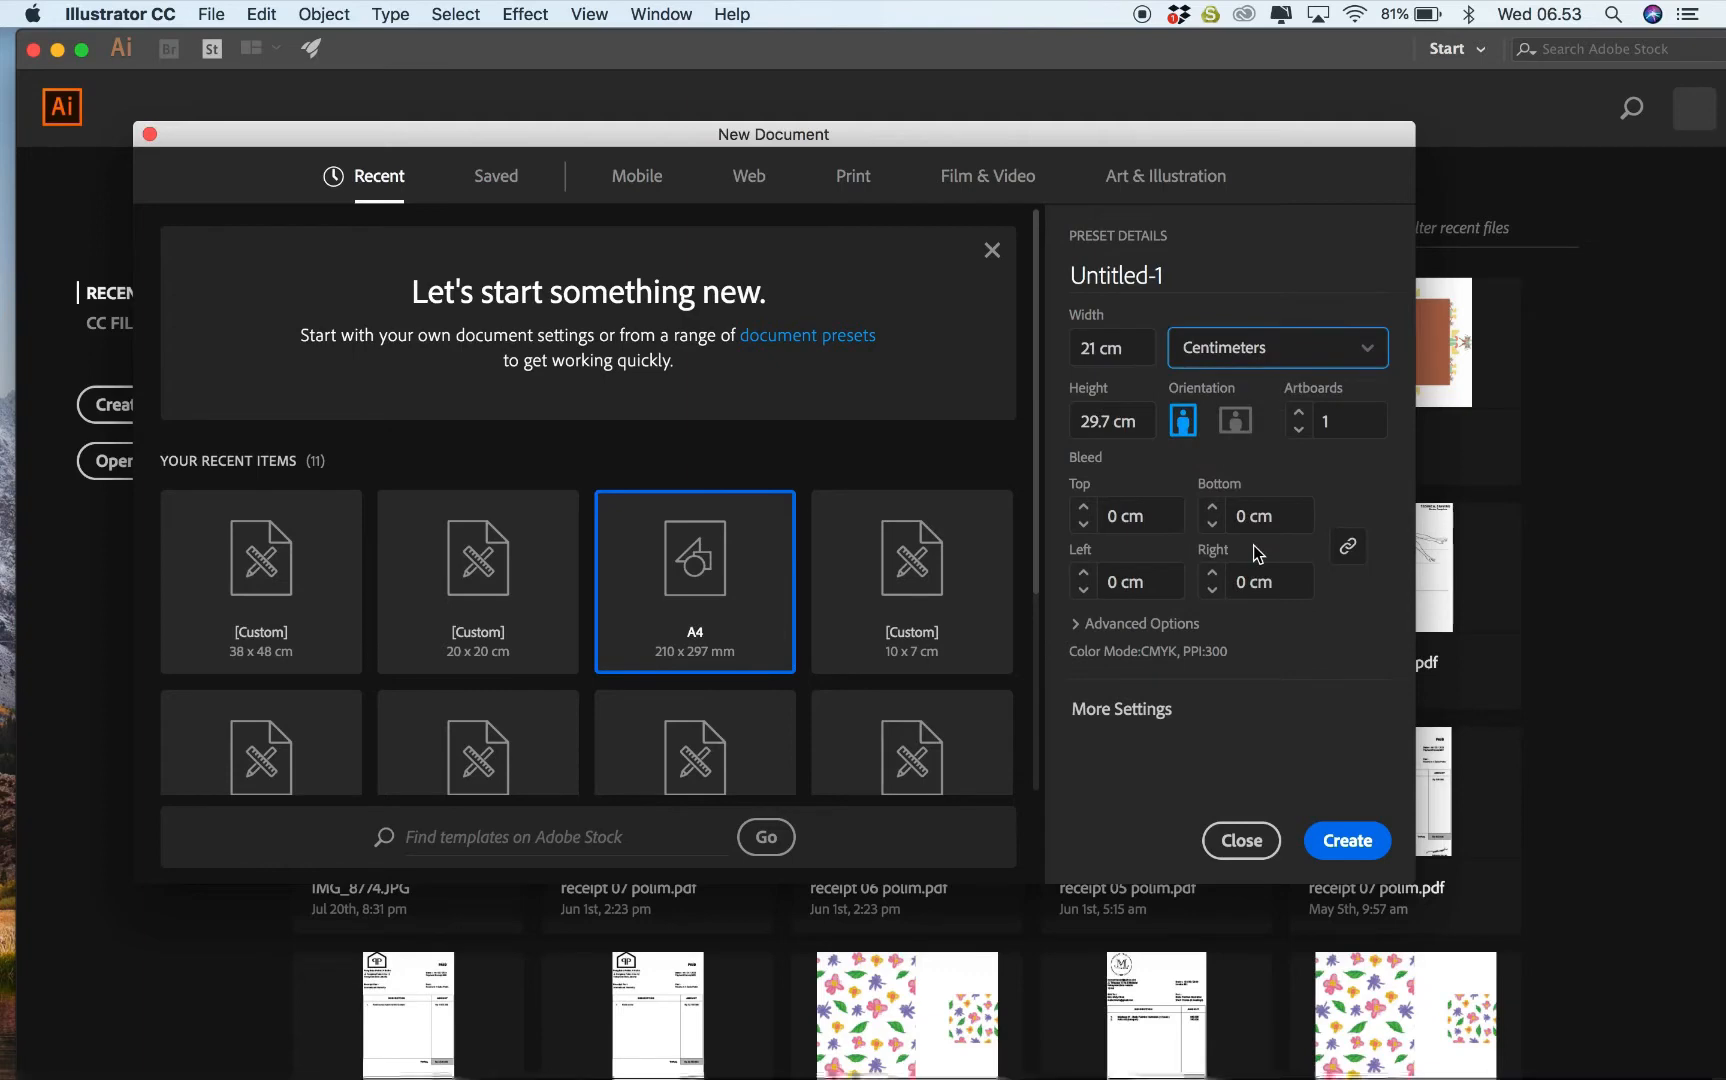
Create a portrait A4 document in centimeters and place Robot_Woman.pdf from the desktop onto its artboard.
click(1341, 848)
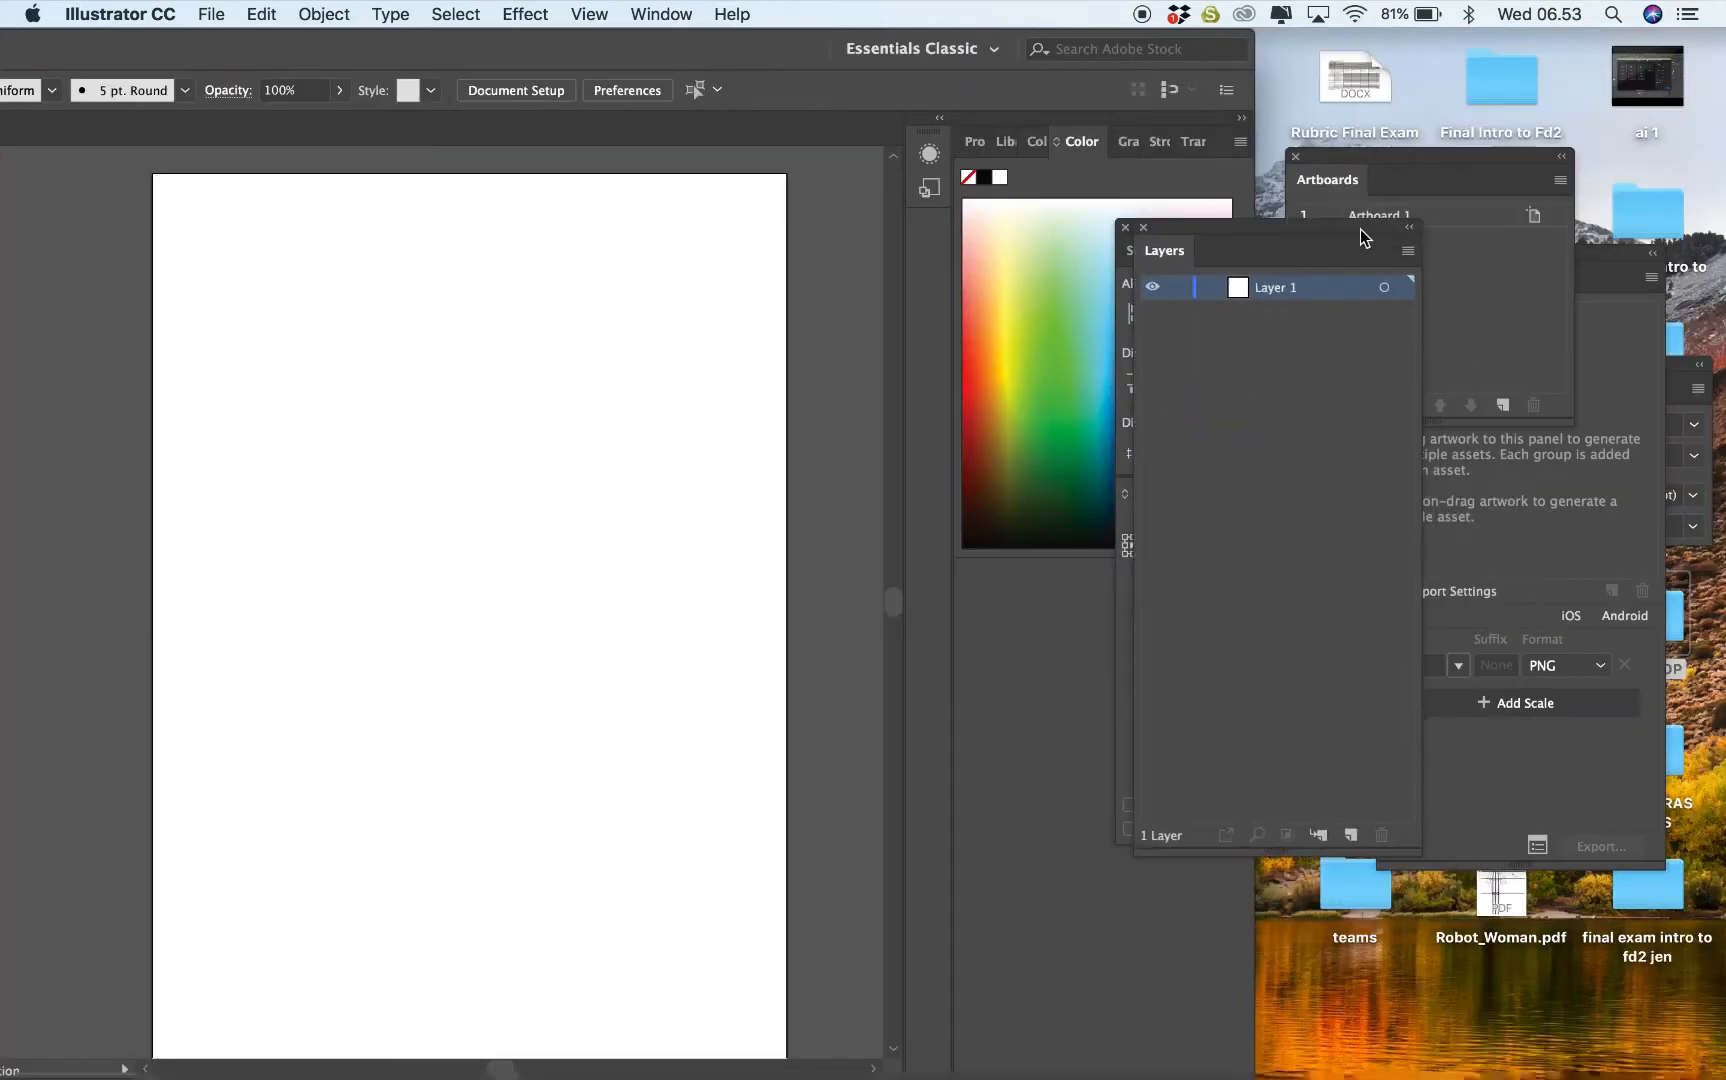
click(1508, 918)
drag(1508, 916, 468, 693)
drag(813, 432, 811, 298)
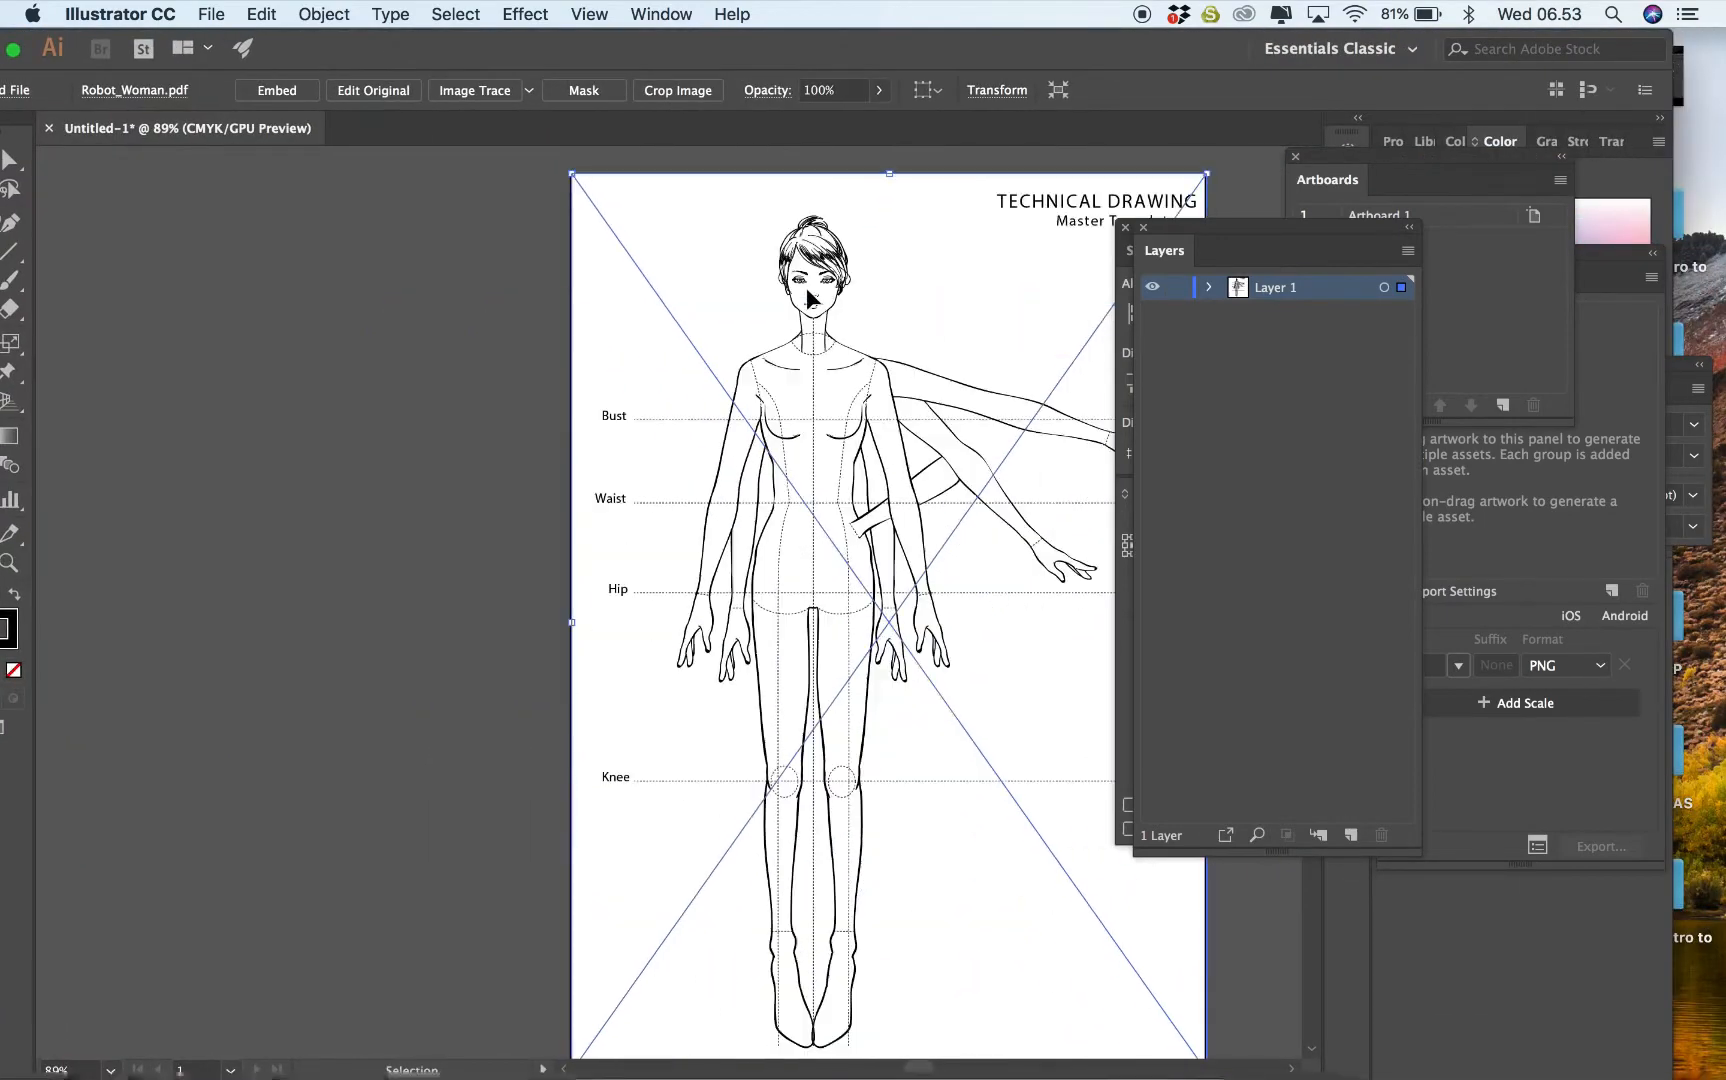
Move the floating Layers panel and the Align and Transform panels clear of the placed figure template.
drag(1310, 224, 1544, 583)
drag(1200, 222, 1342, 31)
drag(897, 48, 949, 32)
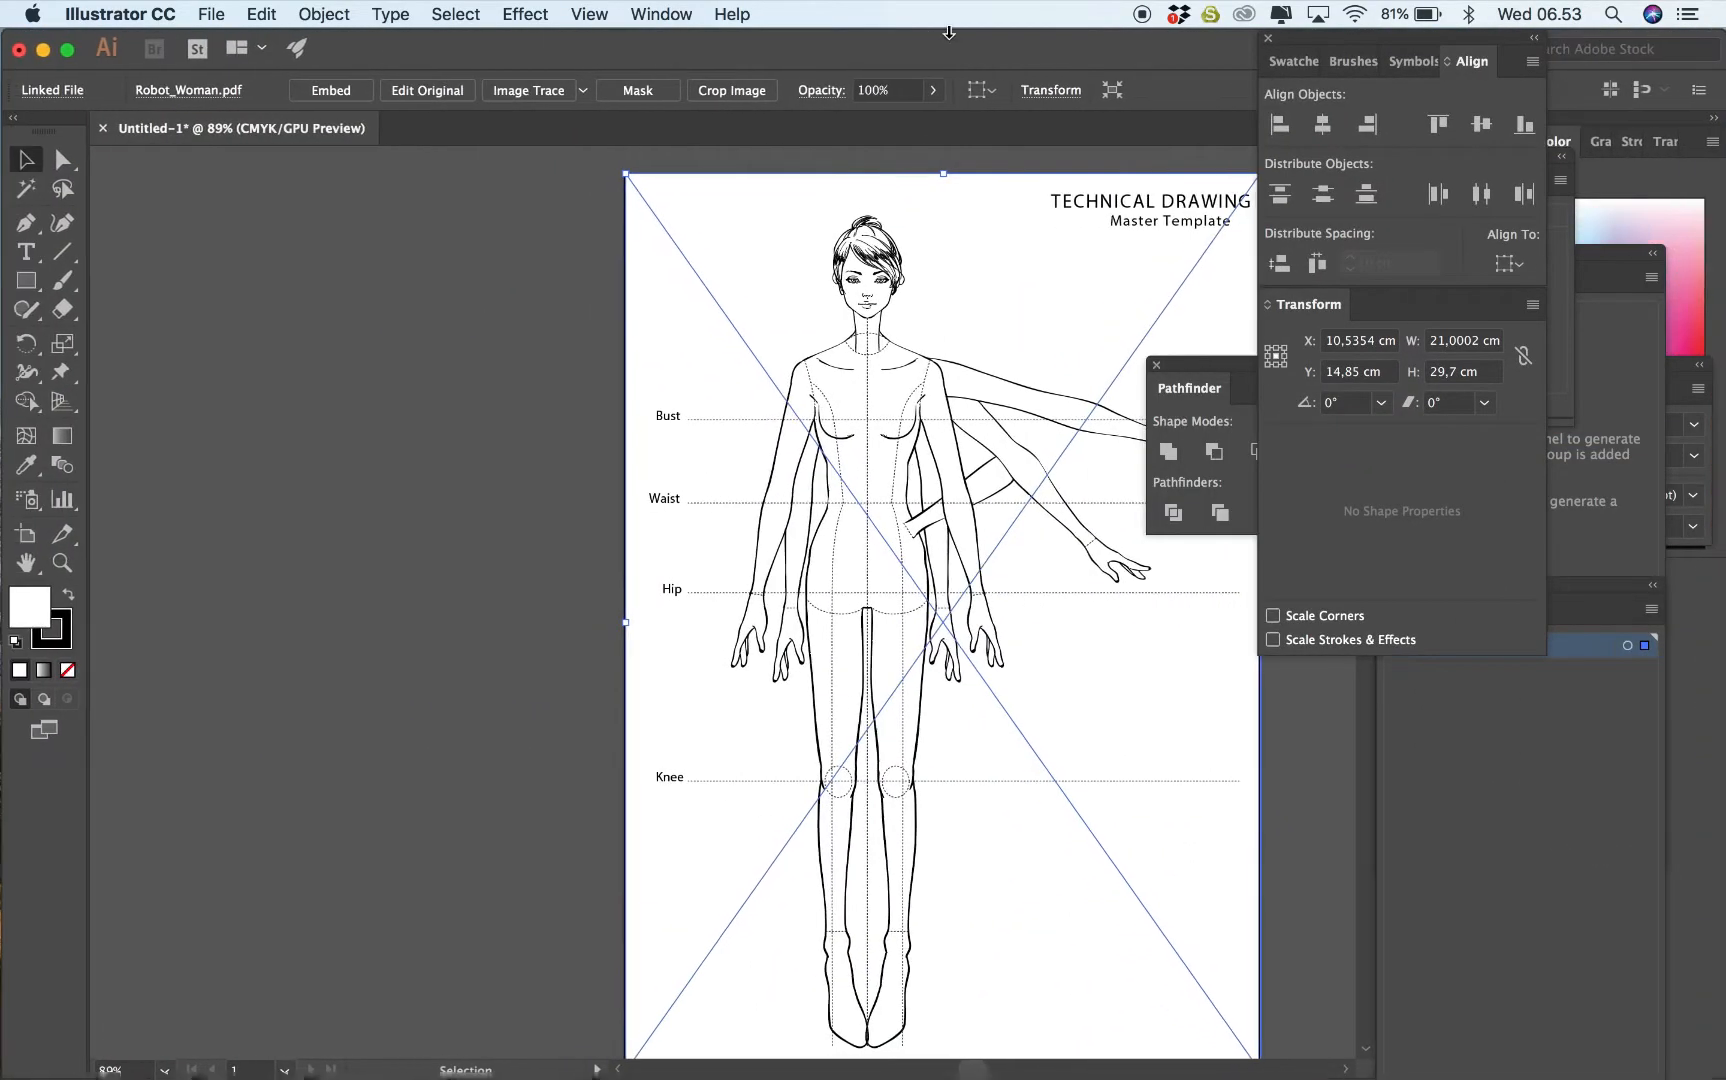
Lower the opacity of the placed figure template to 42% and deselect it.
click(932, 90)
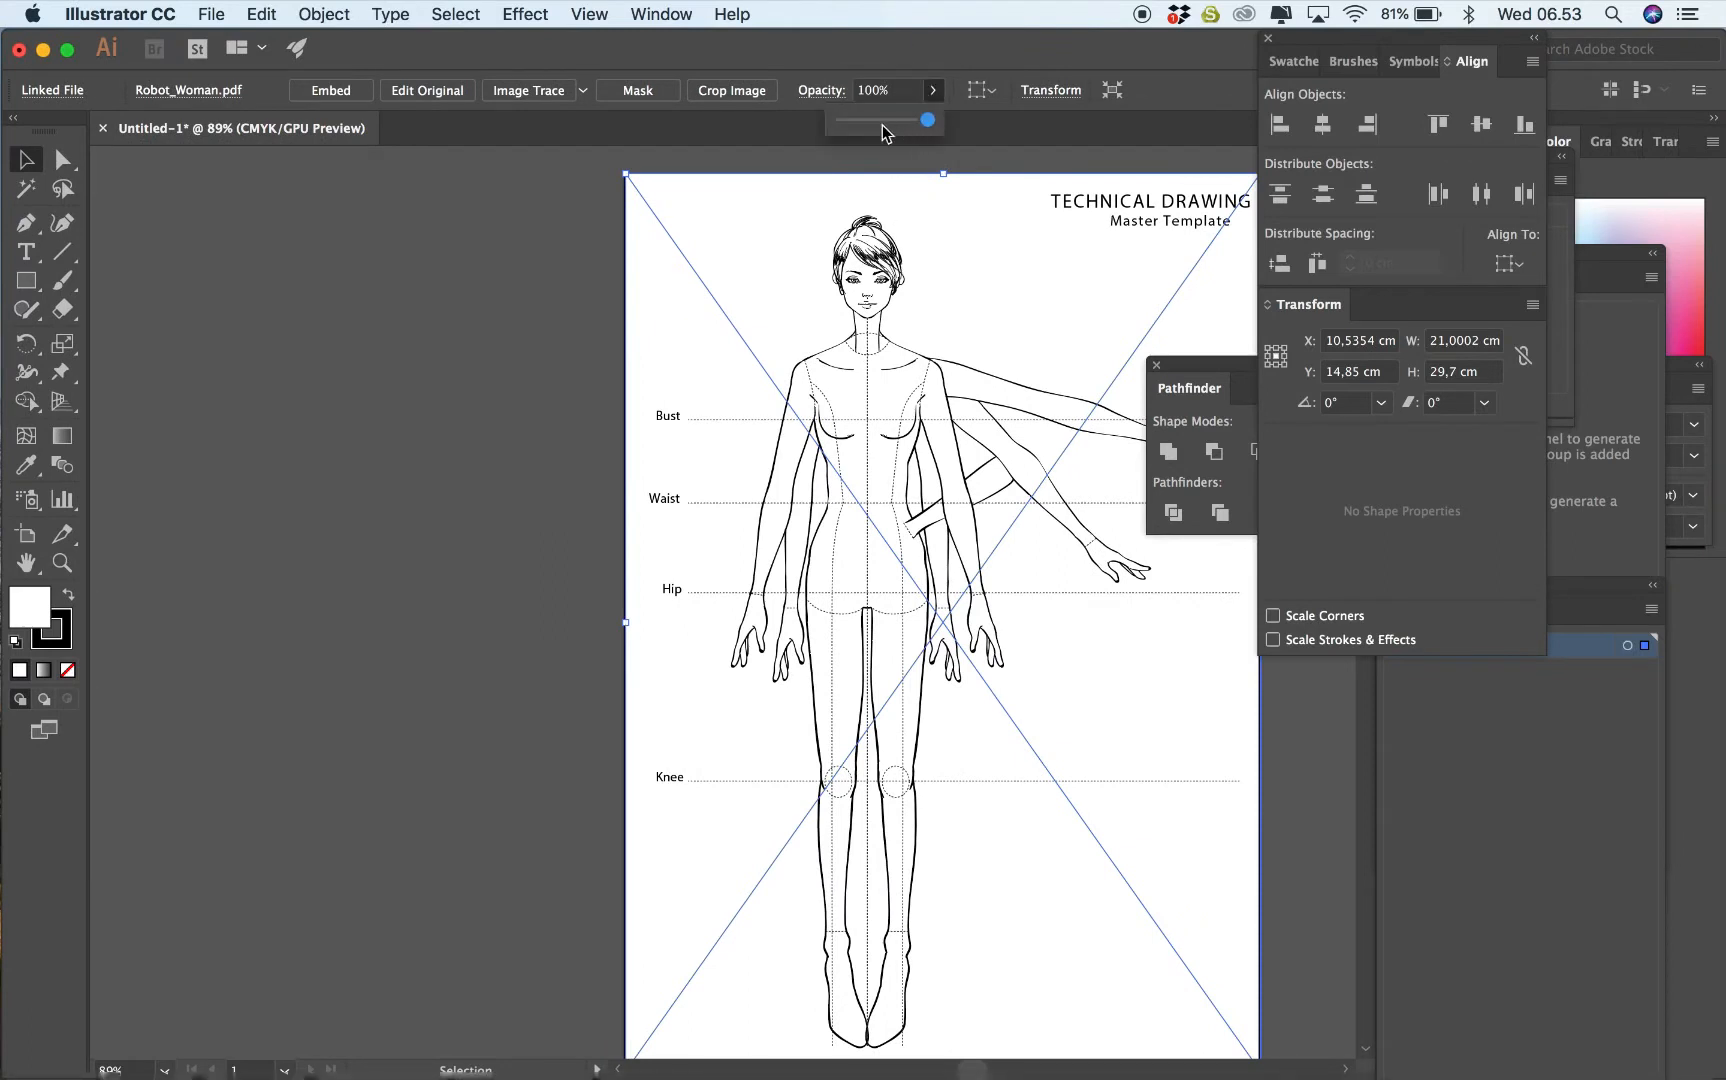
click(880, 120)
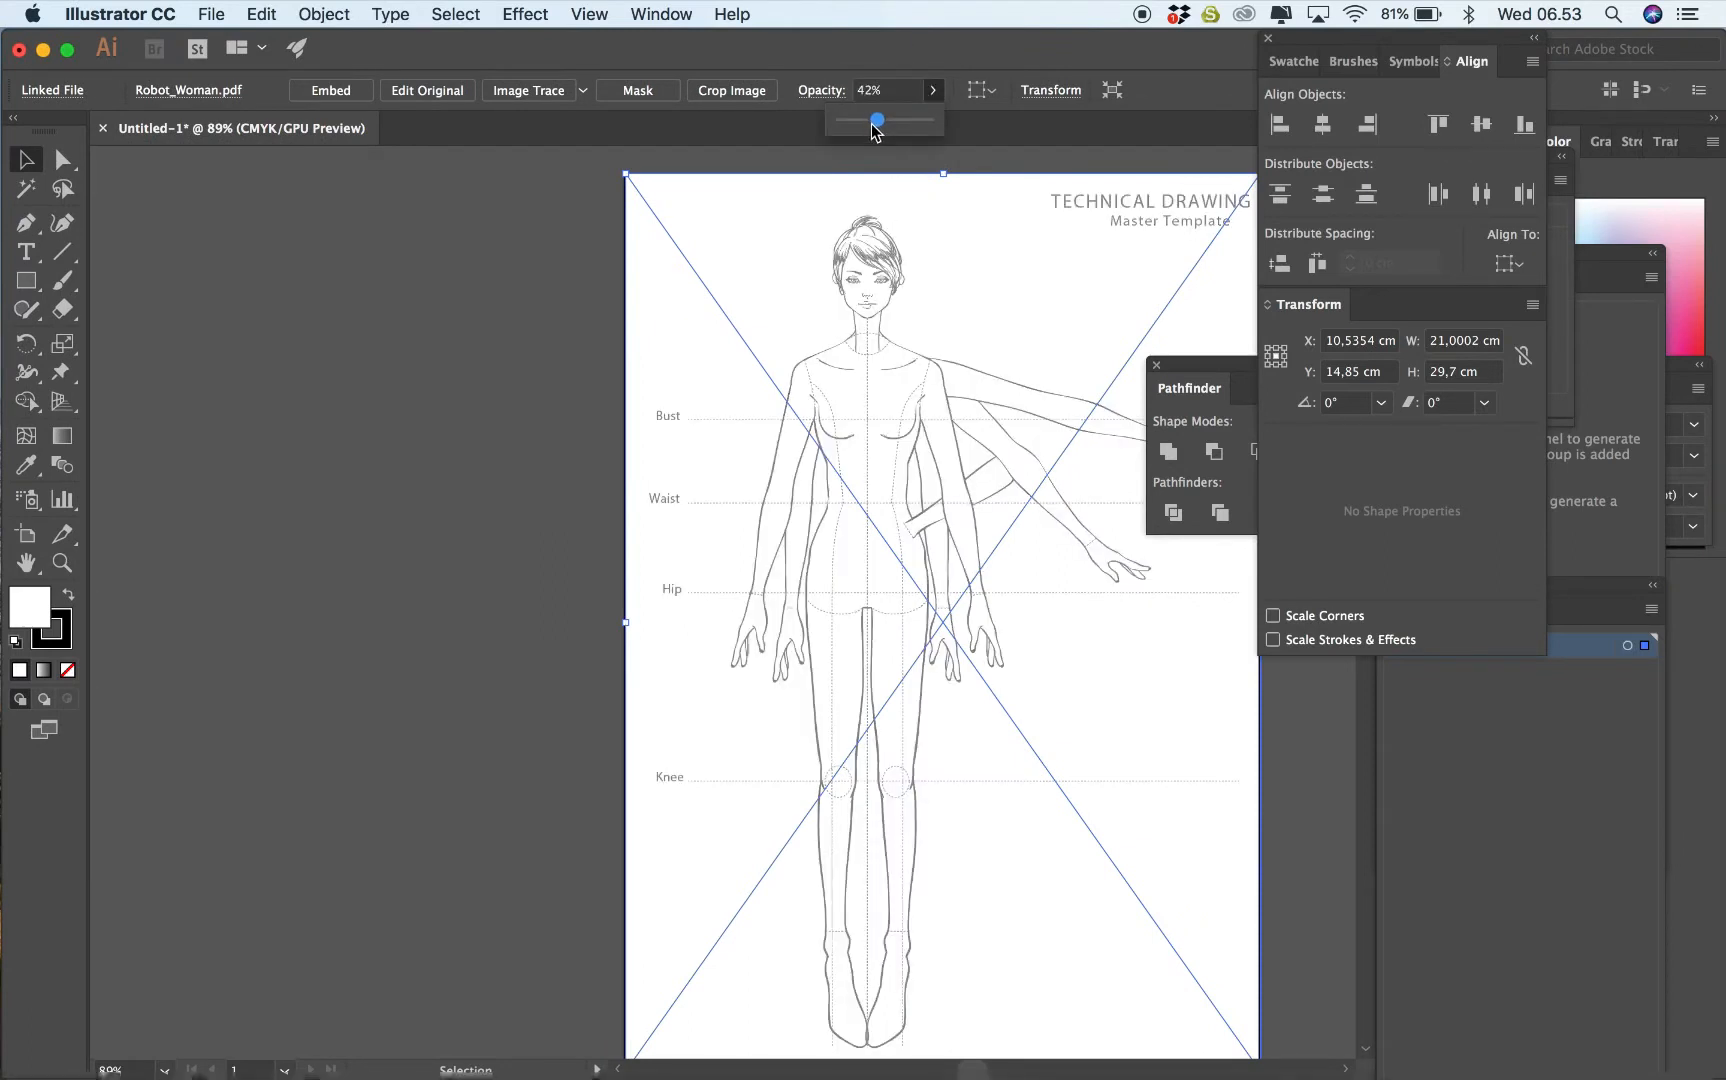
click(520, 400)
Add a new layer above the template and lock Layer 1.
click(1520, 887)
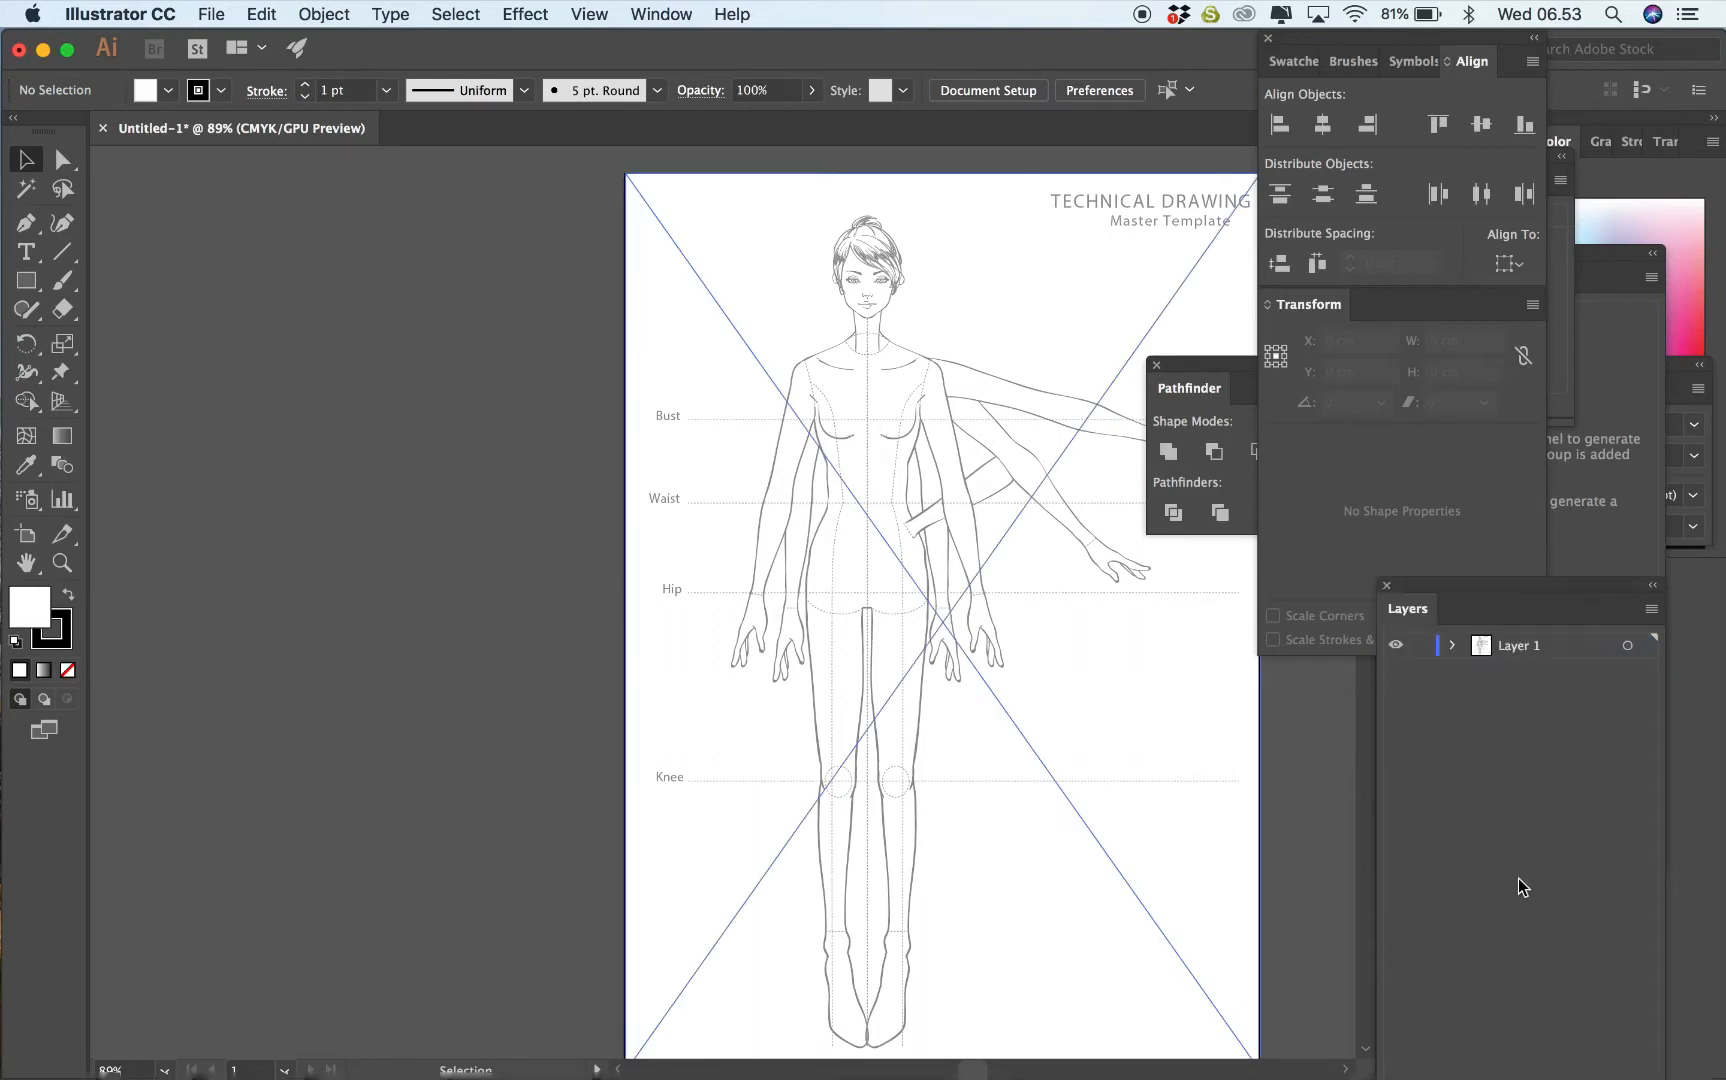
drag(1515, 597, 1422, 339)
click(1503, 937)
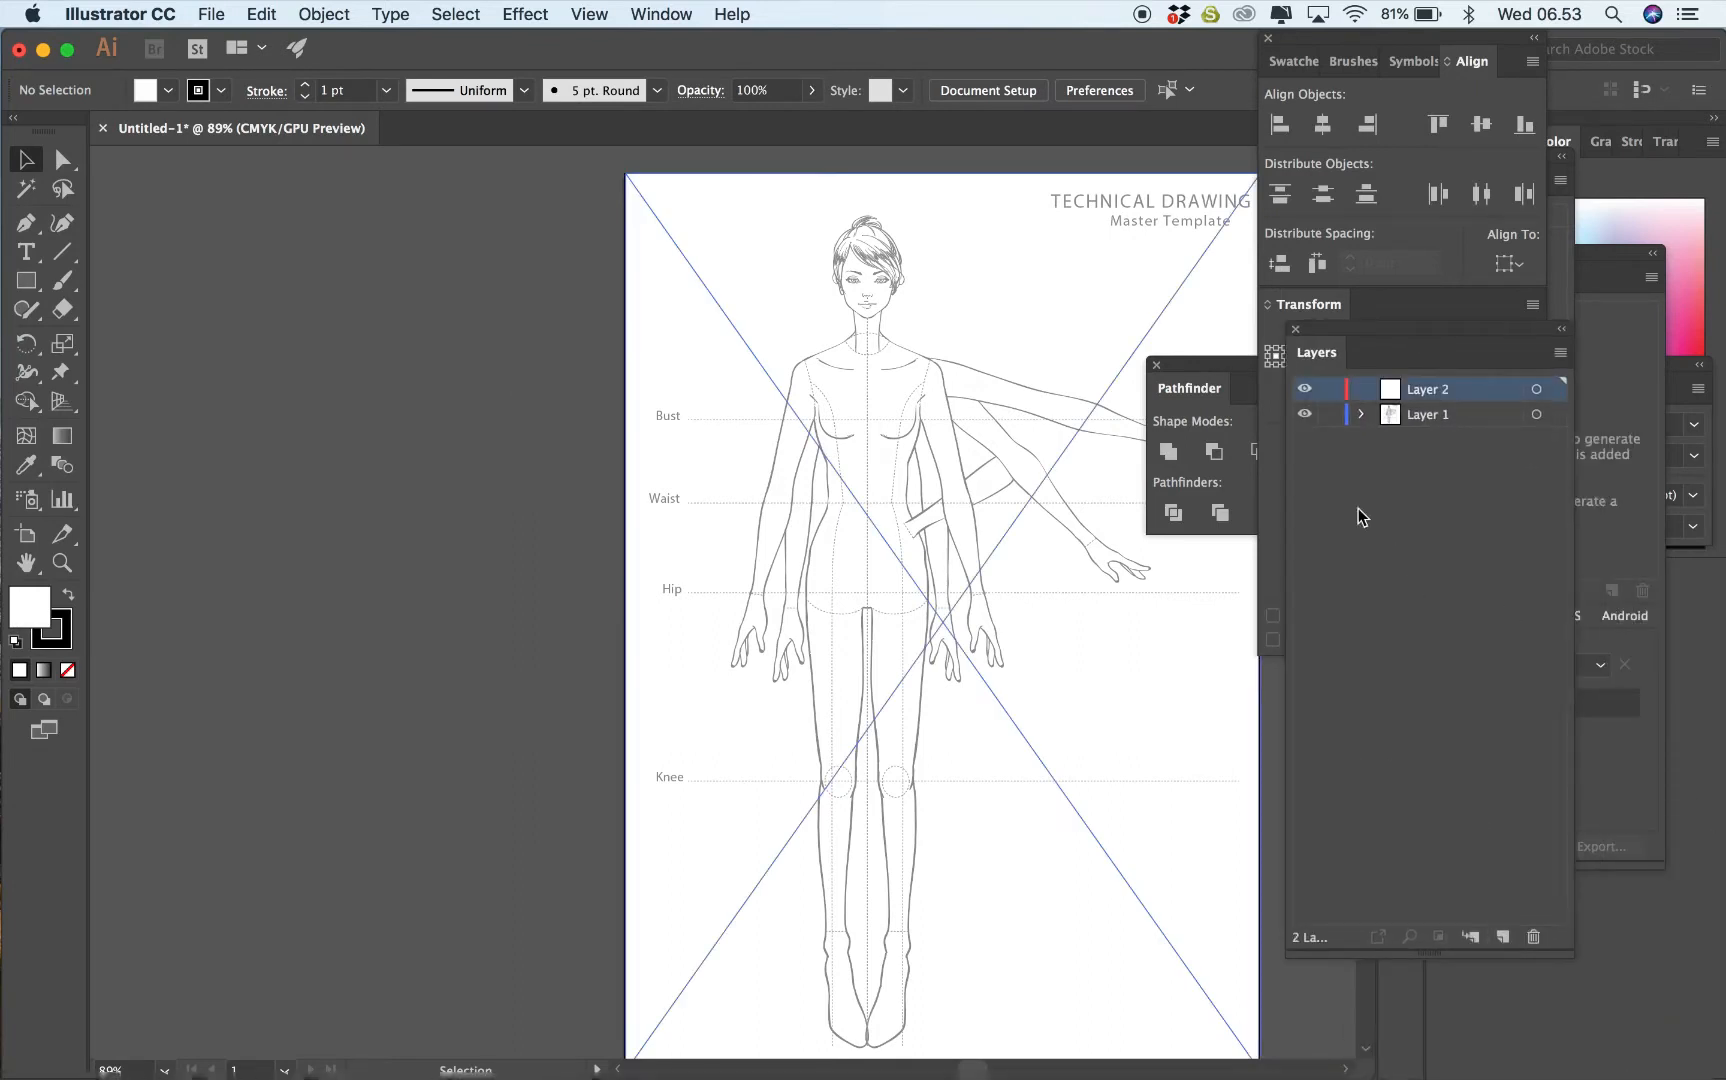
click(1332, 415)
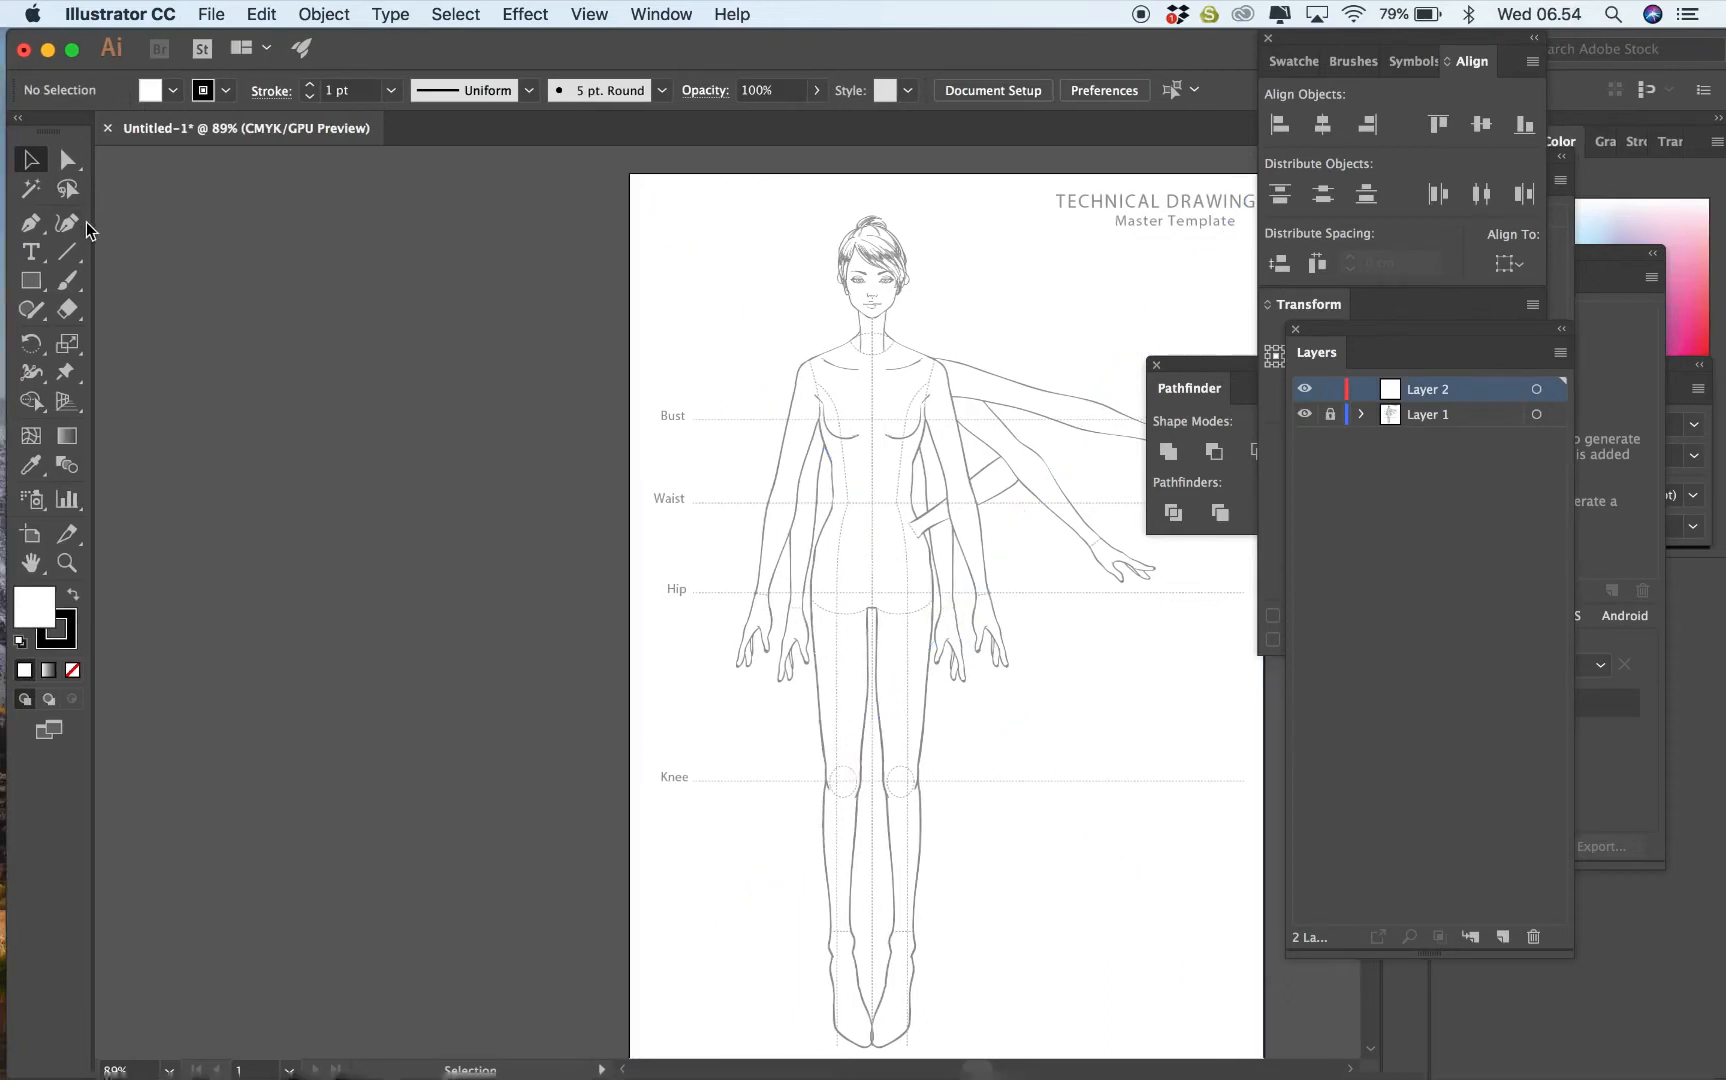
With the Pen tool and no fill, draw the shoulder line and a curved armhole down to the bust line on Layer 2.
click(33, 230)
drag(34, 229, 68, 224)
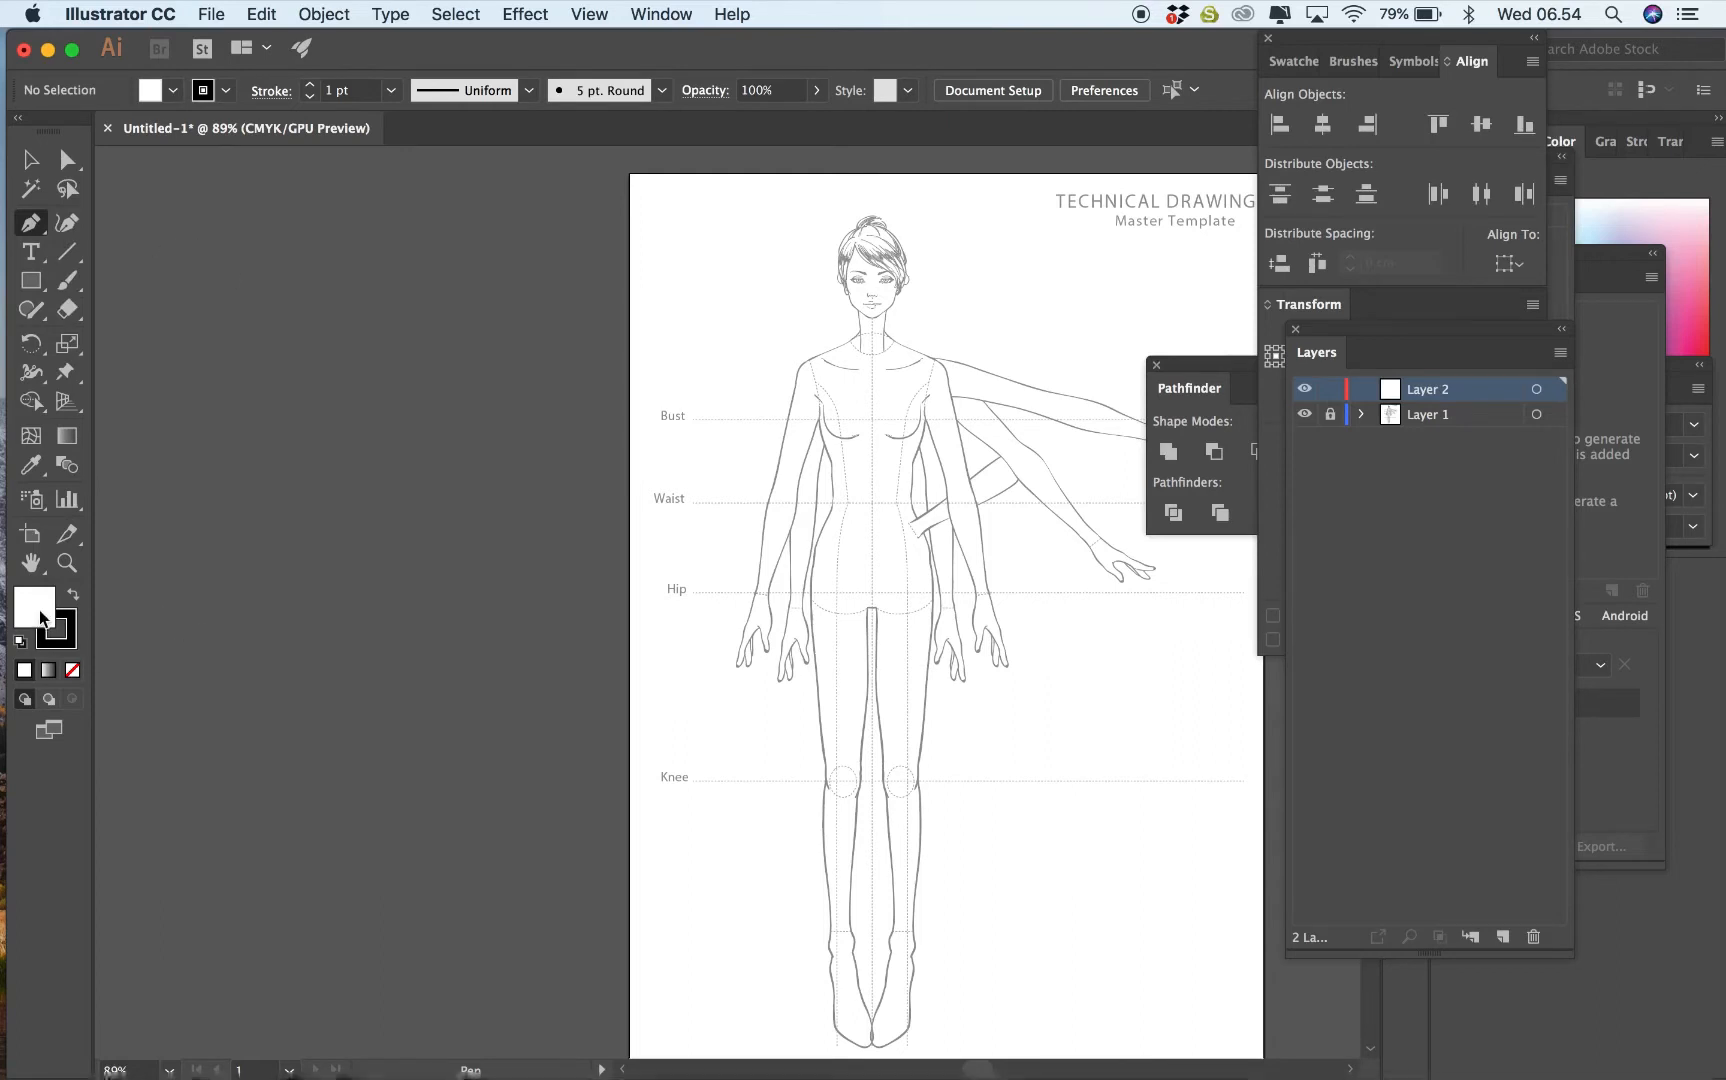
click(77, 670)
drag(945, 51, 838, 52)
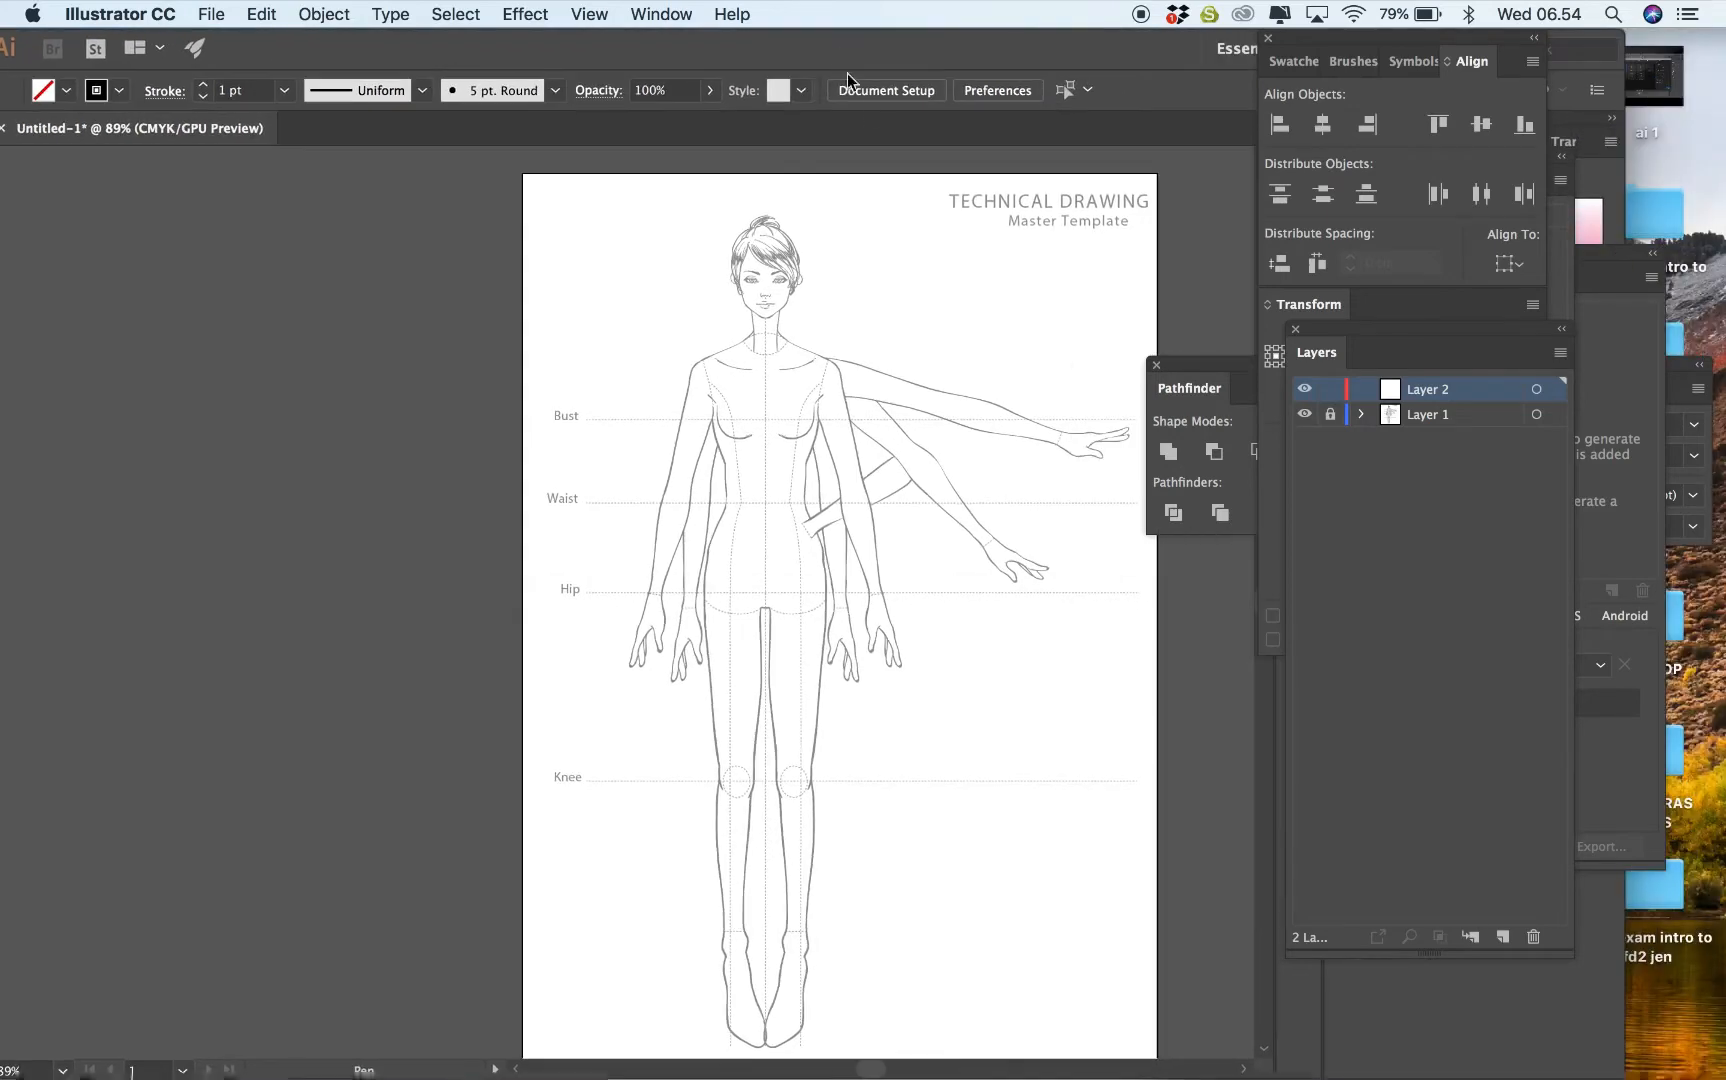
key(super+plus)
key(super+plus)
key(super+plus)
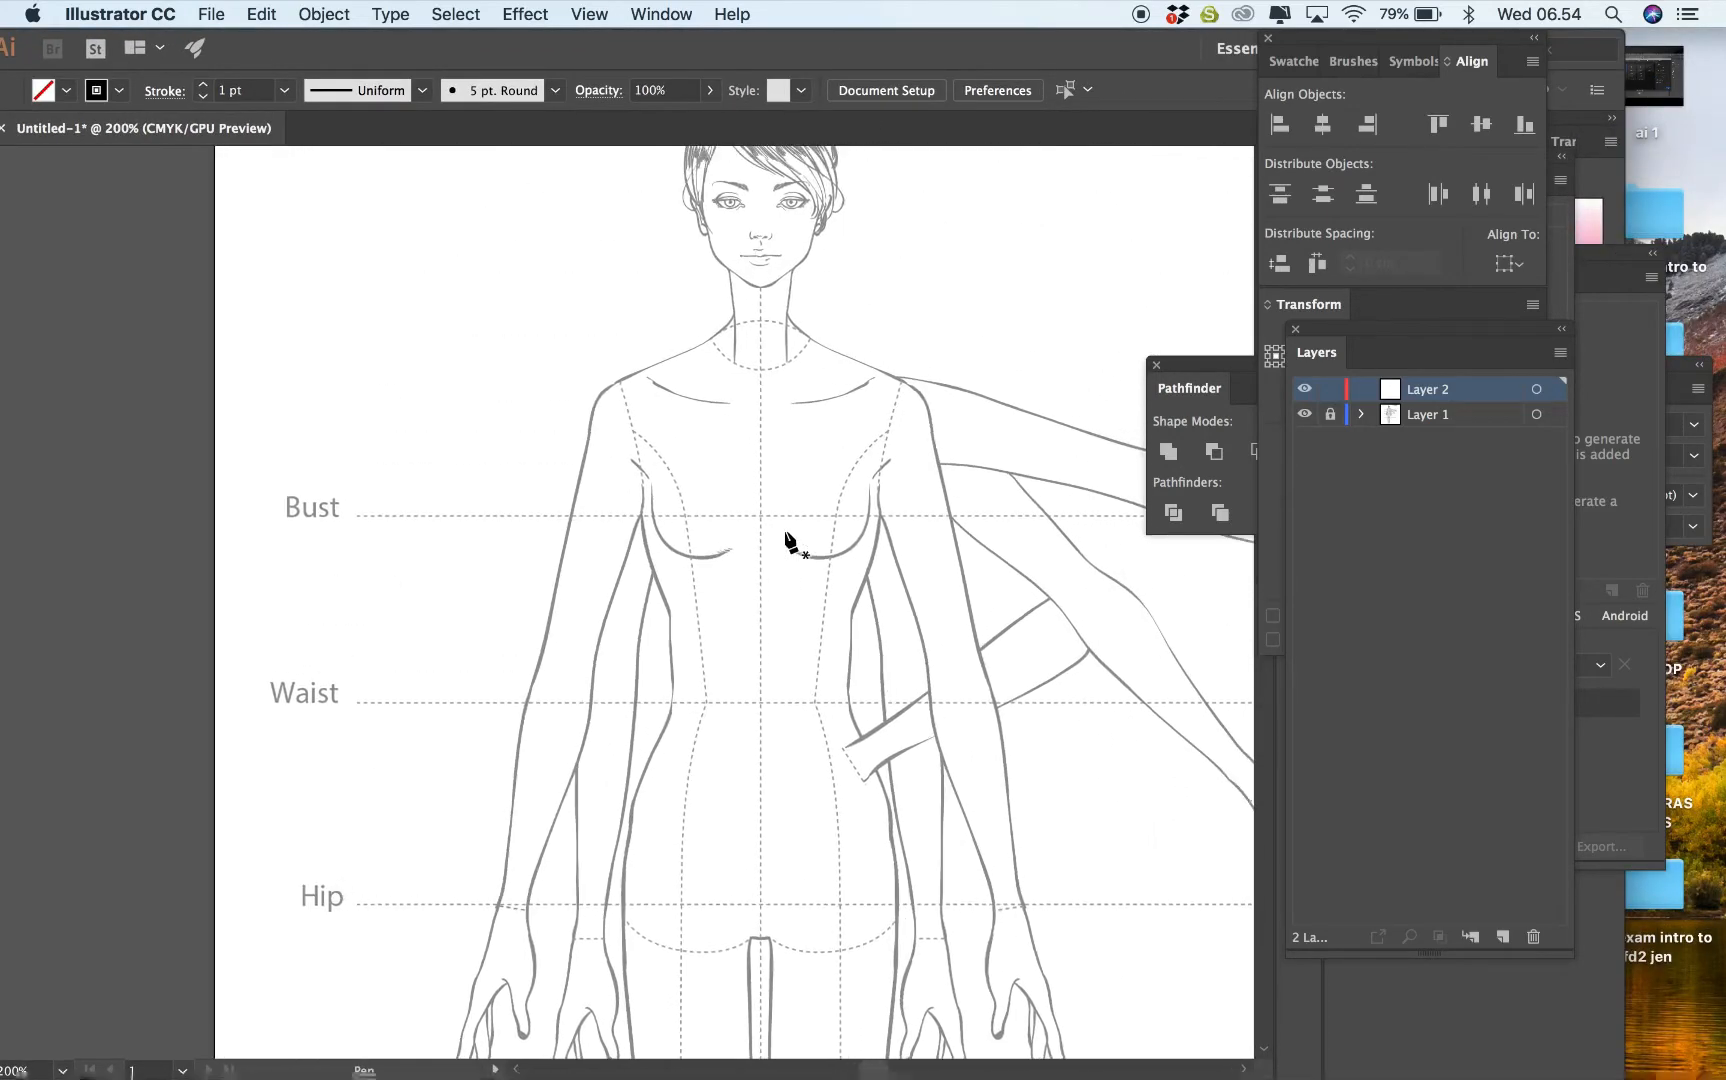
click(707, 334)
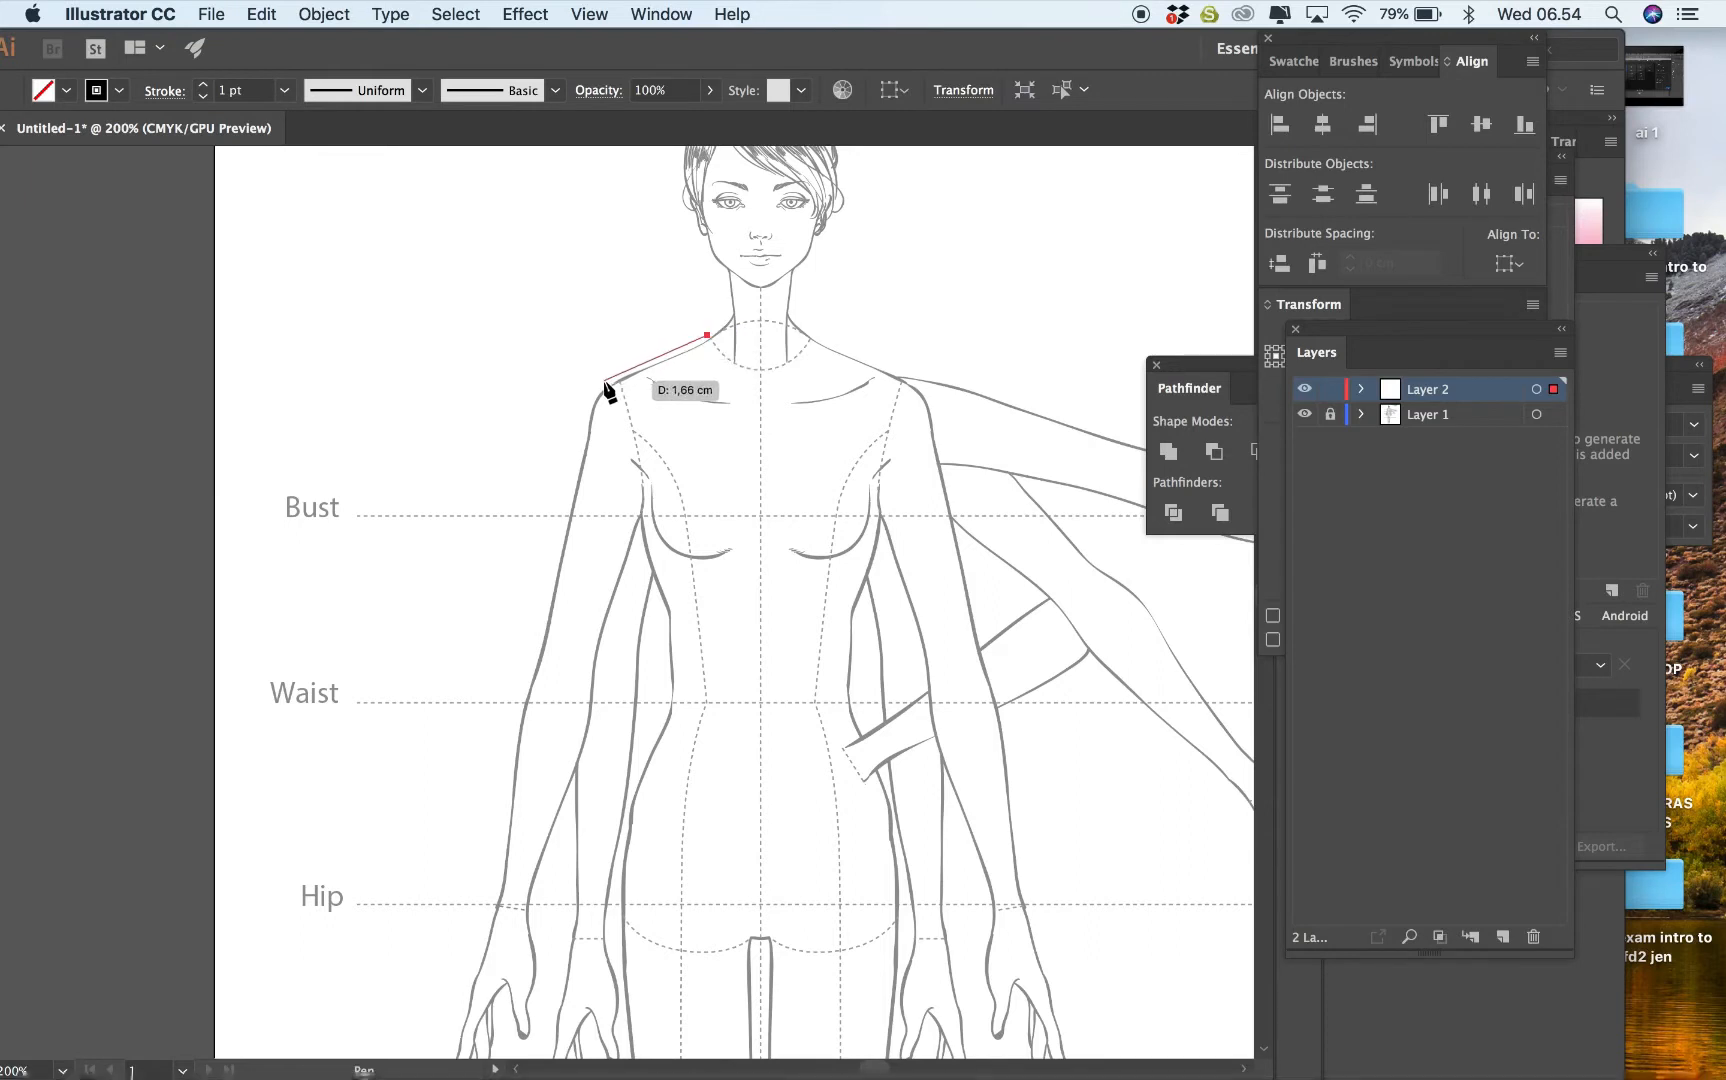
click(610, 379)
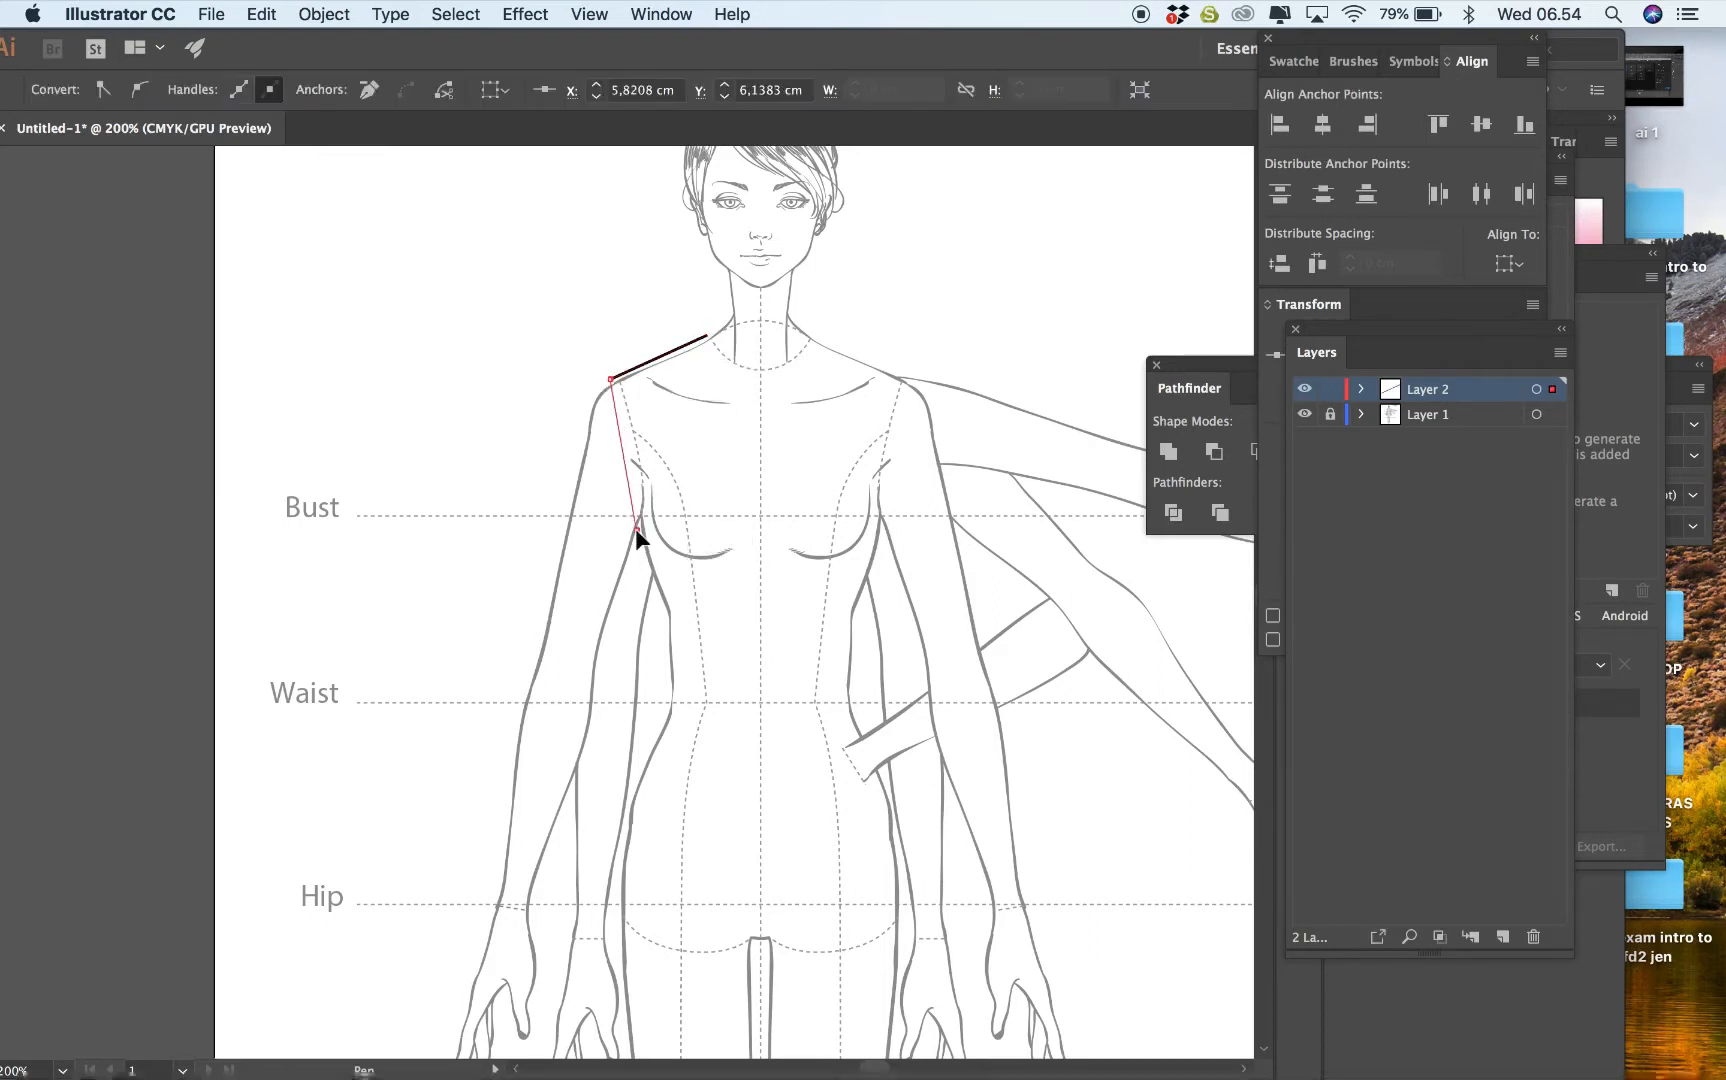
drag(637, 529, 632, 578)
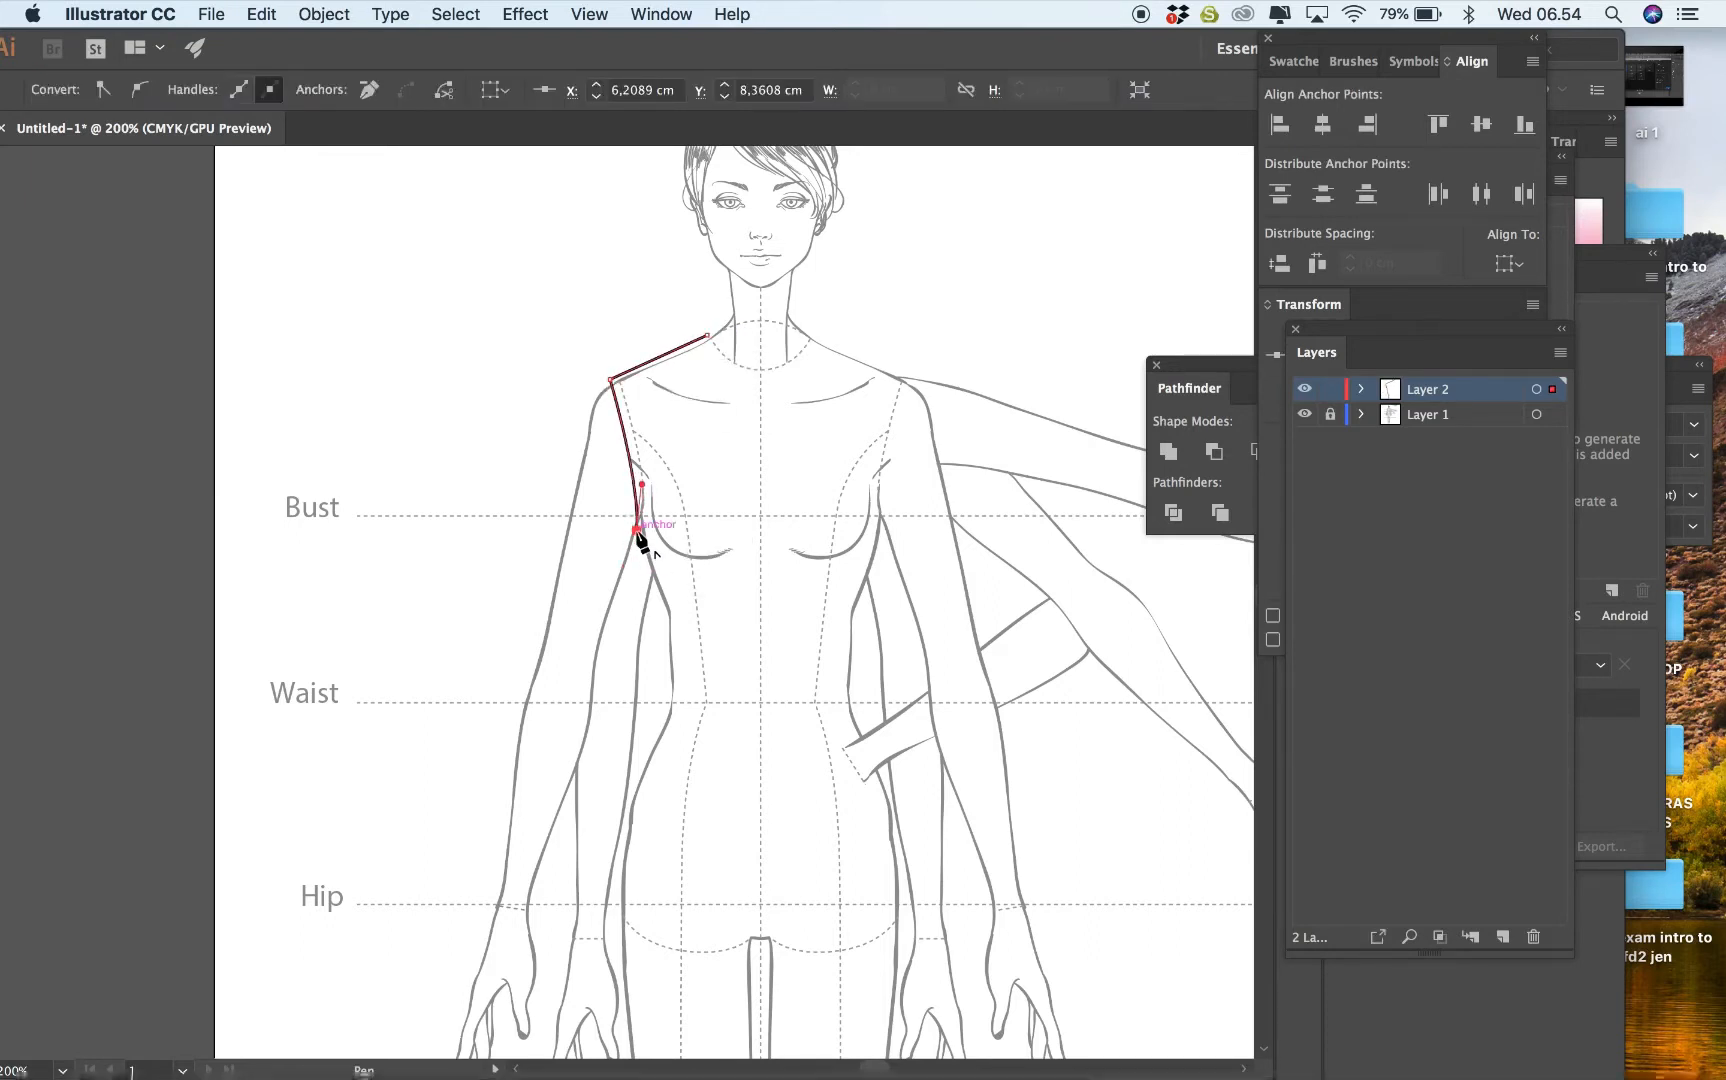
Extend the path down the side seam to below the hip and curve the hem to the center line, ending the path there.
drag(636, 680, 628, 721)
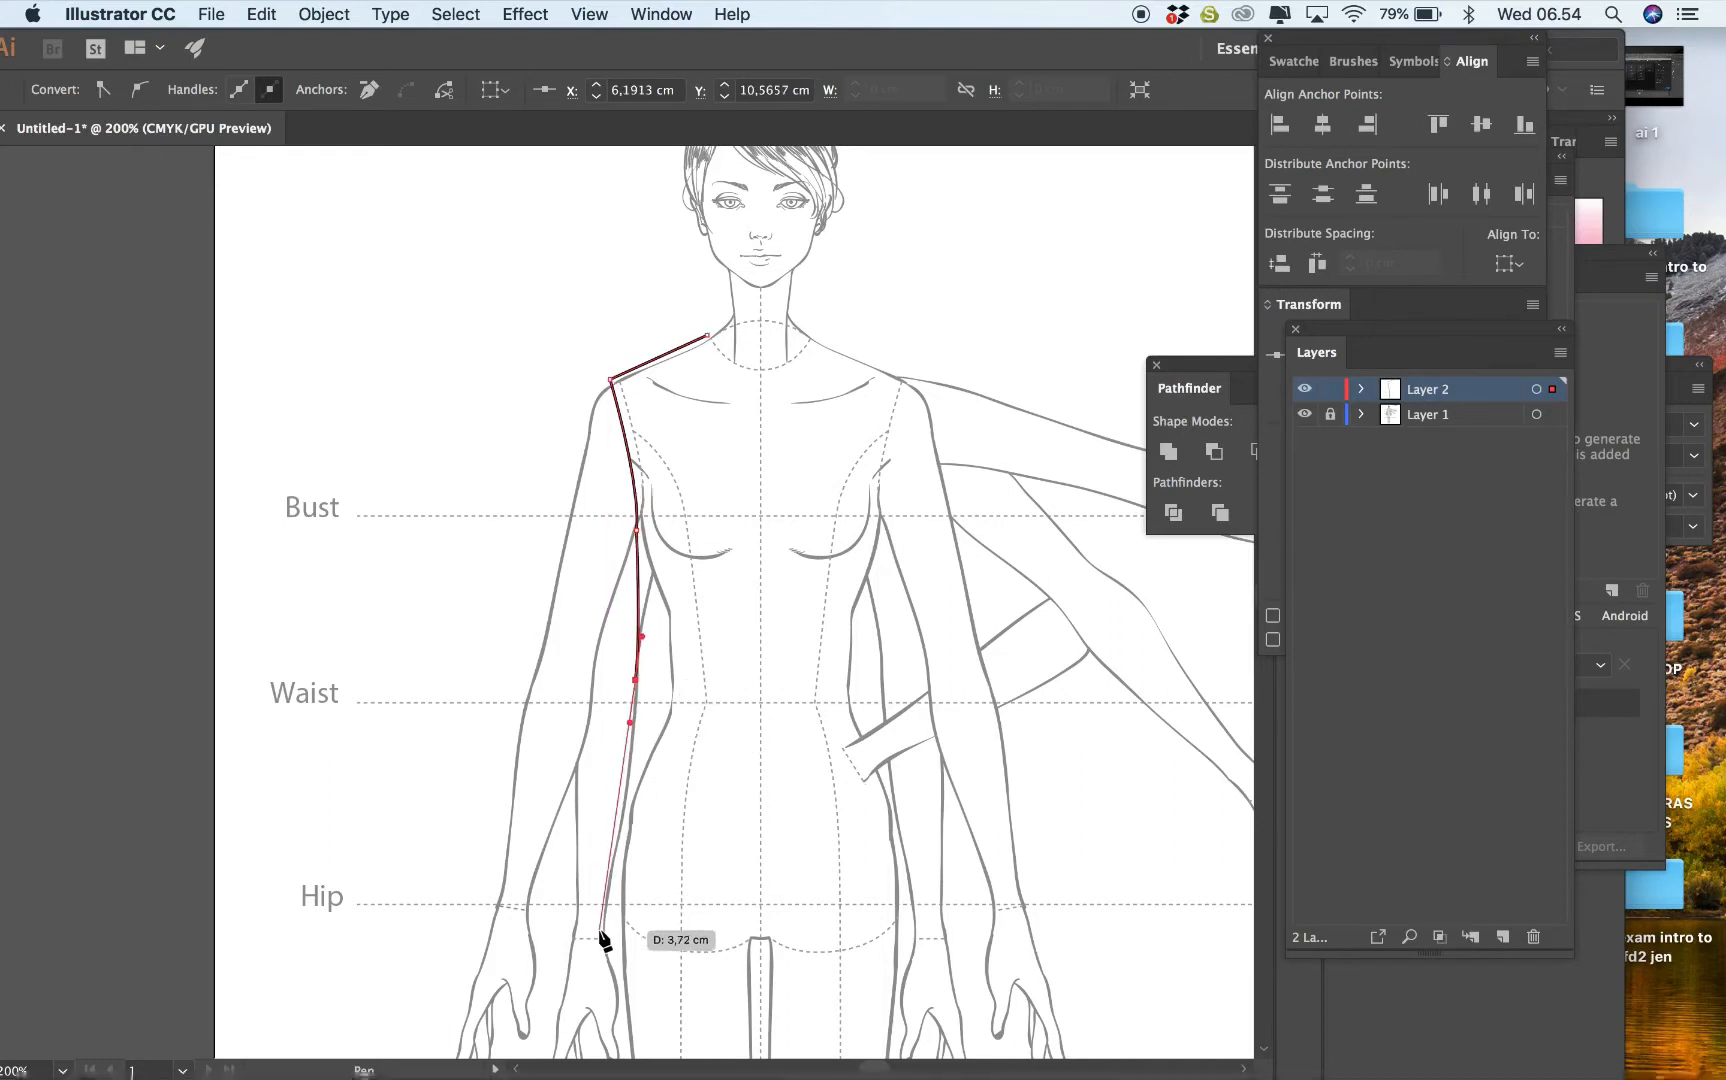
drag(601, 930, 602, 984)
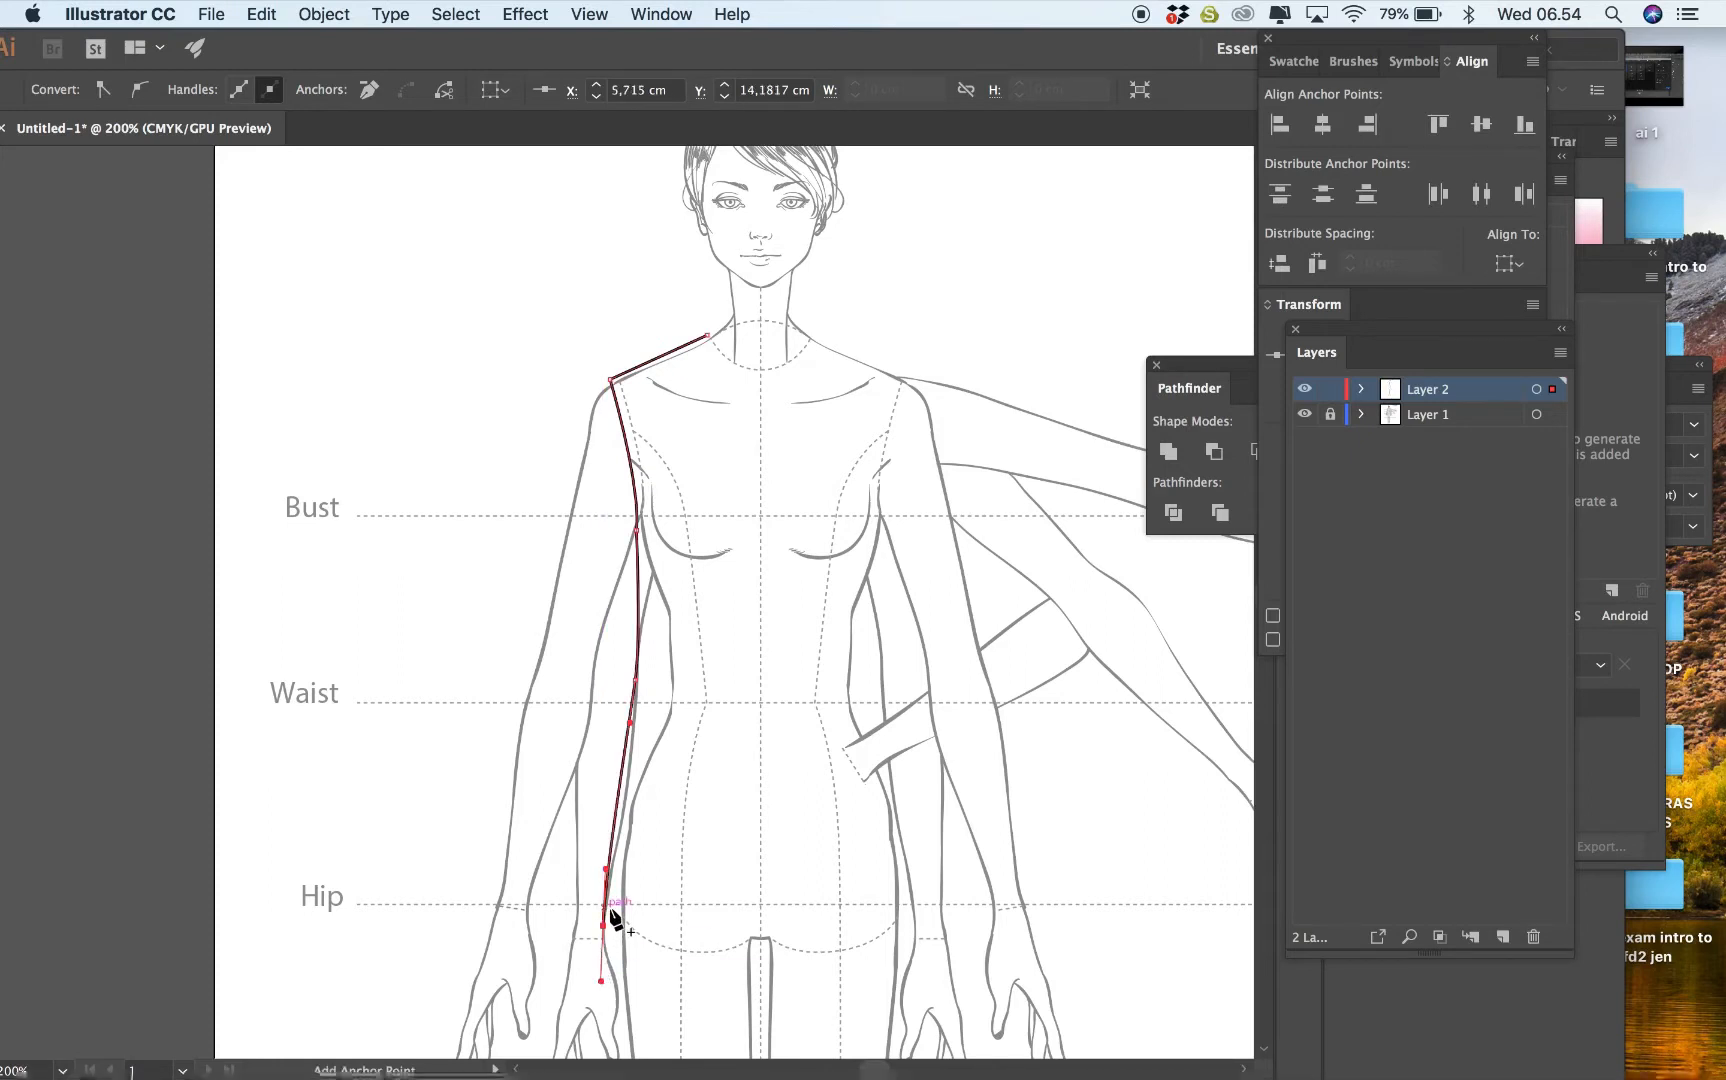
key(super+z)
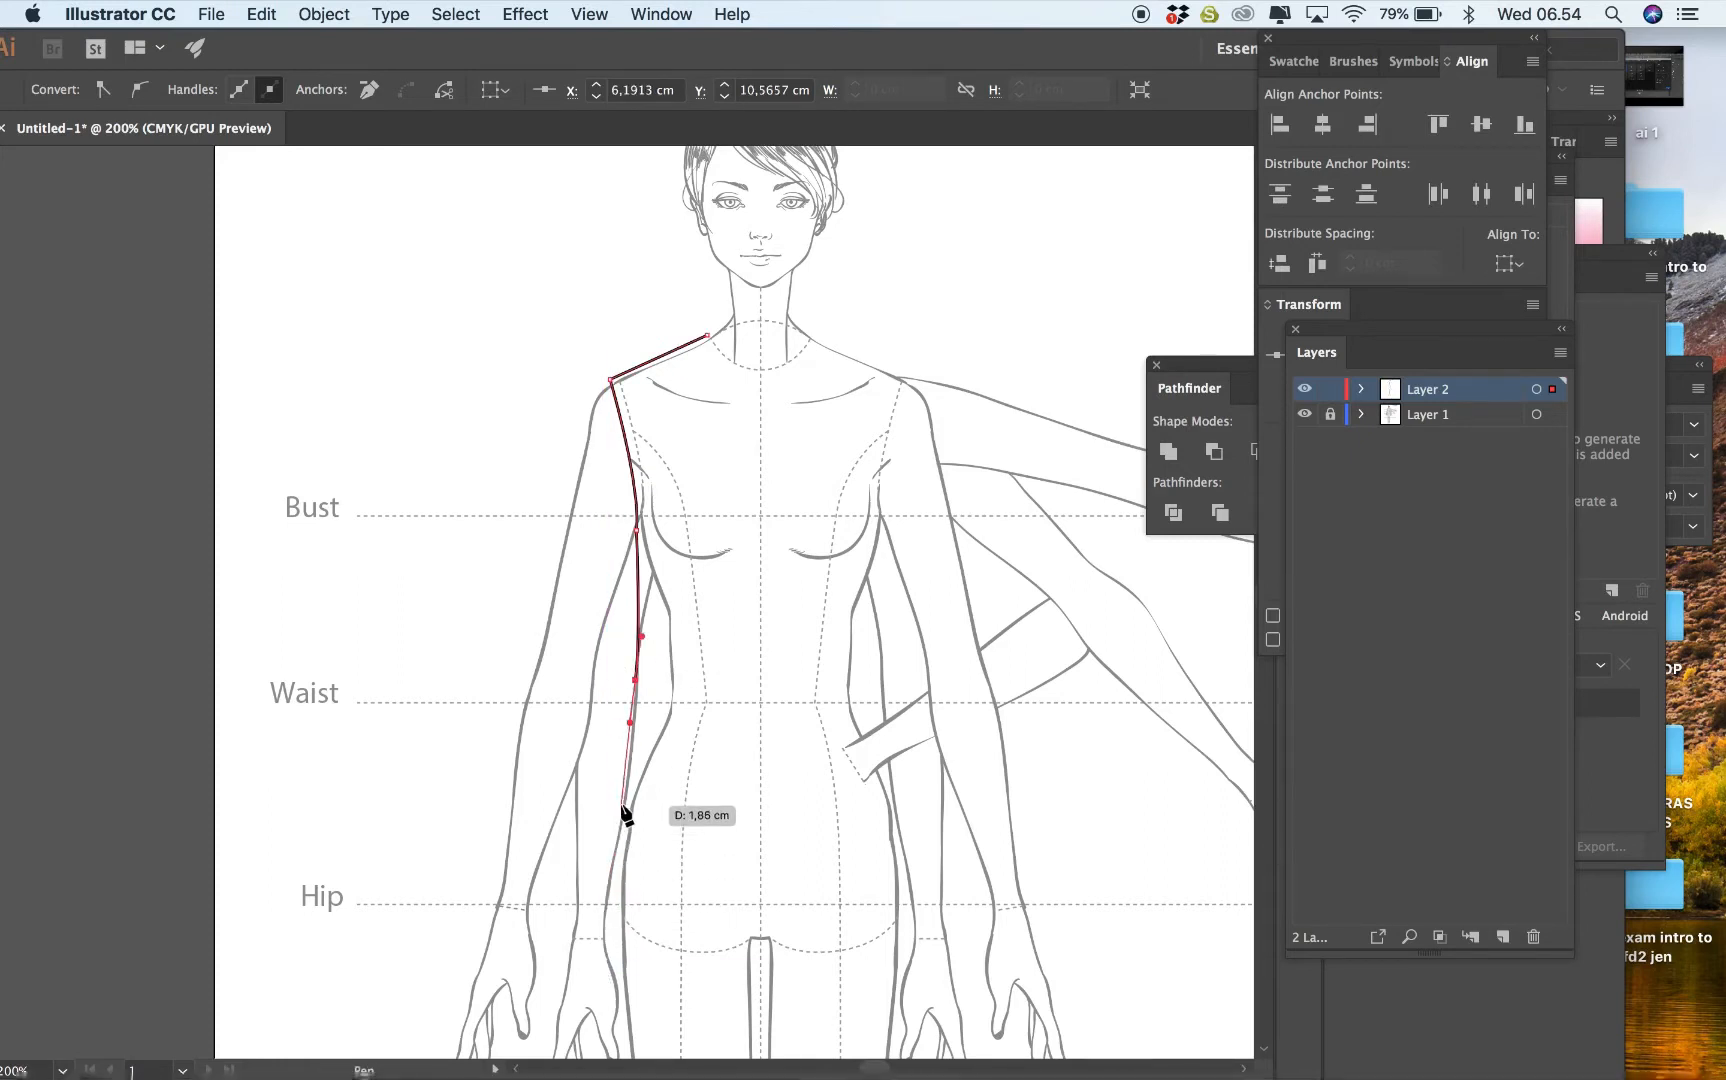
drag(618, 826, 610, 869)
drag(610, 977, 610, 1006)
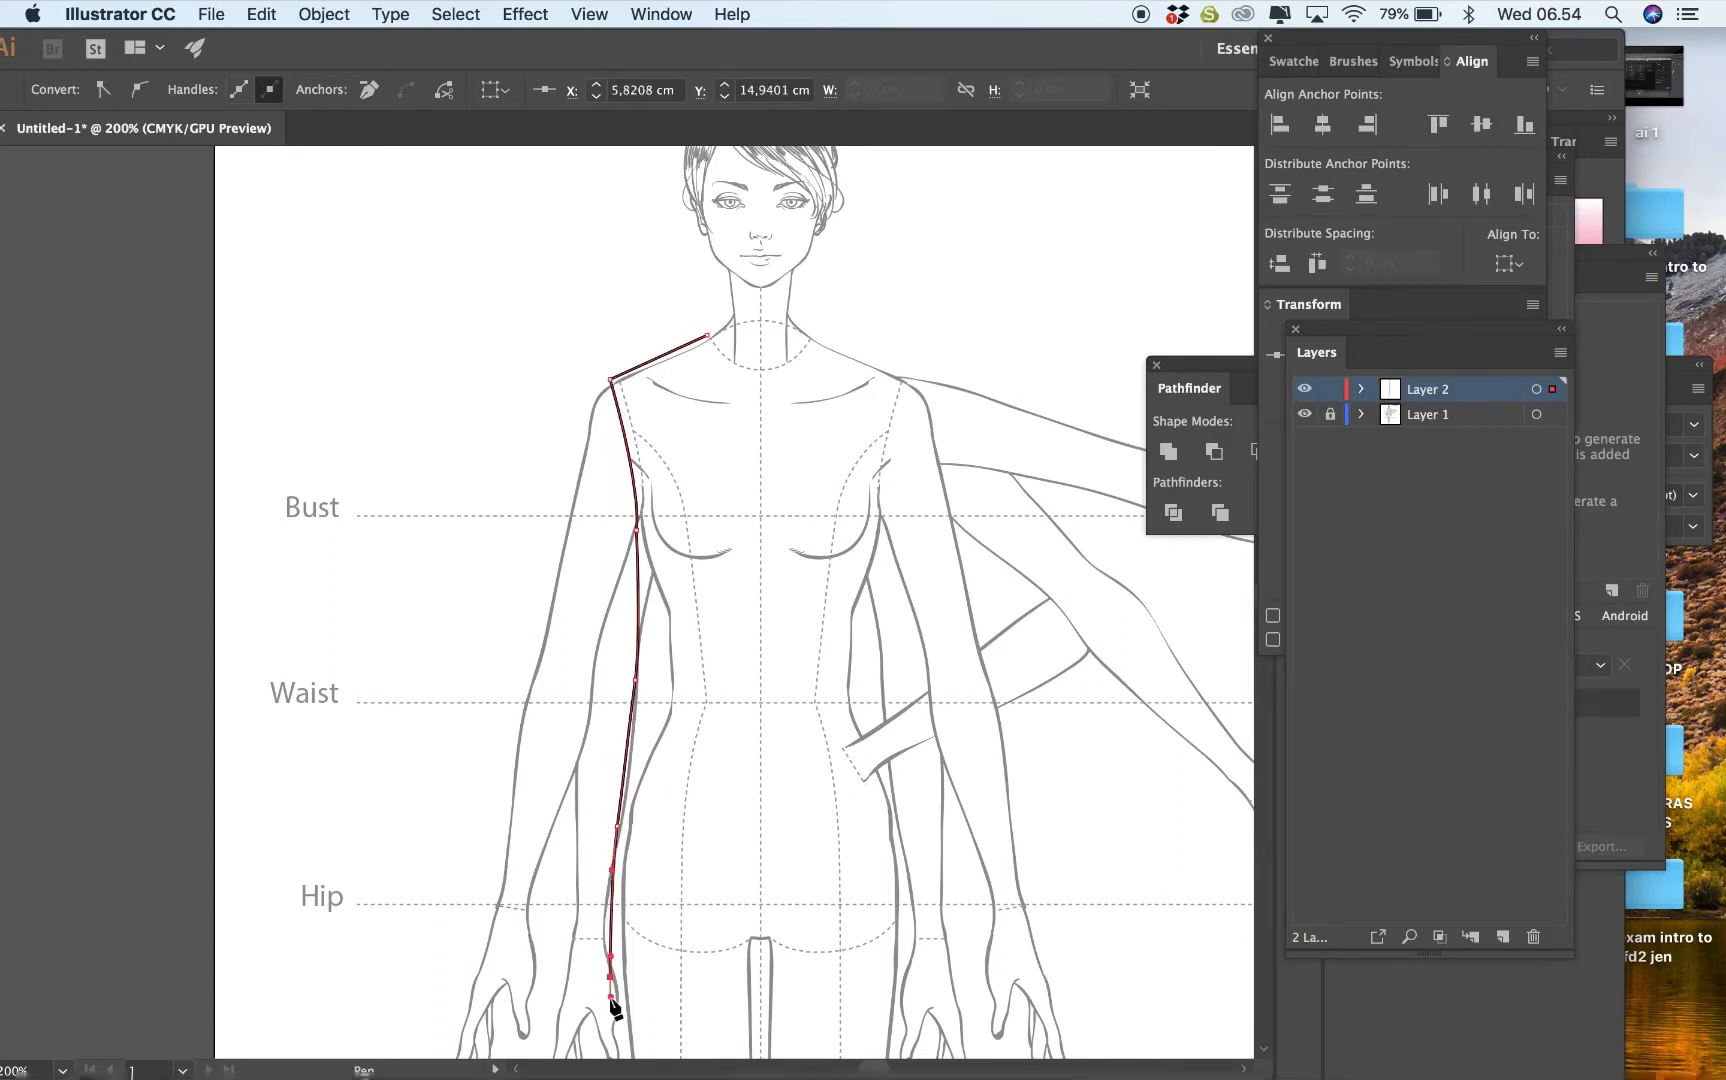
drag(759, 1001, 810, 1002)
click(761, 1002)
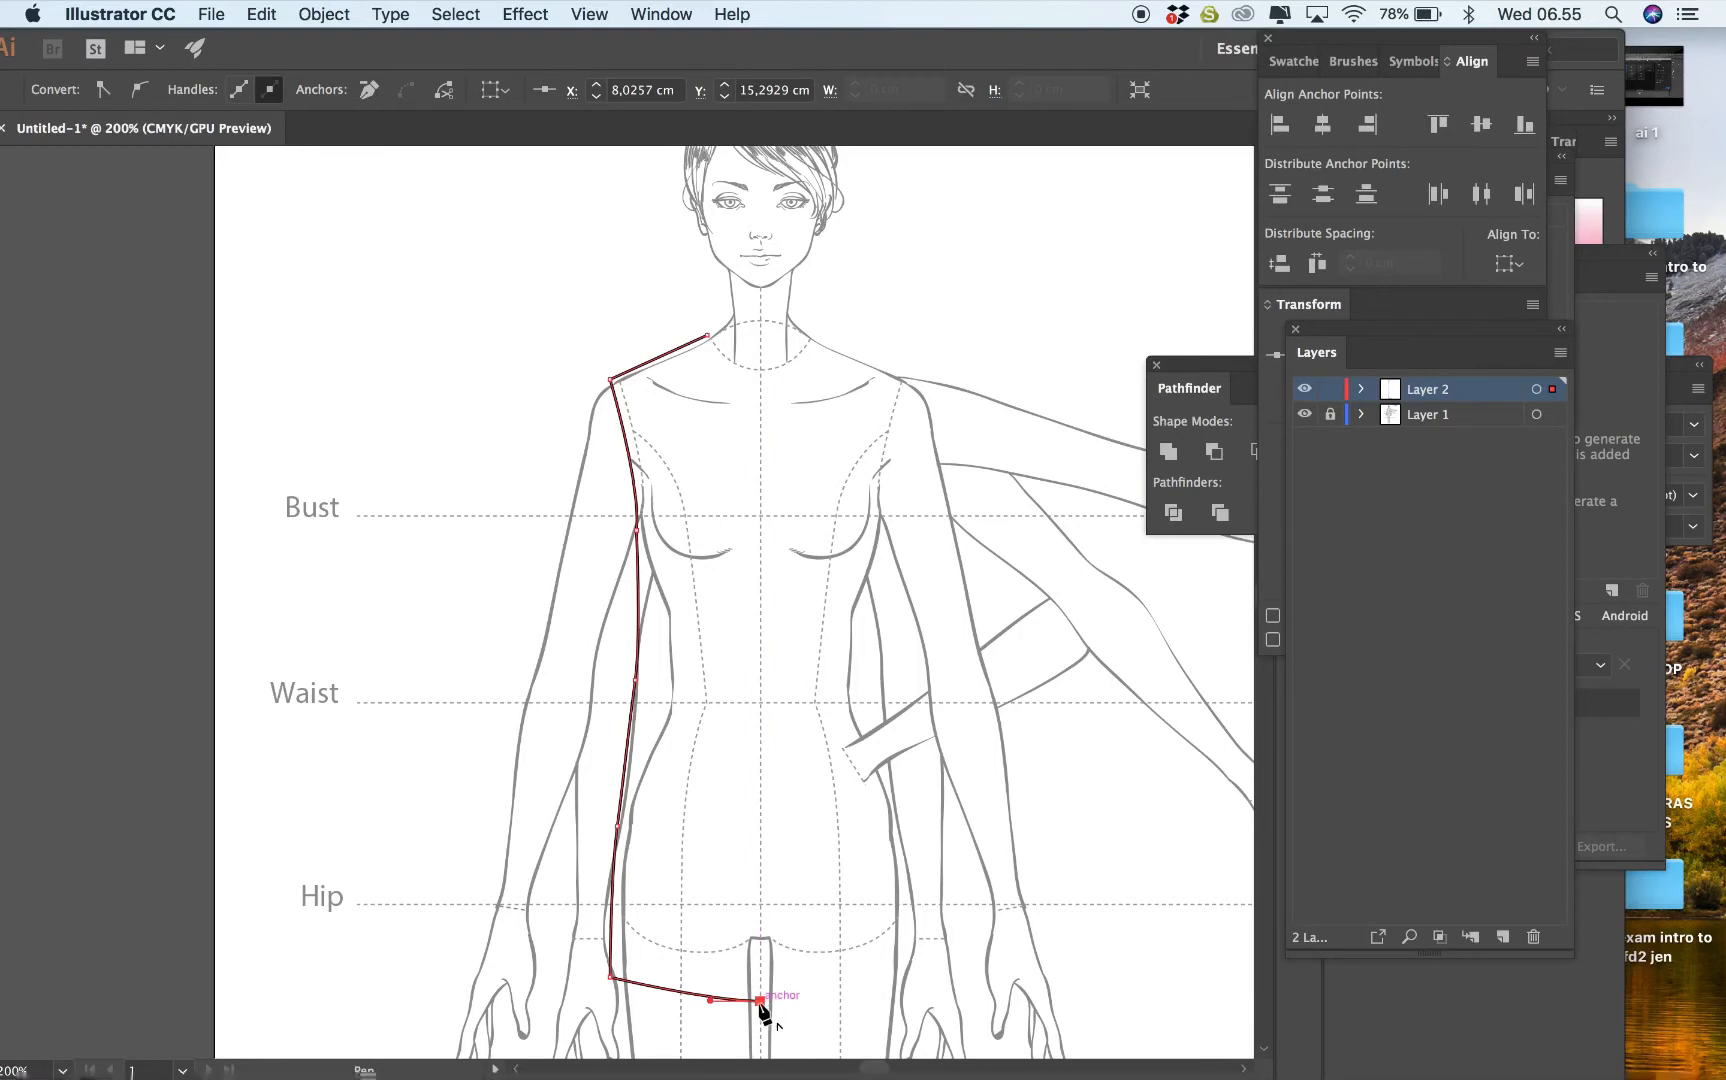
drag(312, 61, 484, 63)
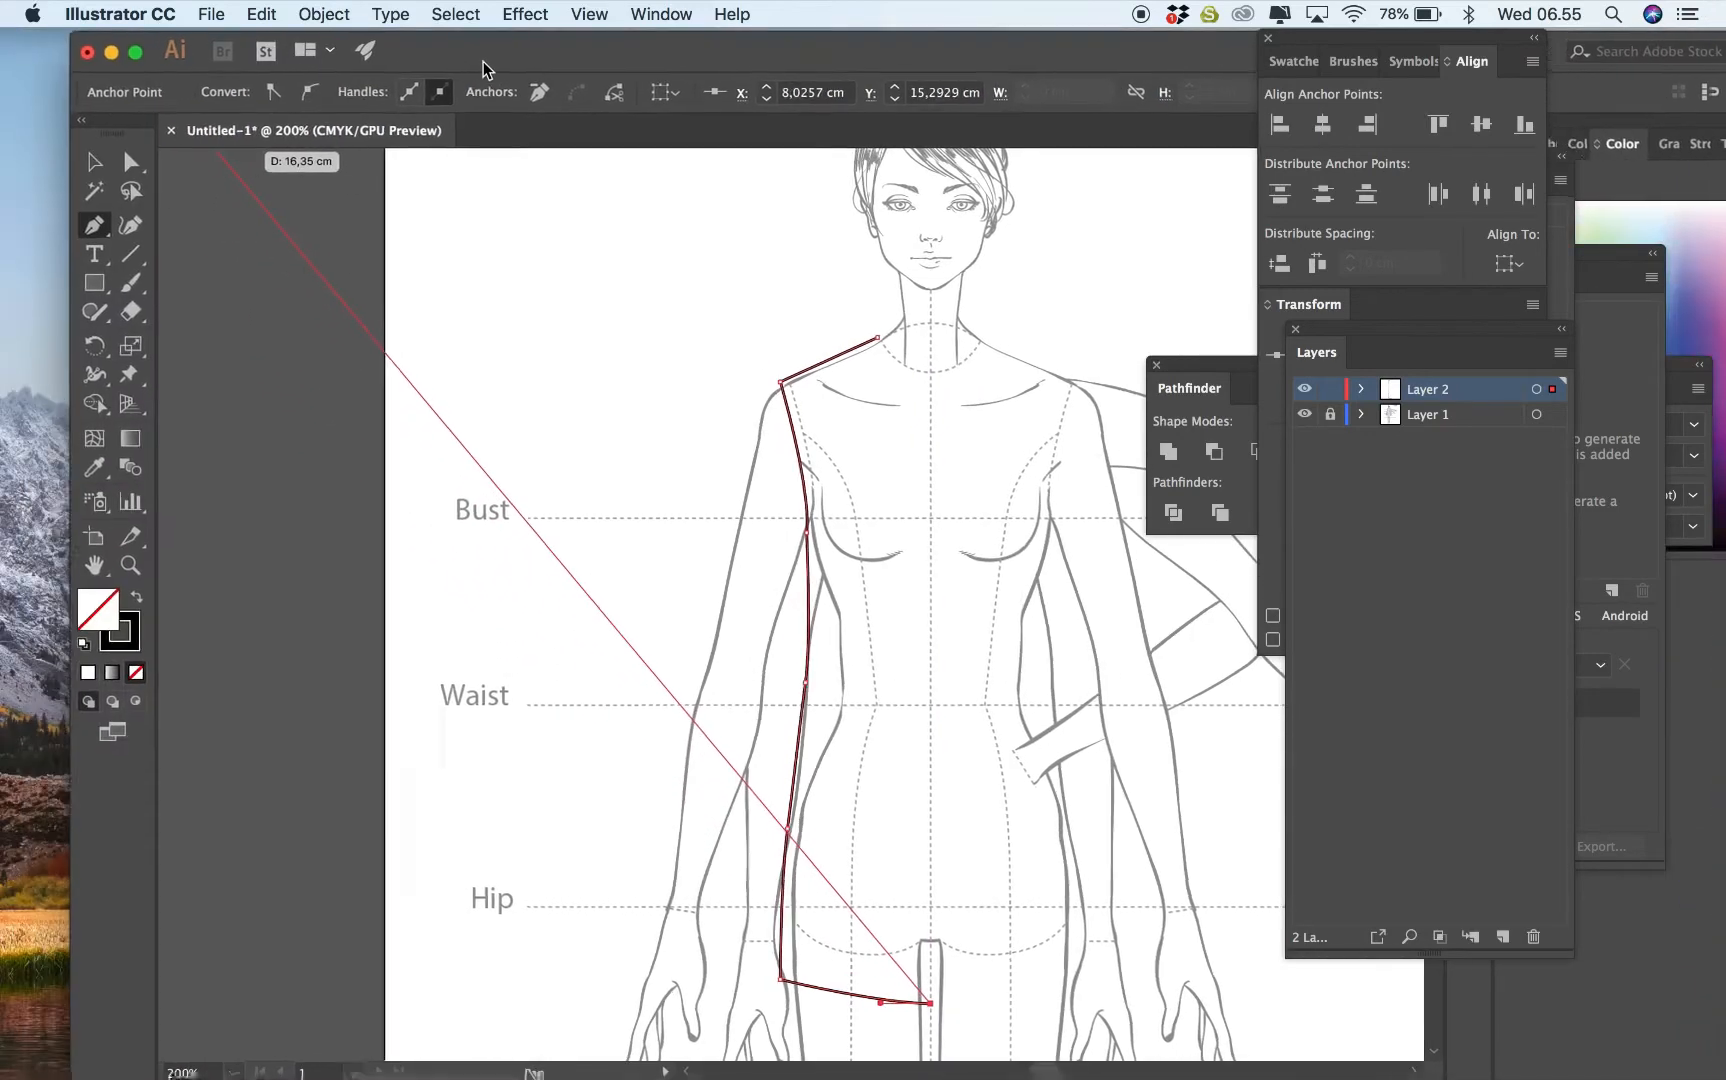
click(97, 163)
click(577, 509)
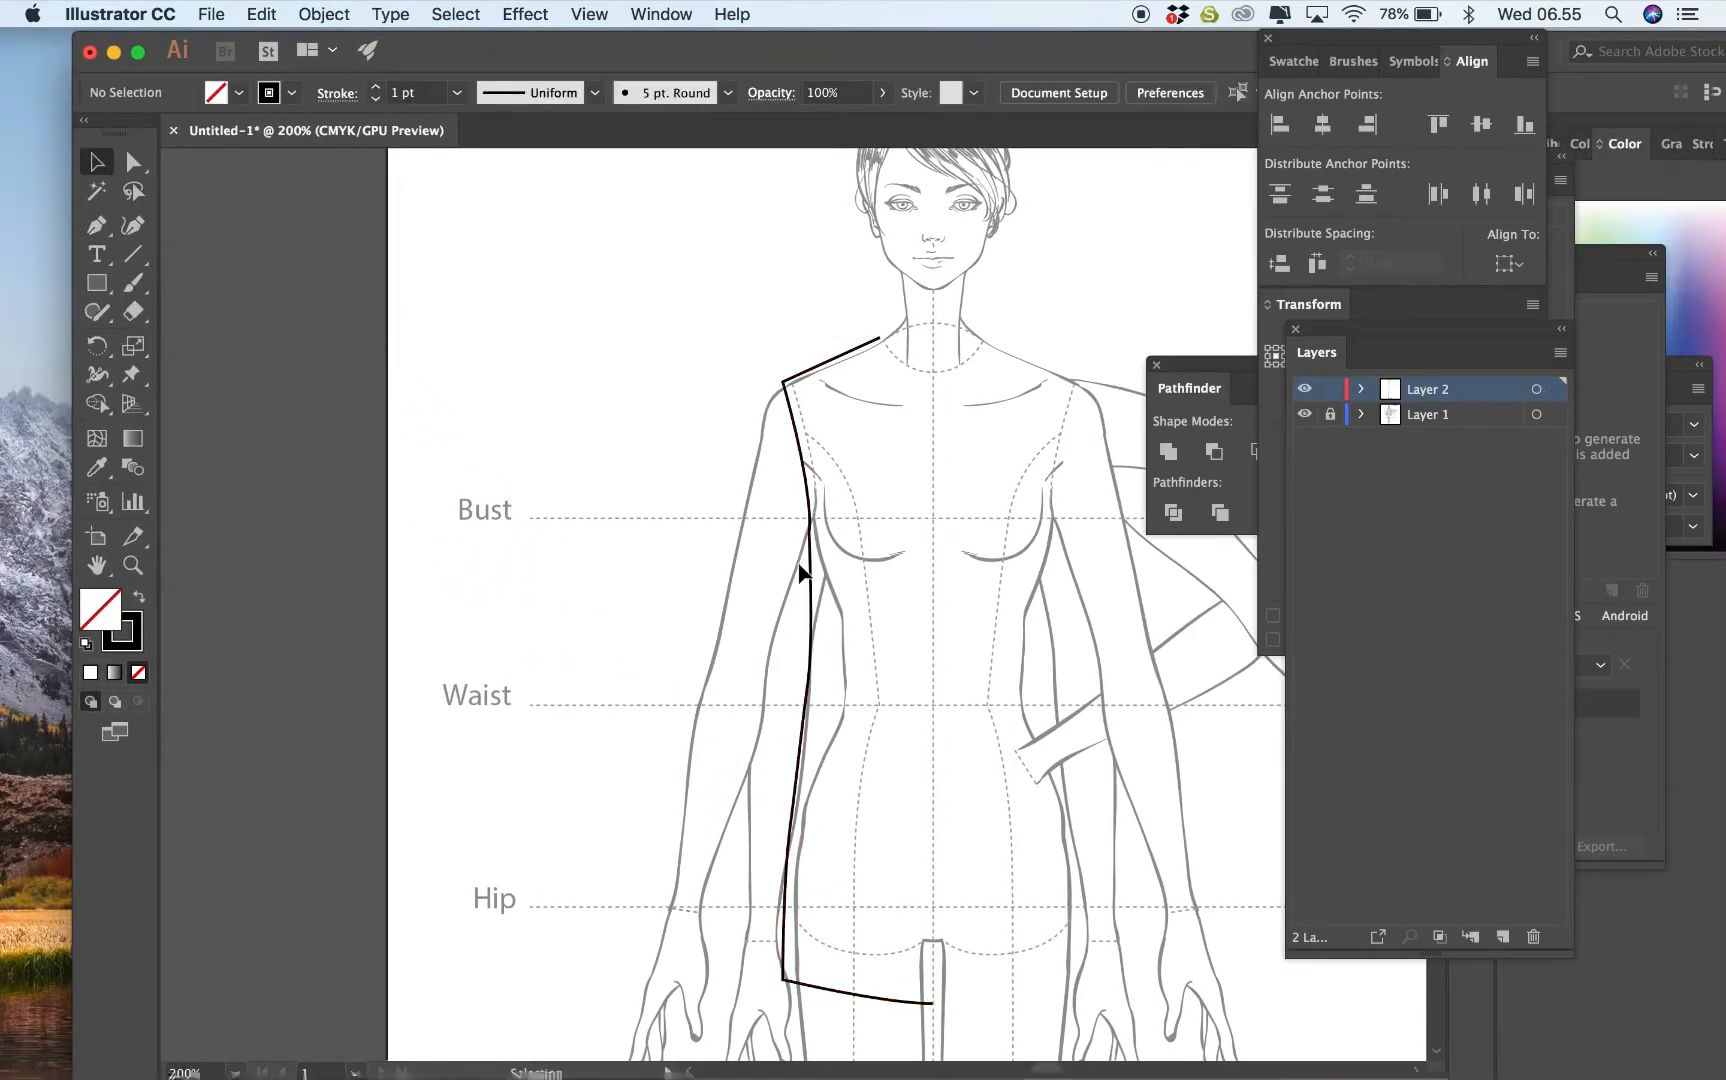
Directly move the underarm anchor slightly down and inspect the curve handle near the bust line.
click(803, 570)
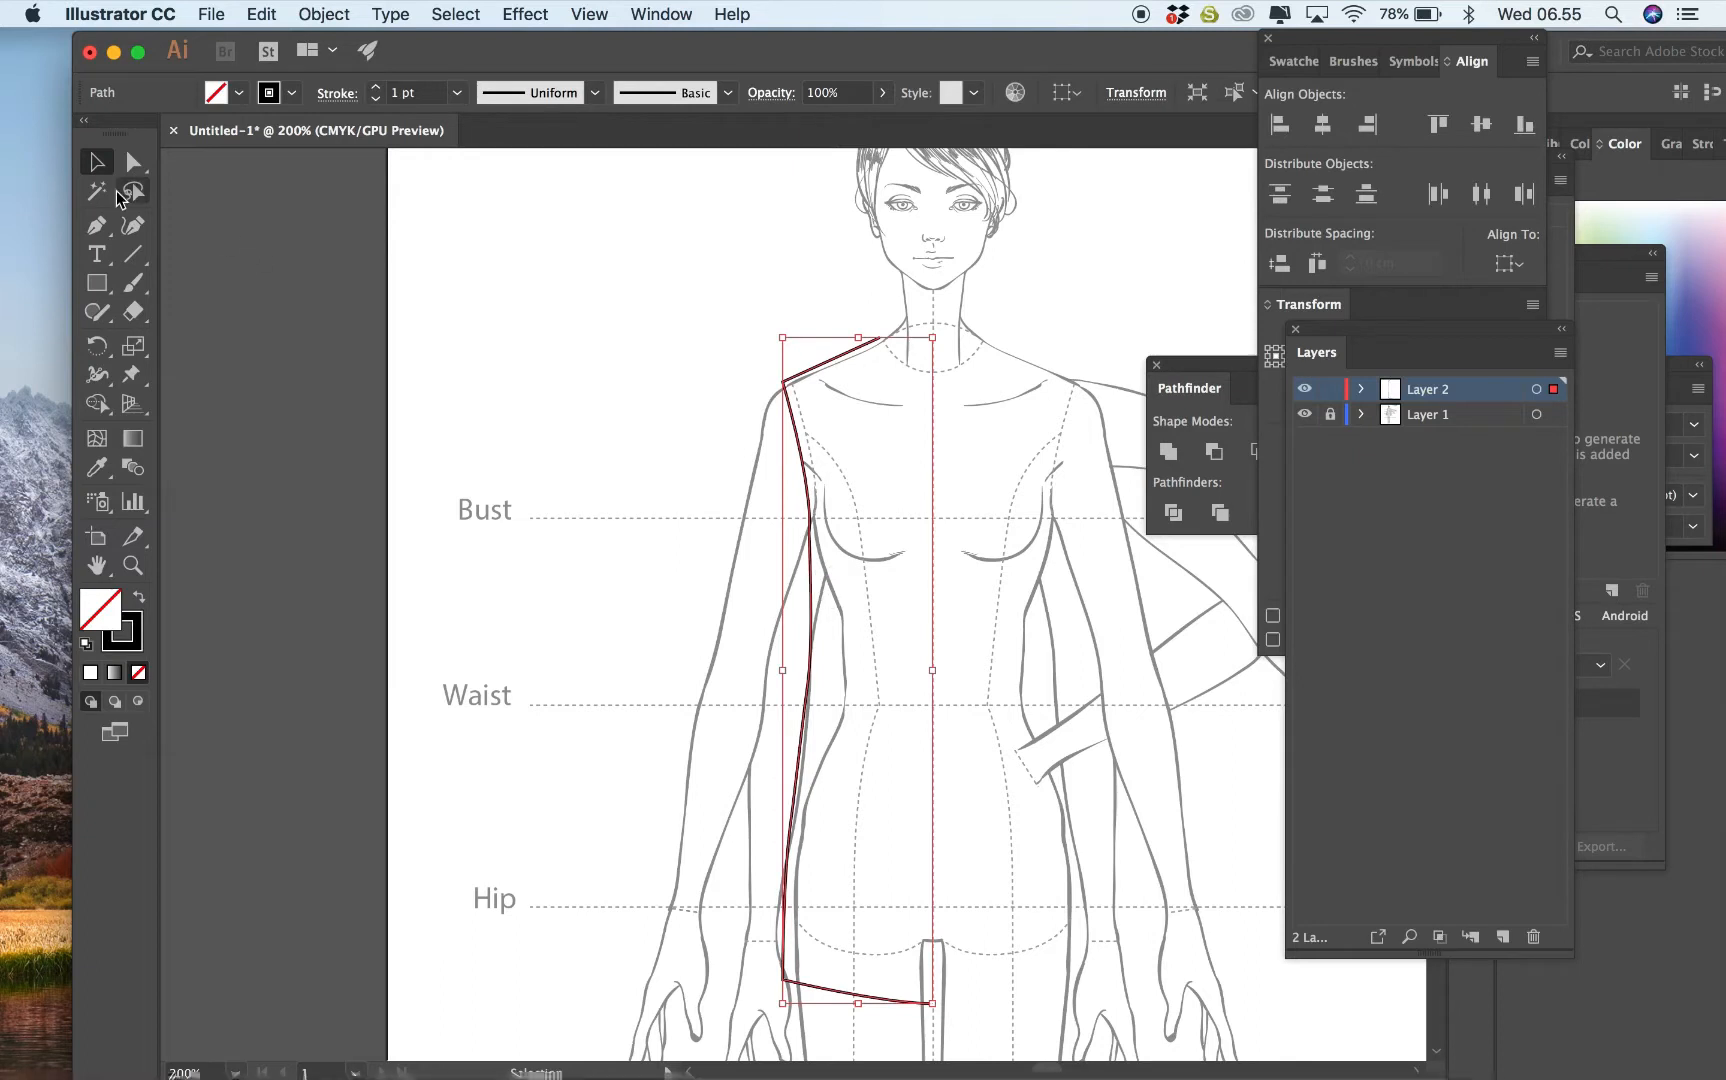
click(133, 163)
drag(820, 543, 805, 568)
click(928, 571)
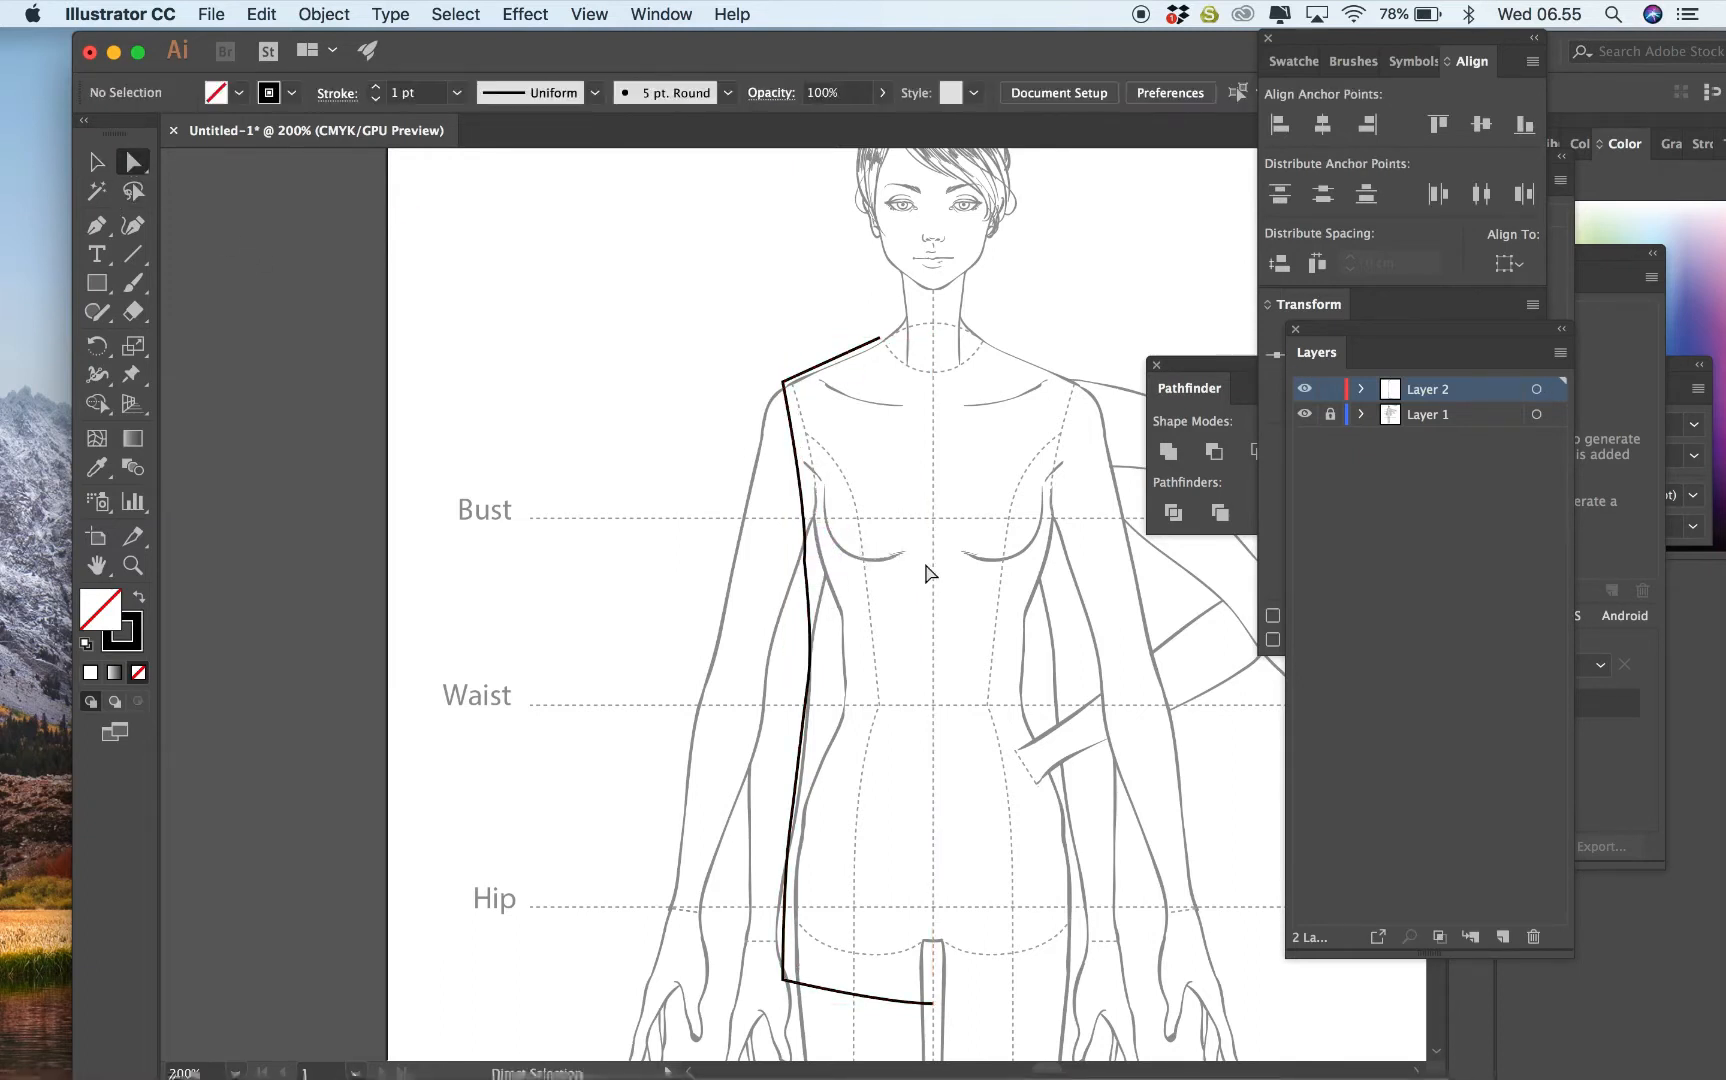
click(812, 518)
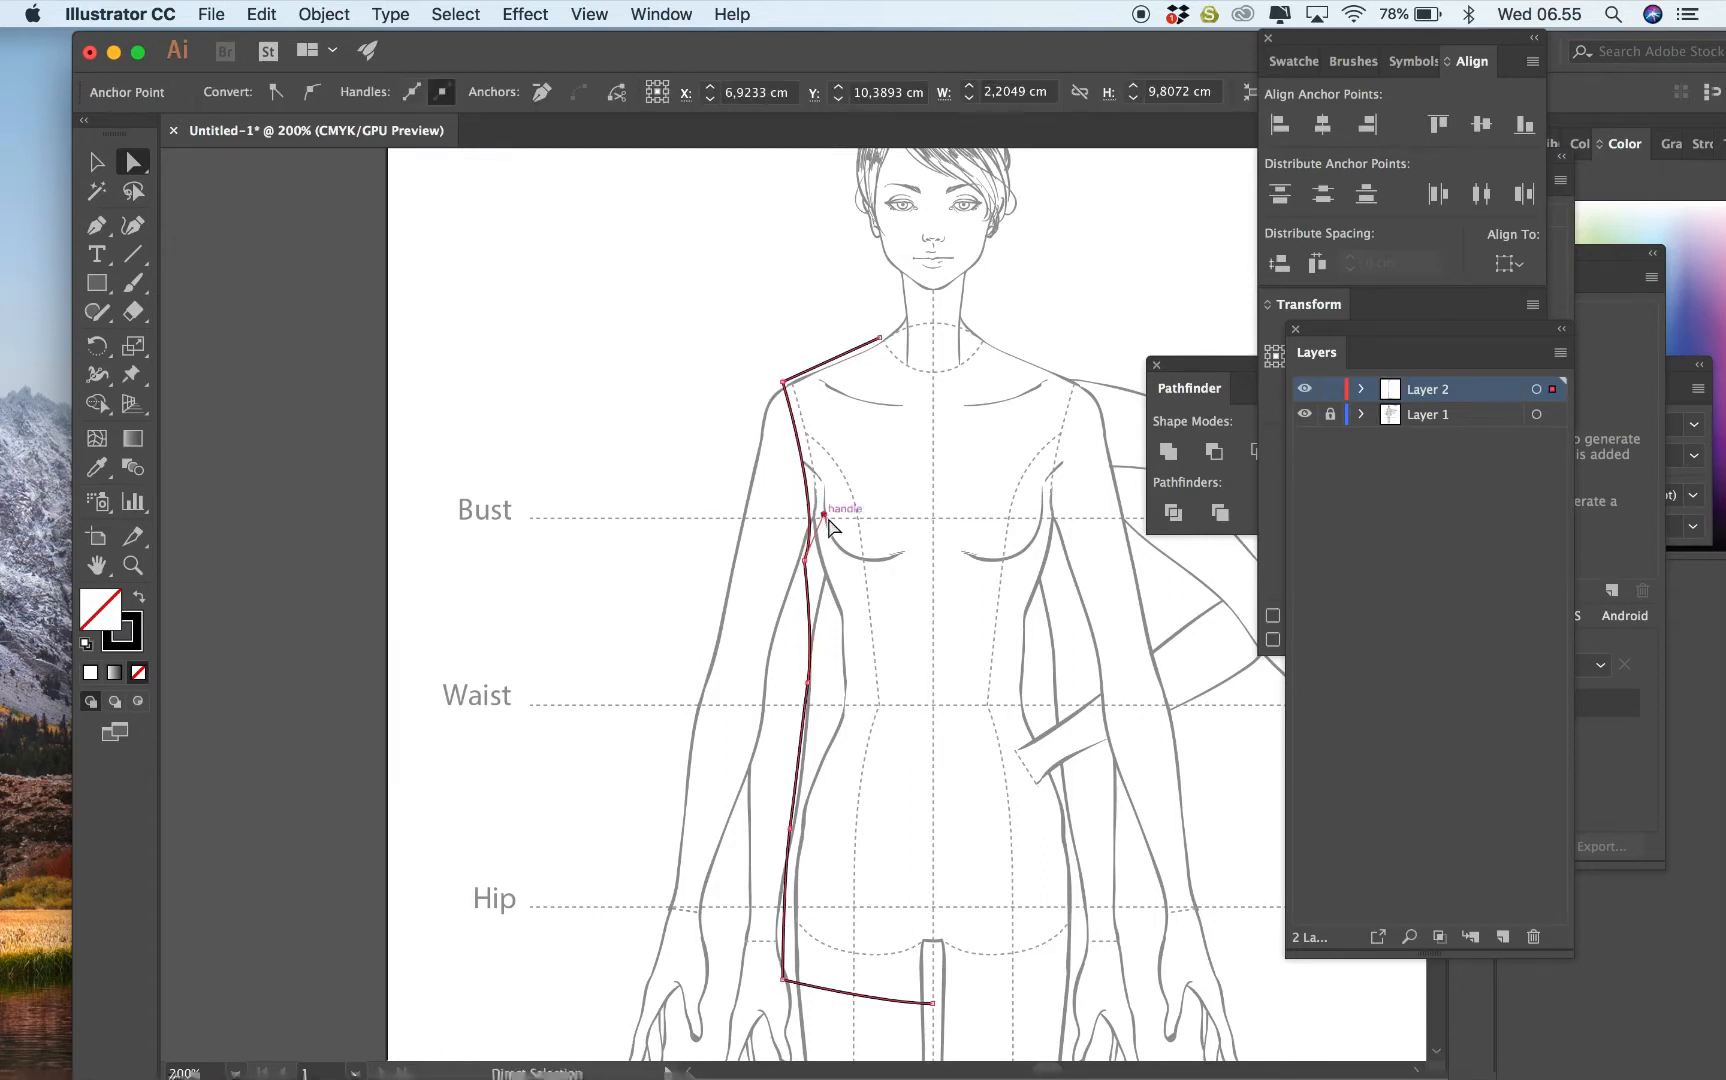
click(878, 549)
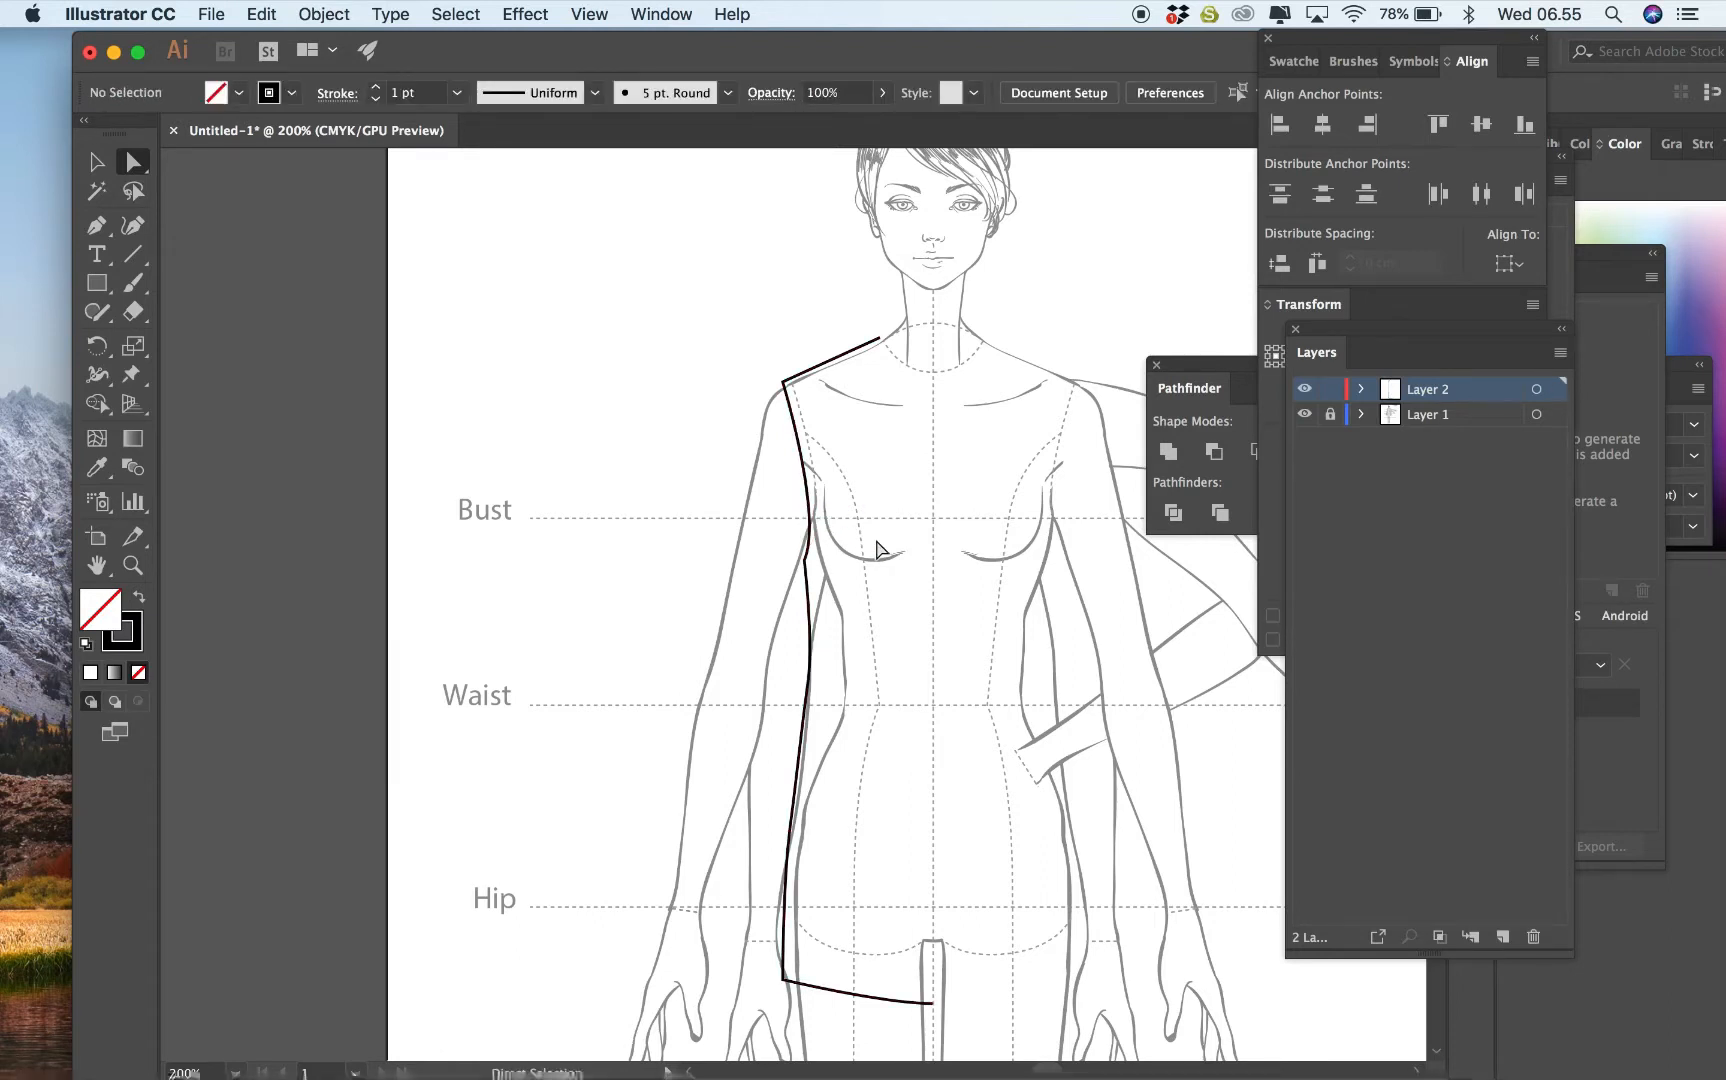
Continue the path from its neck-side shoulder point with a curved neckline ending at the center line.
scroll(878, 549, right, 3)
click(96, 162)
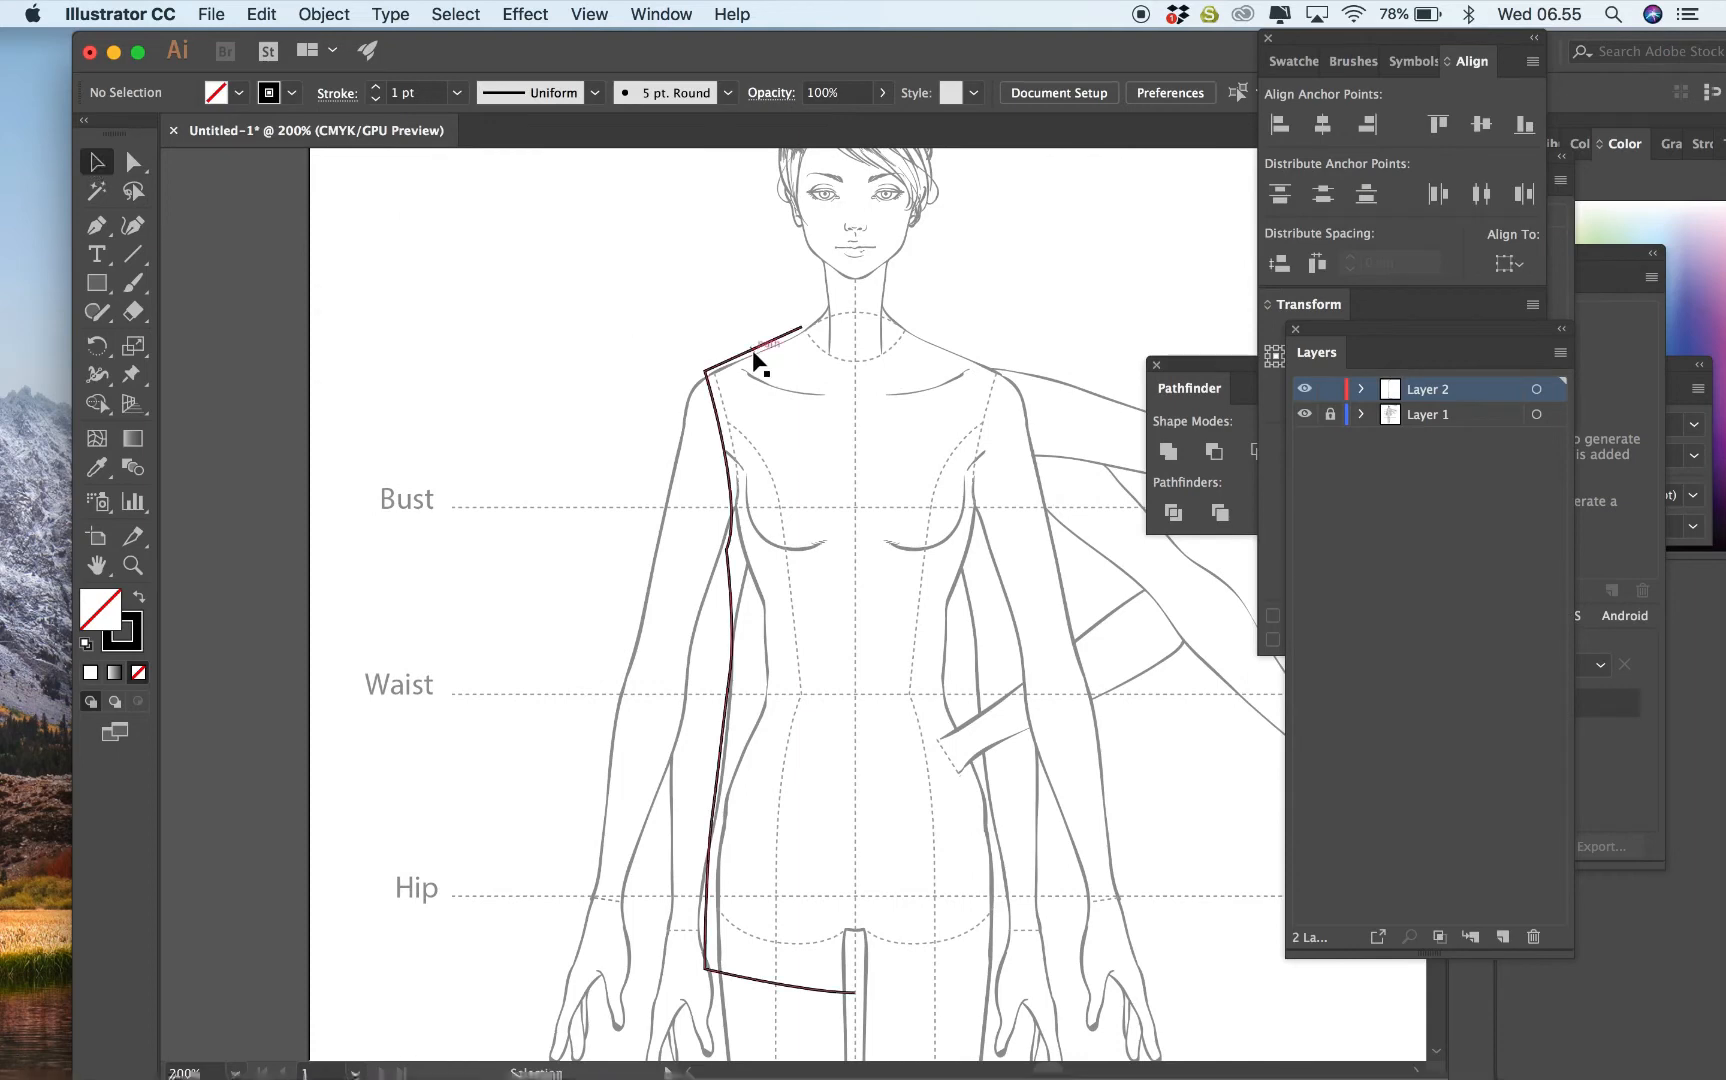
key(p)
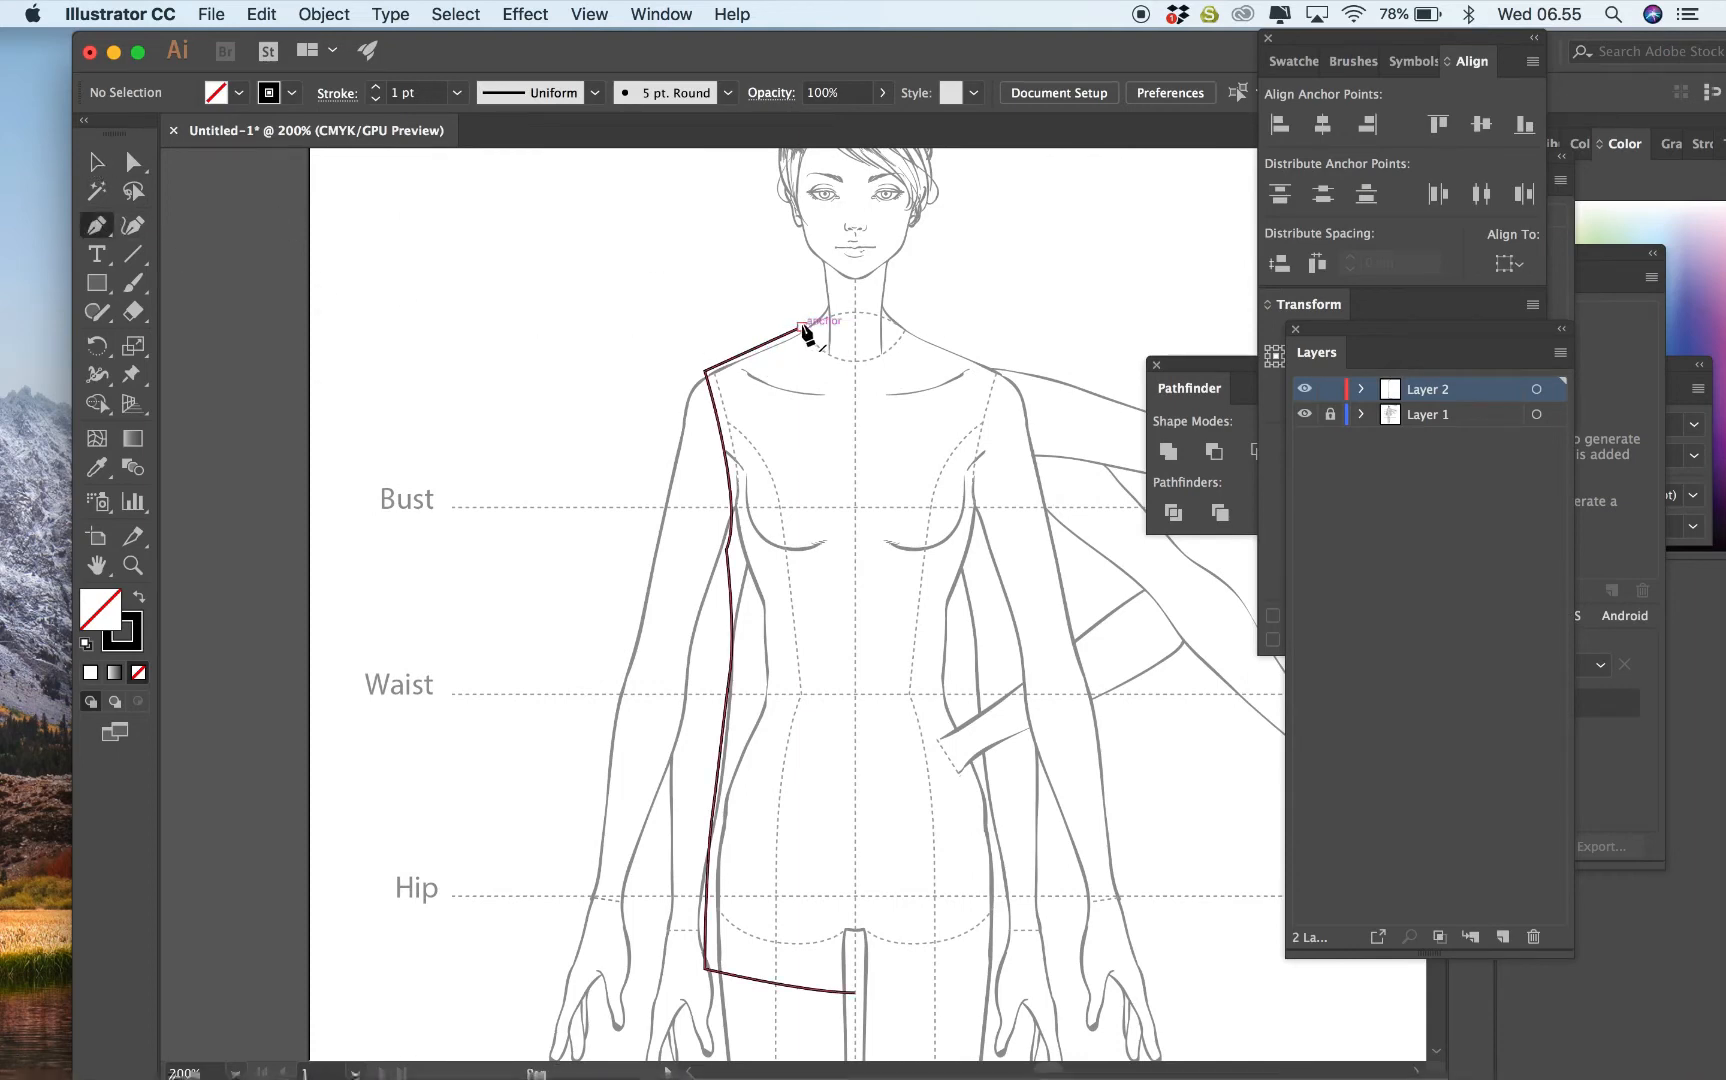
click(802, 327)
drag(855, 362, 869, 366)
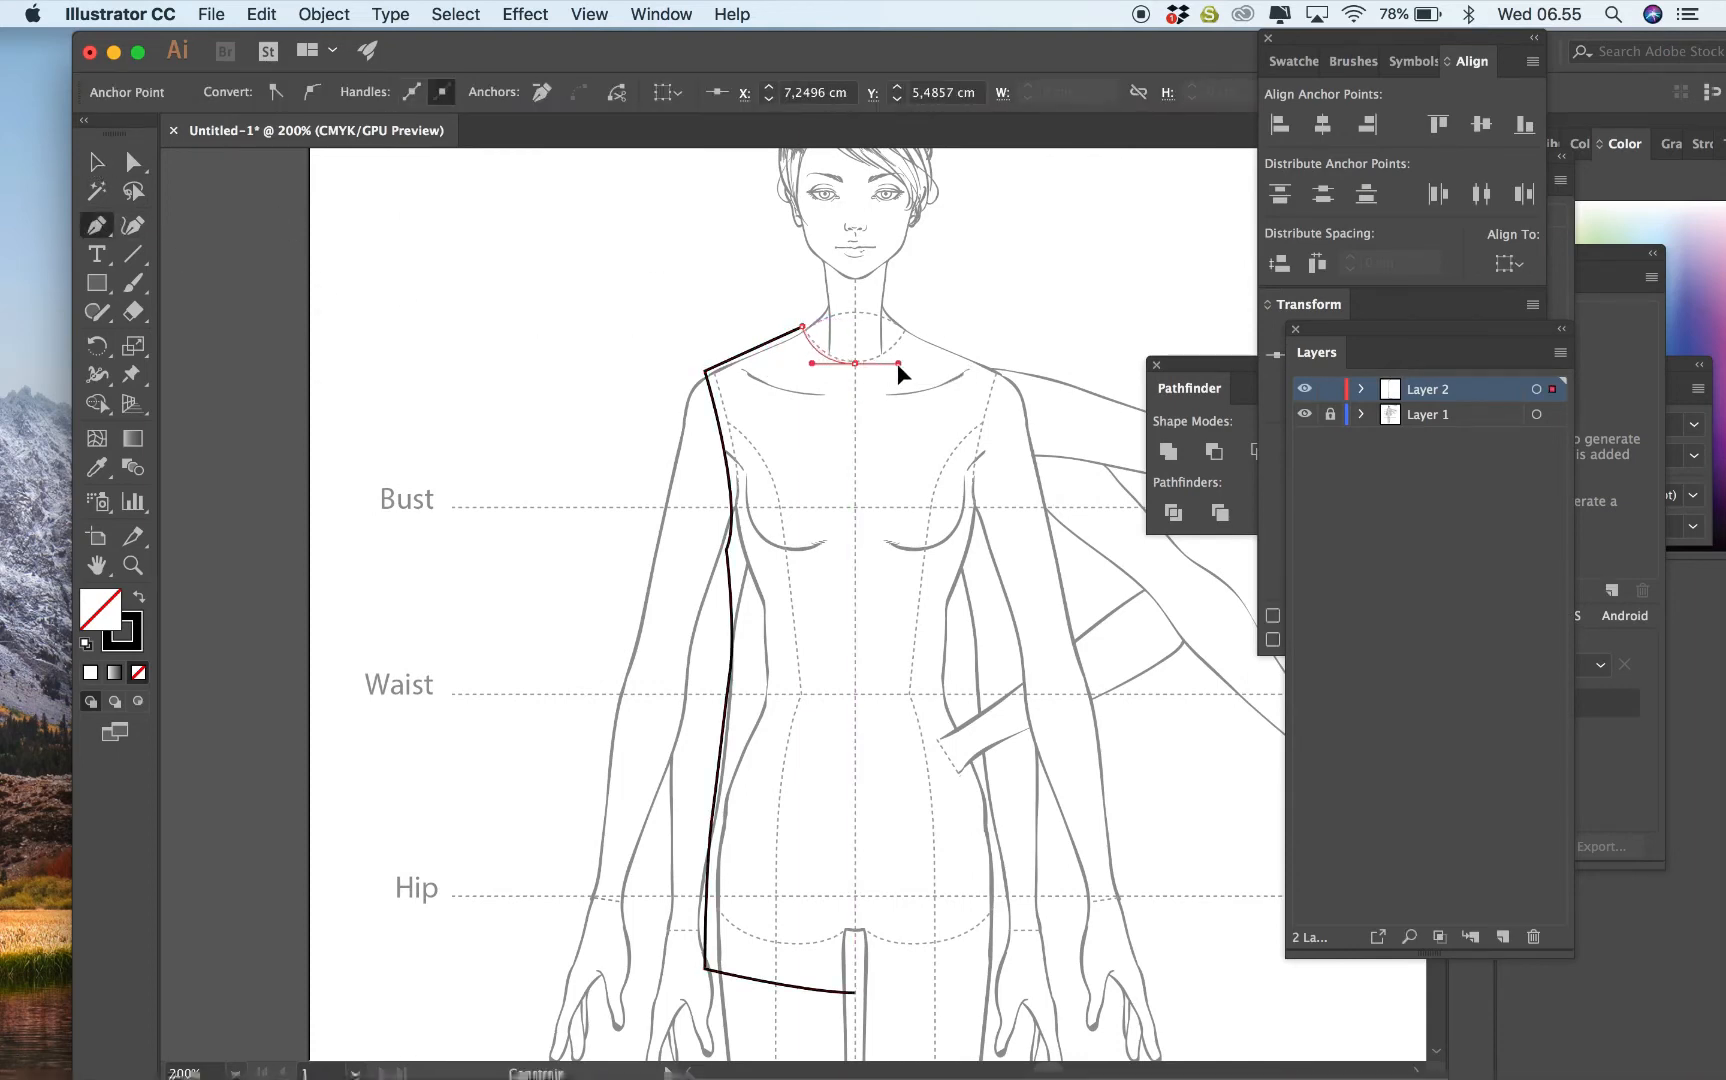
click(855, 362)
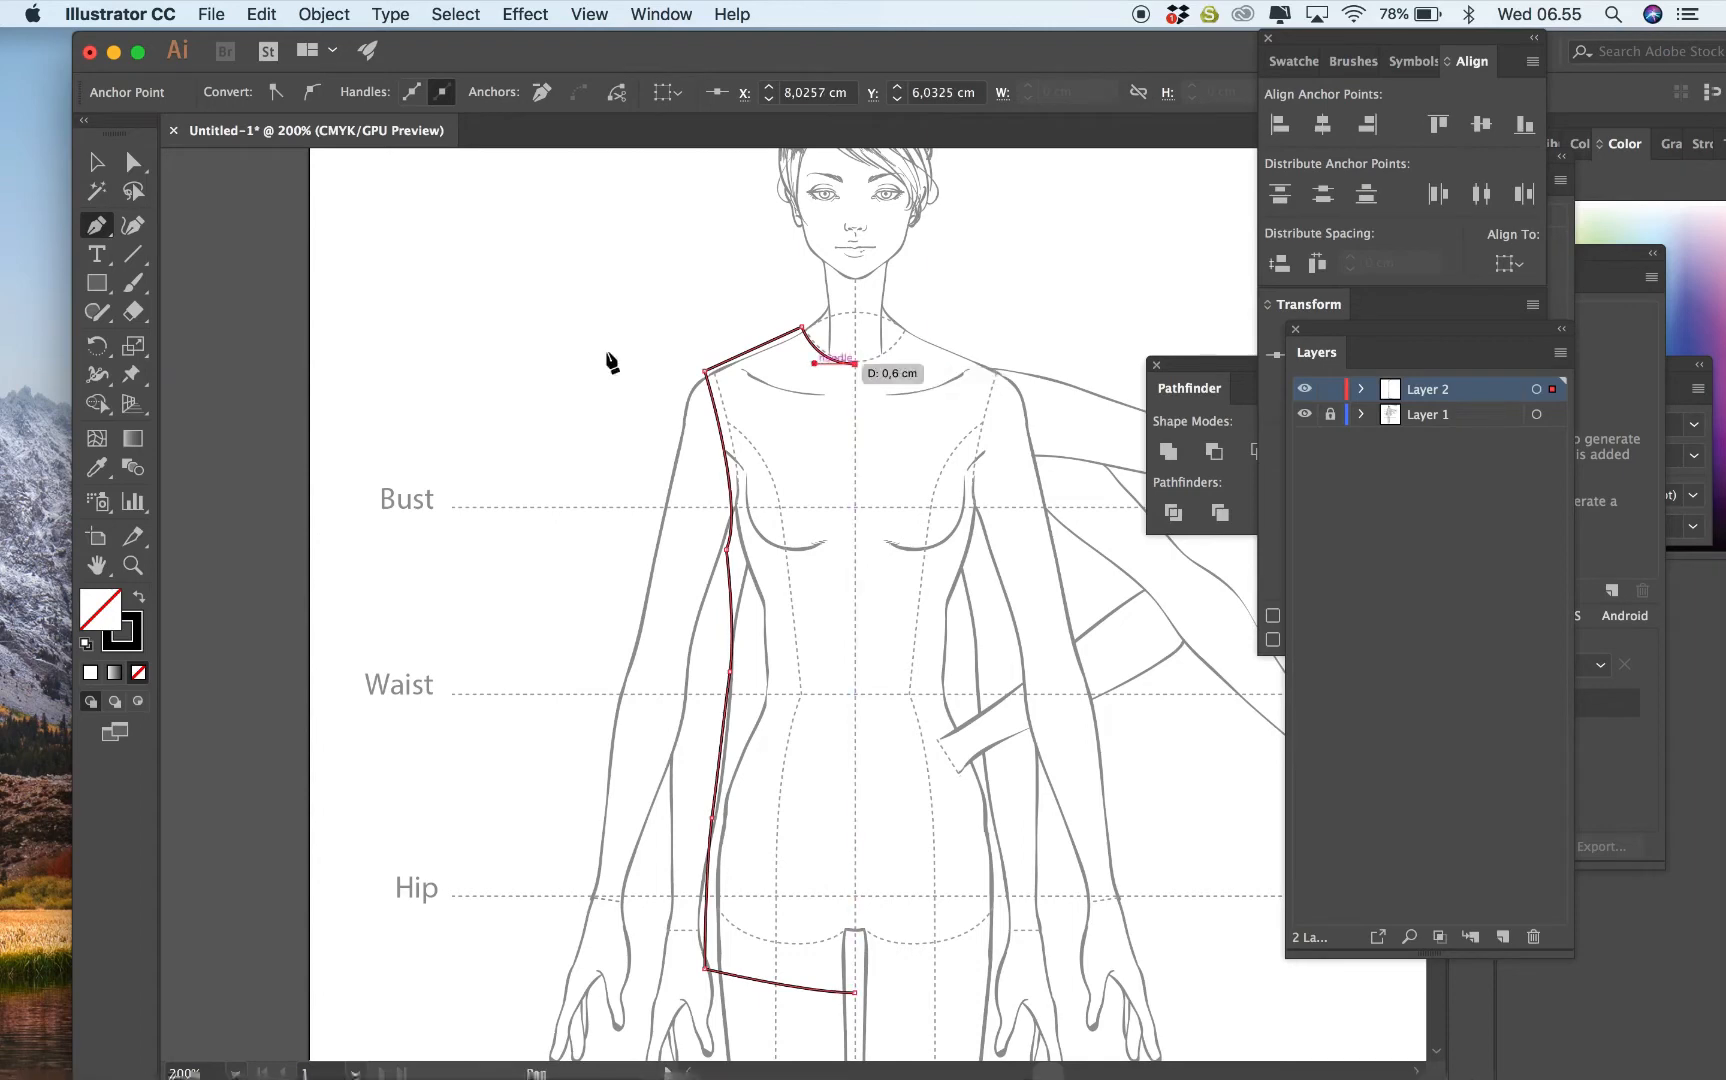
Paste a copy of the half outline in front, reflect it on the vertical axis, and move it to meet the original at the center.
click(96, 161)
click(721, 370)
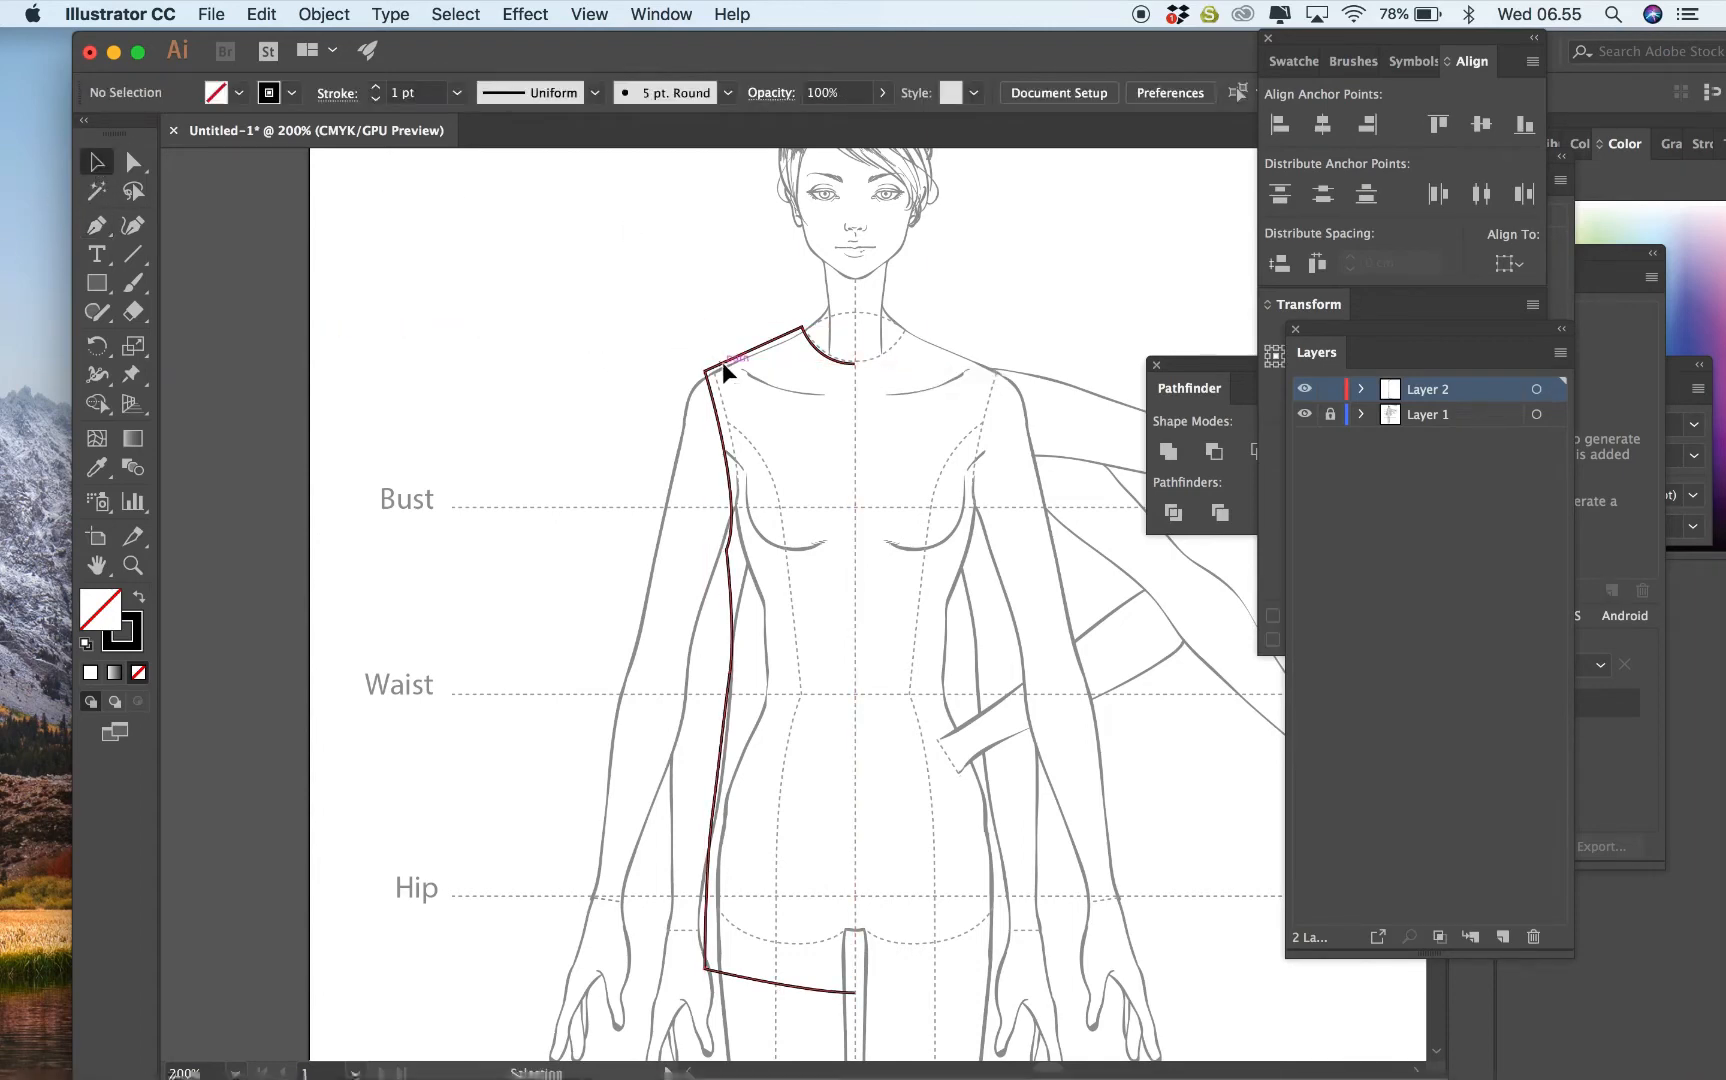
click(723, 372)
right_click(723, 372)
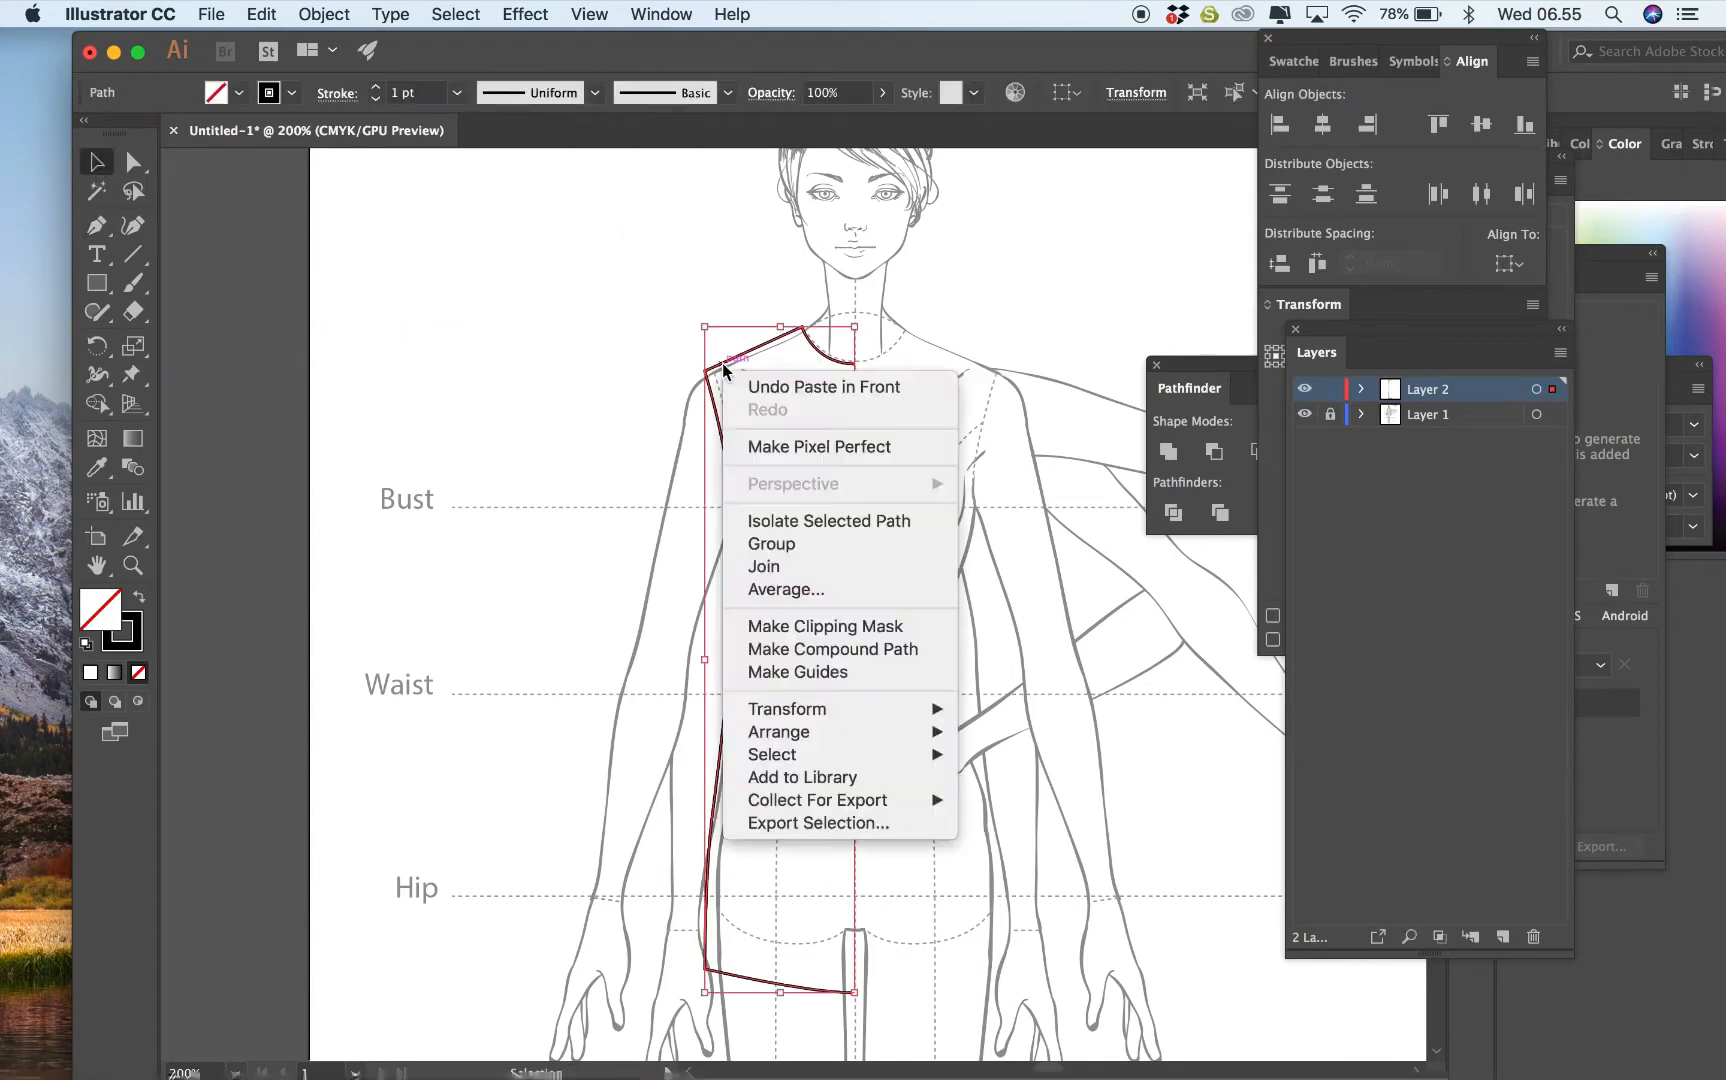
mouse_move(894, 709)
click(1008, 789)
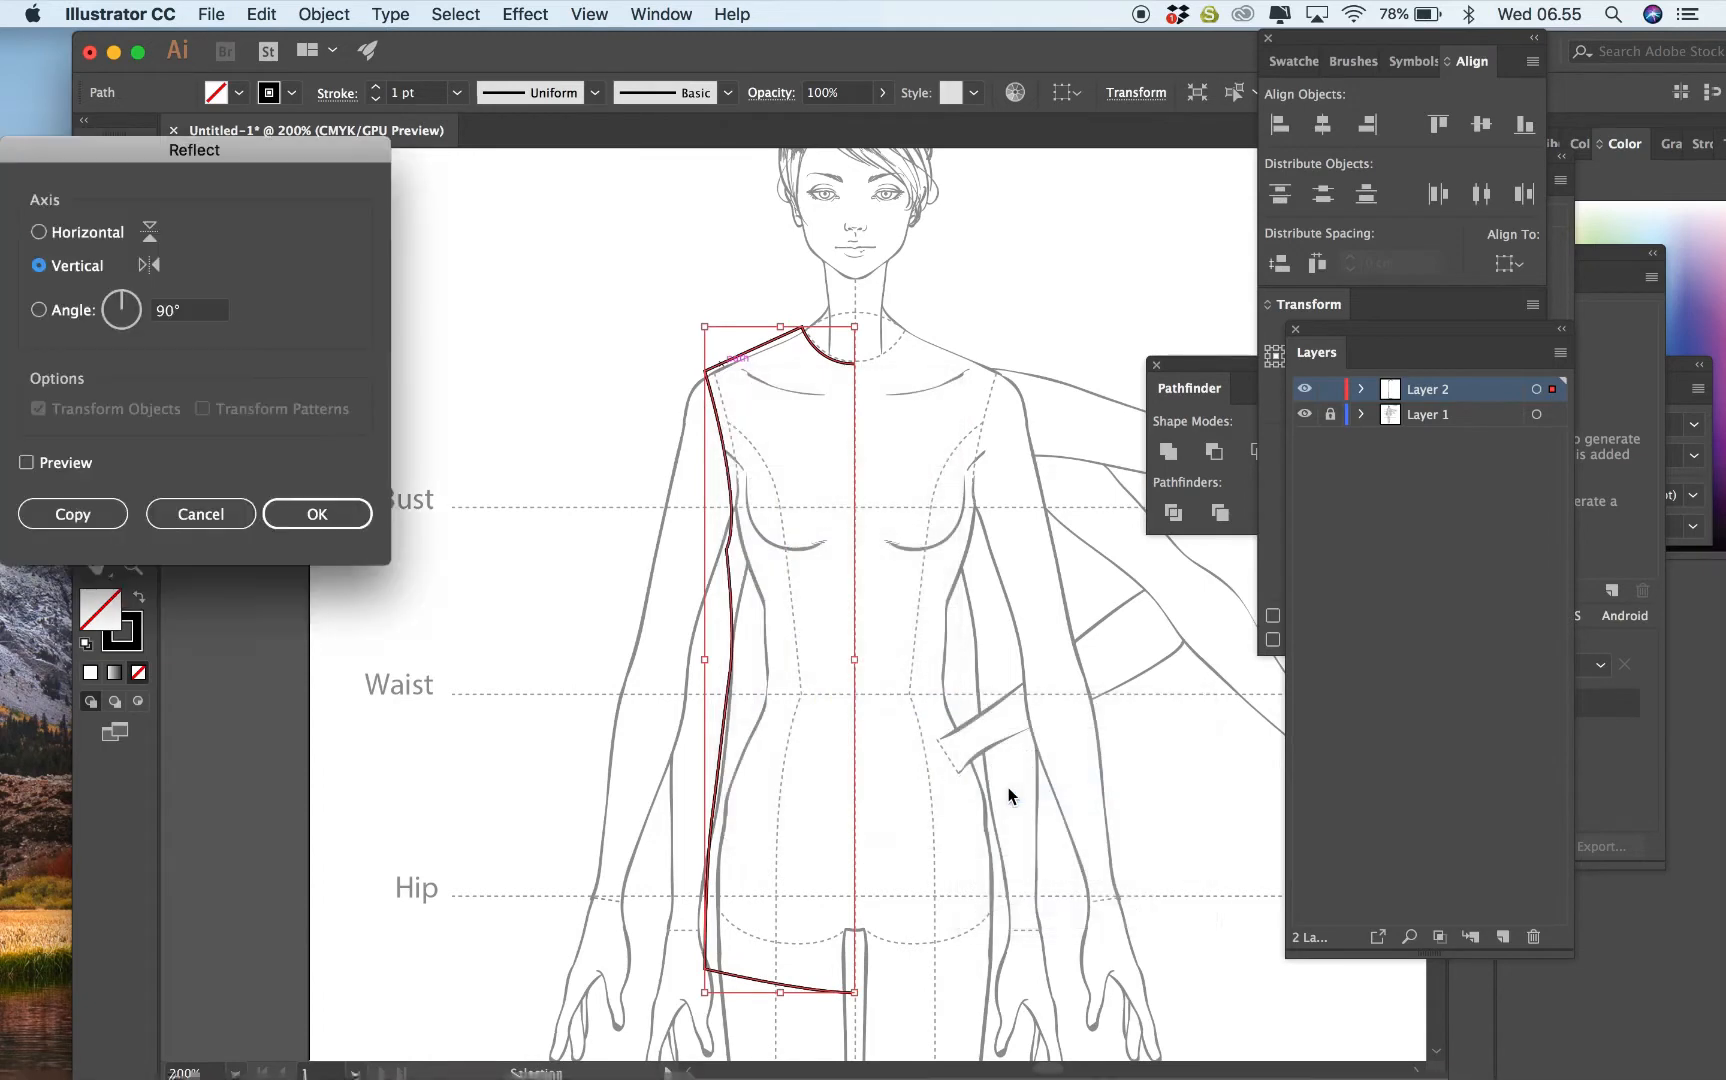
click(330, 510)
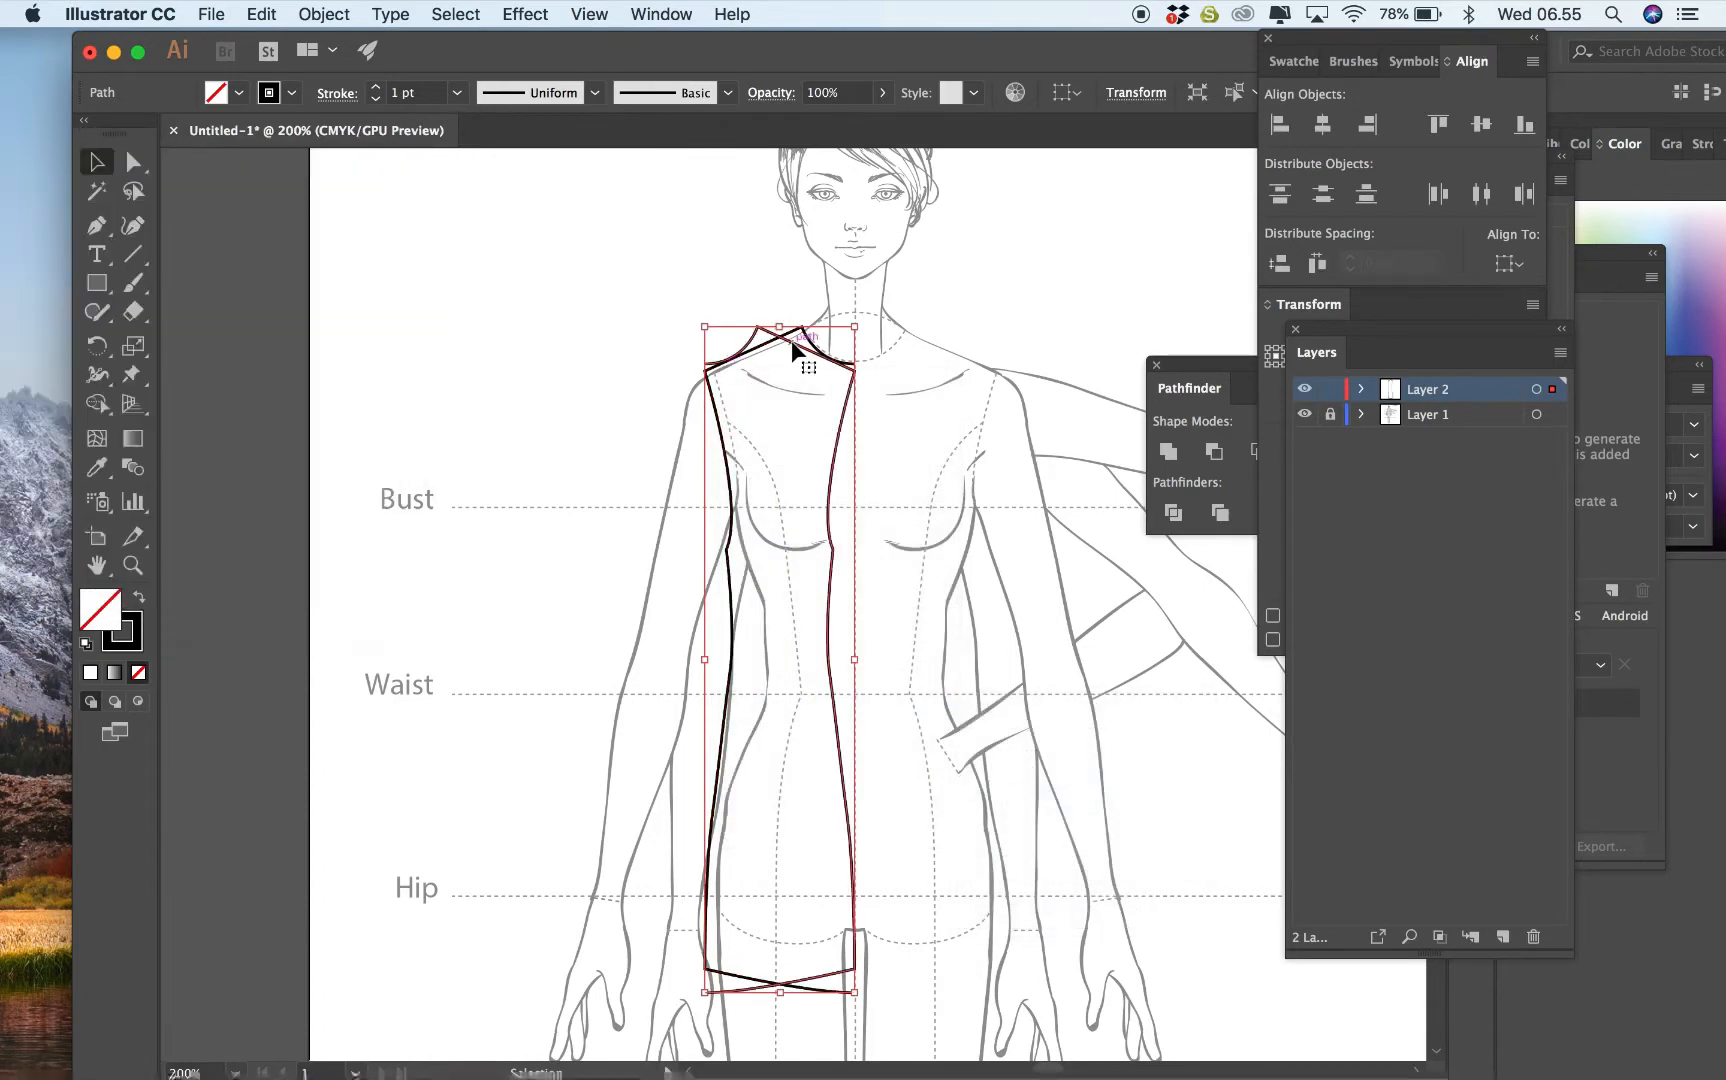
drag(793, 350, 944, 356)
click(1110, 894)
Draw a shallow curved back neckline with the Pen tool between the two neck-side shoulder points of the top.
scroll(1116, 895, right, 2)
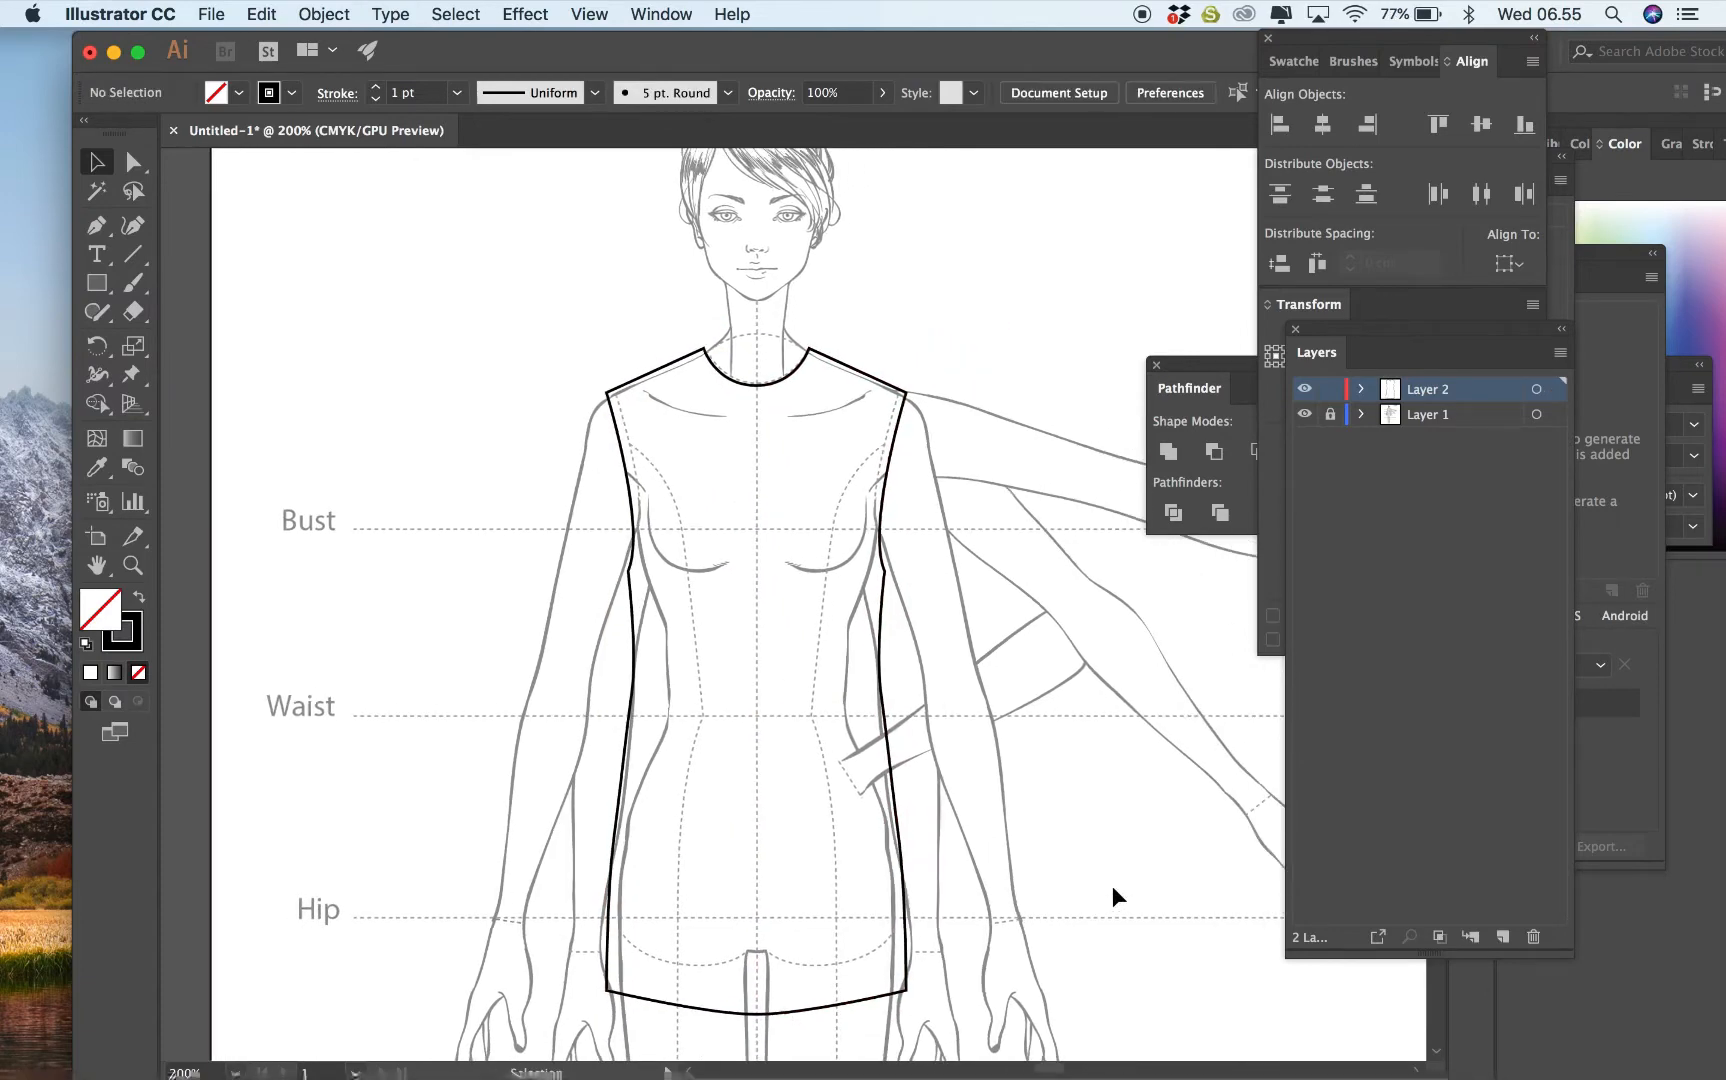
scroll(1117, 895, right, 1)
click(96, 225)
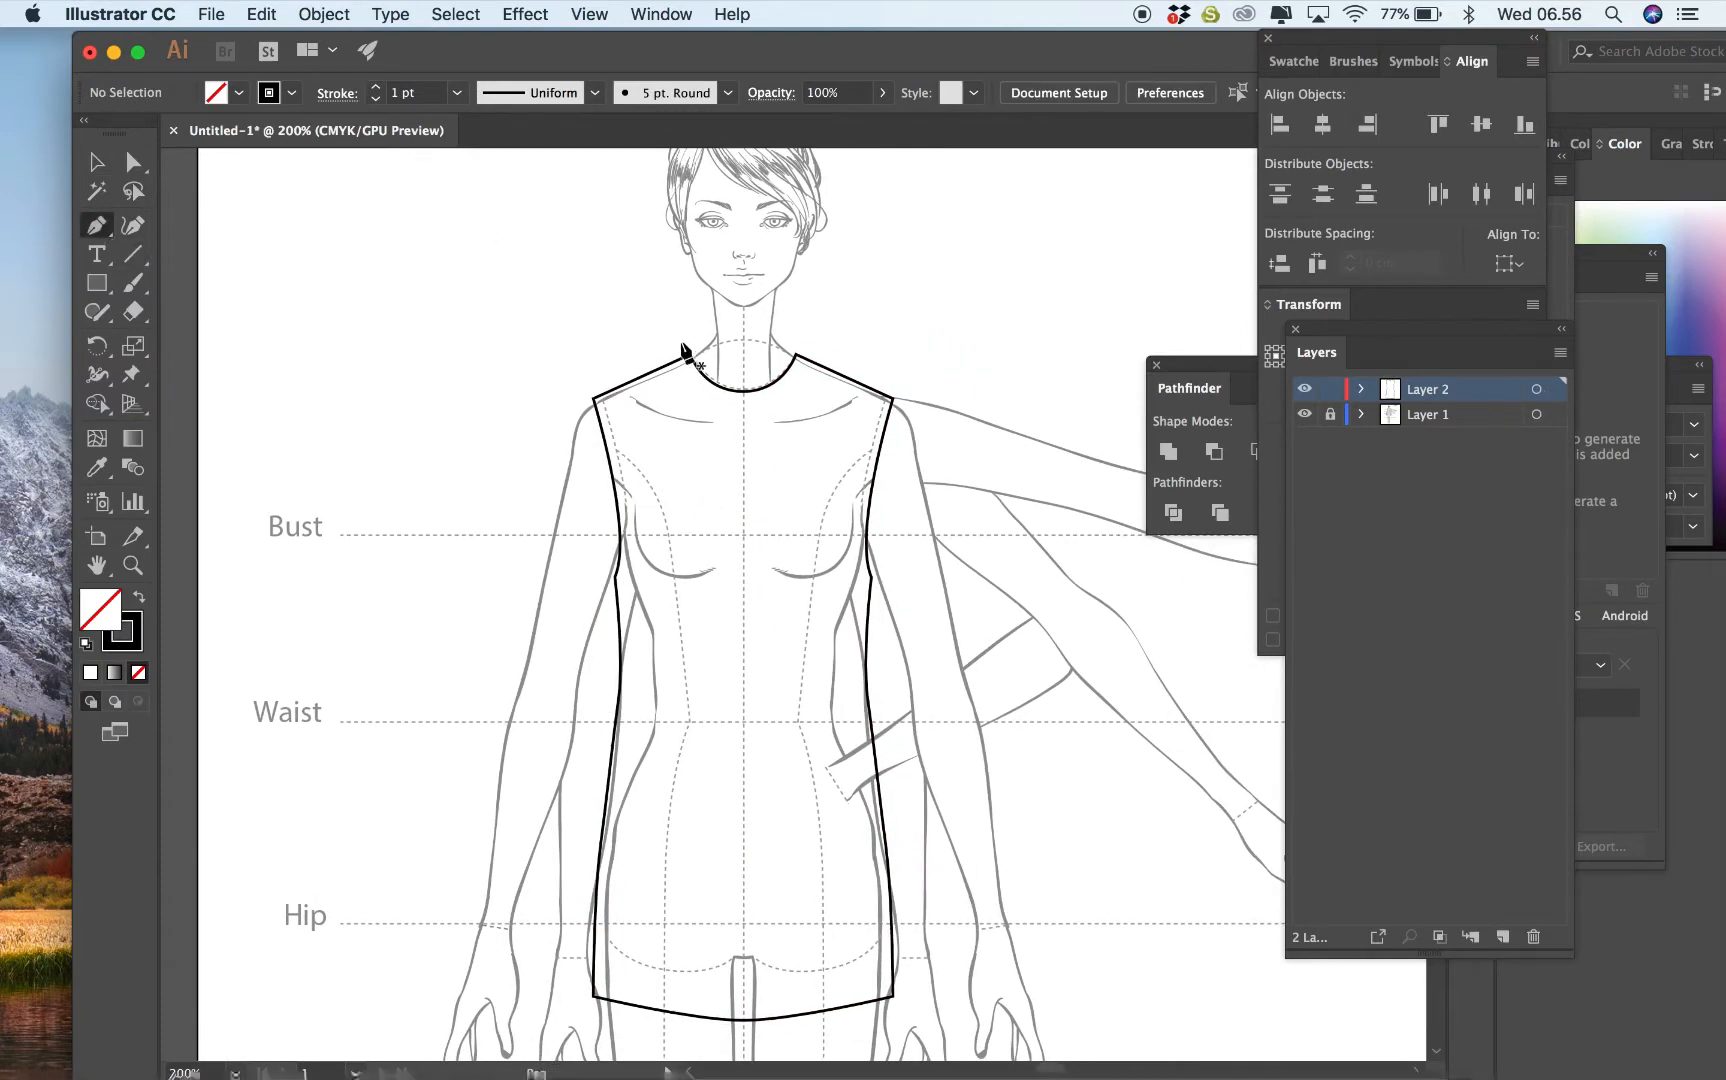
click(689, 353)
click(795, 354)
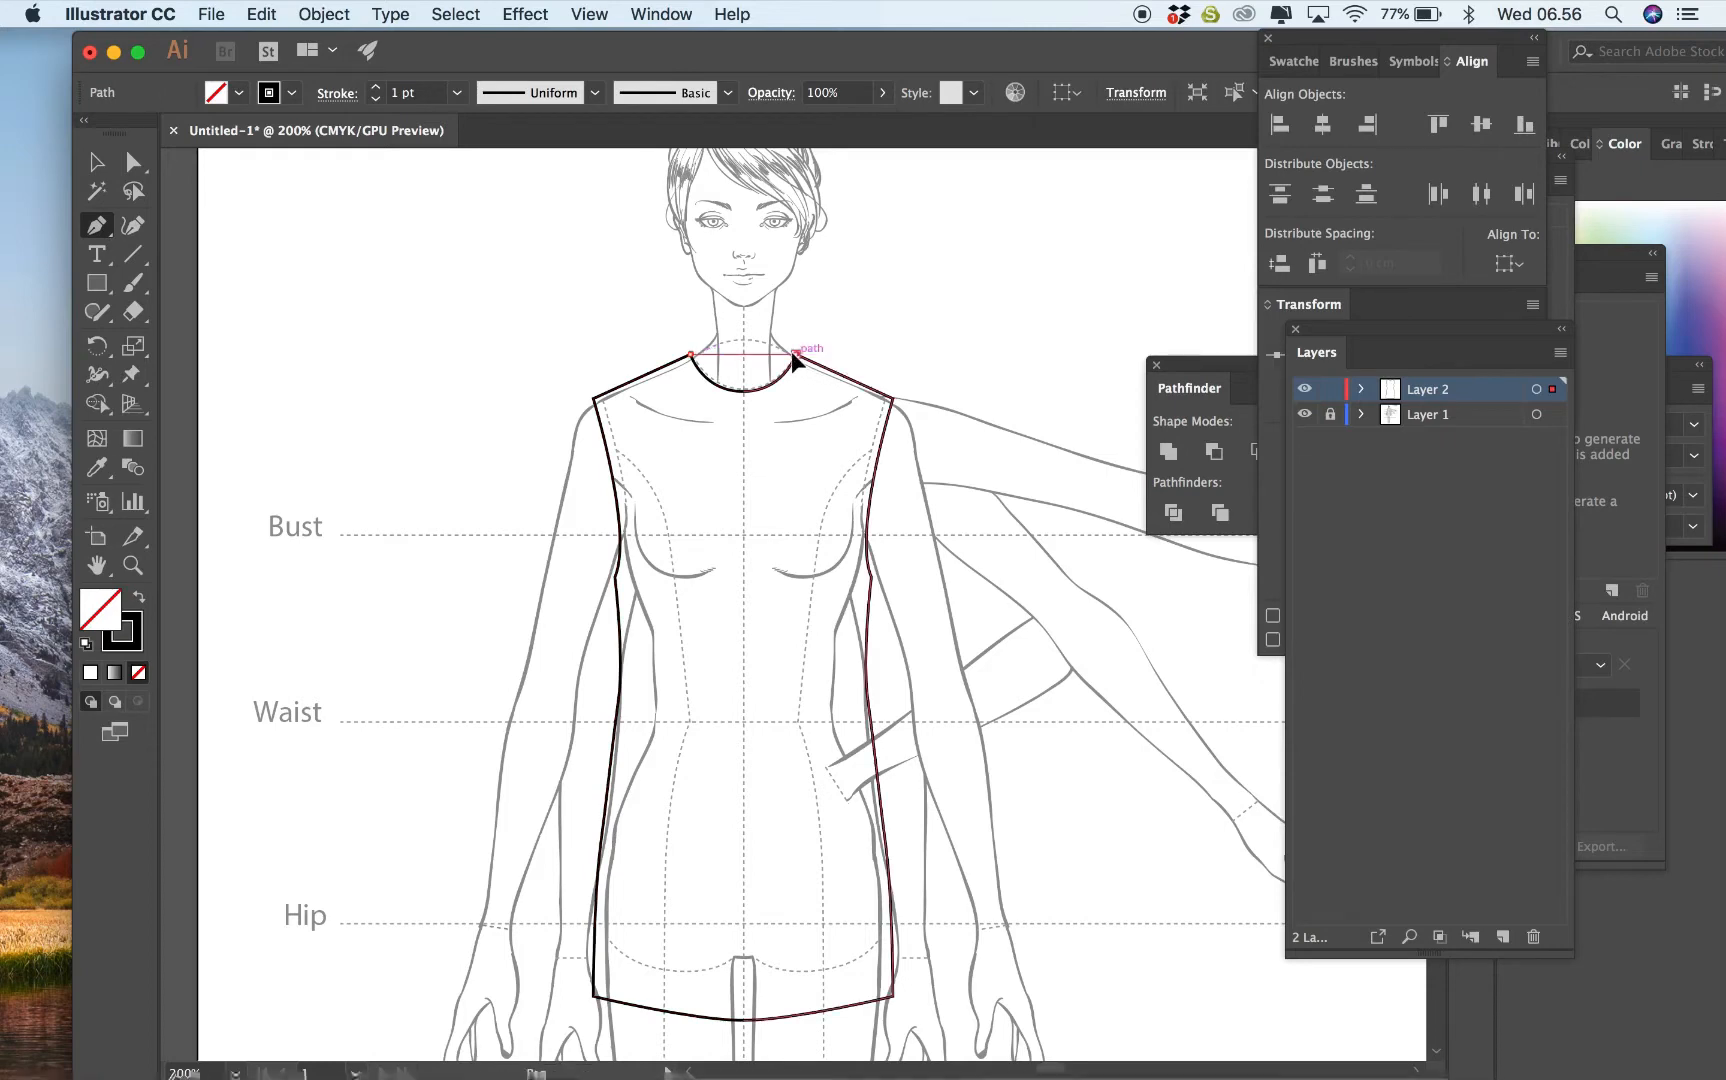
drag(795, 356, 867, 343)
click(97, 160)
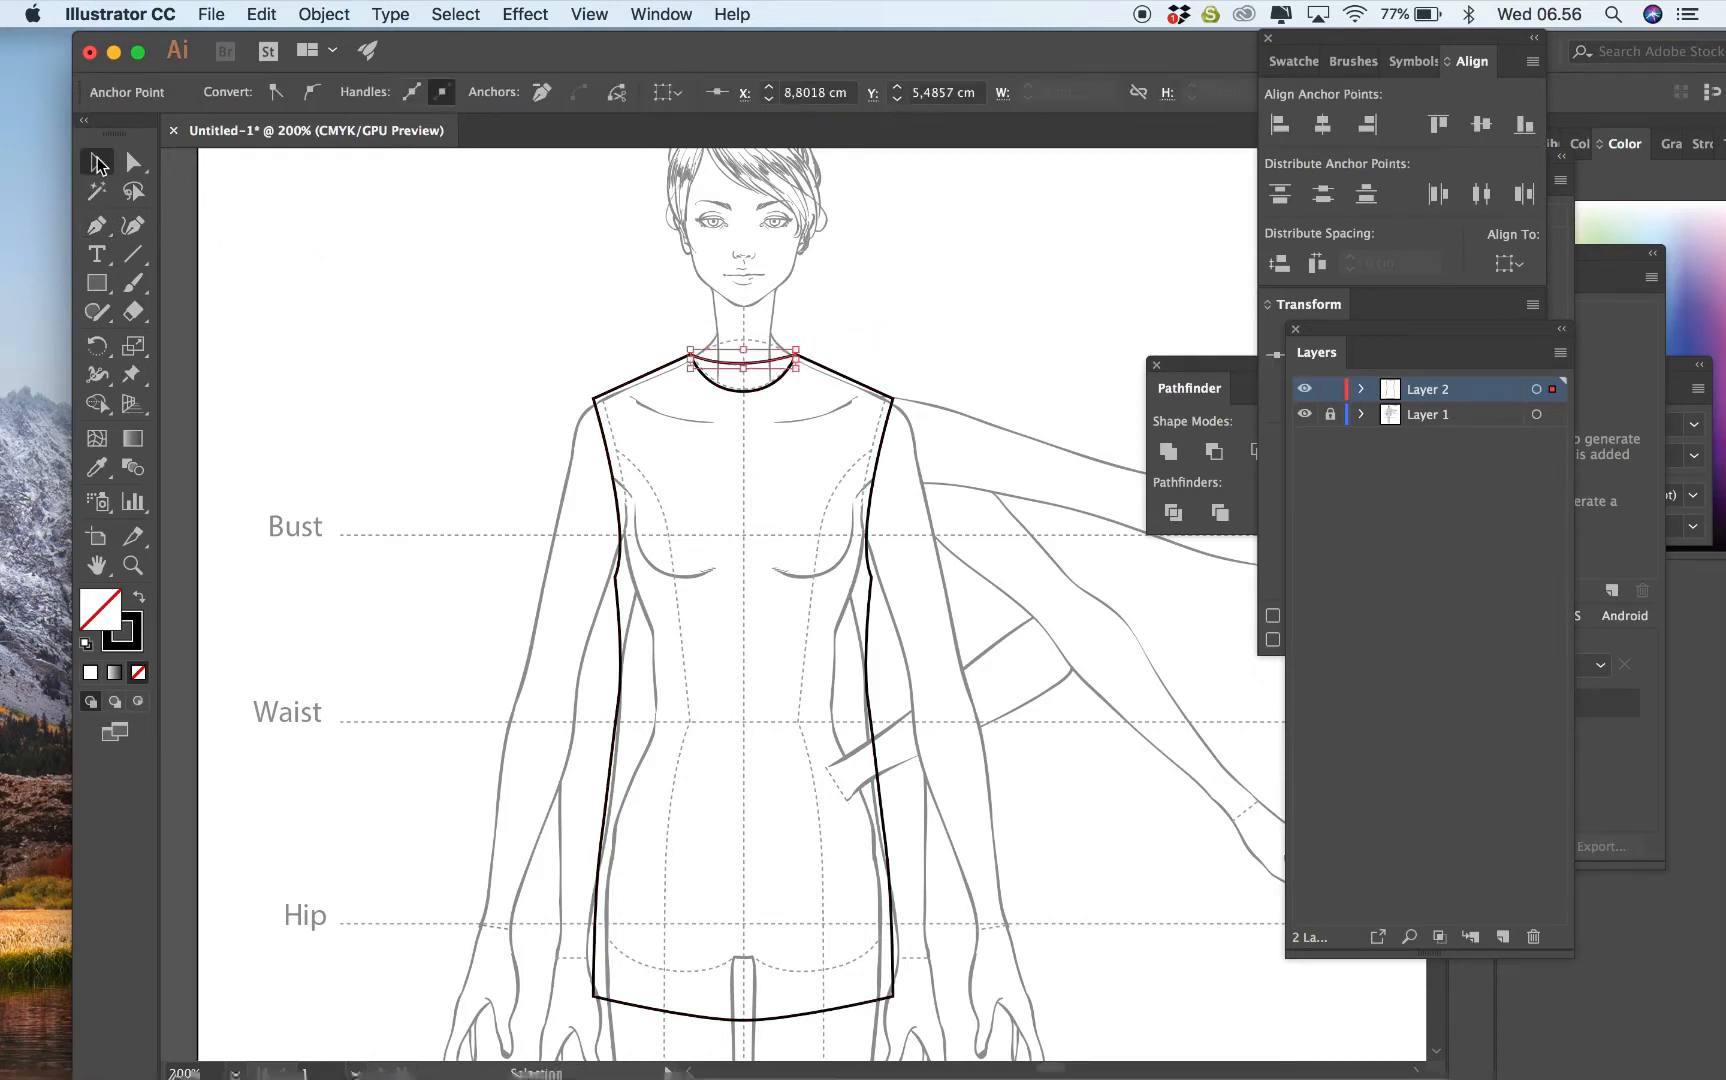
click(233, 211)
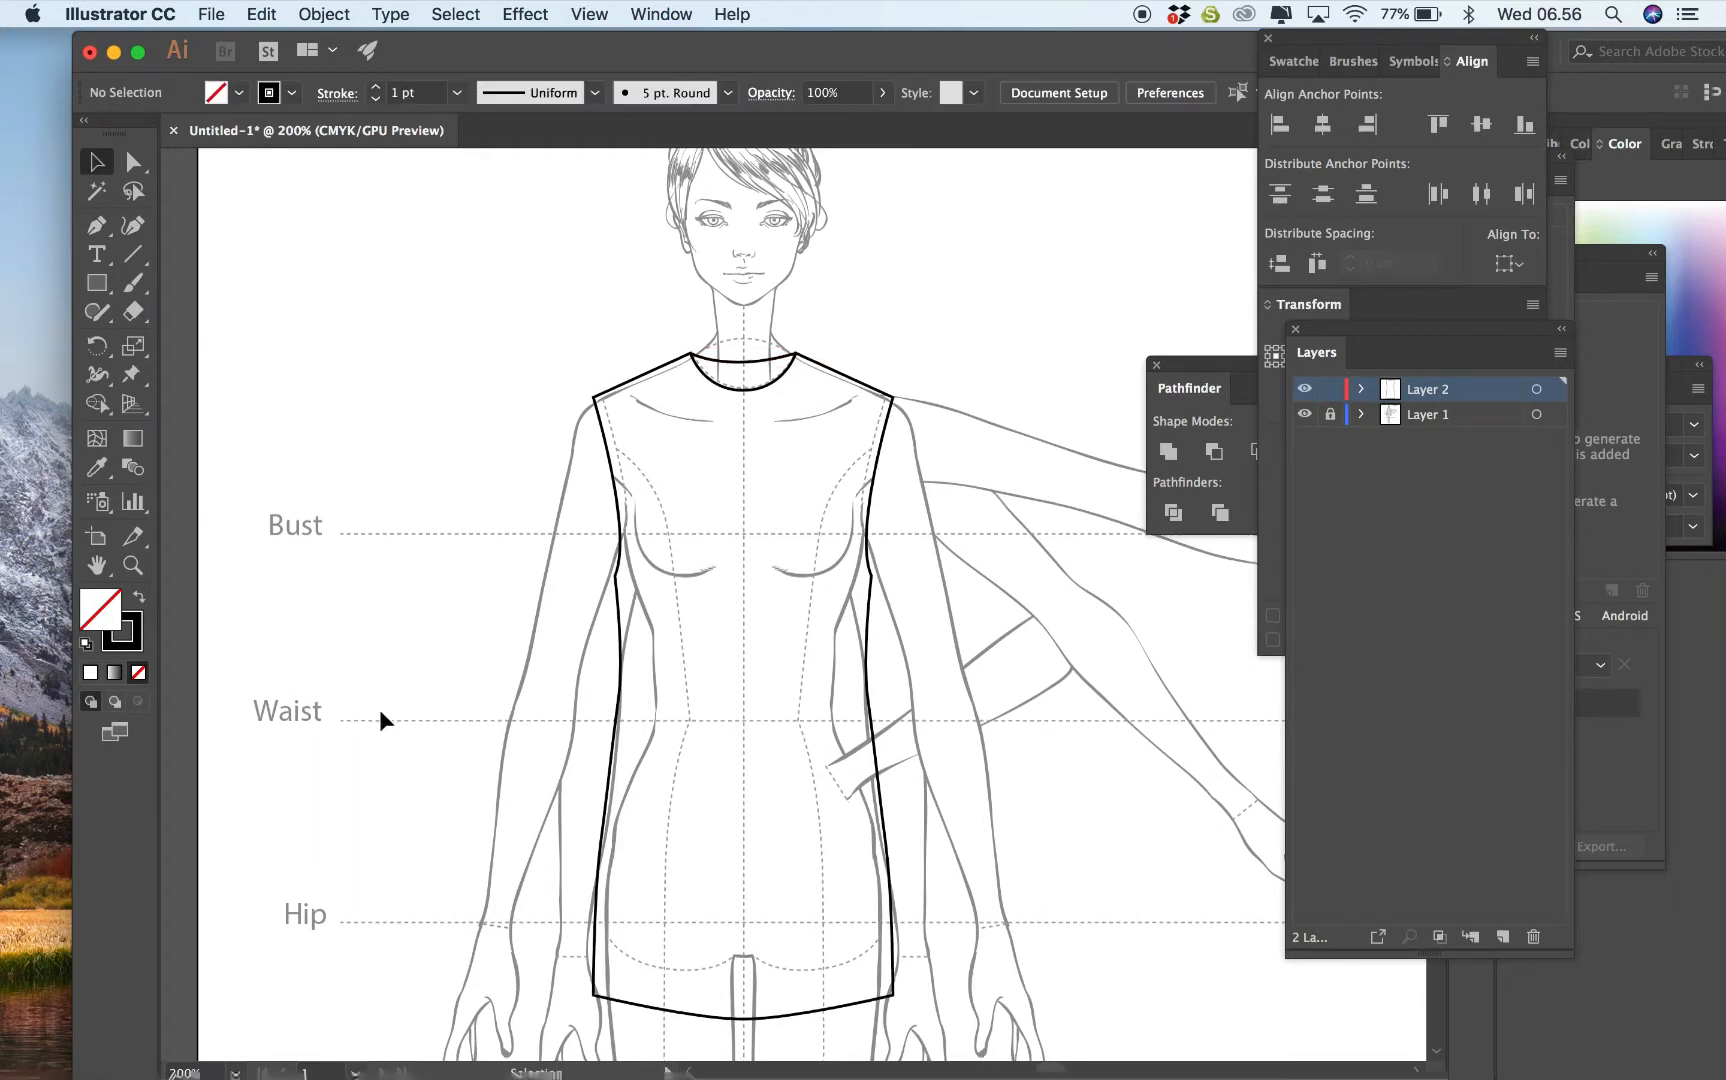
Draw a diagonal bust dart line from the left side seam up toward the bust and give it a 0.5 pt stroke.
scroll(383, 720, down, 1)
click(133, 254)
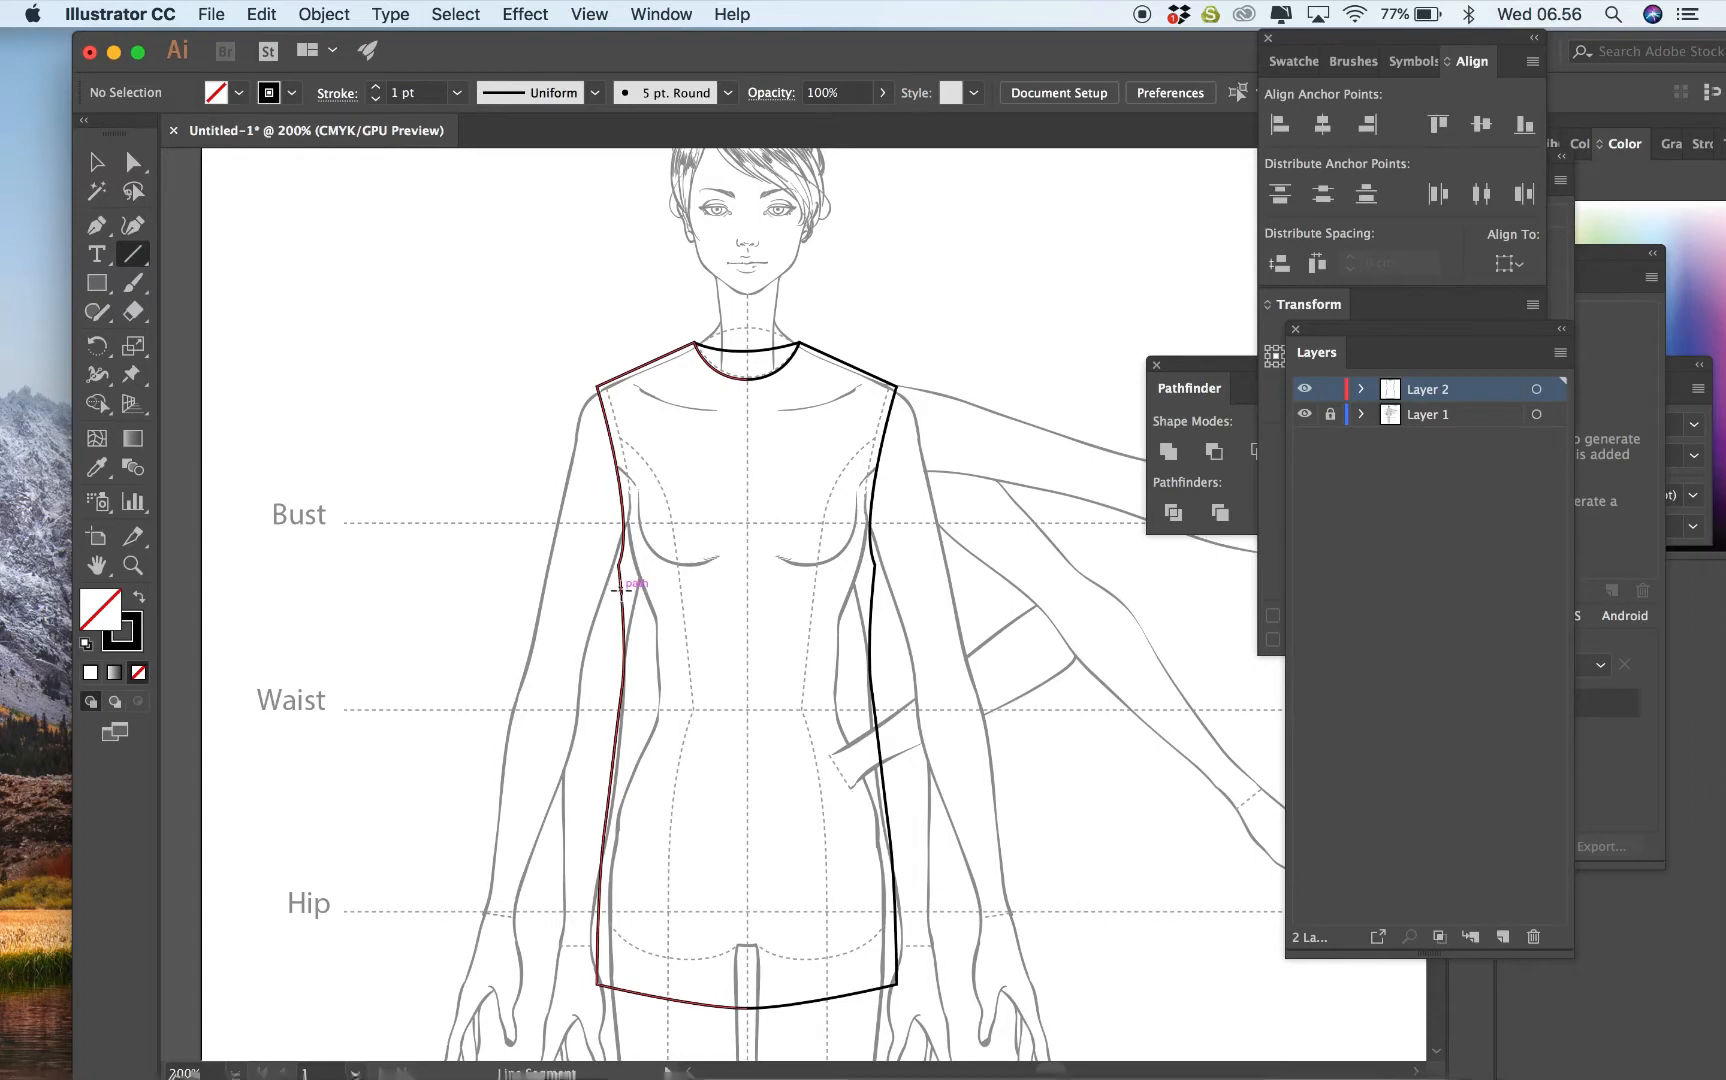
drag(620, 589, 664, 555)
click(457, 92)
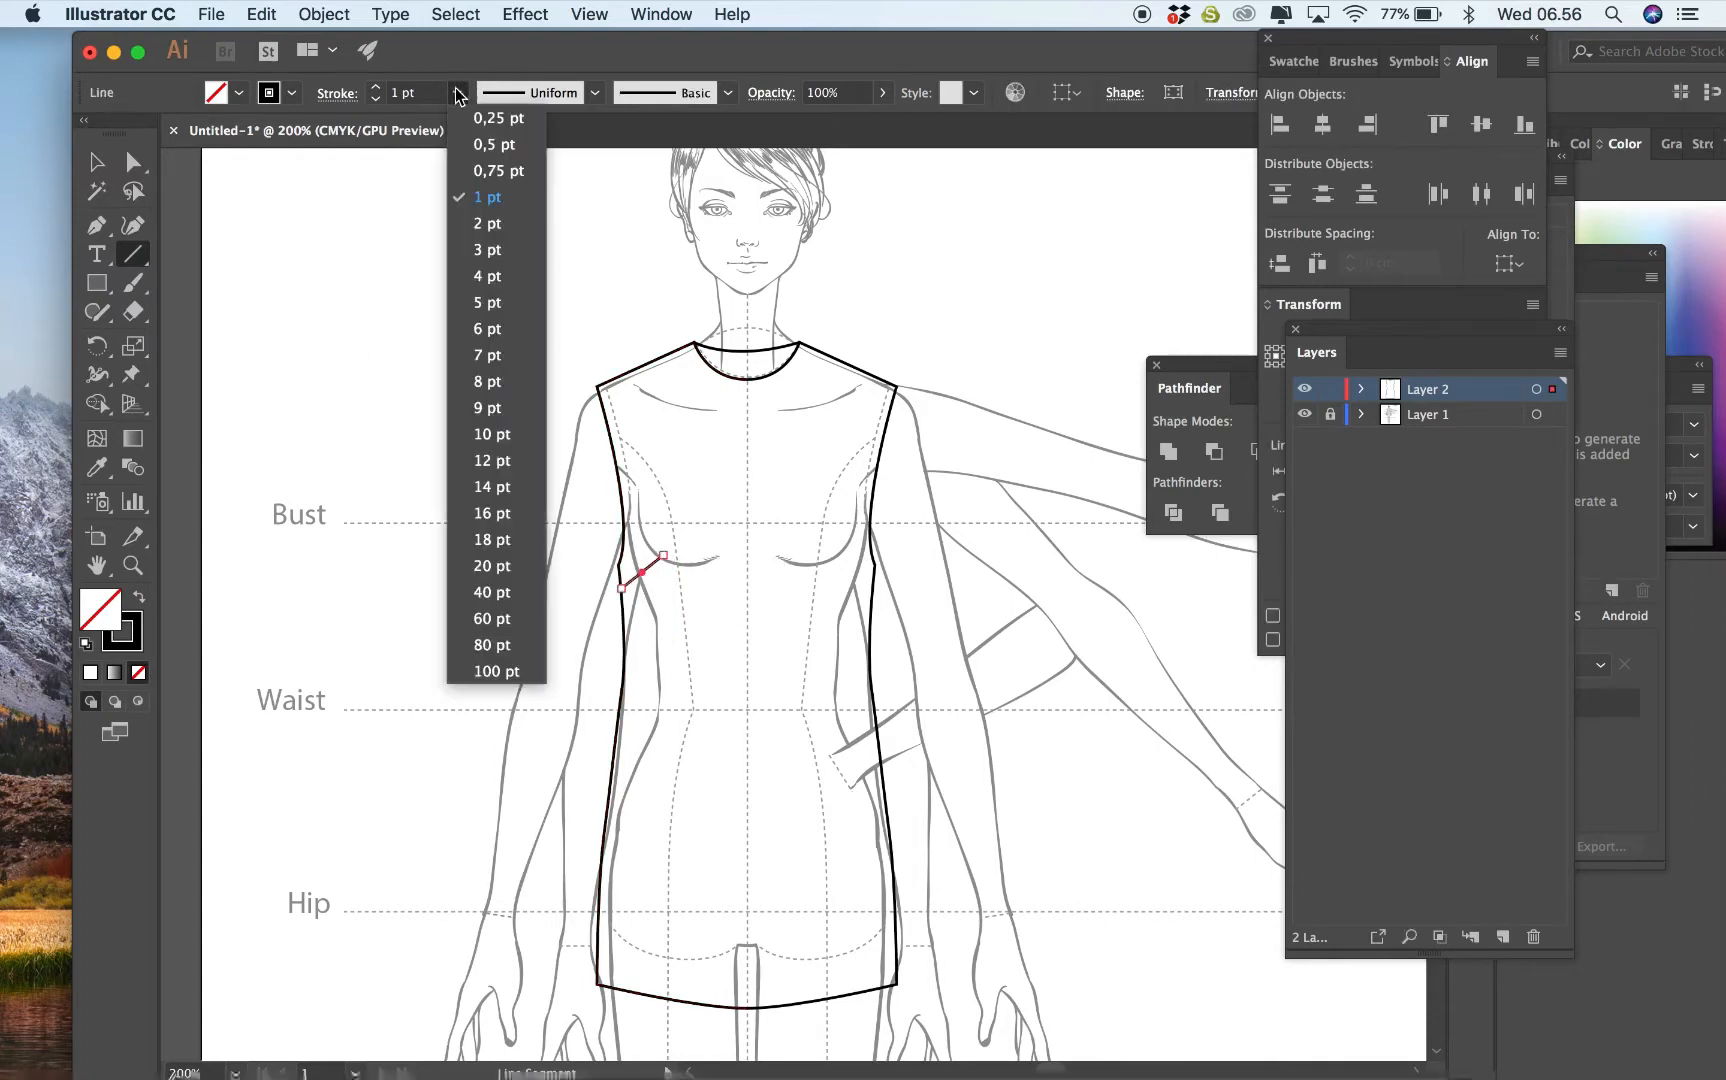
click(490, 171)
click(457, 92)
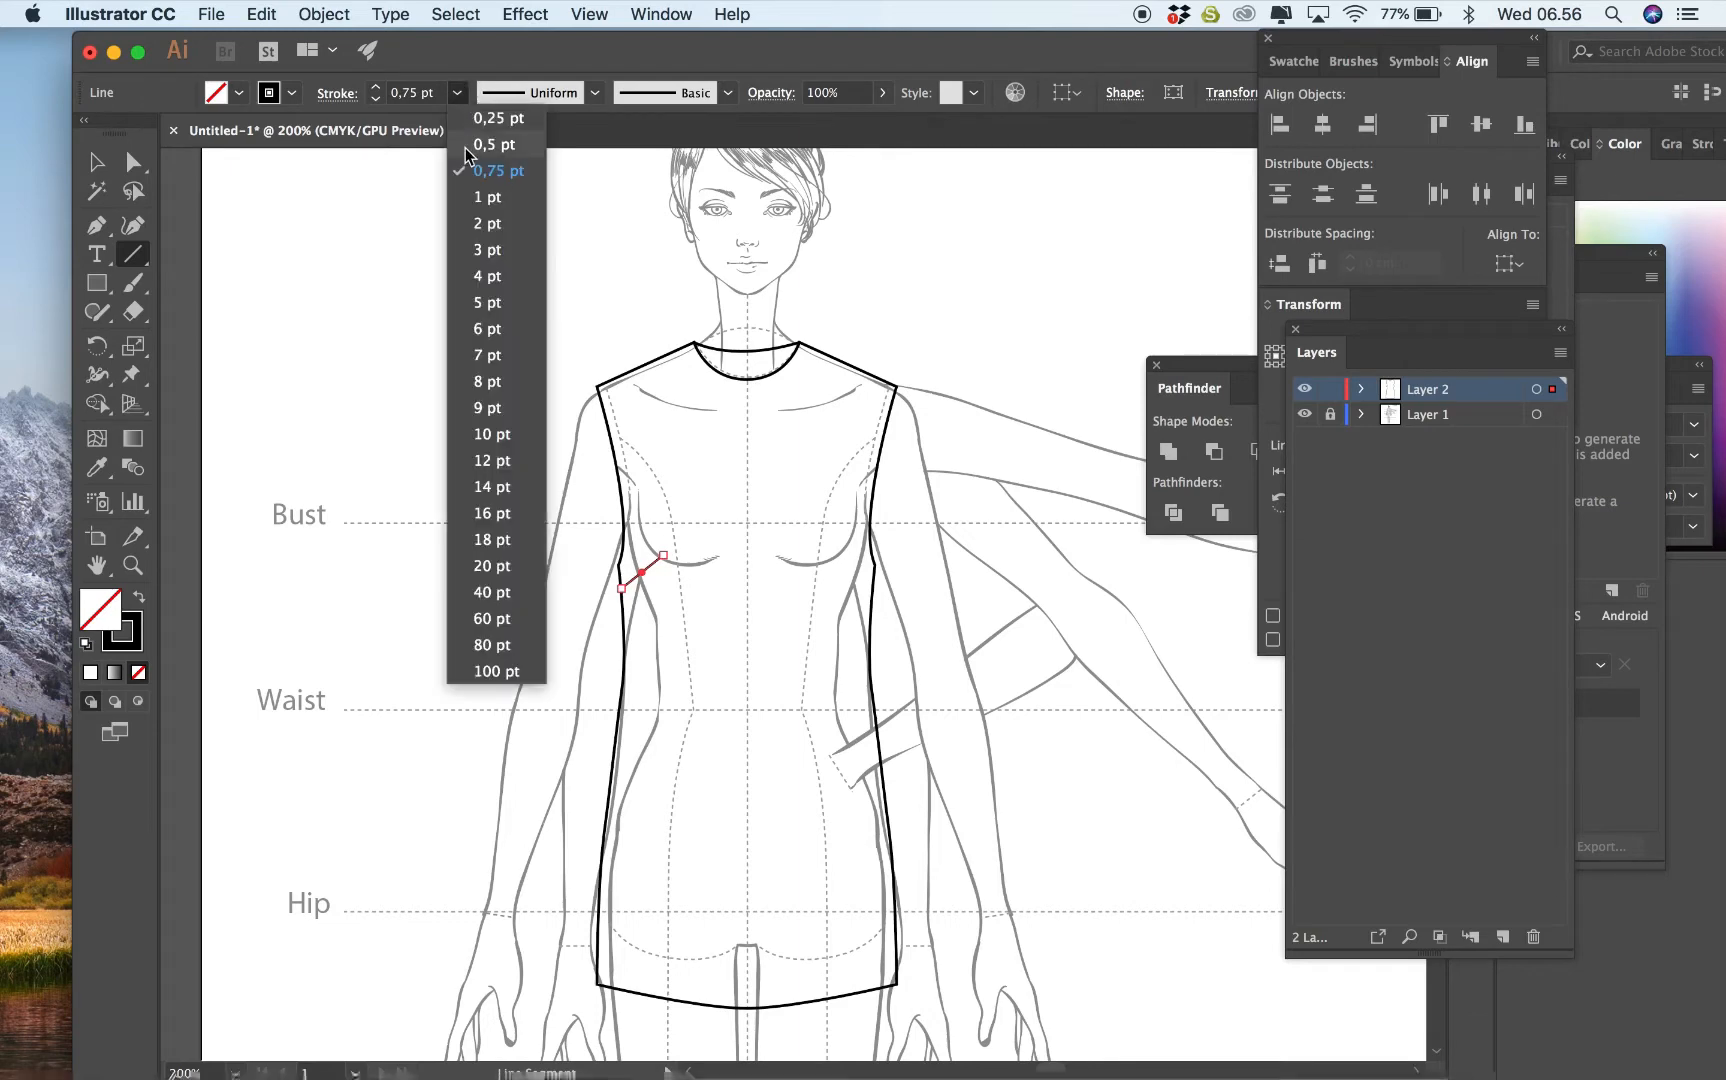
click(490, 148)
click(96, 161)
click(262, 220)
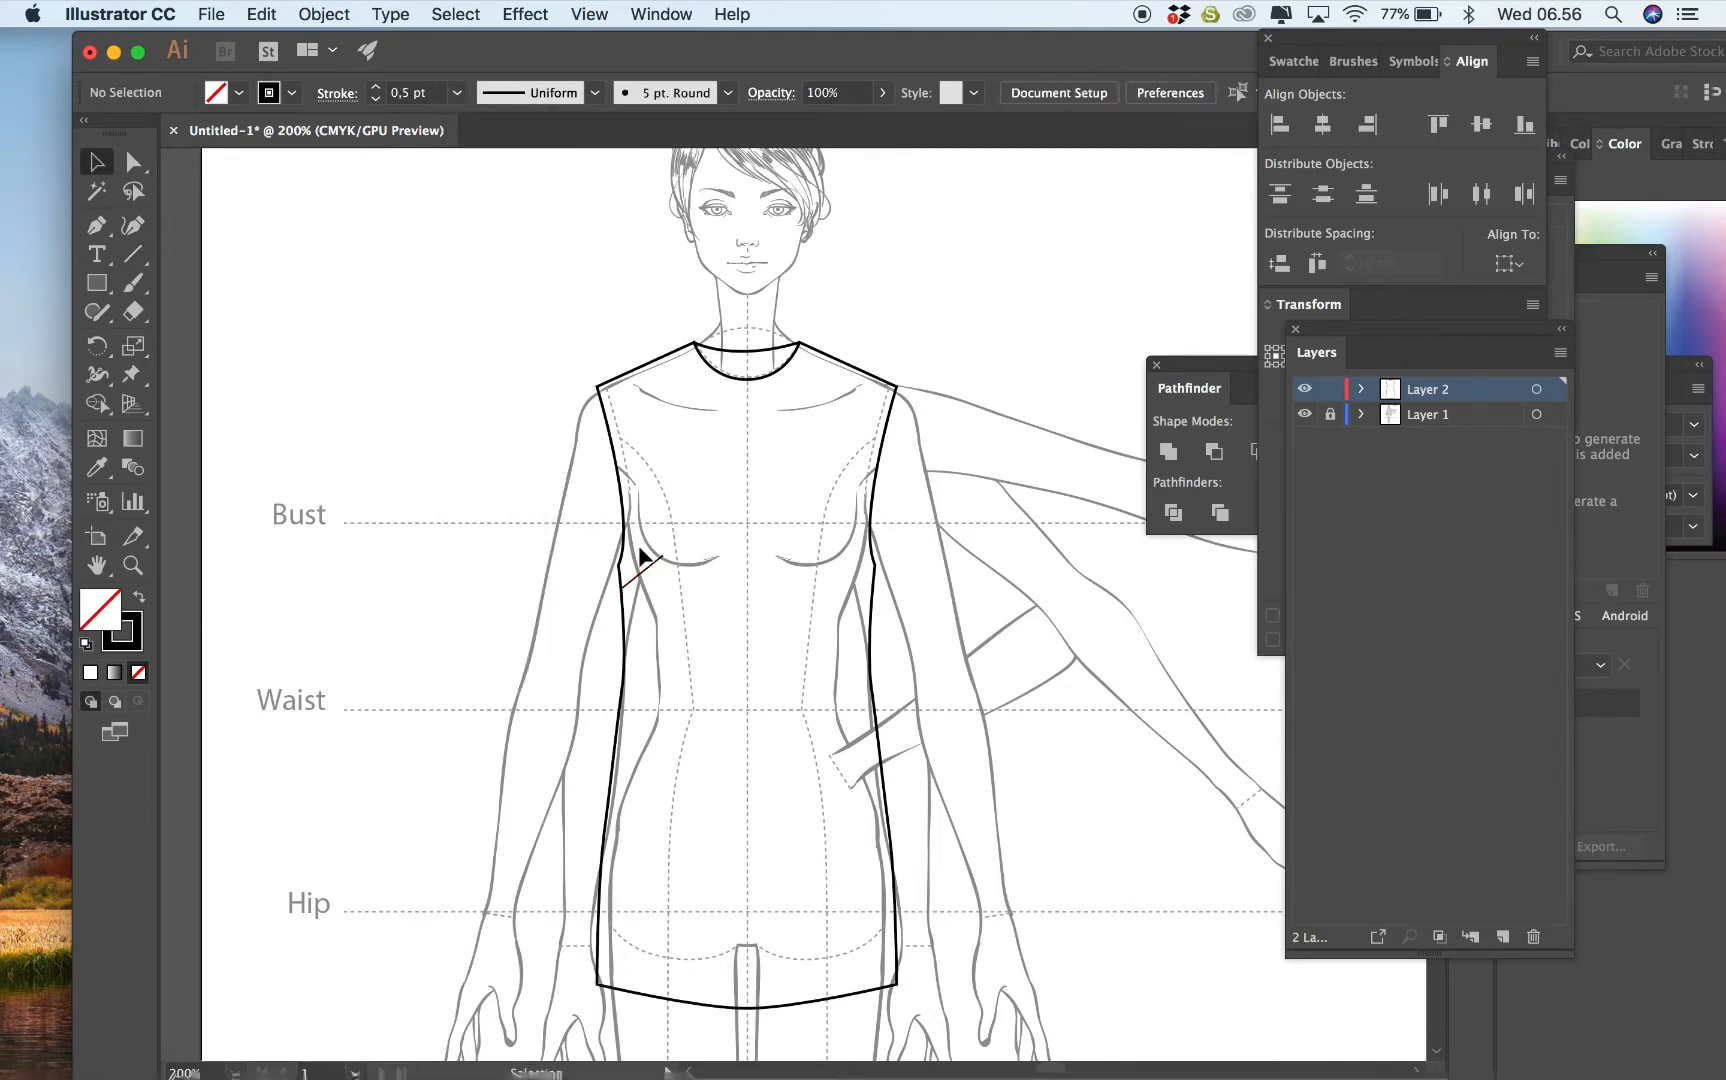
Create a copy of the bust dart reflected on the vertical axis and move it to the opposite side seam.
click(656, 567)
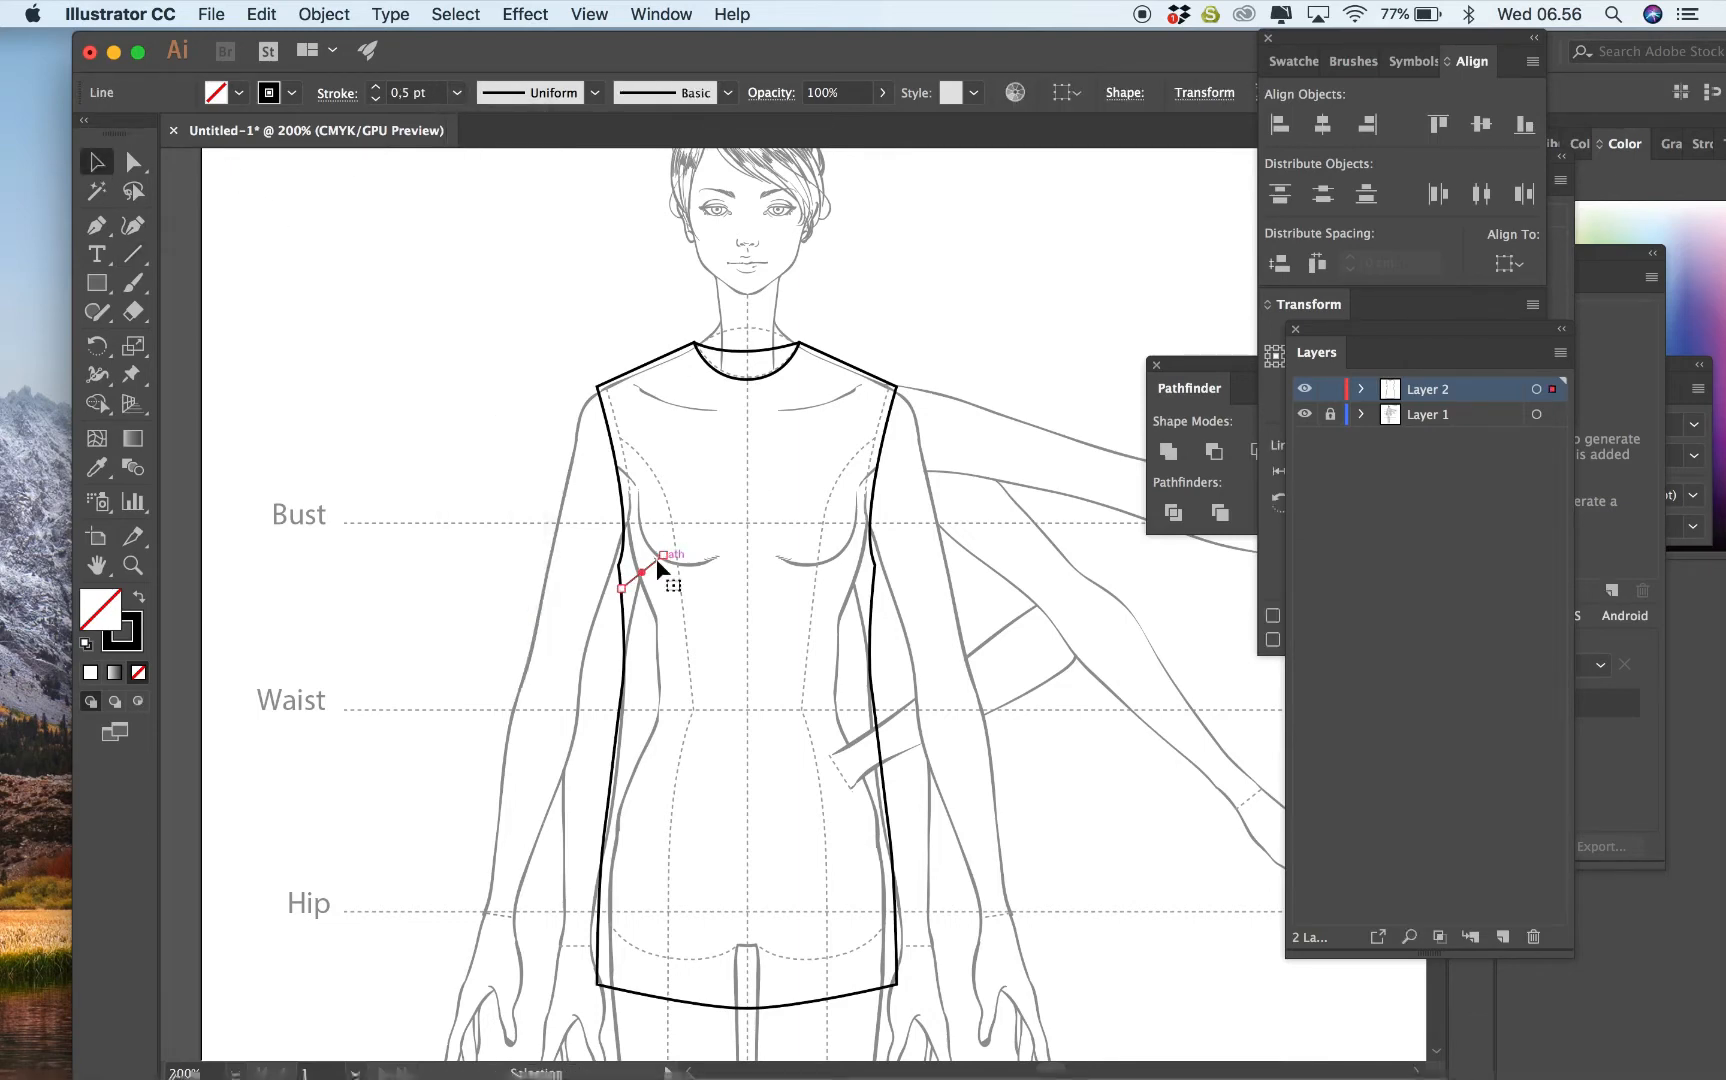
right_click(656, 567)
mouse_move(820, 915)
click(1004, 925)
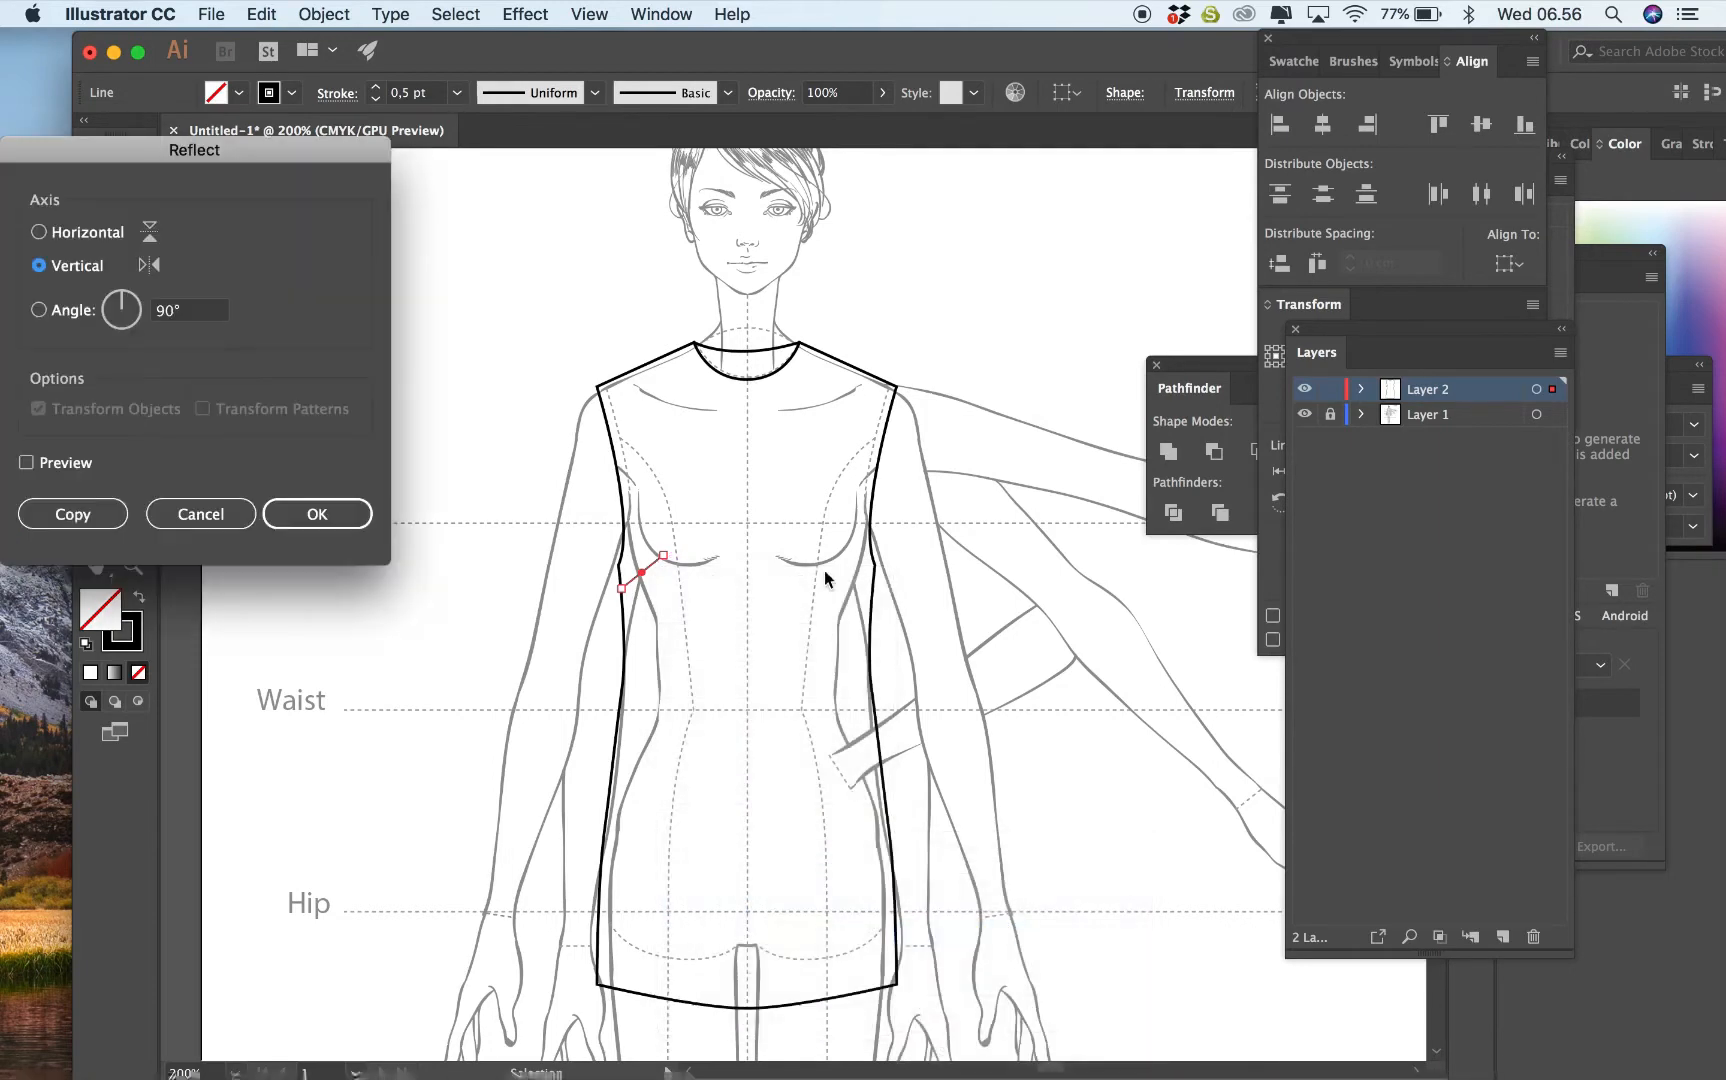
click(317, 511)
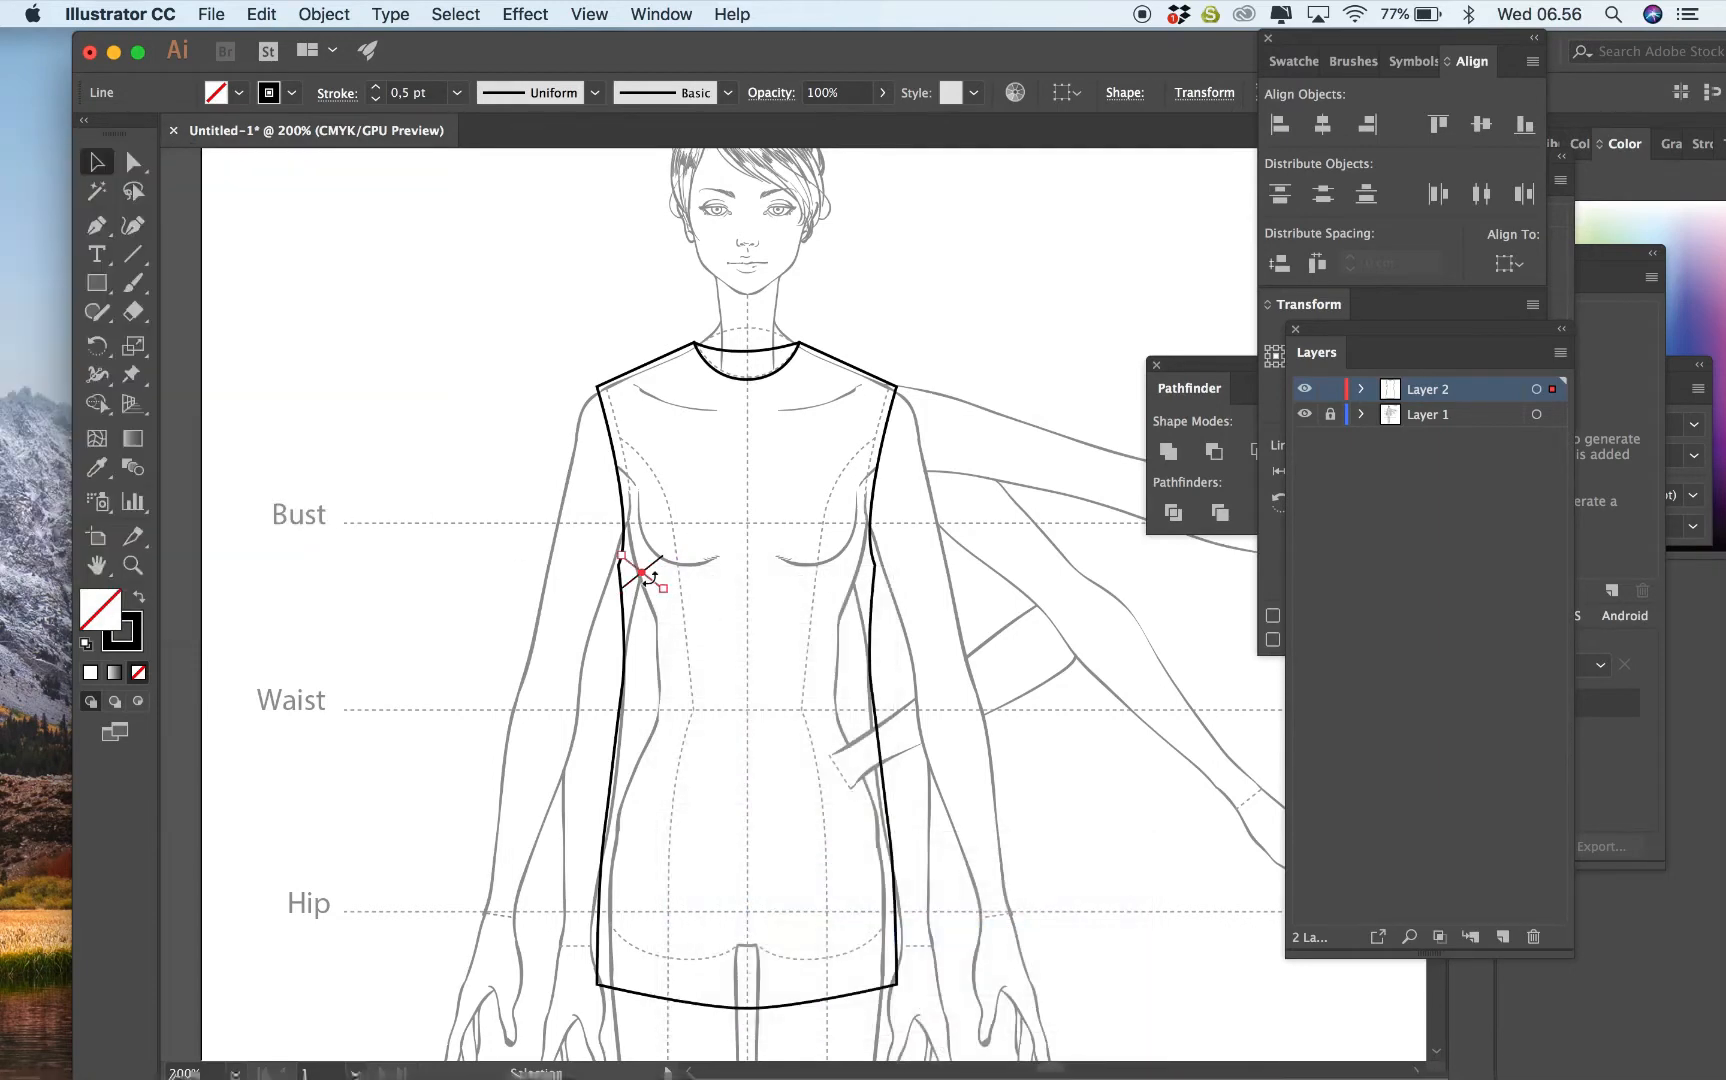
click(655, 660)
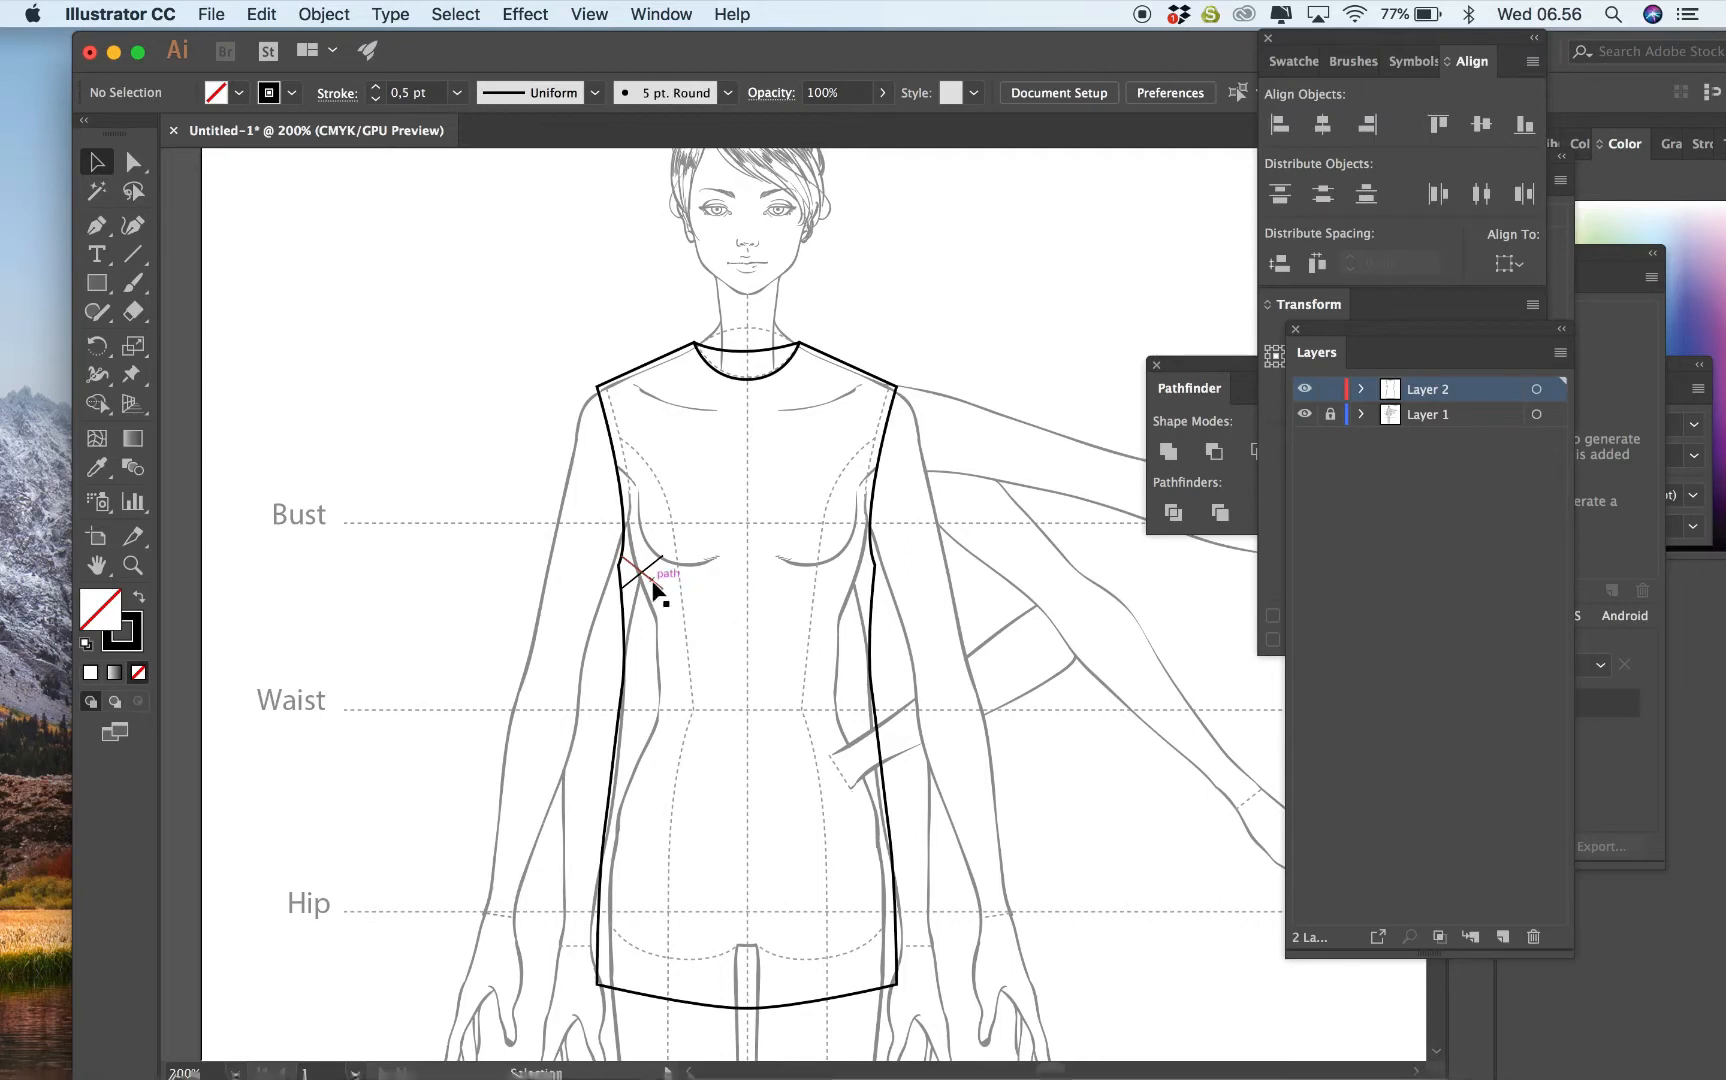
drag(655, 586, 890, 612)
click(1050, 707)
Draw a vertical center-back line between the back and front necklines and give it a 0.75 pt stroke.
click(133, 254)
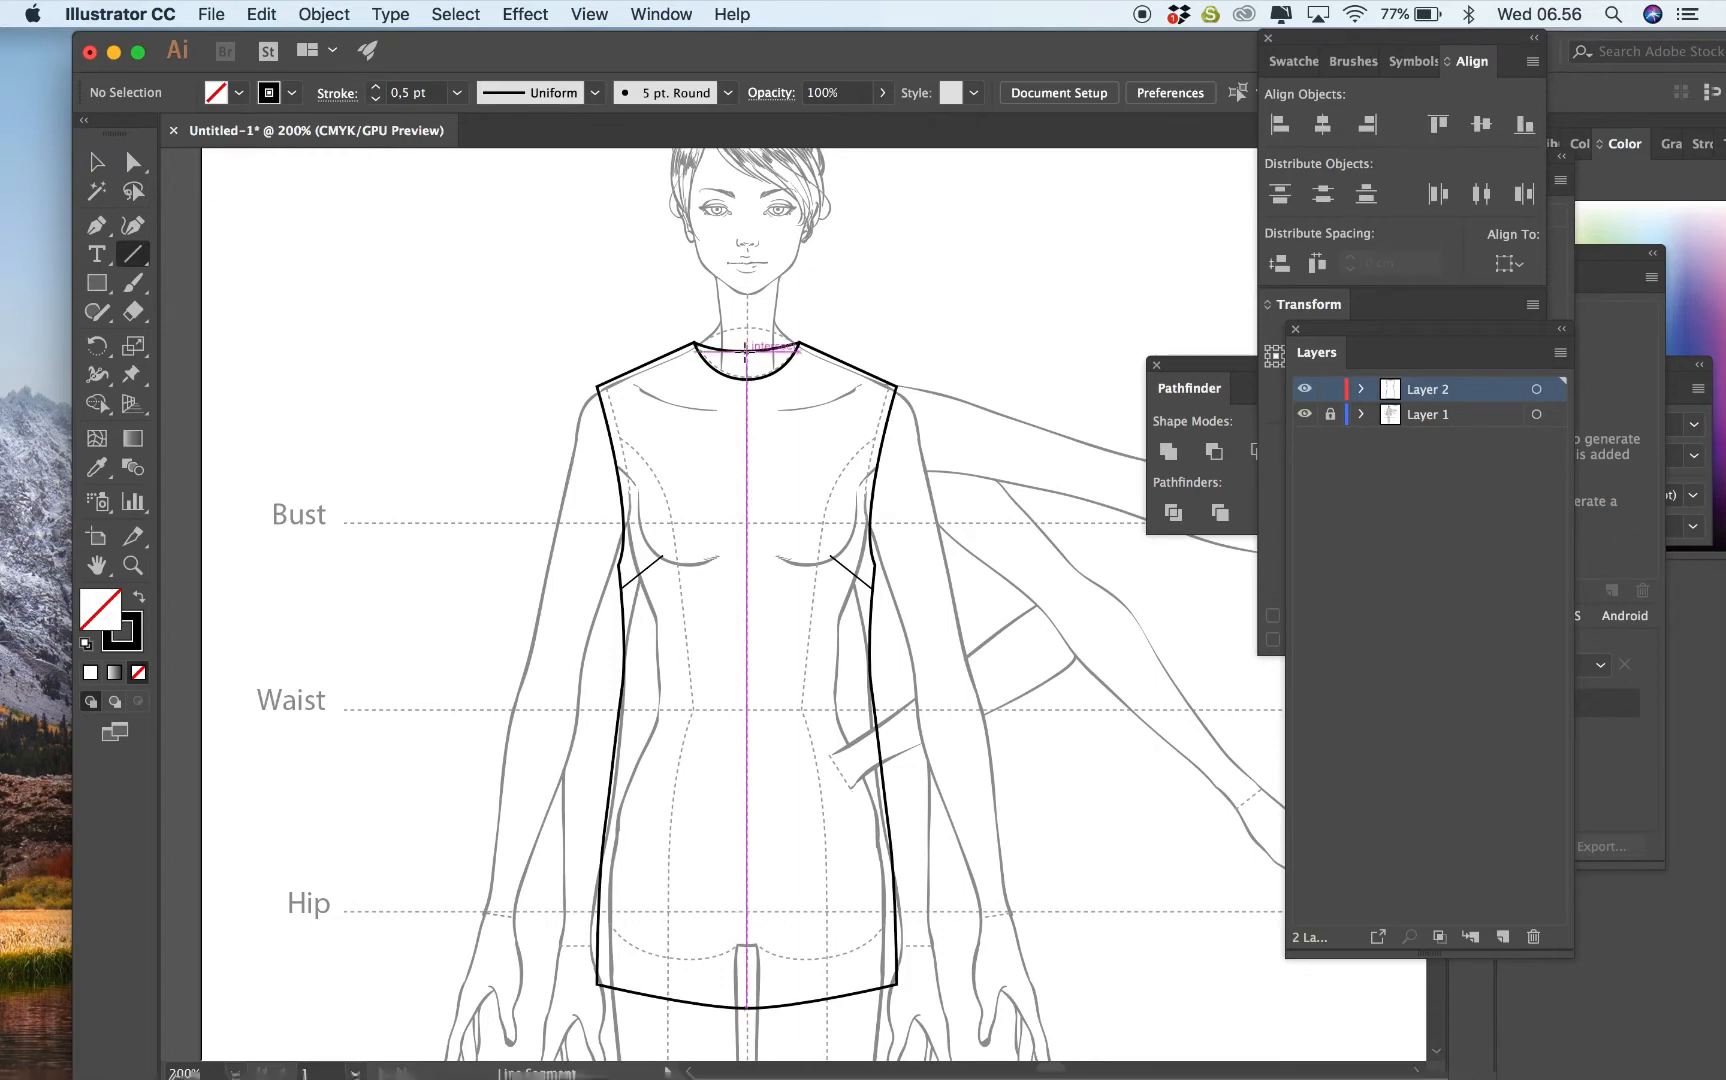
drag(747, 350, 747, 378)
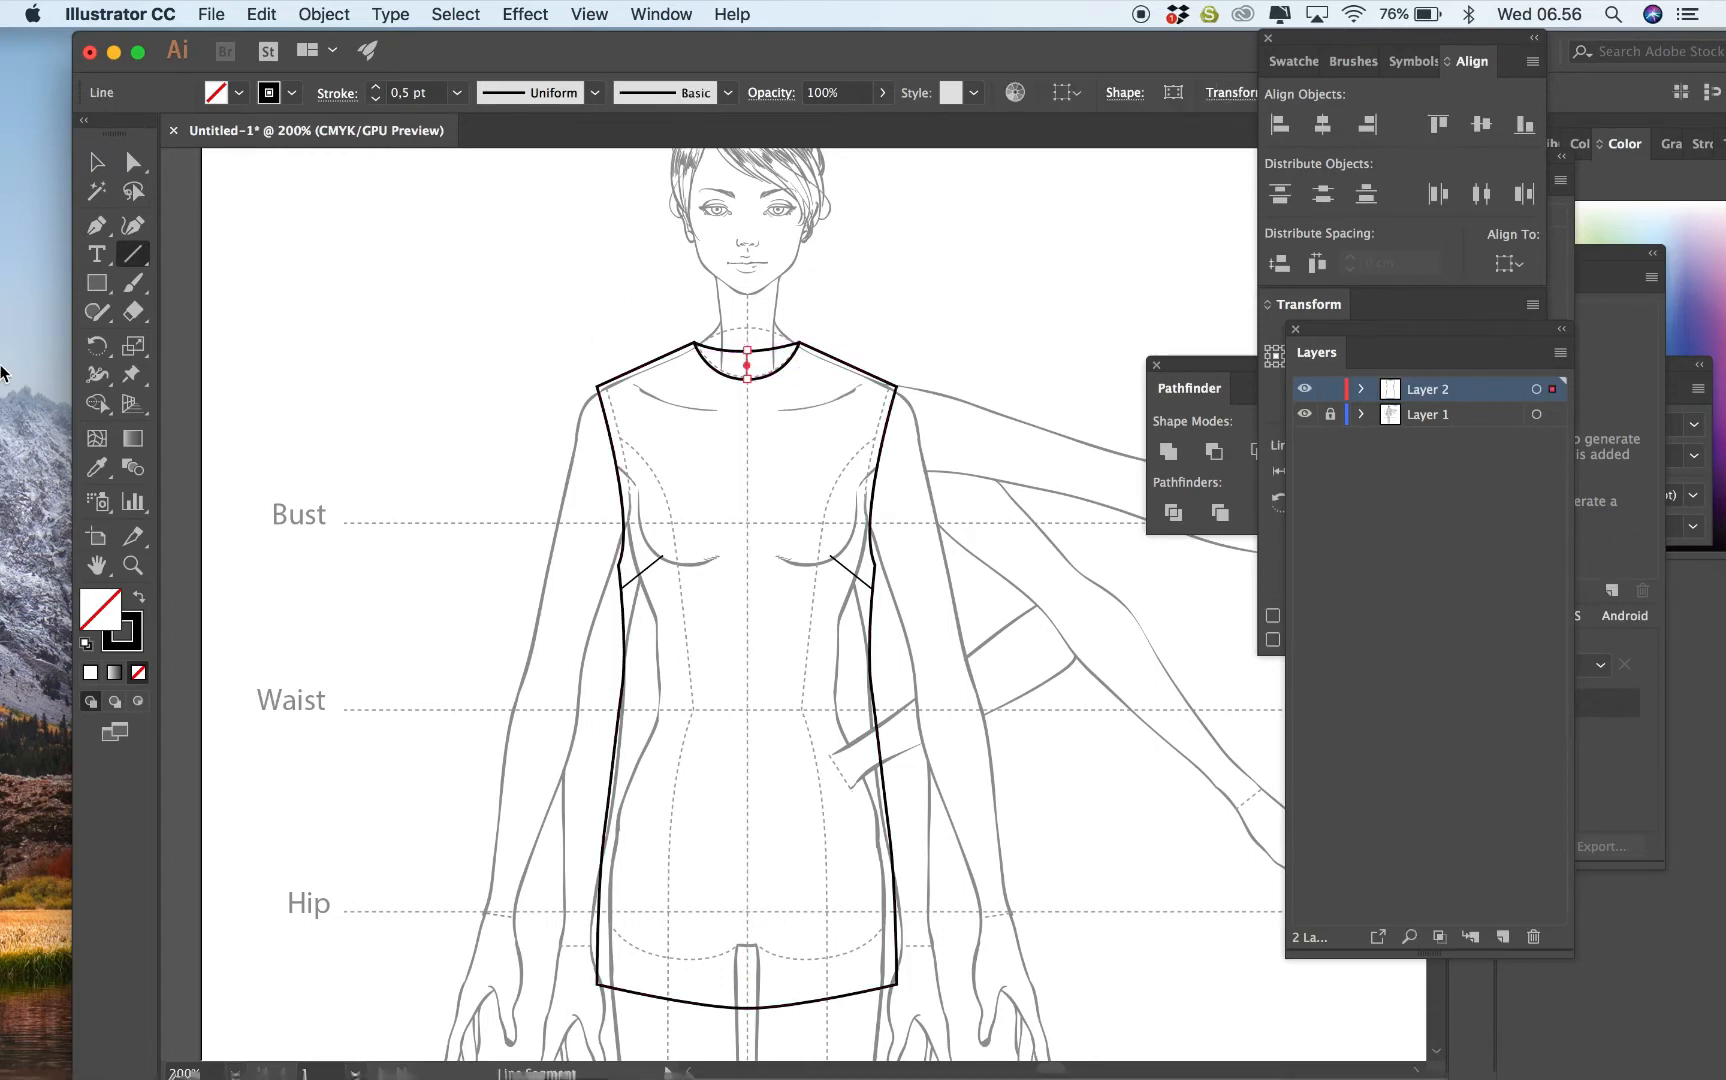
click(99, 163)
click(890, 333)
click(749, 376)
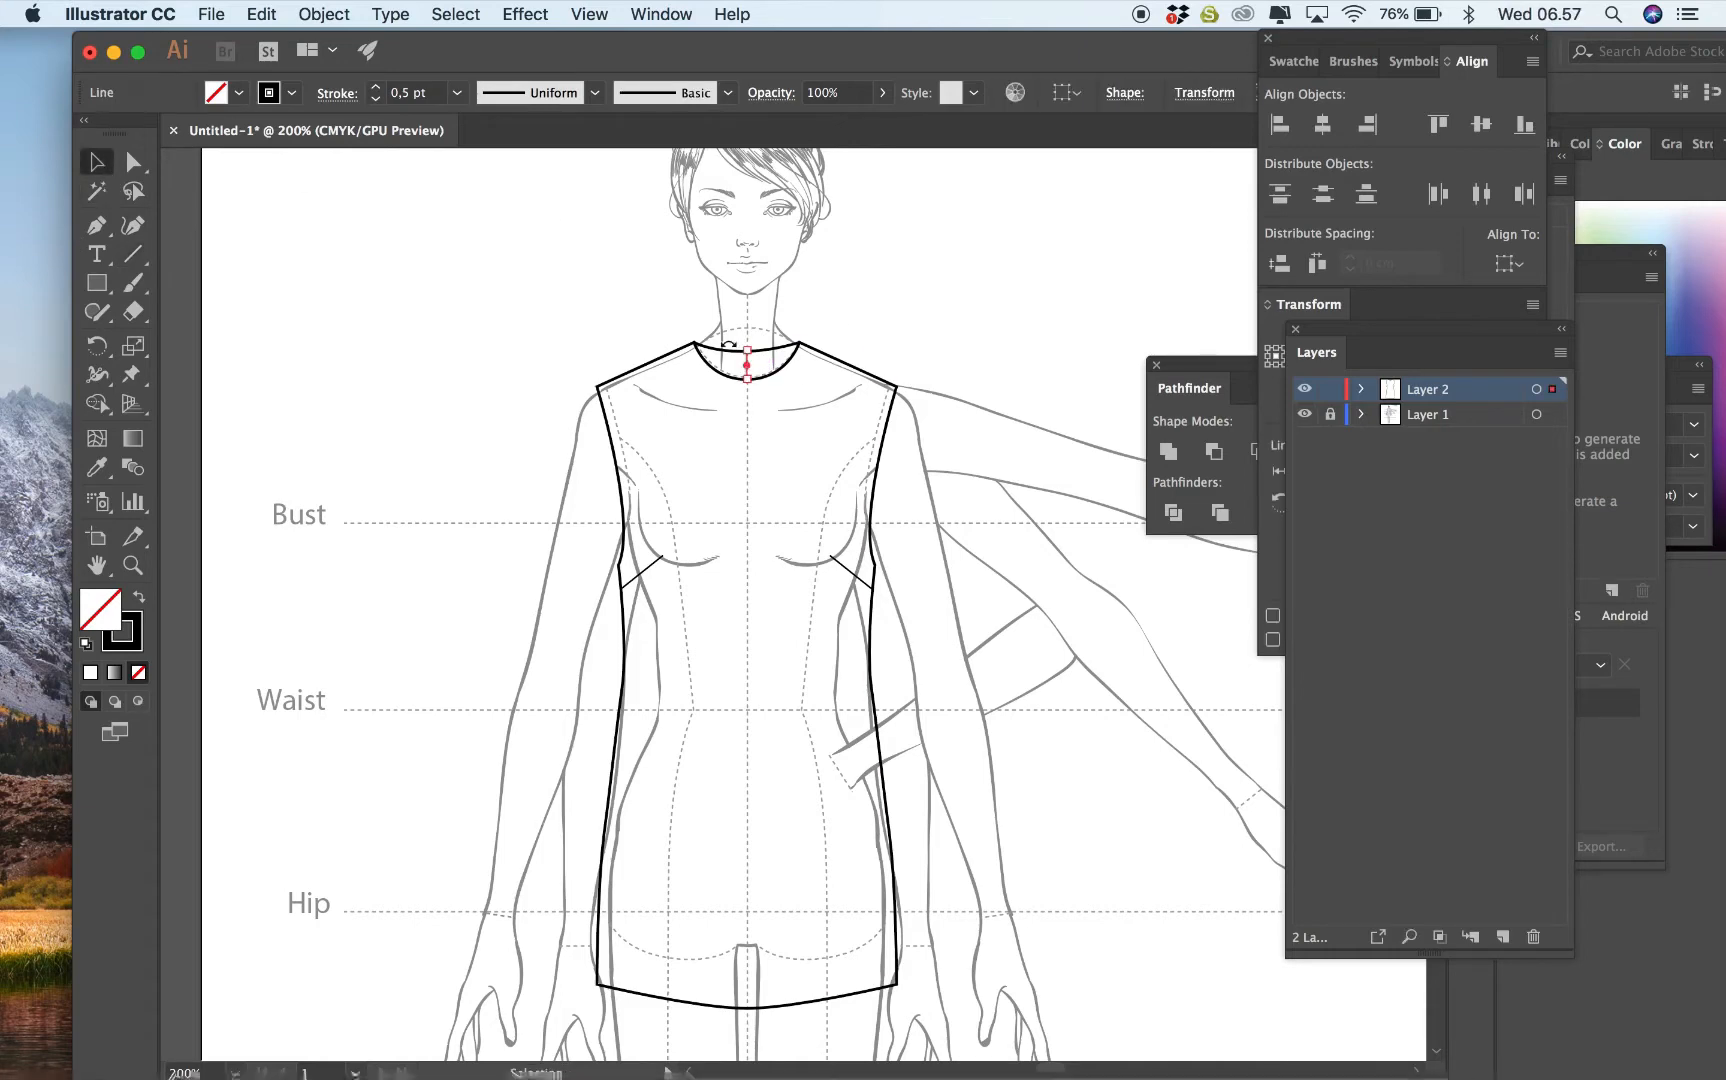
click(456, 95)
click(478, 166)
click(1070, 345)
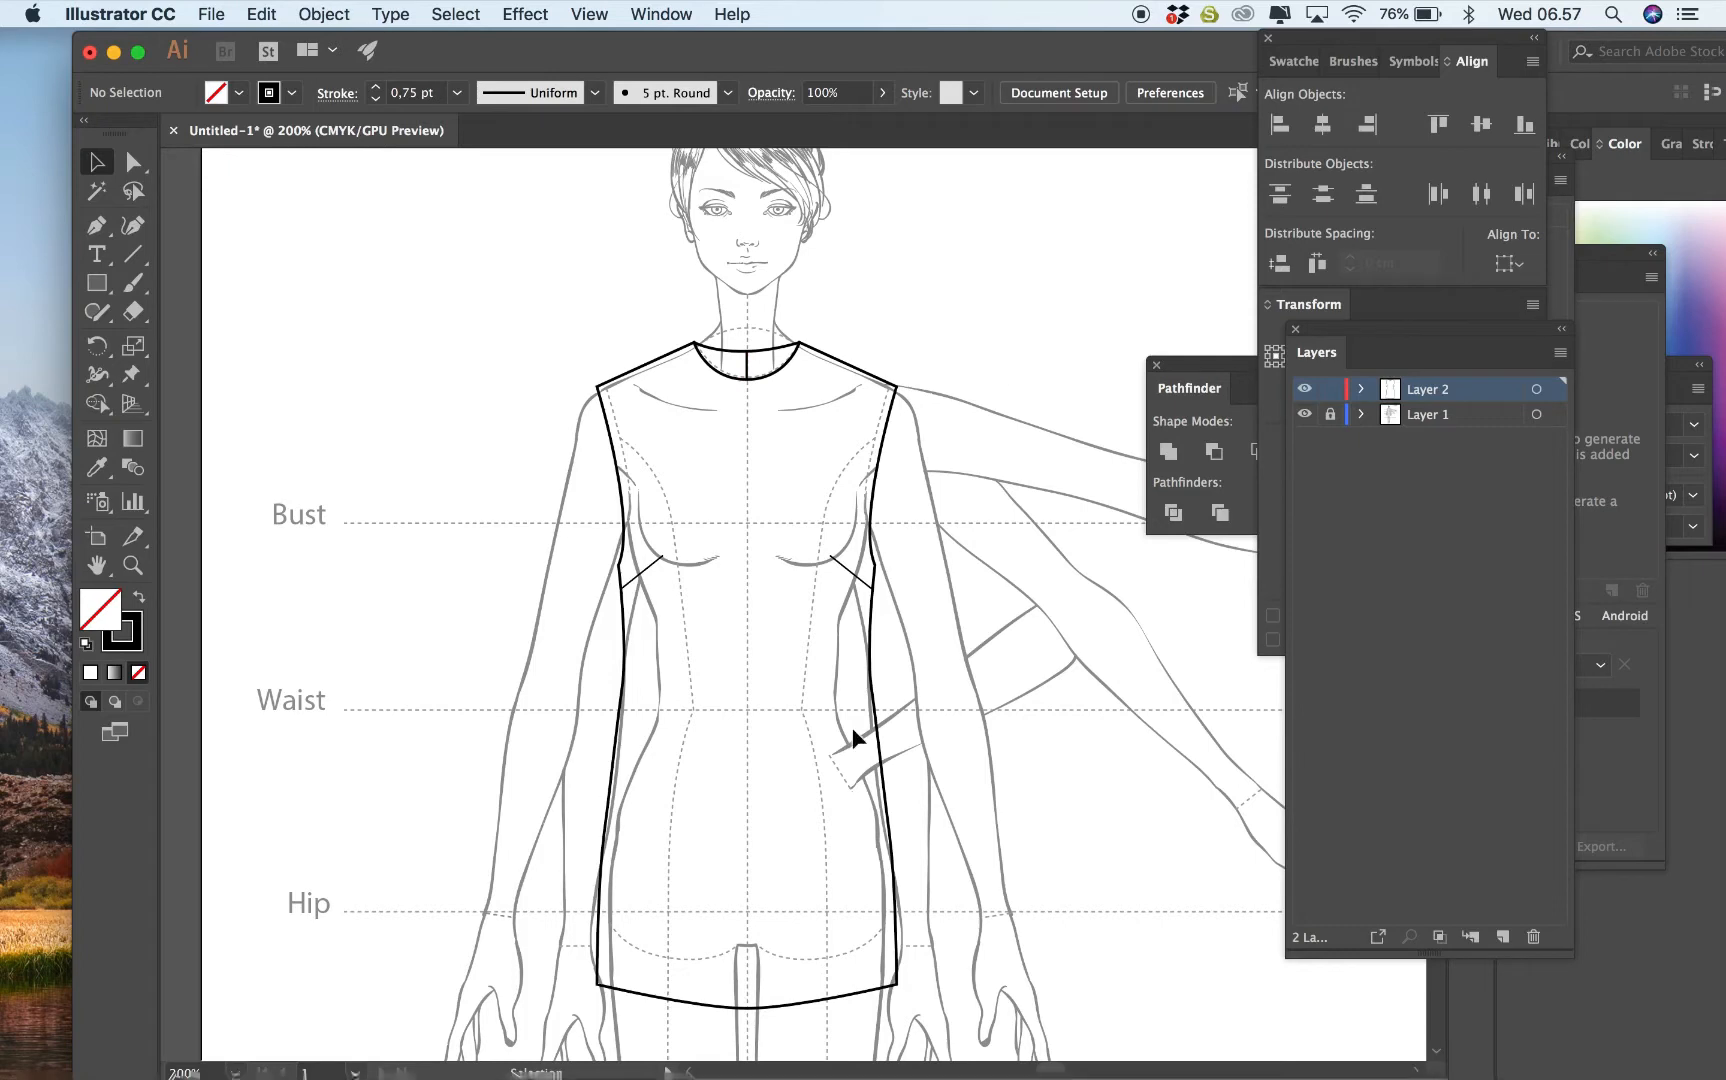
Hide the figure template layer to check the flat on its own, and show the template again.
key(super+minus)
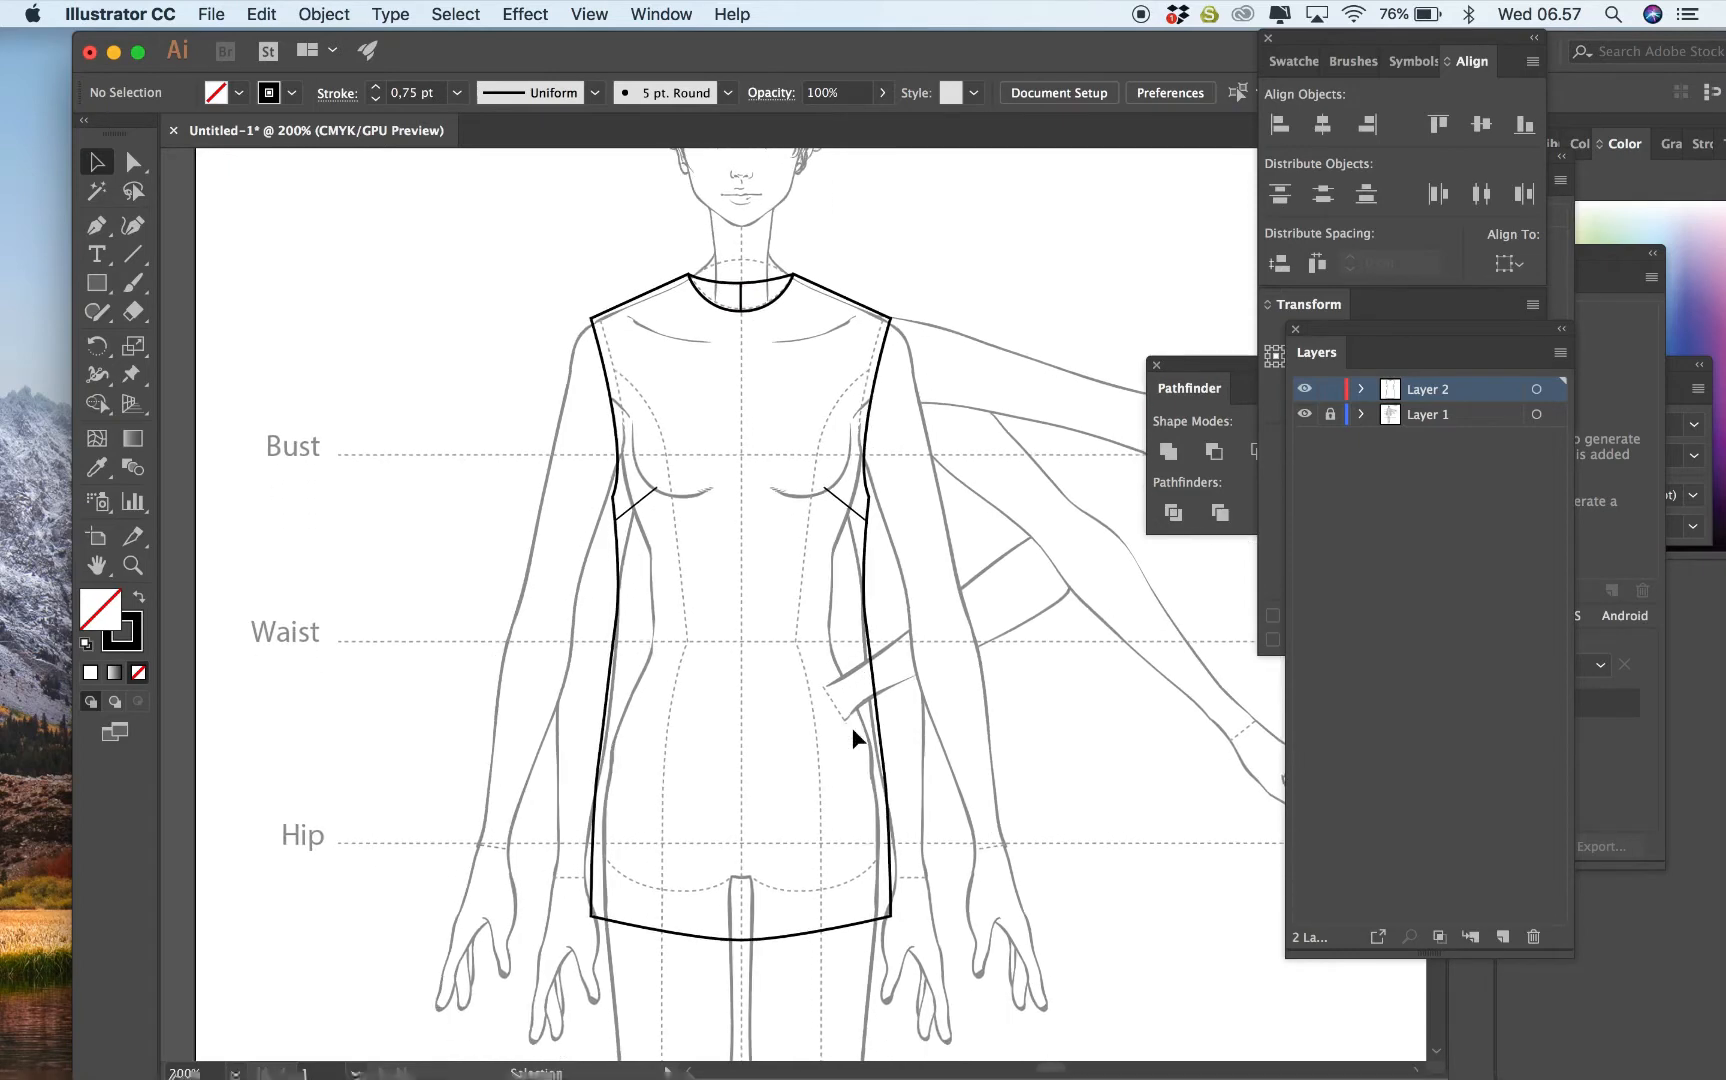
click(1304, 414)
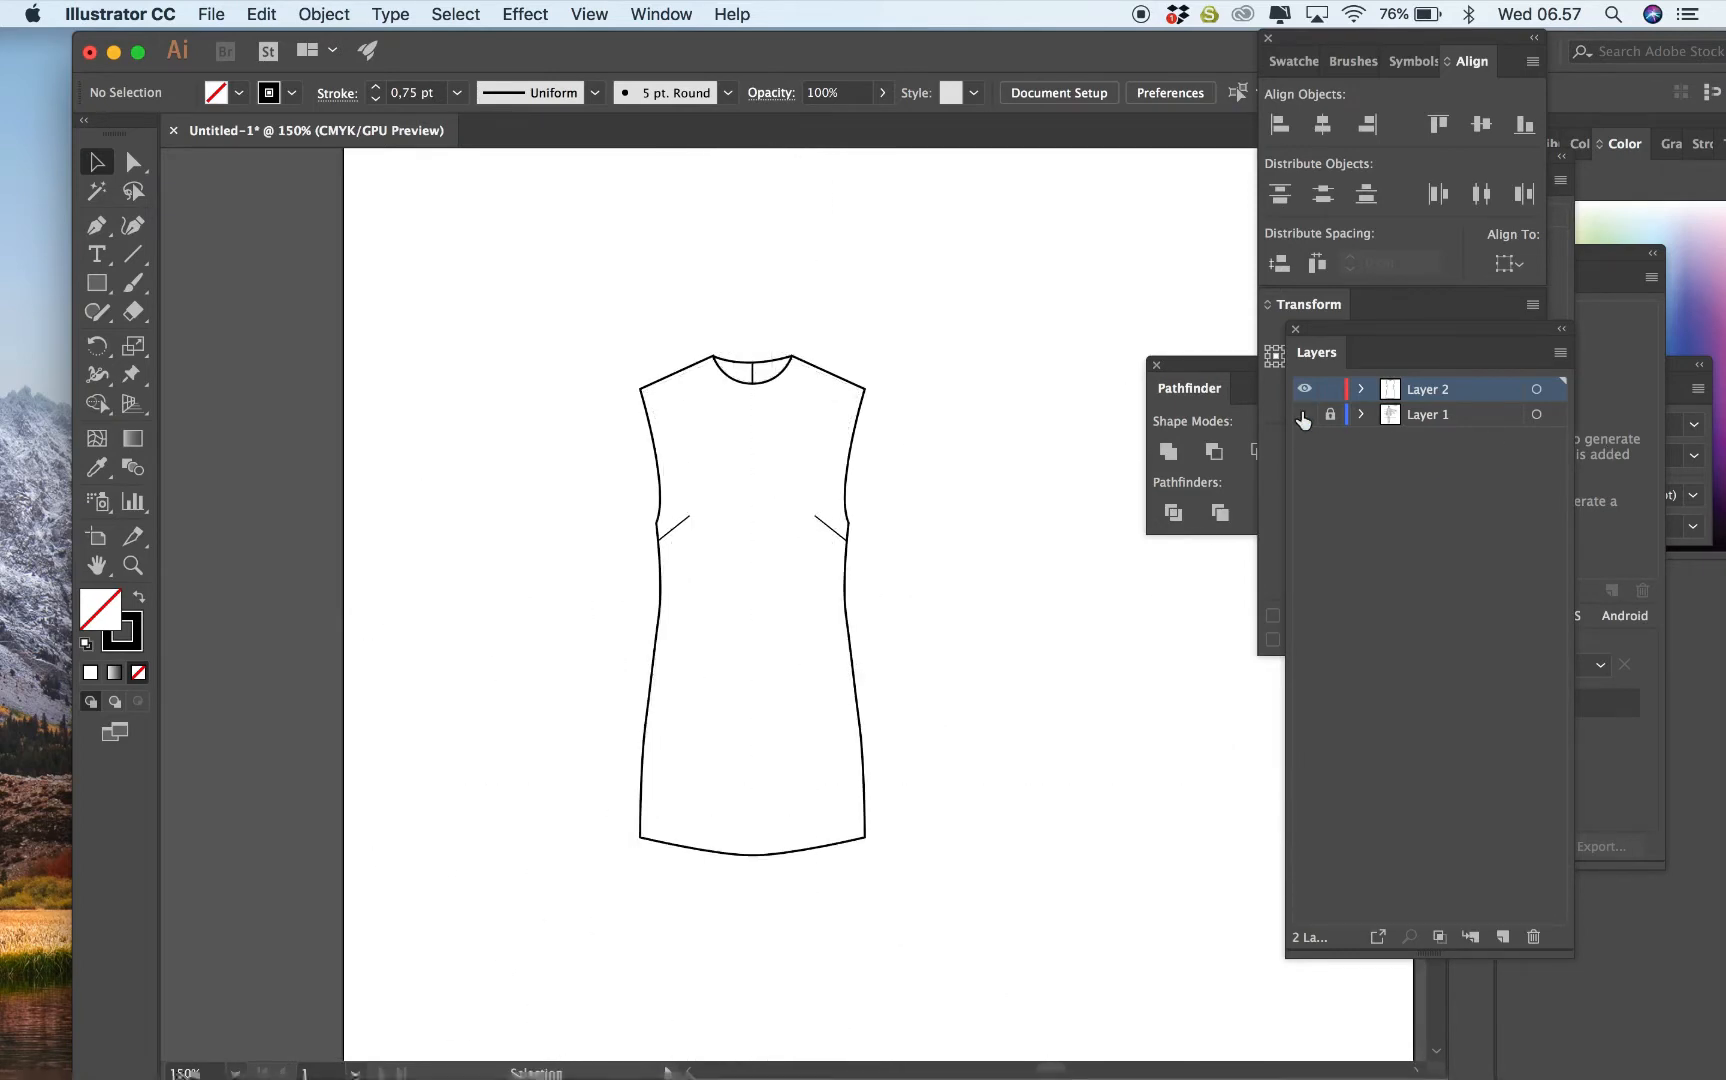
click(1304, 414)
Draw a curved Pen path just outside the left half of the front neckline, from the shoulder to the center line.
key(super+plus)
key(super+plus)
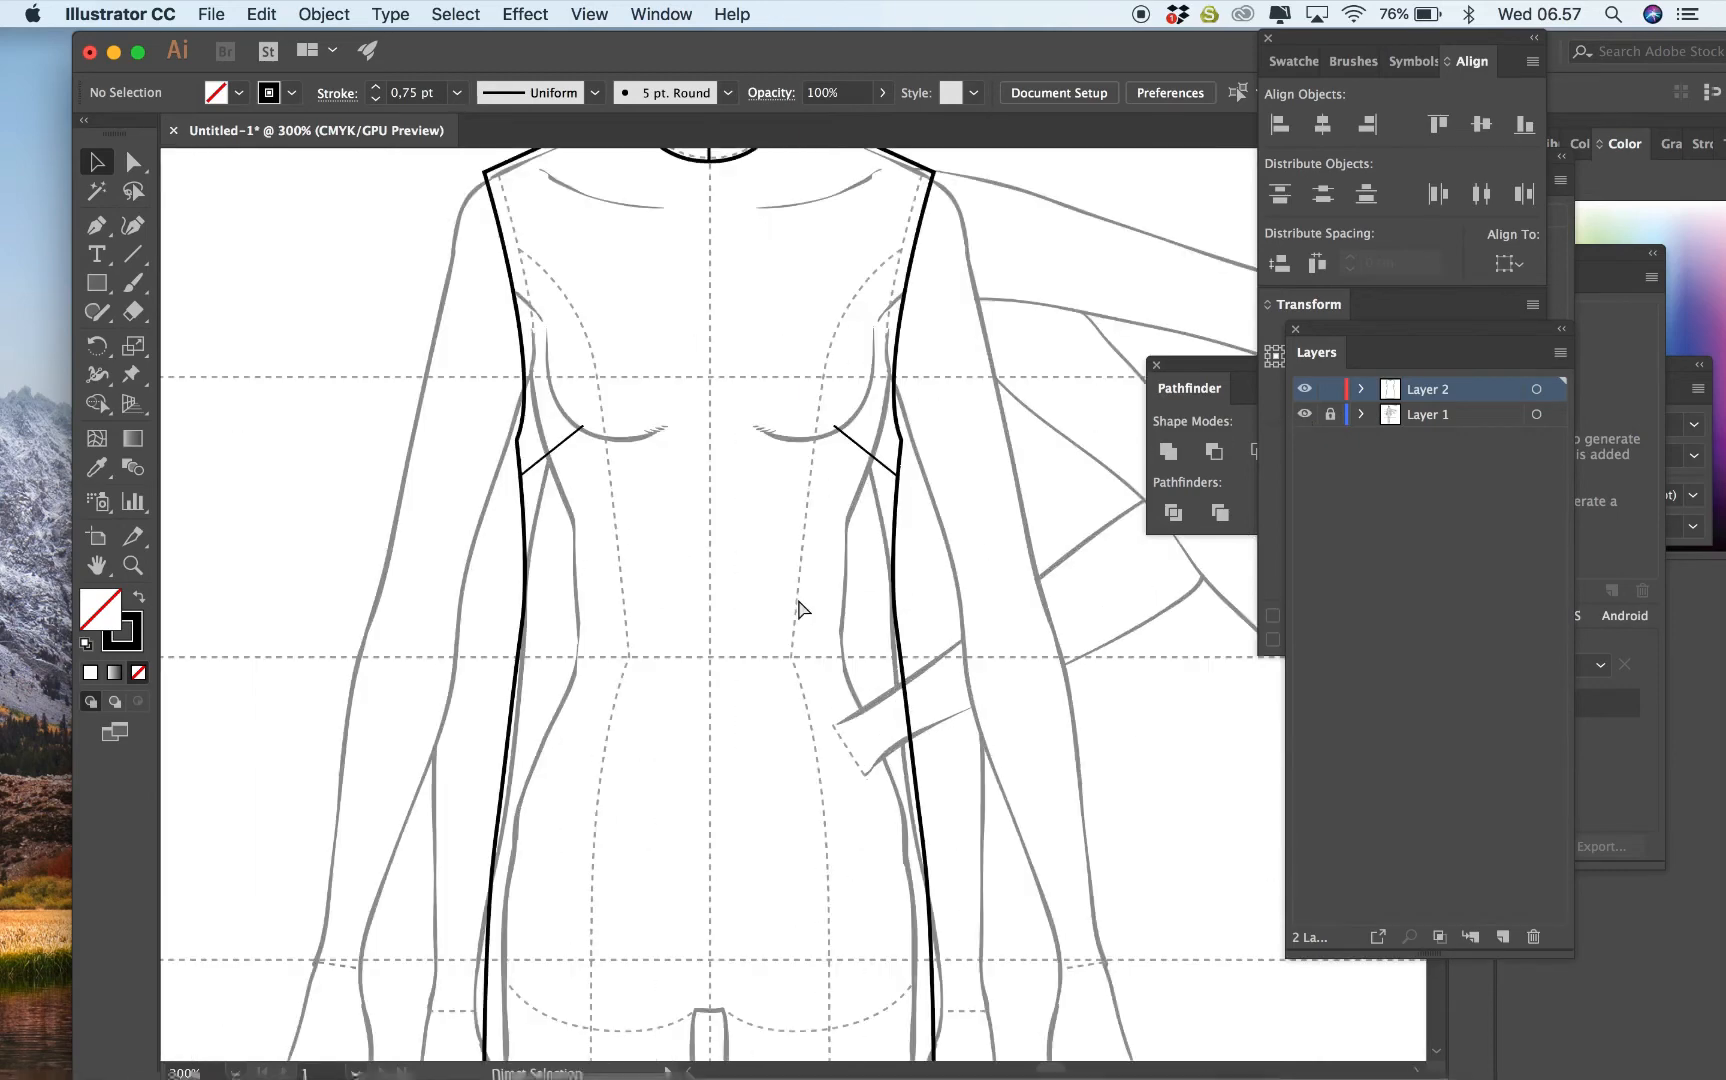
scroll(801, 608, up, 5)
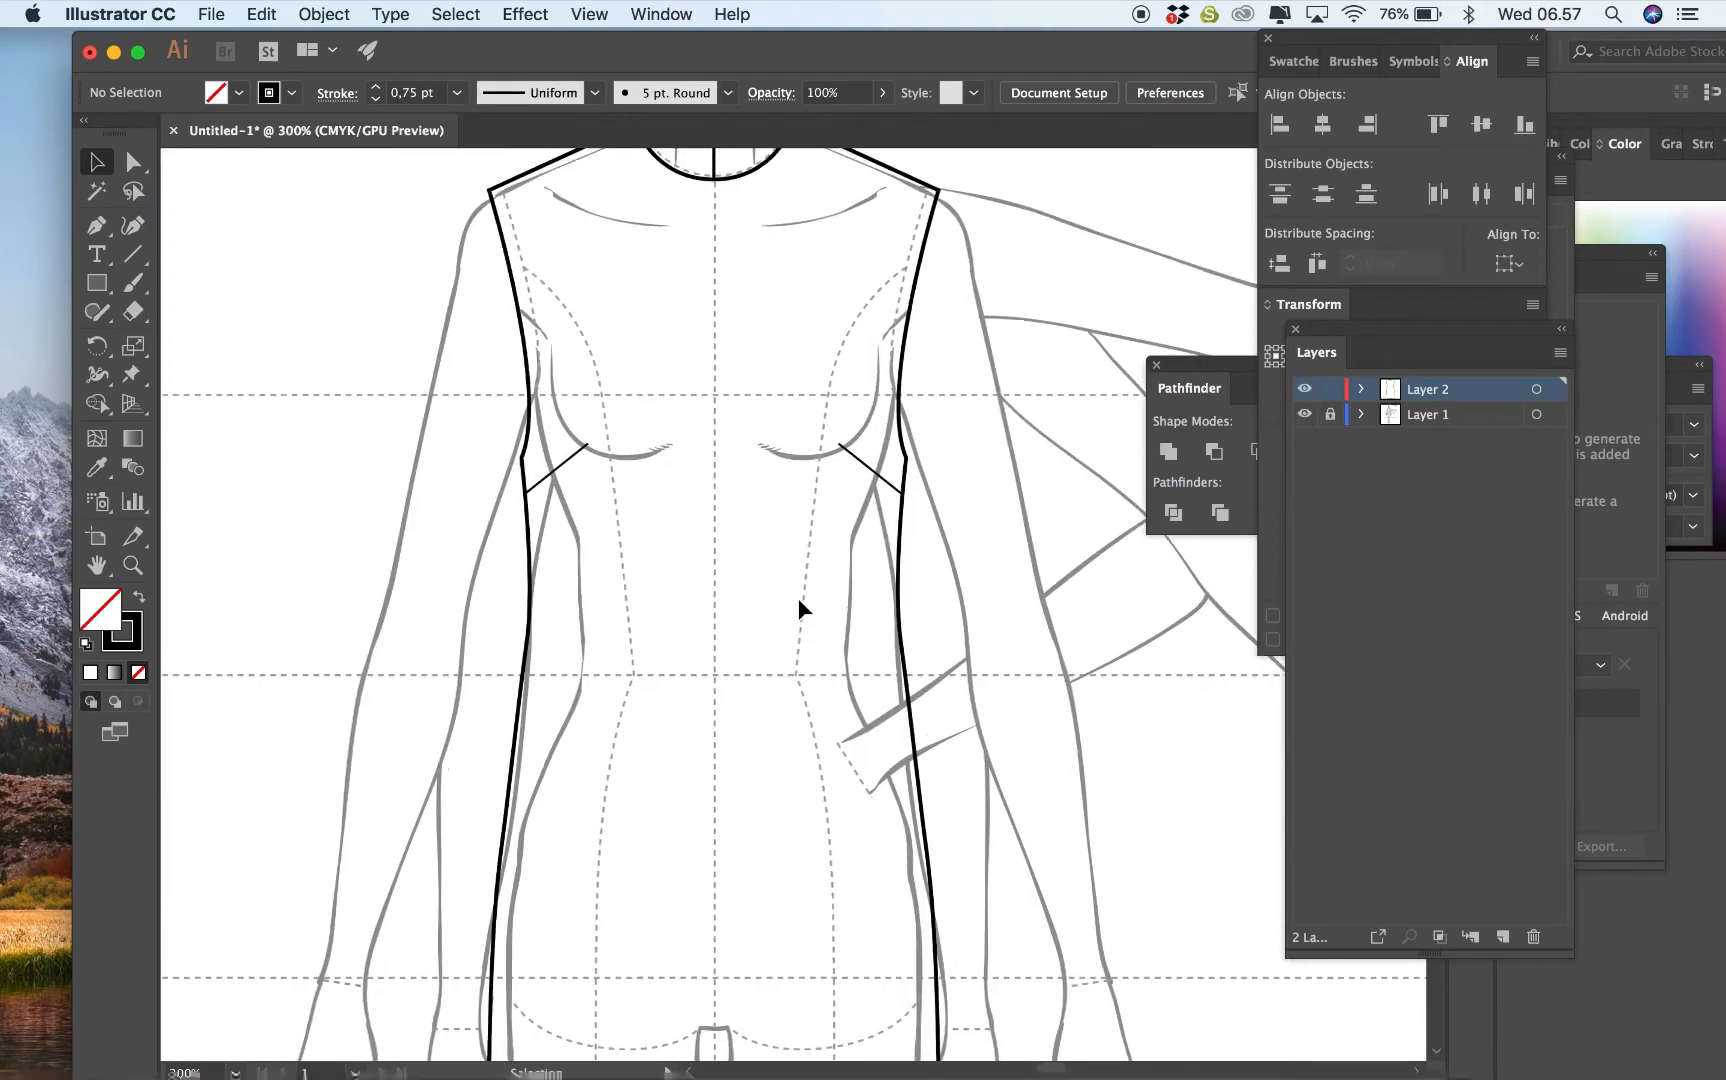
click(98, 228)
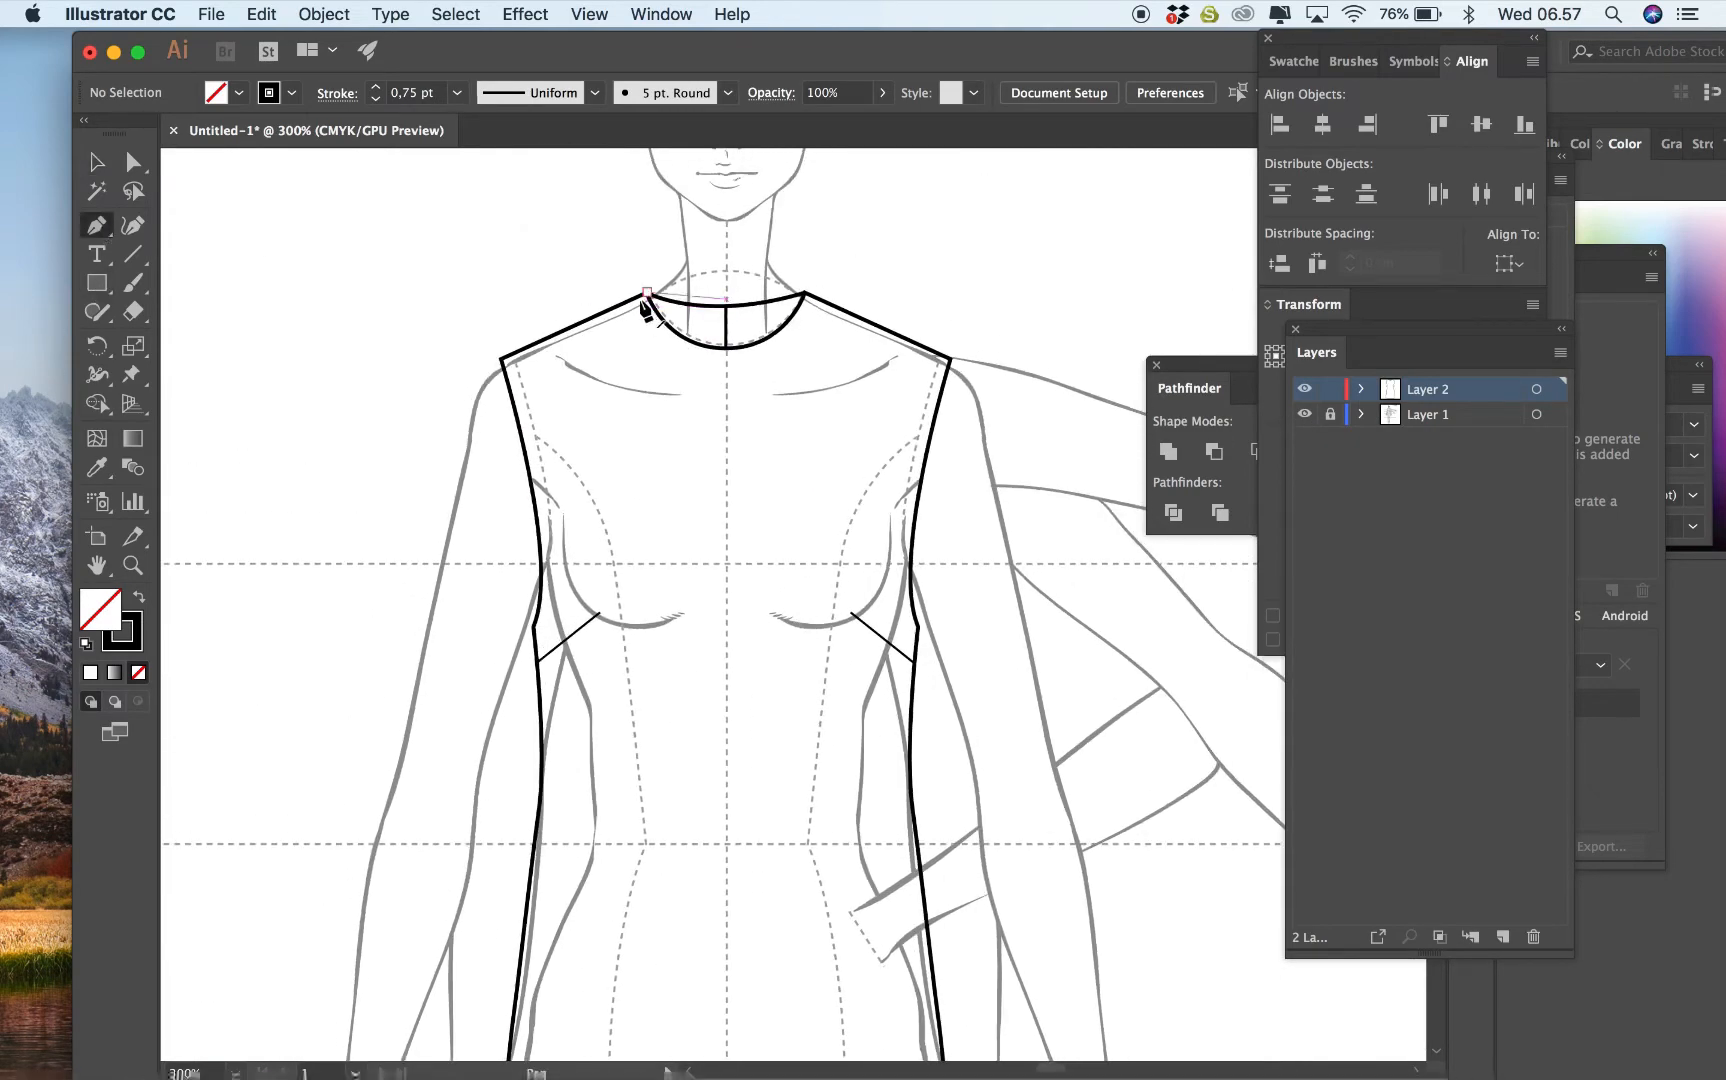
click(645, 297)
key(super+z)
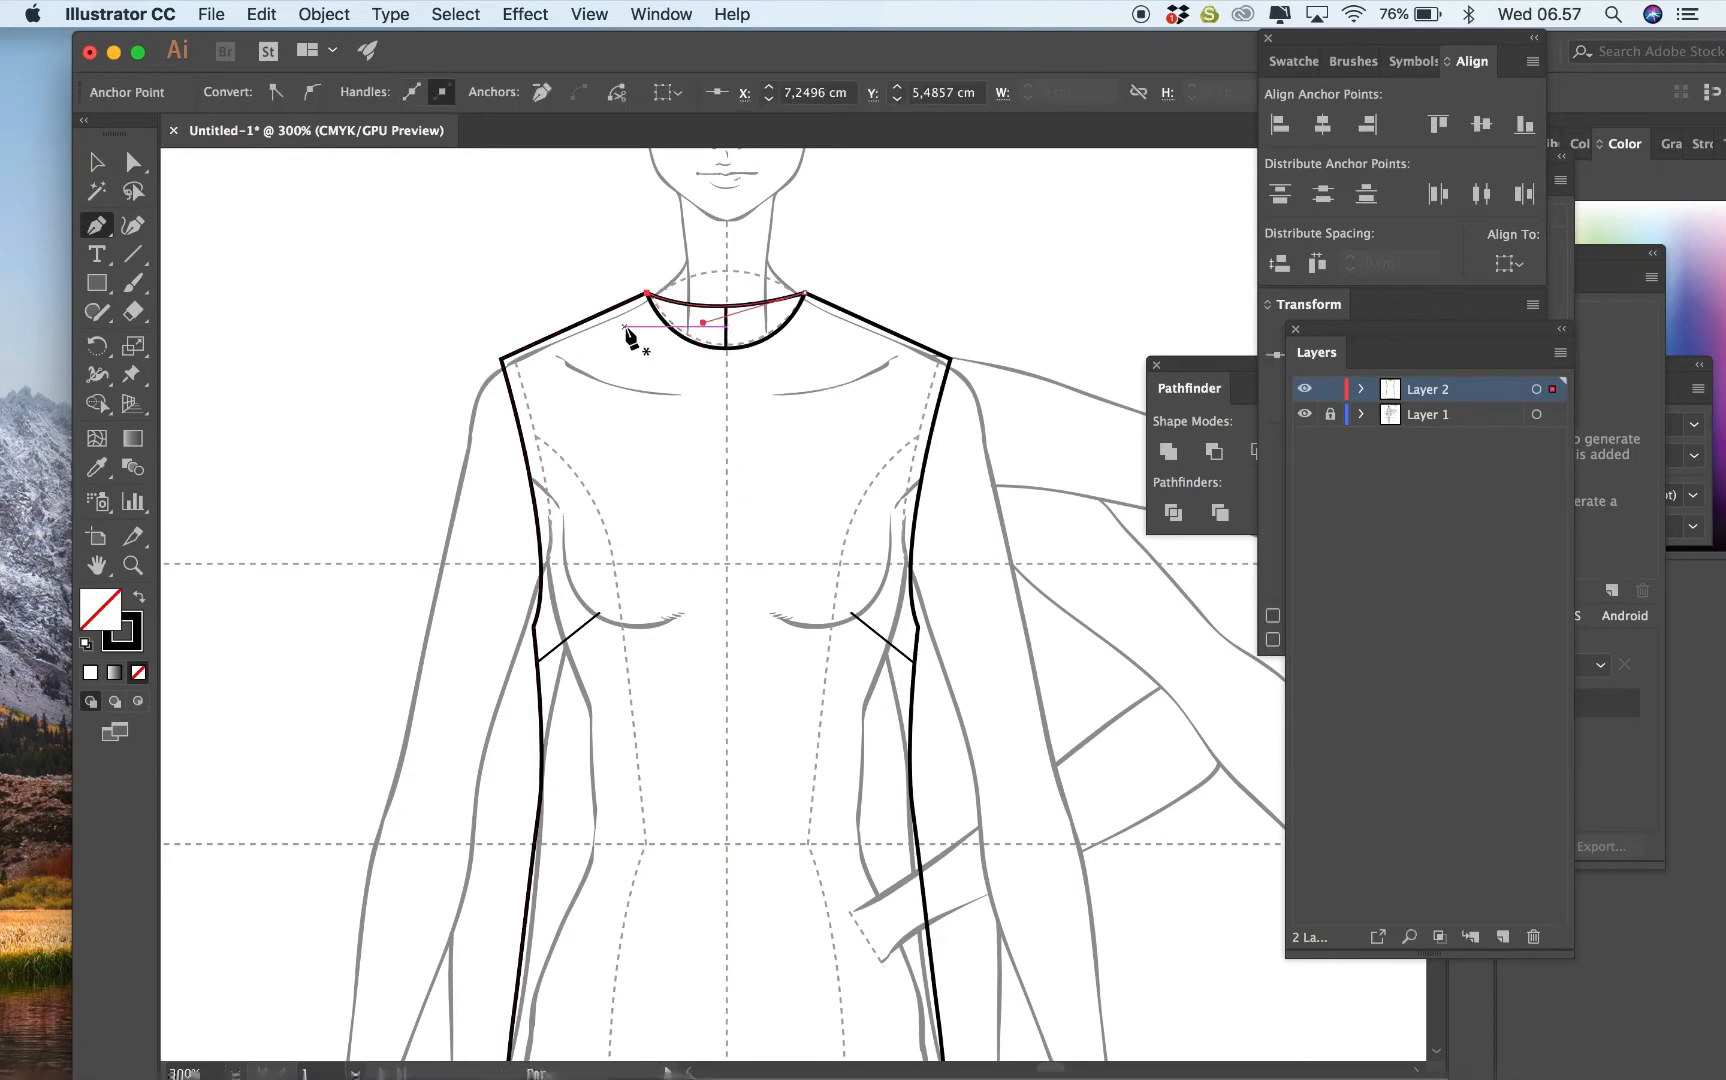
key(super+plus)
key(super+plus)
click(777, 624)
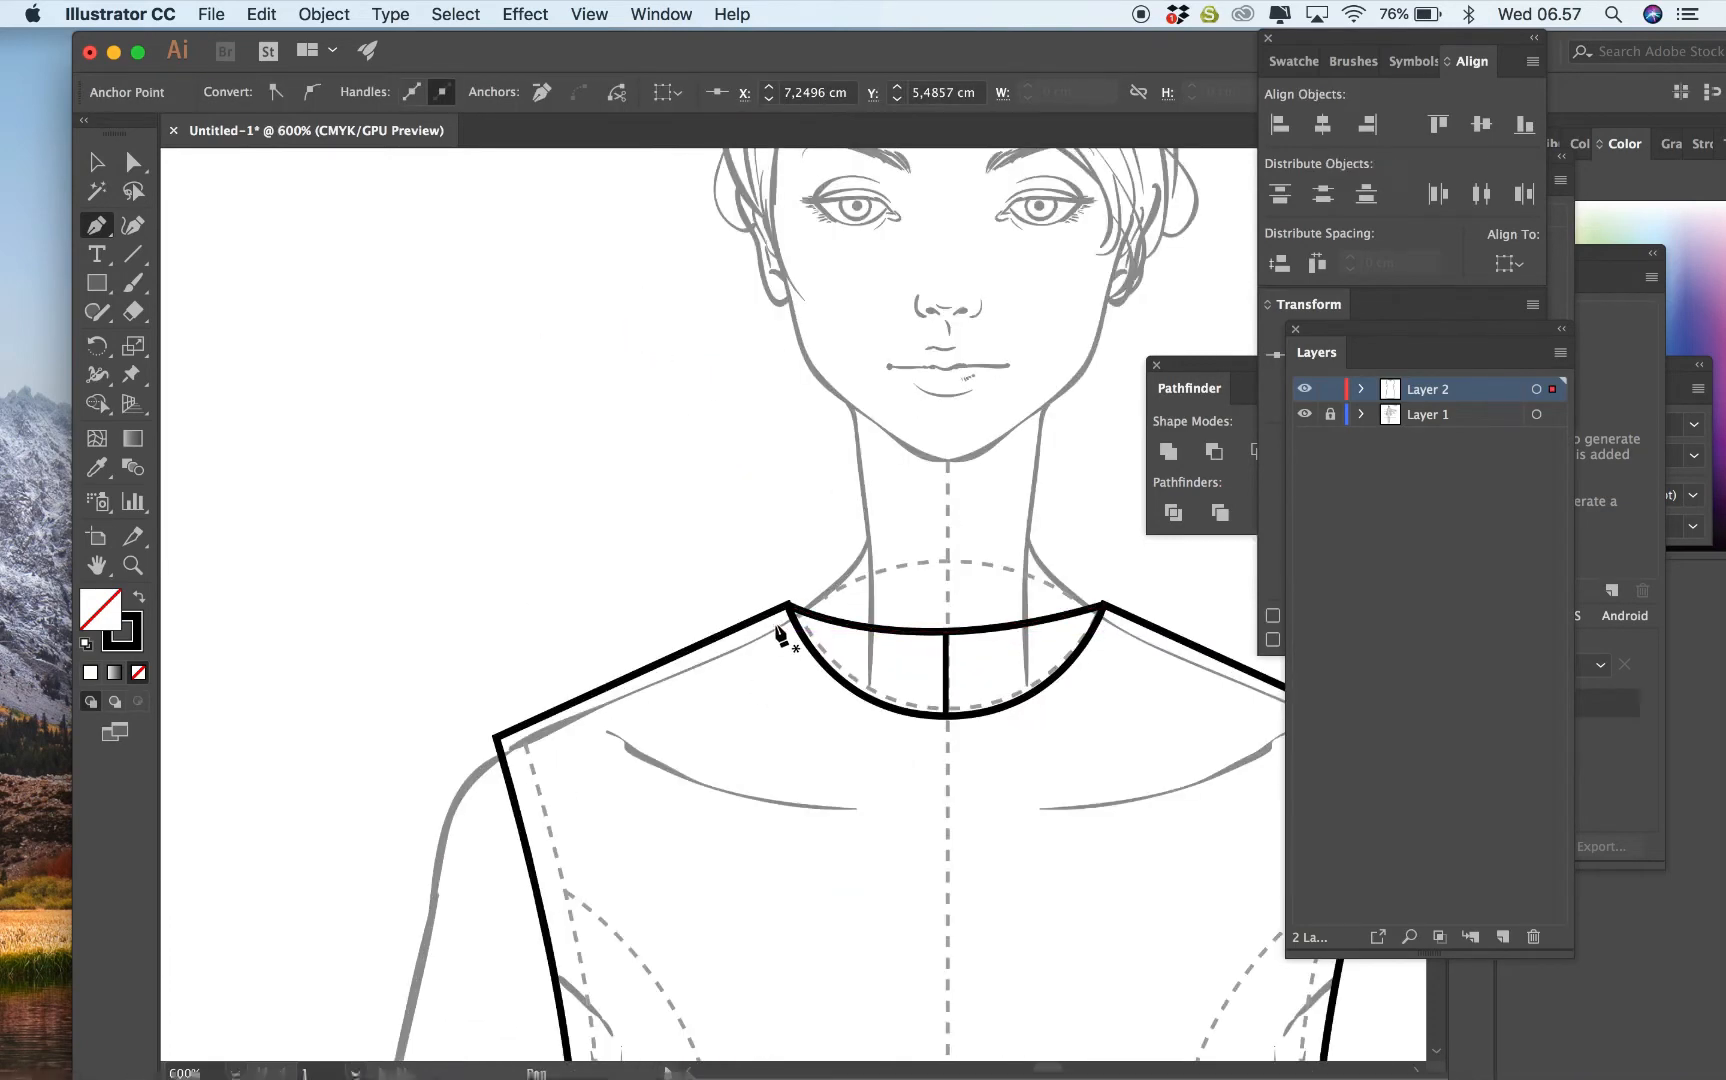
drag(917, 765, 1017, 798)
key(super+z)
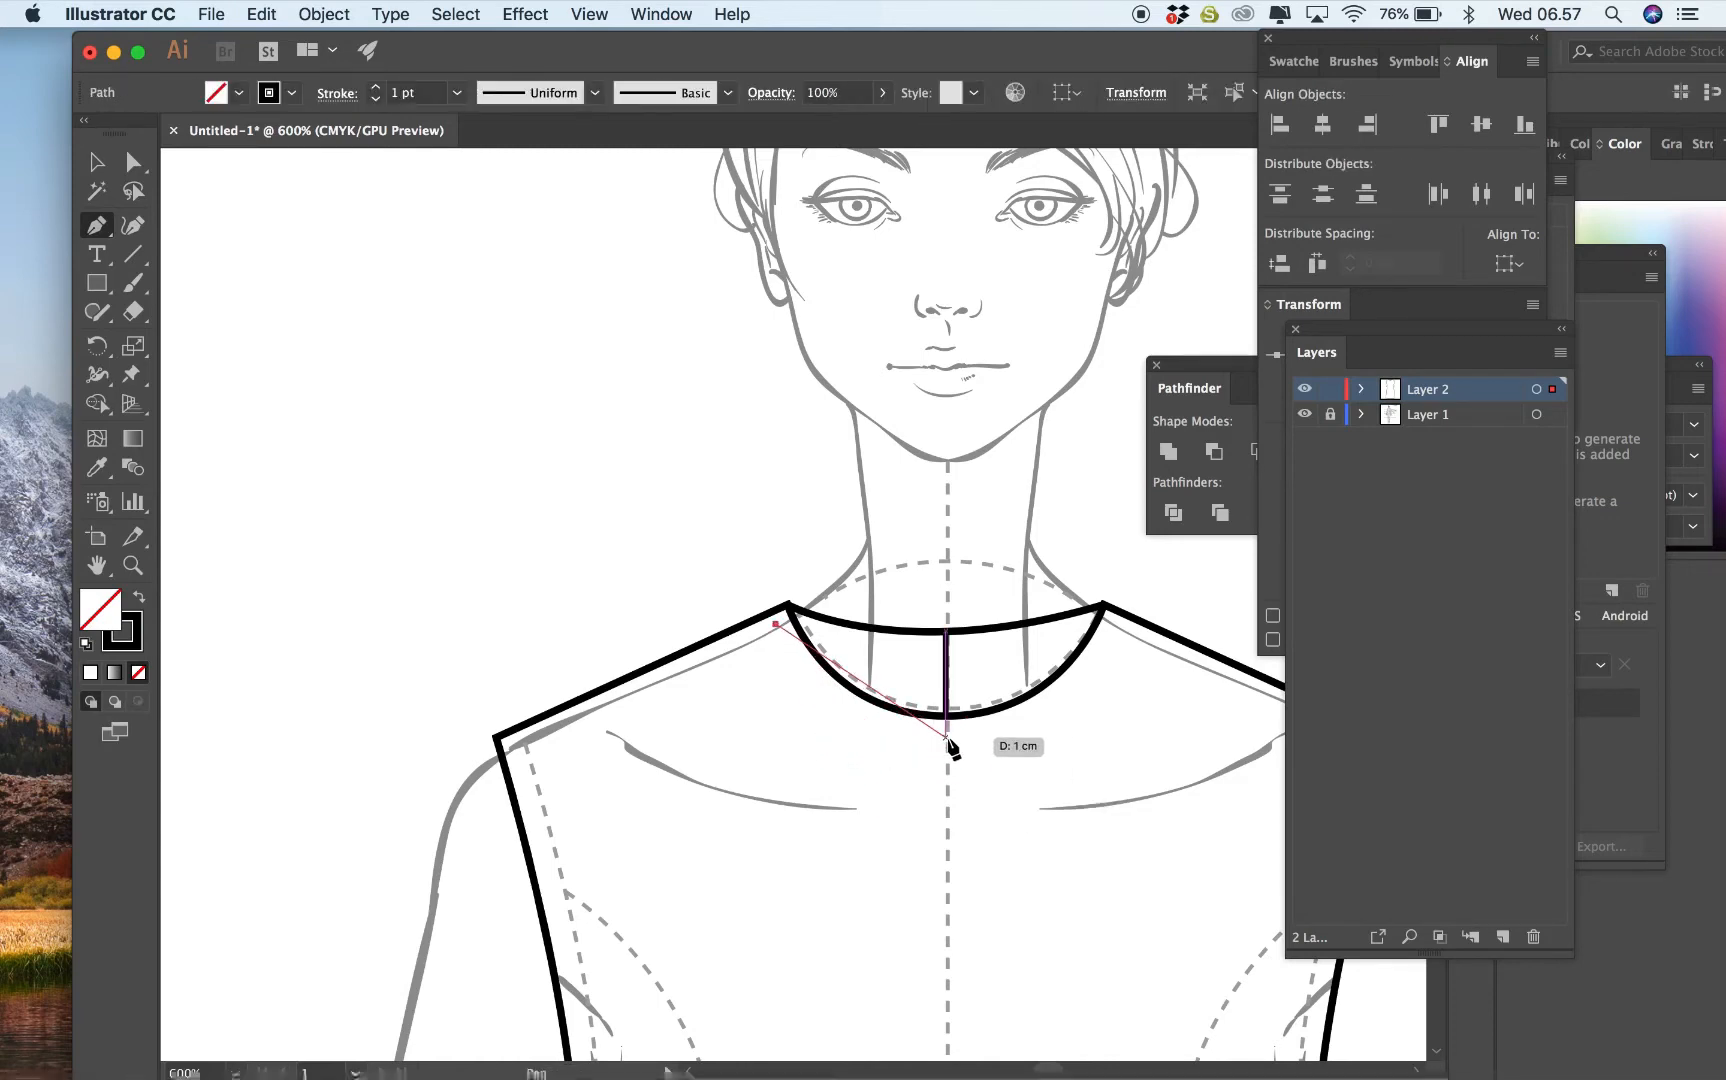
mouse_move(946, 737)
mouse_down()
mouse_move(1106, 767)
mouse_move(1092, 754)
mouse_up()
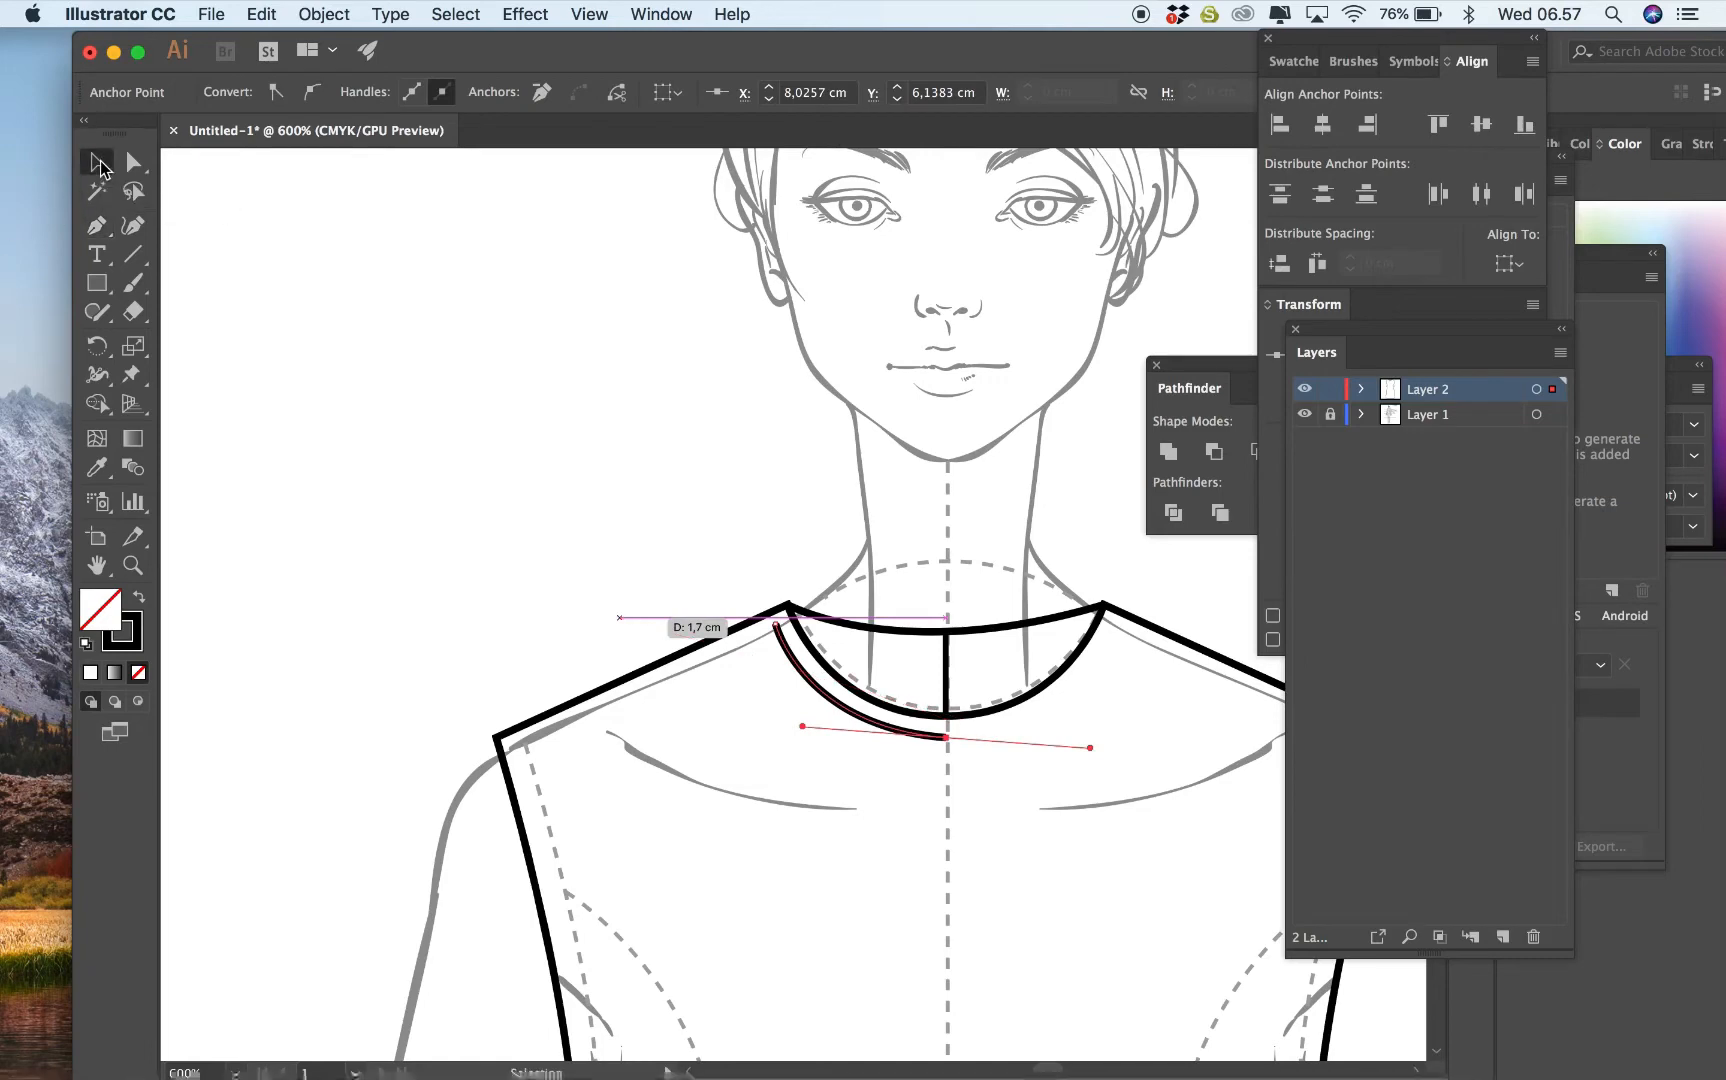
Set the stroke of the new curve beside the front neckline to 0.5 pt.
click(99, 161)
click(885, 725)
click(468, 93)
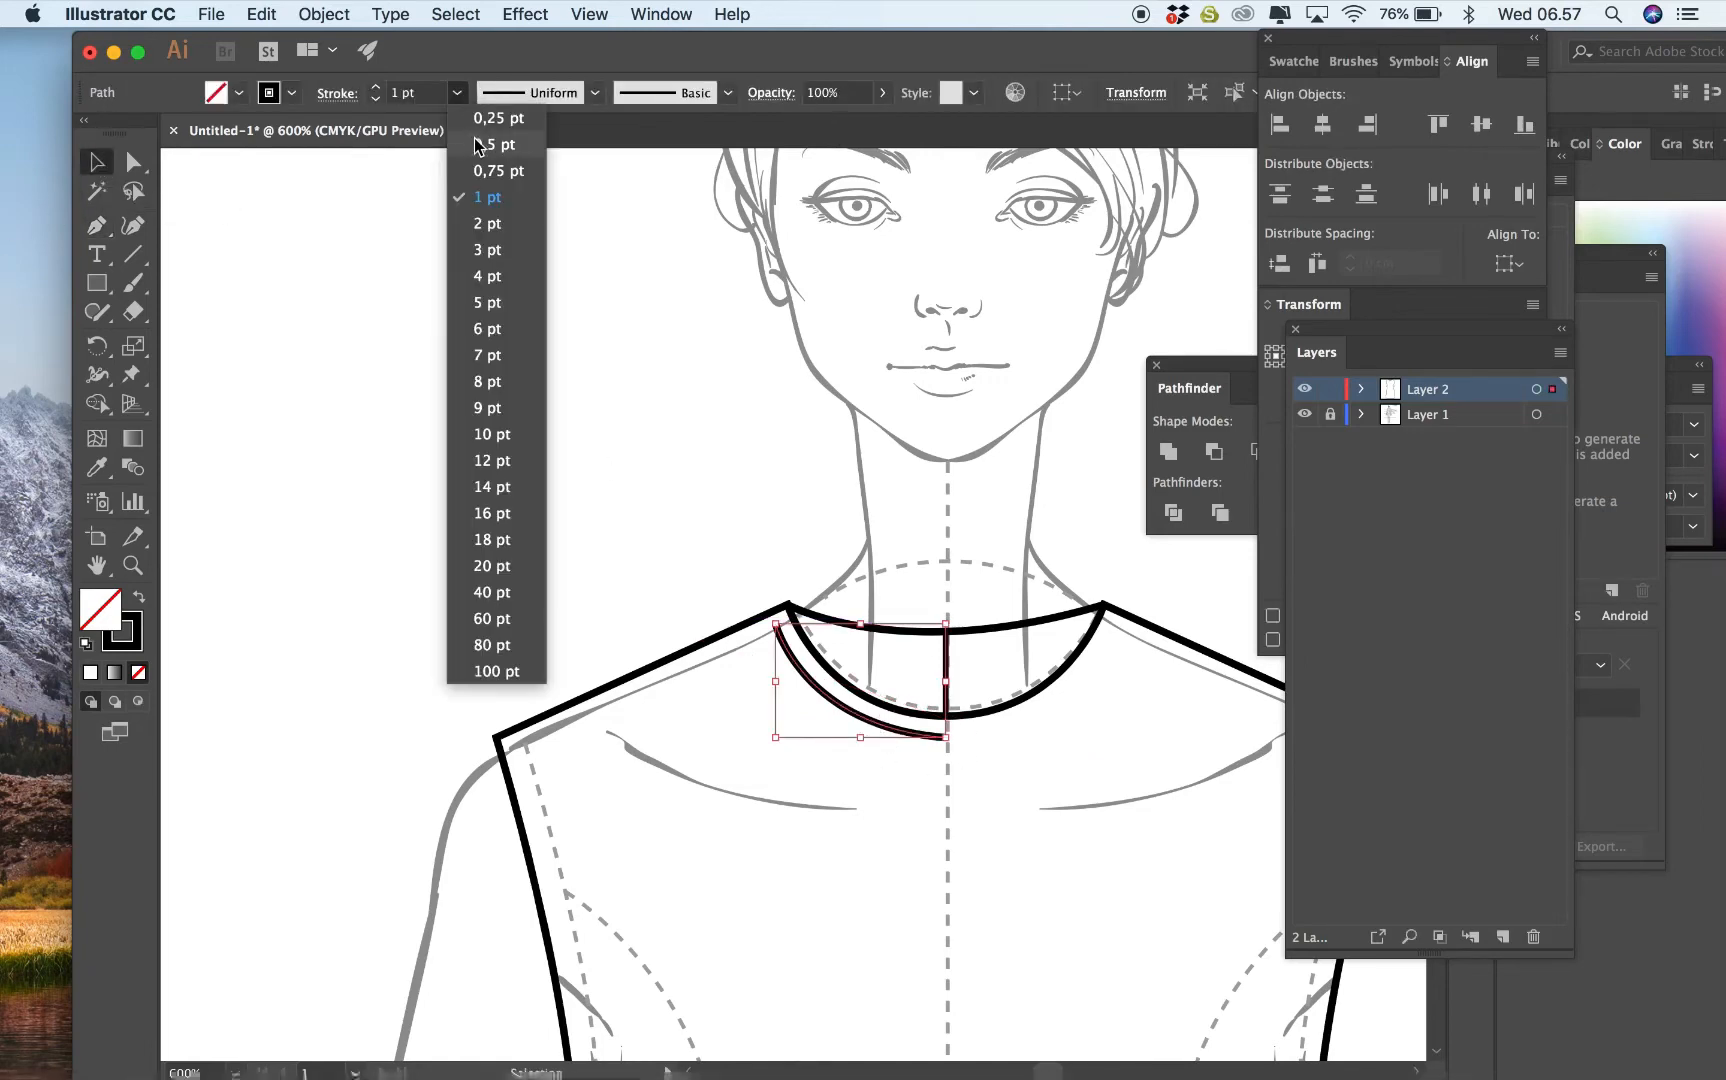
click(478, 143)
Move both end anchors of the thin curve closer to the front neckline and adjust its handle to run parallel.
click(133, 161)
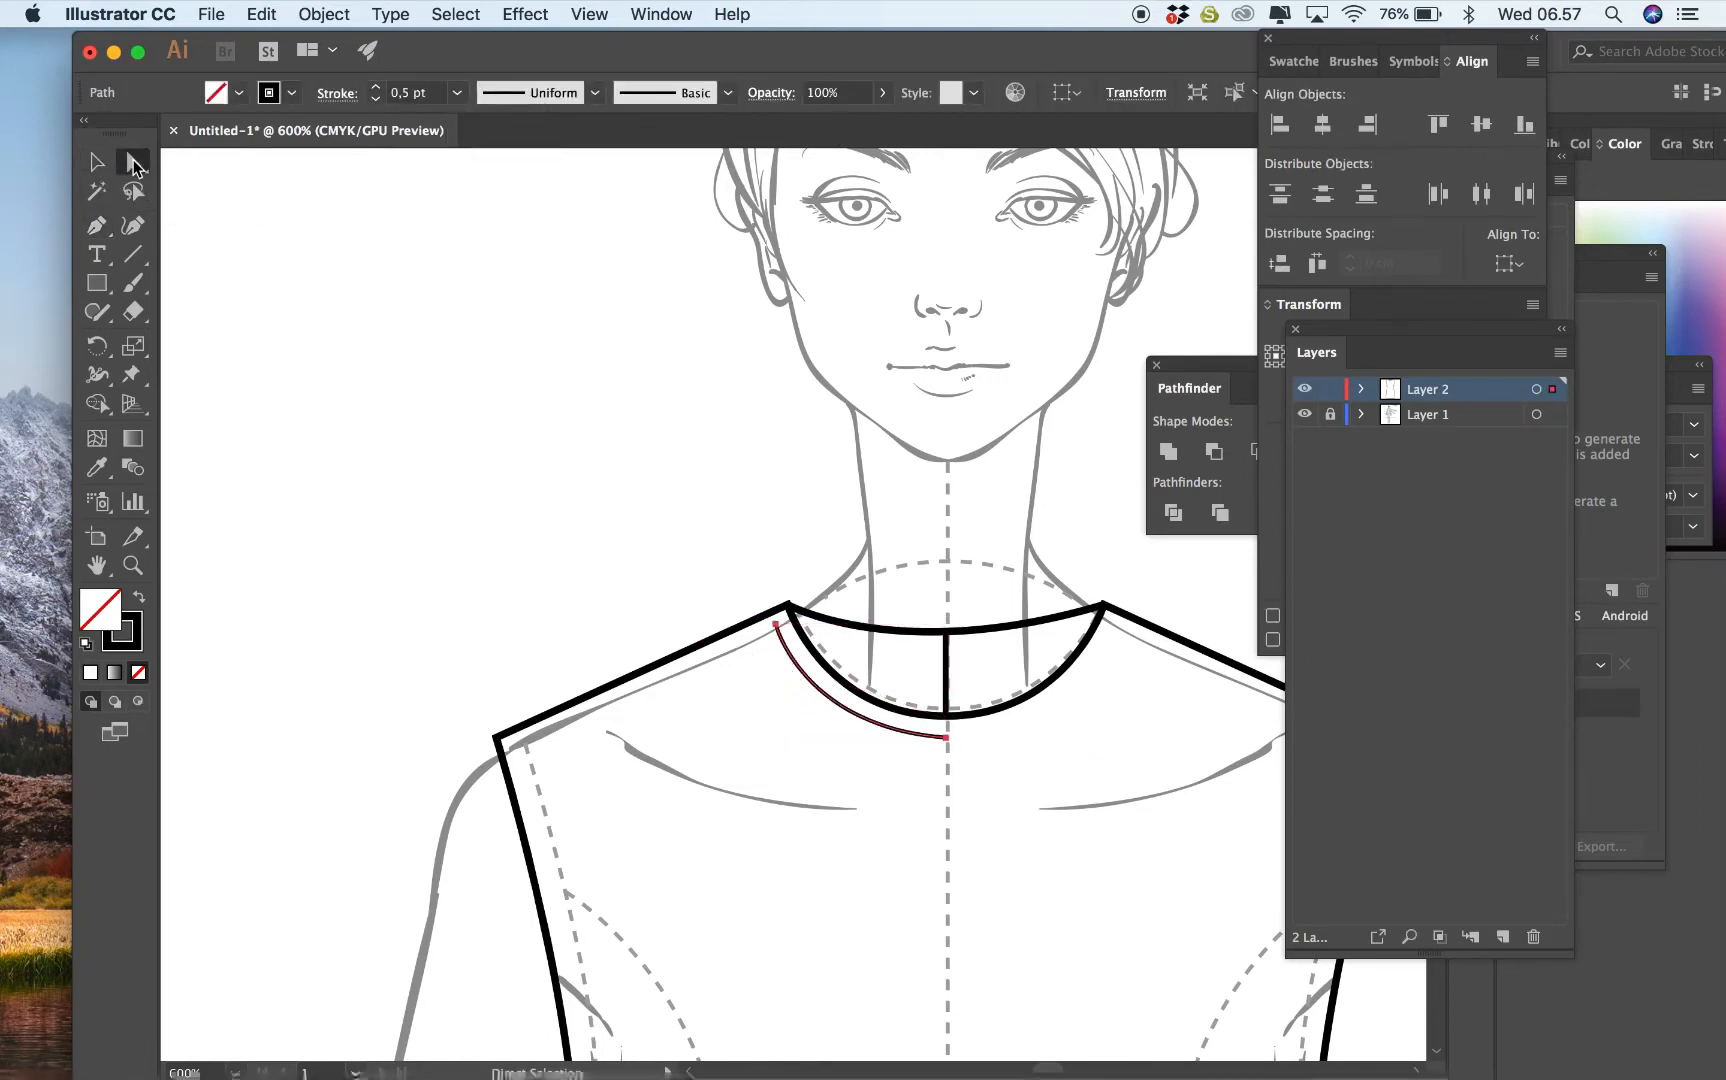
click(776, 624)
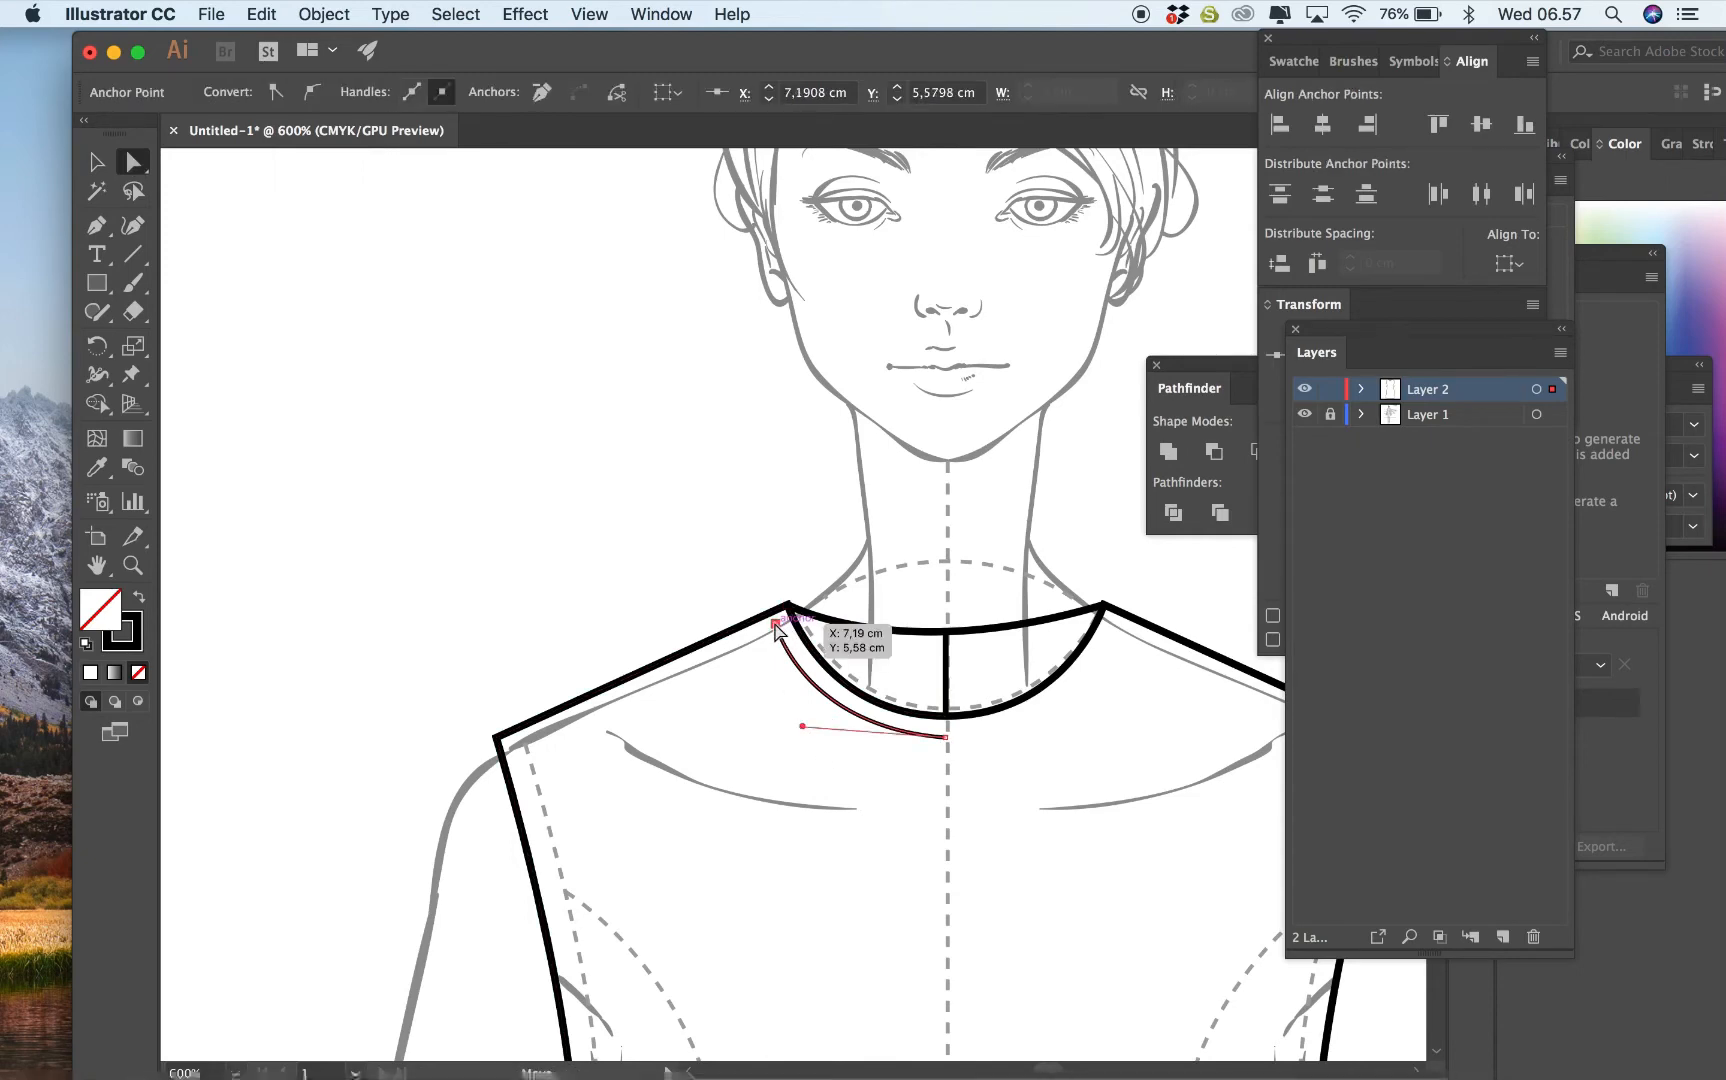
key(super+plus)
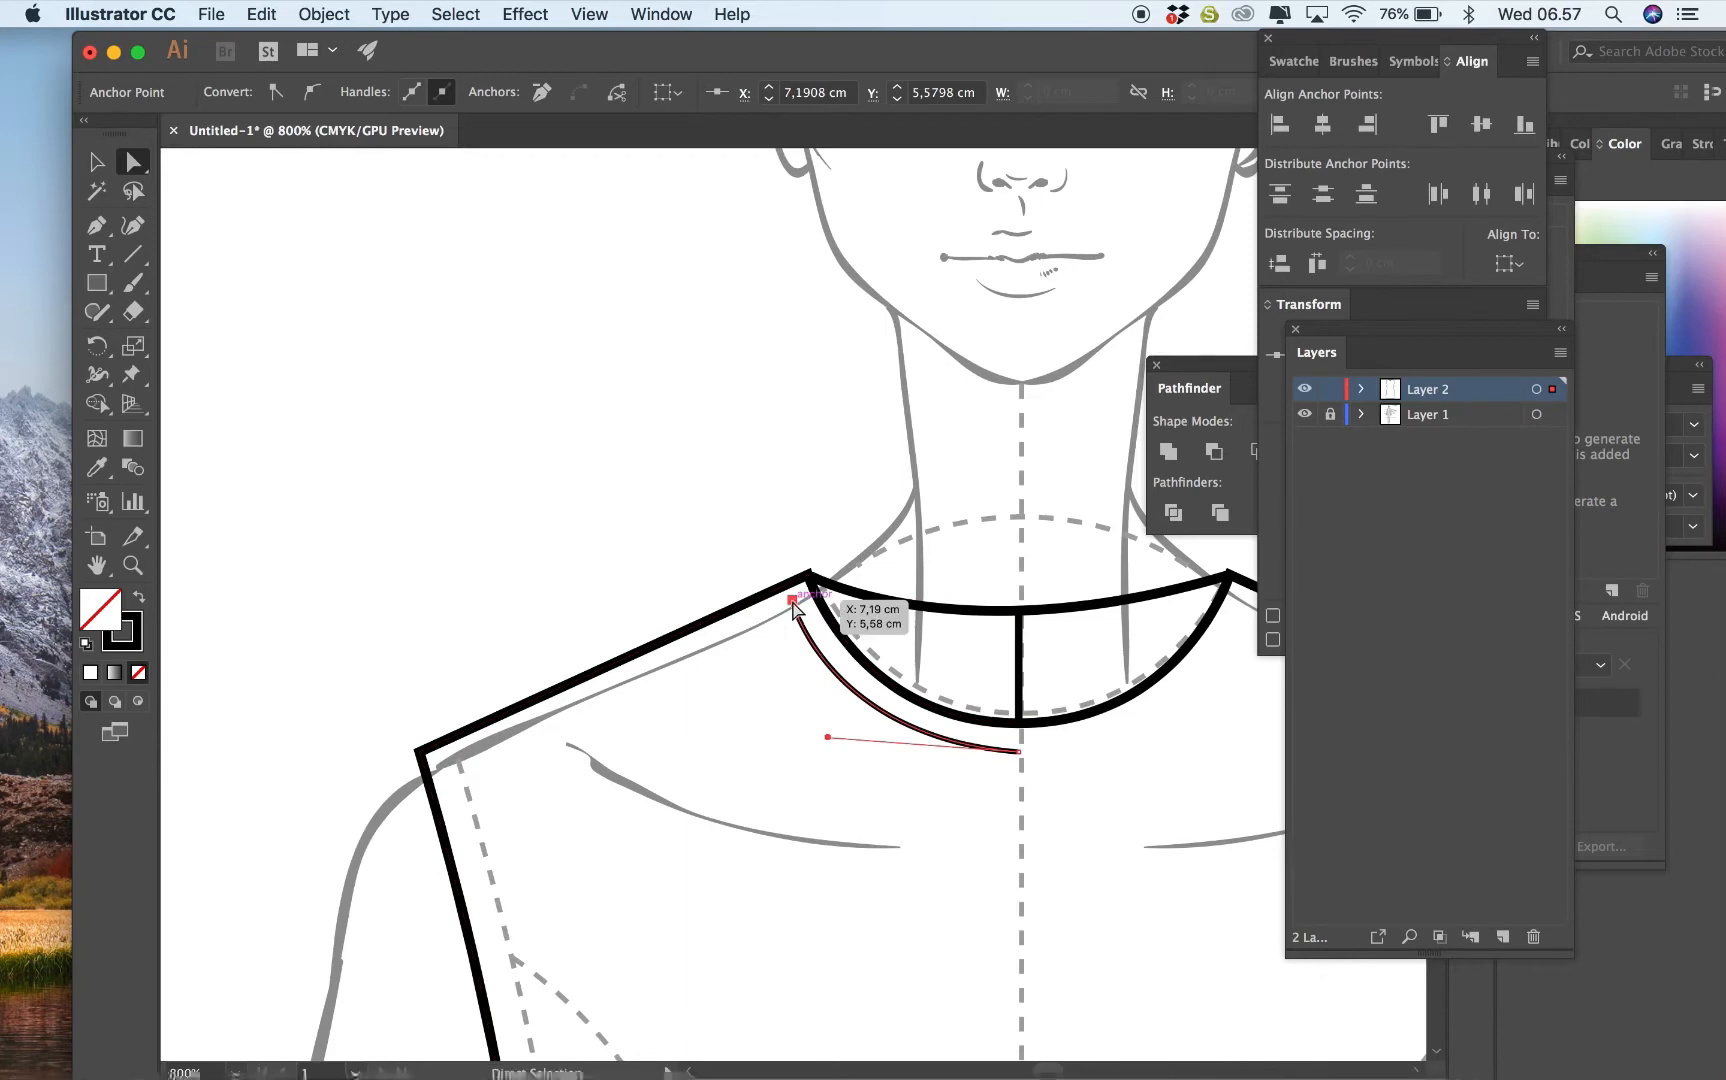
mouse_move(794, 602)
mouse_down()
mouse_move(819, 592)
mouse_move(801, 588)
mouse_up()
drag(1021, 757, 1024, 748)
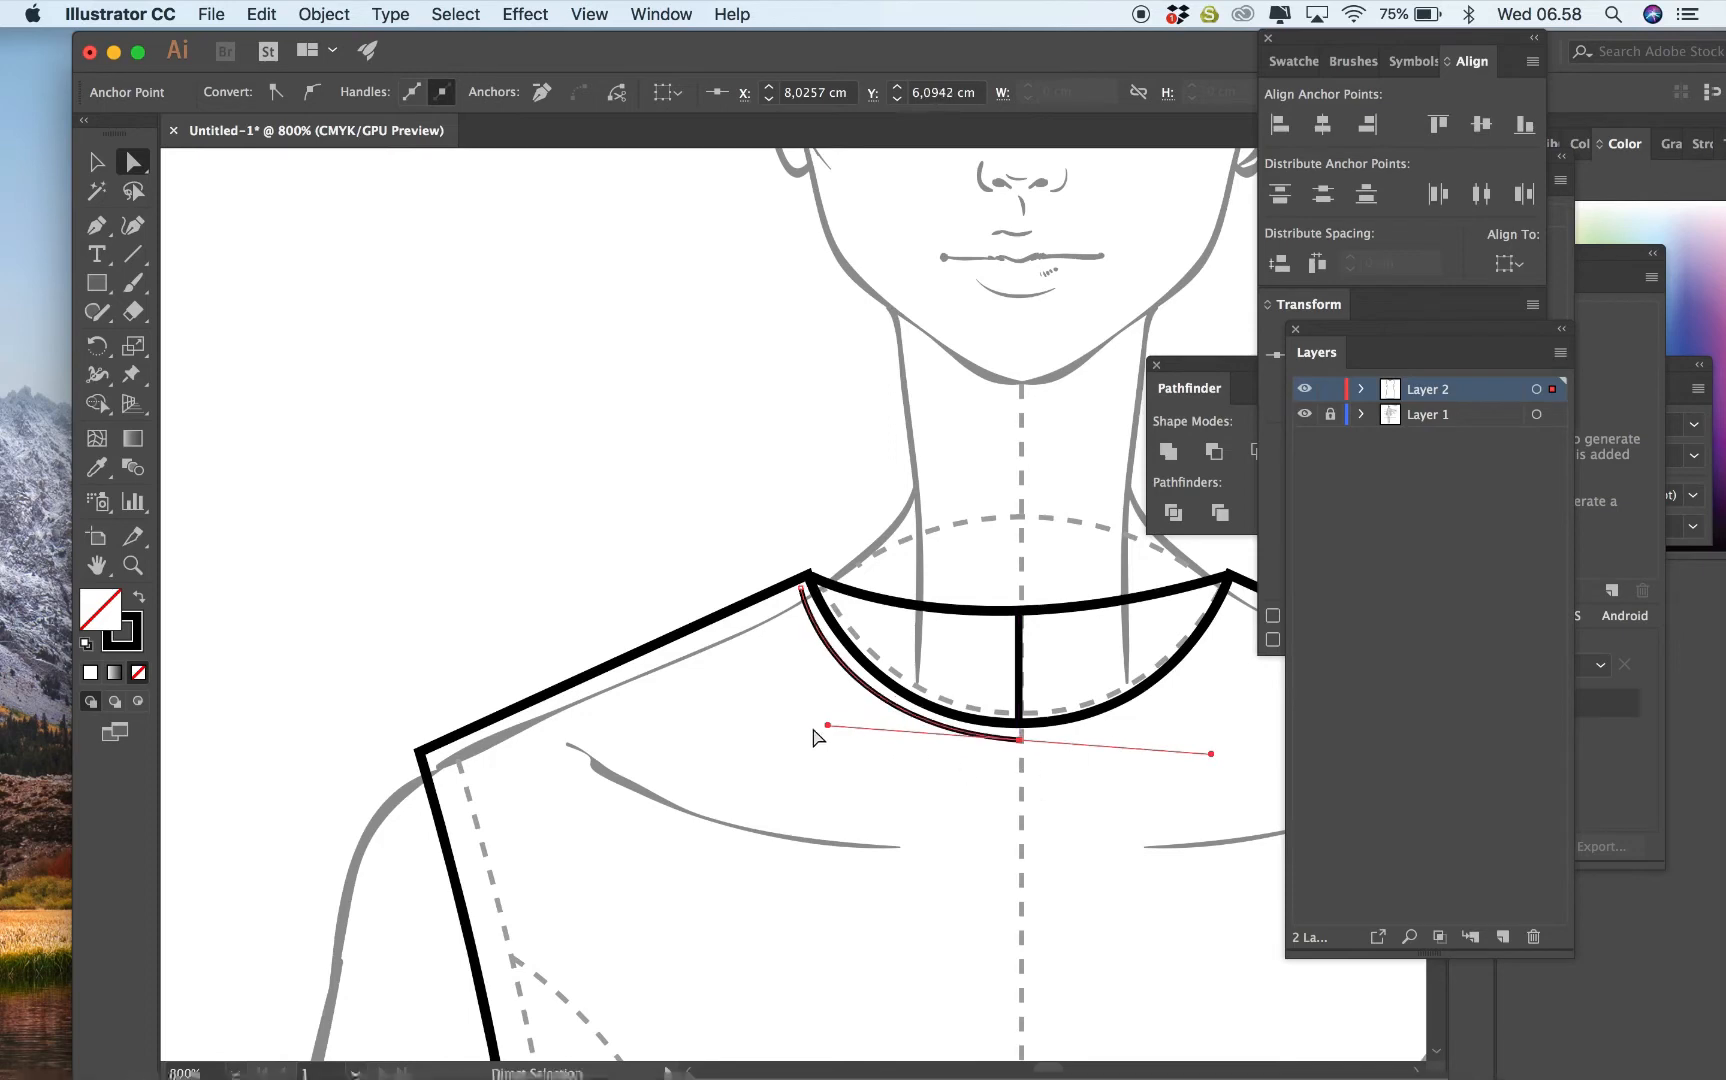
drag(827, 725, 829, 723)
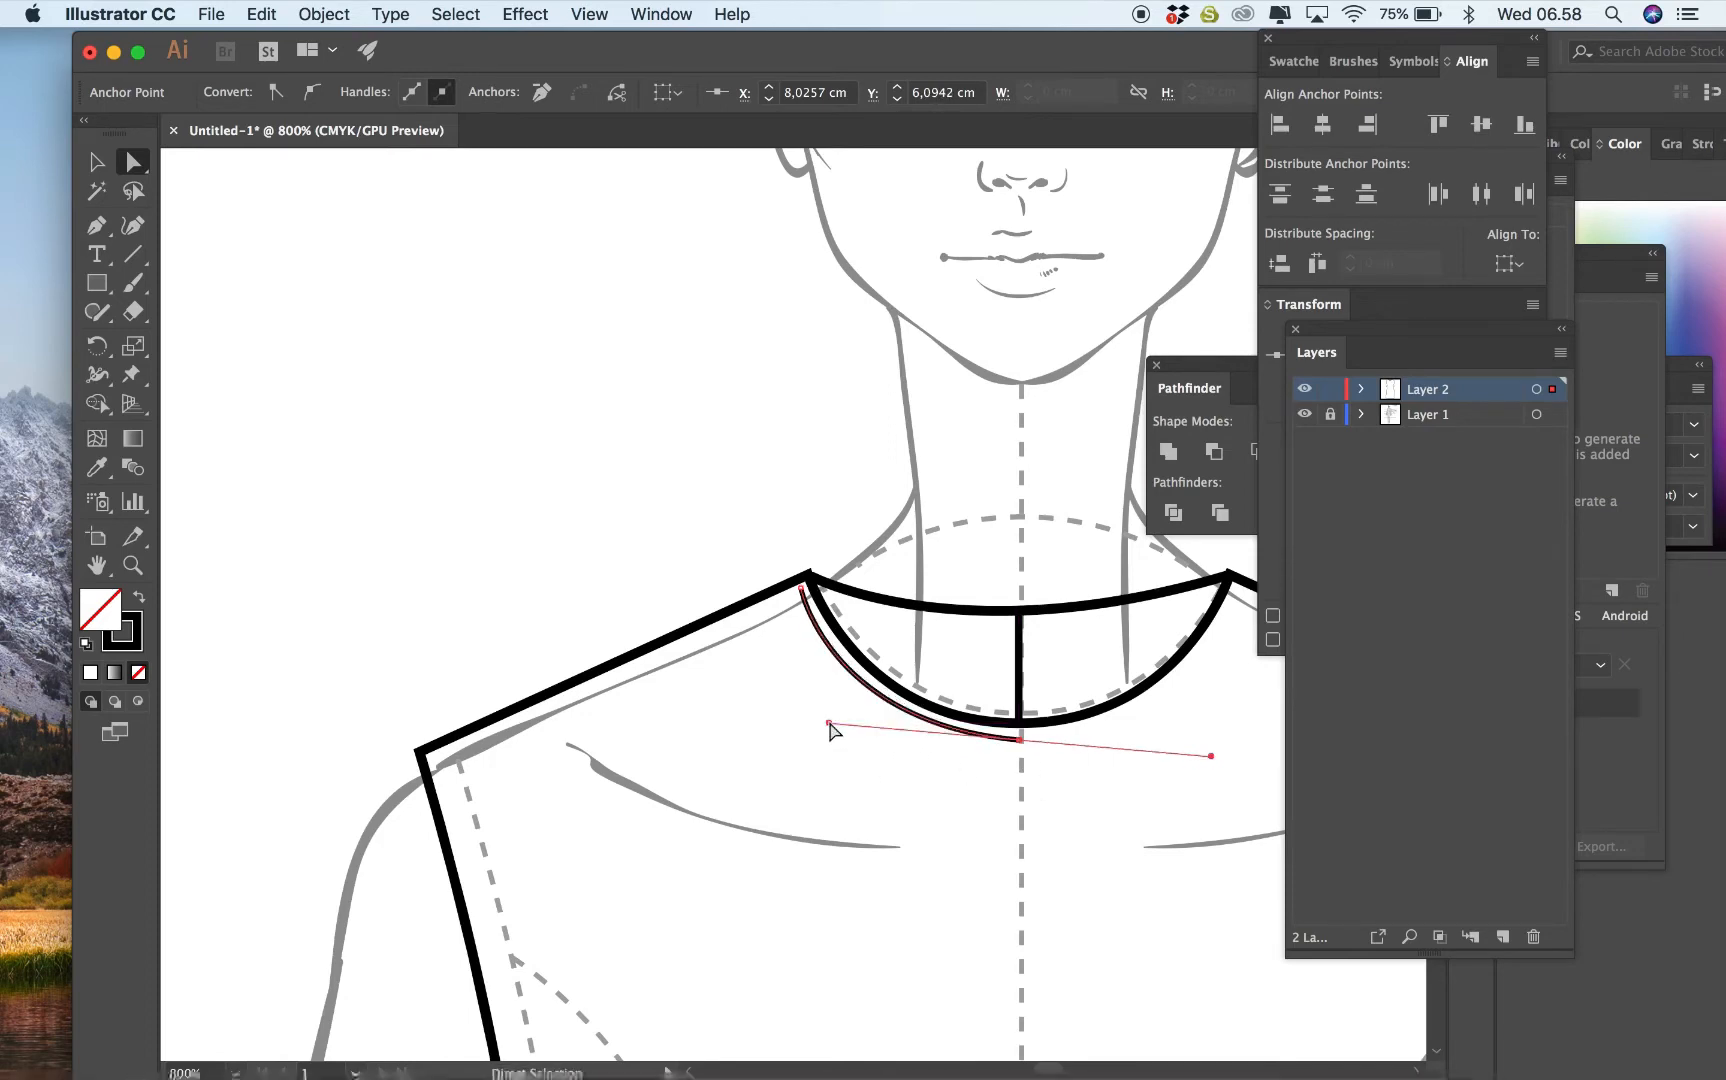
click(899, 789)
click(881, 690)
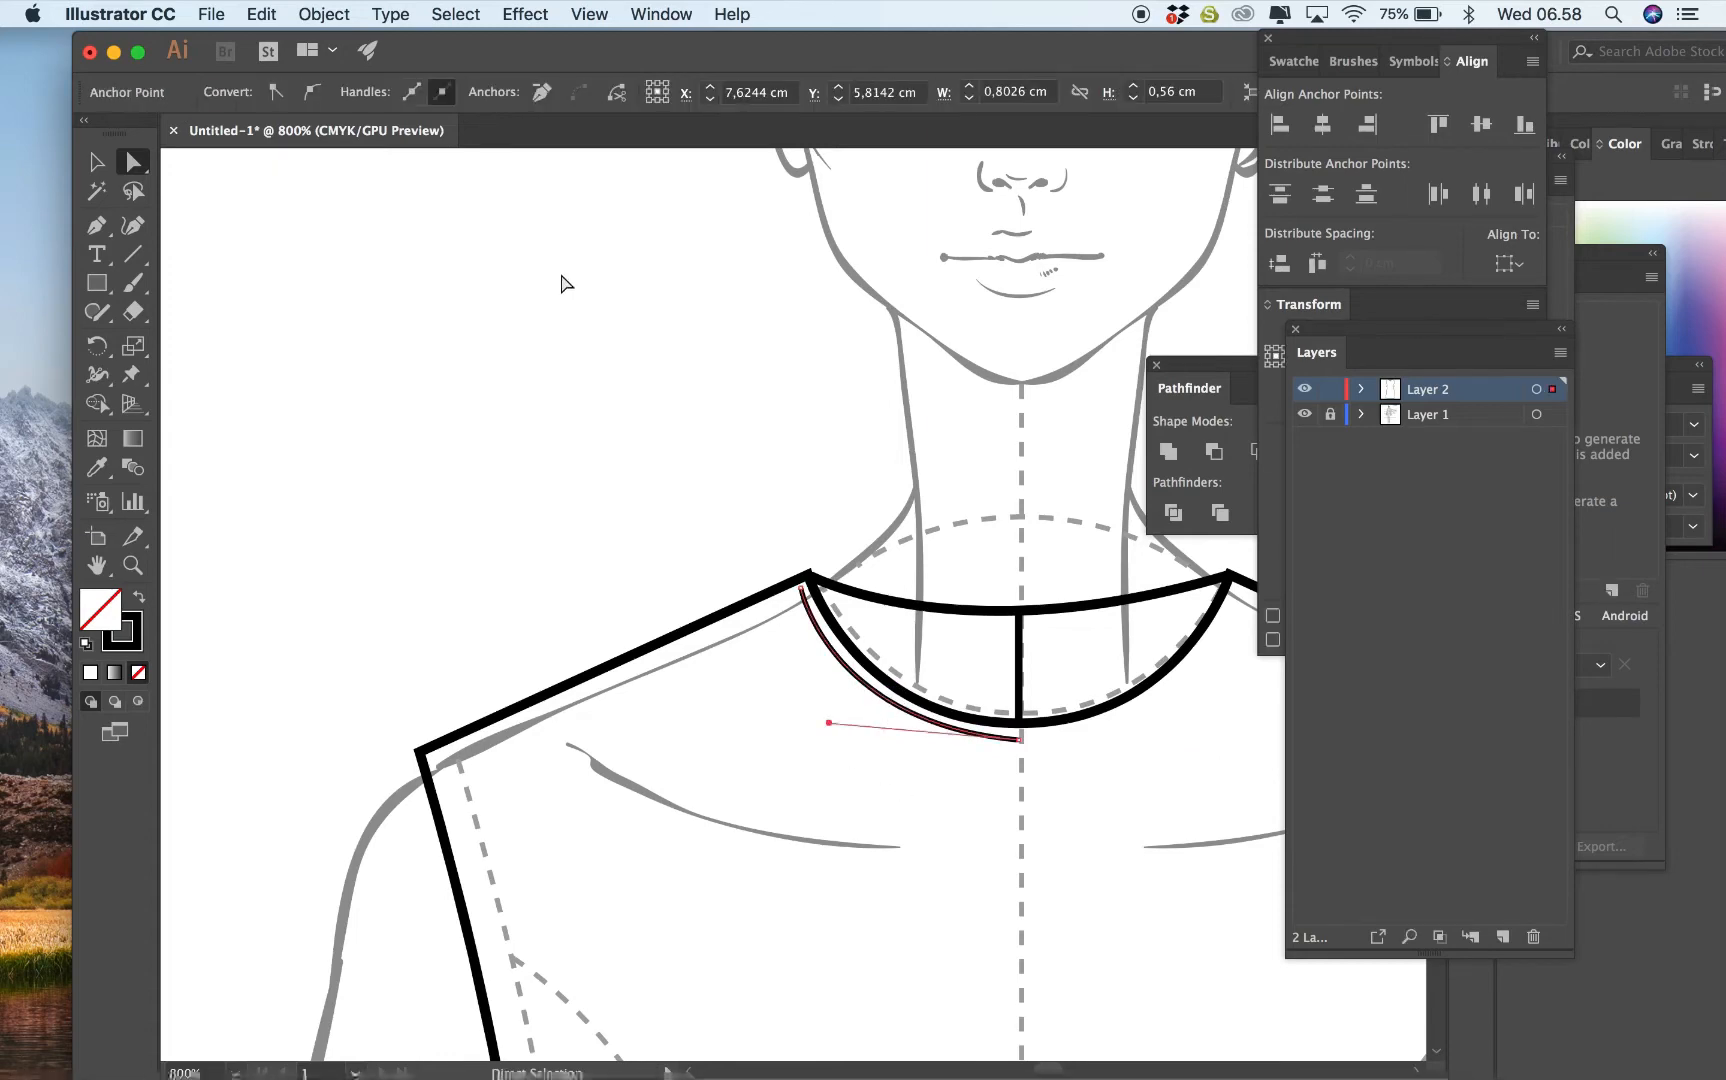
Clear the floating layer, pathfinder and character settings aside and place the full Stroke settings beside the artwork.
drag(1393, 368, 1511, 508)
click(1125, 367)
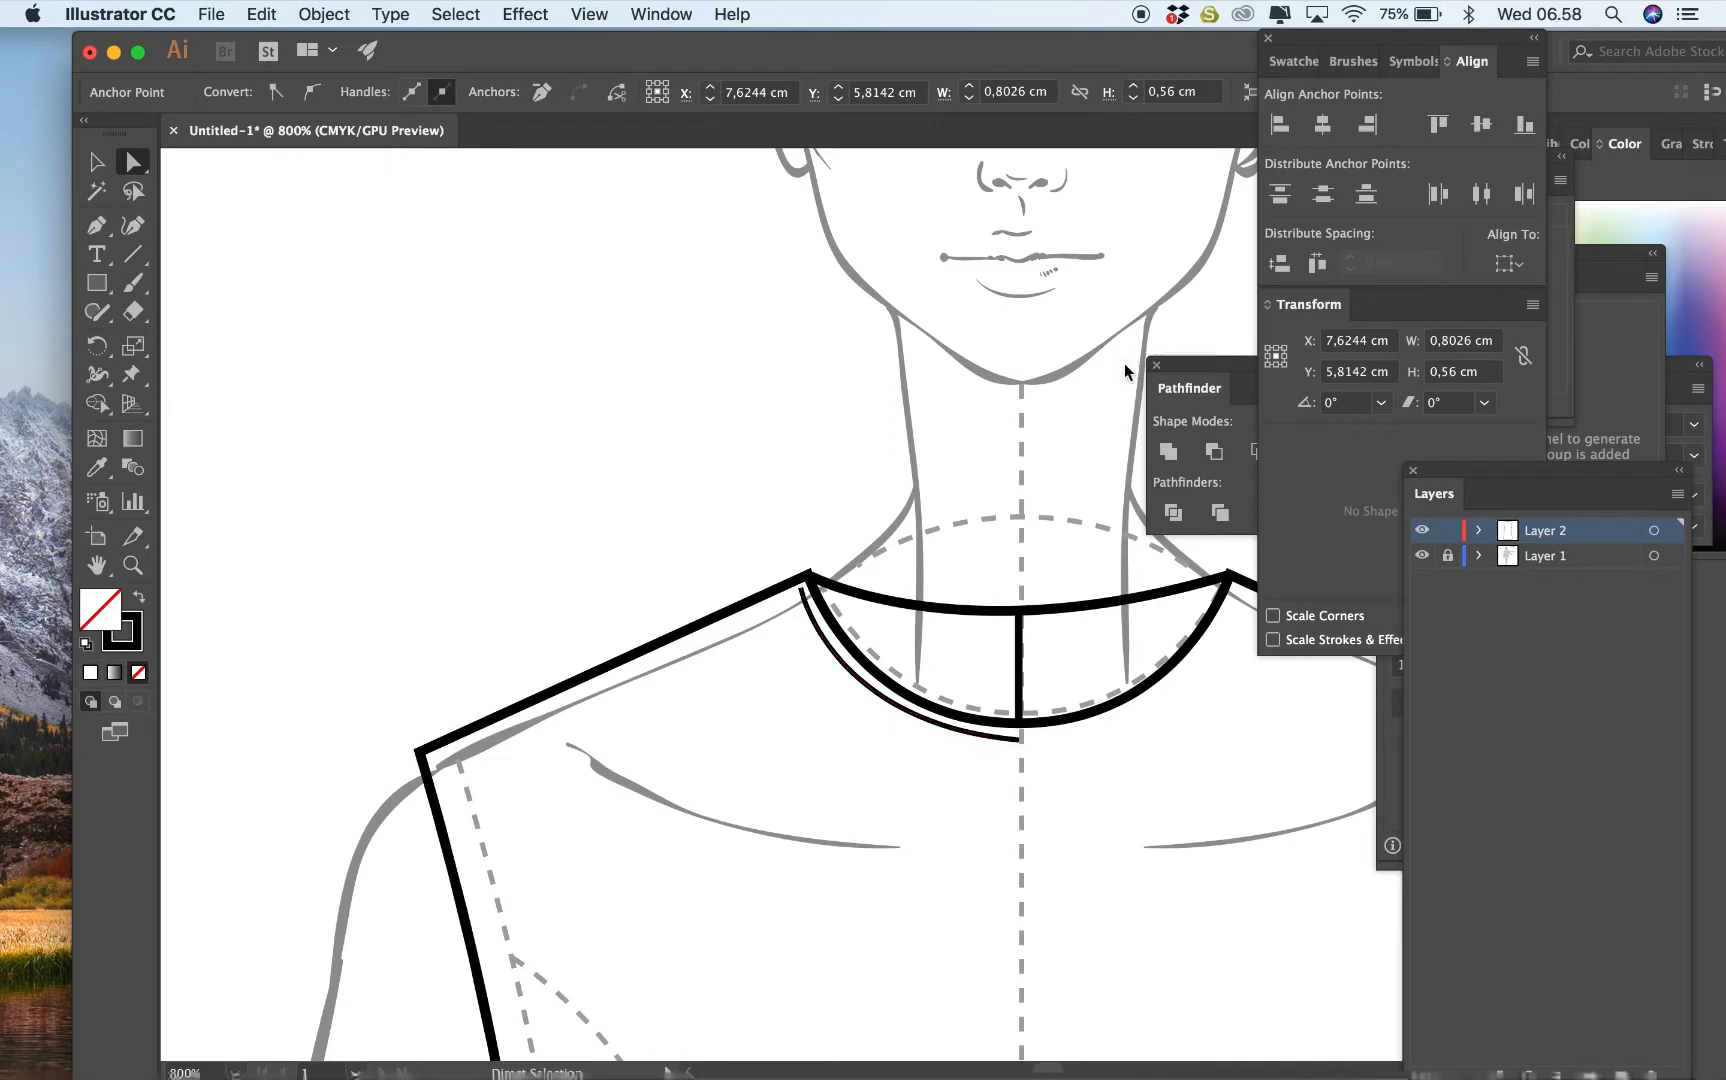
drag(1212, 366, 1324, 422)
click(1598, 254)
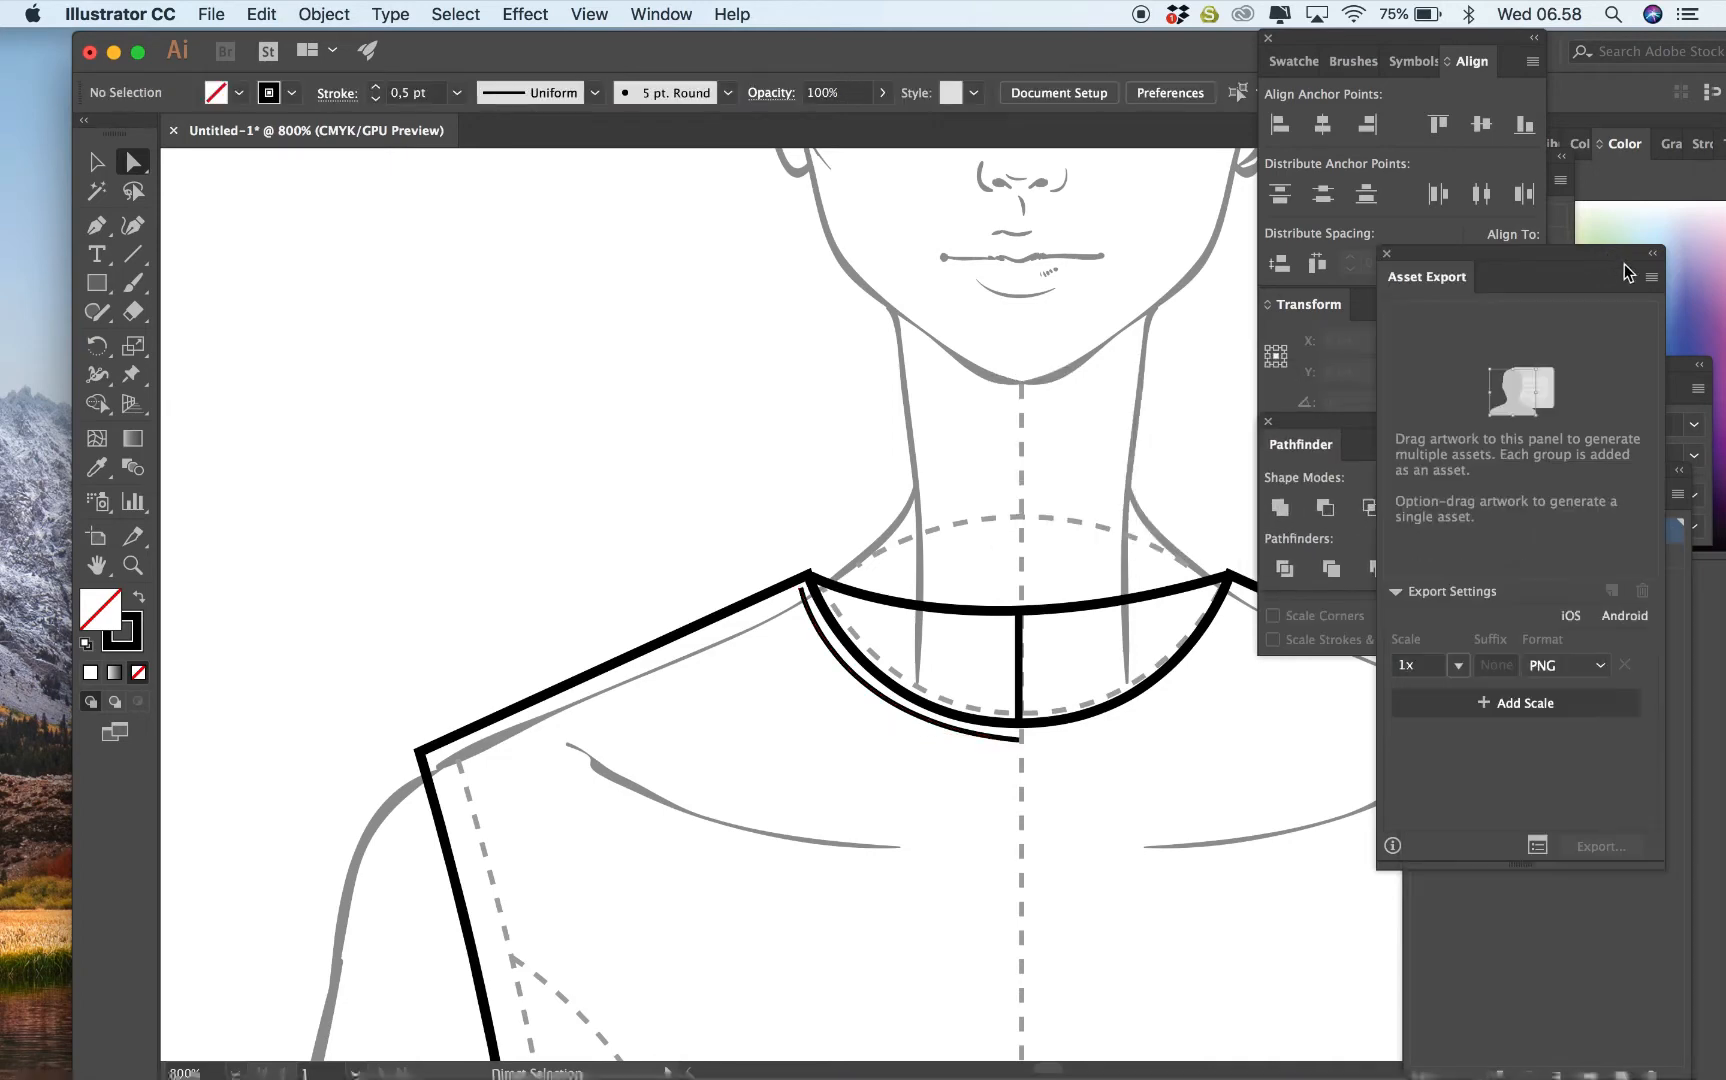
click(1675, 384)
drag(1650, 366, 1529, 366)
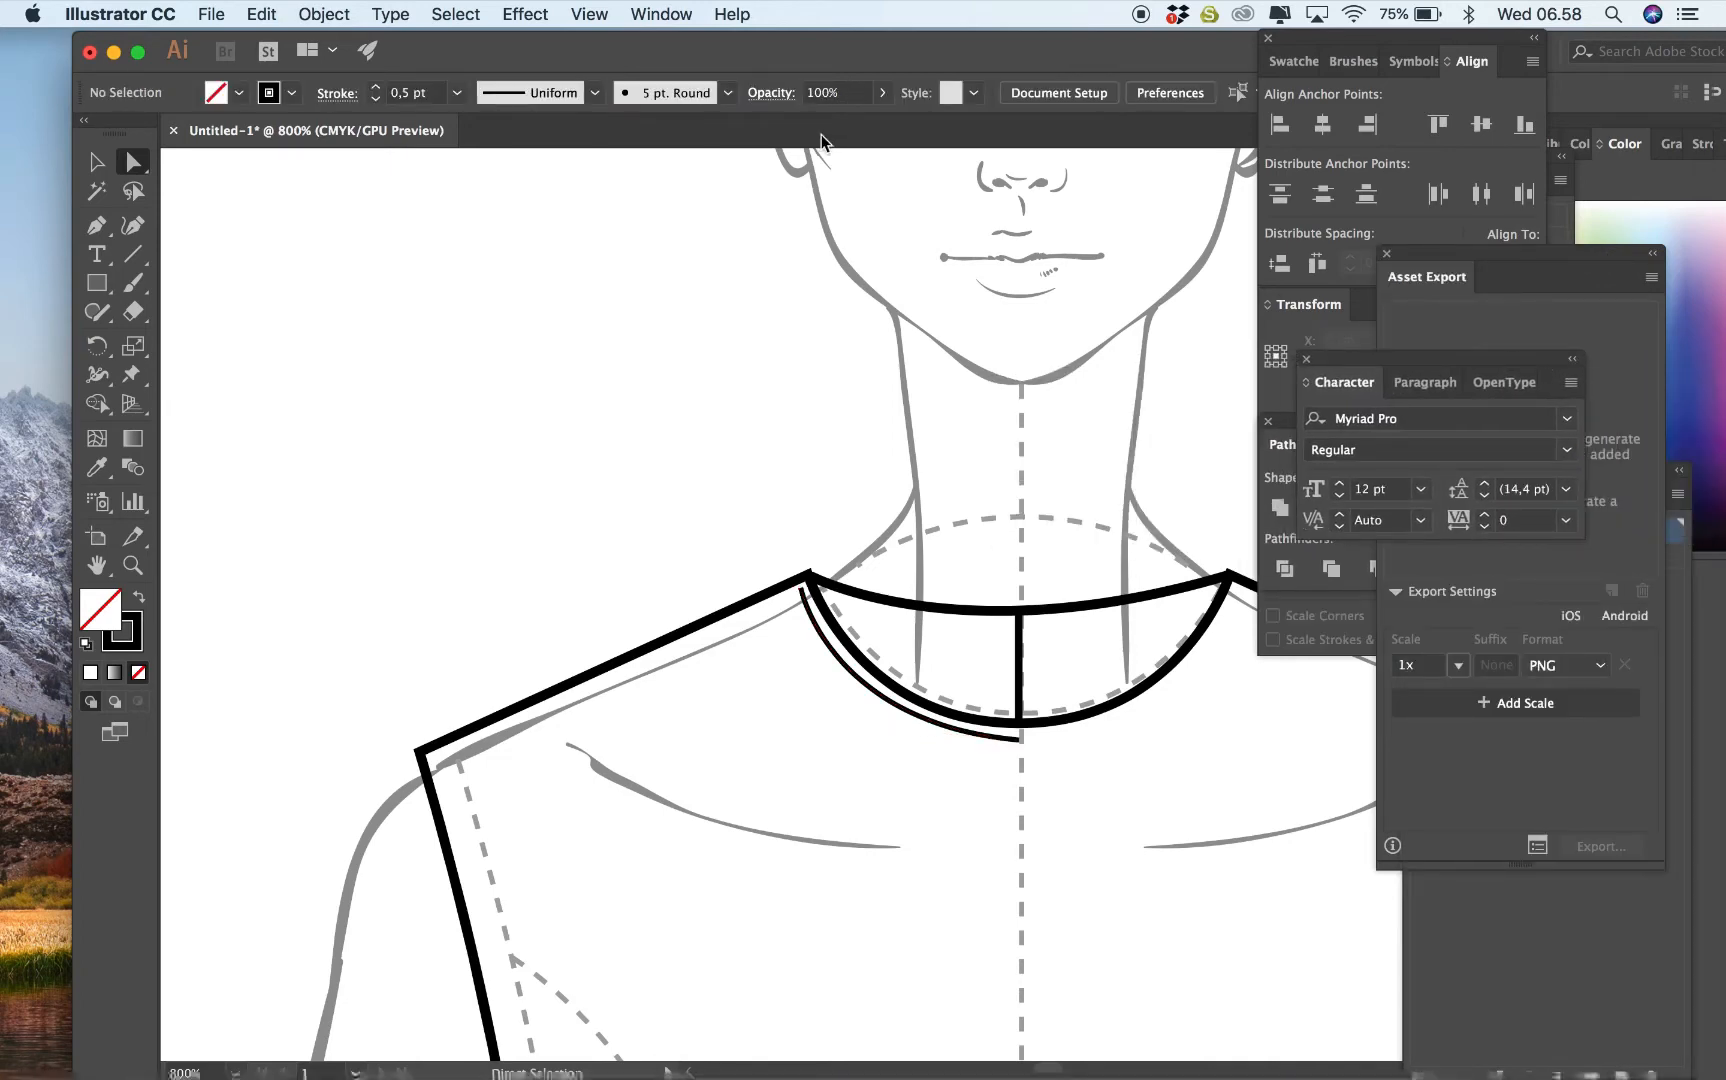
click(323, 14)
mouse_move(507, 22)
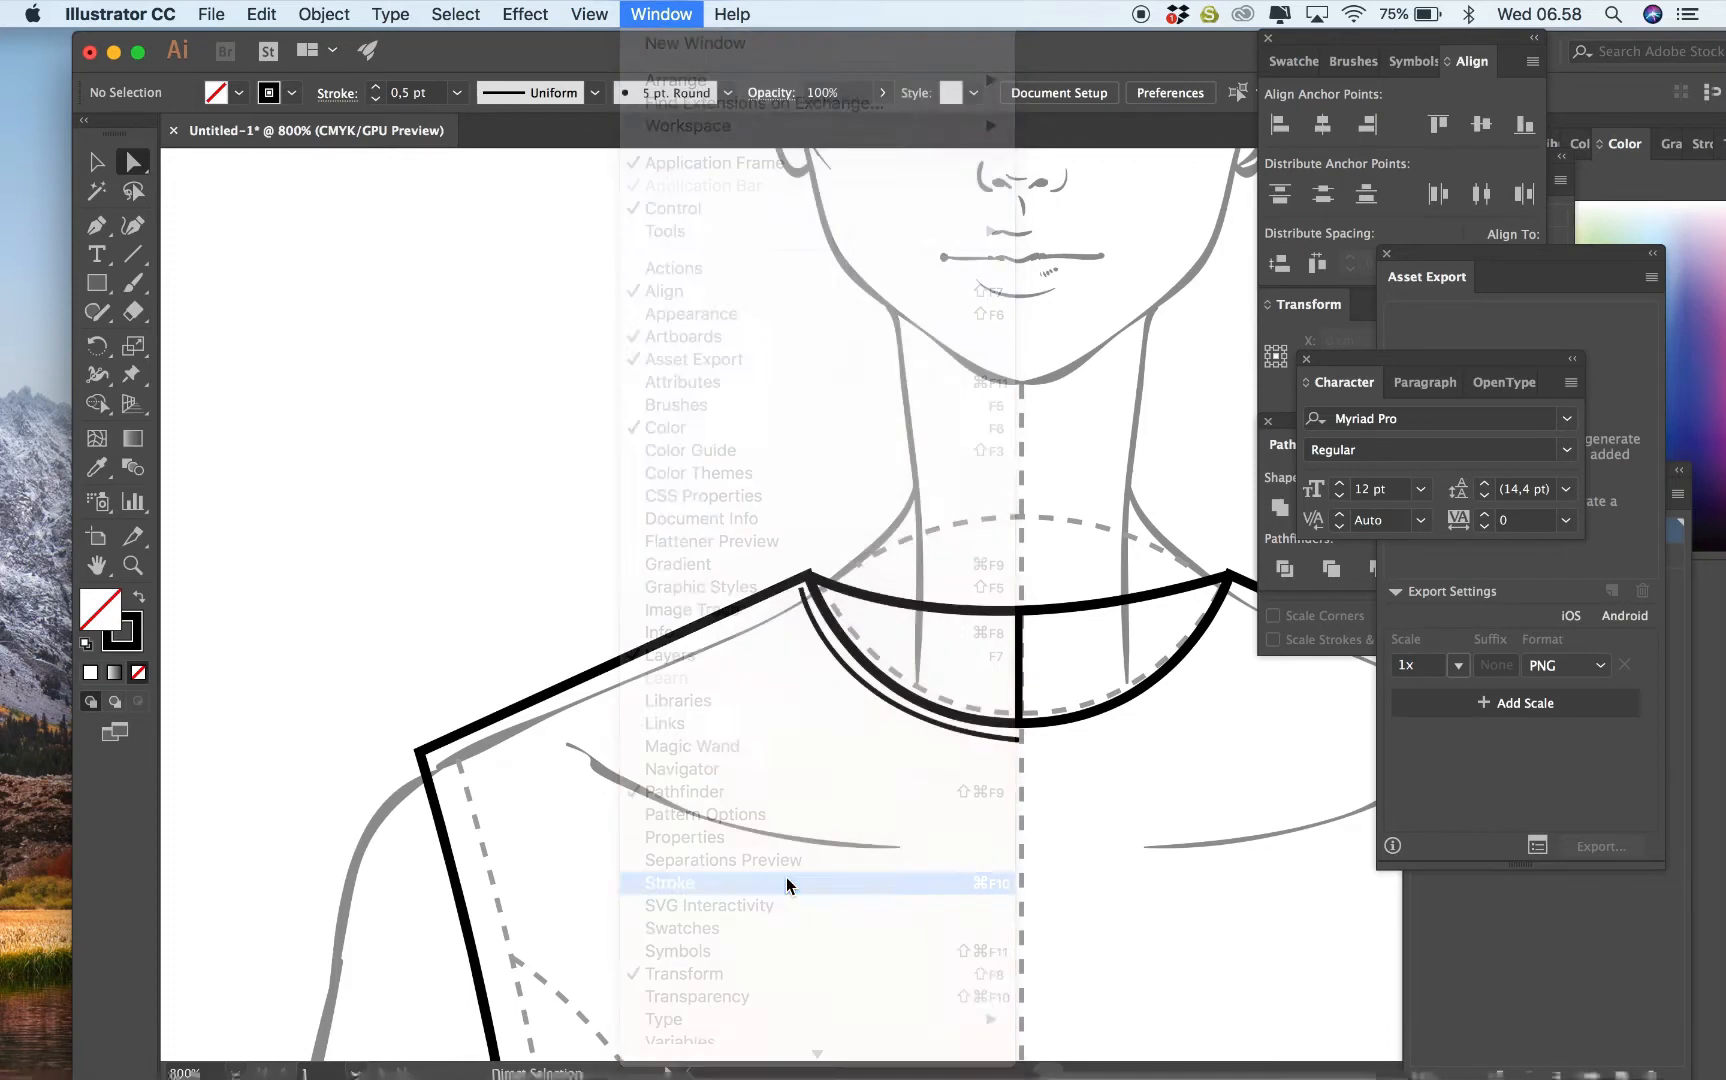
click(789, 883)
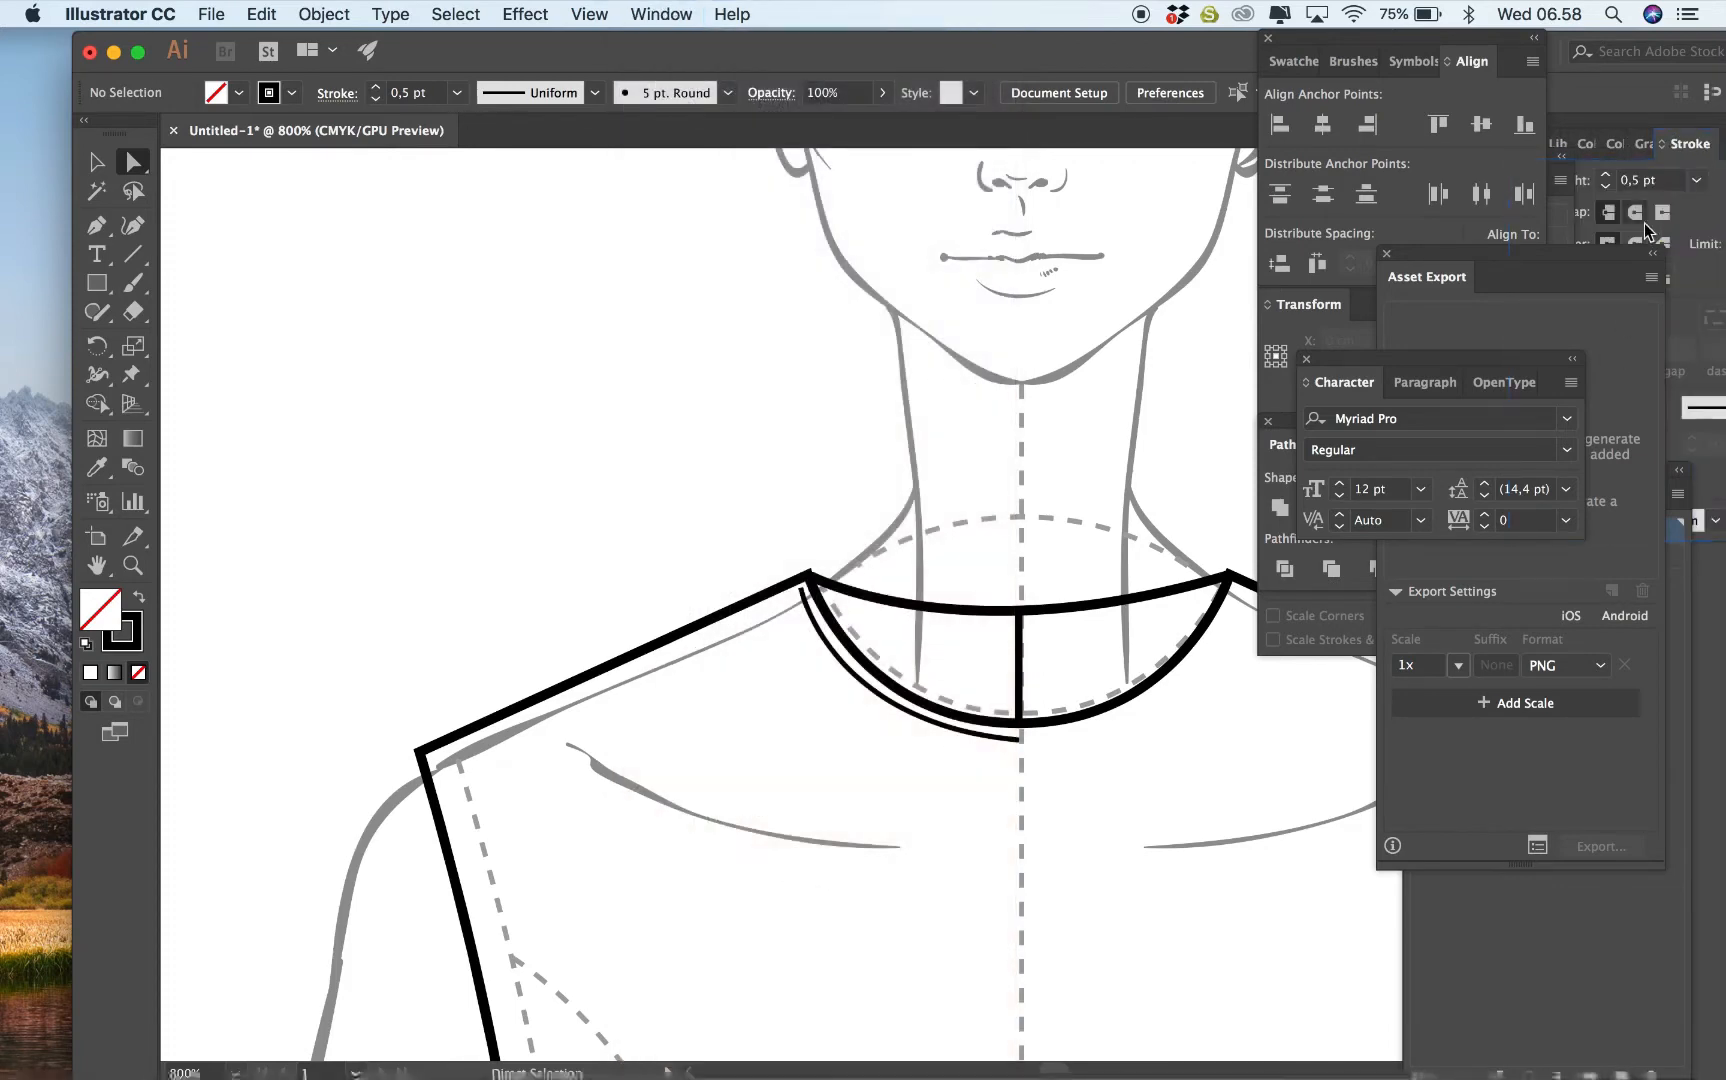
drag(1708, 150, 1170, 280)
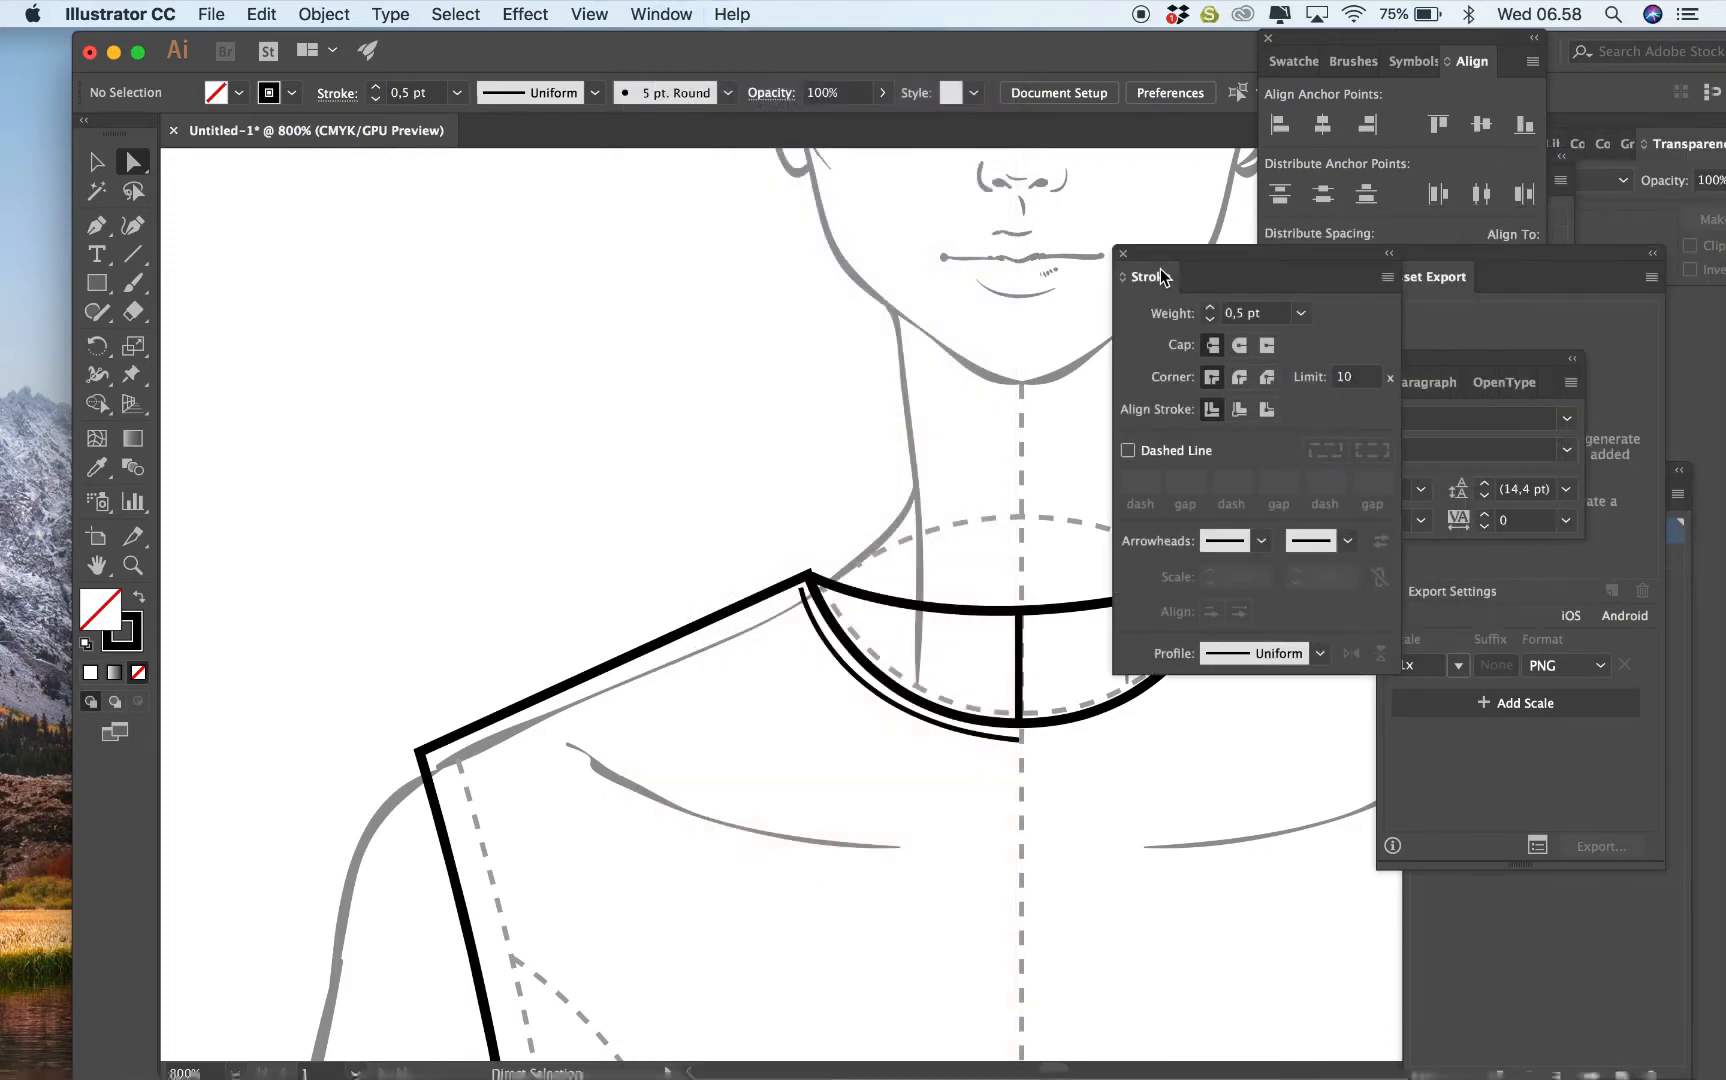
Make the thin curve beside the left front neckline a dashed line with a 2 pt dash and 1 pt gap.
click(96, 161)
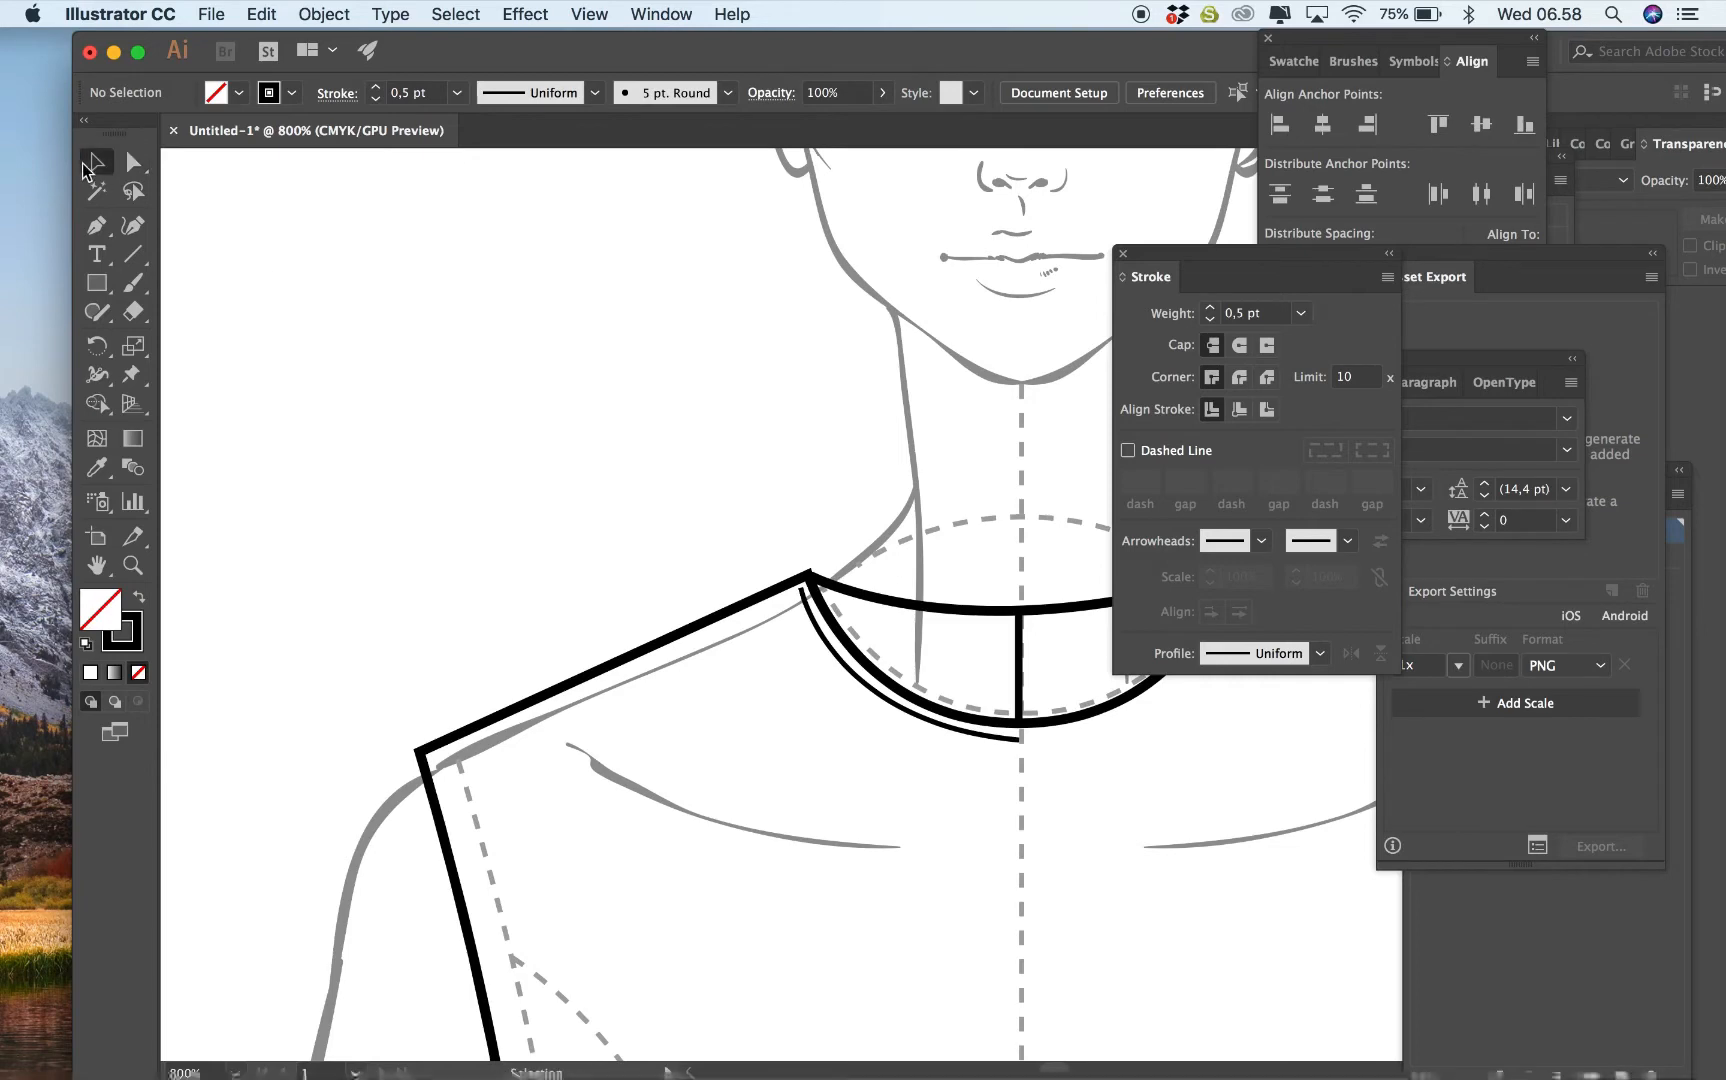
click(836, 684)
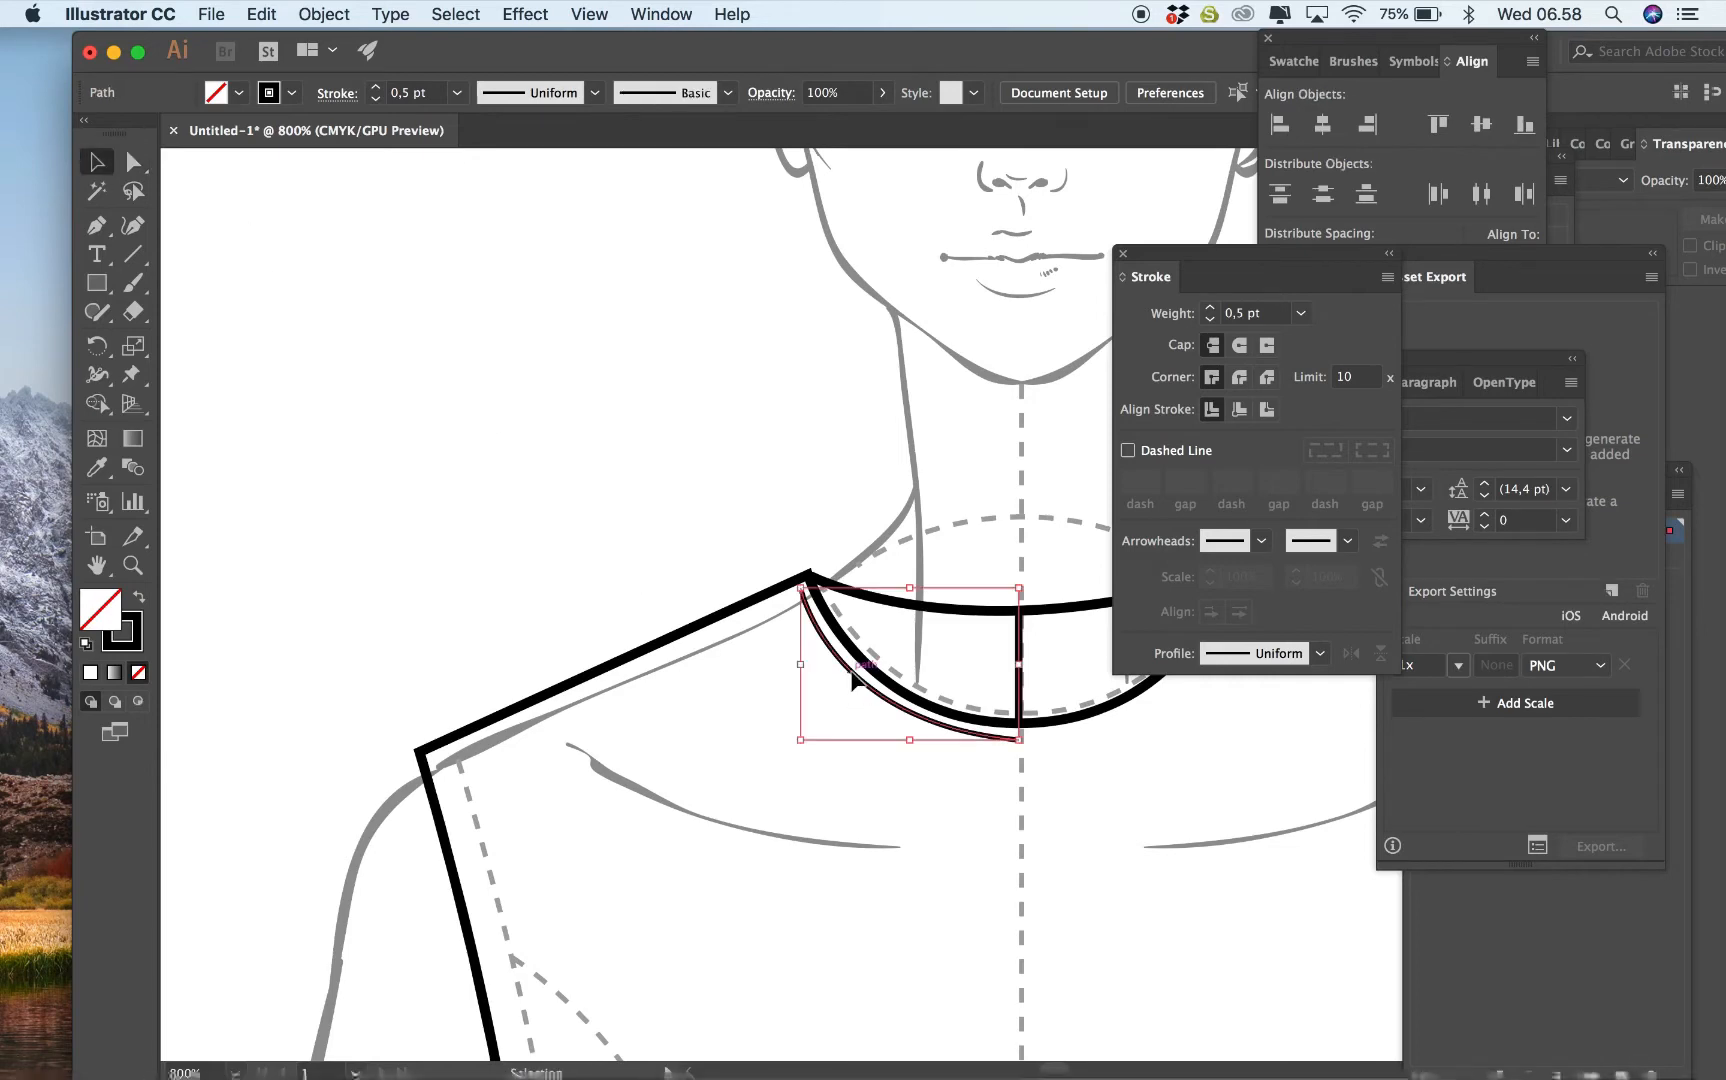
click(1128, 451)
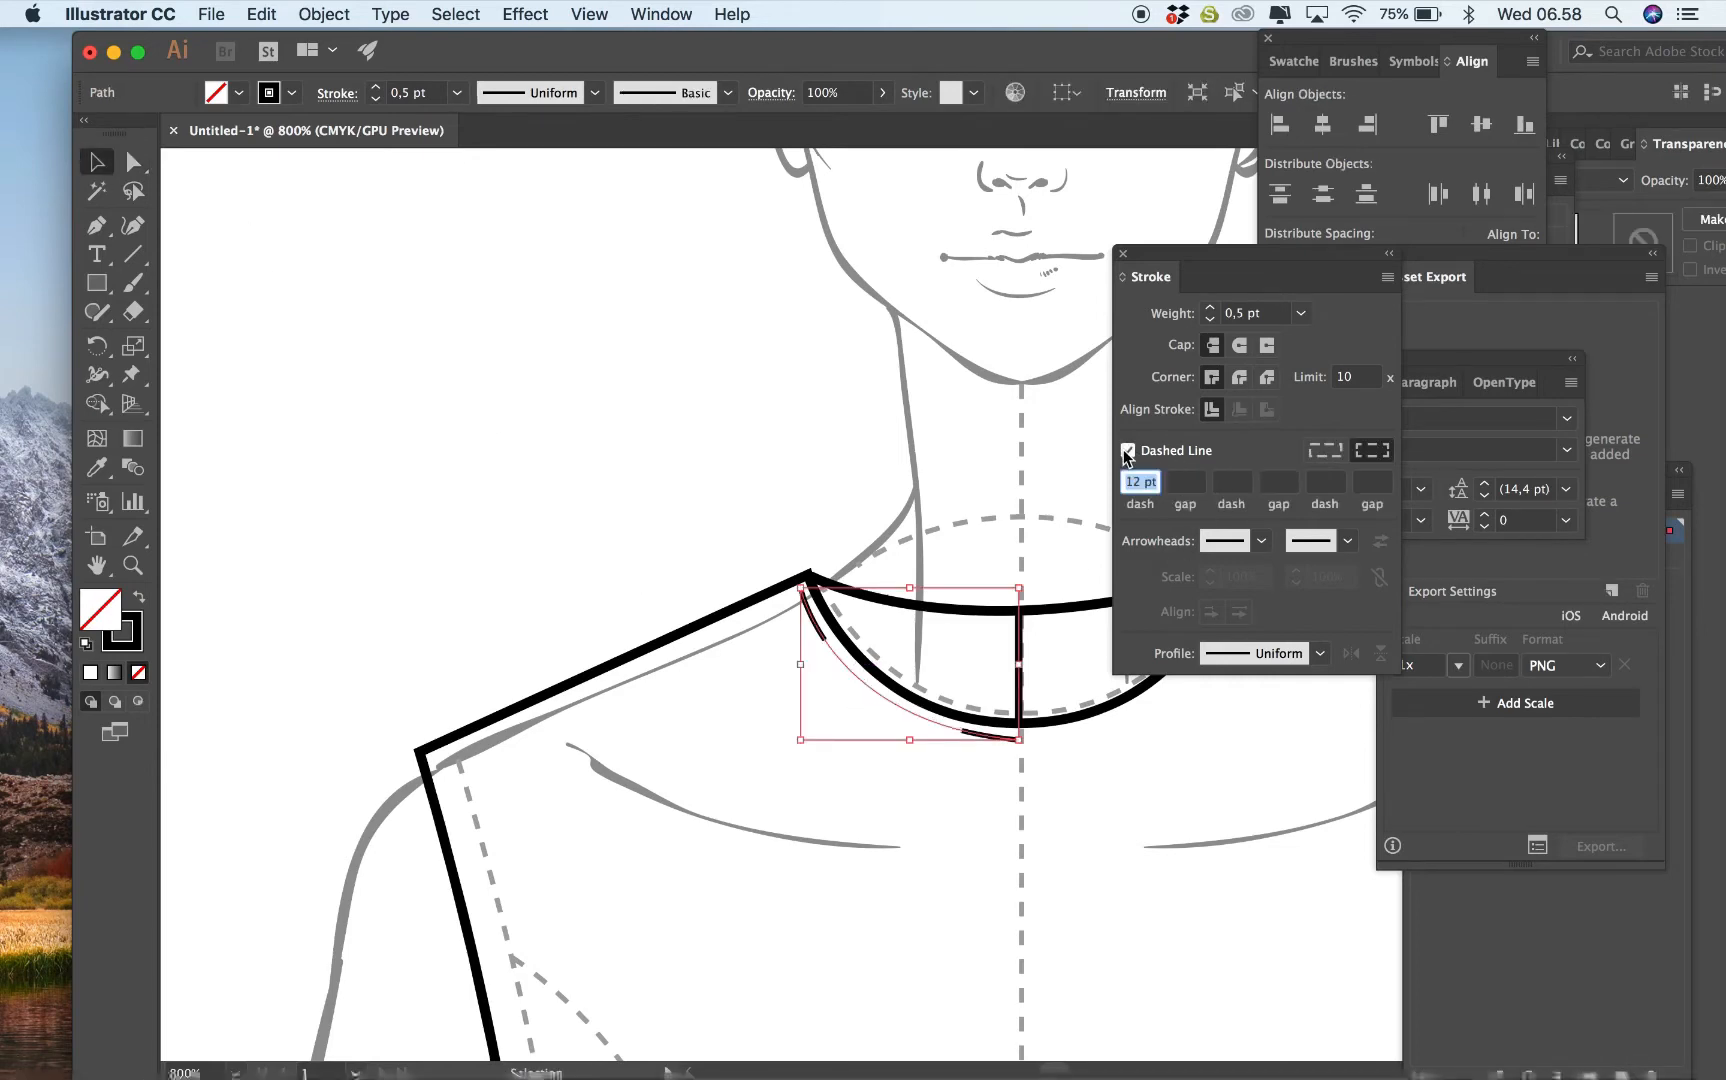
click(1194, 488)
text(1)
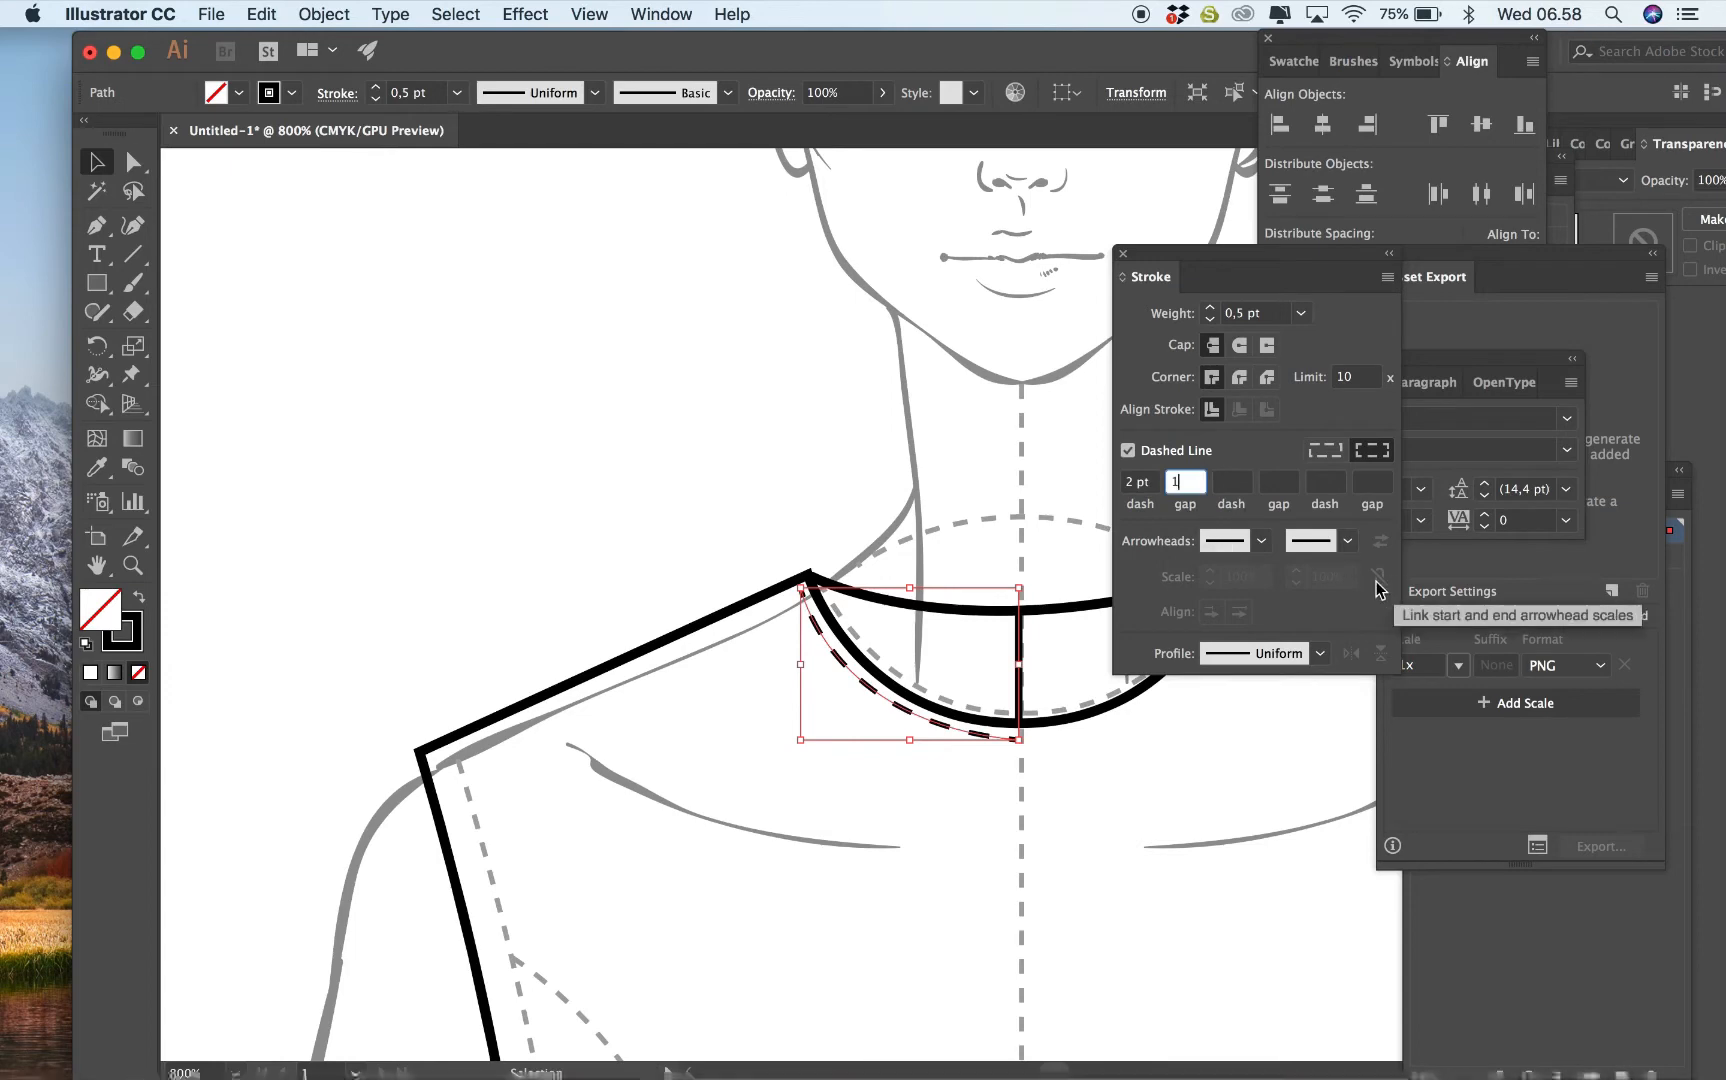
key(Return)
click(825, 886)
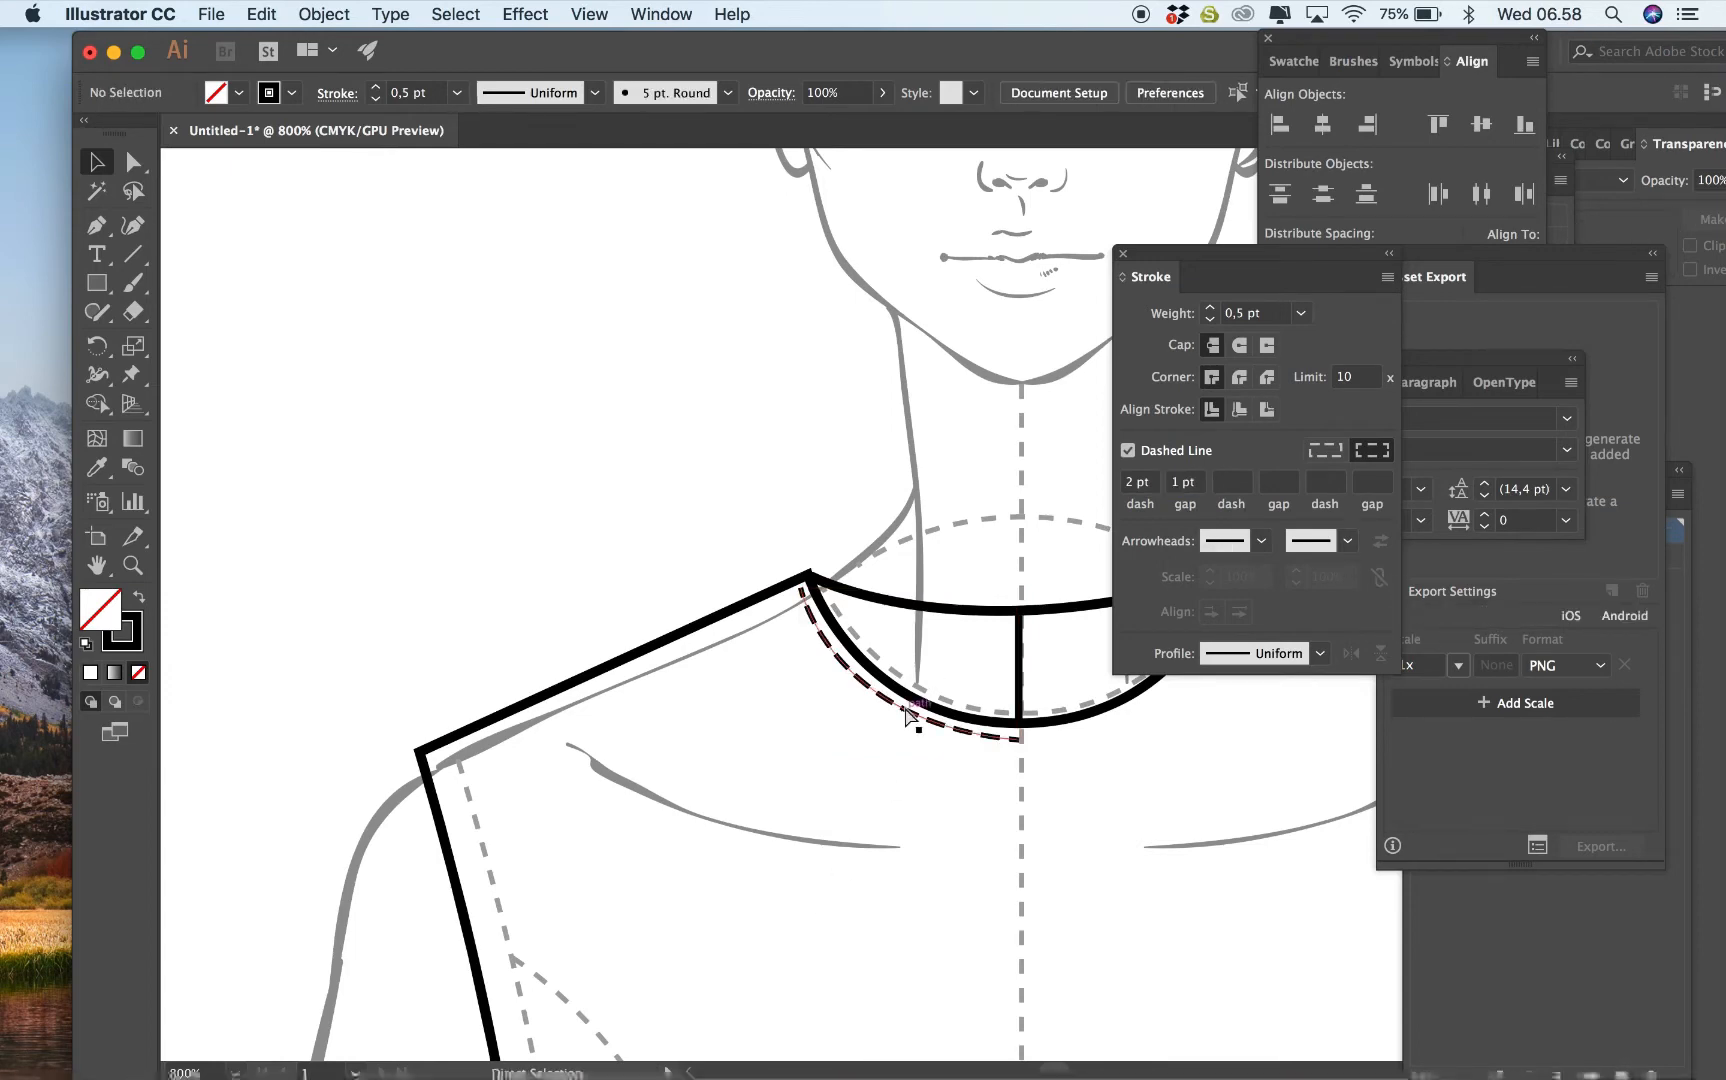
Mirror a copy of the dashed neckline stitching across the vertical axis onto the right half of the neckline.
key(super+minus)
key(super+minus)
click(865, 663)
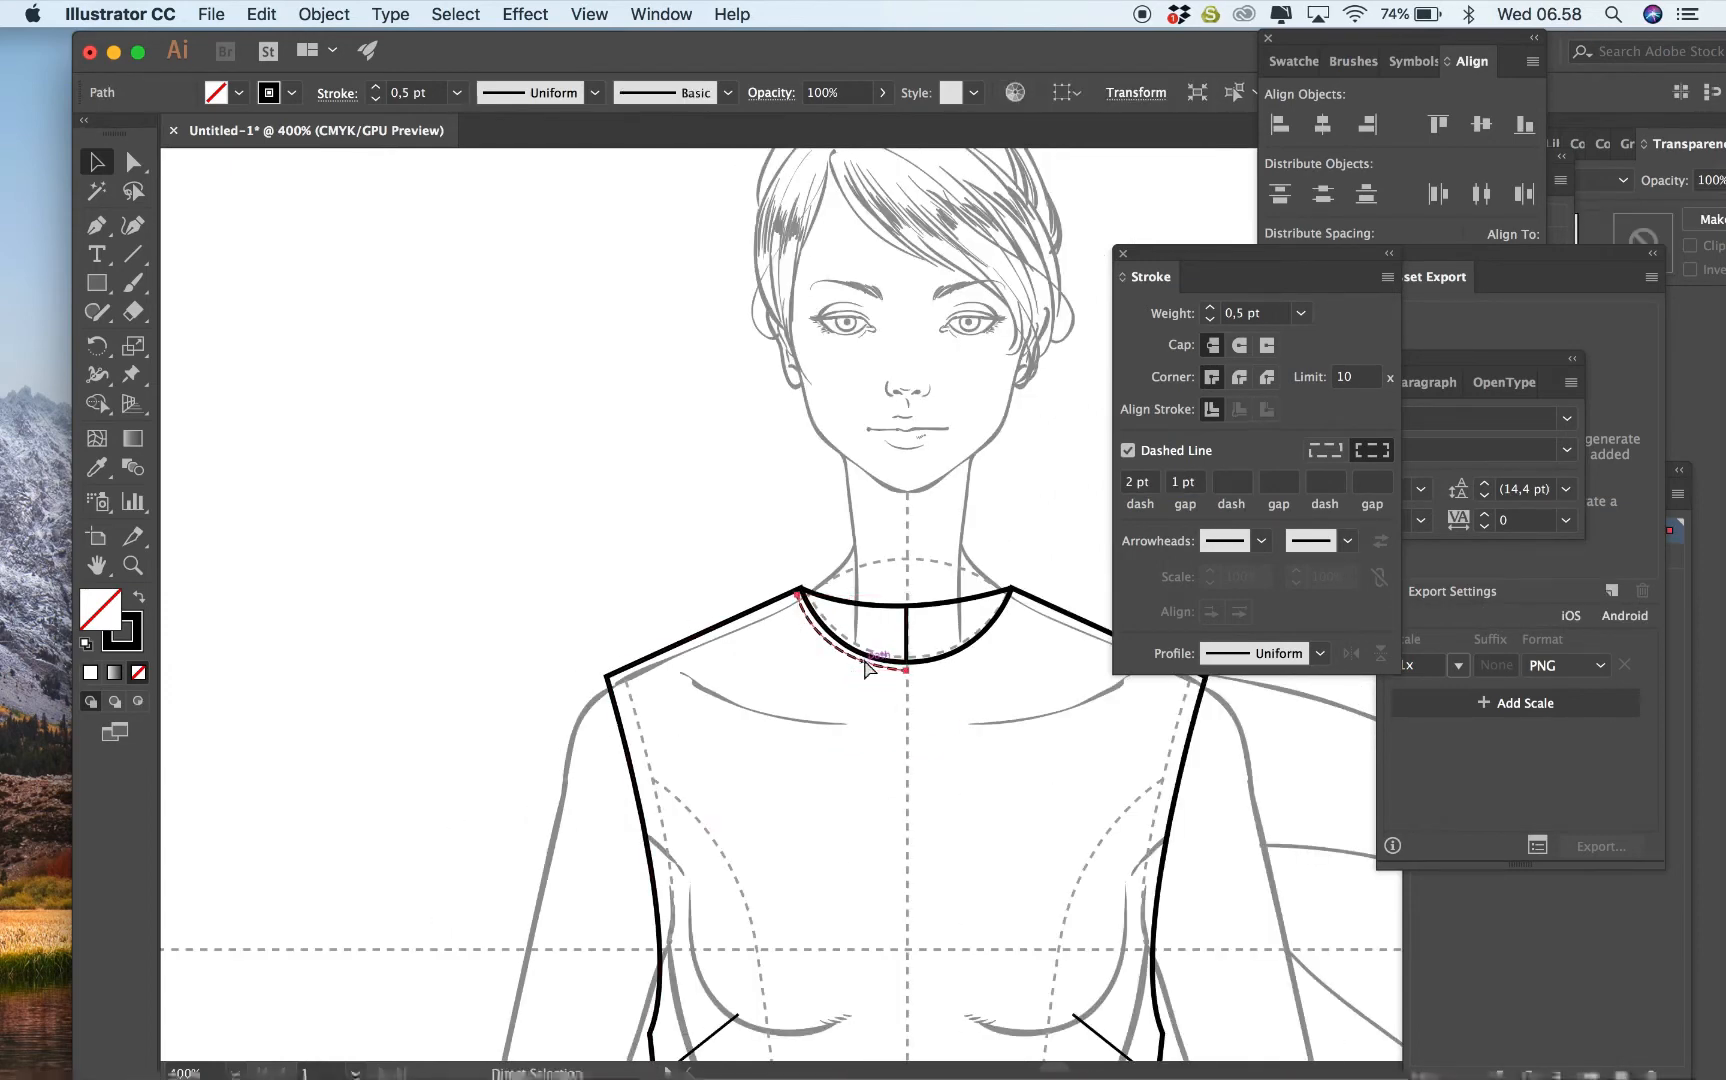
right_click(865, 663)
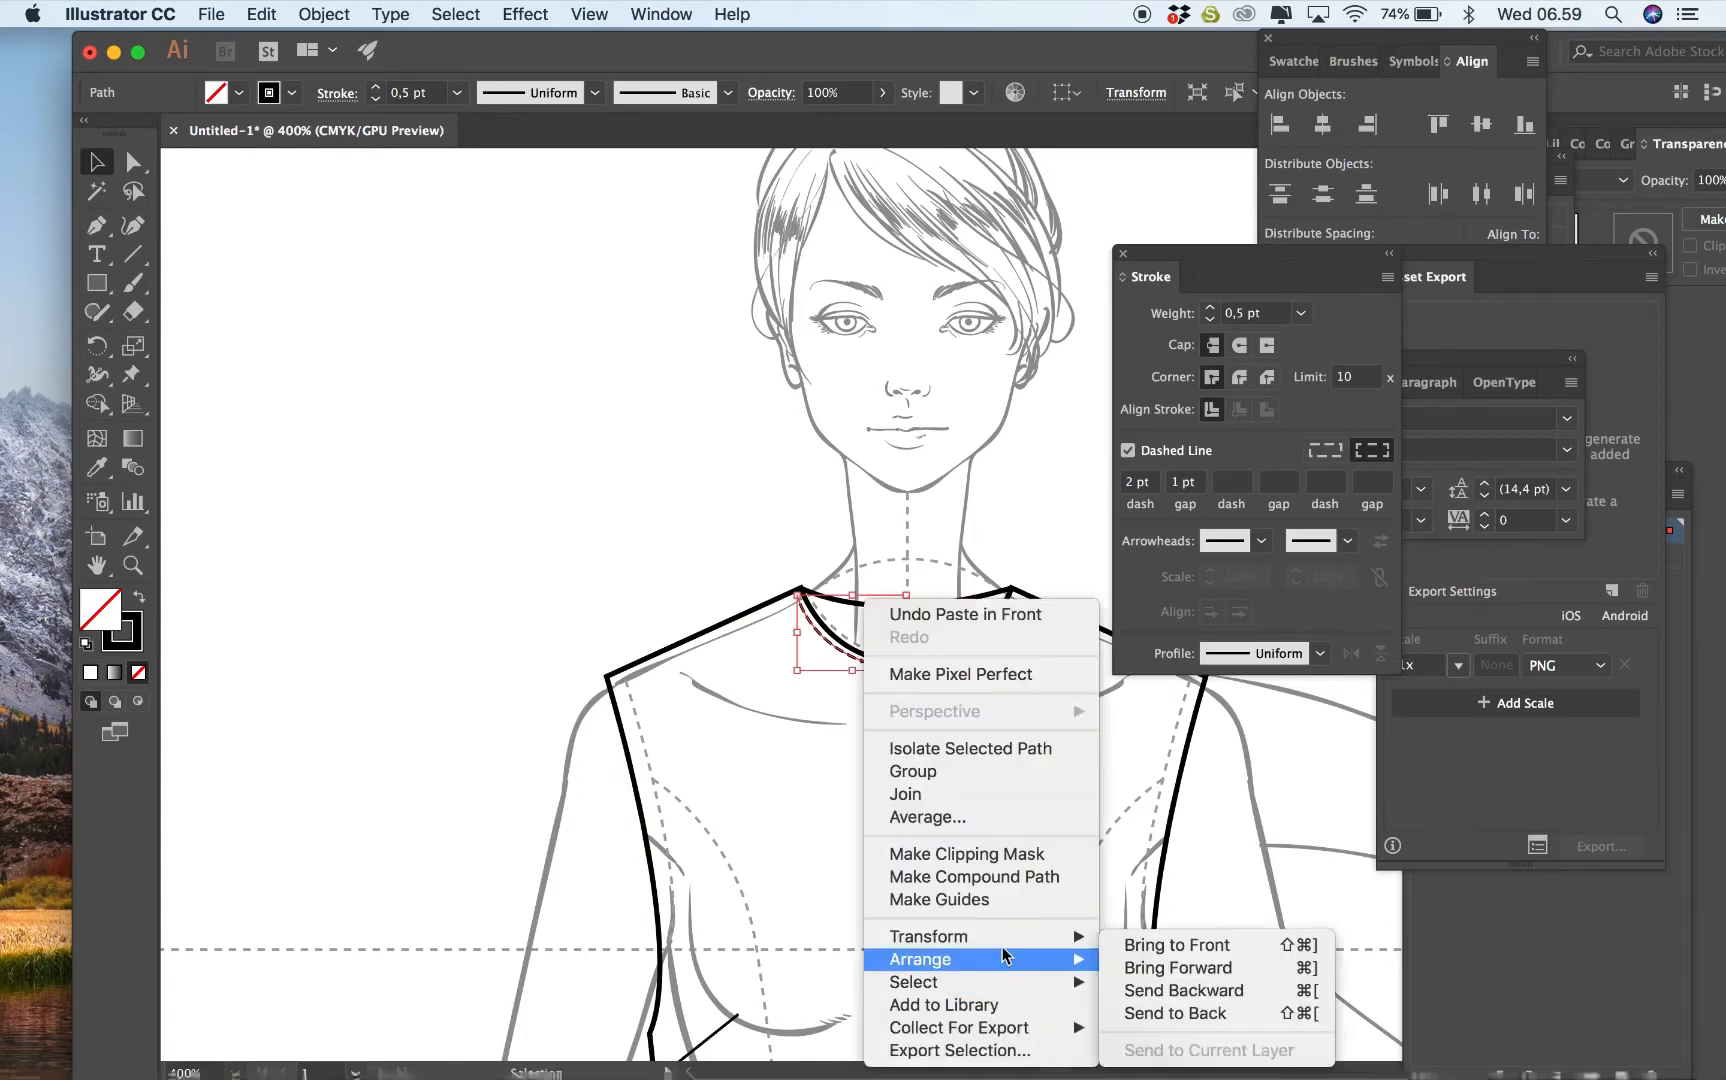
mouse_move(928, 936)
click(1150, 945)
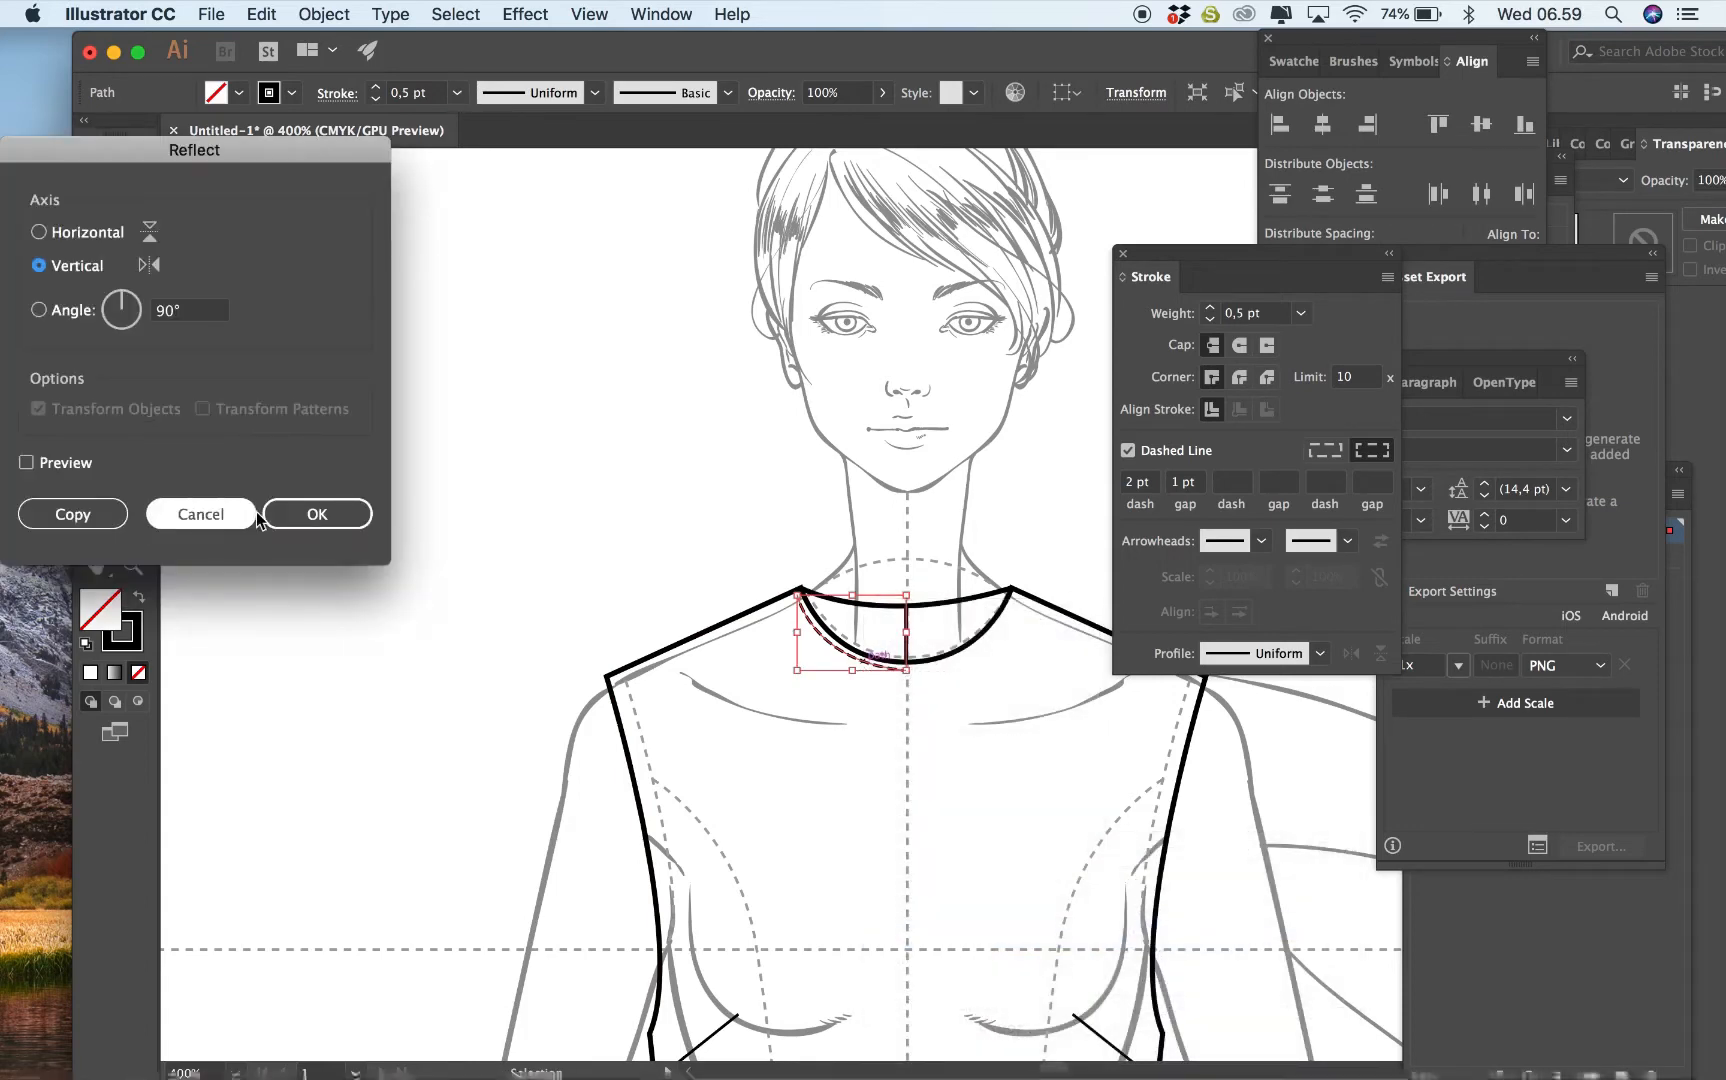
click(317, 513)
drag(883, 637, 994, 638)
click(1042, 771)
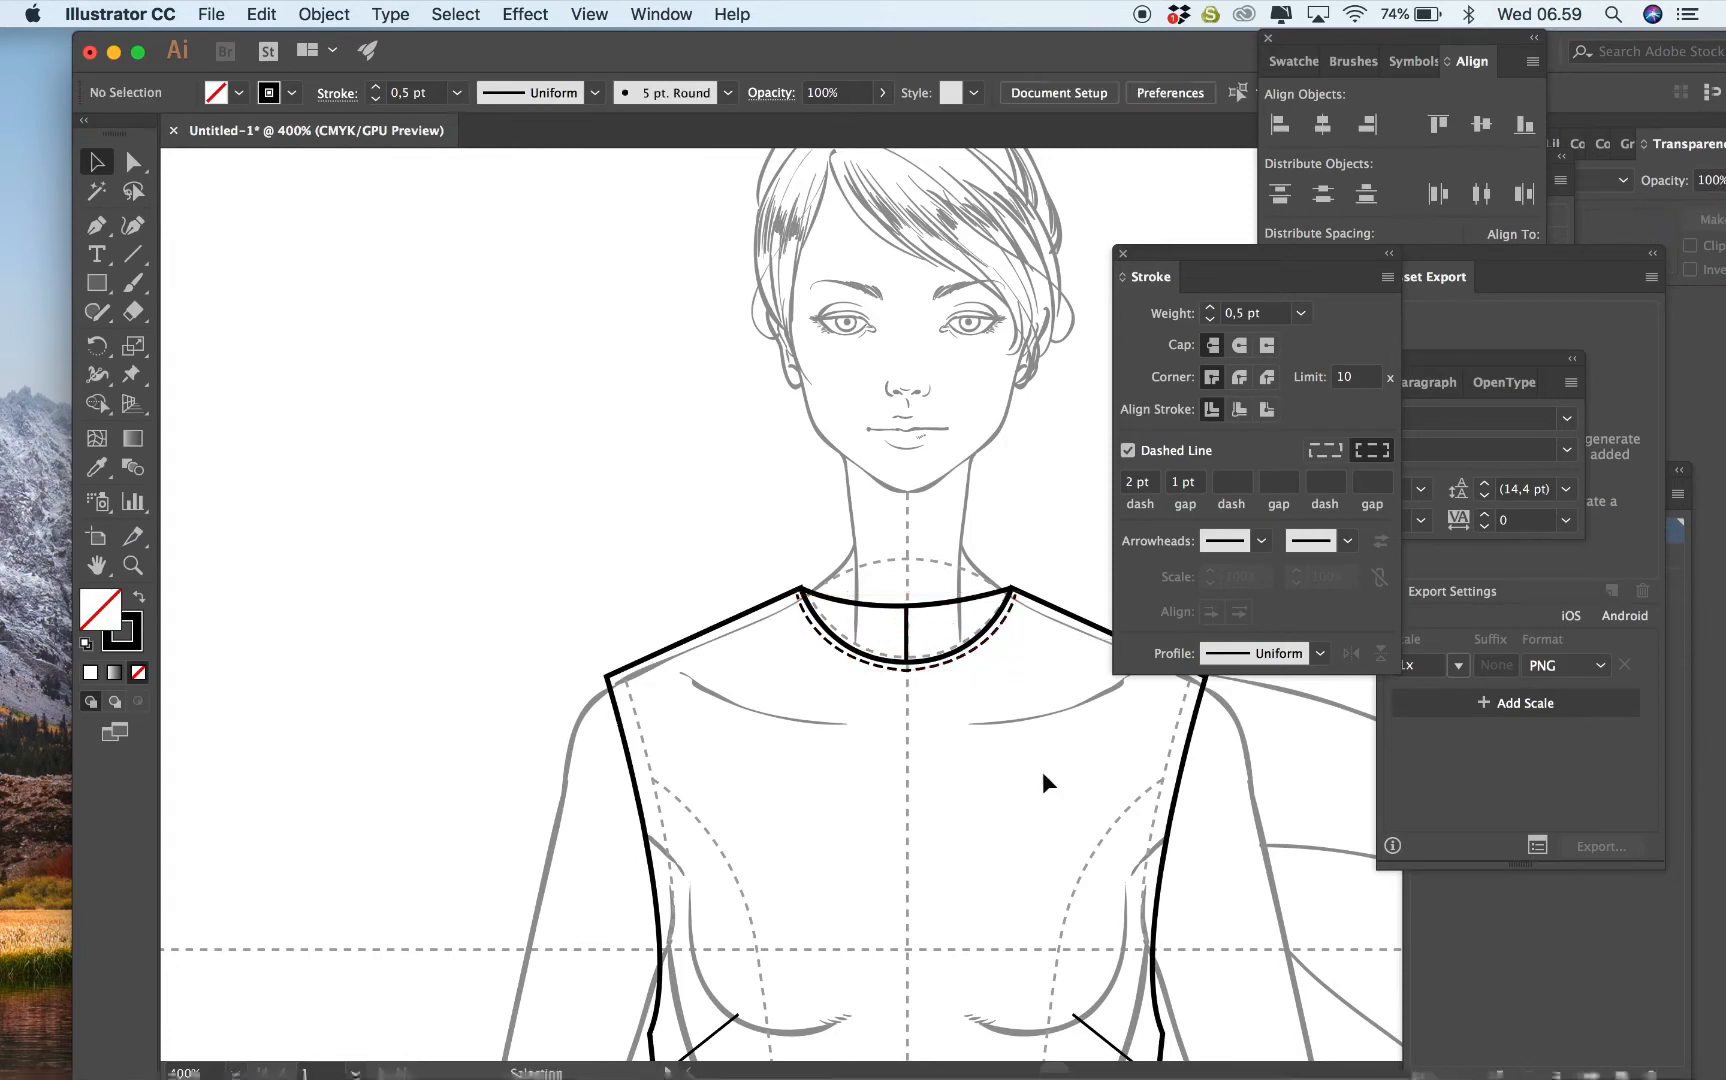
Draw a dashed 0.5 pt Pen curve just above the hem, from the left side seam to the center line.
key(super+minus)
scroll(1042, 771, down, 8)
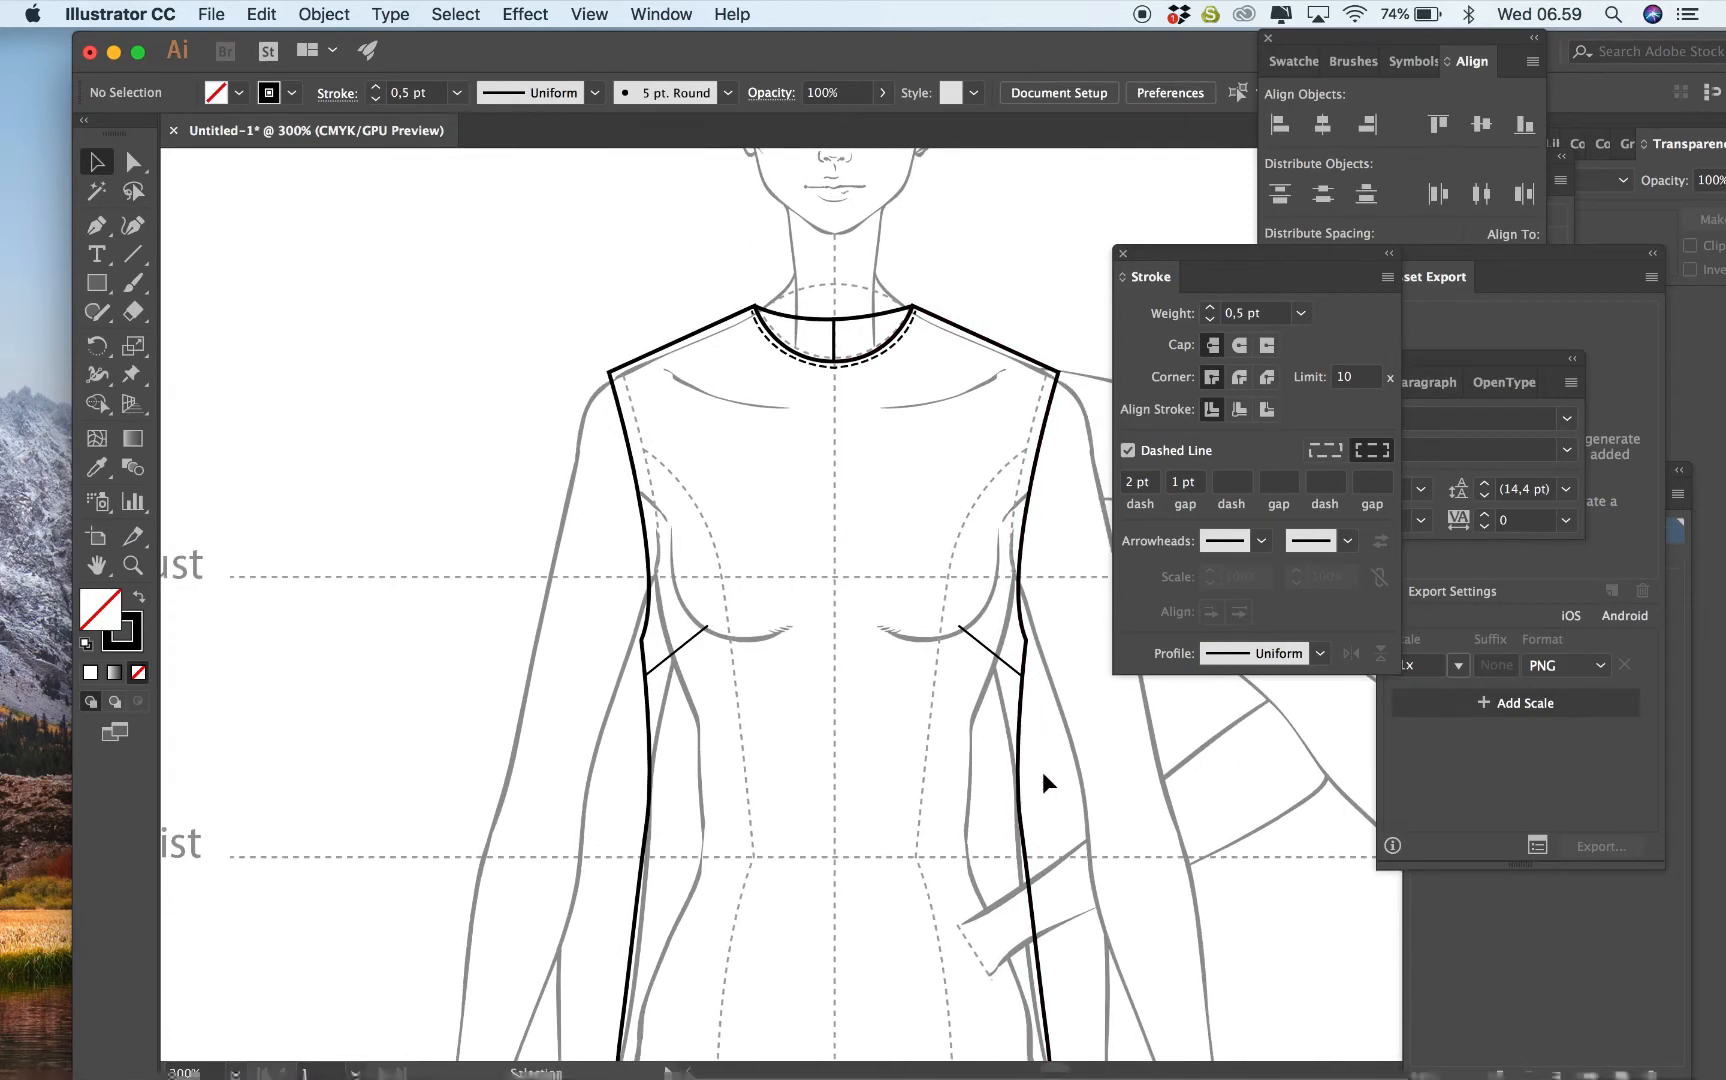
scroll(1042, 771, down, 2)
scroll(1042, 771, down, 6)
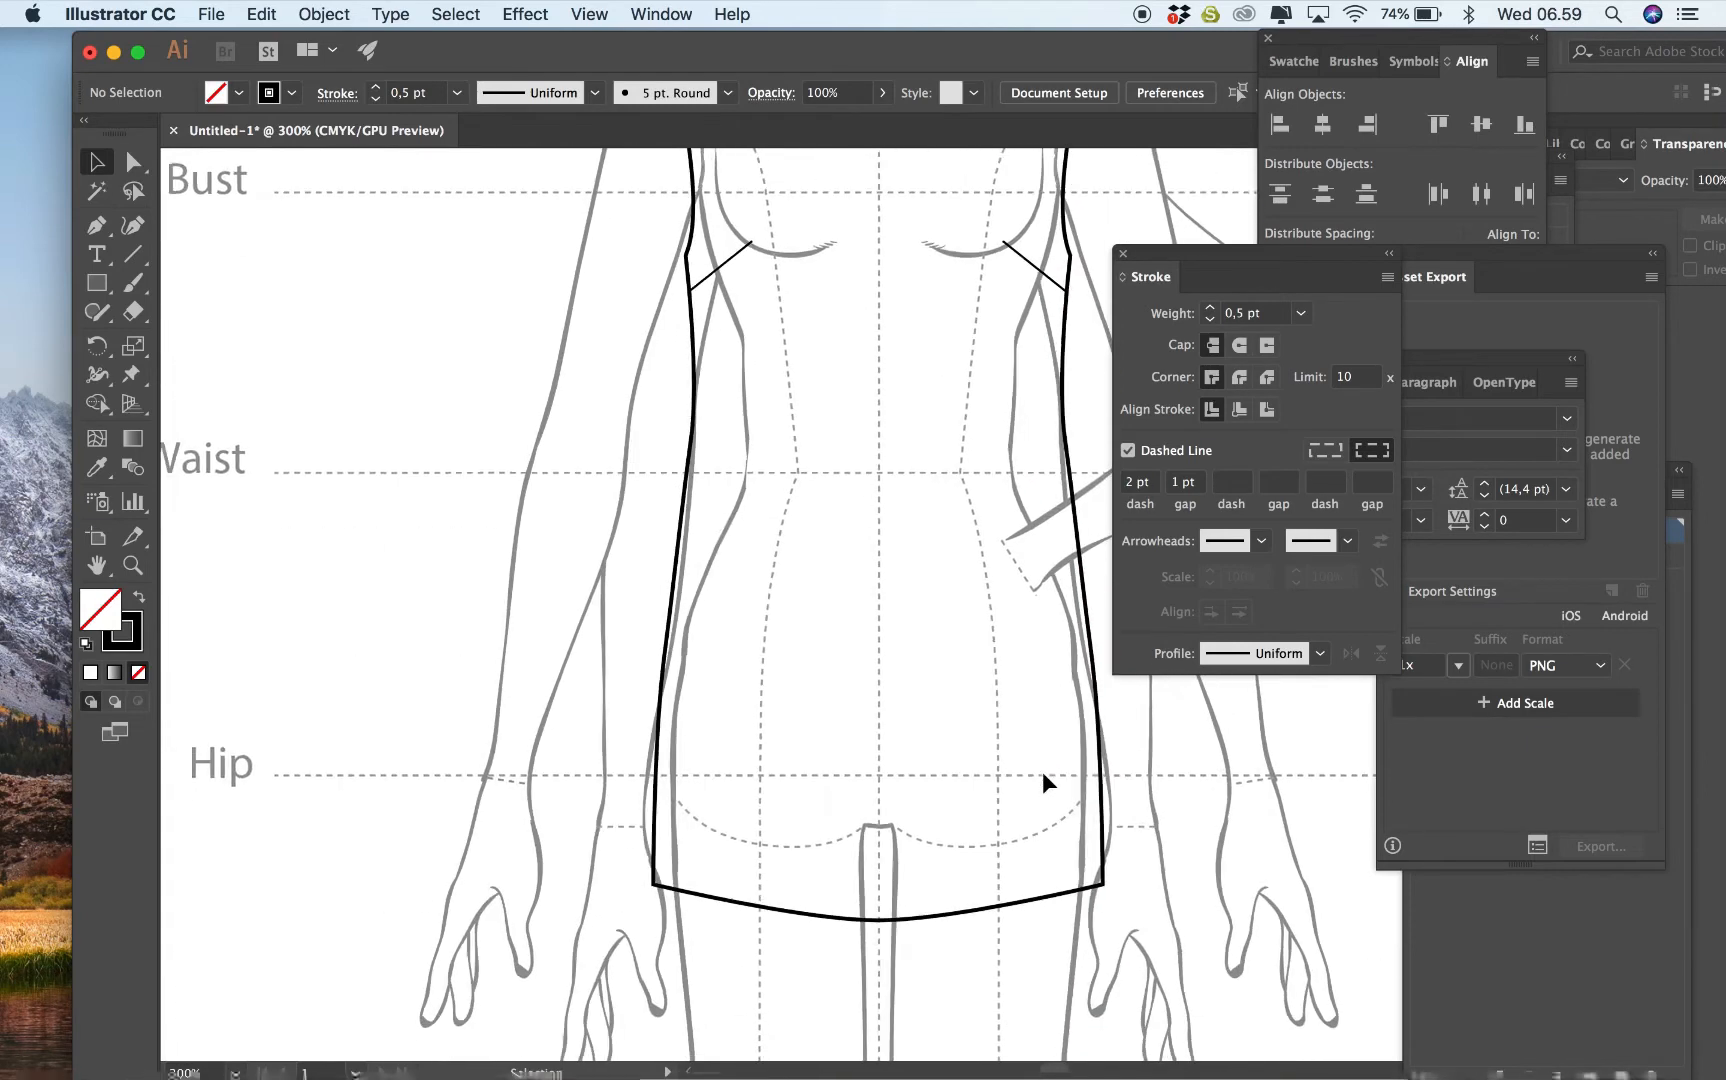
click(96, 225)
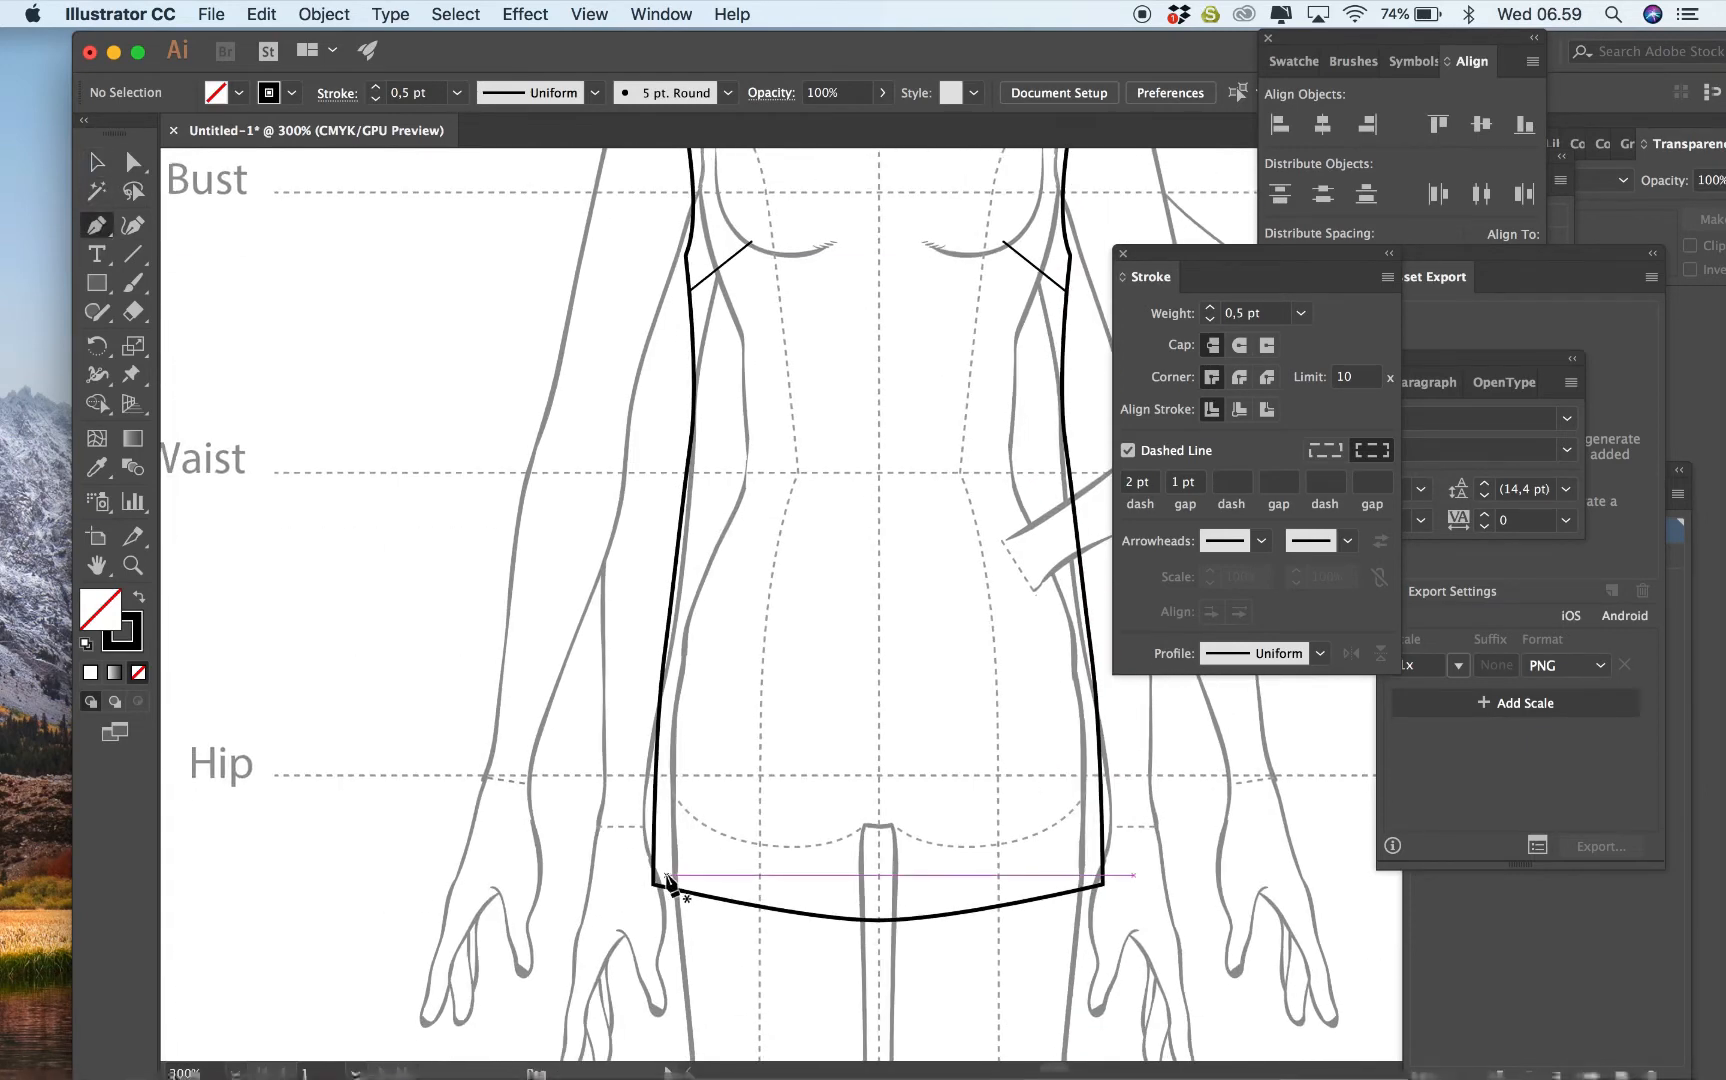
key(super+equal)
scroll(663, 886, down, 4)
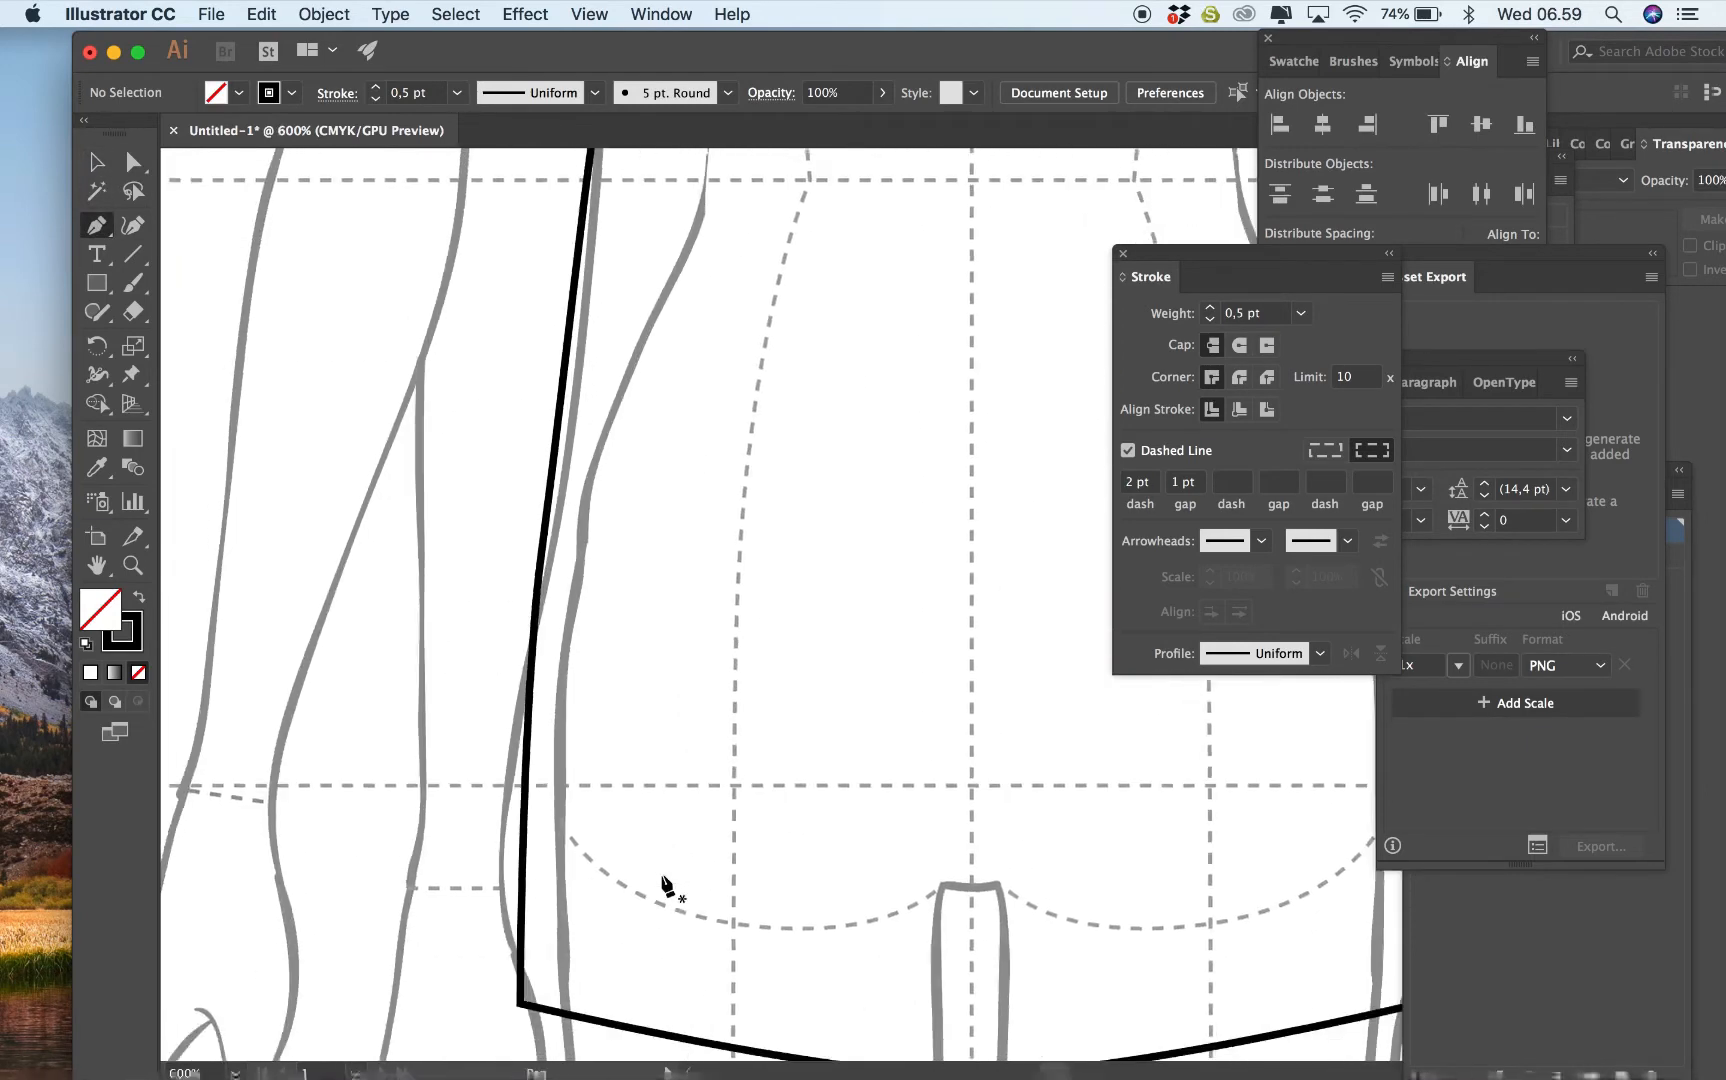
click(546, 866)
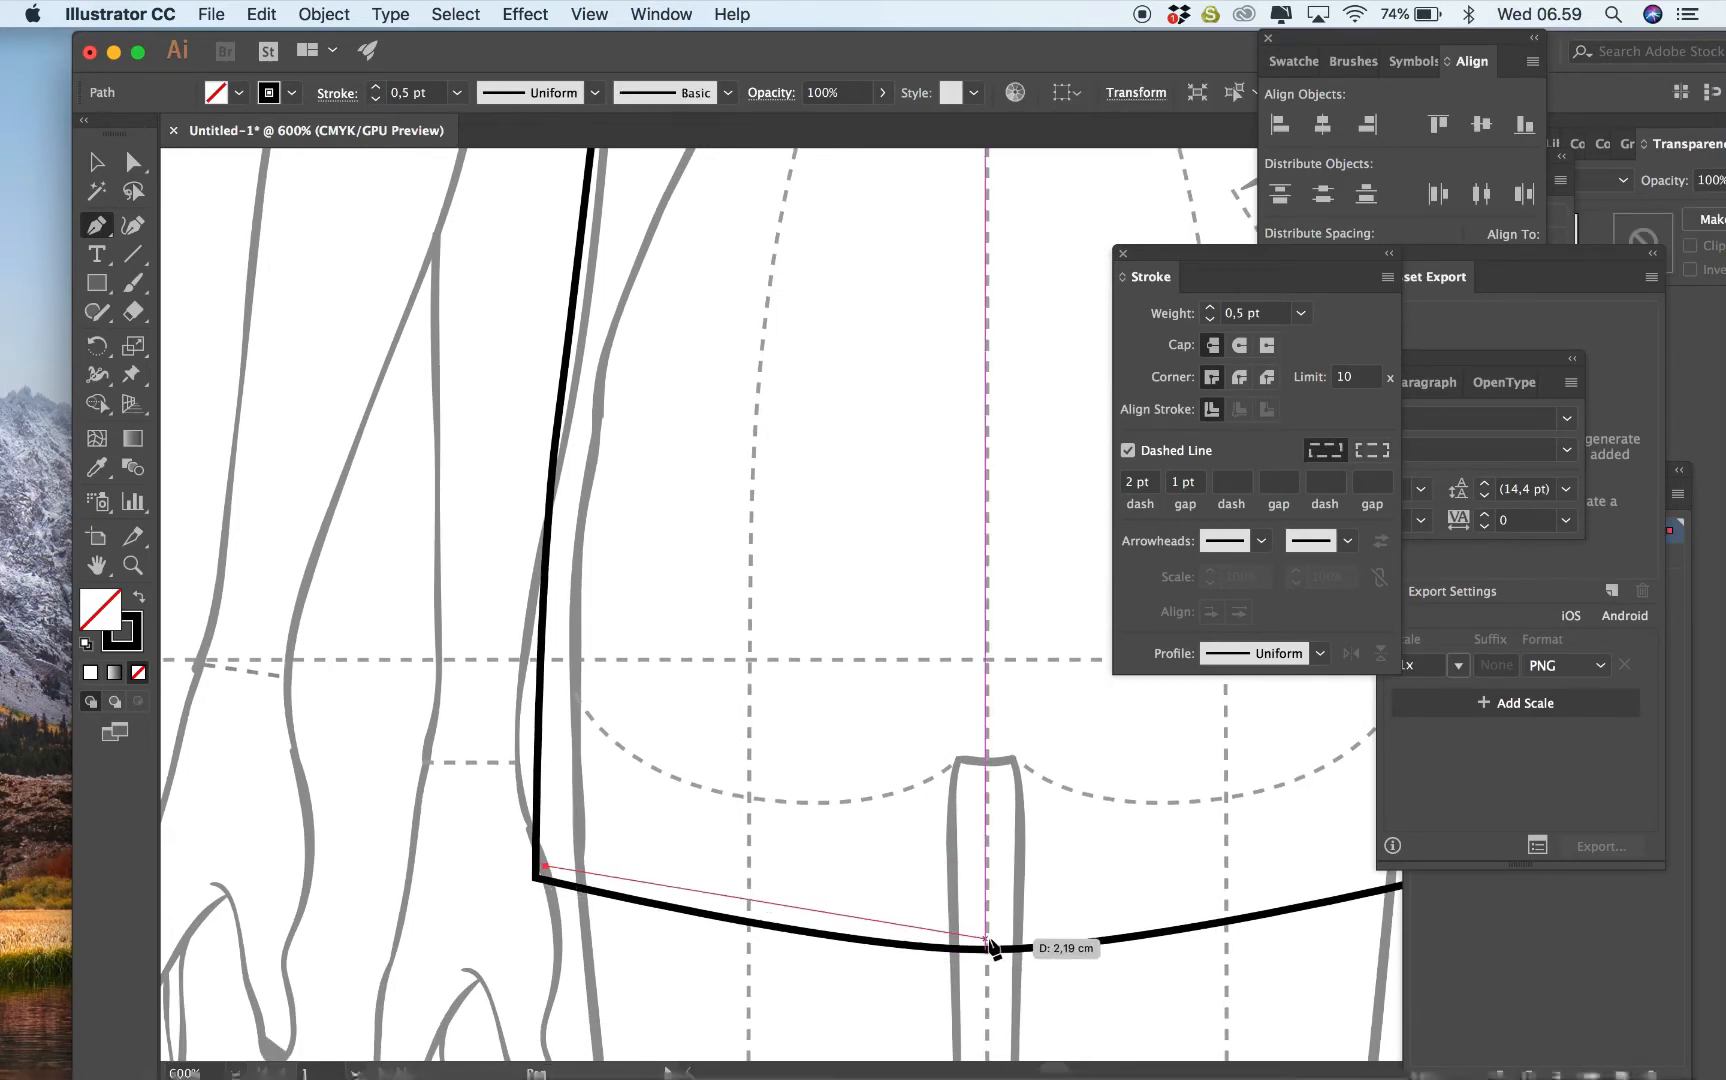
drag(987, 940, 1165, 942)
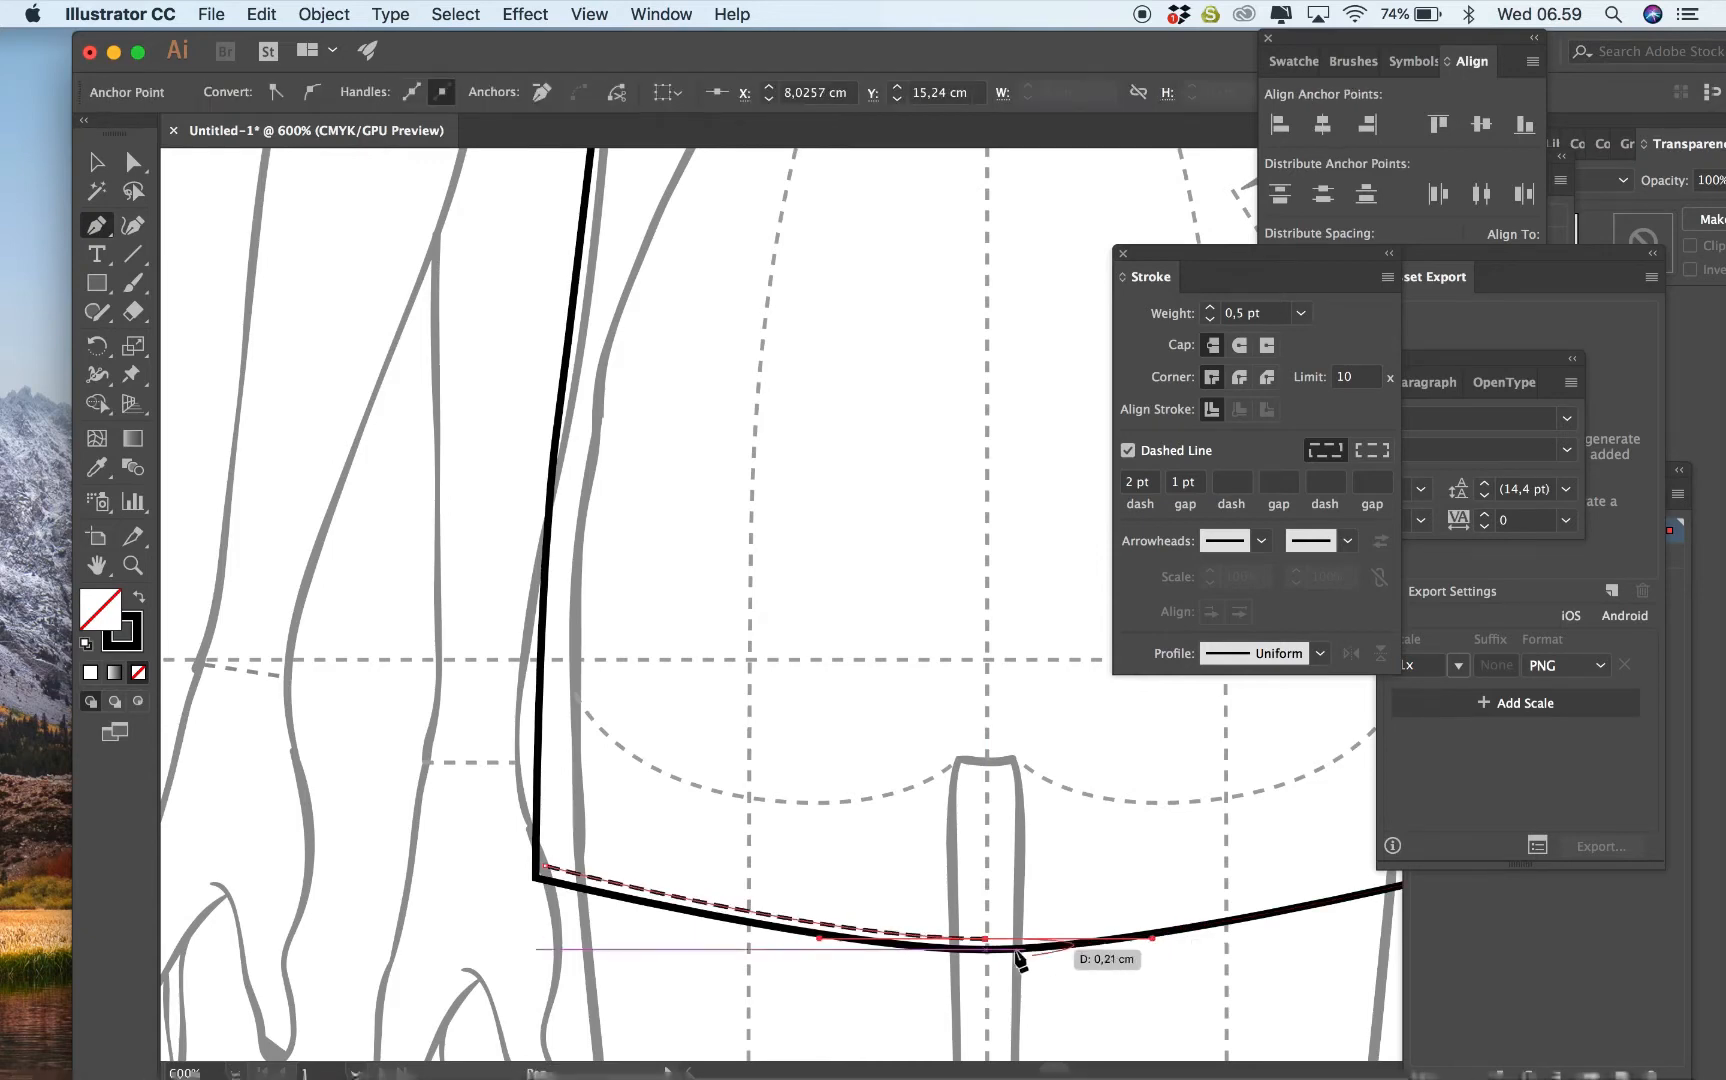
click(987, 939)
Extend the dashed hem stitching from the center line to the right side seam, curving it parallel to the hem.
scroll(990, 945, left, 6)
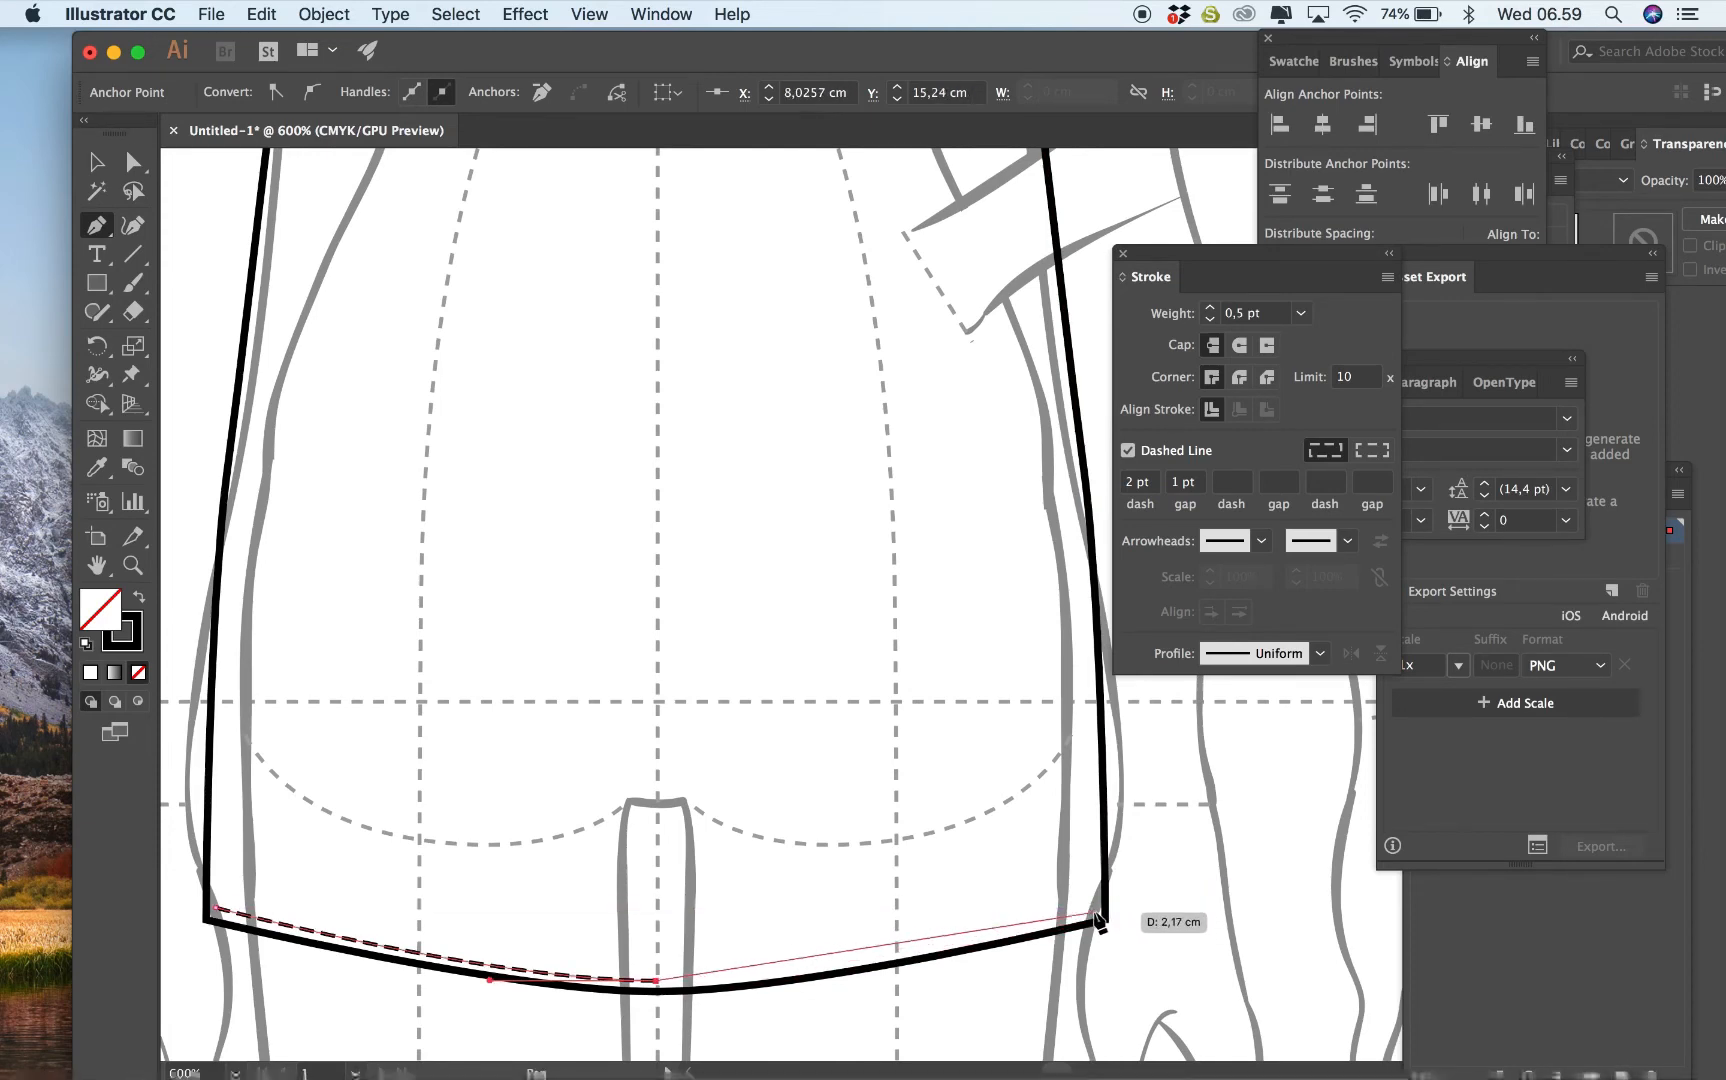
drag(1097, 917, 1349, 845)
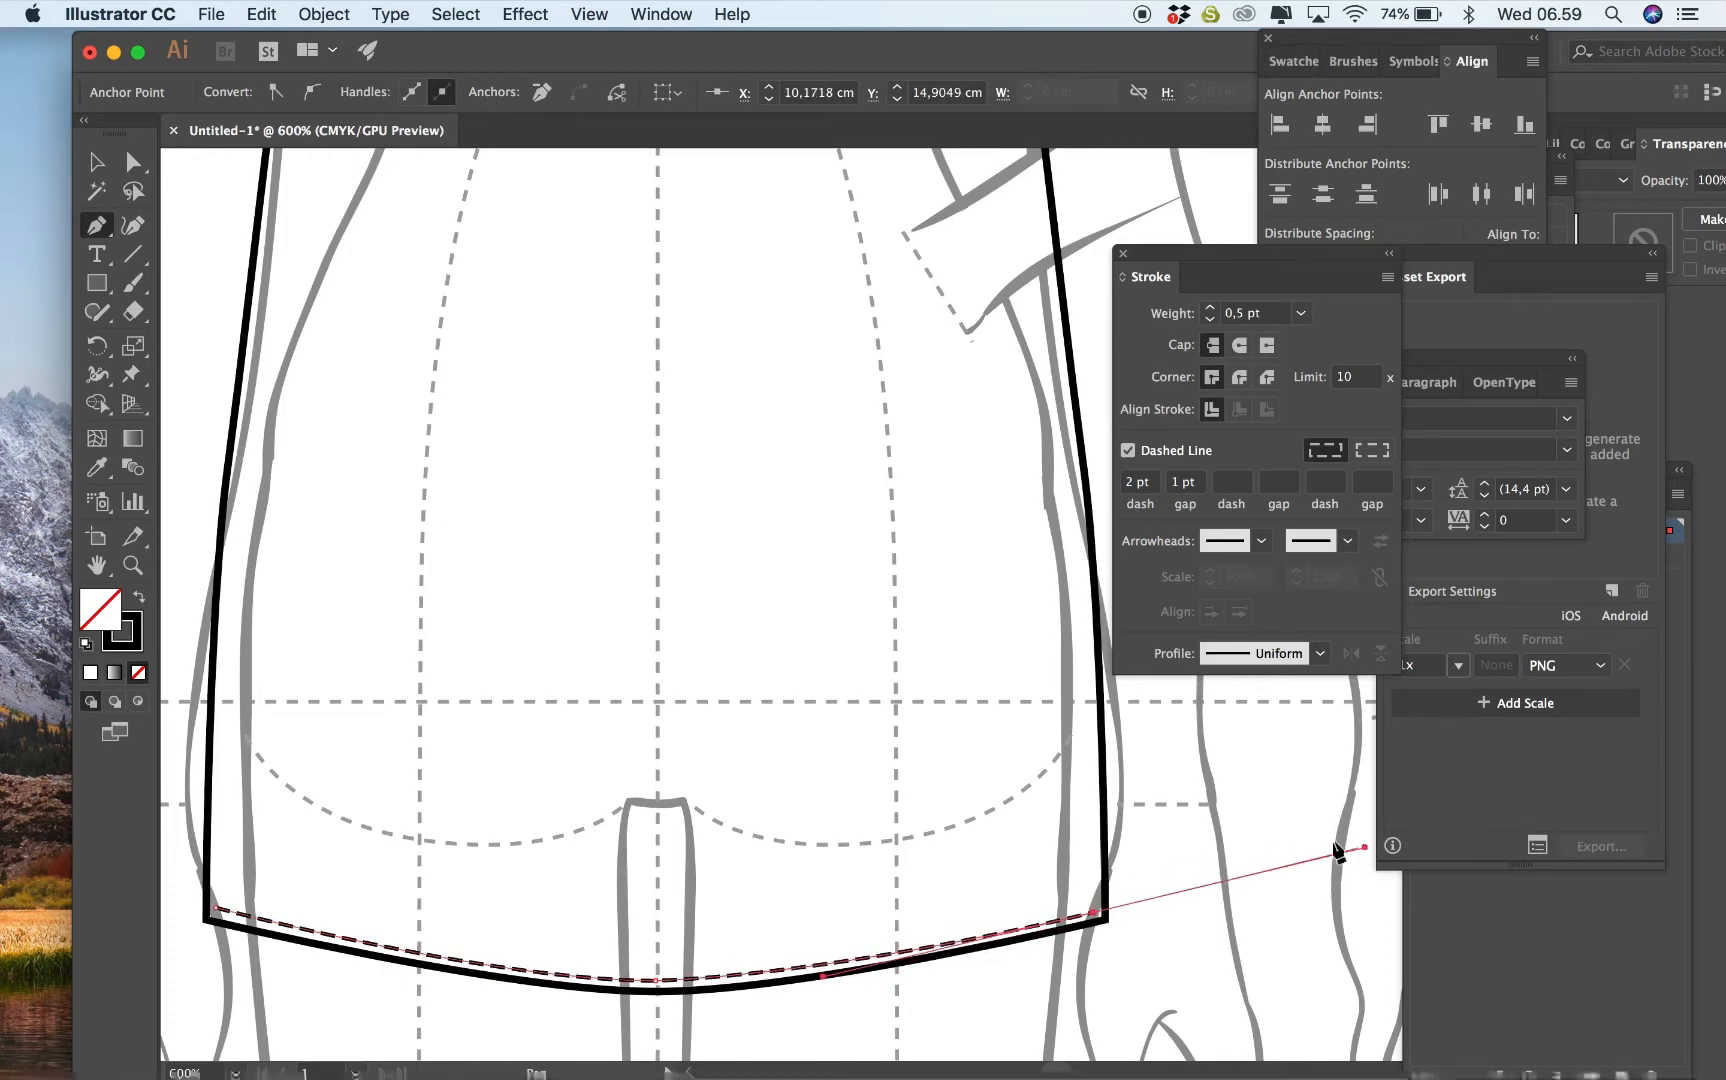
click(97, 162)
click(571, 513)
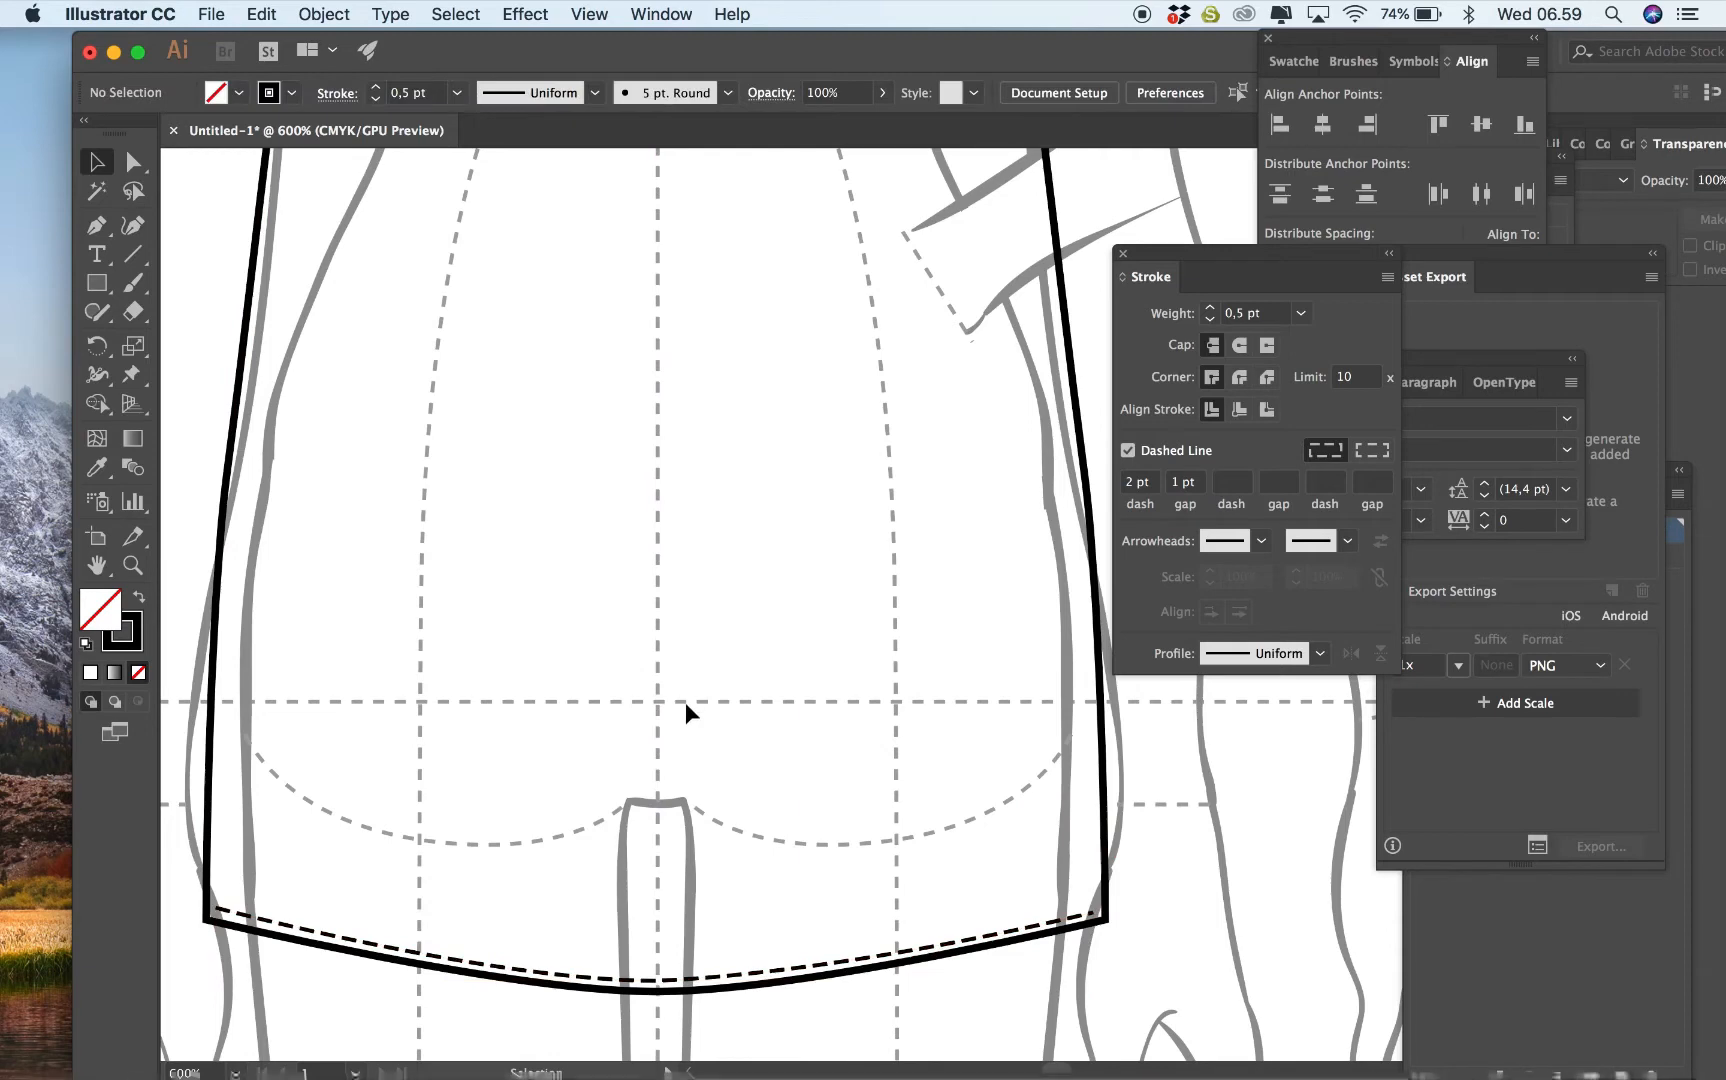
Duplicate the entire top flat and place the copy level with the original, to the right of the figure.
key(super+minus)
key(super+minus)
key(super+minus)
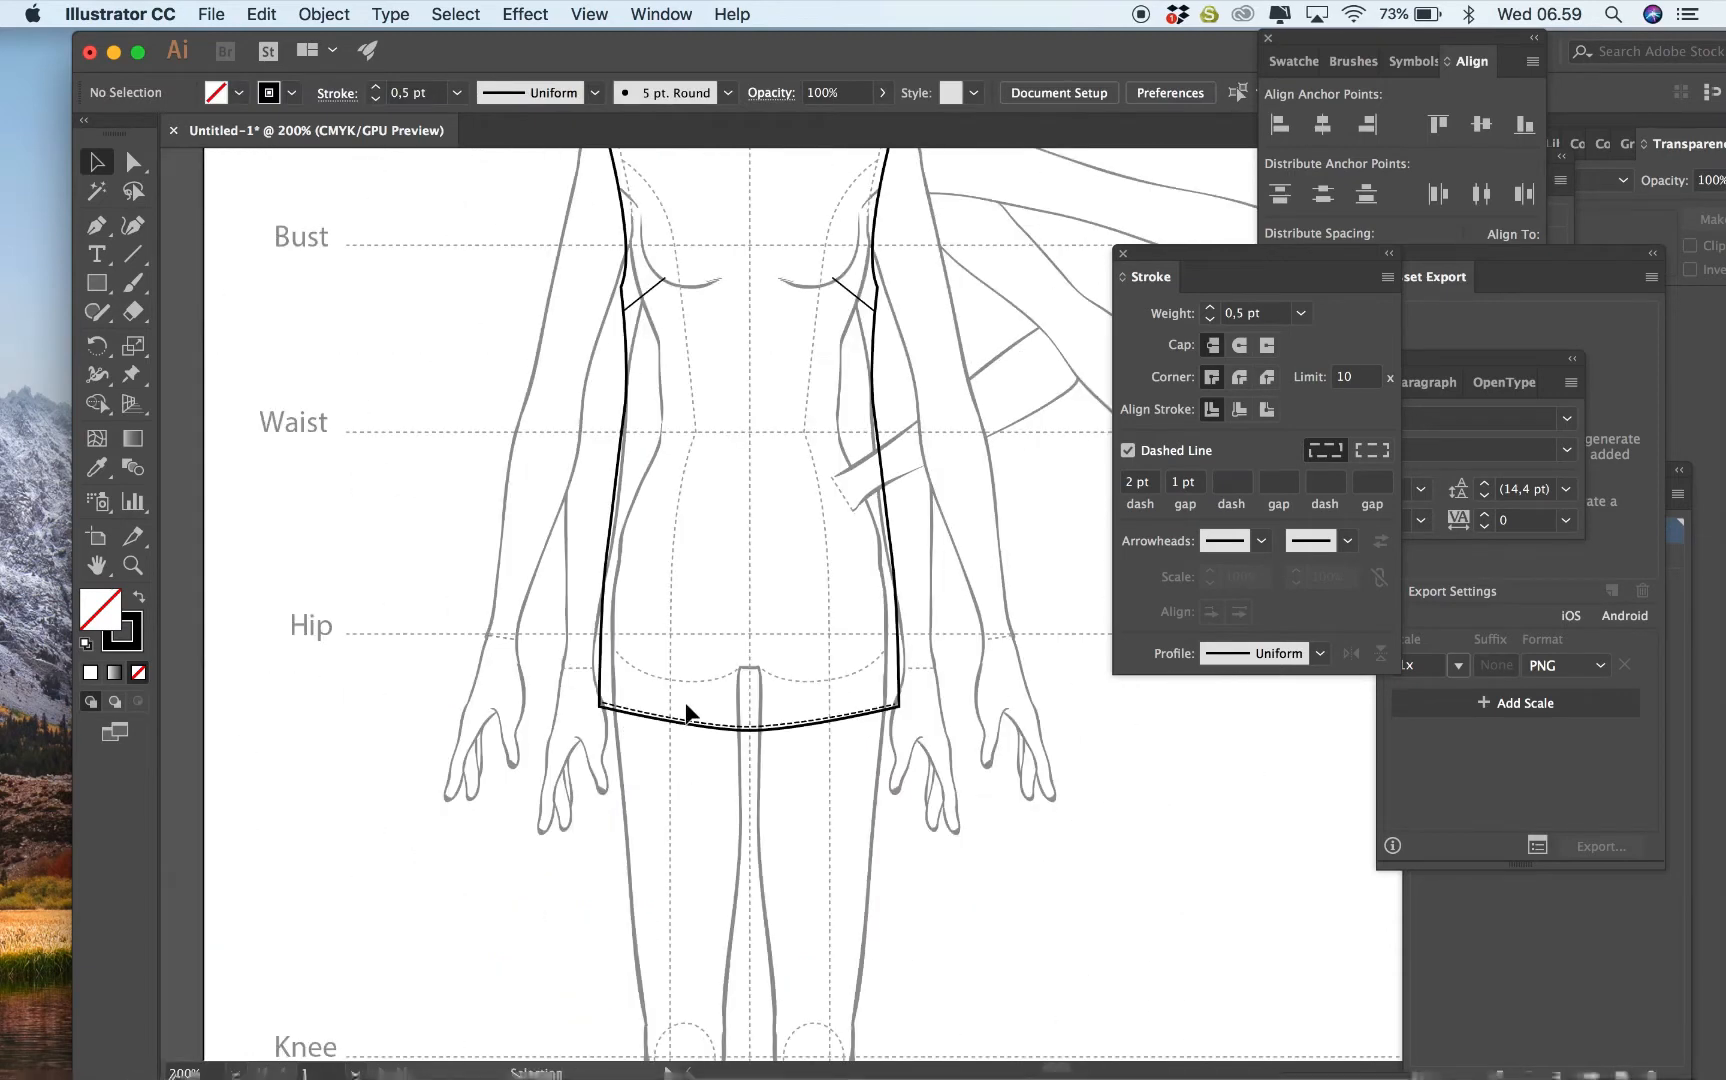
key(super+minus)
scroll(698, 678, up, 5)
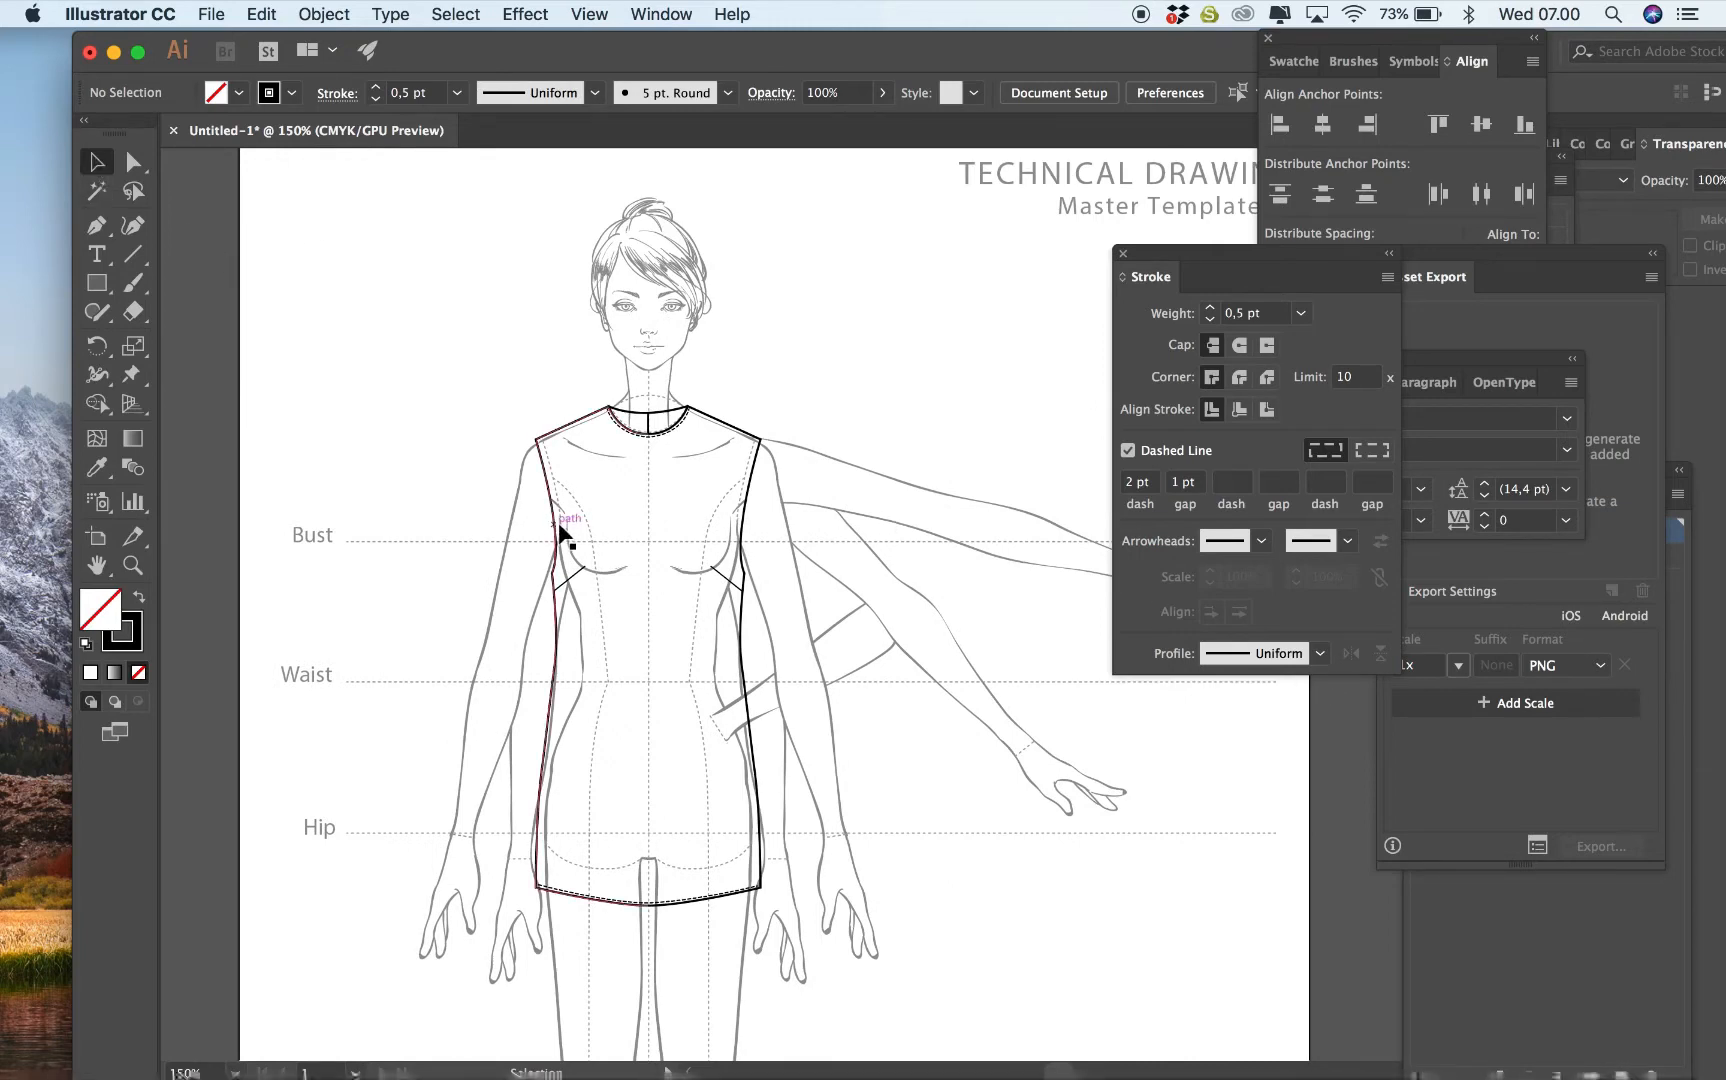
drag(479, 366, 806, 939)
scroll(806, 939, right, 3)
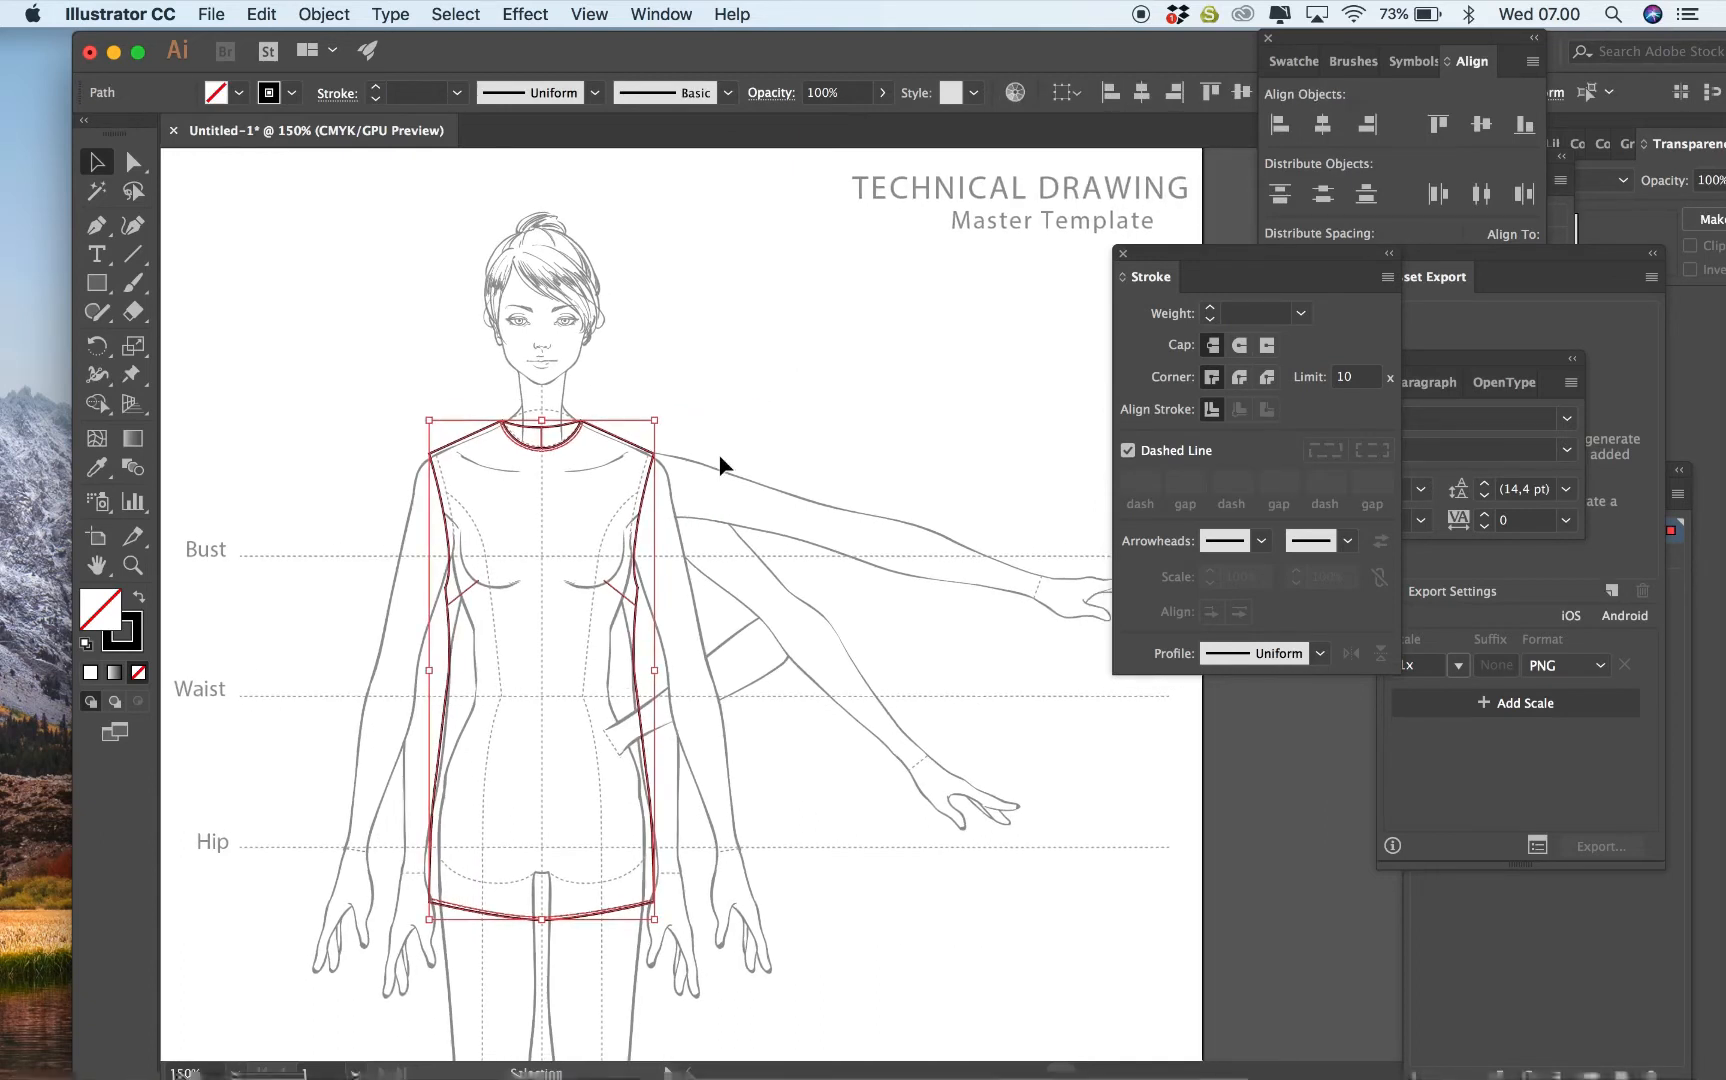
drag(601, 430, 945, 450)
Reflect the copied flat across the vertical axis.
right_click(955, 437)
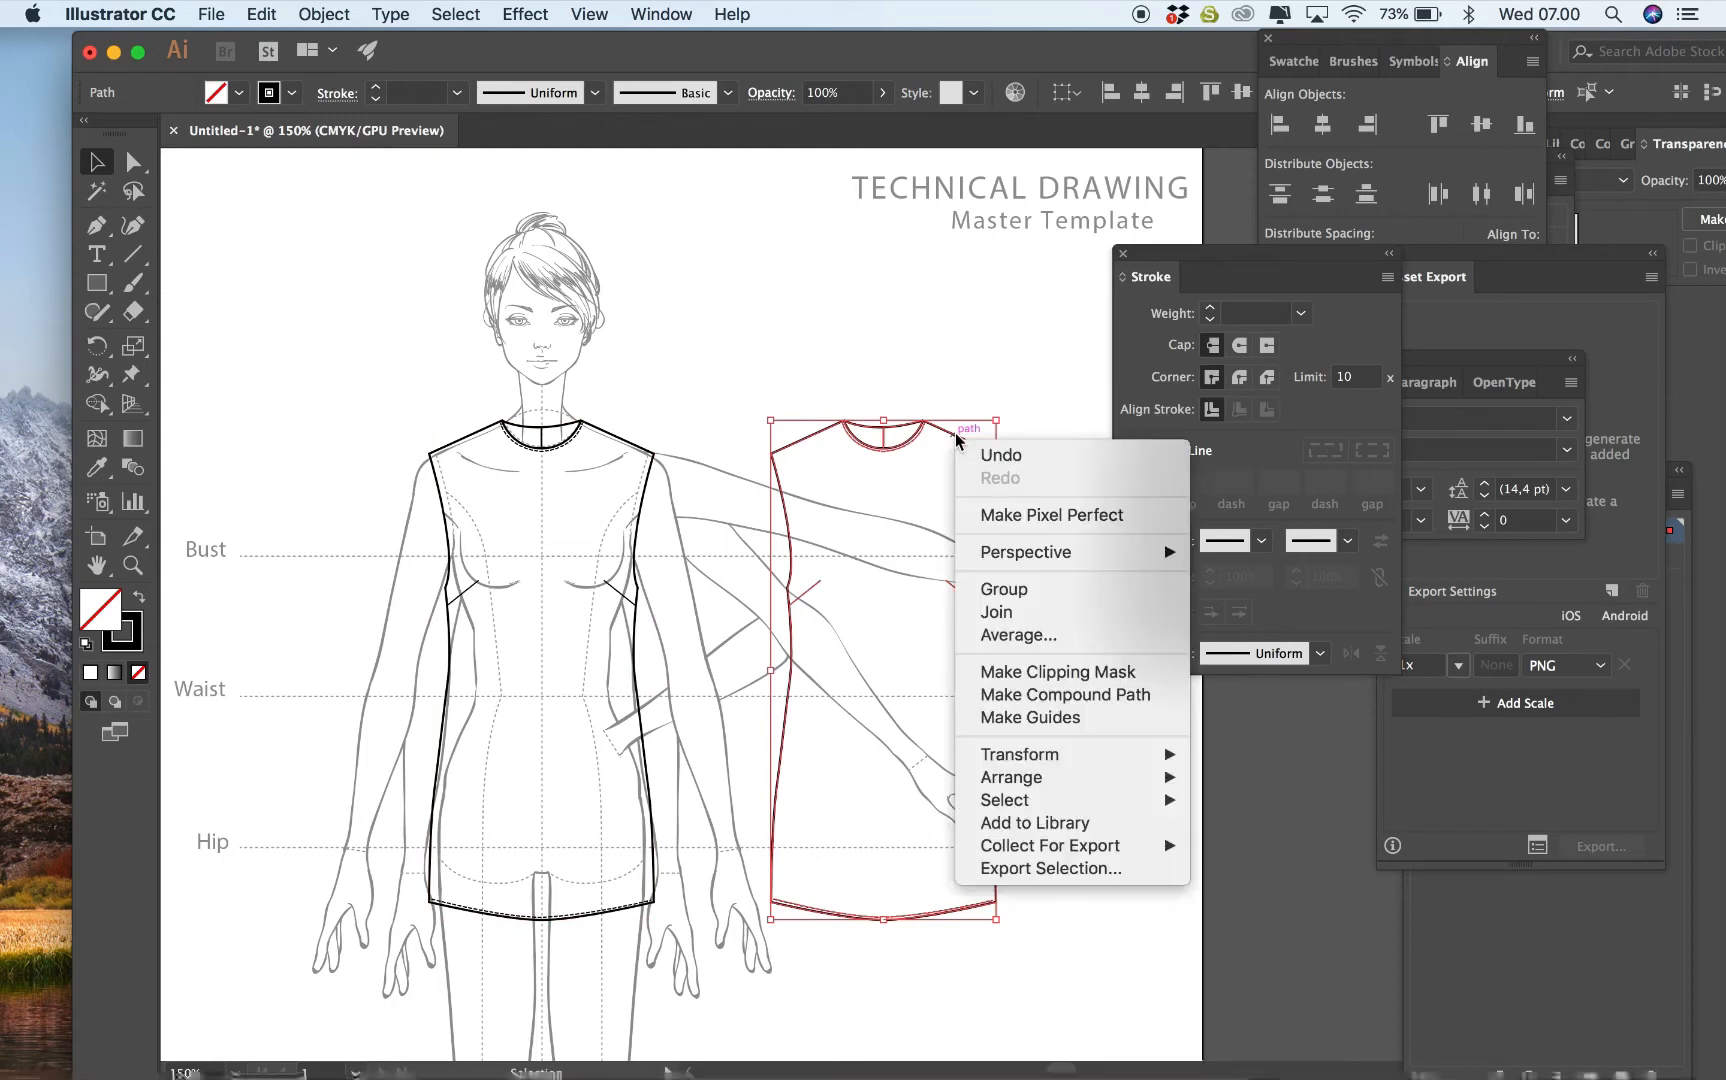
mouse_move(1128, 787)
mouse_move(1140, 755)
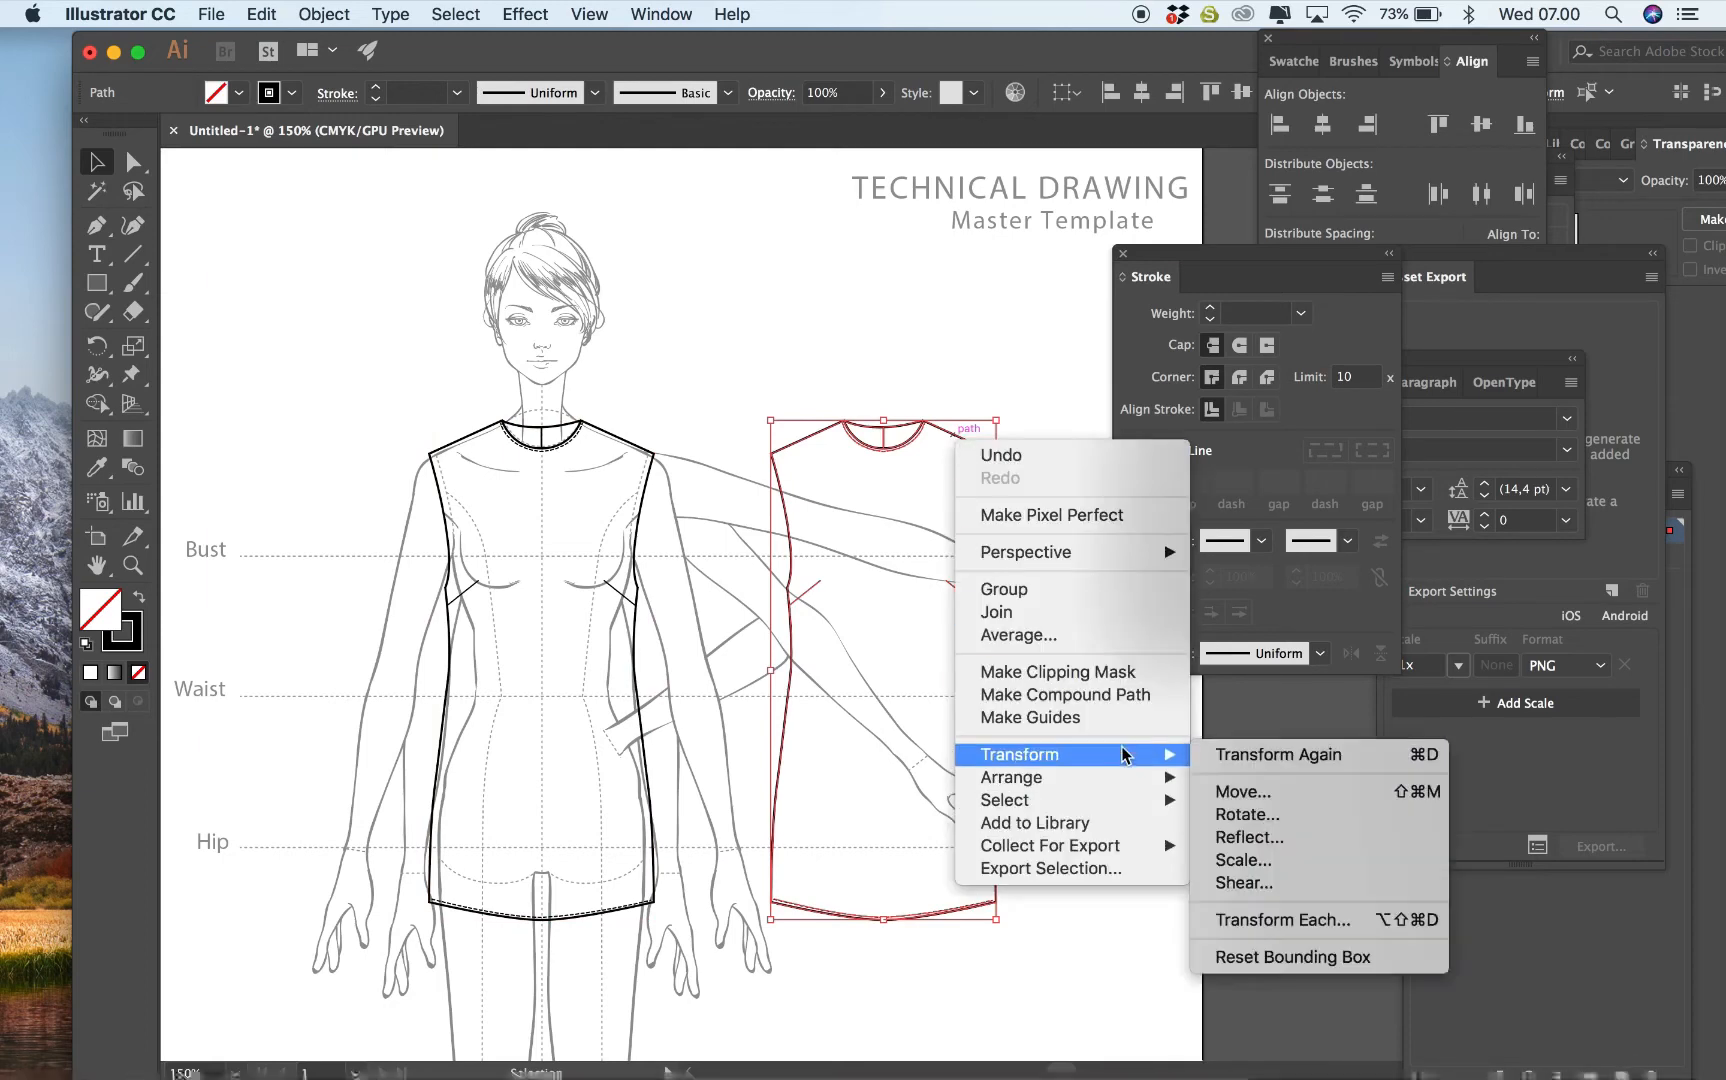
click(1249, 840)
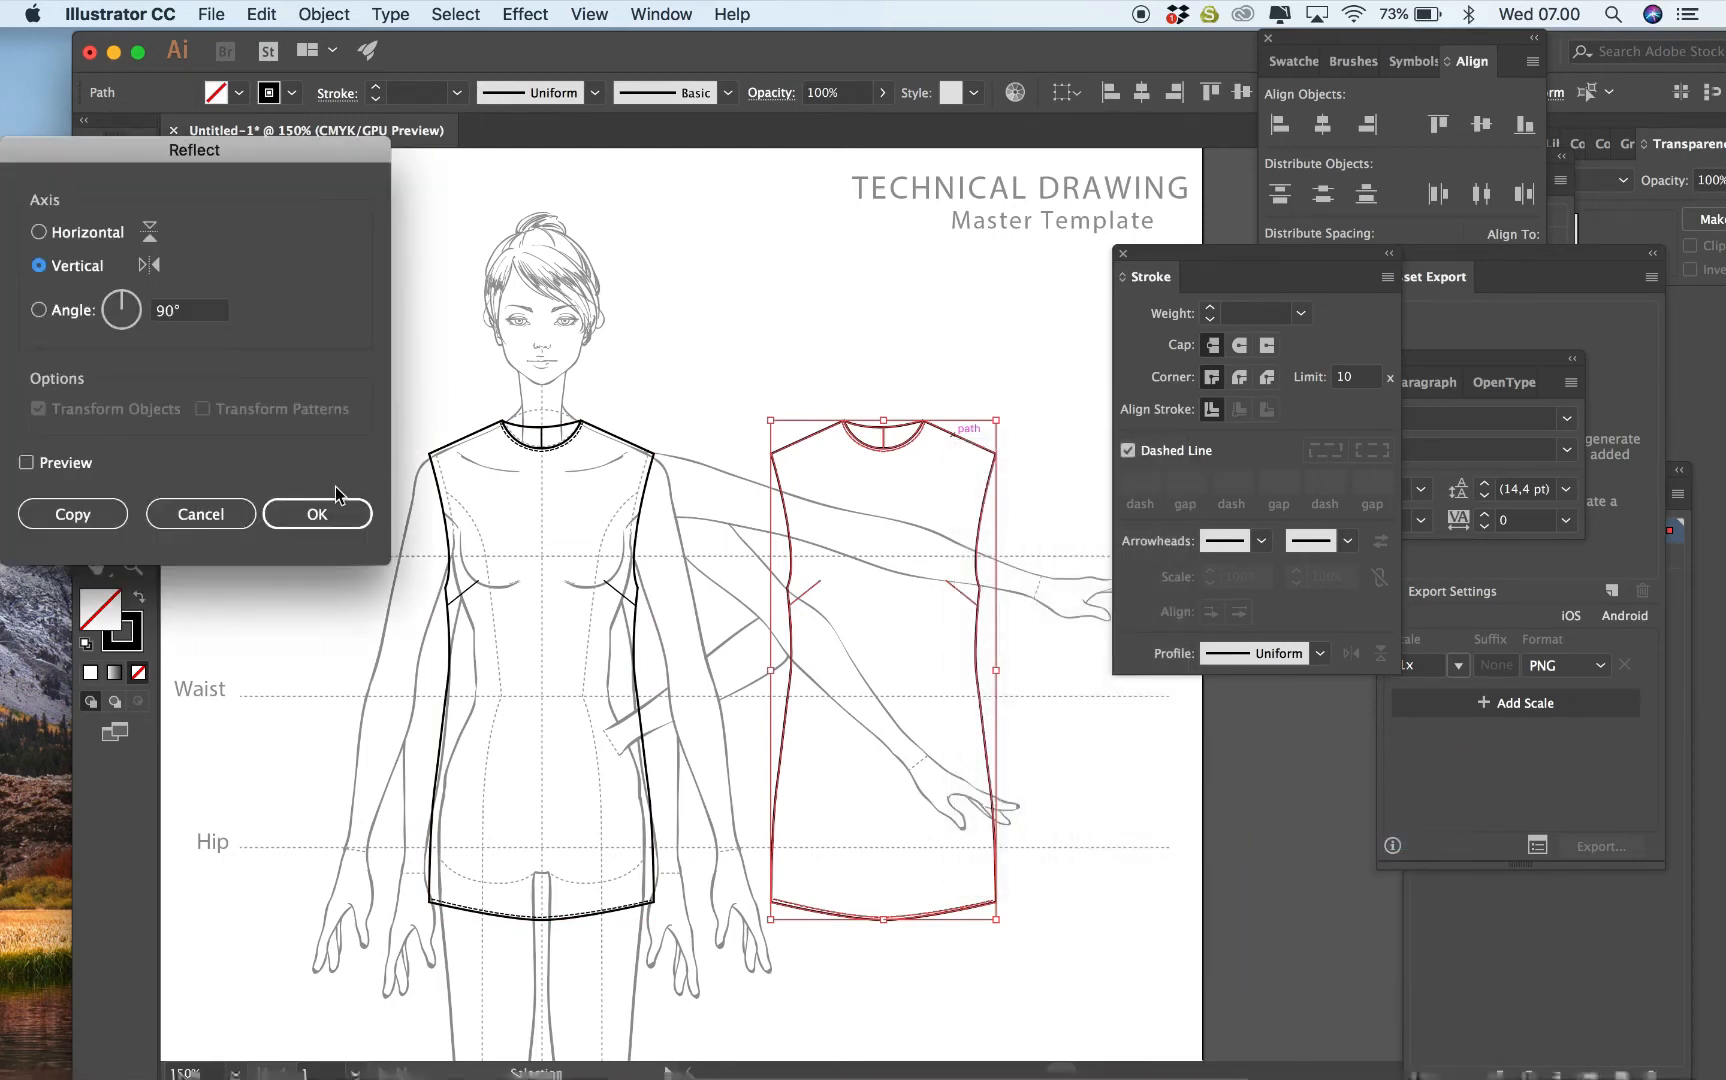
click(317, 514)
Delete both bust dart lines from the copied flat.
click(994, 309)
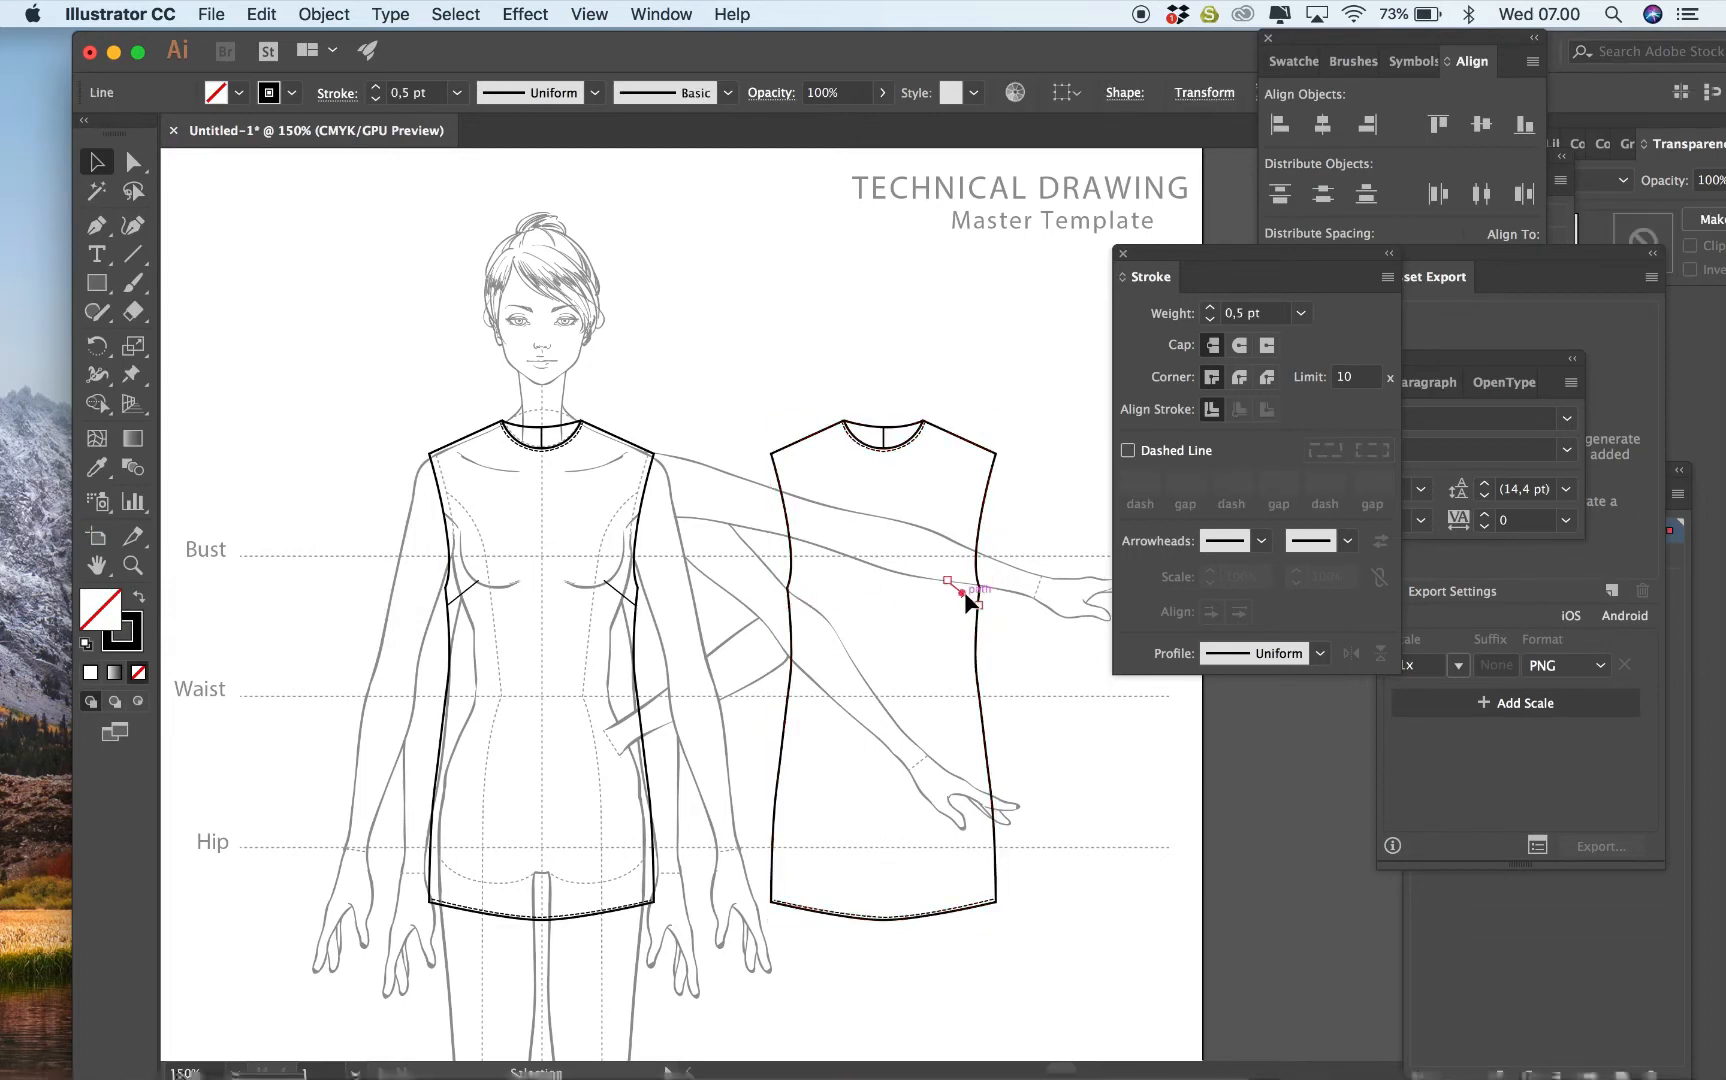
key(super+equal)
key(super+equal)
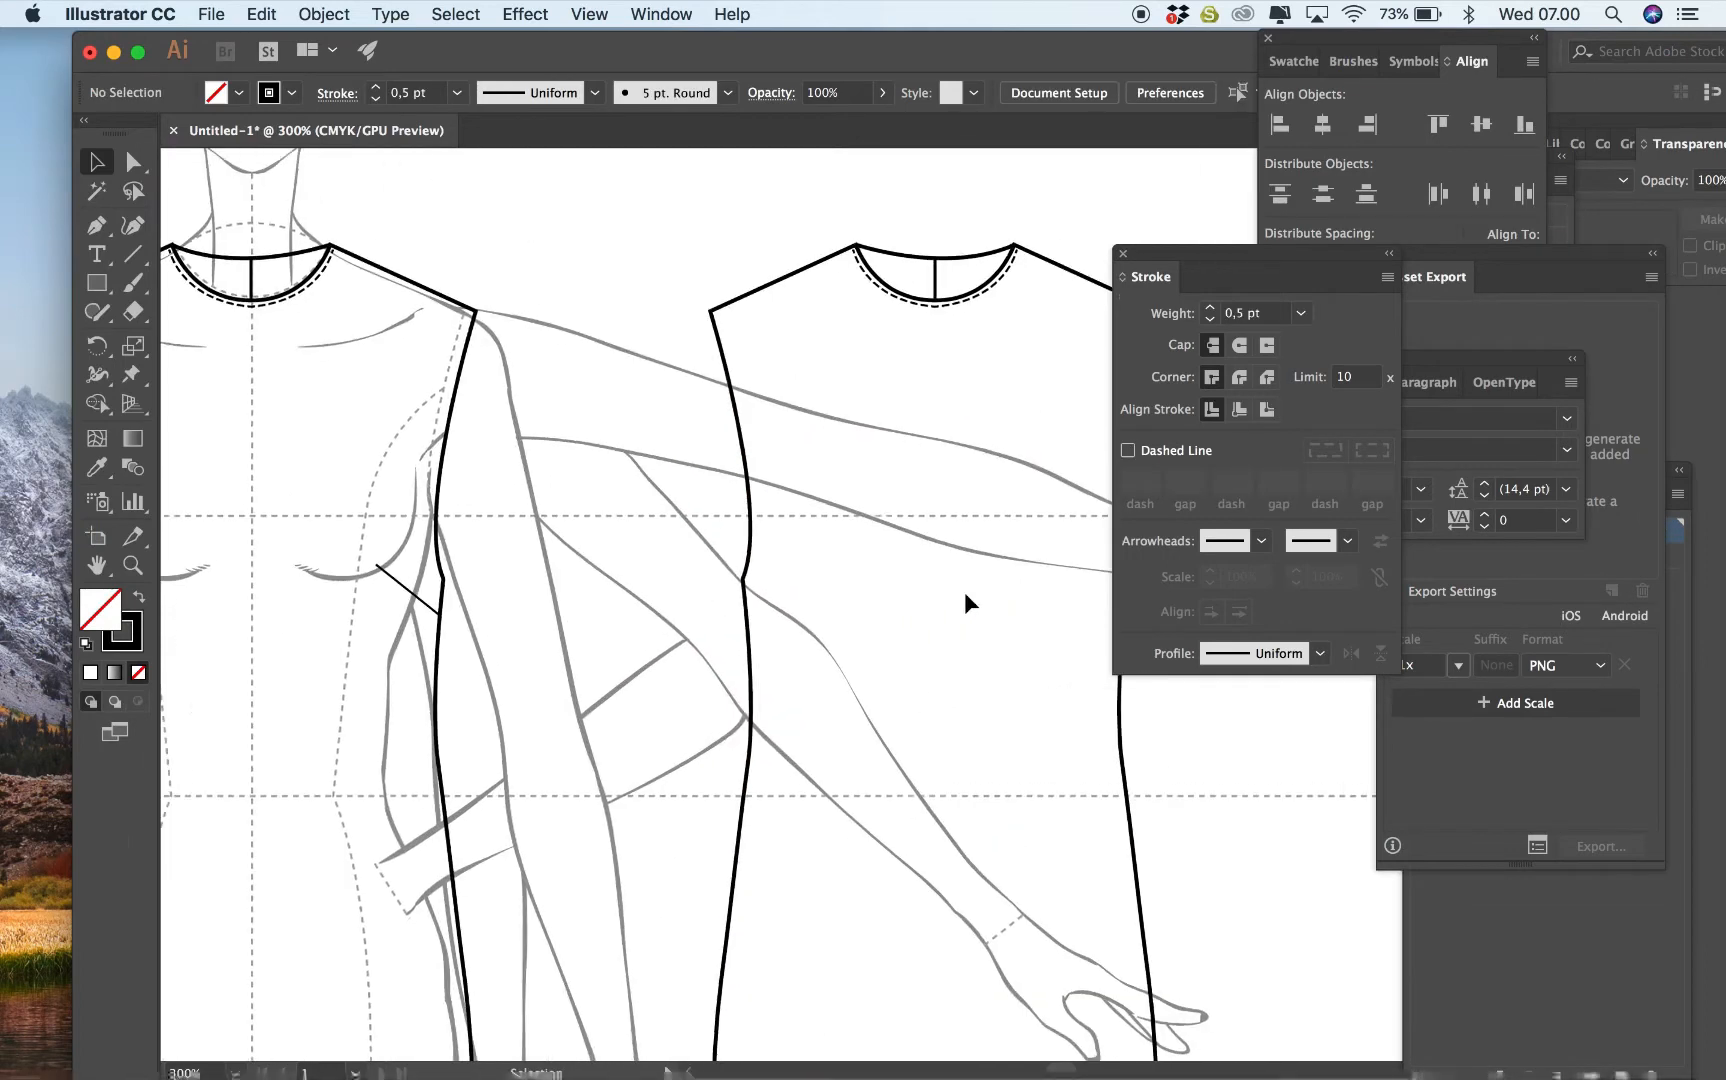
Delete the left half of the dashed neckline stitching from the copied top, including its leftover end point at the shoulder.
scroll(967, 601, down, 5)
scroll(965, 597, up, 3)
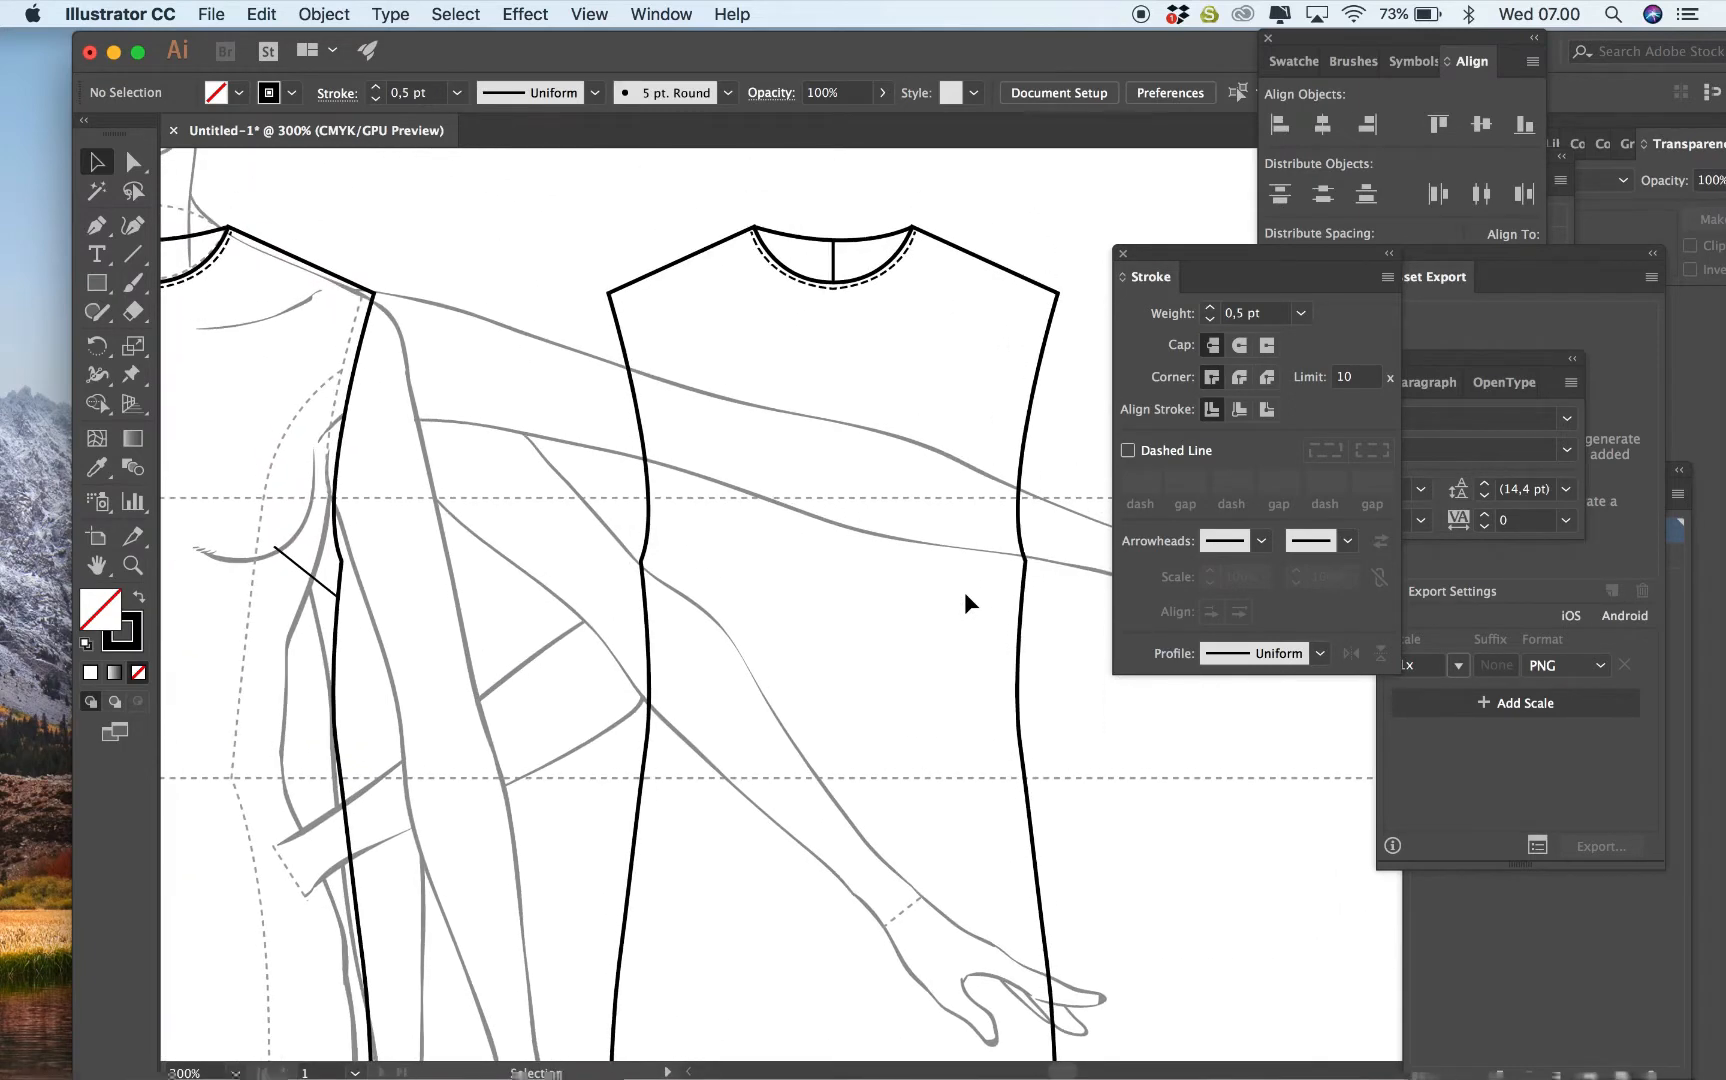
click(143, 170)
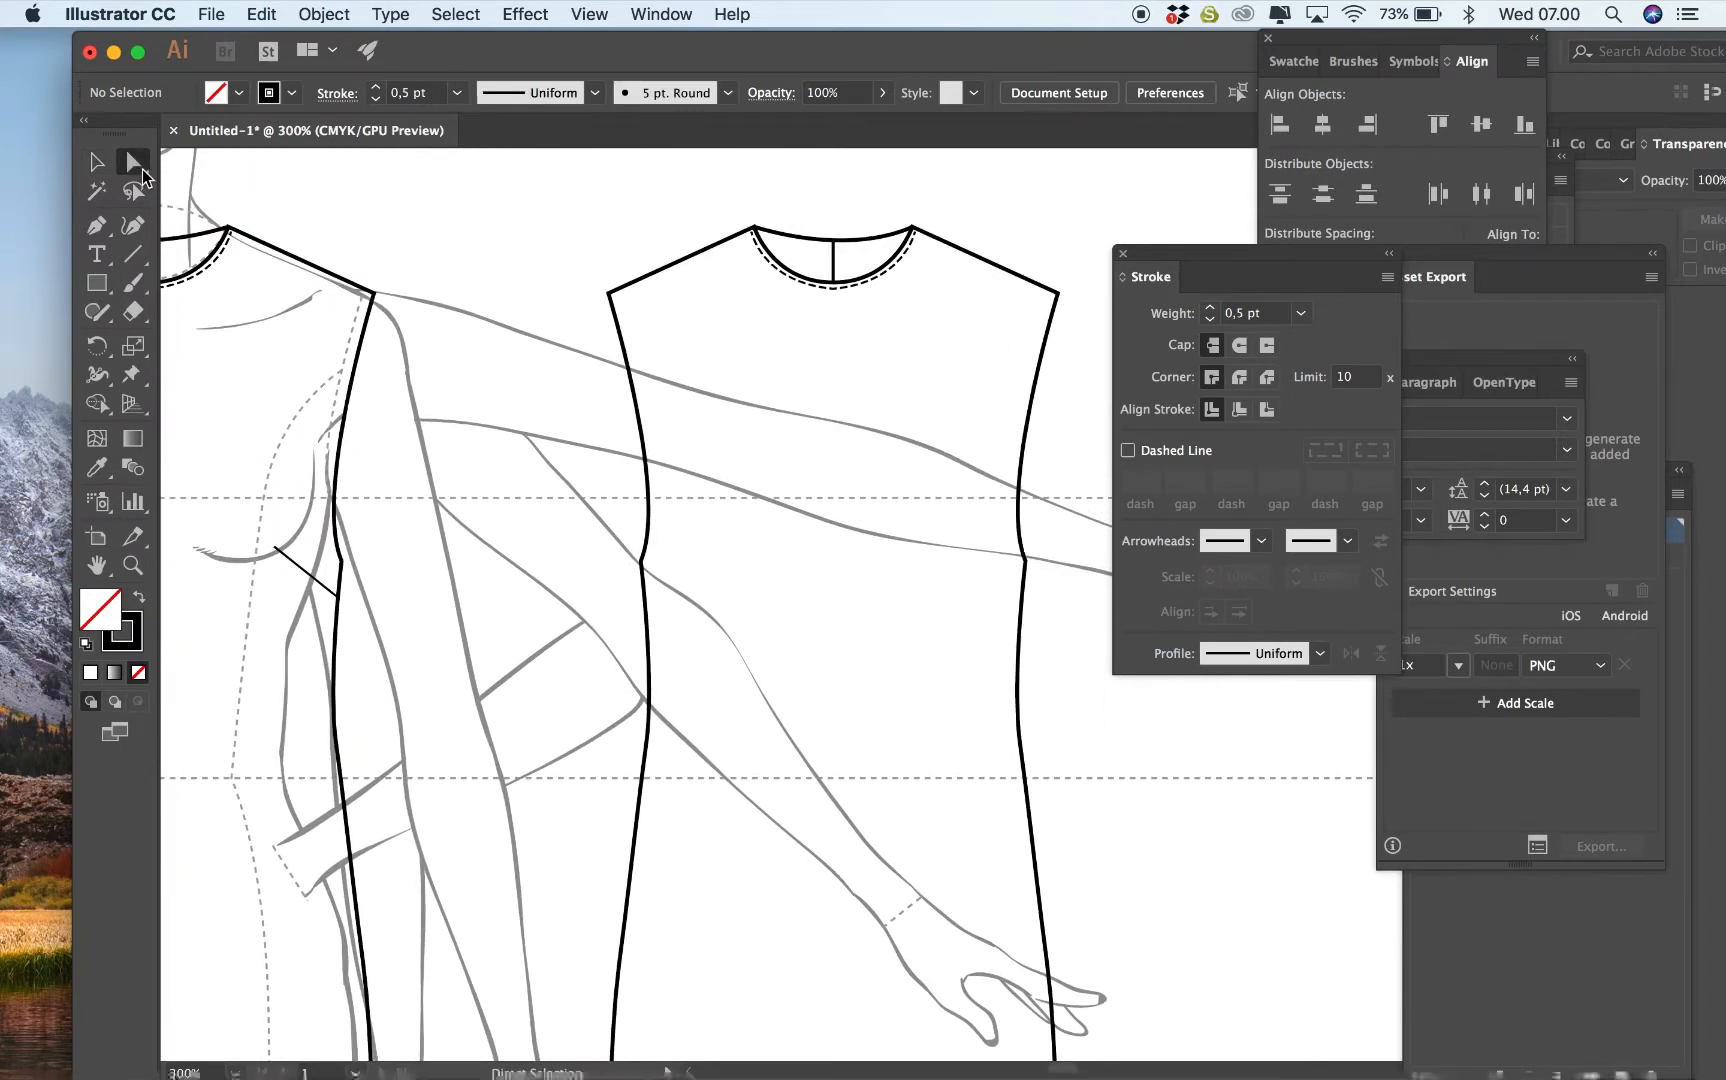
click(833, 287)
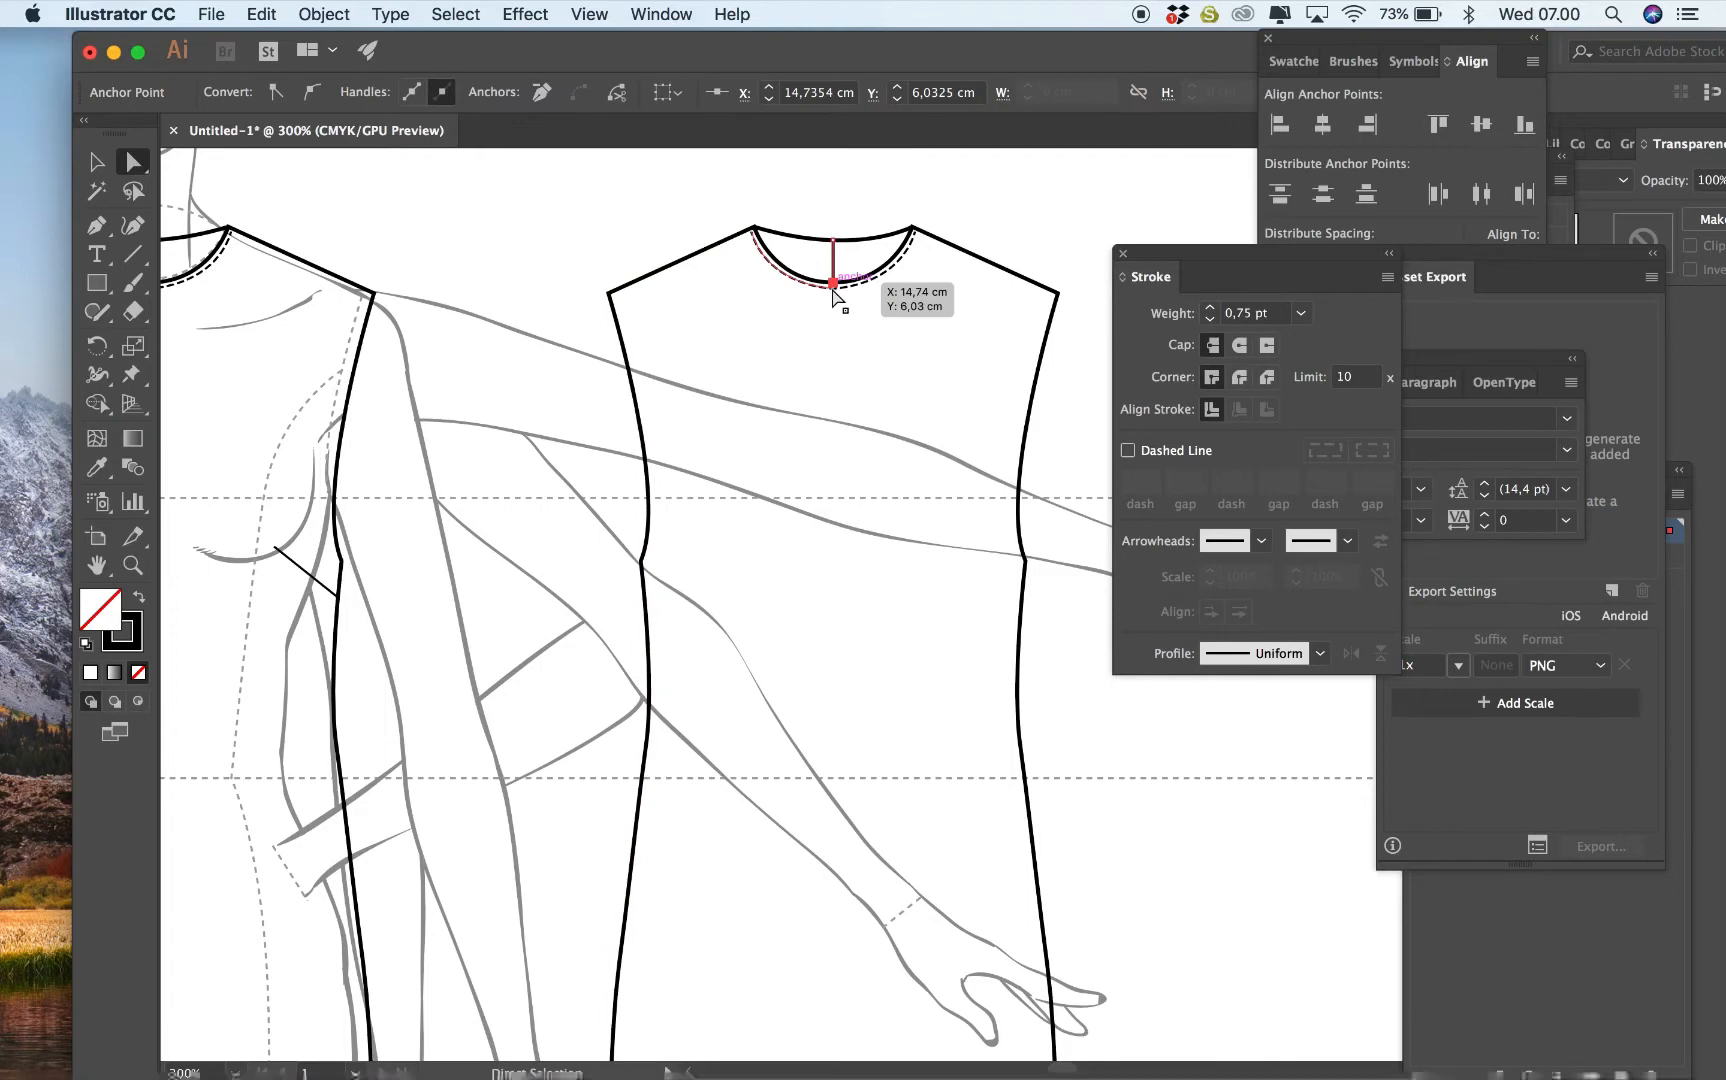
key(Delete)
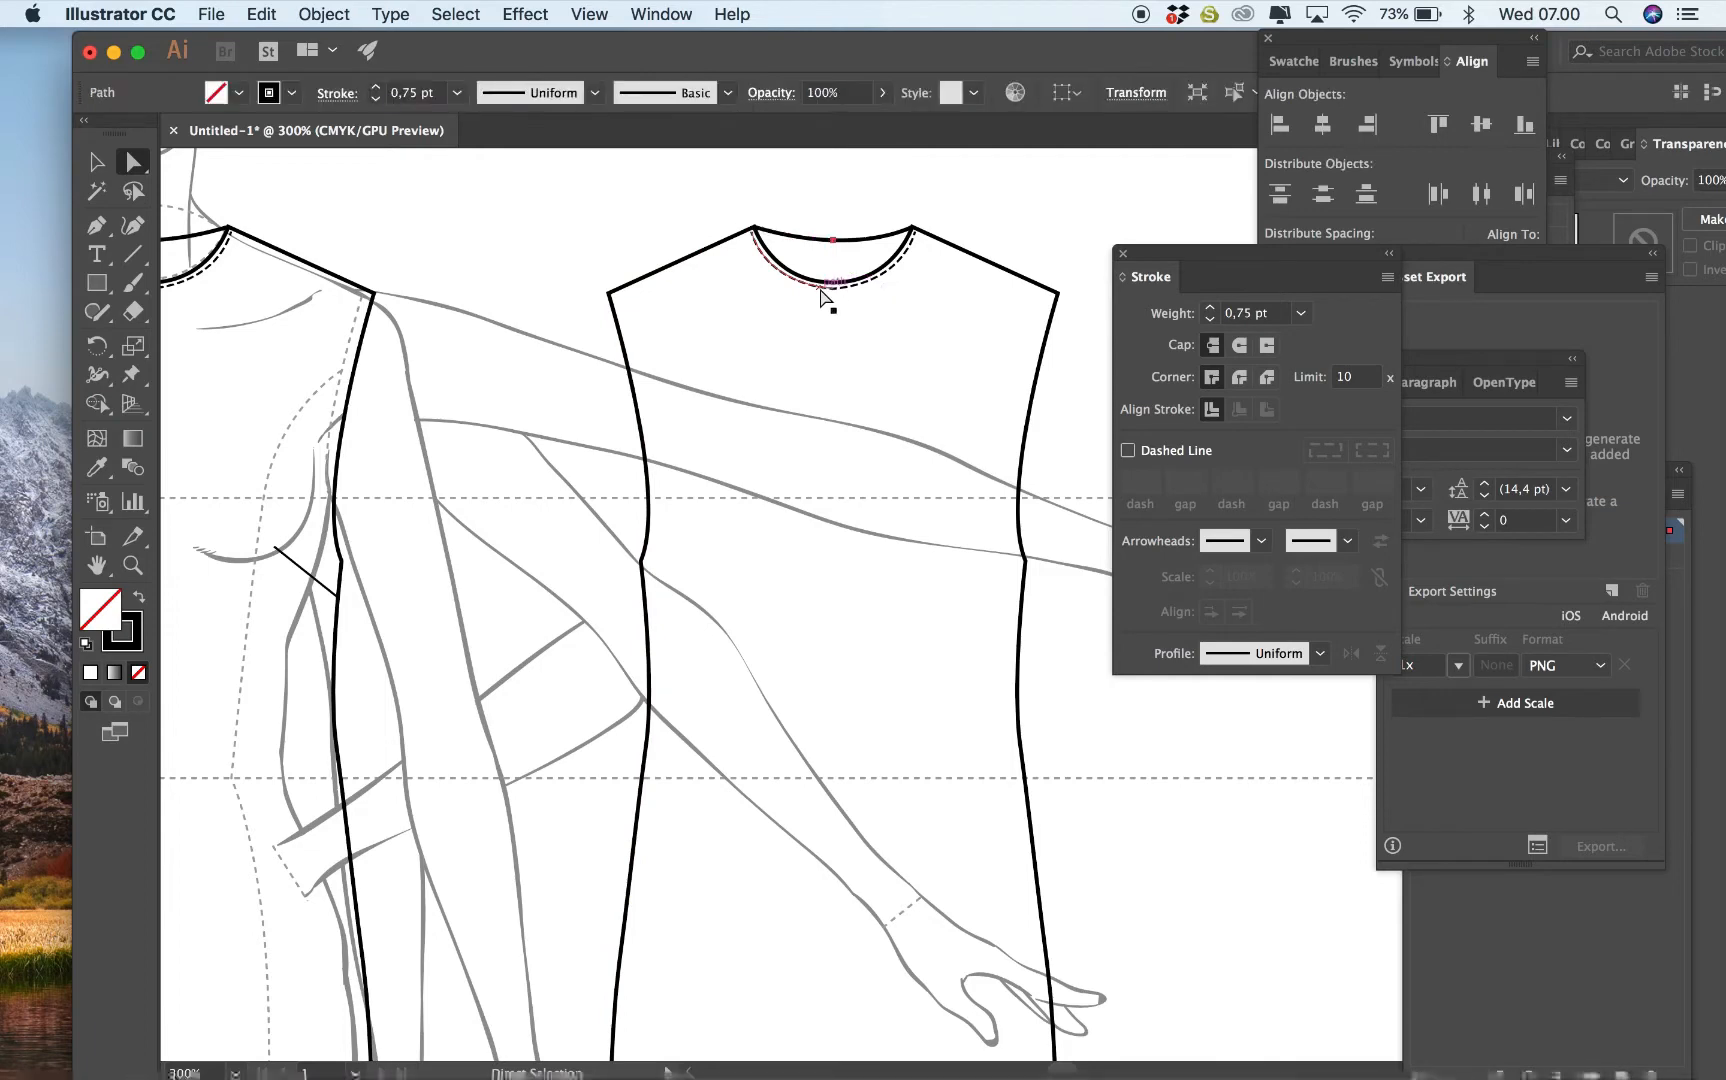
key(super+z)
click(803, 284)
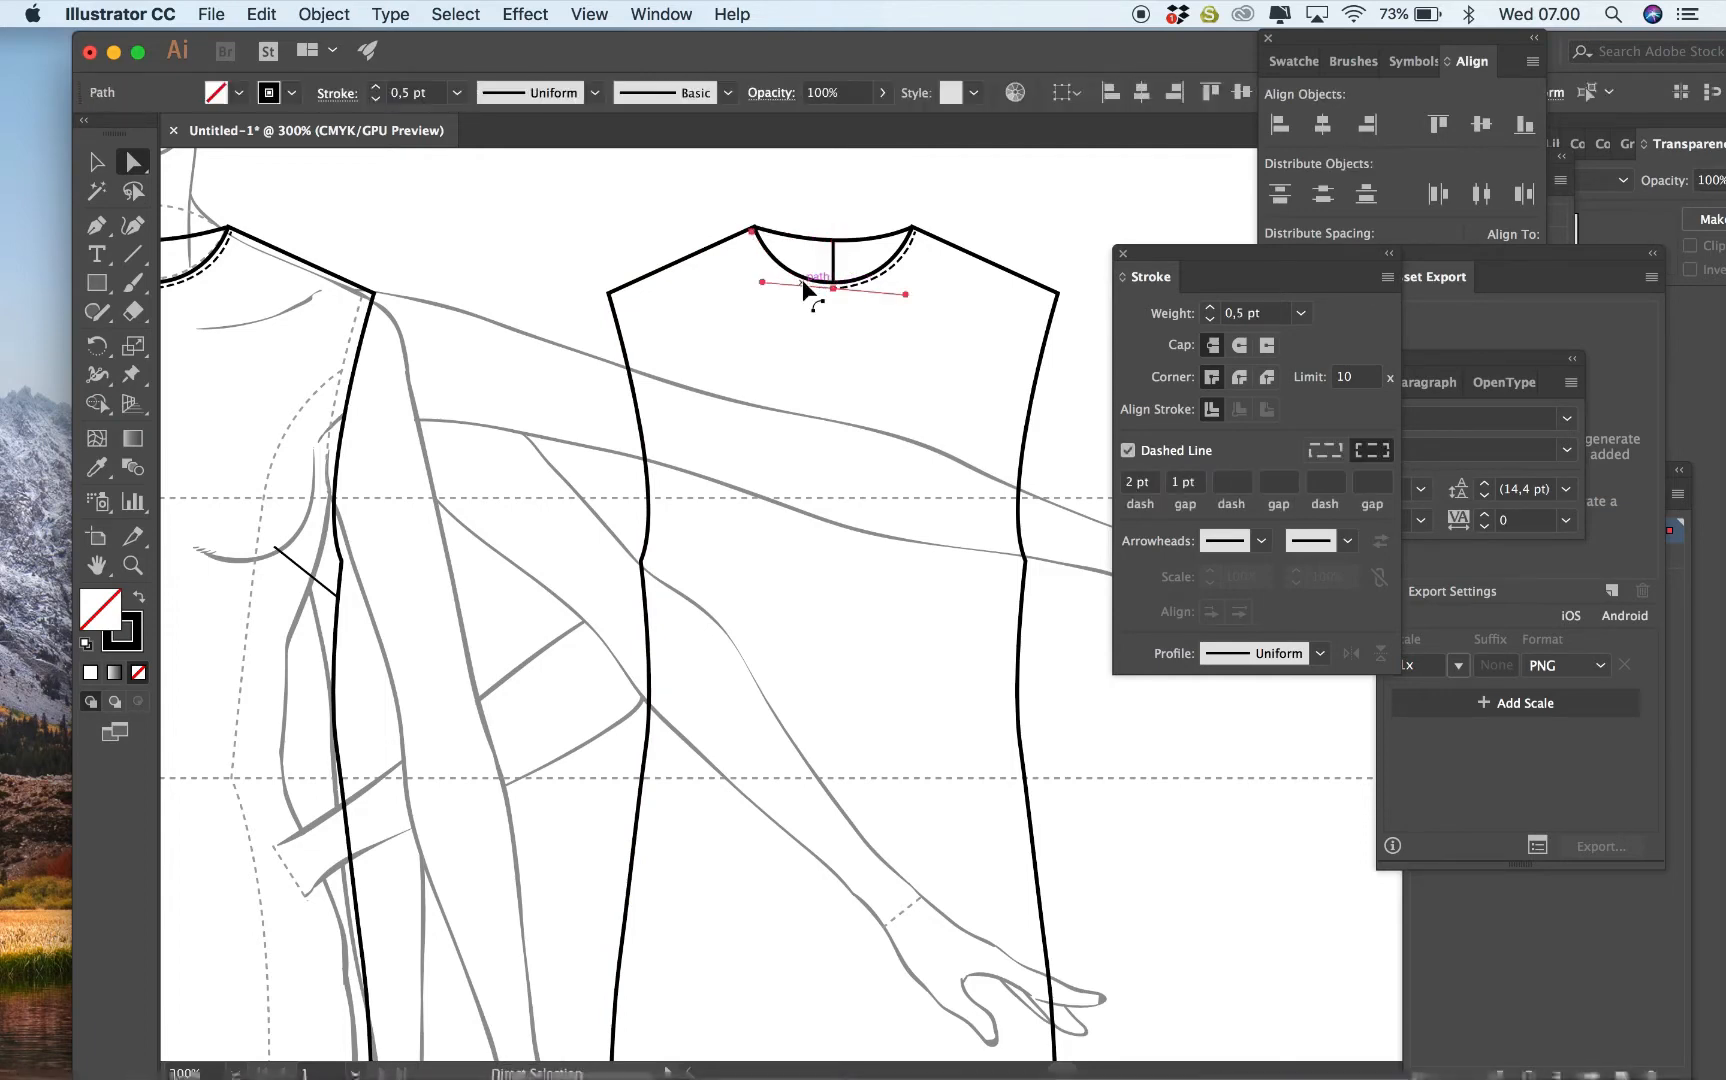
click(753, 235)
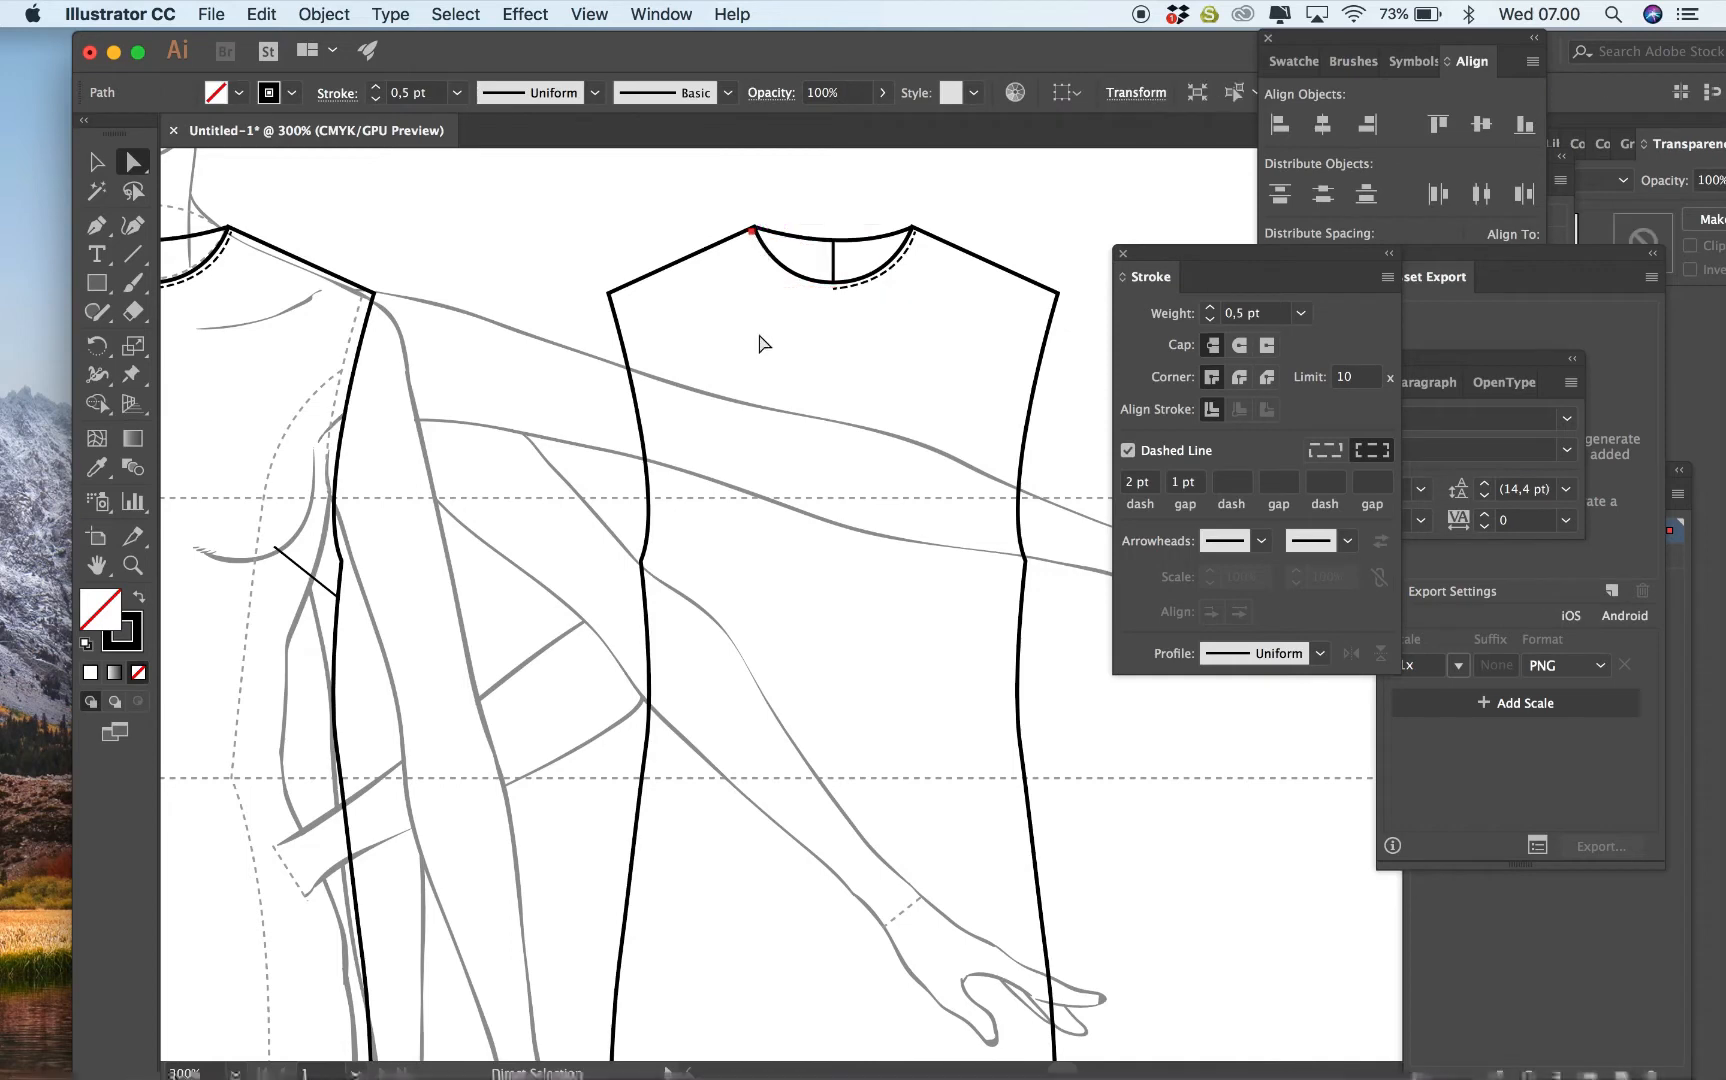
Delete the right half of the dashed neckline stitching from the copied top, clearing its leftover anchor points.
click(762, 282)
click(836, 293)
click(839, 297)
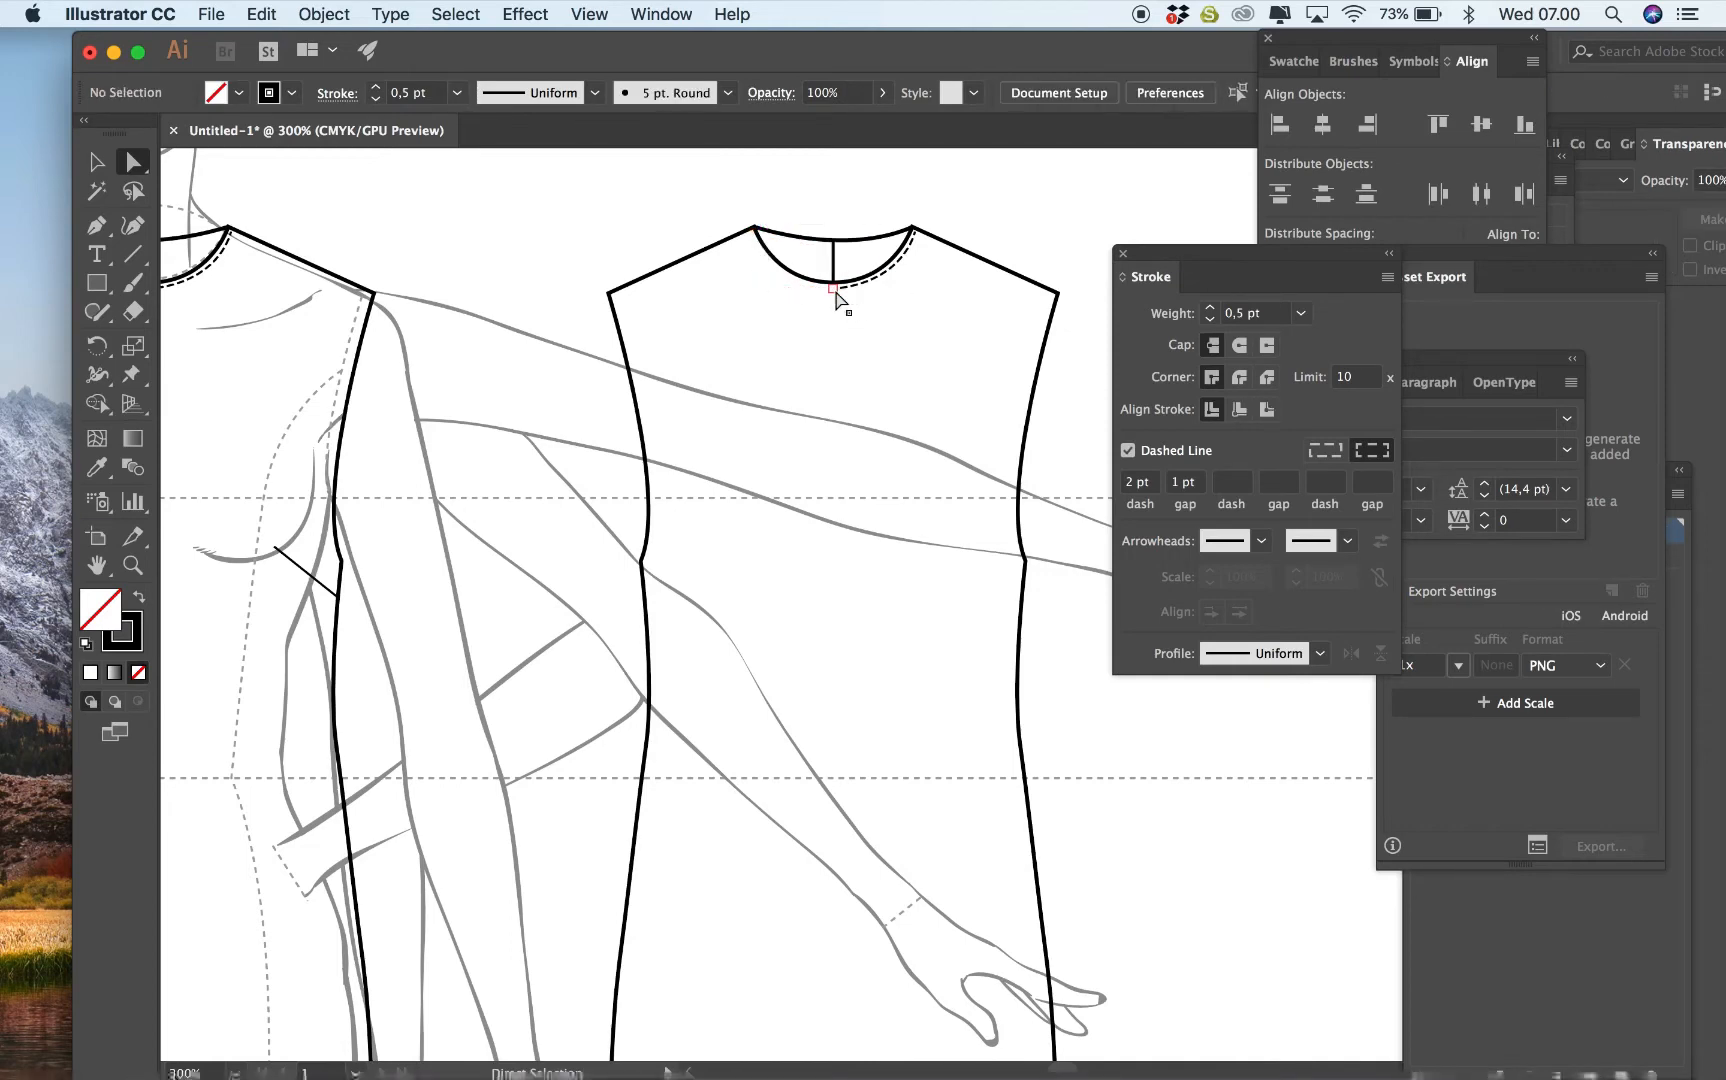
click(837, 286)
click(841, 292)
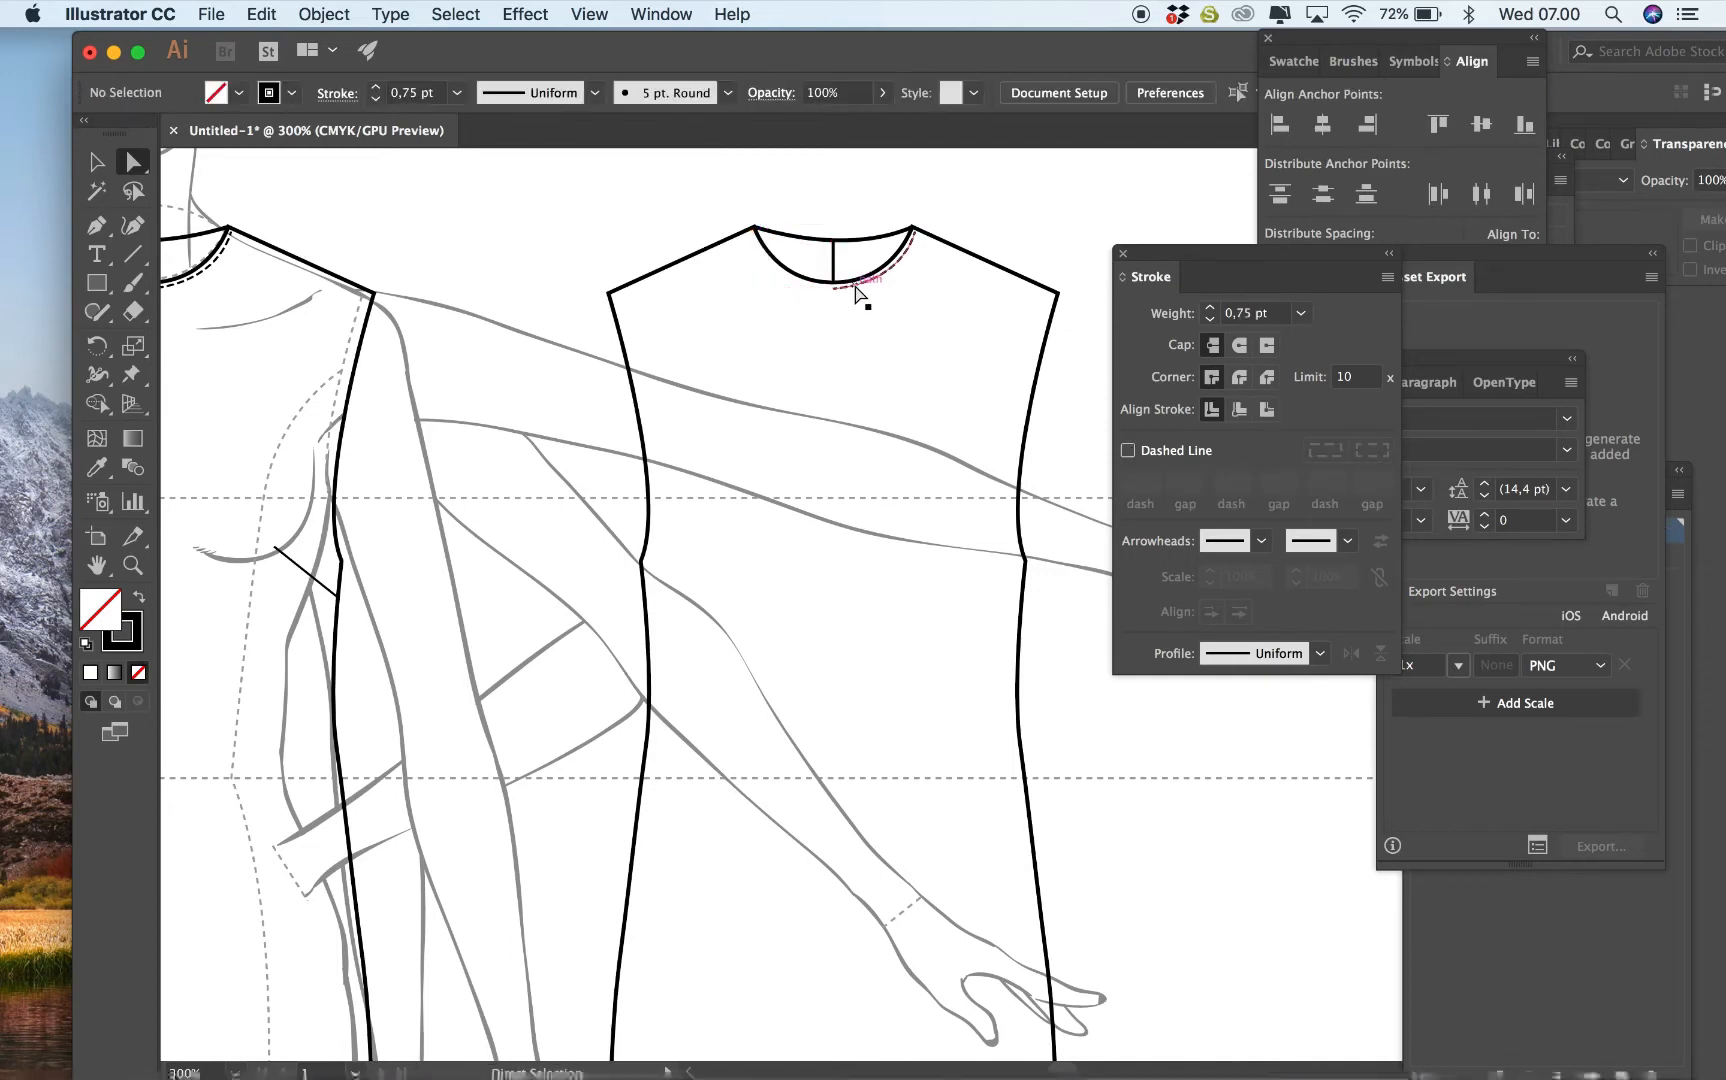
click(855, 290)
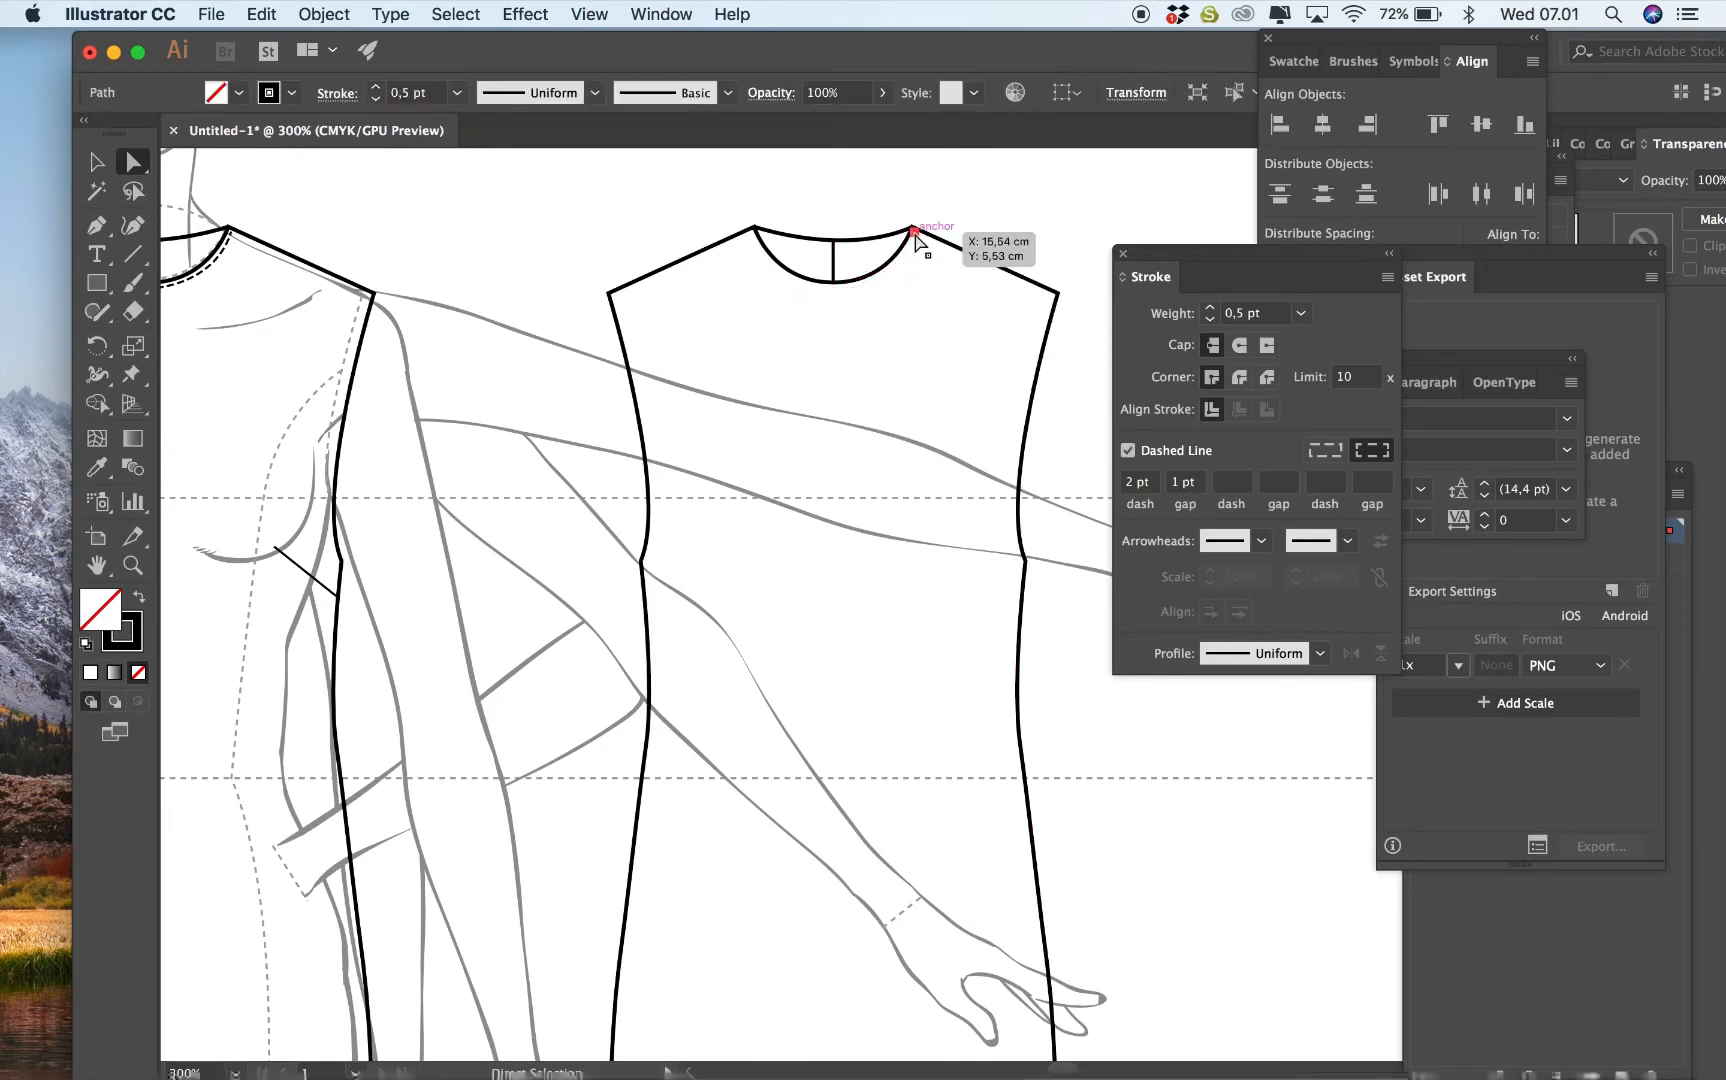
click(916, 236)
Delete both halves of the lower front neckline curve from the copied top, keeping the shallow back neckline.
click(846, 283)
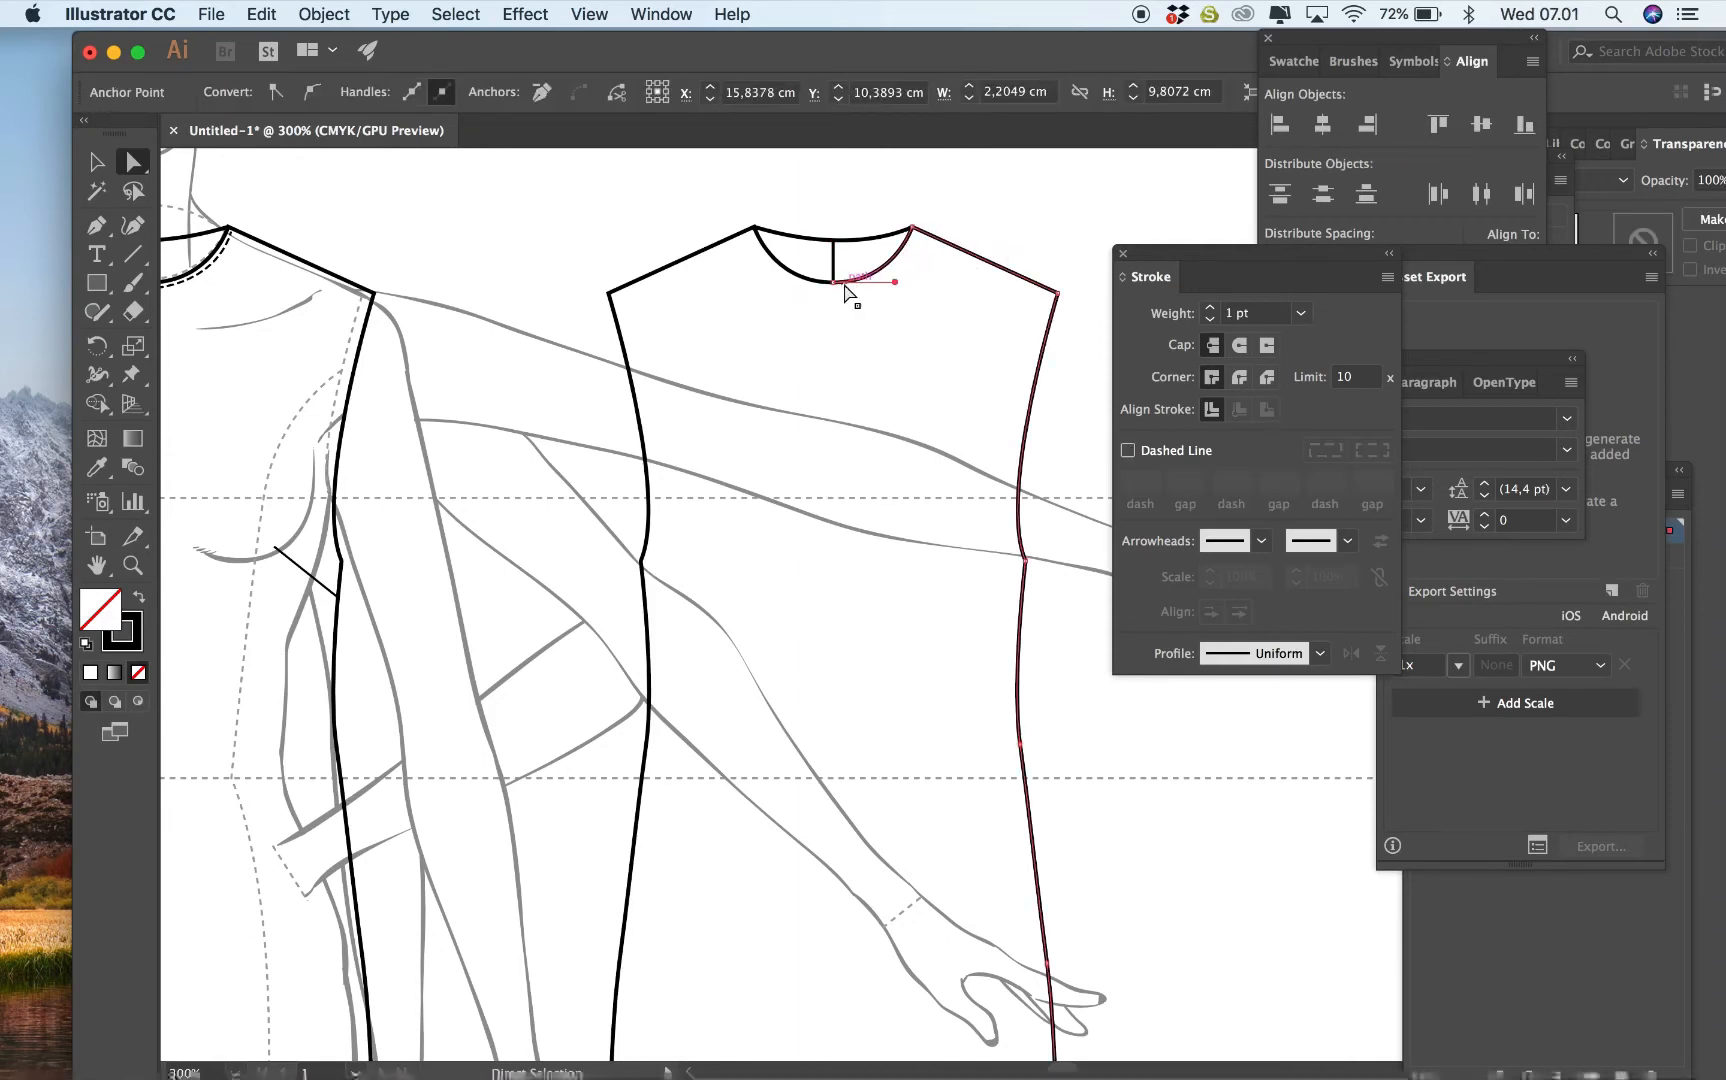
click(833, 284)
key(Delete)
click(831, 284)
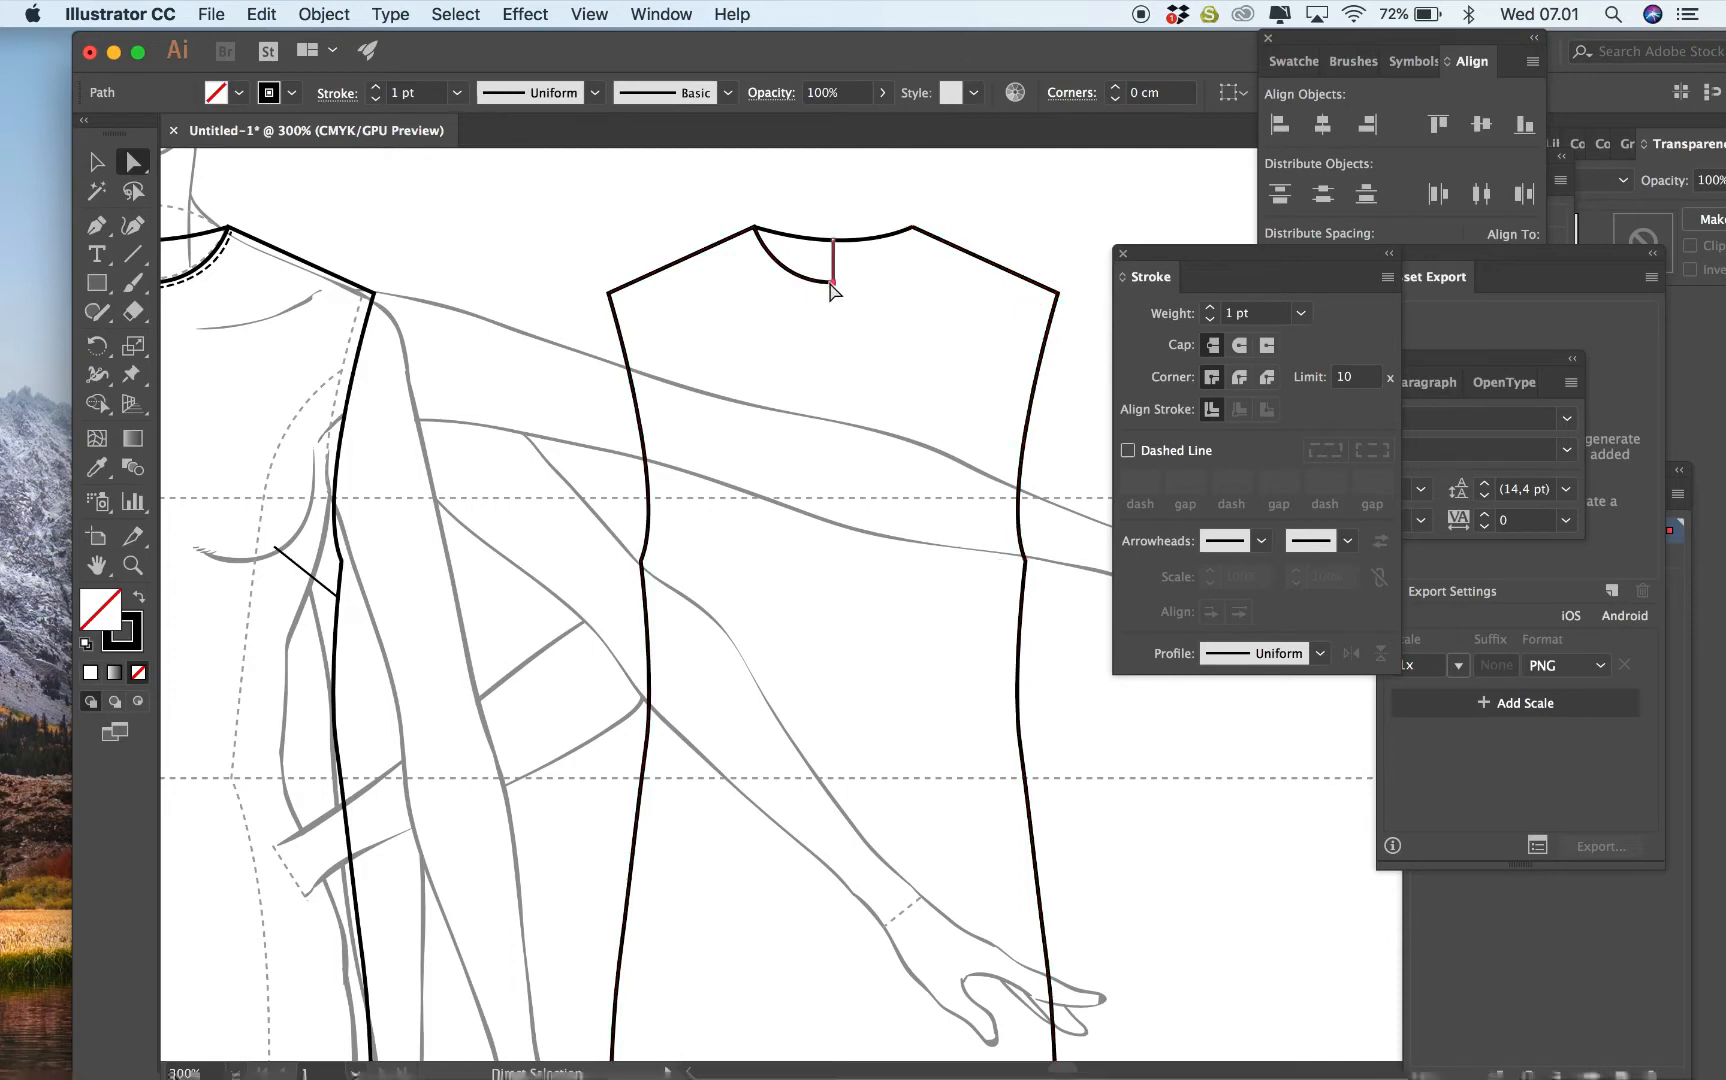
click(797, 277)
key(Delete)
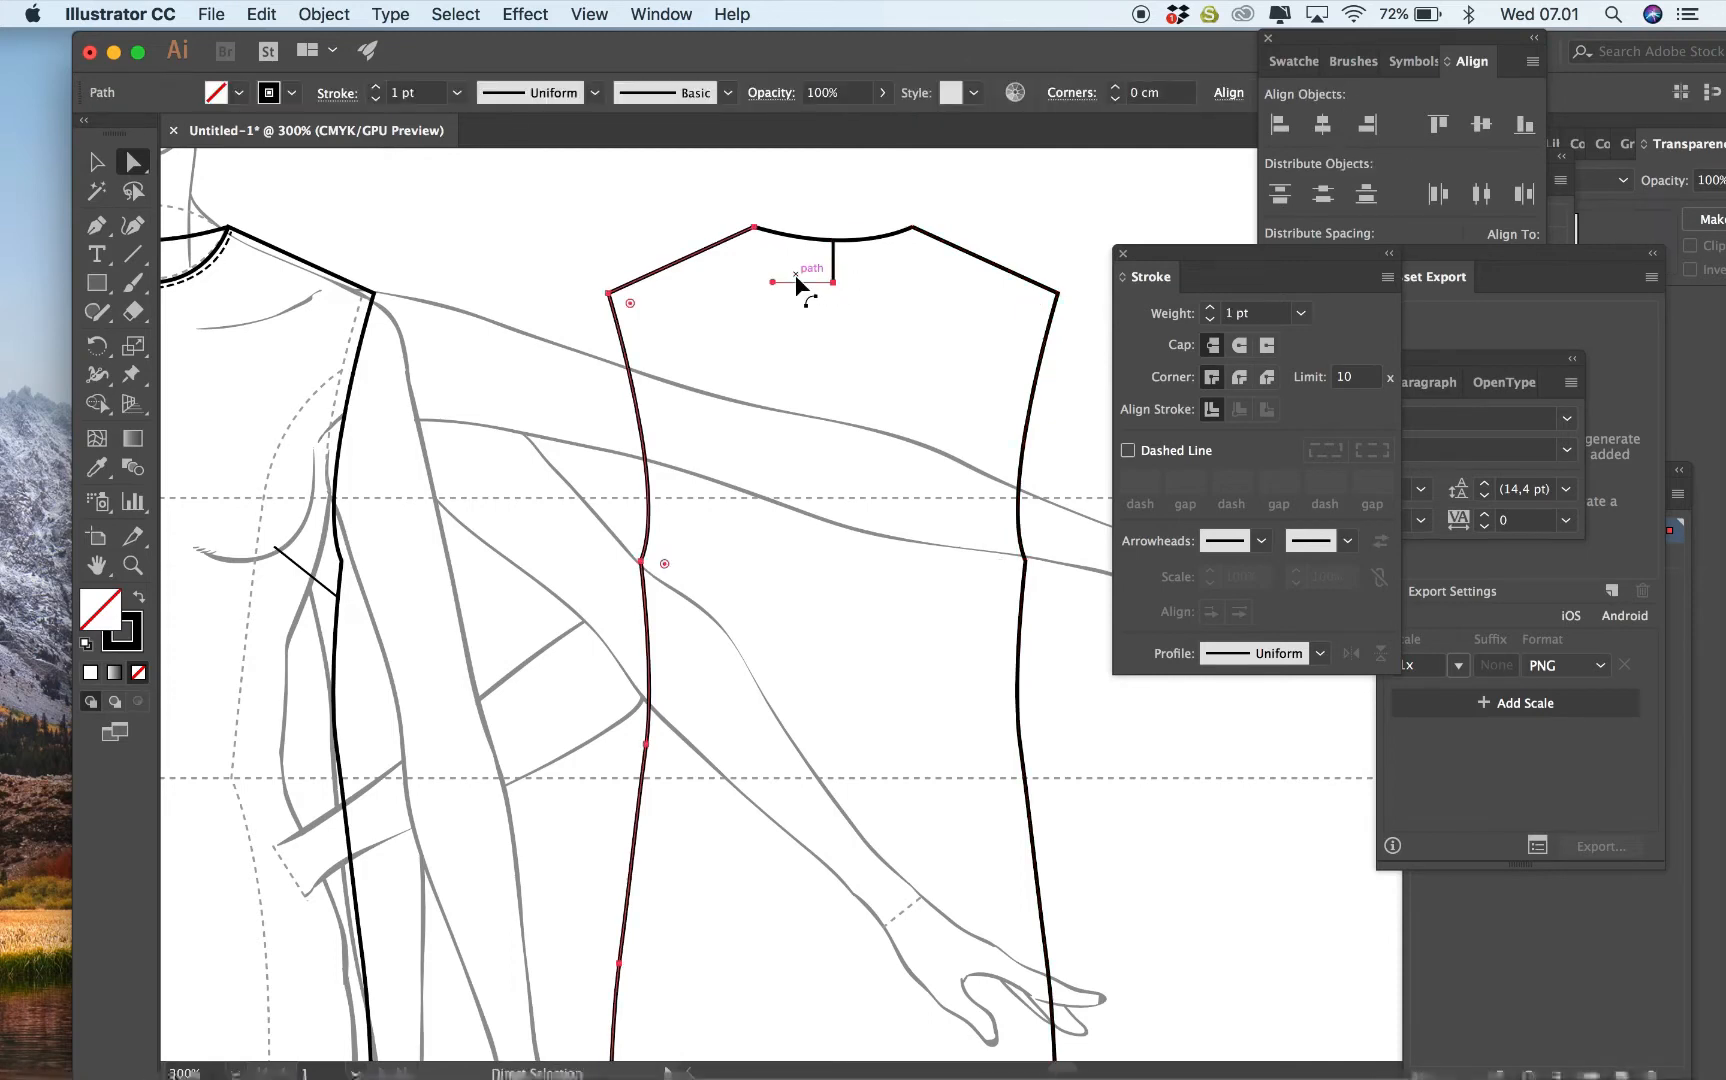
drag(831, 280, 834, 511)
key(super+z)
key(super+minus)
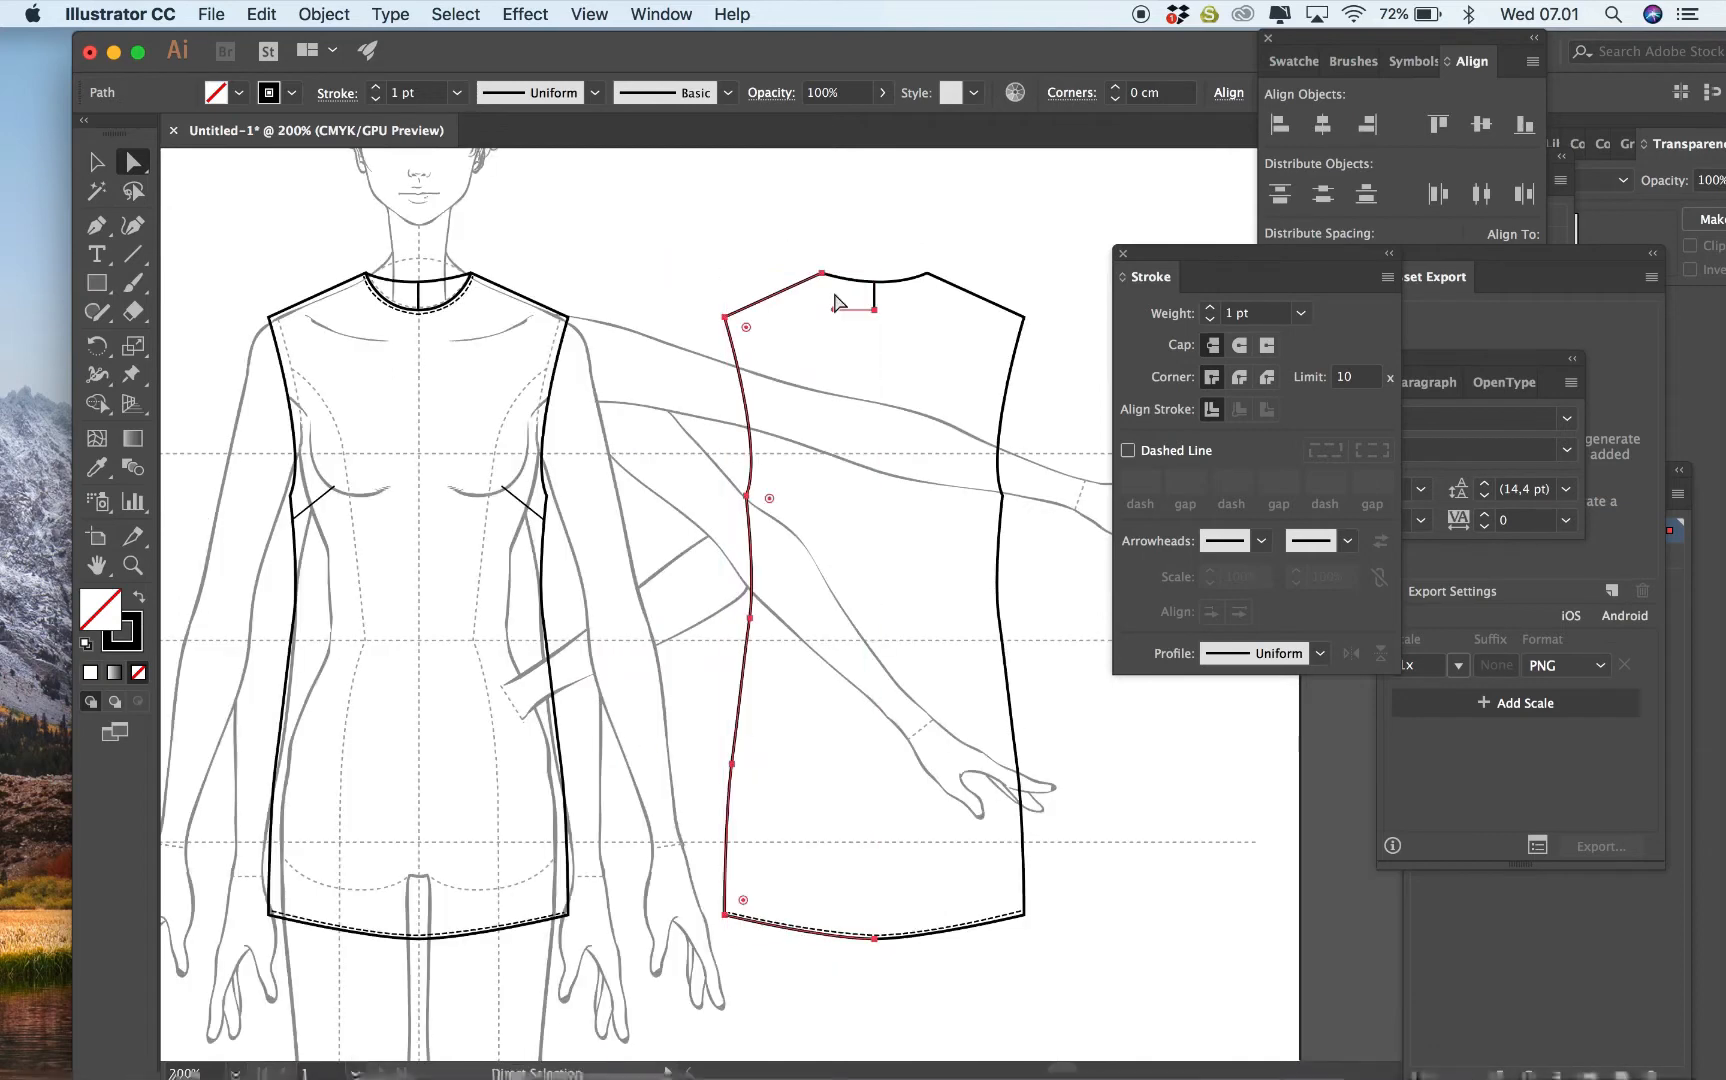
key(Delete)
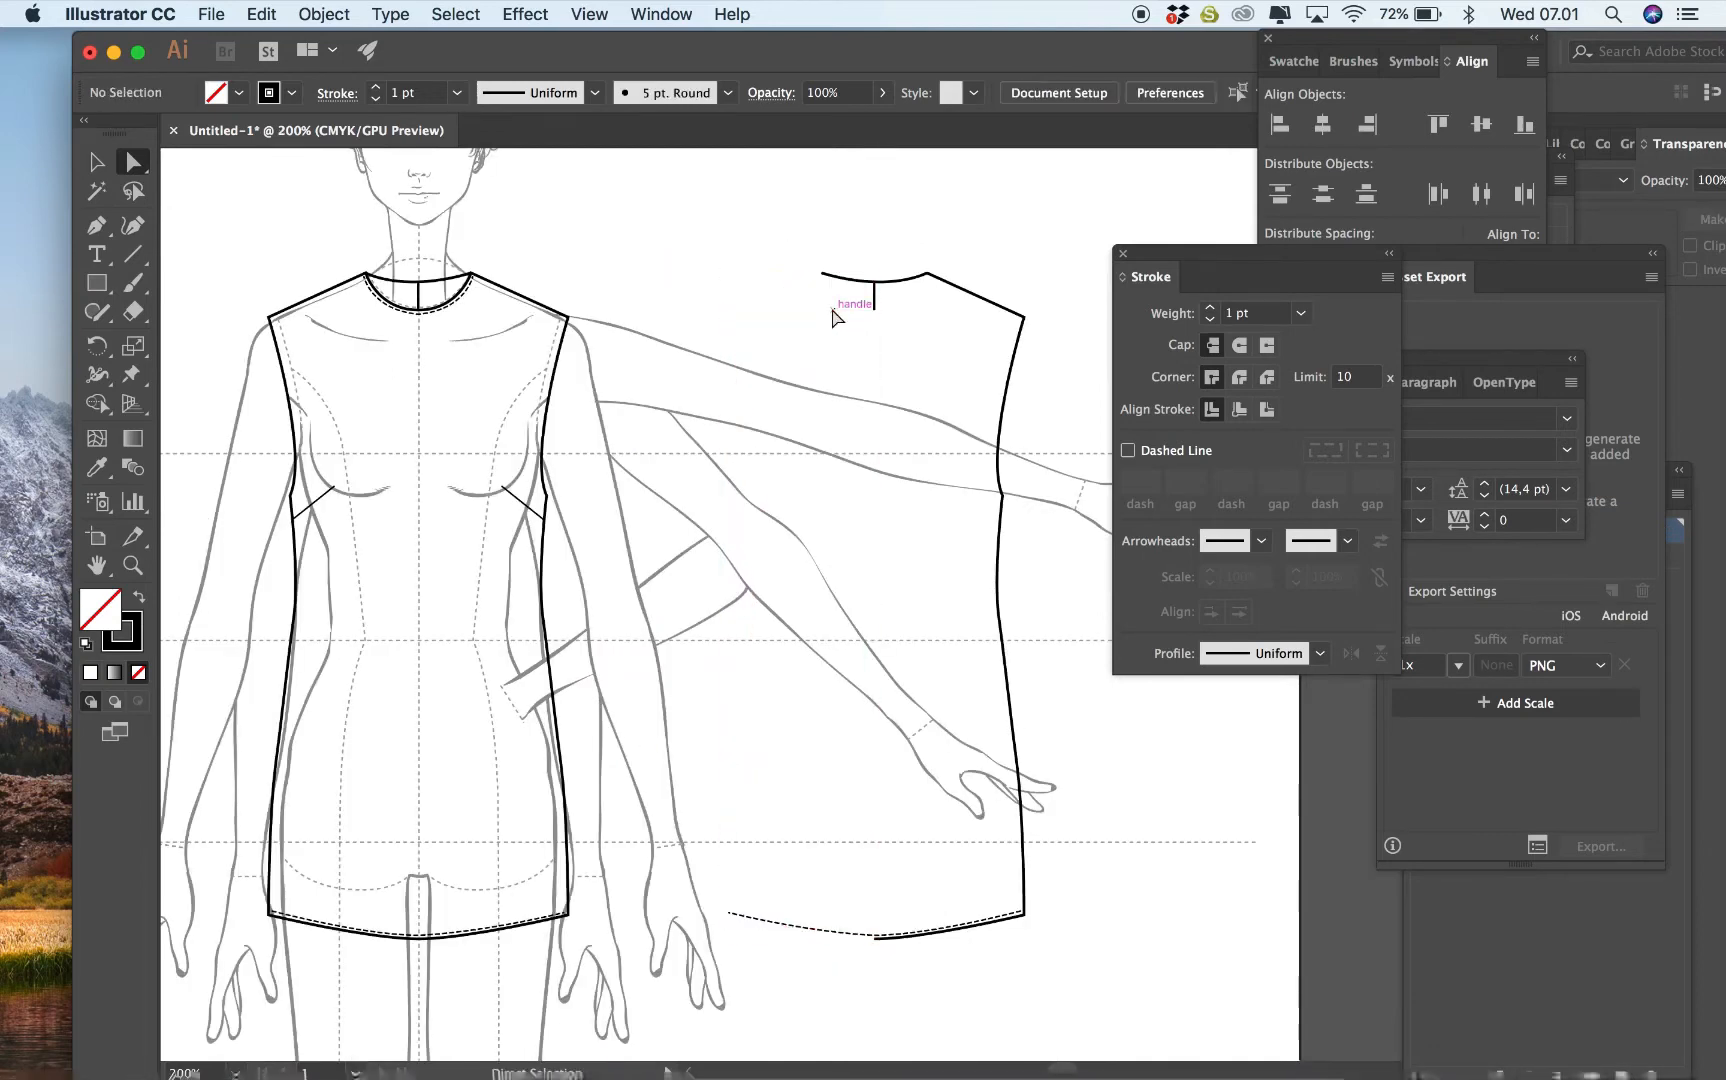
key(super+space)
click(832, 368)
key(super+z)
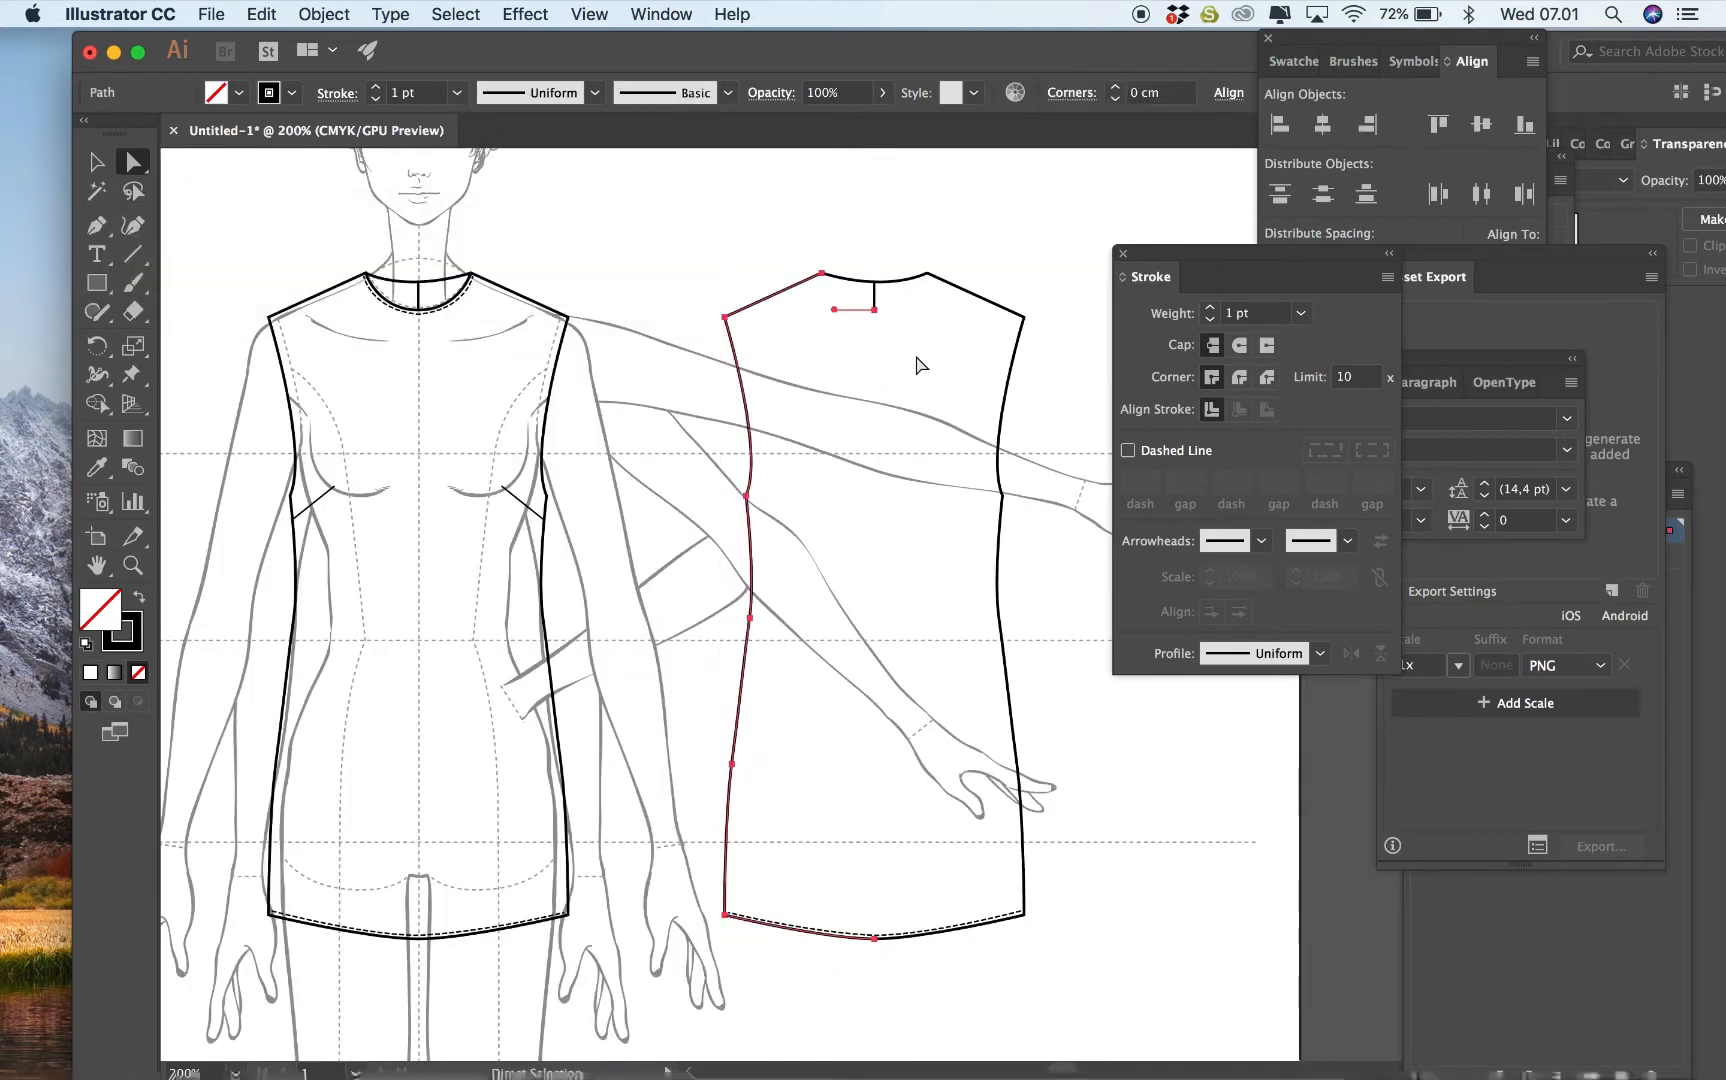
Clear the stray anchor points beneath the short center line and extend the line about 9.26 cm straight down to the hem.
click(914, 357)
click(874, 315)
drag(874, 316, 873, 591)
key(Delete)
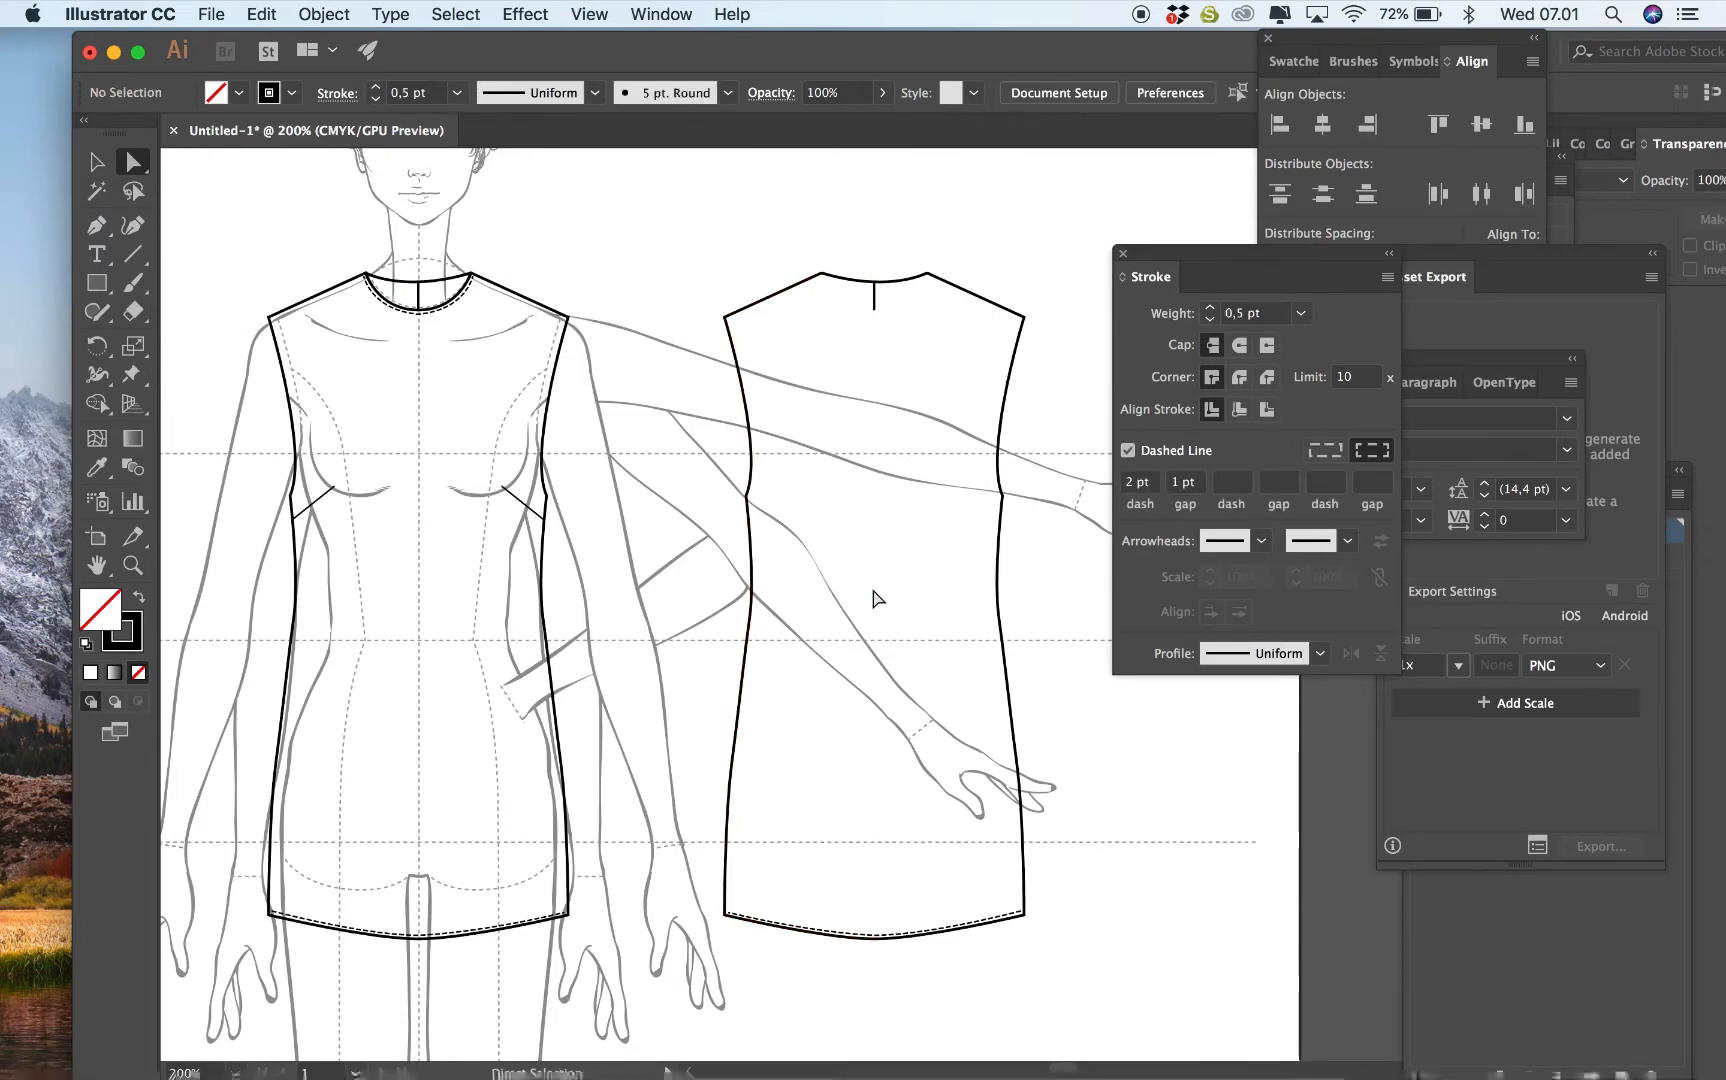
mouse_move(876, 315)
mouse_down()
mouse_move(887, 758)
mouse_move(913, 934)
mouse_up()
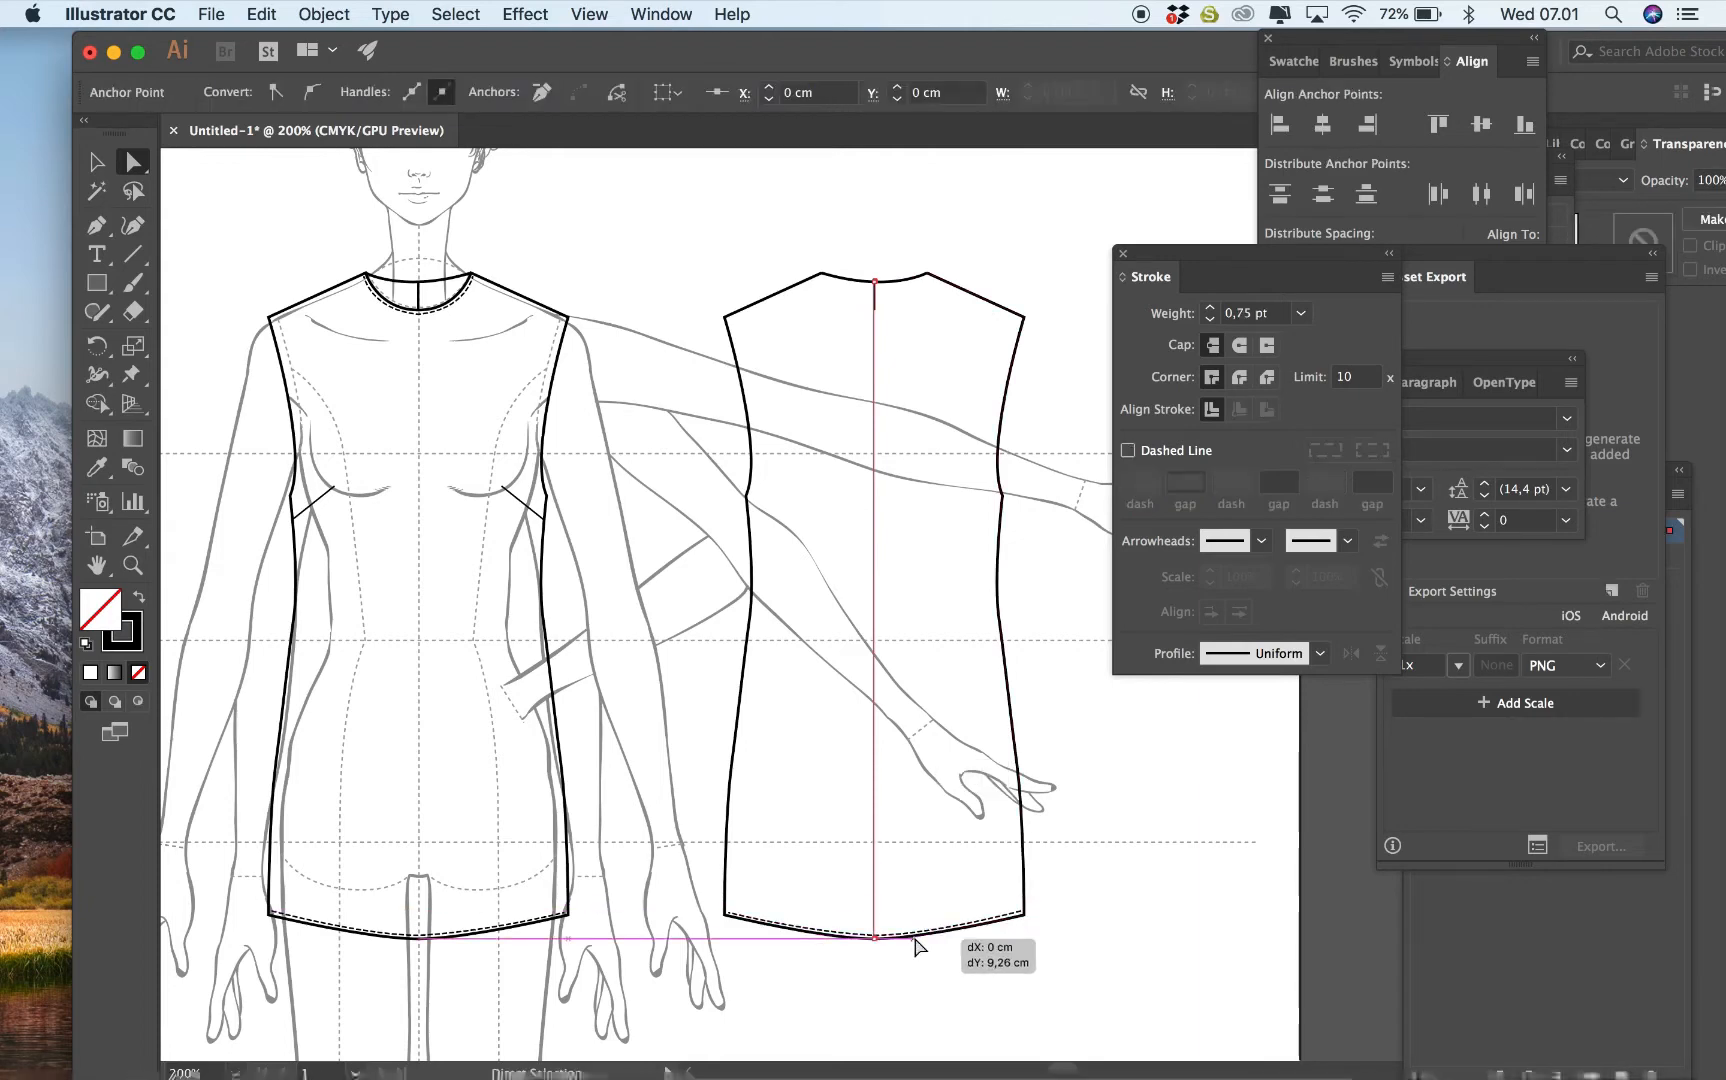
click(905, 779)
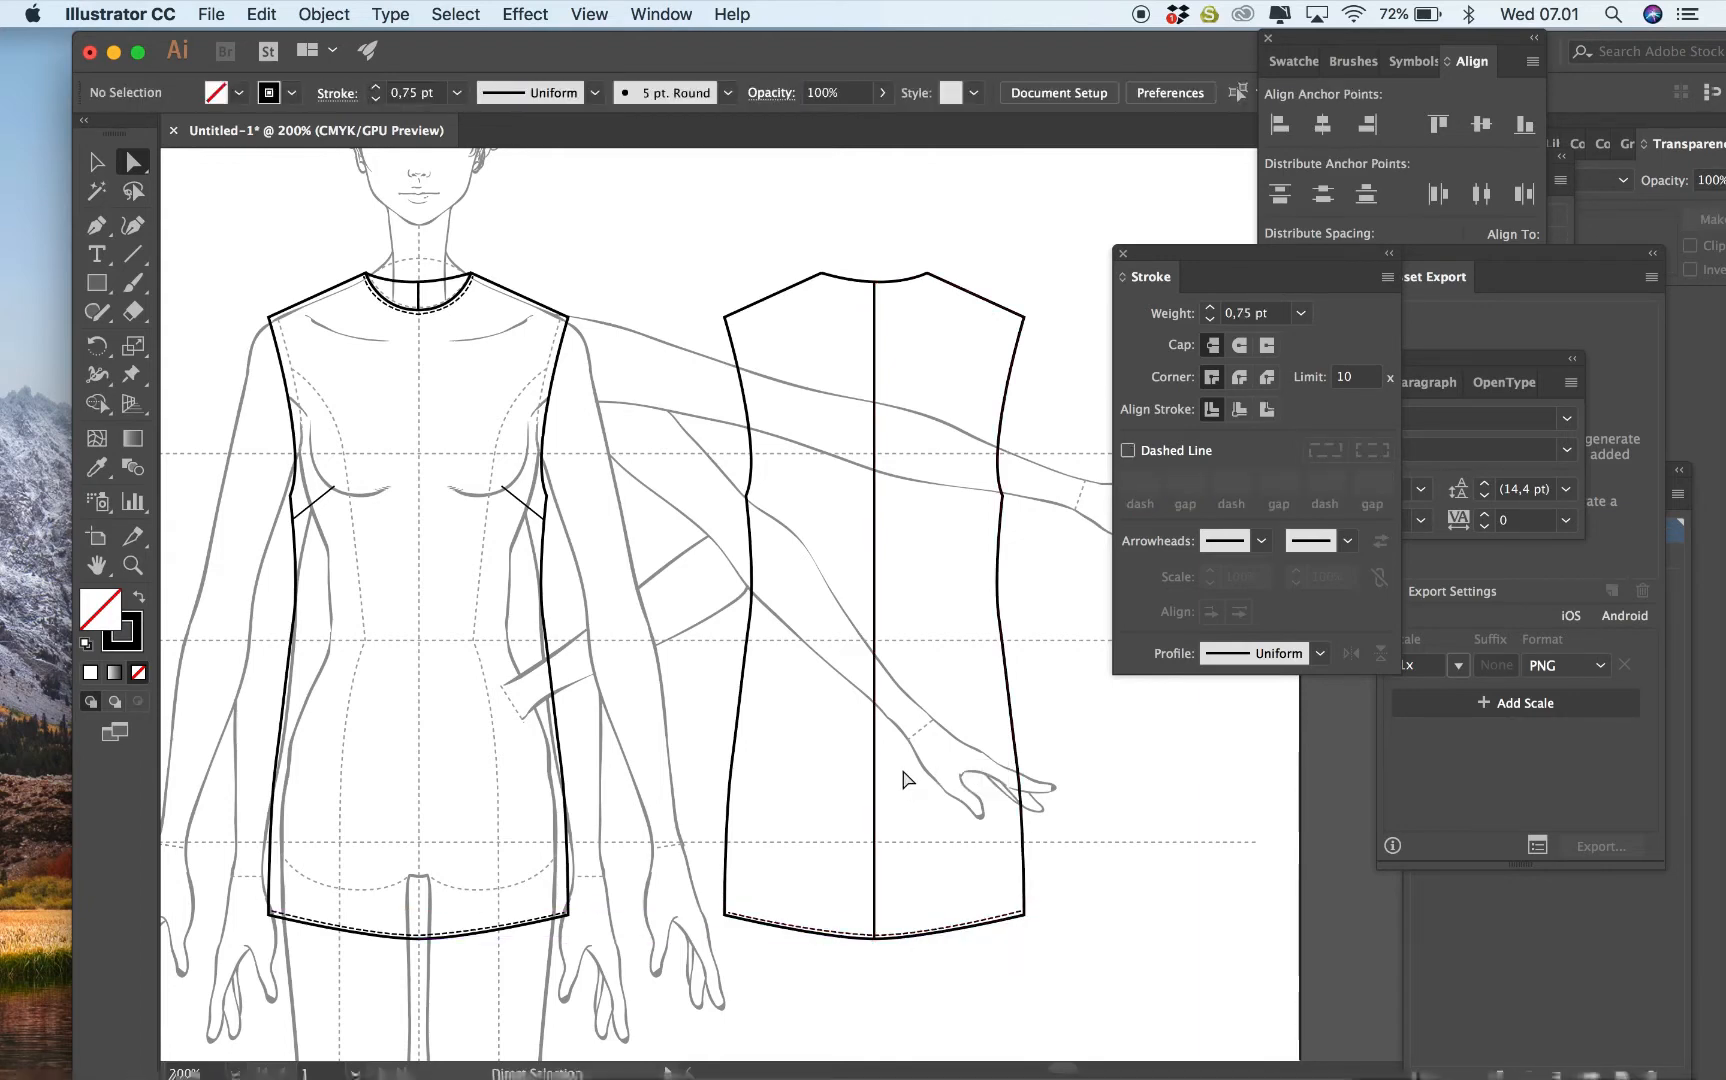
Draw a short diagonal line segment across the center back line just below the waist guide.
key(backslash)
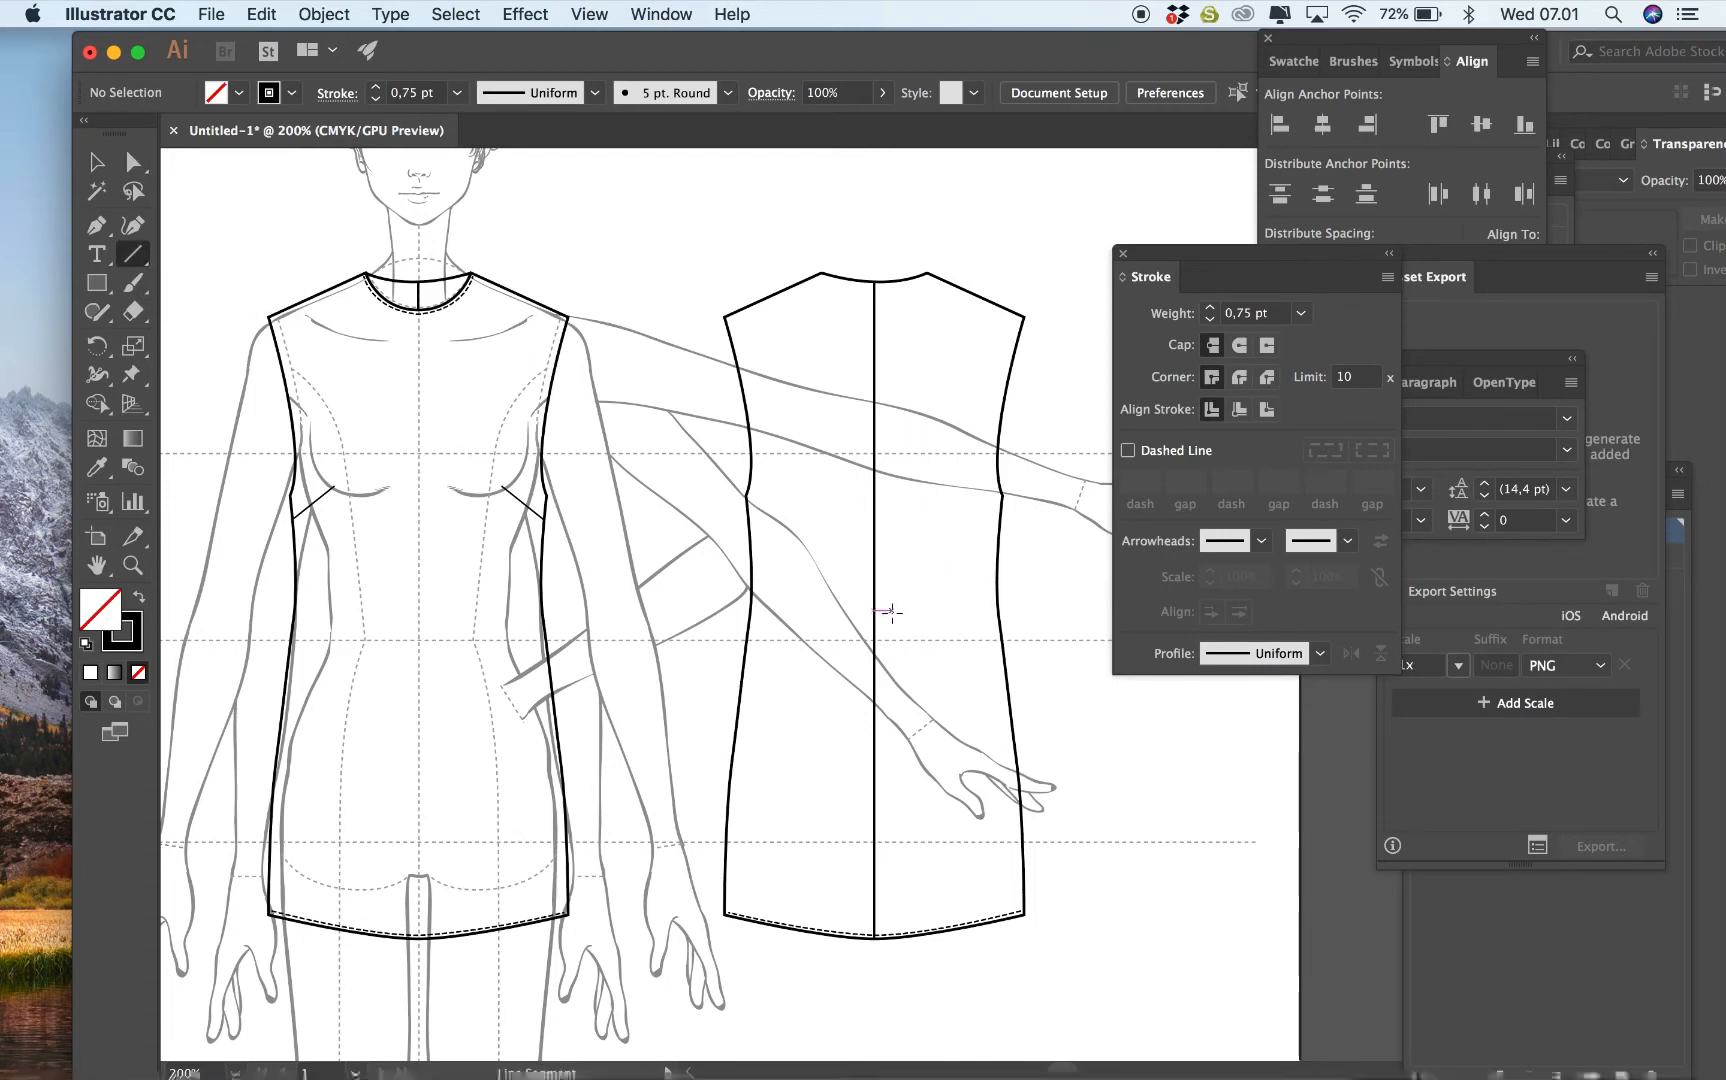
drag(866, 661, 885, 647)
click(97, 161)
click(780, 178)
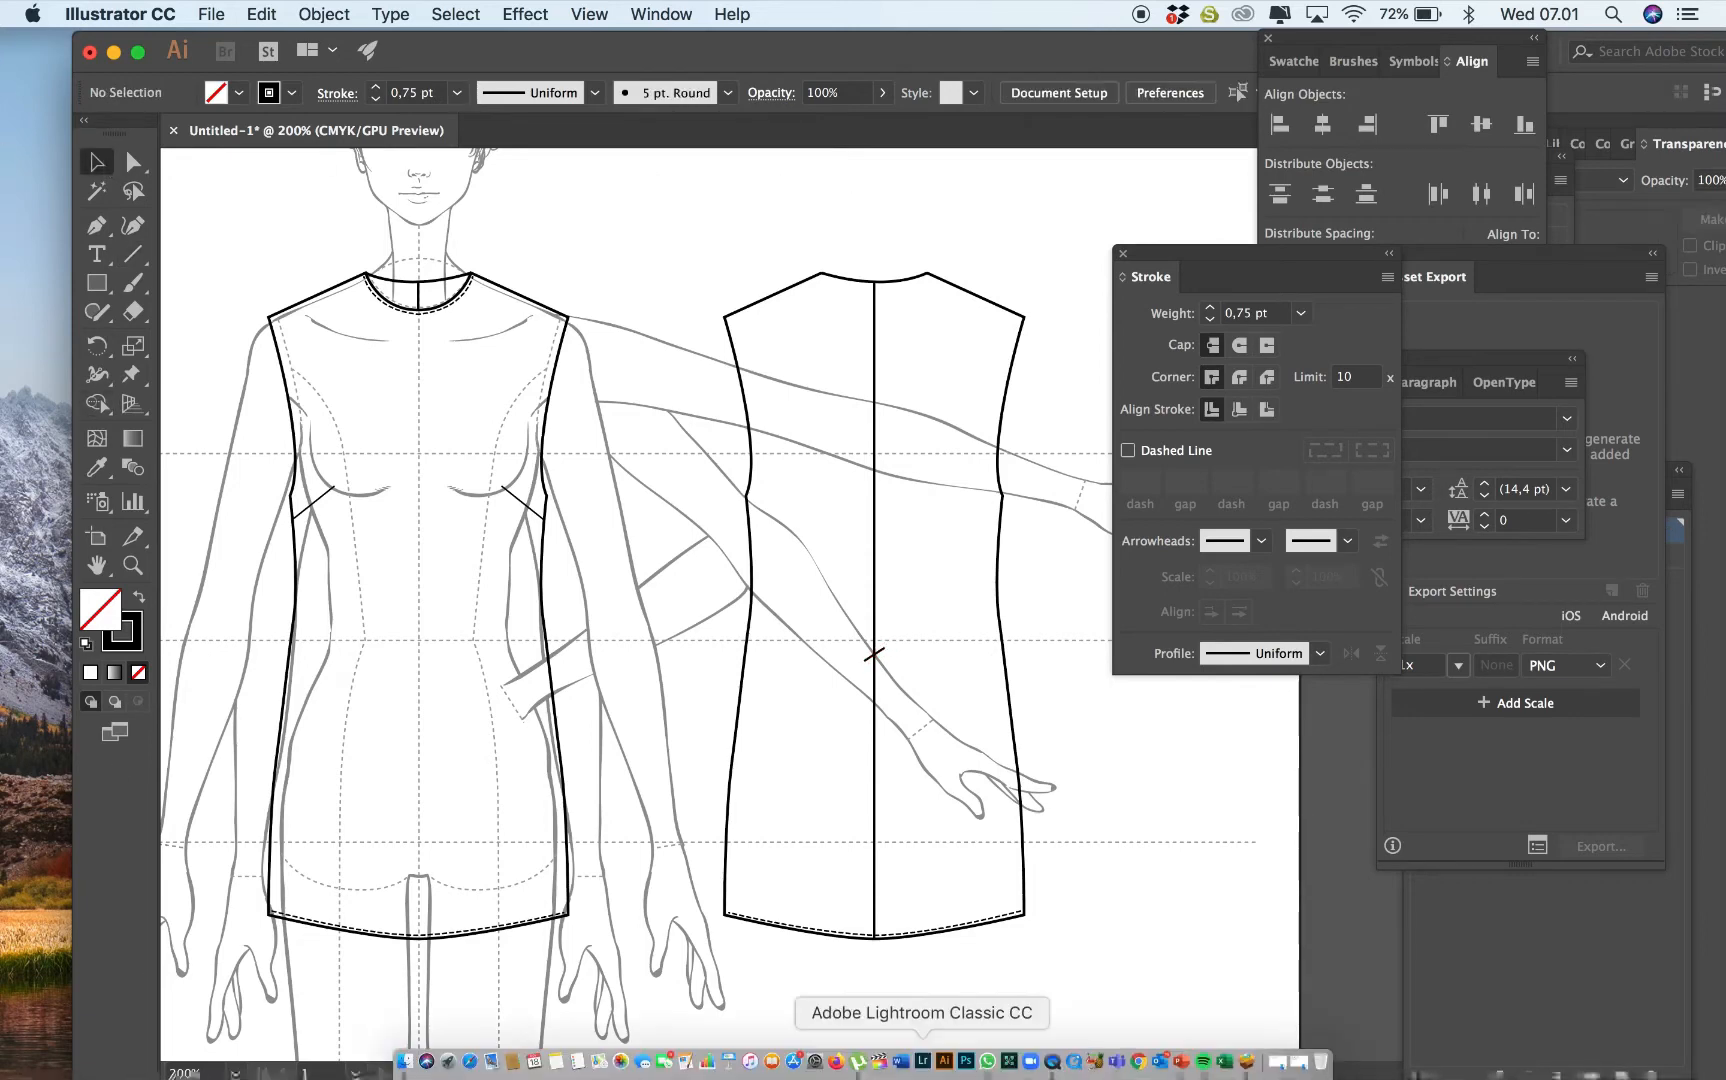
Draw a narrow, slanted, closed four-sided zipper pull about 0.44 cm long with the Pen tool above the back neckline.
key(super+plus)
key(super+plus)
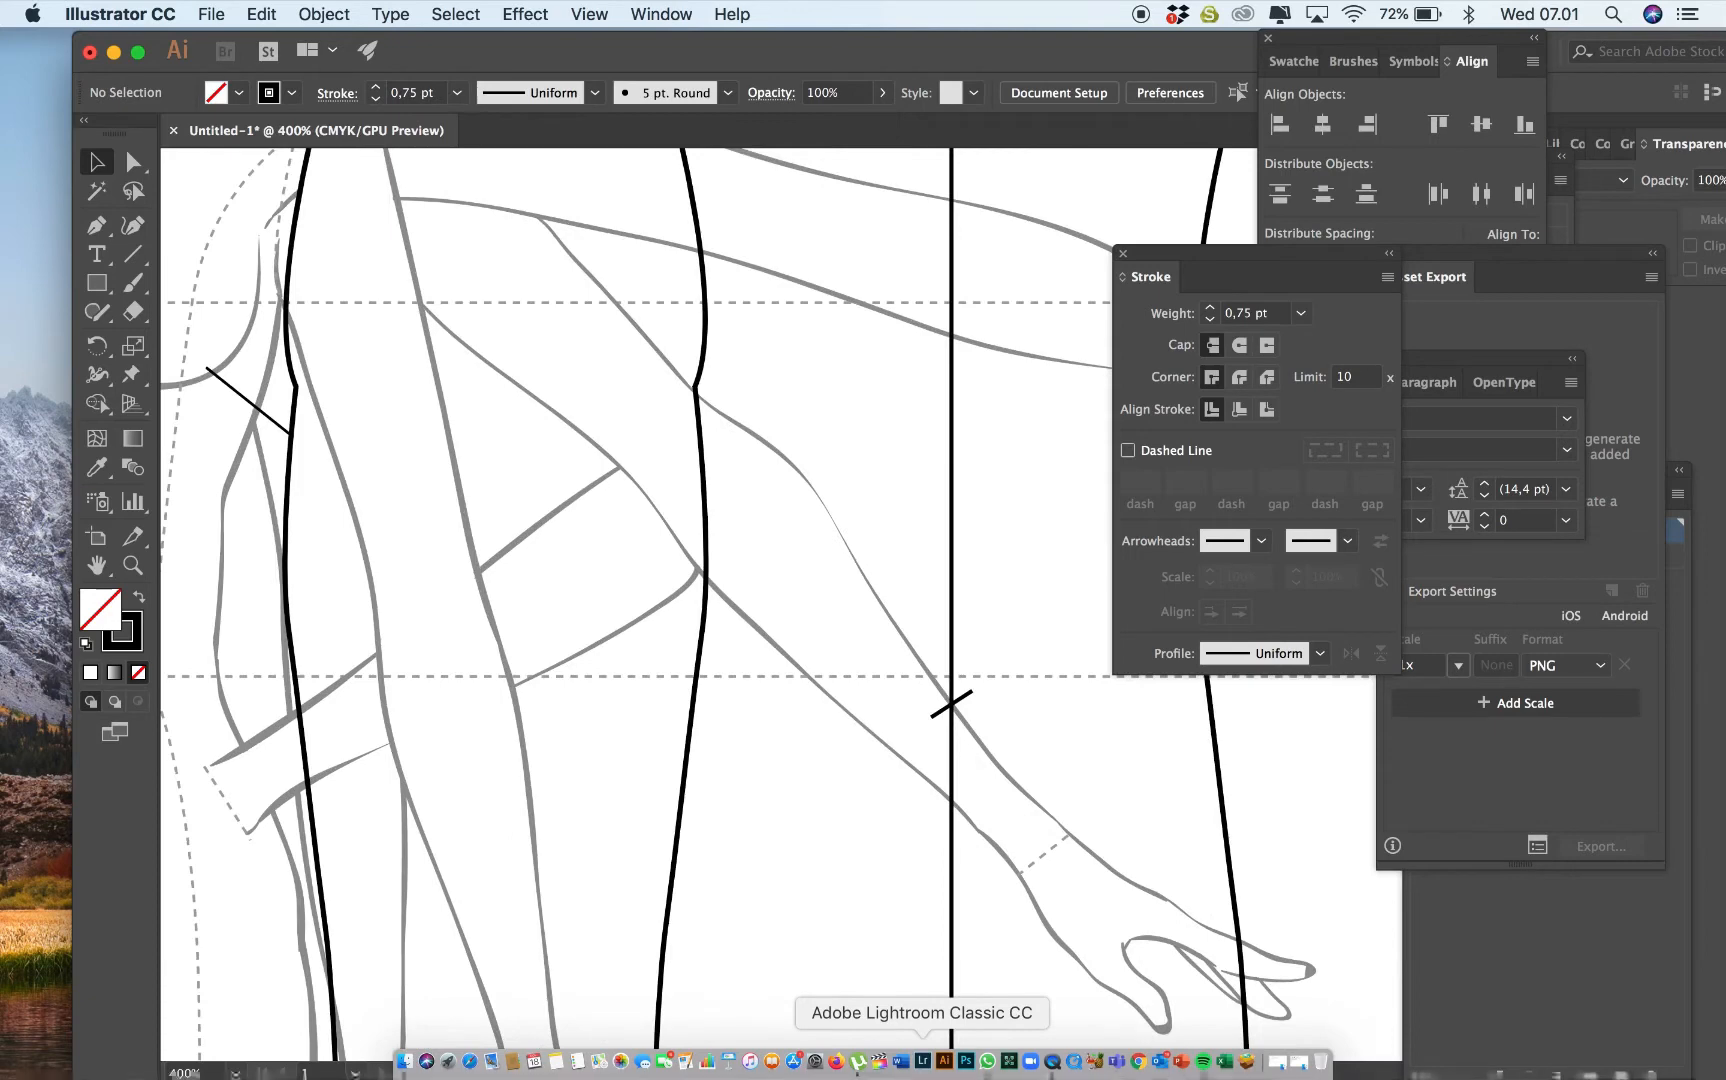
scroll(926, 728, up, 5)
click(98, 233)
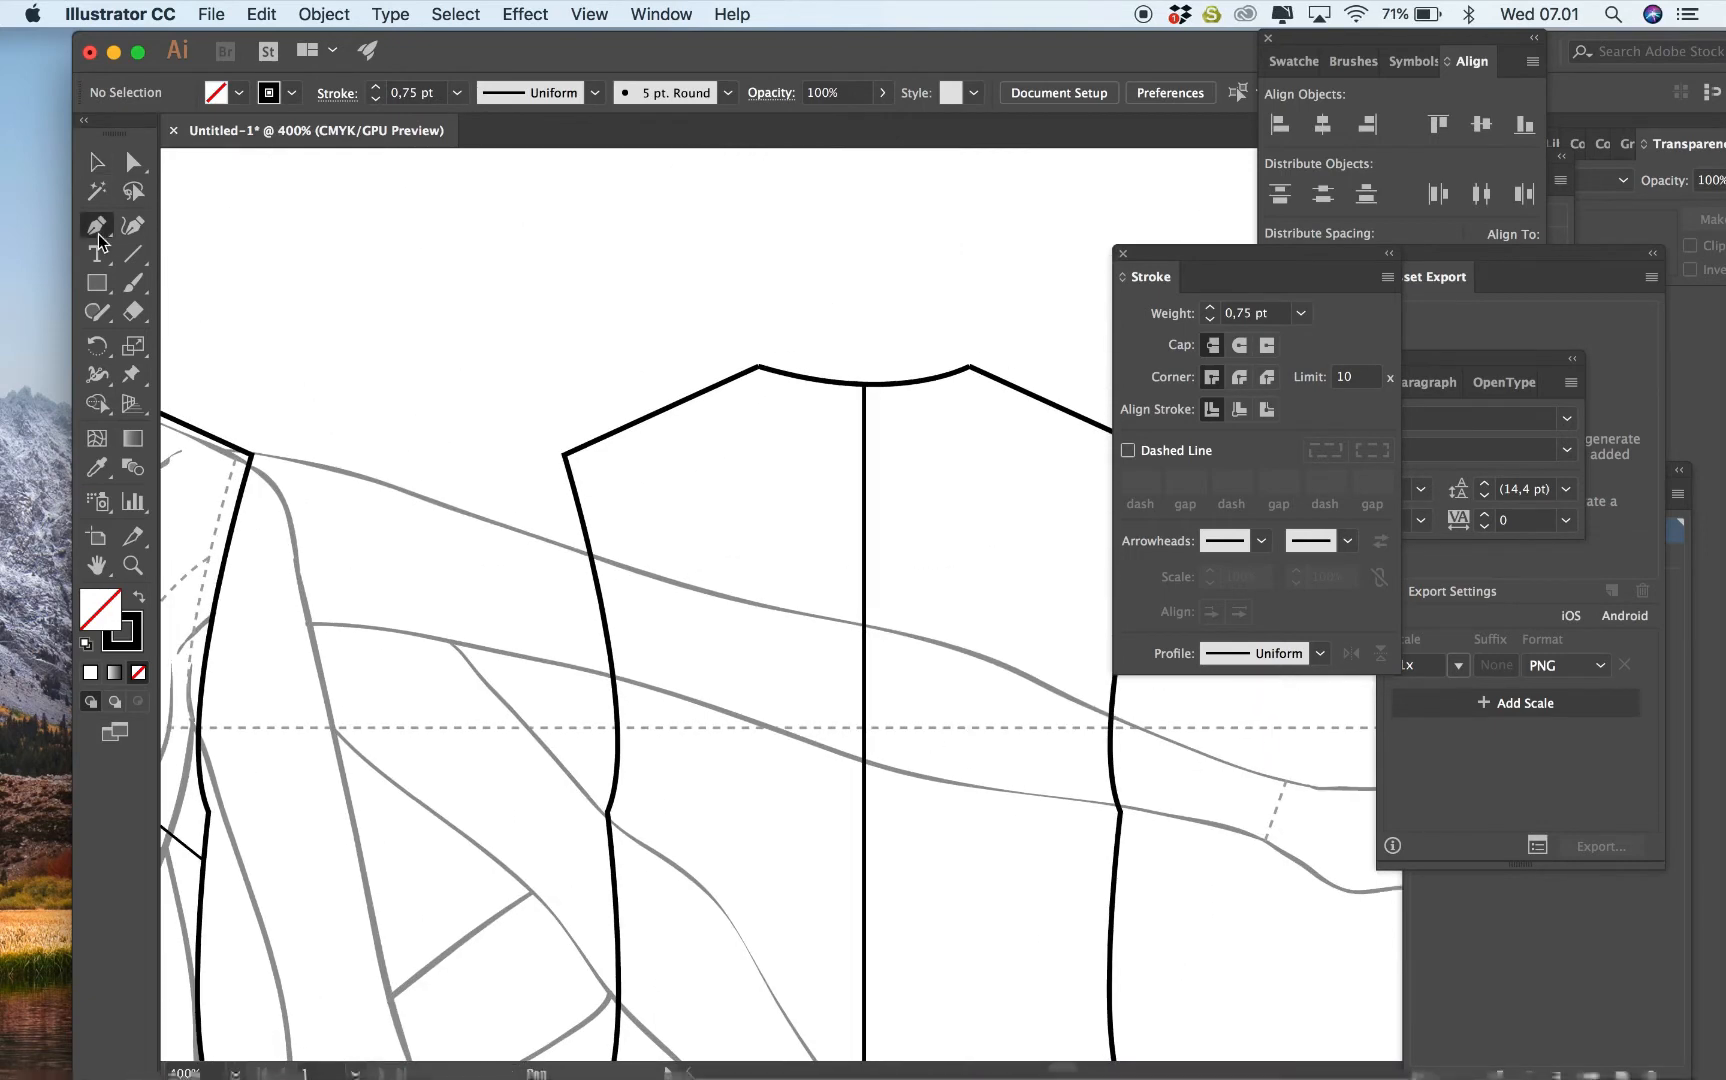
click(714, 199)
drag(724, 254, 737, 258)
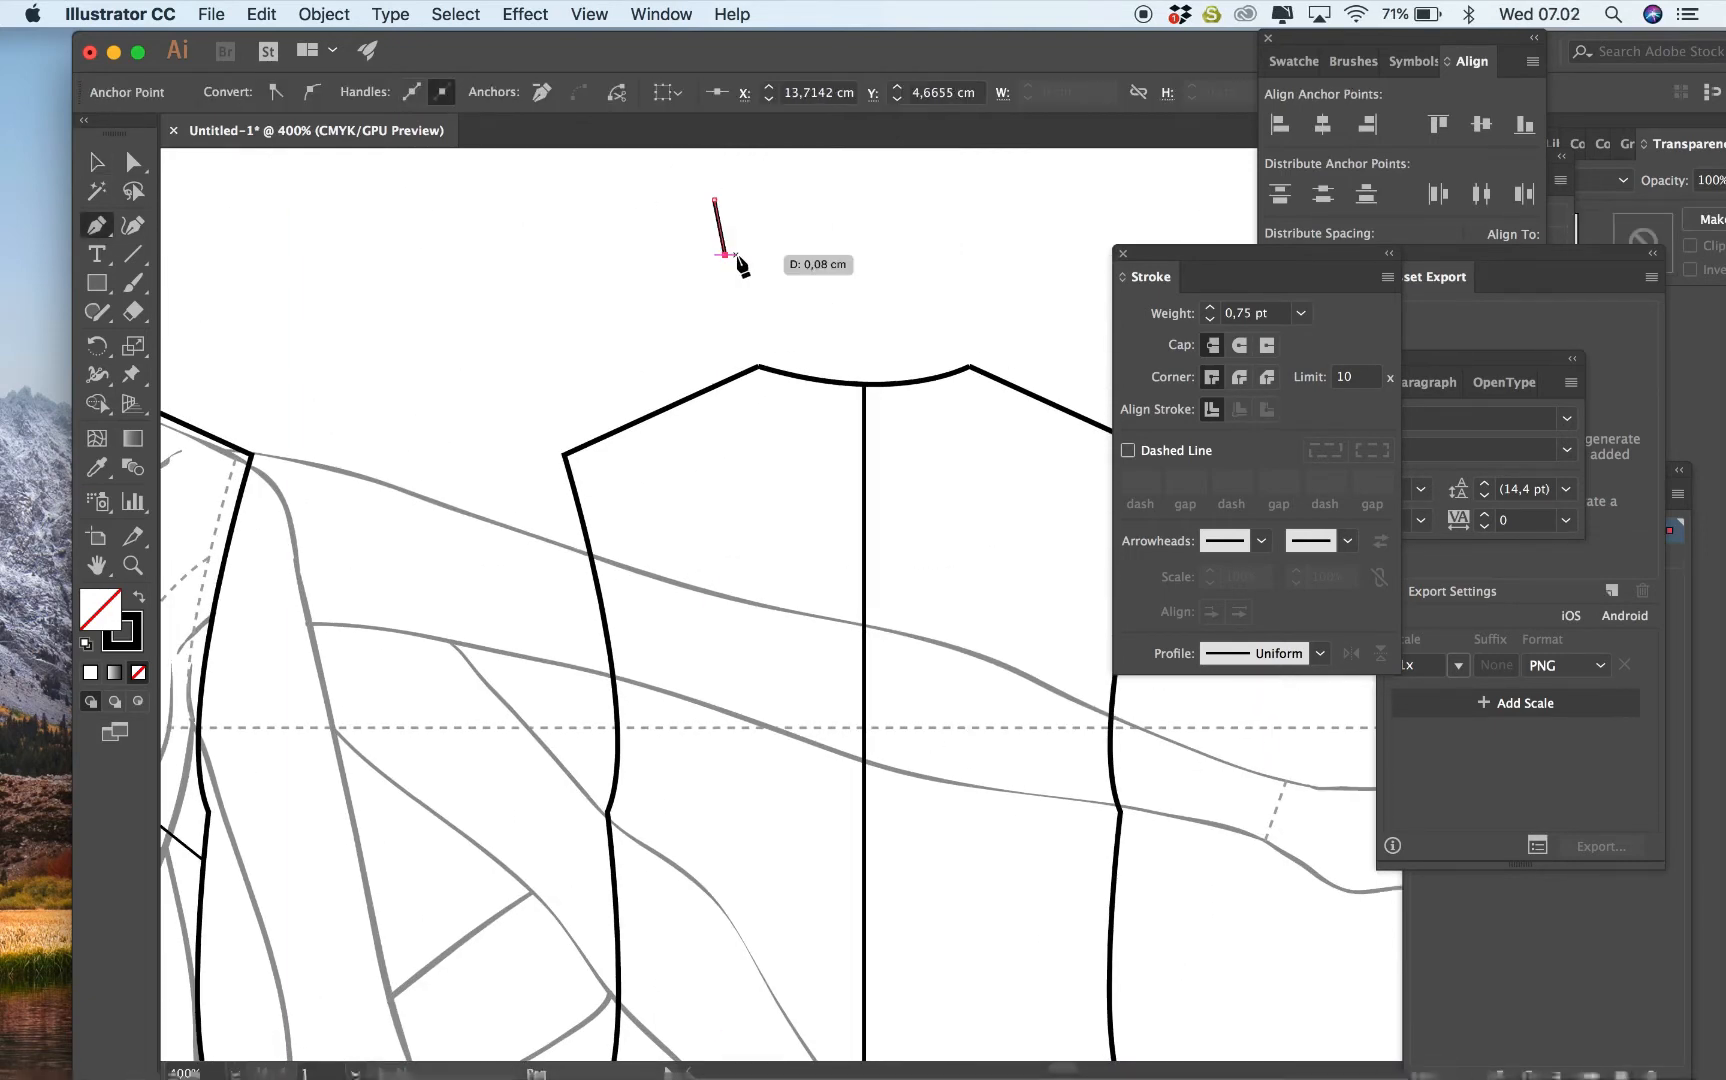
click(738, 254)
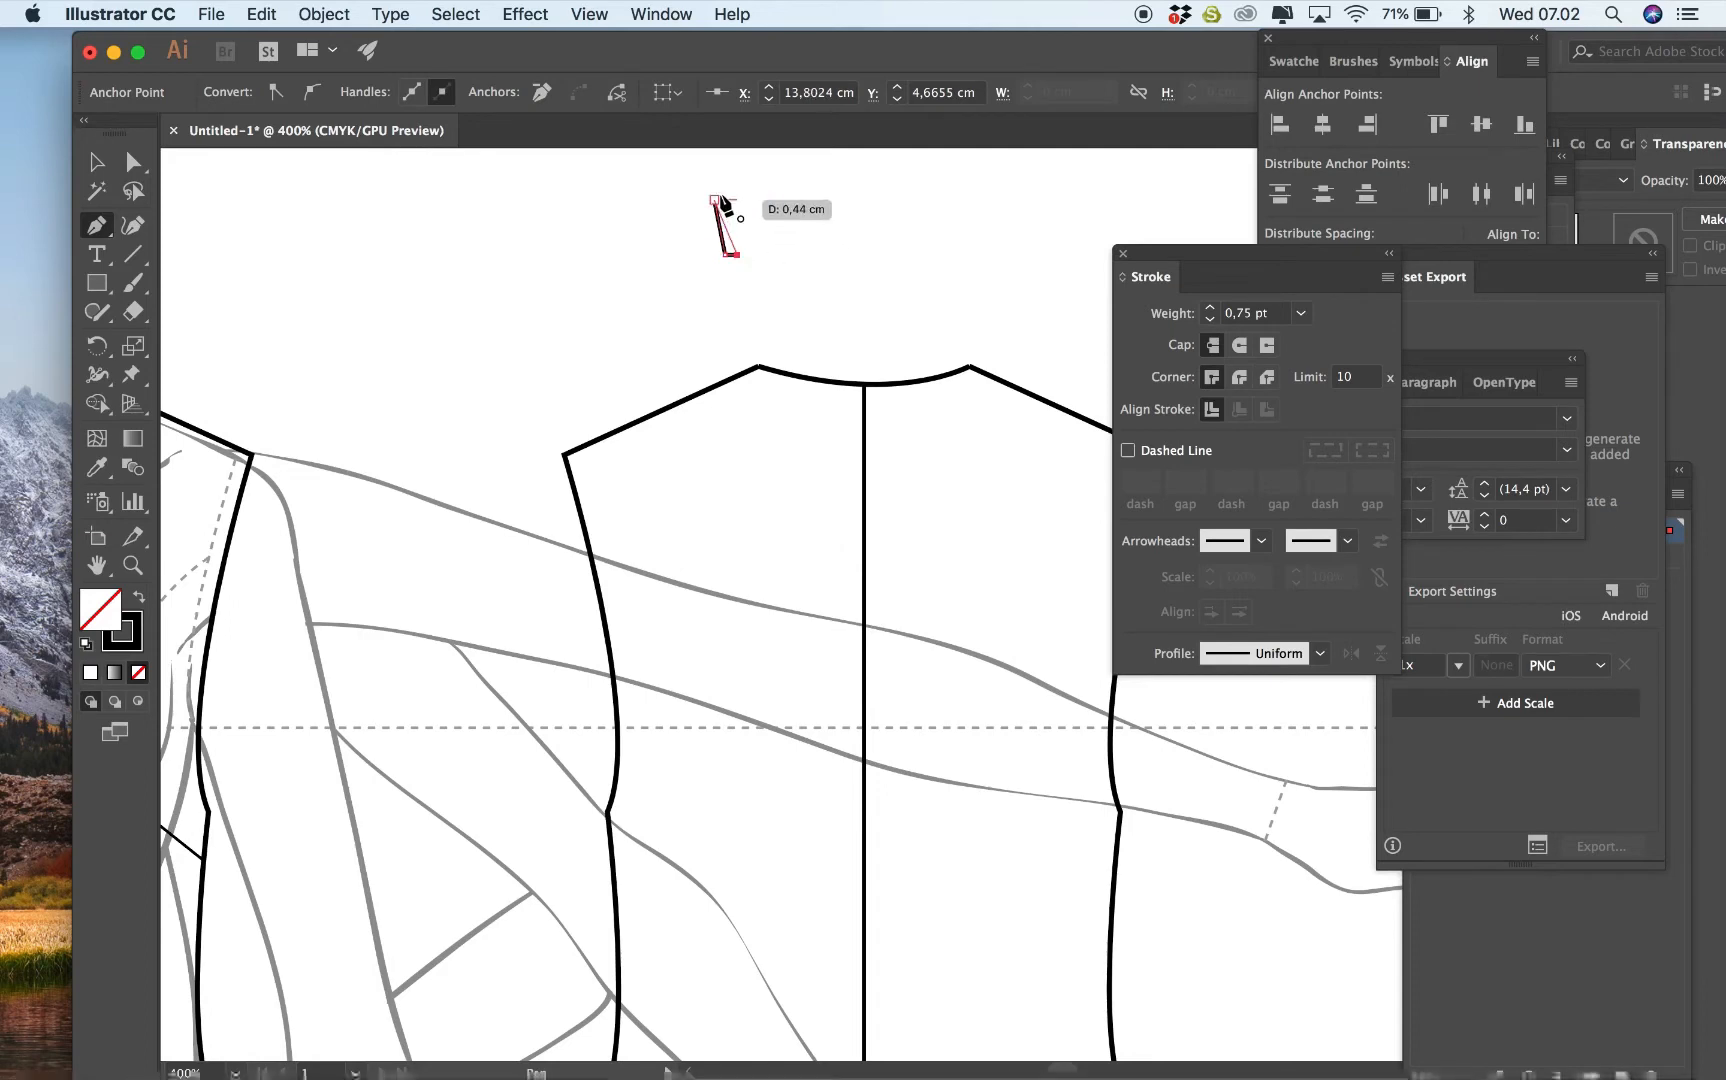
click(726, 192)
click(720, 201)
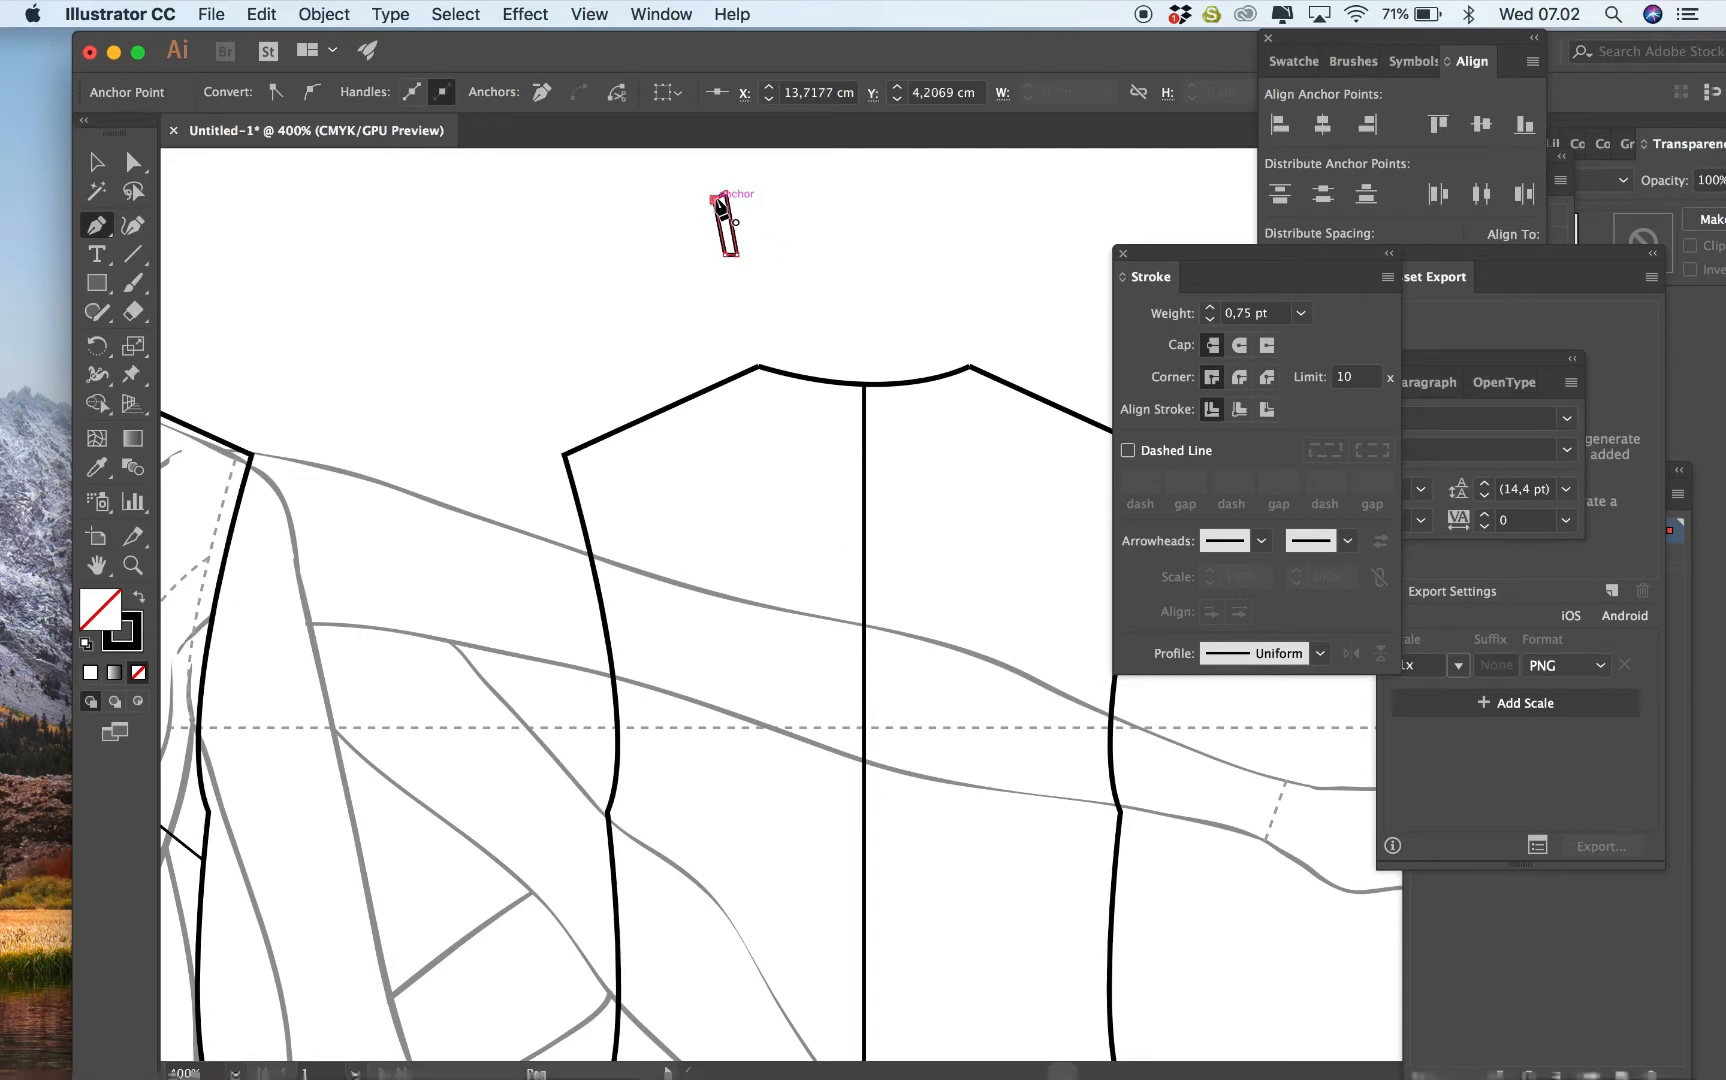
Reshape the zipper pull's corner points so its upper end is narrower and its lower end slants.
key(super+equal)
click(136, 164)
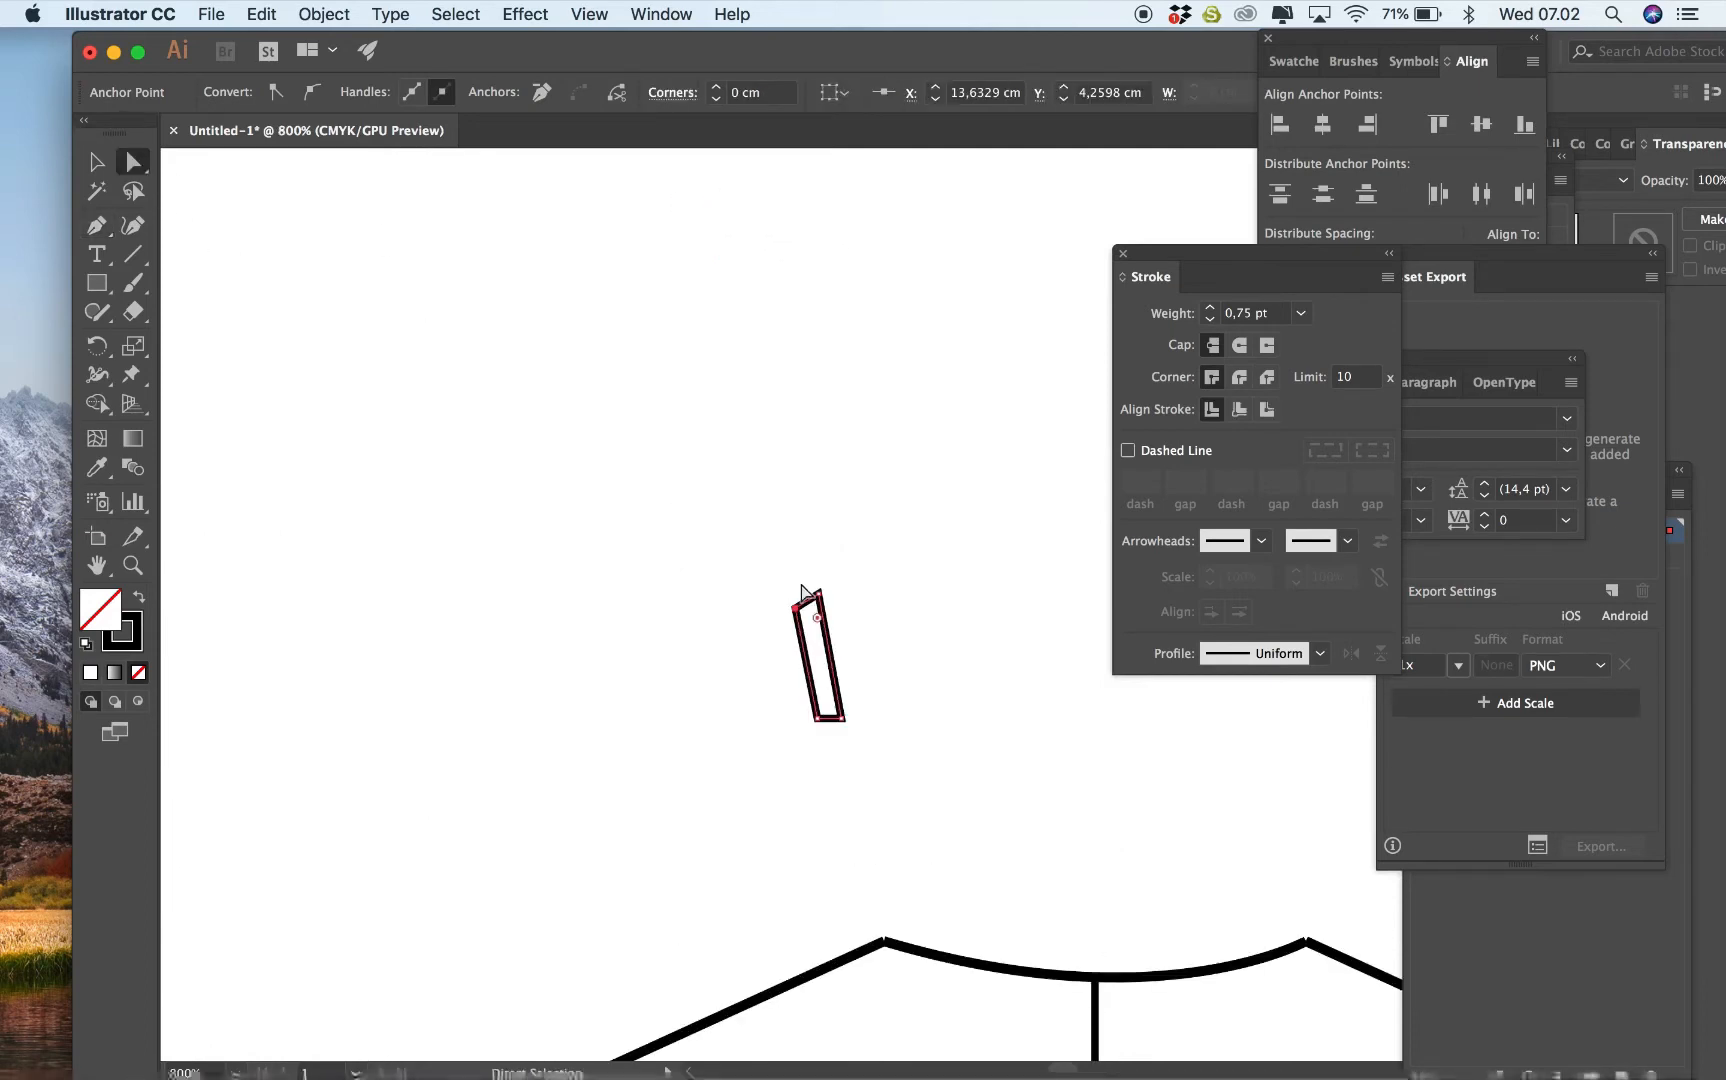
drag(819, 594, 812, 604)
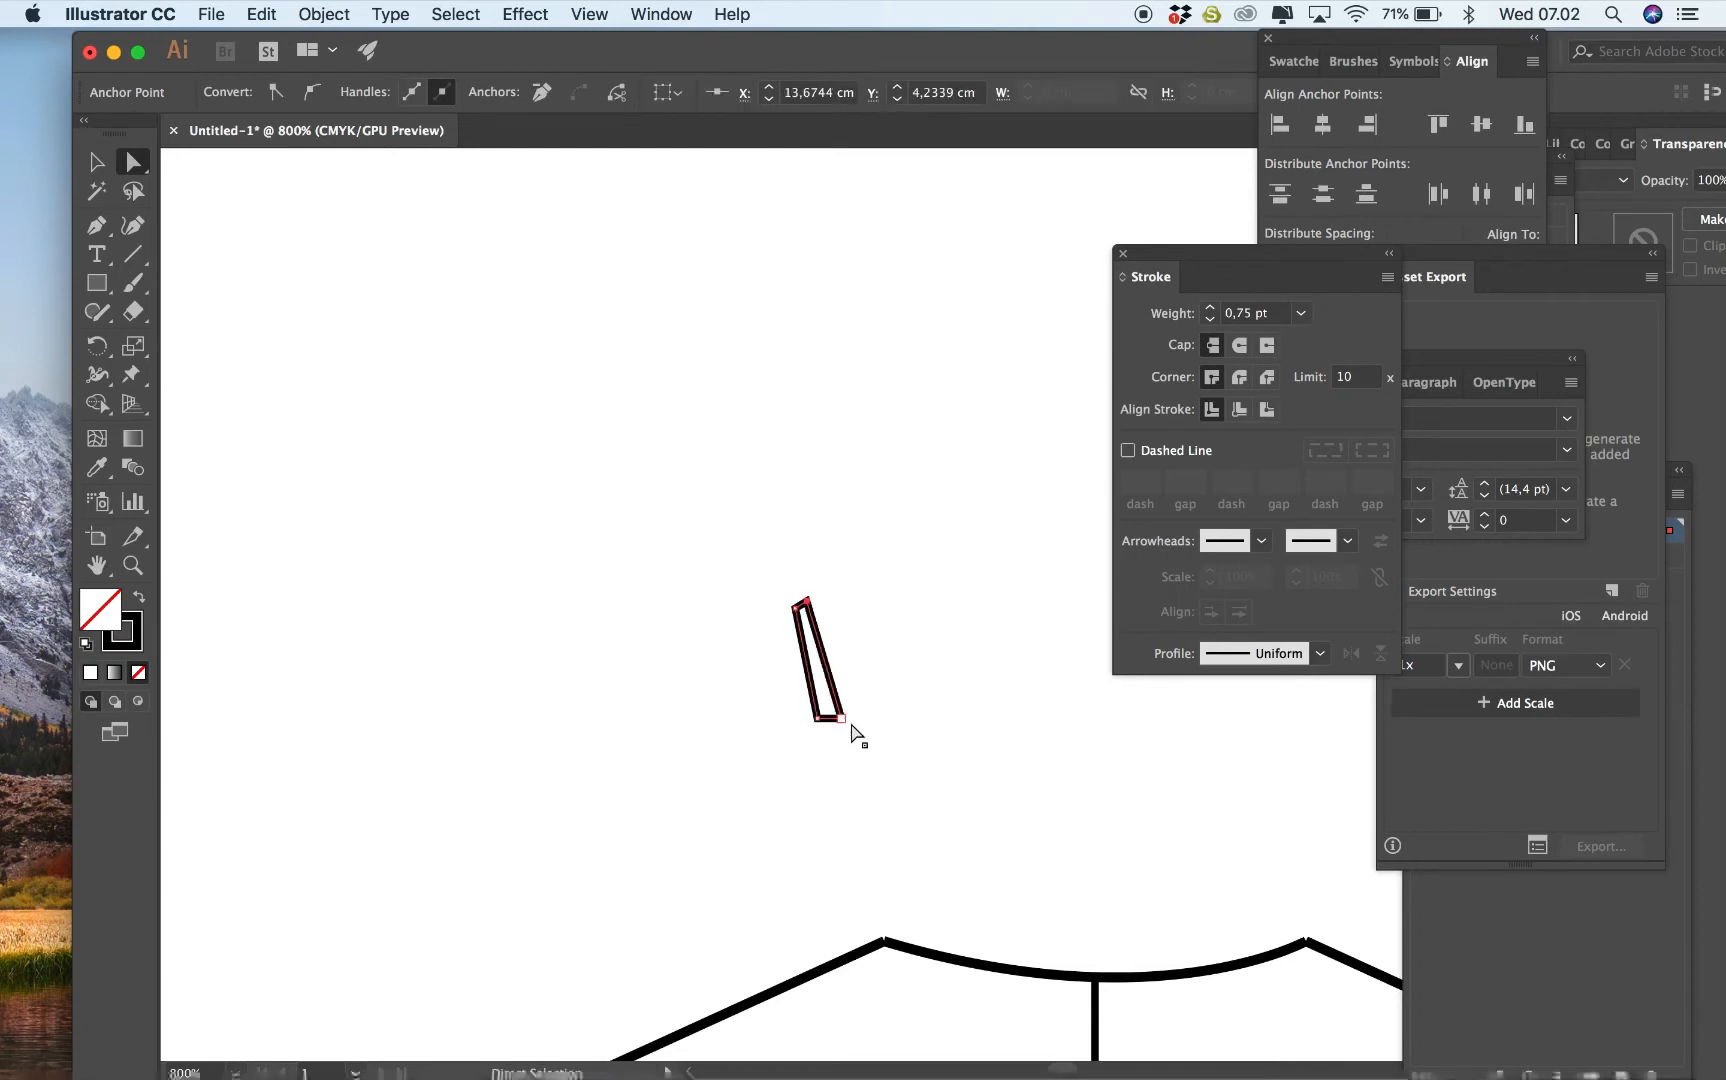
drag(843, 718, 843, 710)
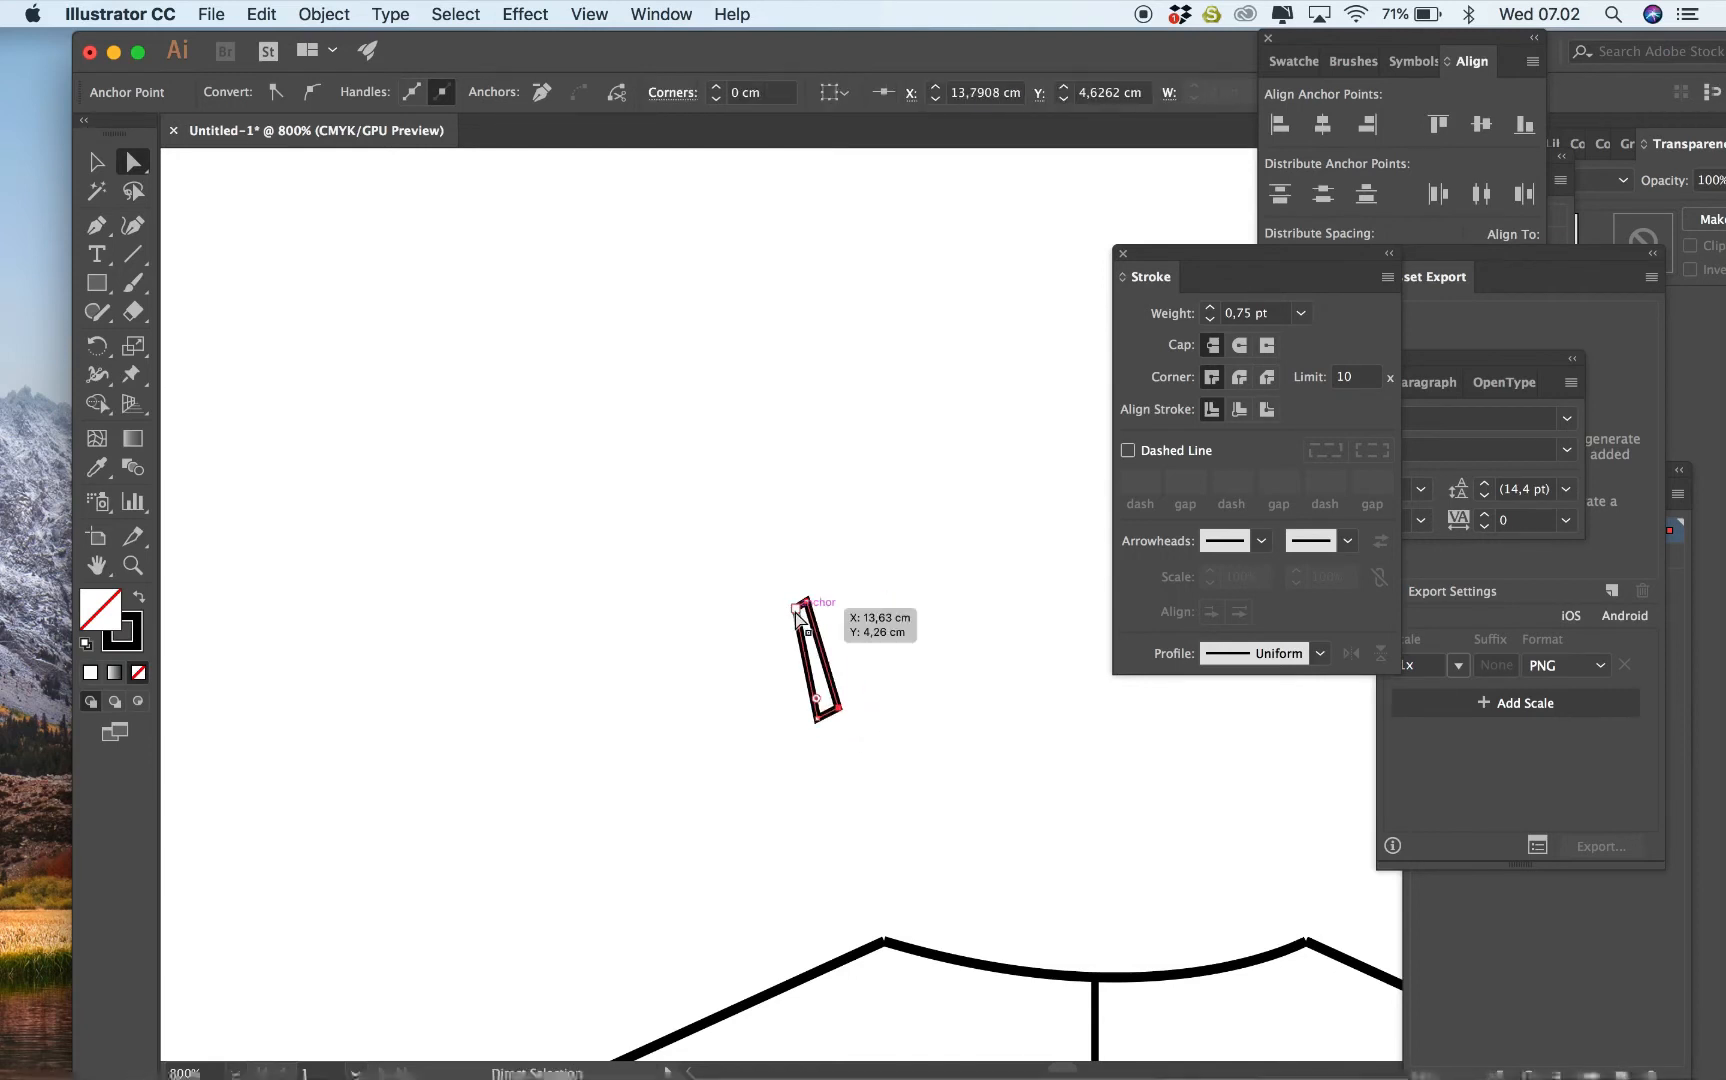
mouse_move(796, 608)
mouse_down()
mouse_move(780, 606)
mouse_move(824, 600)
mouse_move(803, 627)
mouse_move(798, 610)
mouse_up()
key(super+plus)
key(super+plus)
Set the zipper pull's stroke weight to 0.25 pt and adjust the position of its bottom corner point.
click(1301, 313)
click(1317, 338)
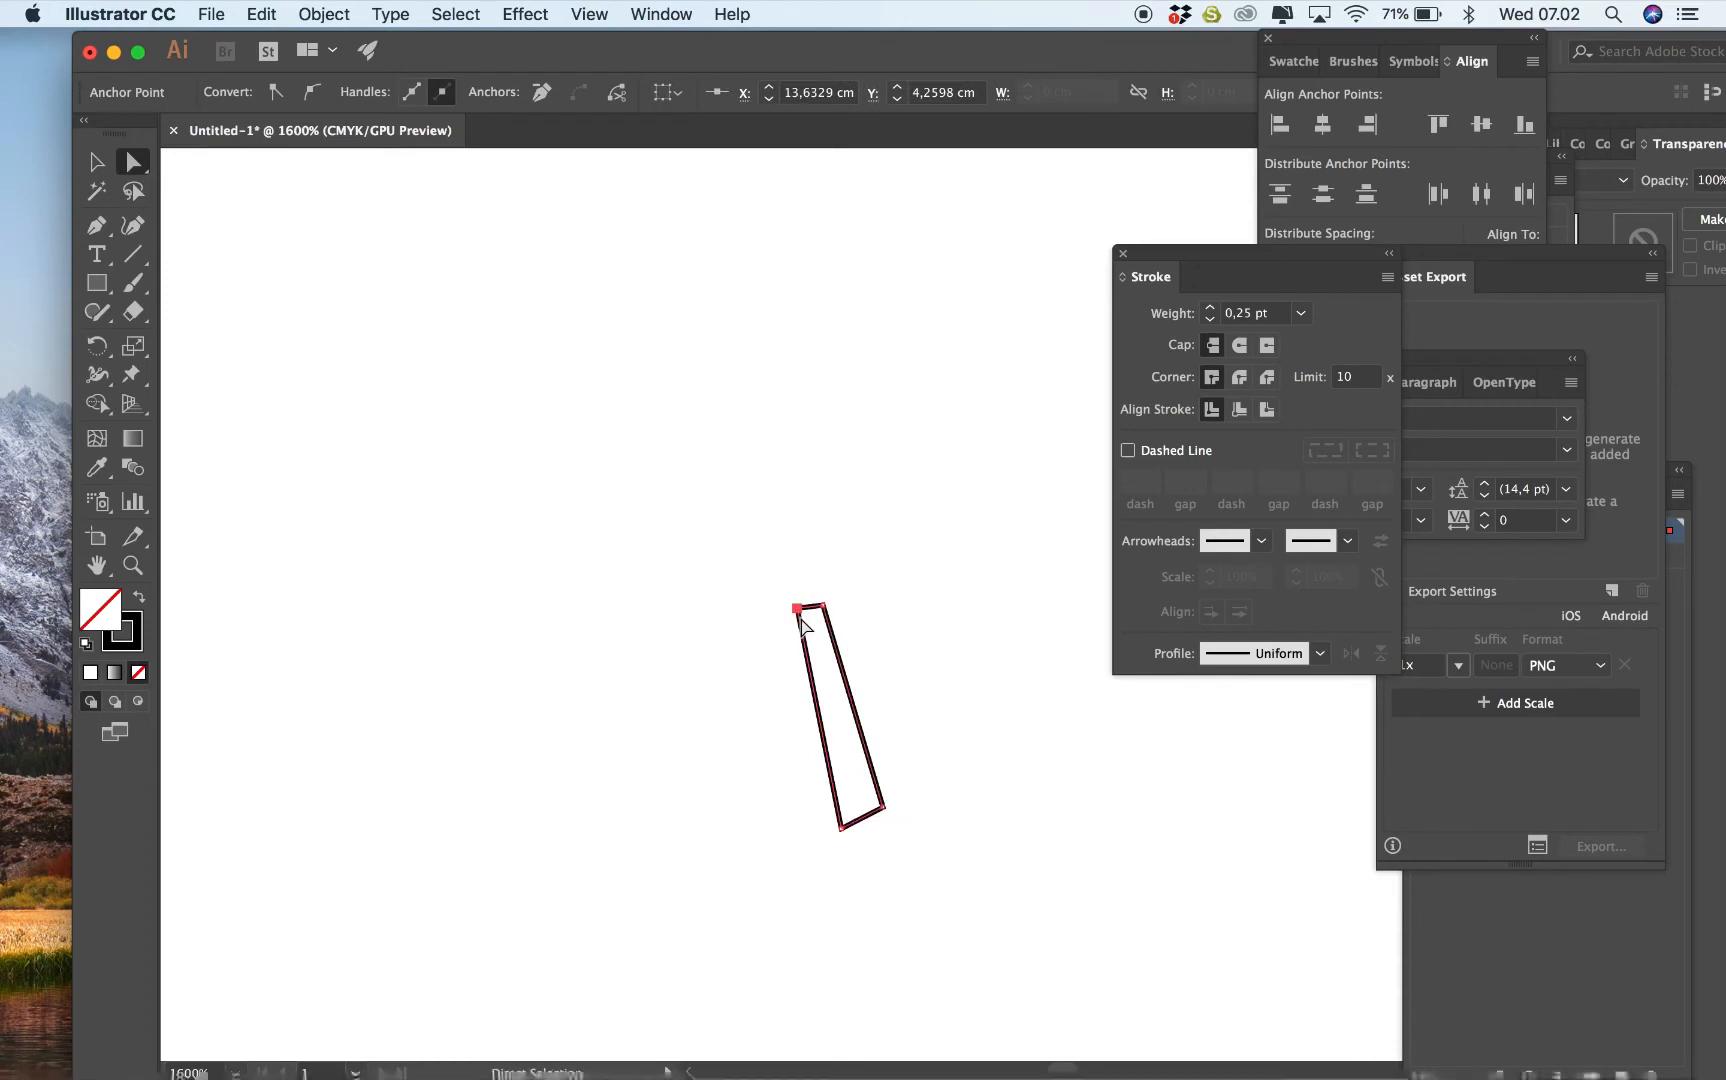
drag(842, 829, 841, 714)
Move the zipper pull onto the upper end of the center back line, just beneath the back neckline.
click(97, 162)
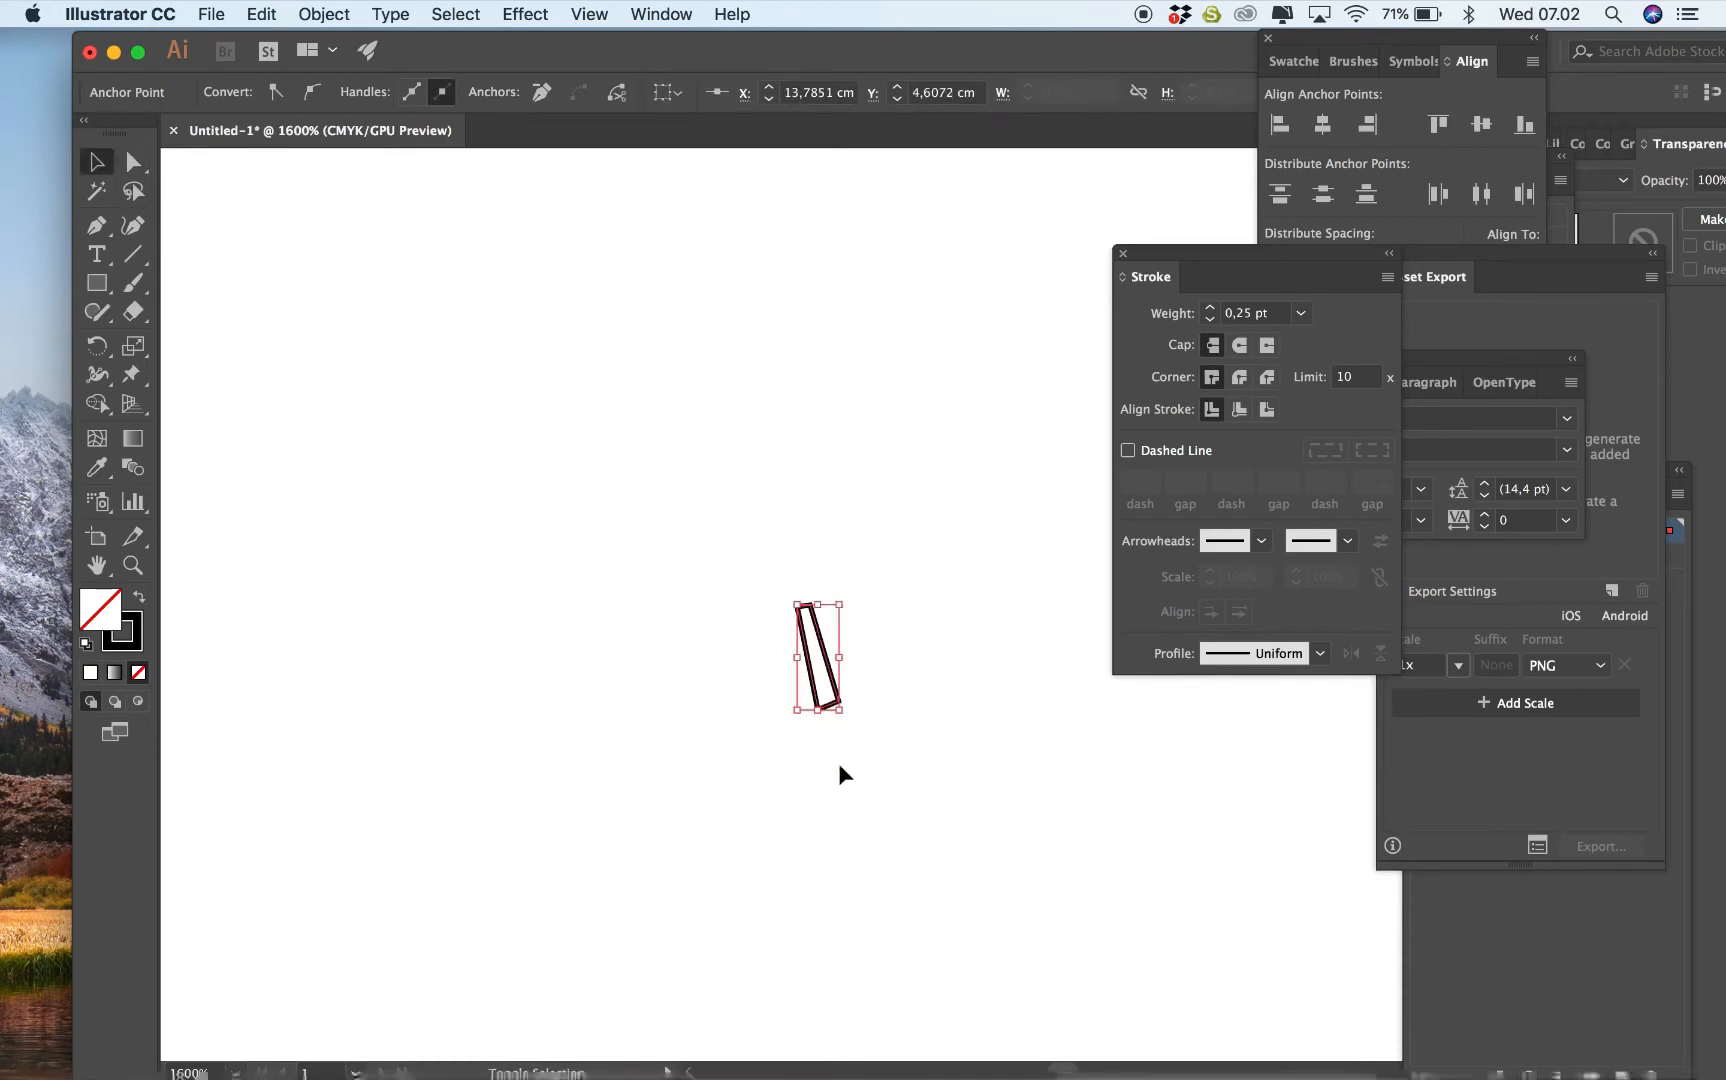
right_click(932, 781)
key(super+minus)
click(895, 779)
key(super+minus)
key(super+minus)
key(super+minus)
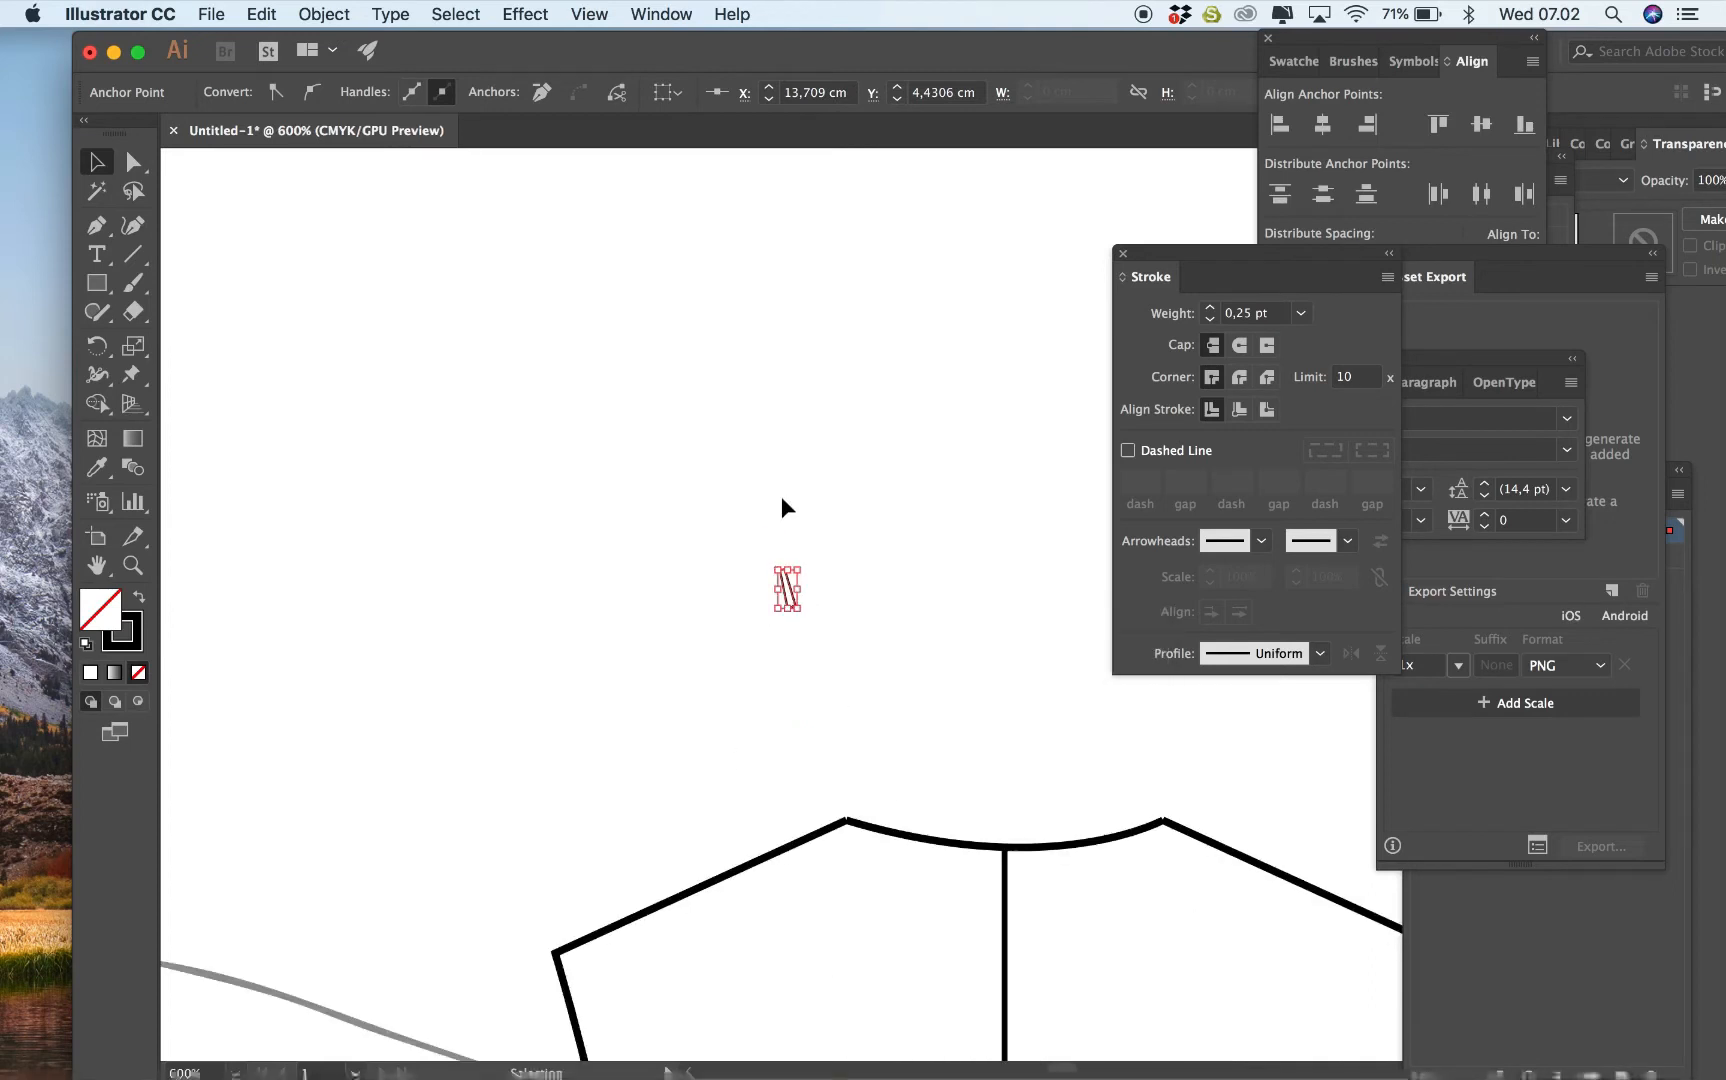
drag(772, 588, 997, 866)
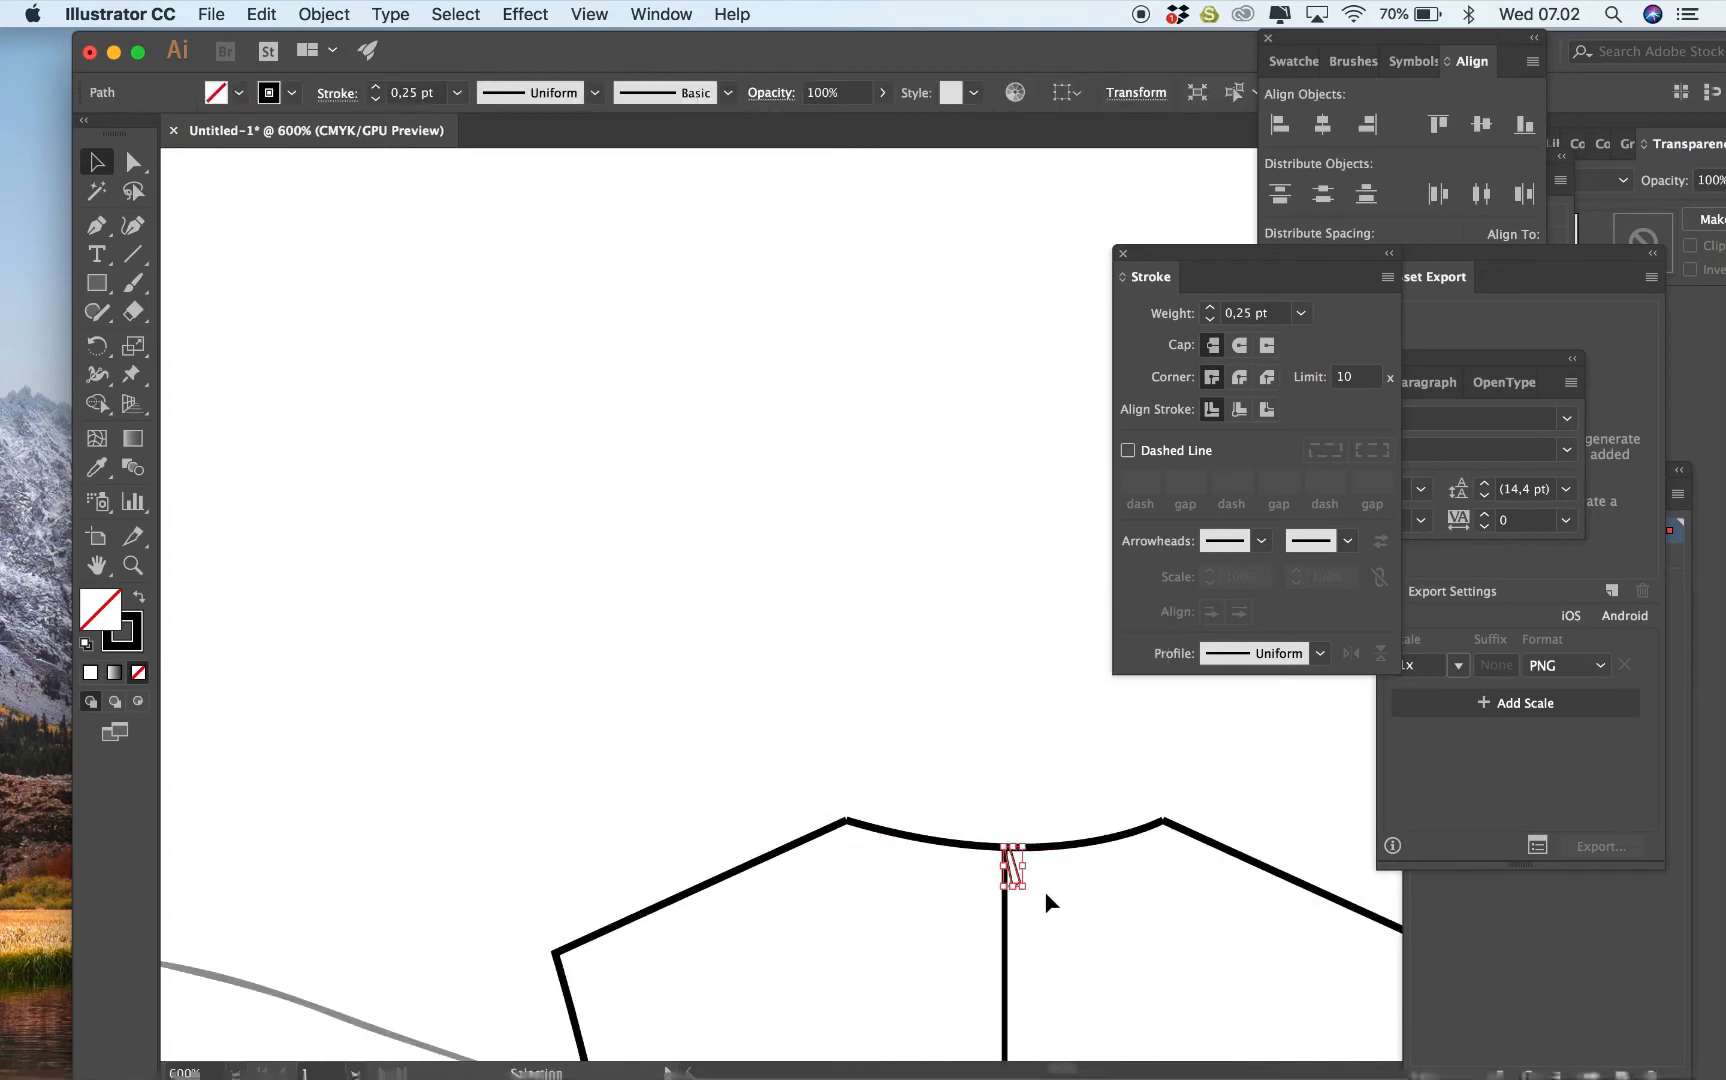
click(1060, 735)
Draw a slightly curved, nearly vertical waist dart line with the Pen tool on the left half of the back view, crossing the waistline.
key(super+minus)
scroll(1060, 735, down, 10)
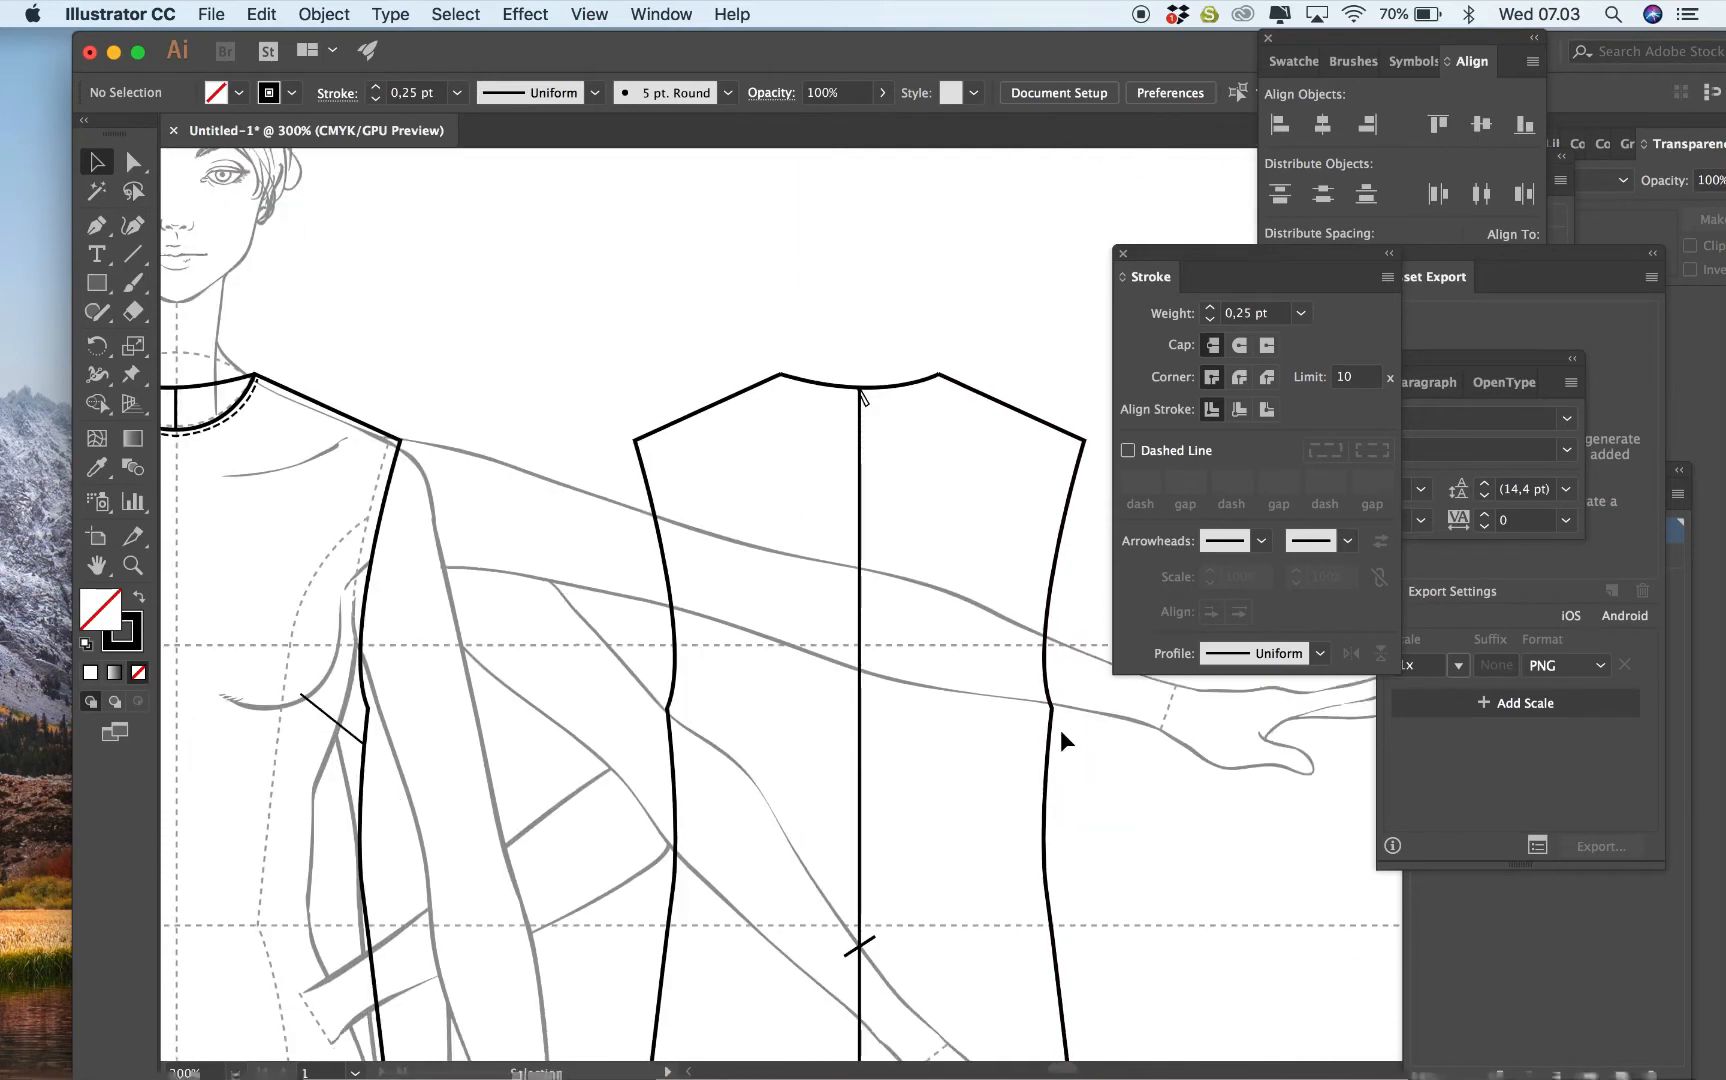
key(p)
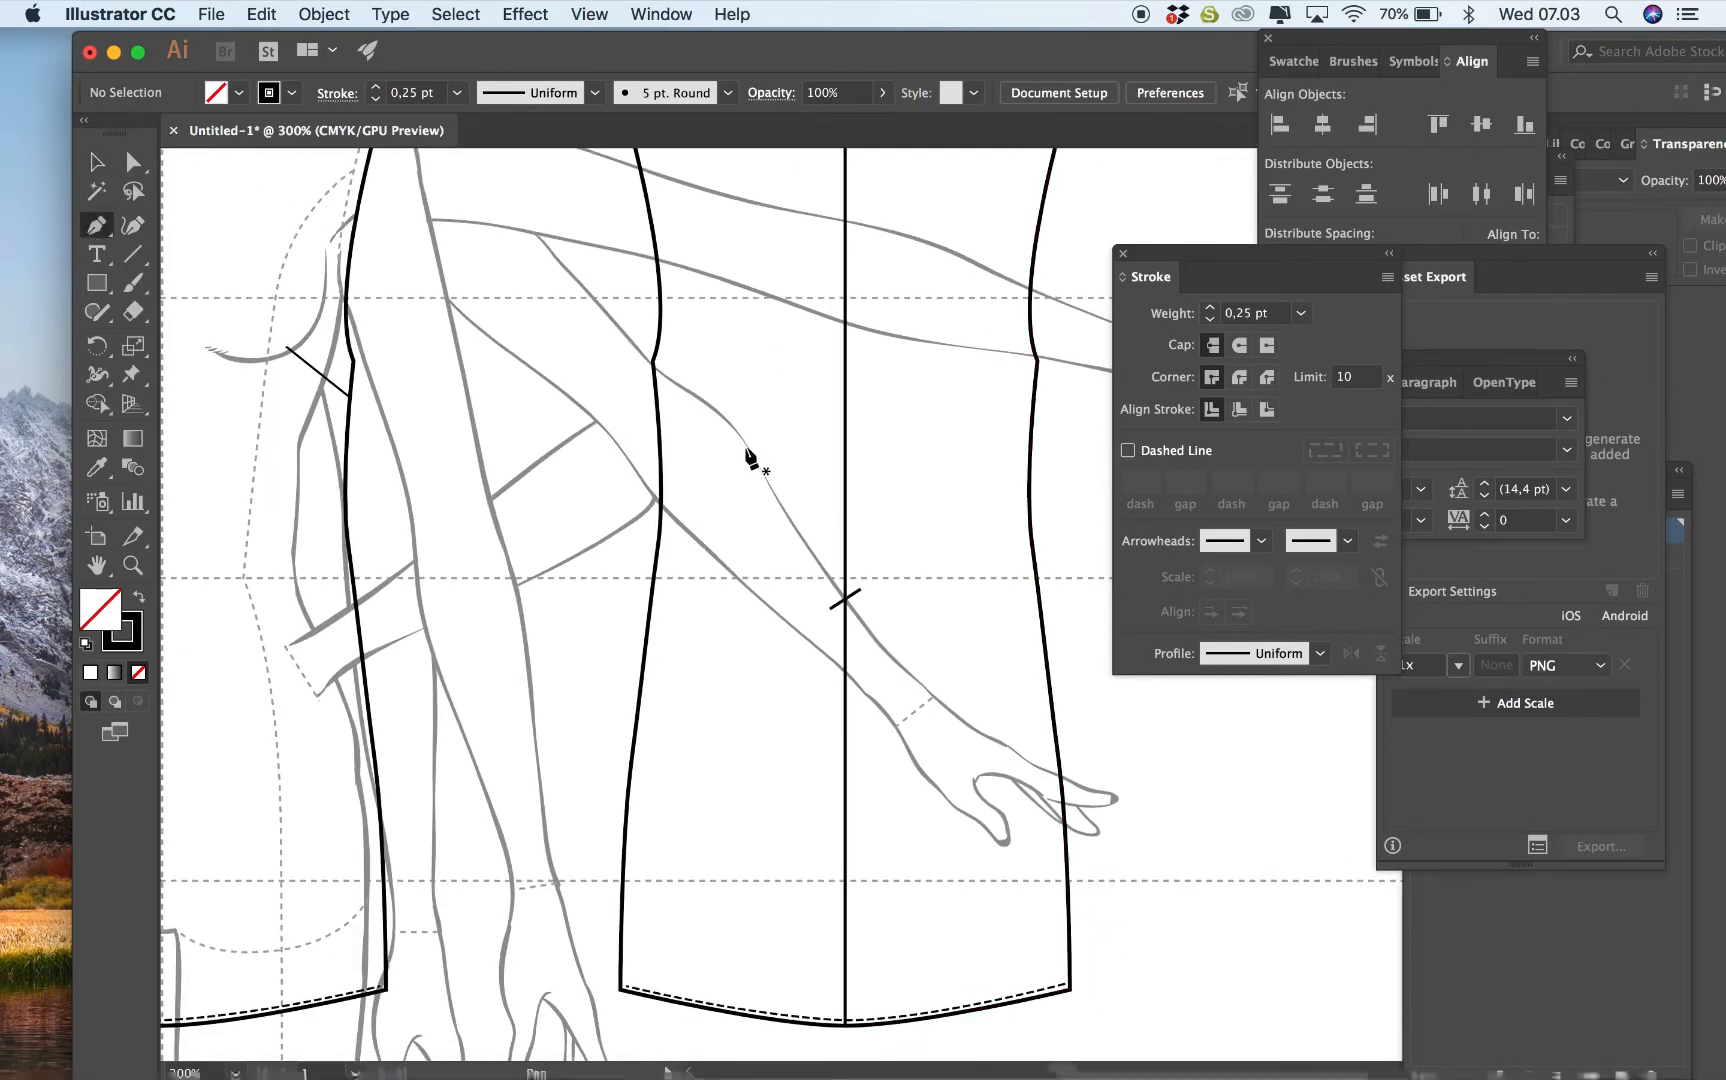
click(738, 440)
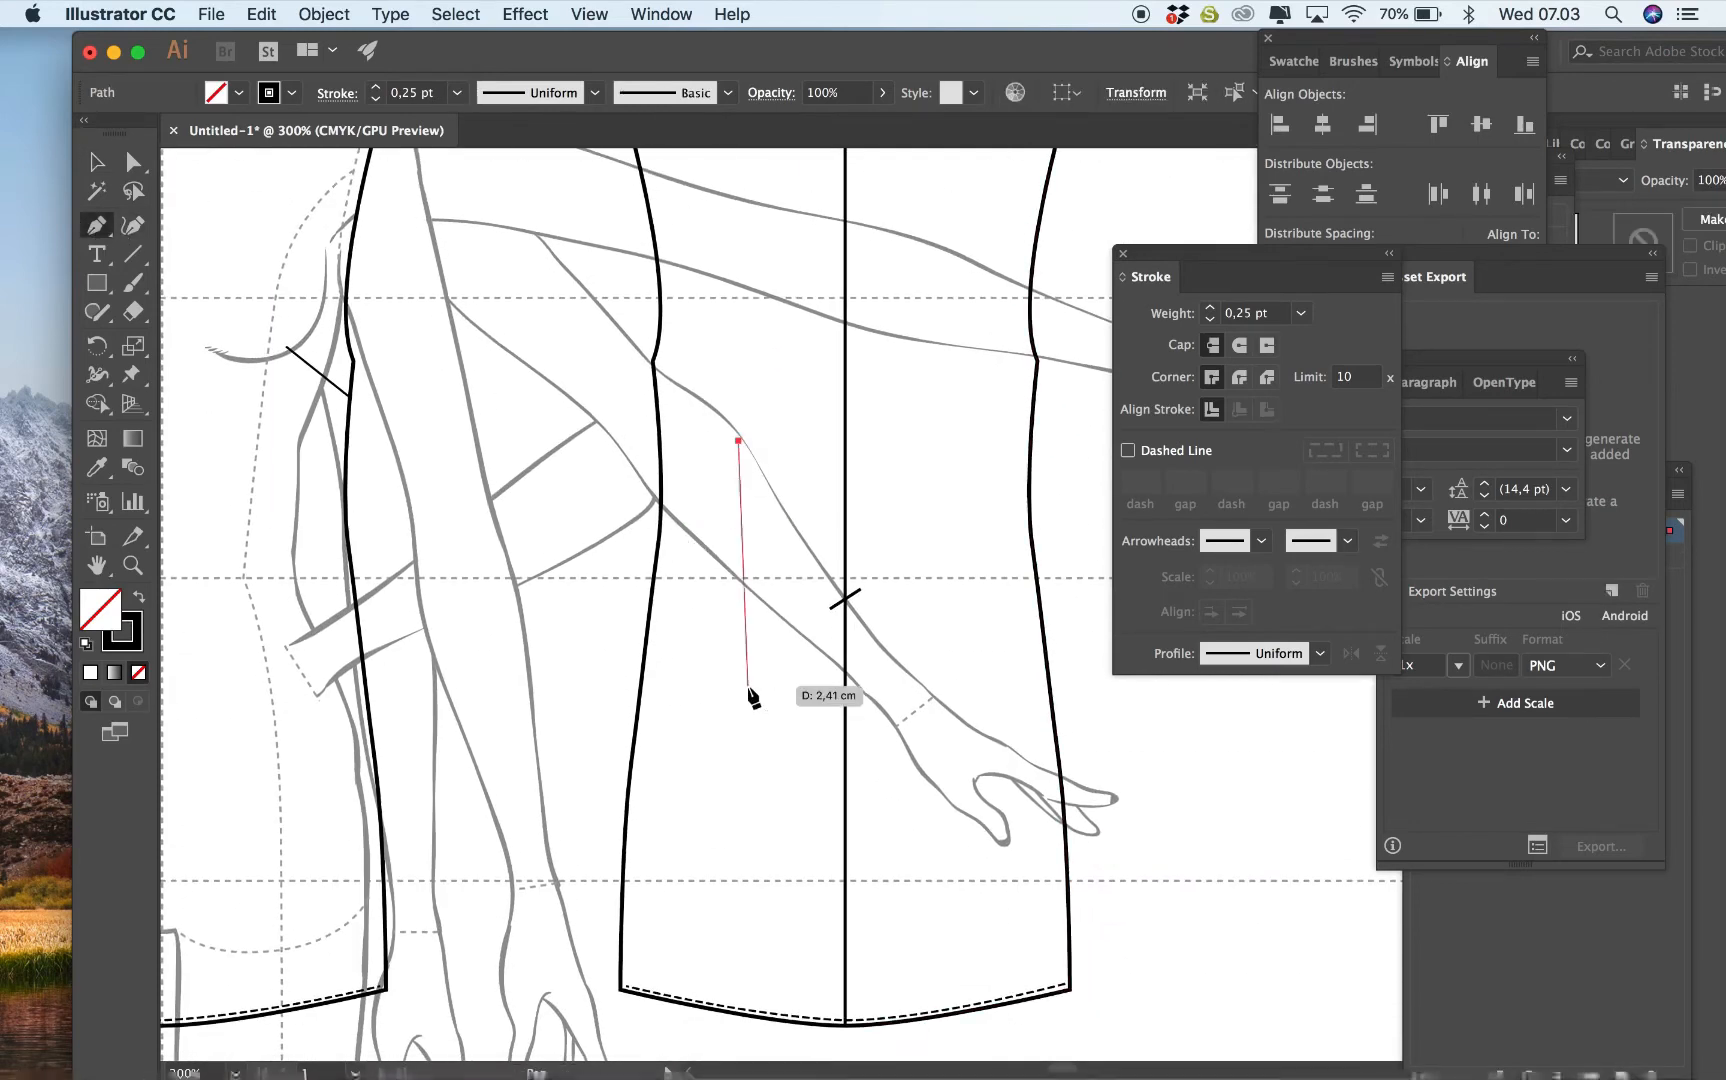
click(738, 657)
drag(738, 770, 731, 774)
click(738, 657)
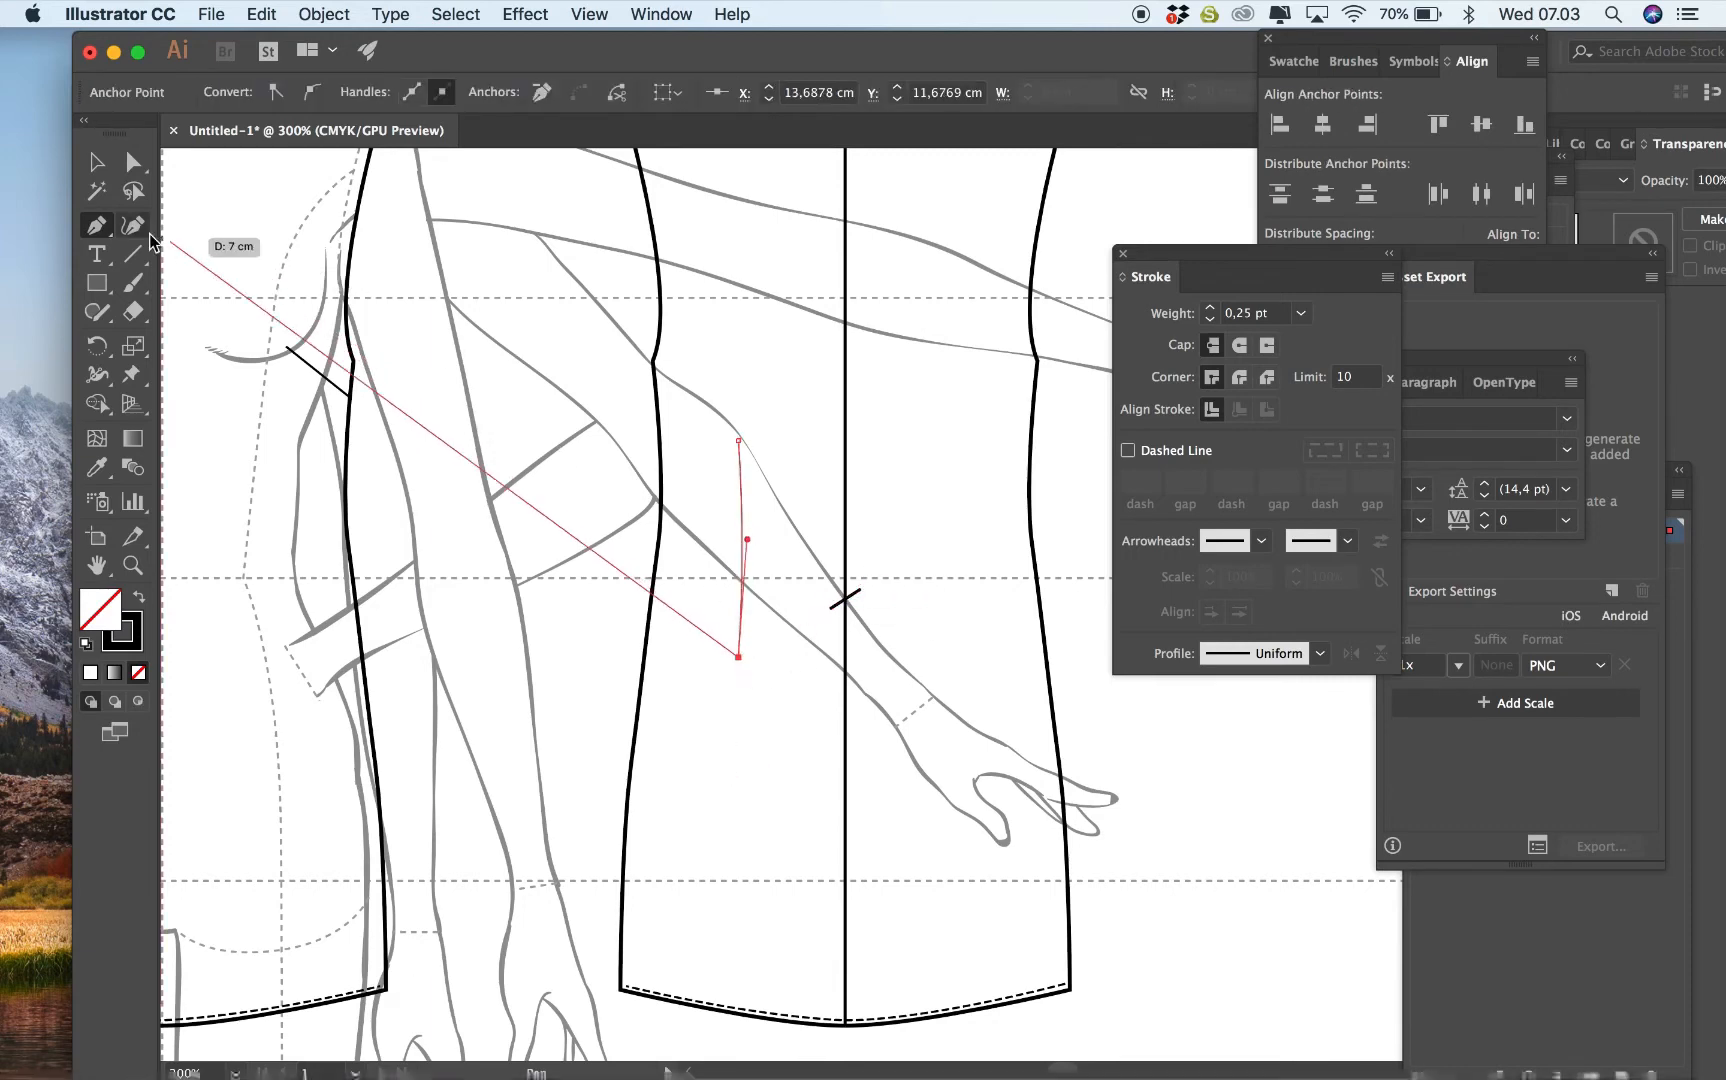
Set the back dart line's stroke weight to 0.5 pt.
click(96, 161)
click(1300, 313)
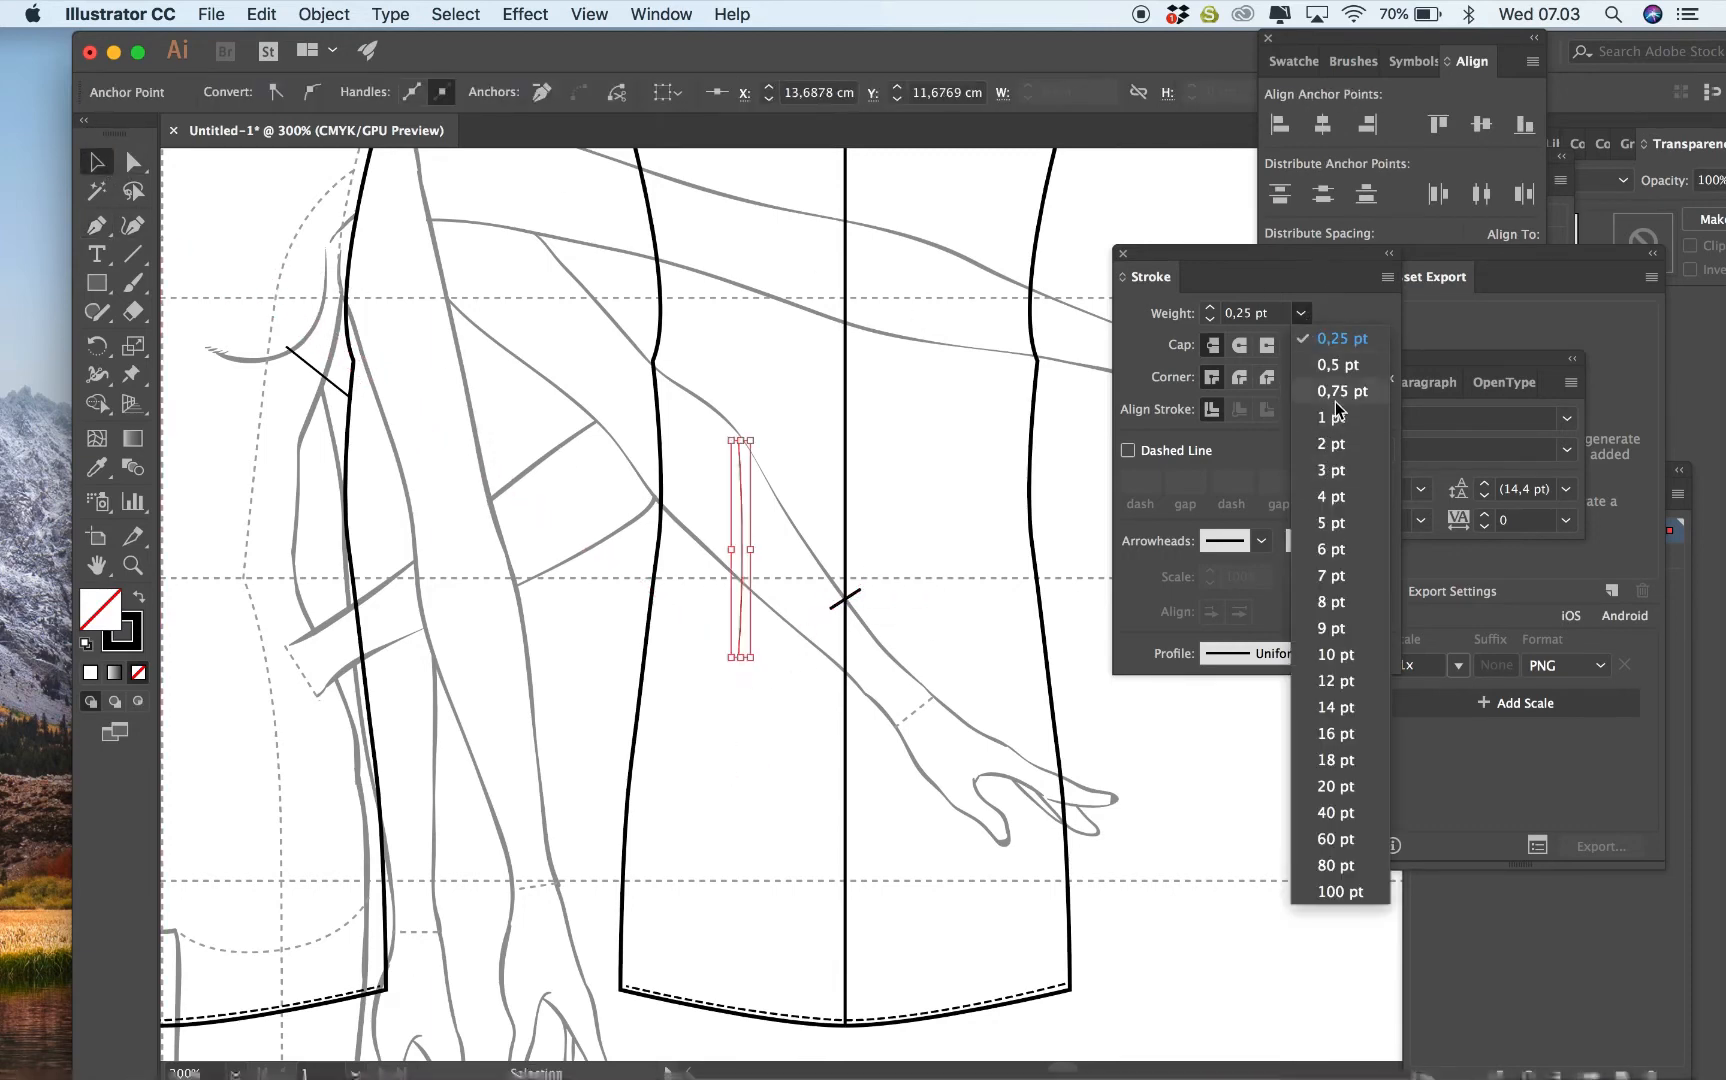
click(1332, 382)
click(1300, 313)
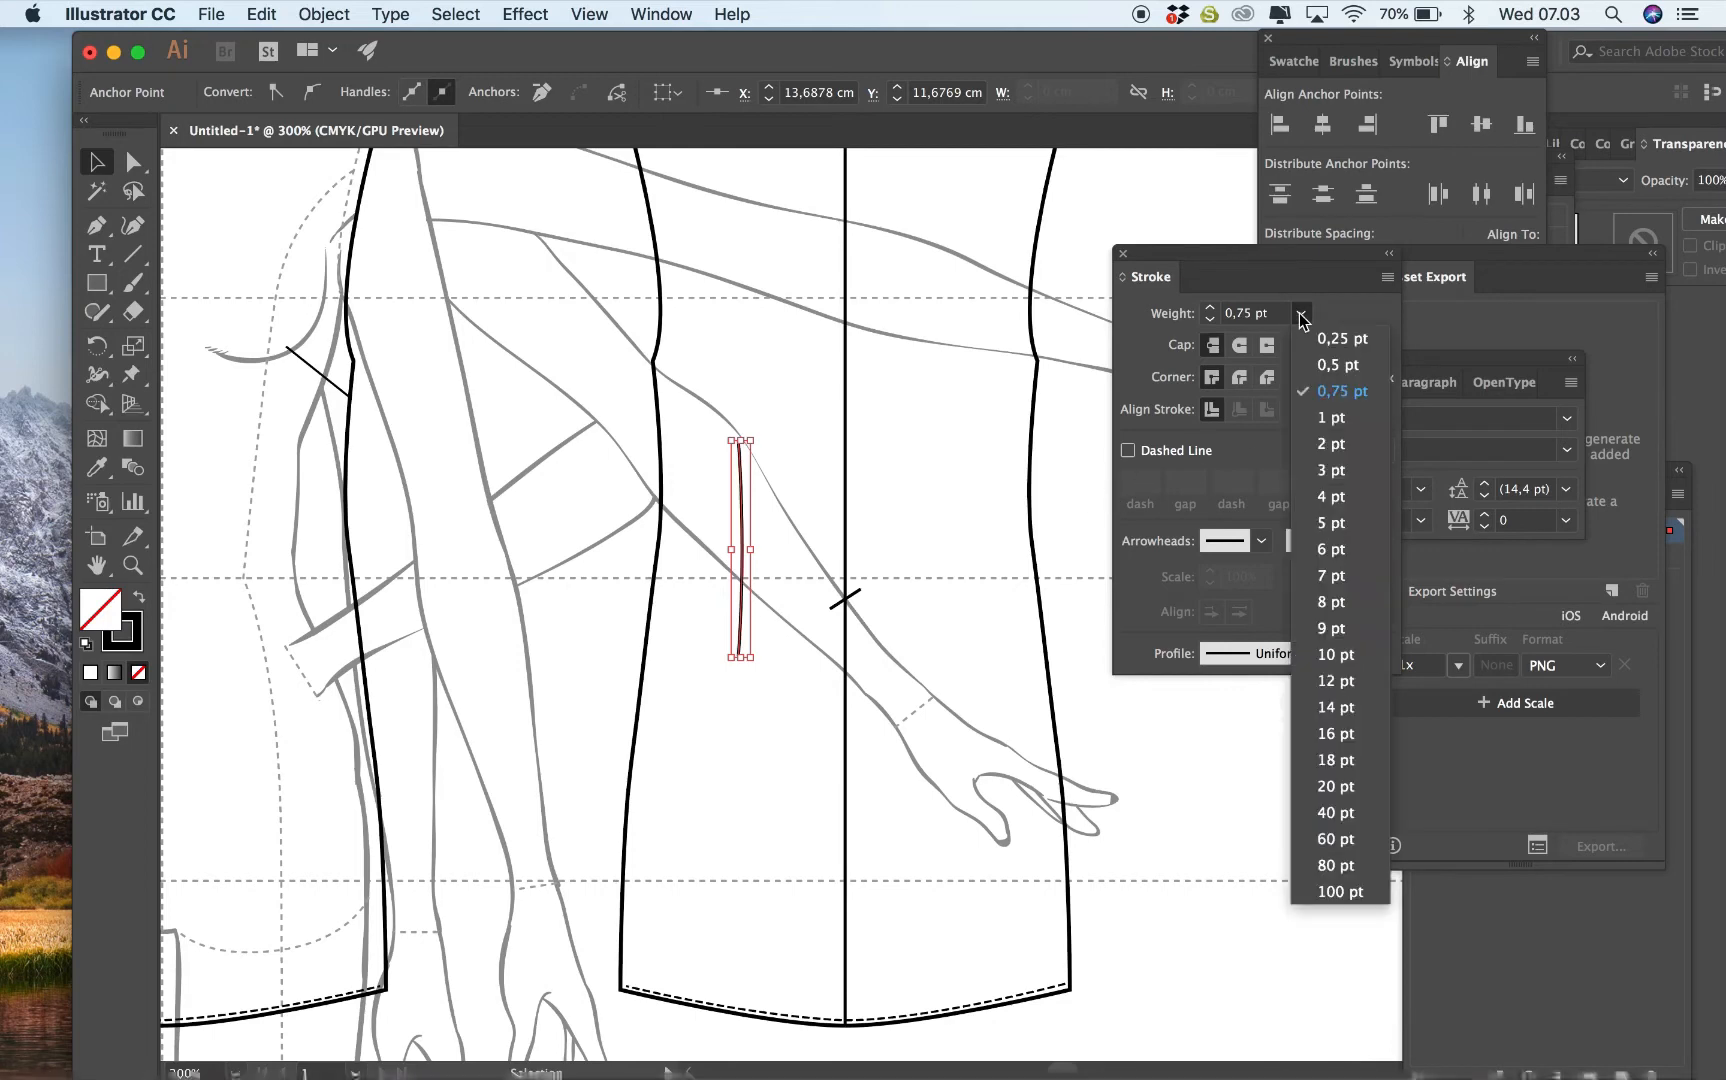
click(1332, 366)
click(800, 600)
Paste a copy of the dart line in front, reflect it, and move it to the other side of the center back seam.
click(741, 598)
key(ctrl+f)
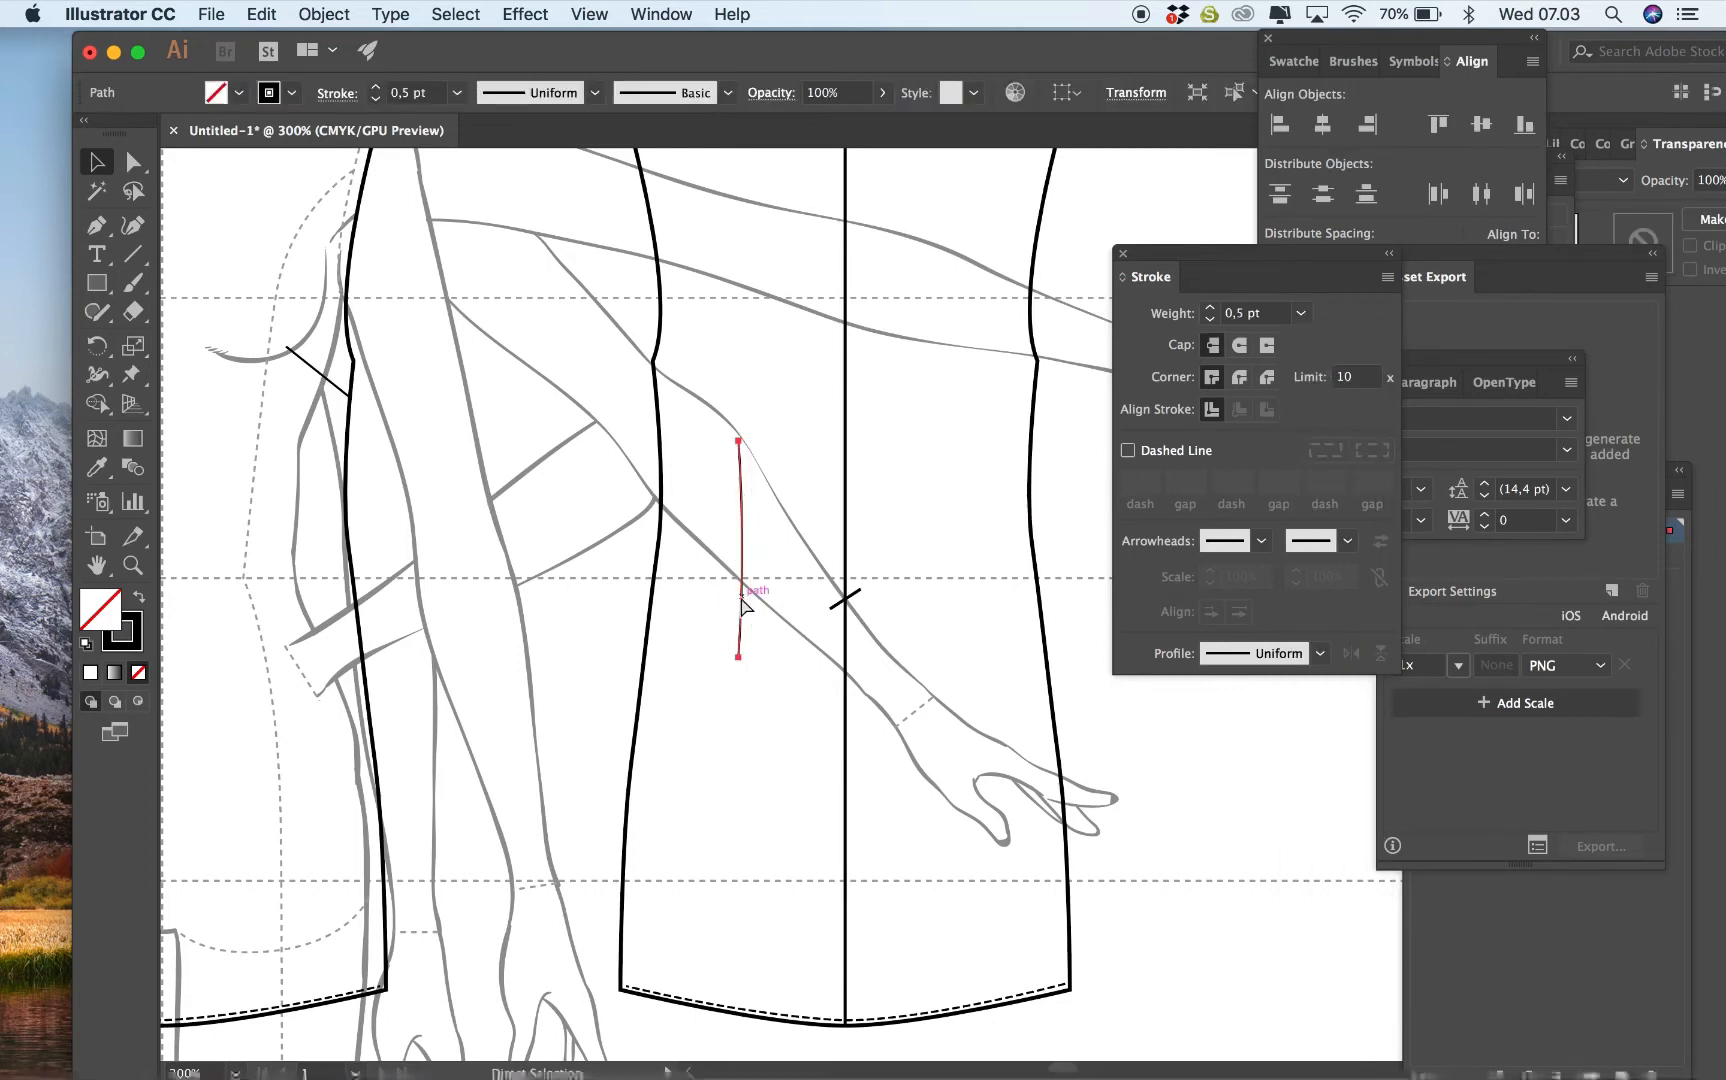
right_click(741, 600)
mouse_move(867, 936)
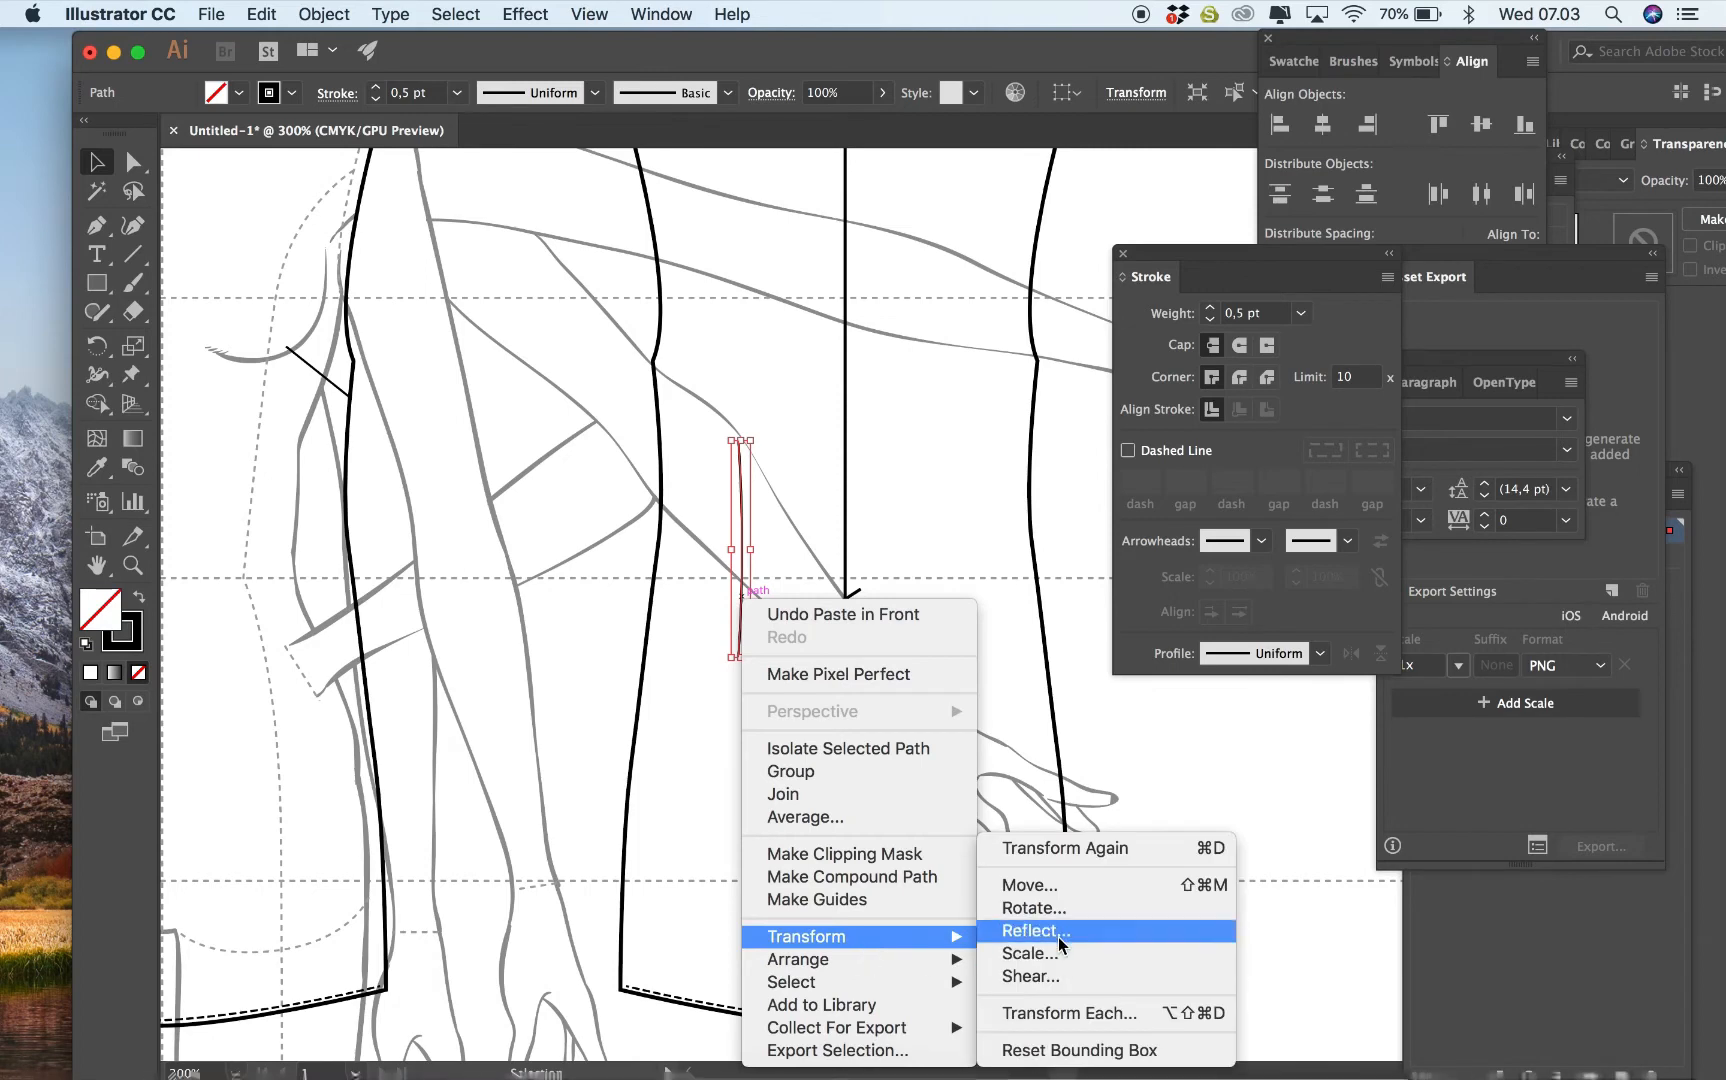
click(1105, 931)
click(360, 514)
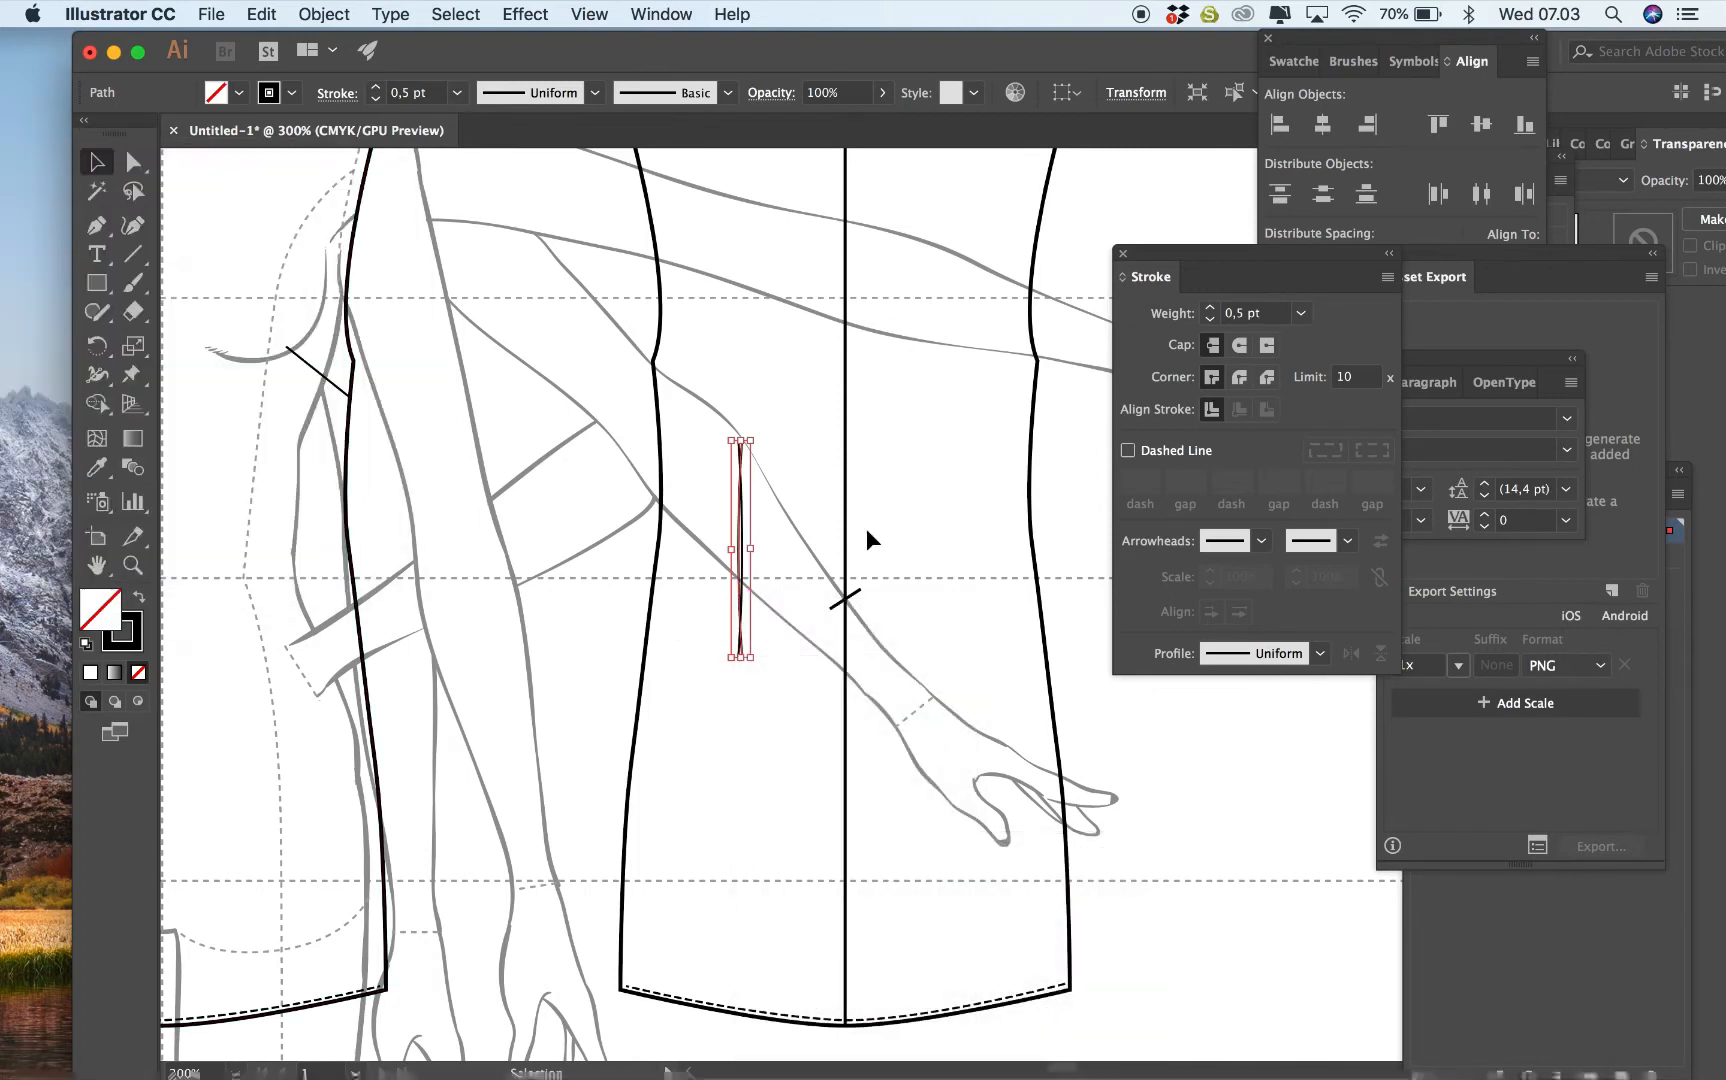
drag(741, 585, 944, 586)
click(1265, 795)
Hide the template in Layer 1 to examine the front and back flats on their own, and show it again.
key(super+minus)
key(super+minus)
key(super+minus)
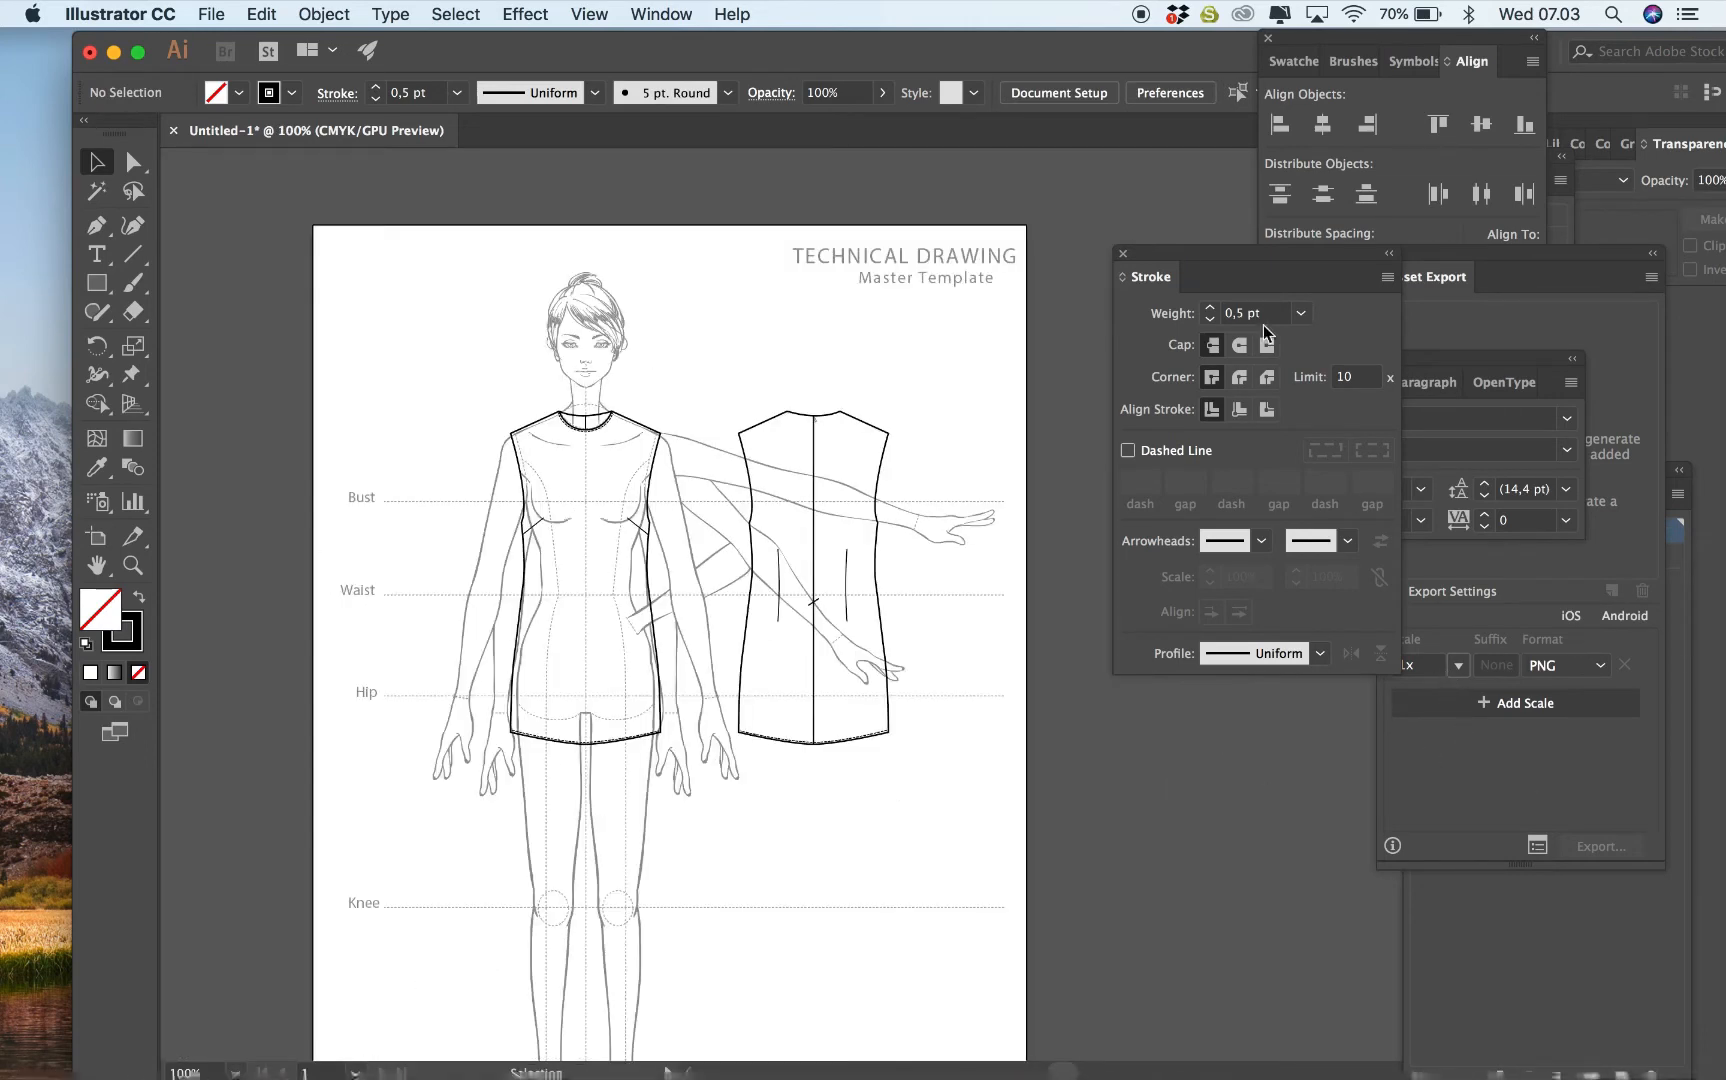
mouse_move(1243, 260)
mouse_down()
mouse_move(1051, 258)
mouse_move(1082, 258)
mouse_up()
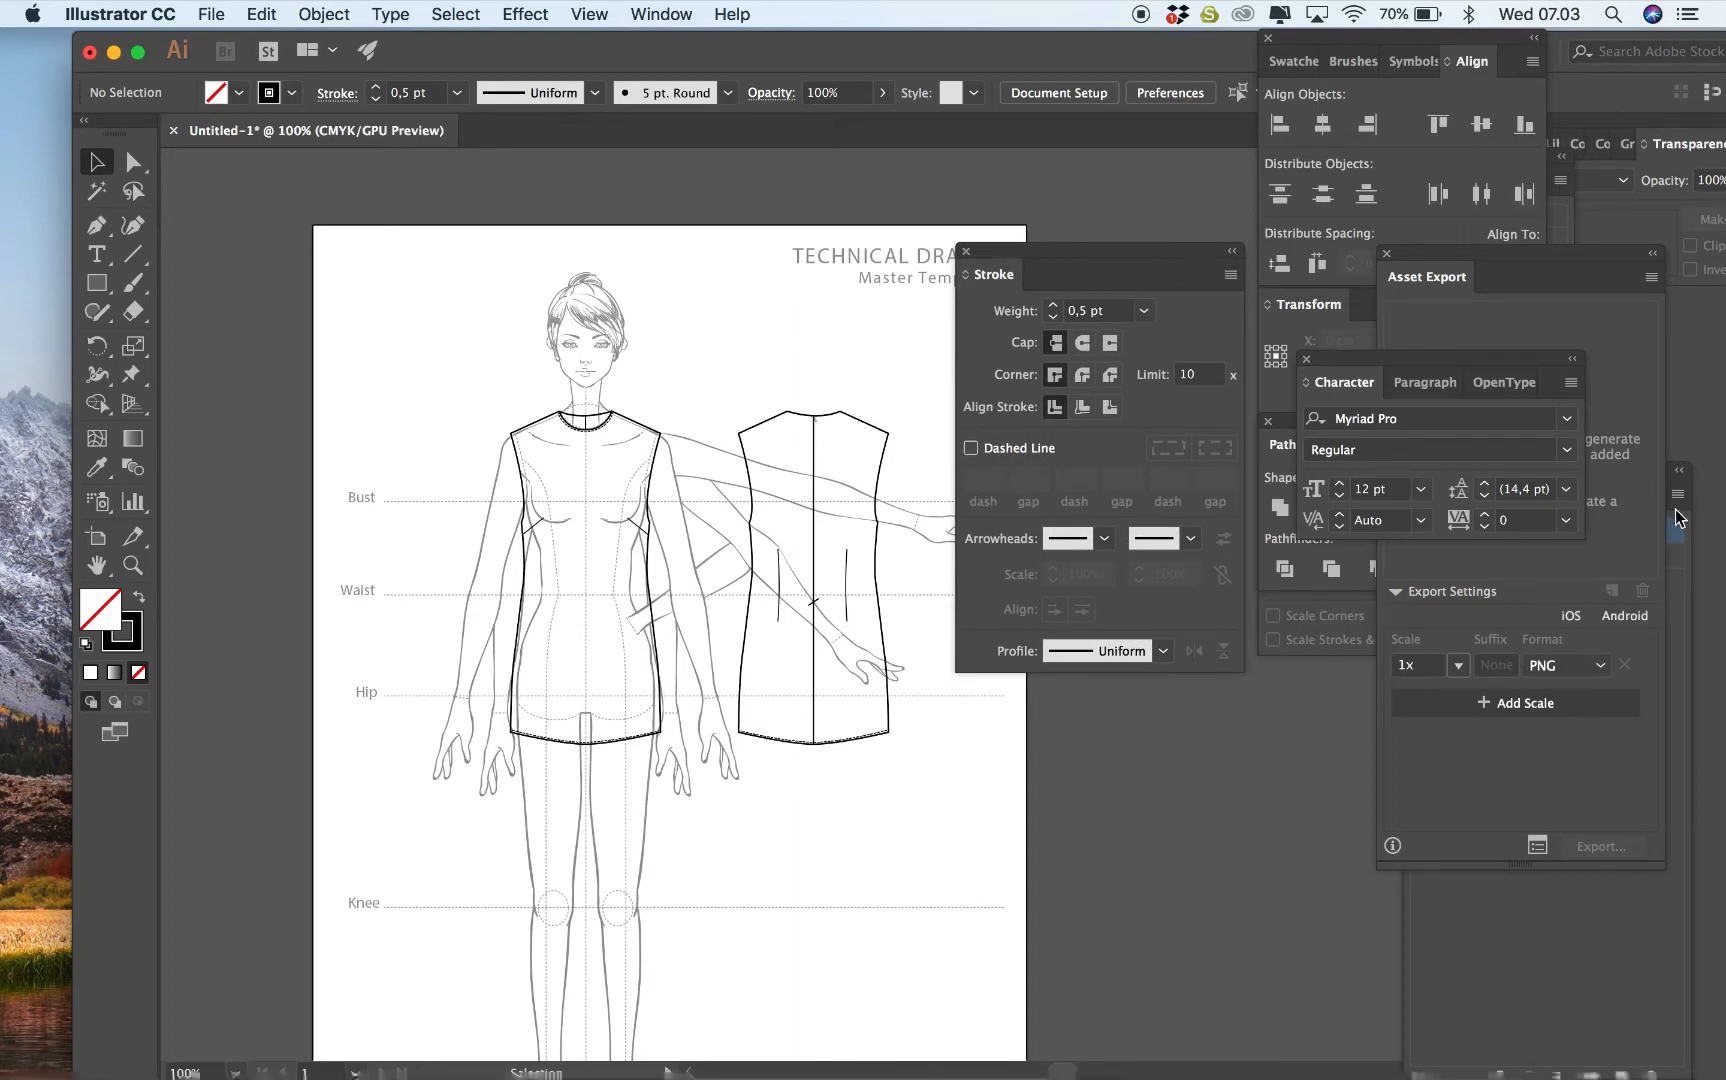
key(F7)
click(1421, 557)
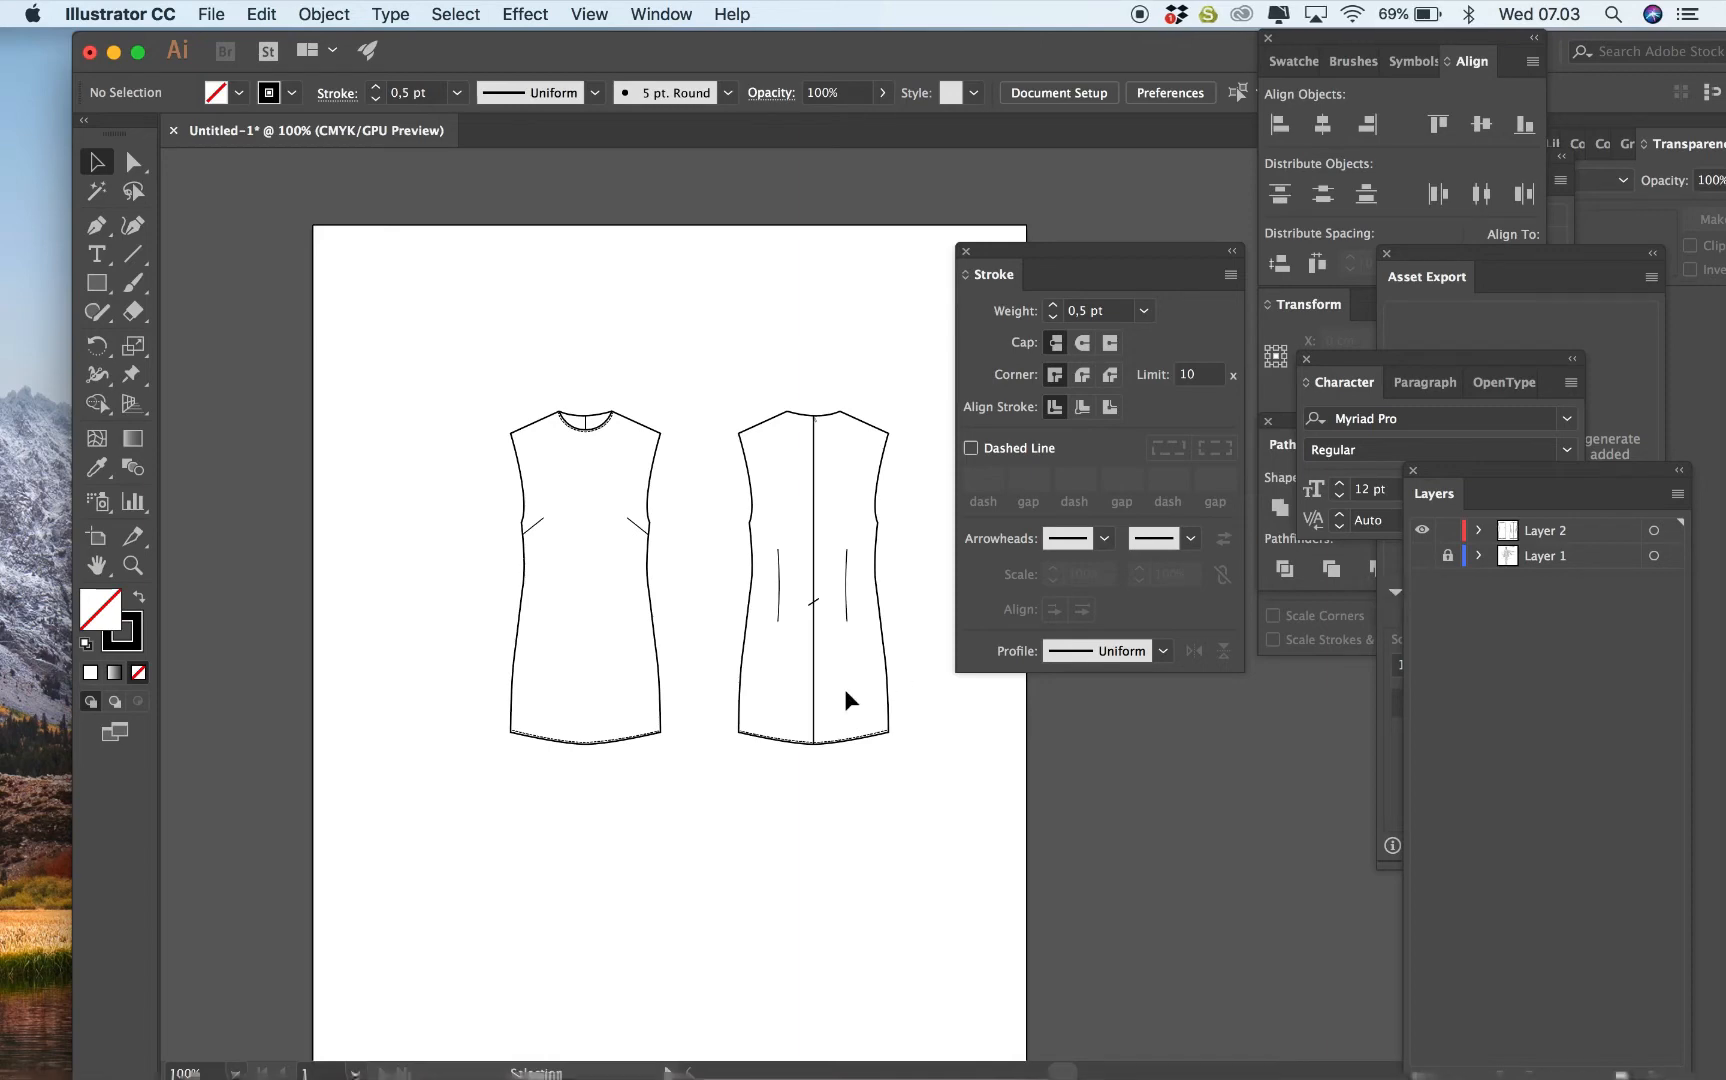
click(1421, 556)
Move the front's left shoulder point outward to about X 5.51 cm, Y 6.28 cm, and shift the underarm point below it outward.
key(super+plus)
key(super+plus)
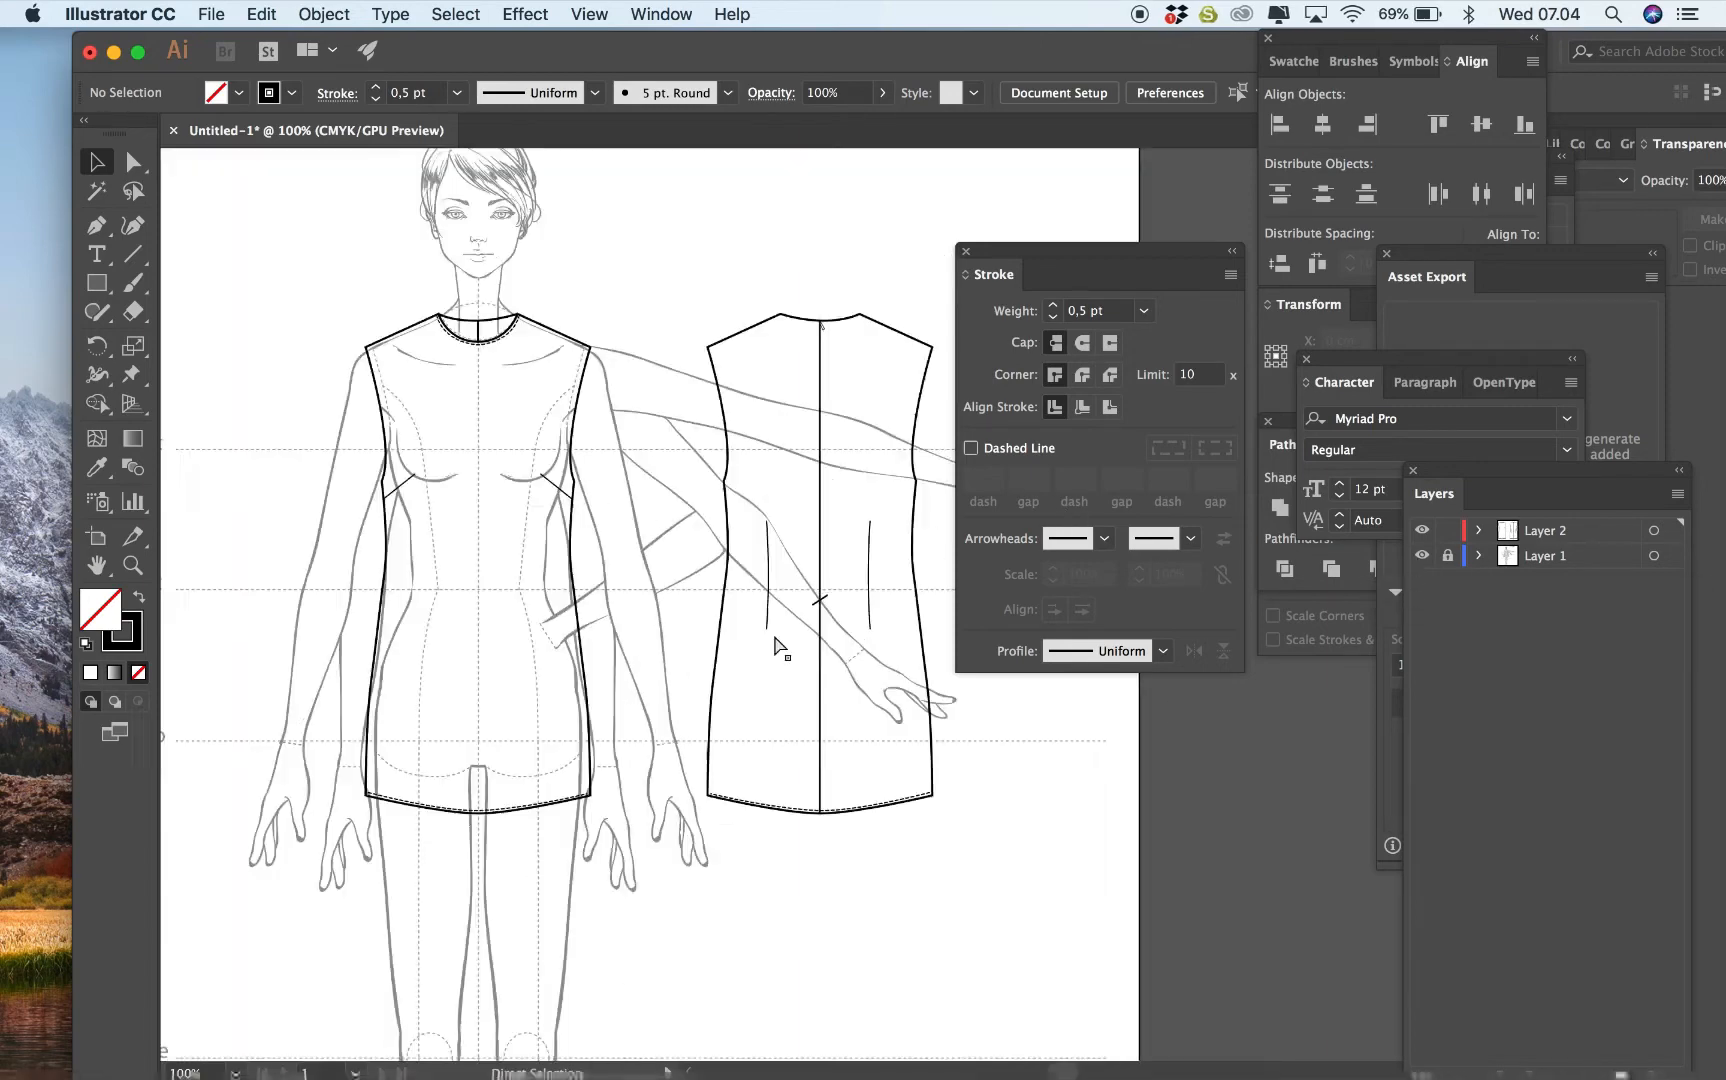
scroll(775, 635, left, 4)
scroll(775, 635, up, 2)
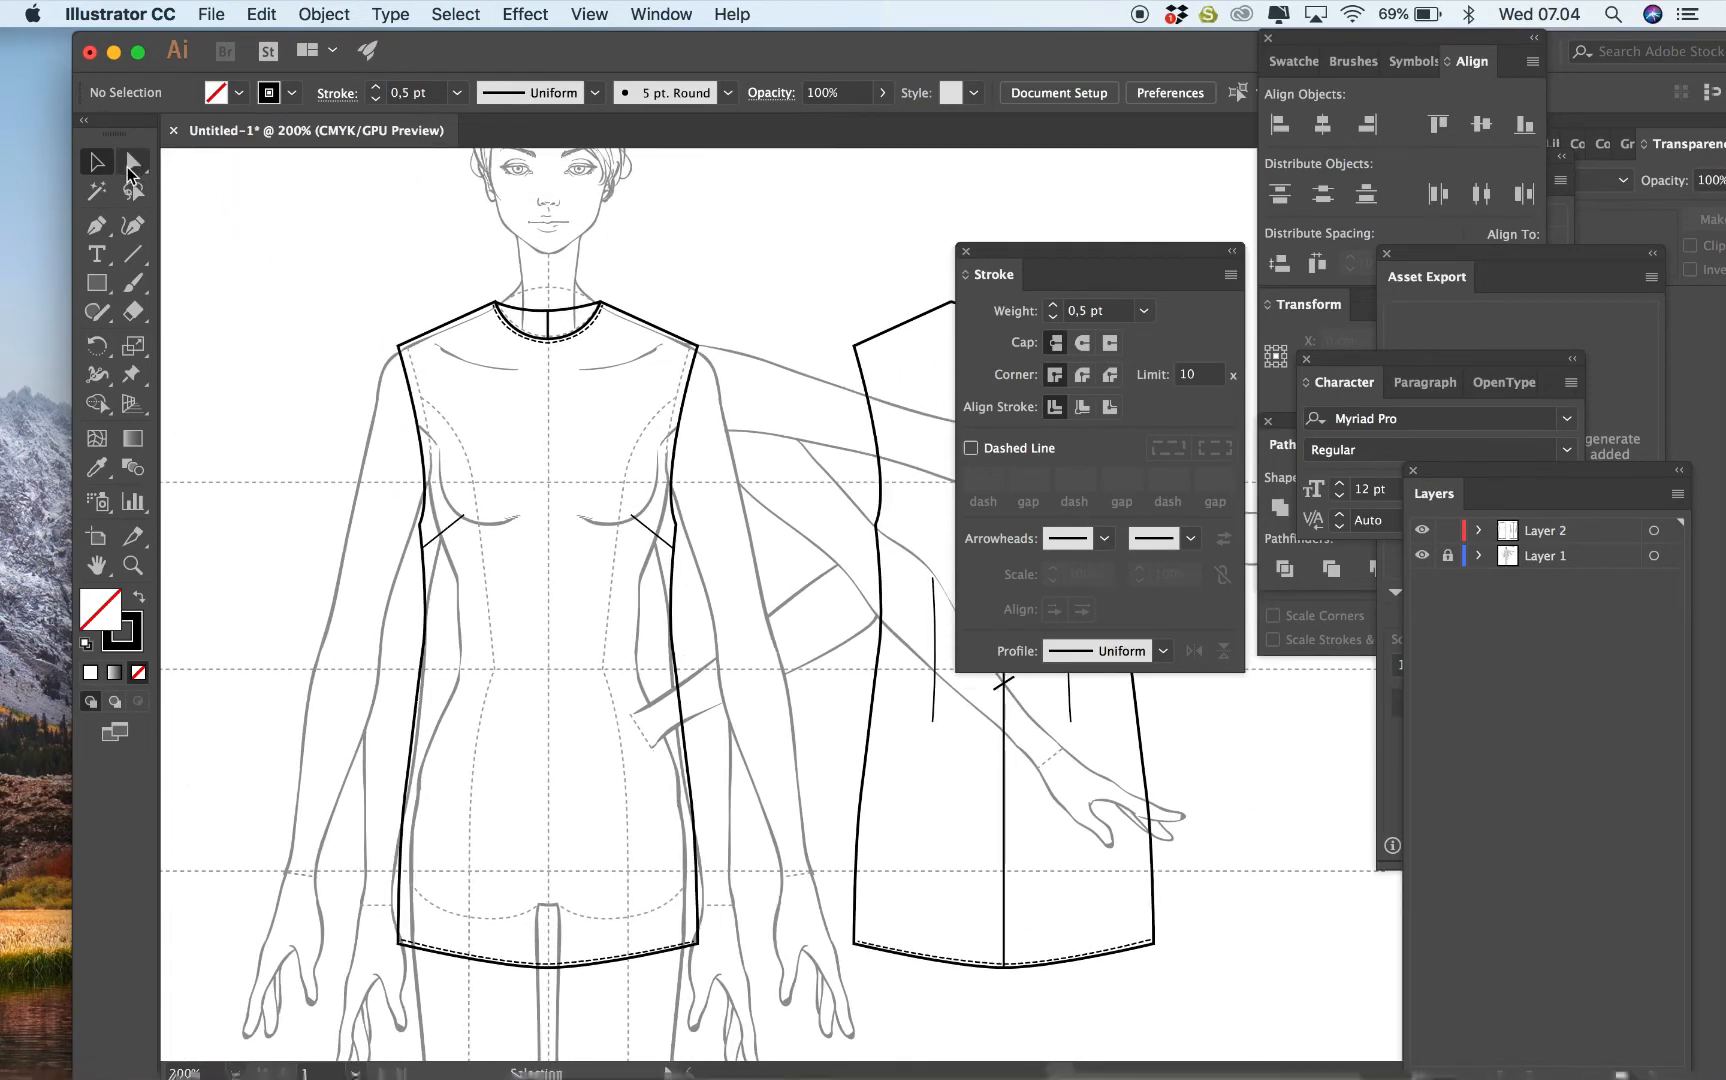
key(a)
click(399, 347)
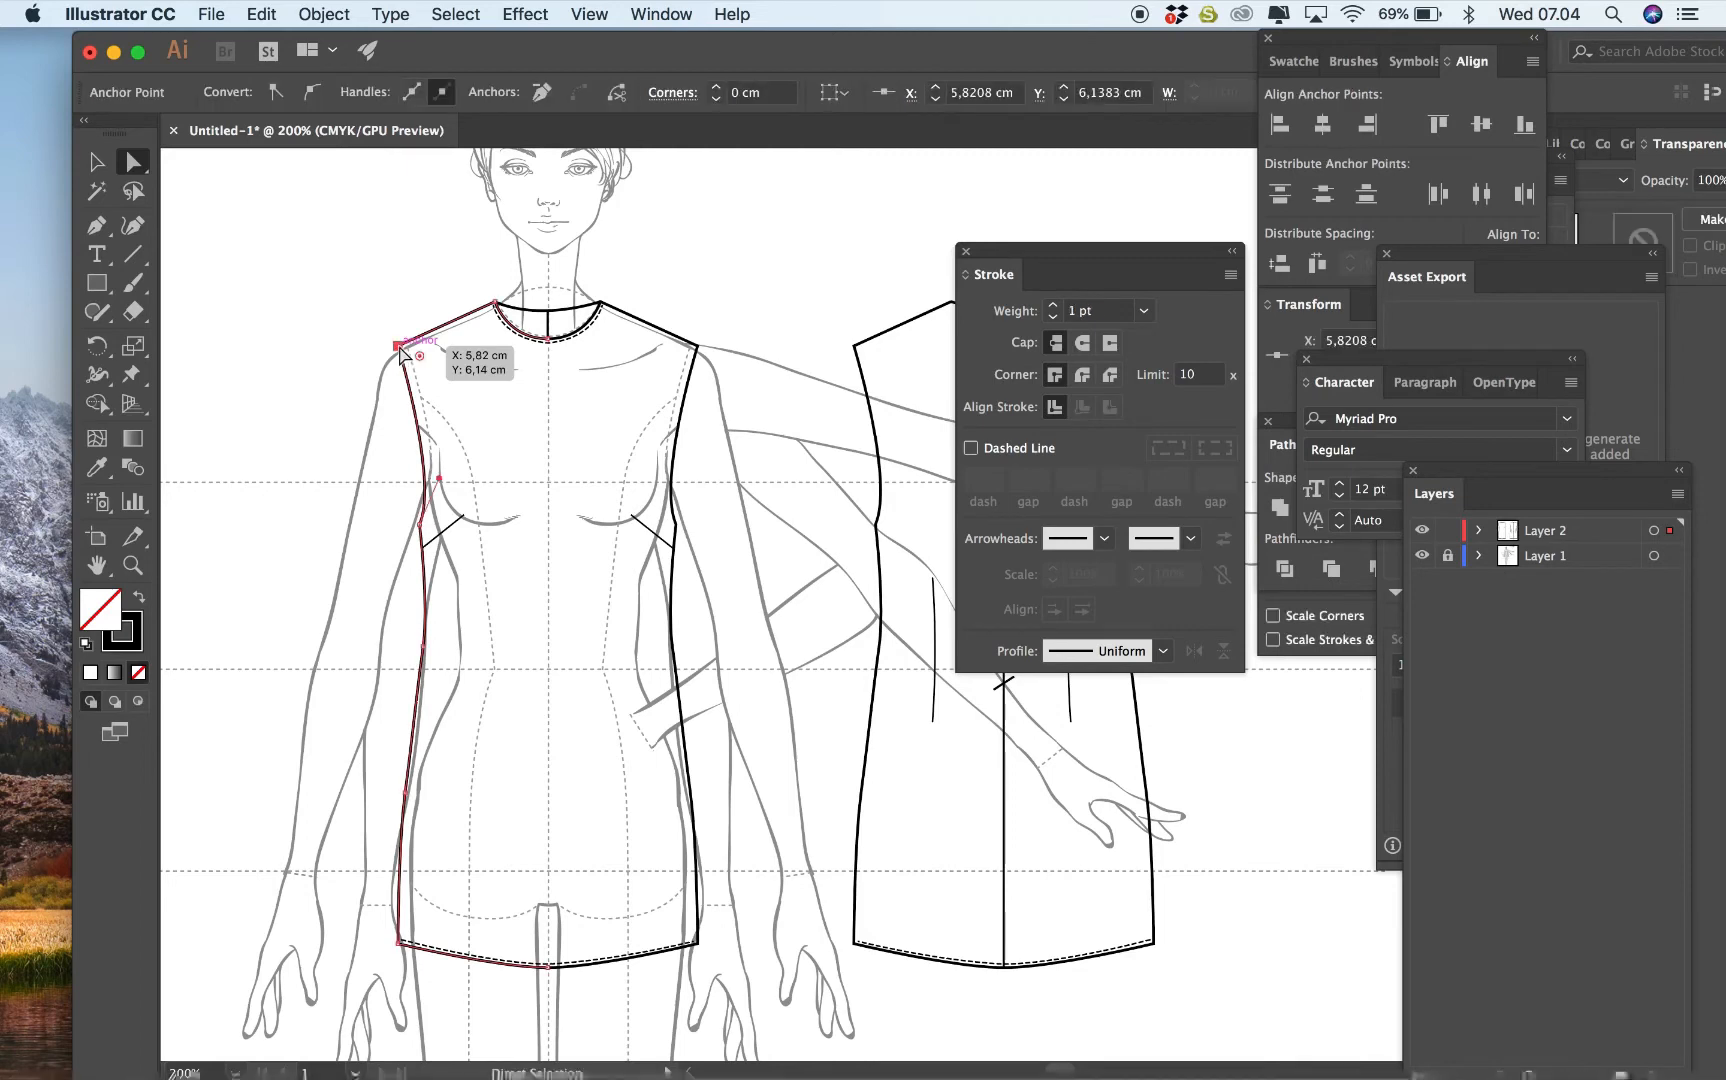
drag(394, 353, 380, 361)
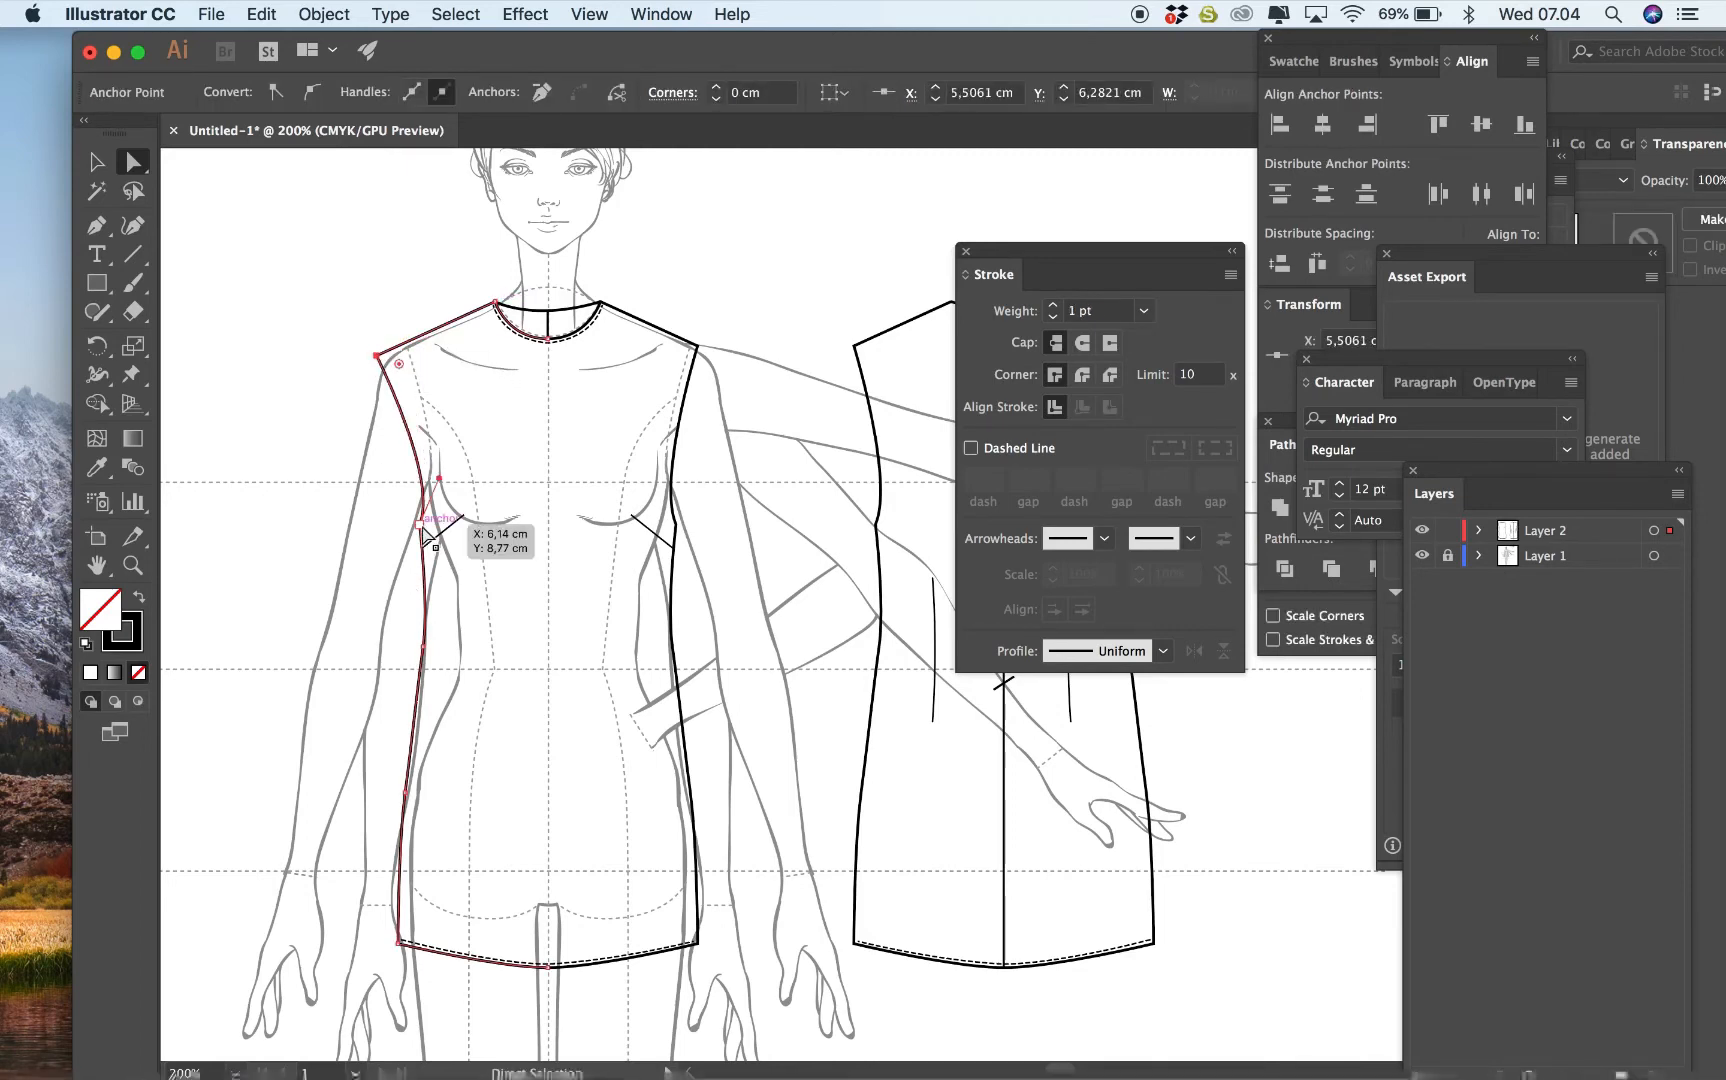
click(378, 765)
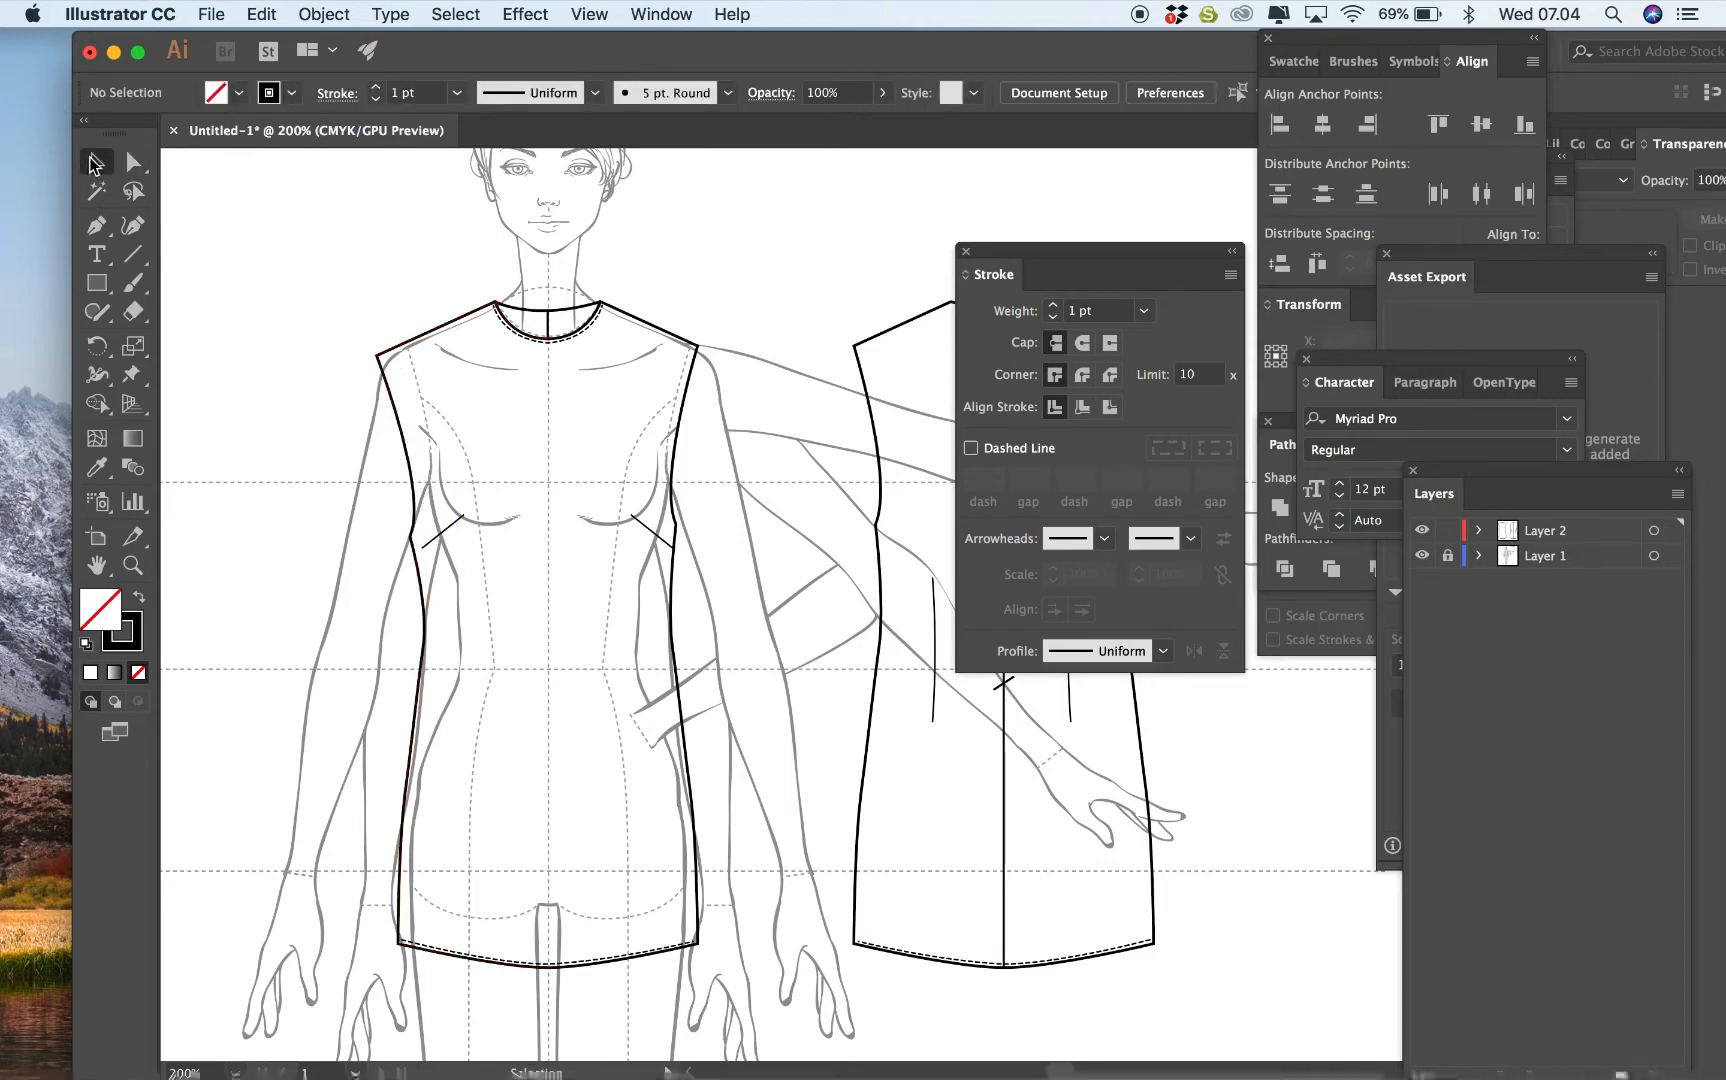
Create a new layer above Layer 2 for the sleeve and lock Layer 2.
click(97, 225)
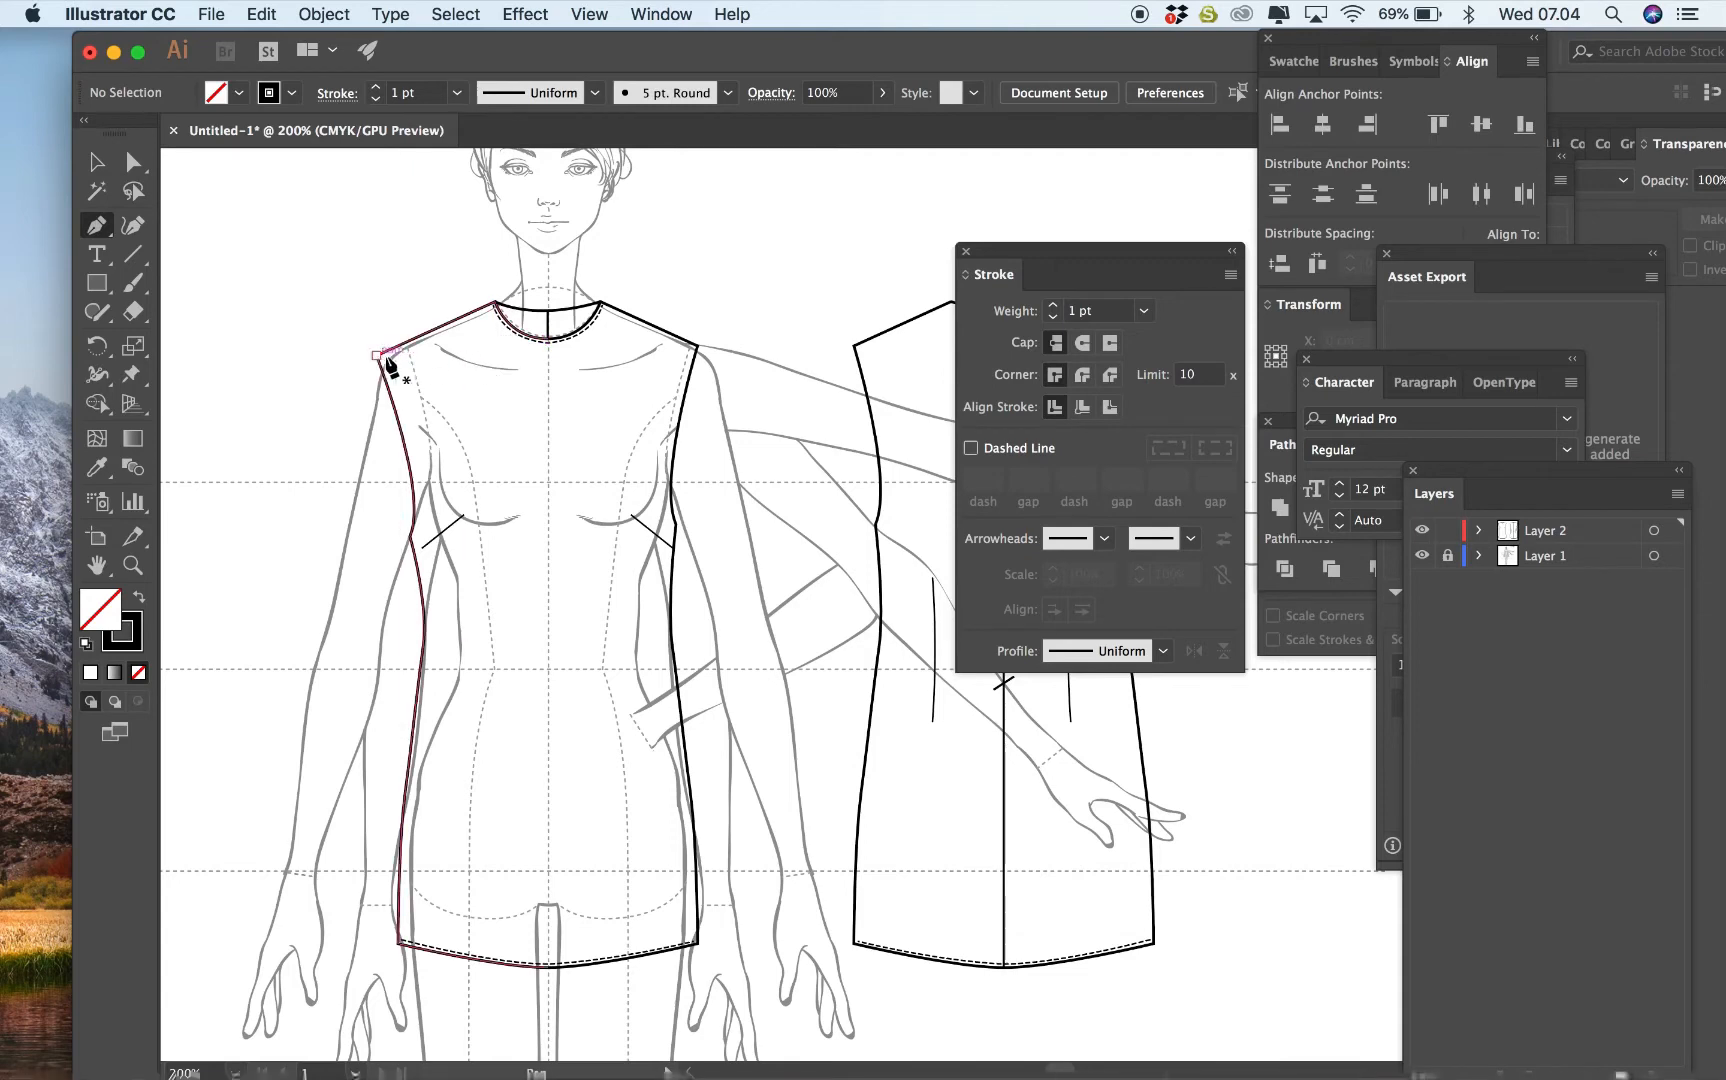
key(super+equal)
scroll(378, 365, up, 10)
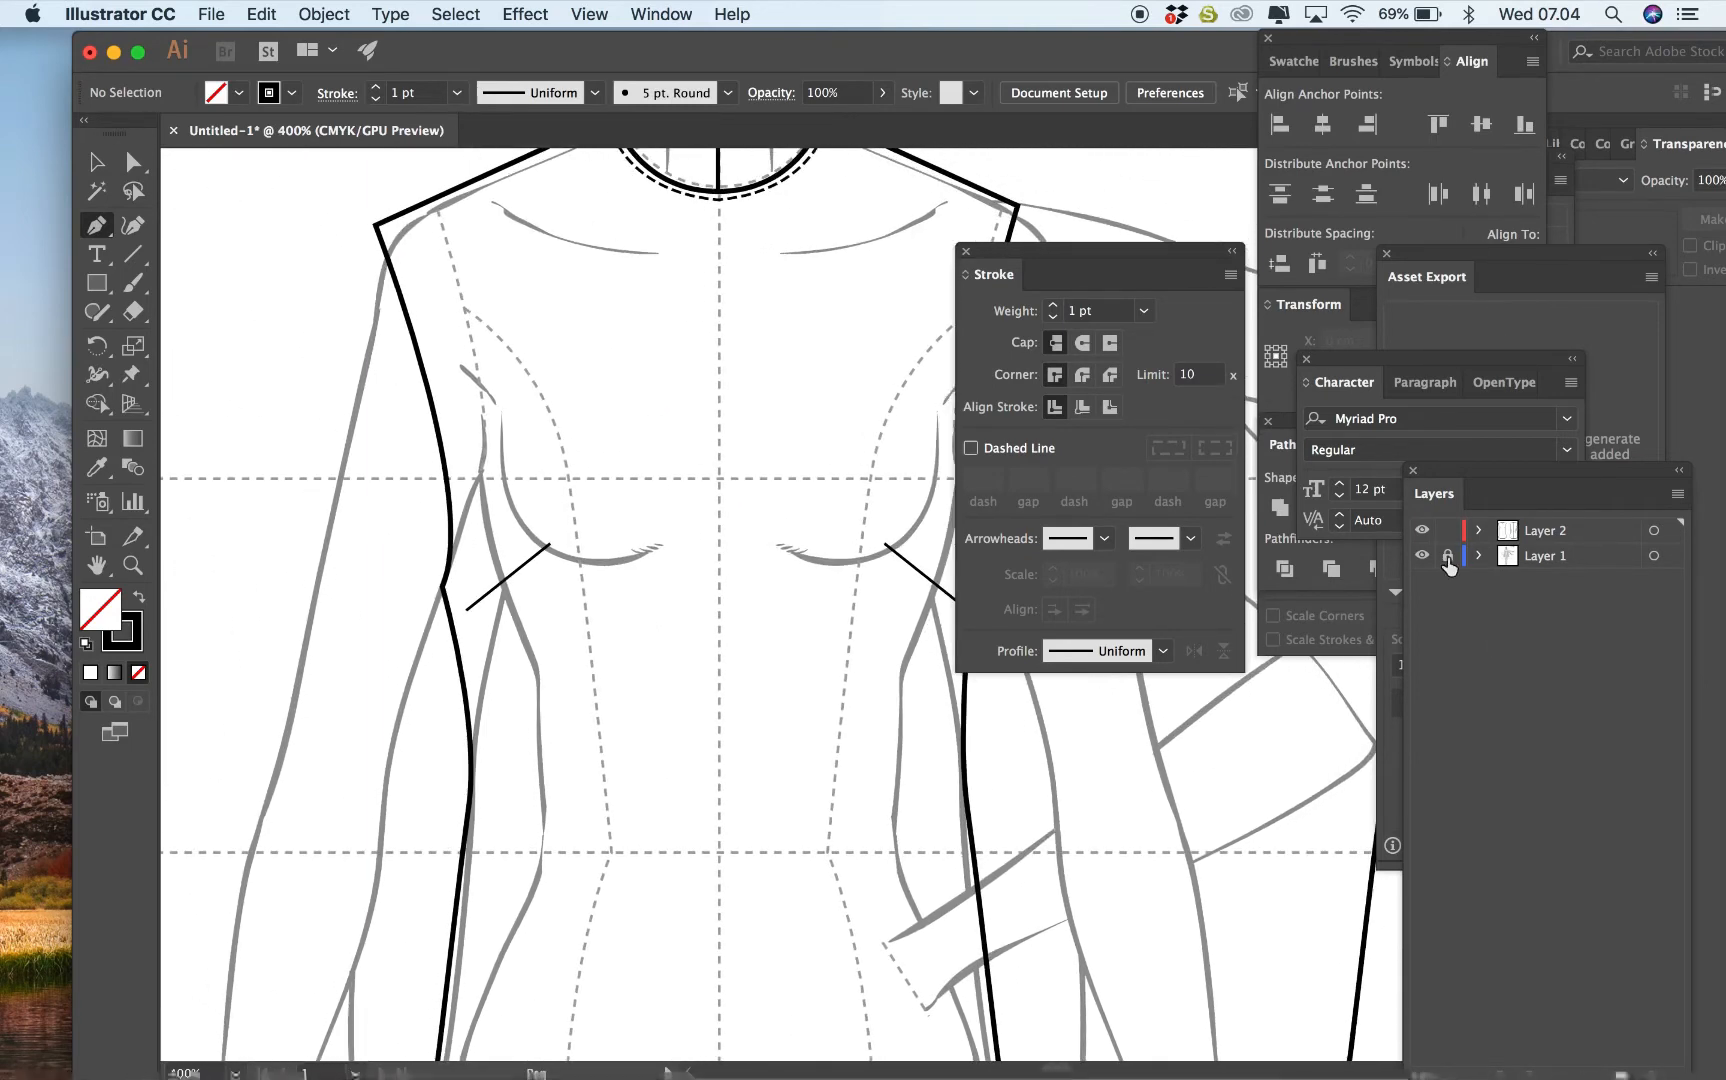
click(1621, 1075)
click(1448, 556)
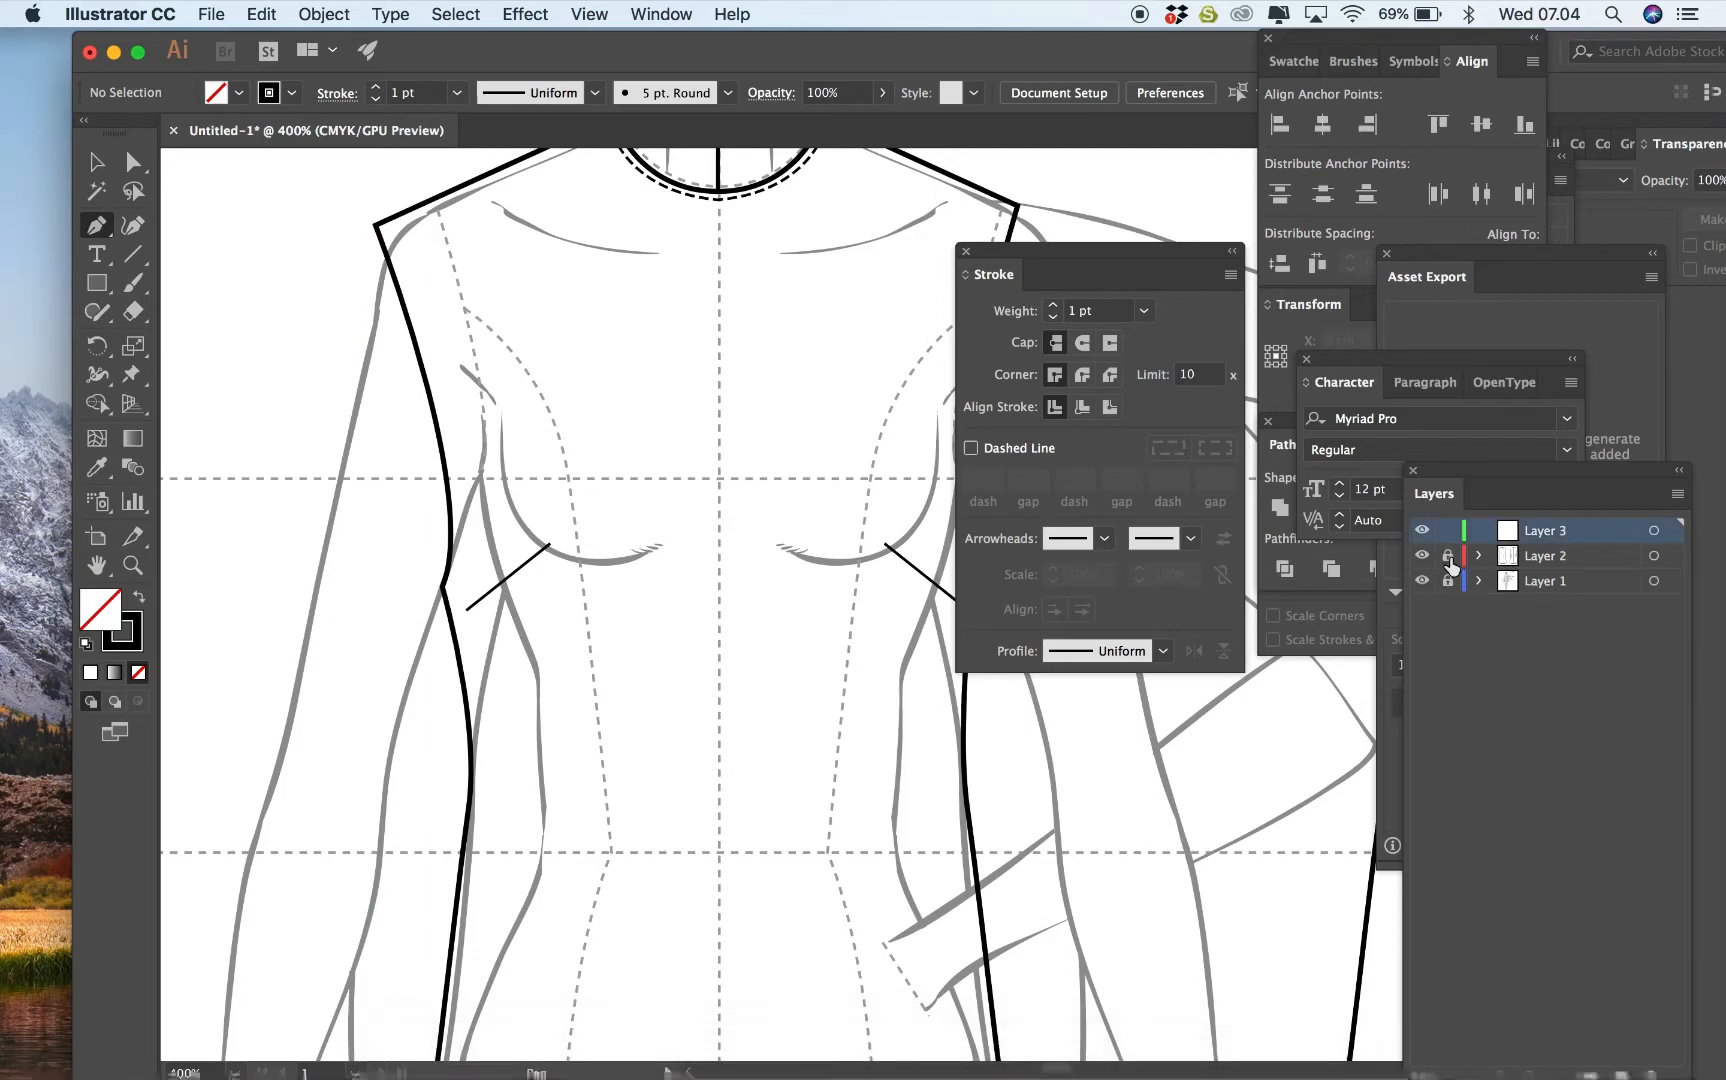
Draw an open short sleeve with the Pen tool from the left shoulder point down, along a curved hem, and up to the side seam.
click(376, 226)
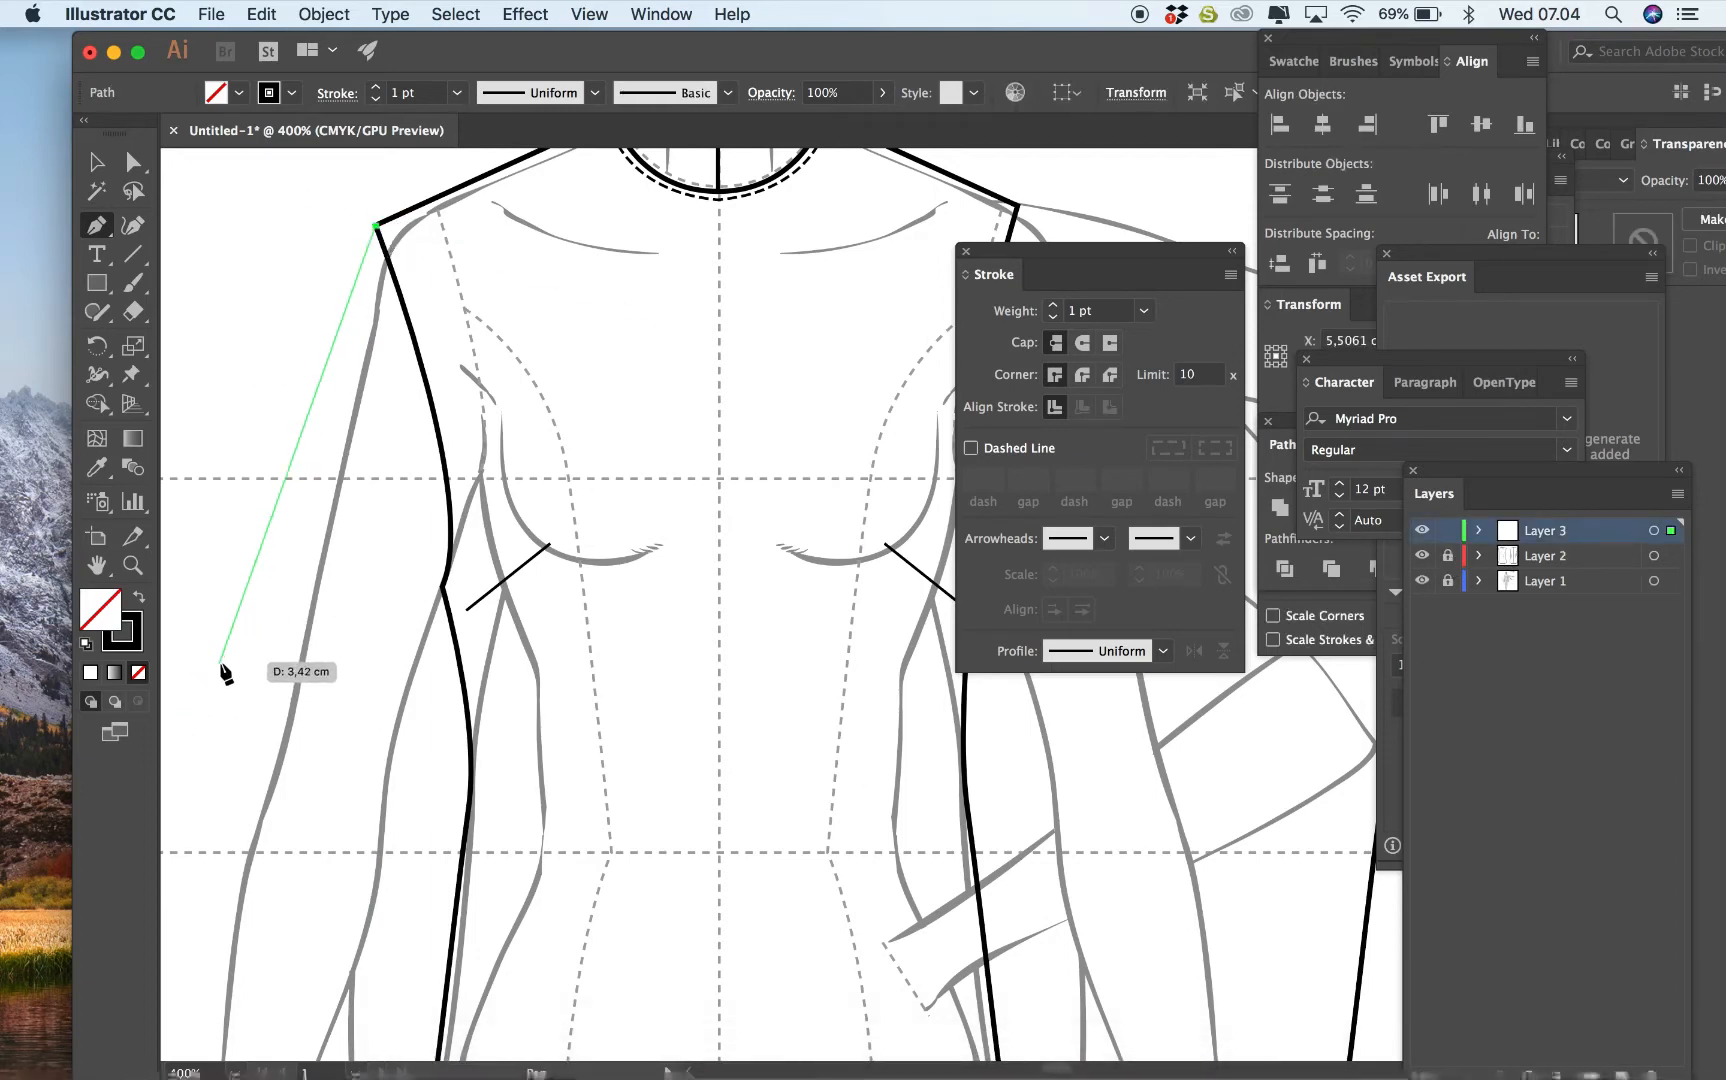
click(210, 672)
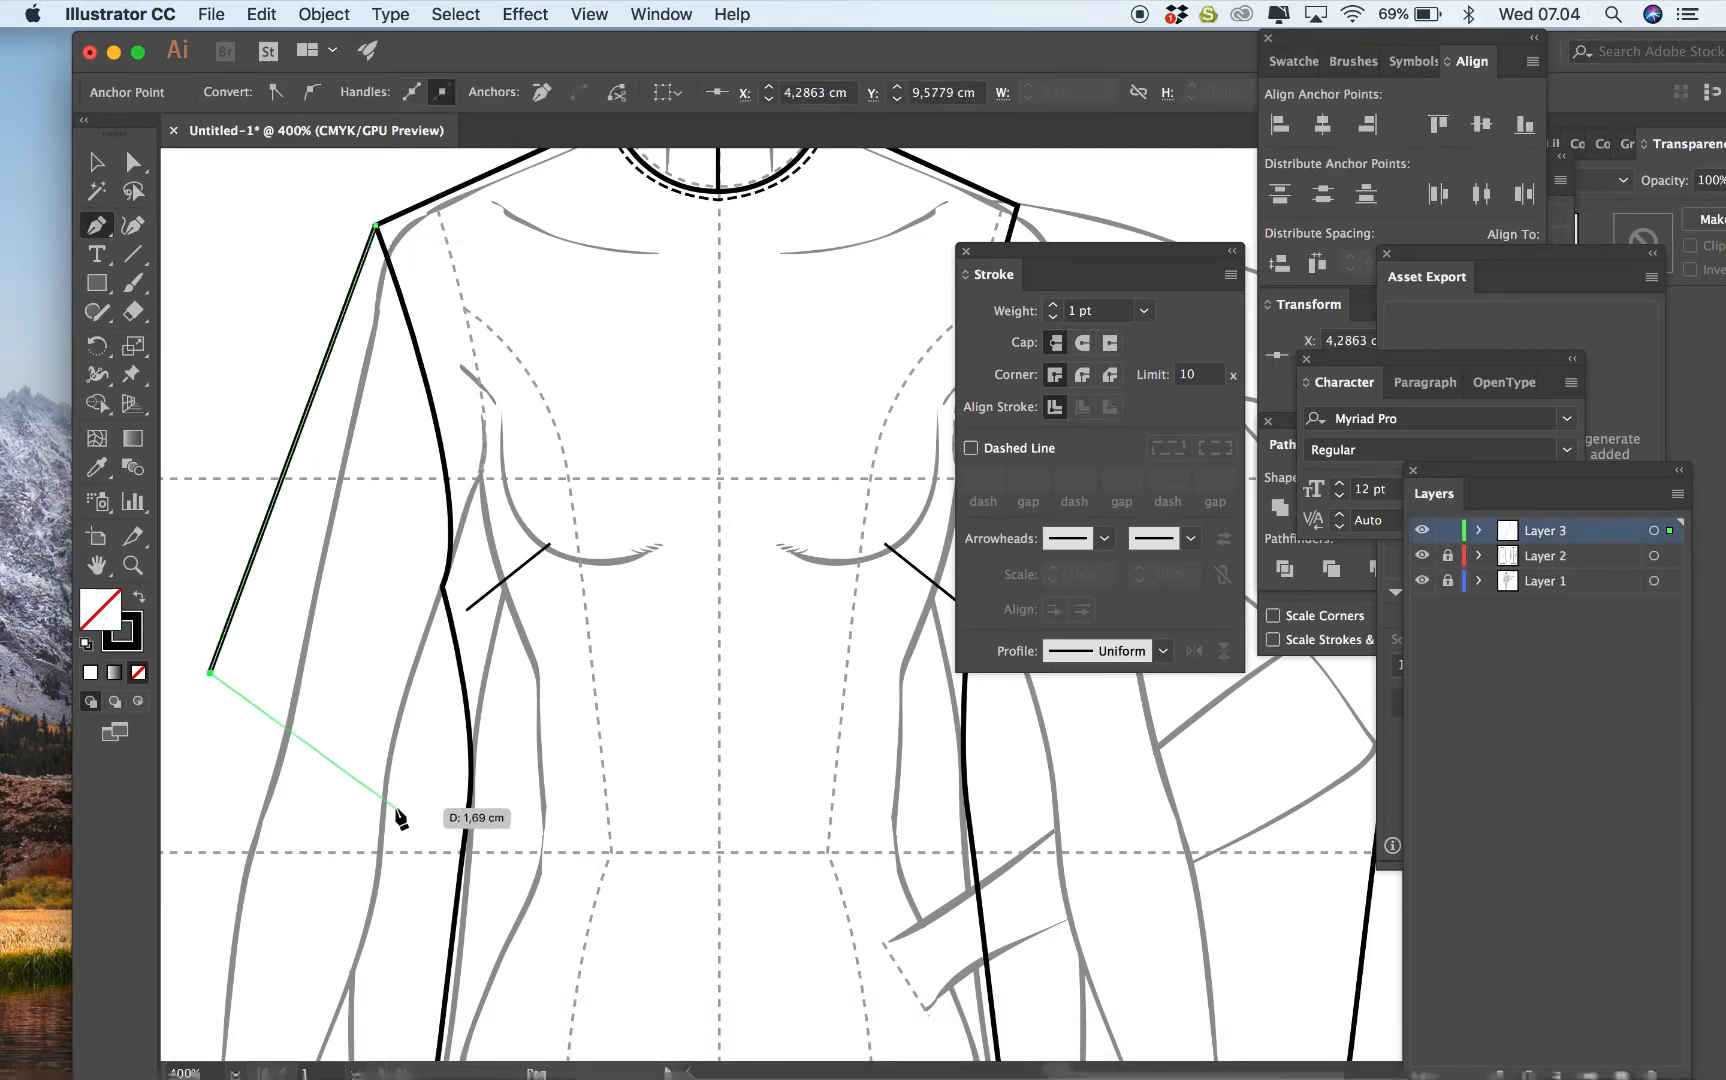
drag(392, 809, 505, 828)
key(super+z)
click(408, 811)
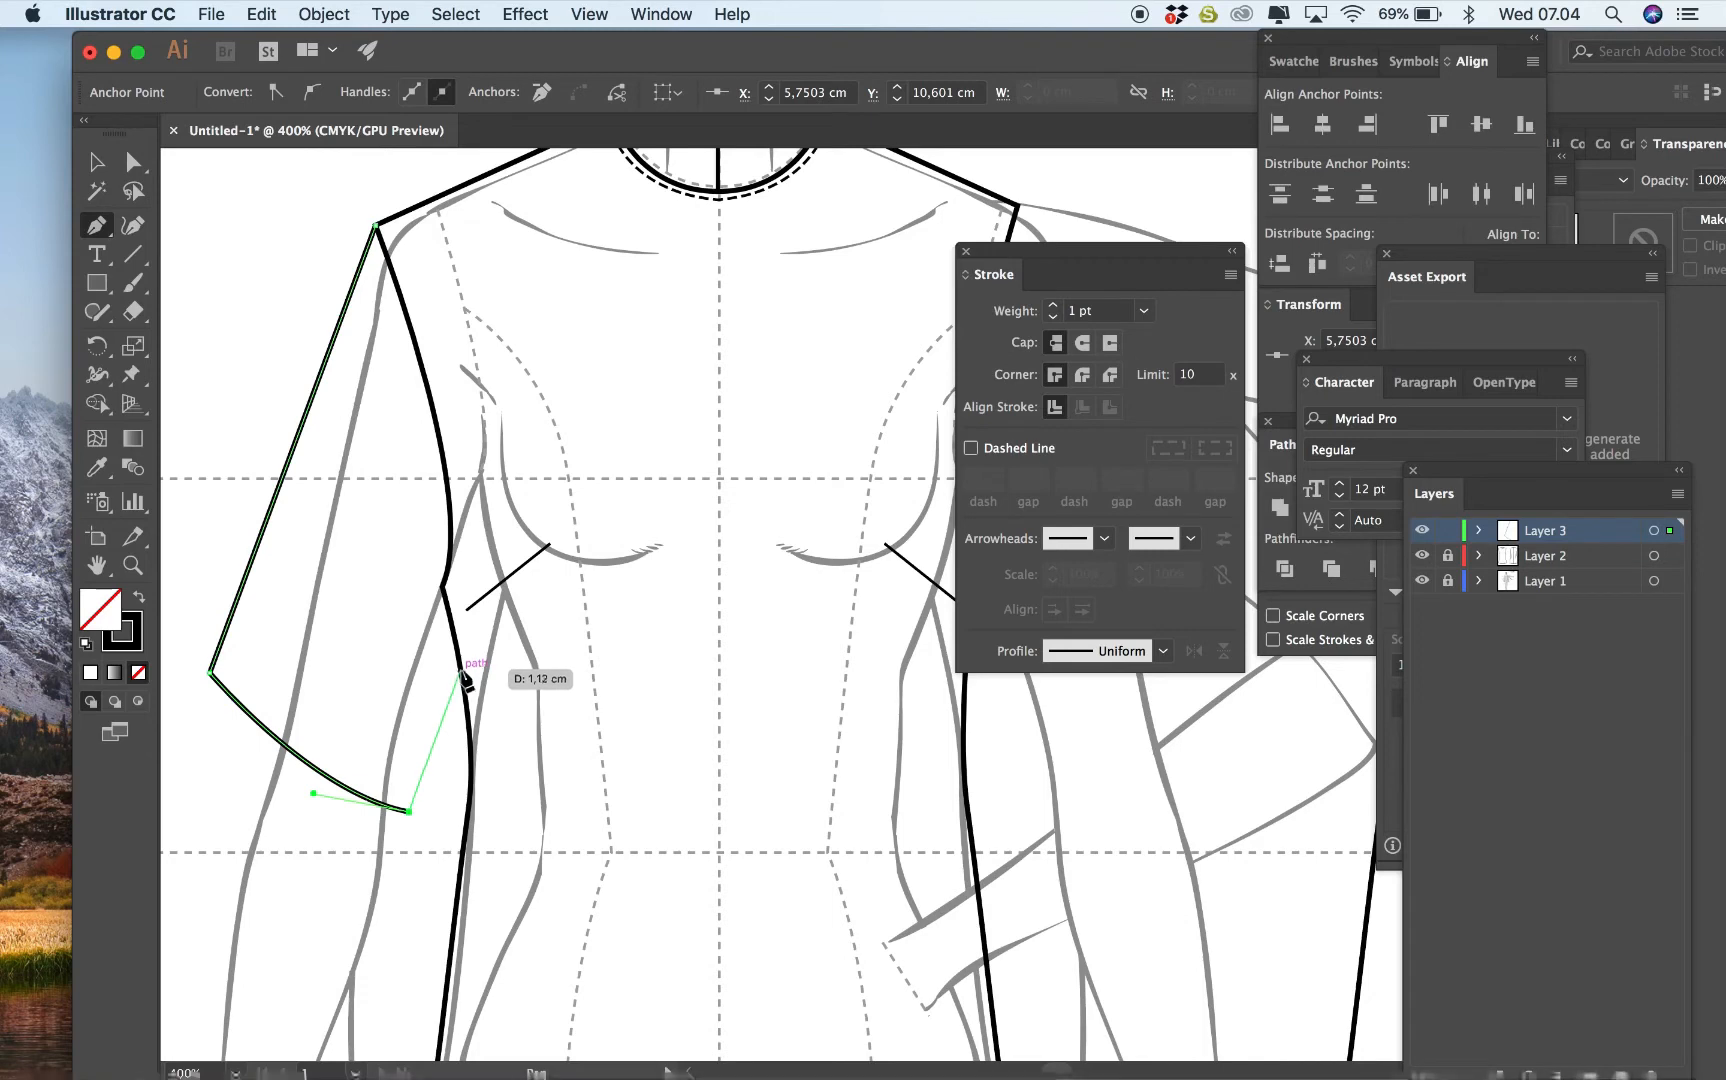
click(460, 669)
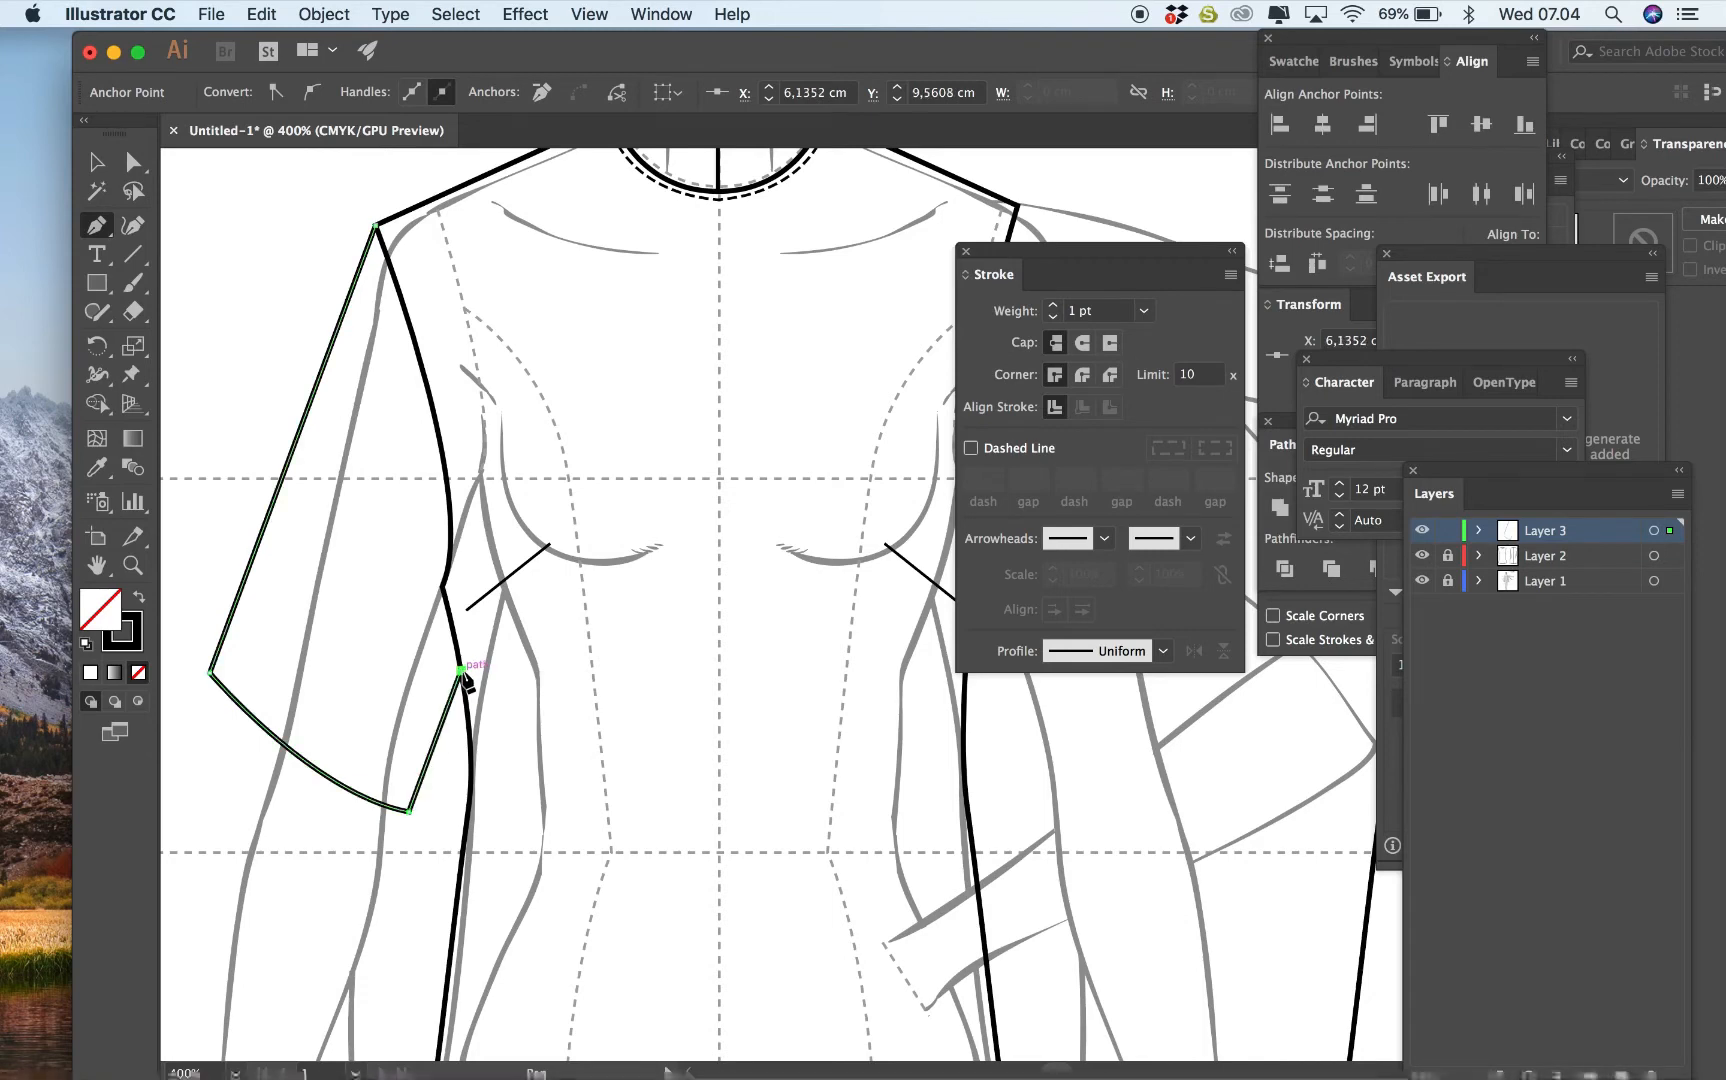
click(97, 164)
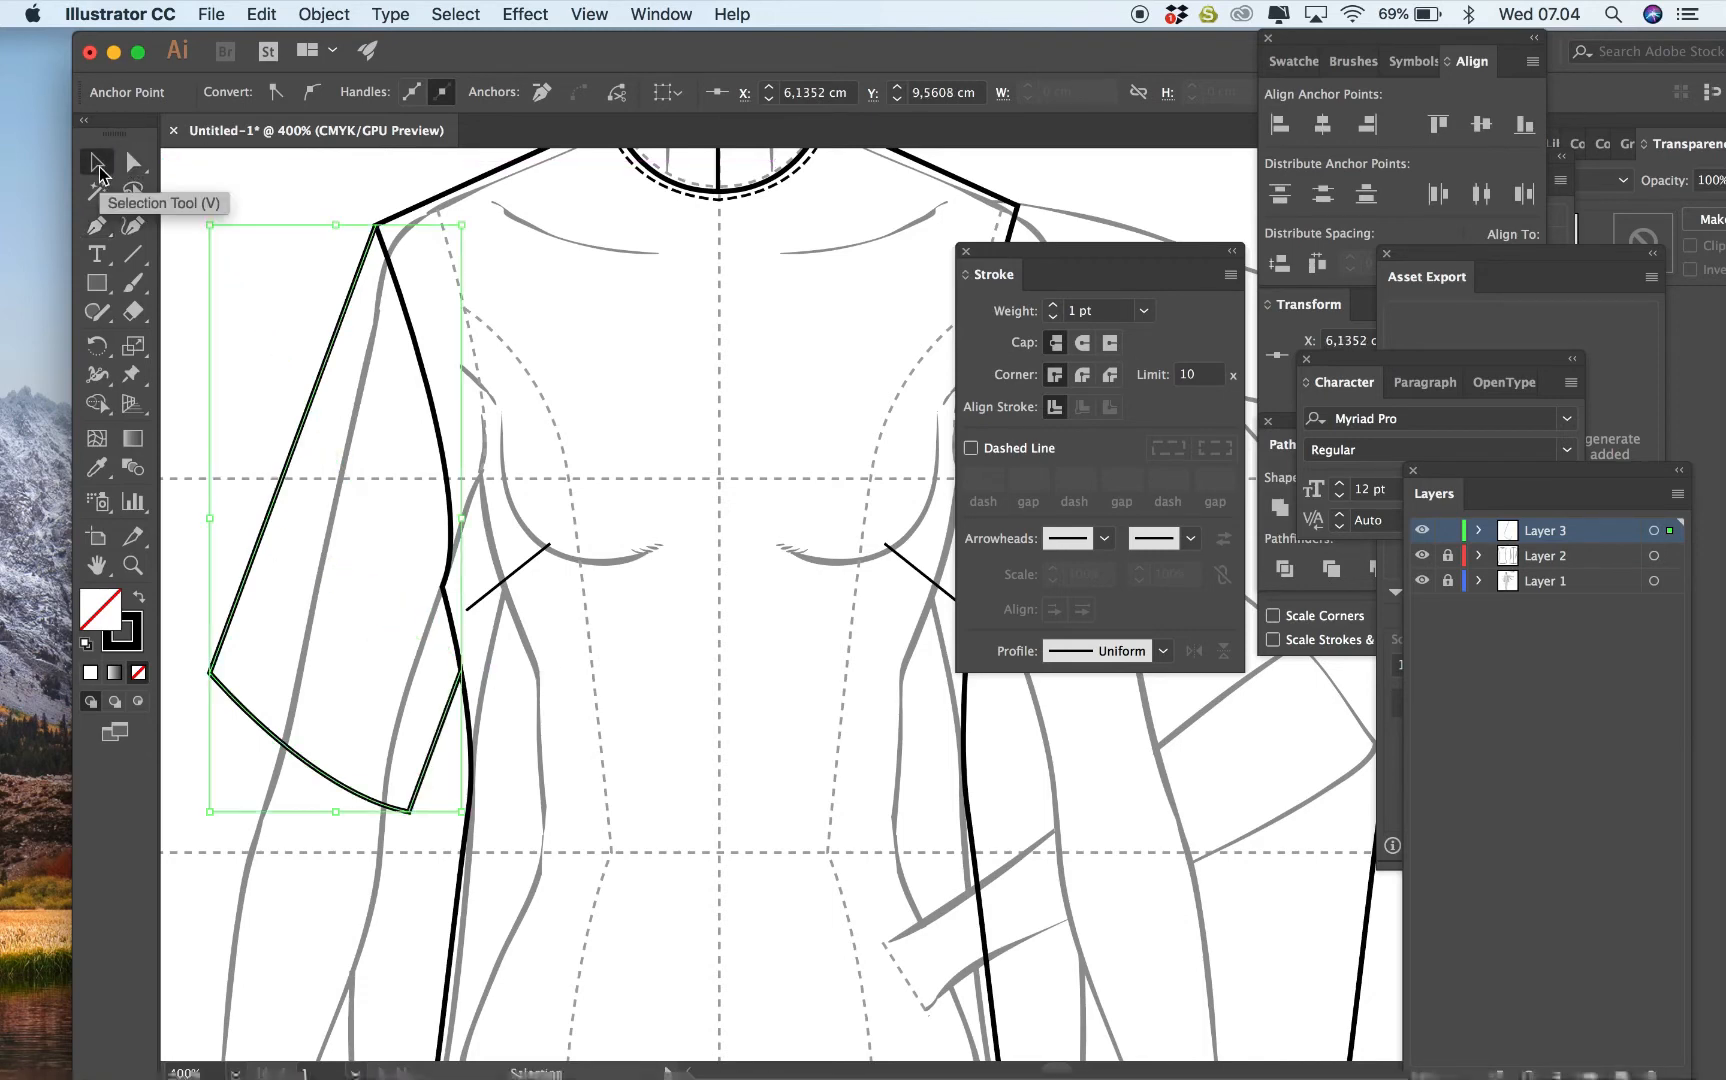
Unlock Layer 2, move the front's left underarm point down onto the sleeve's inner end, and delete the bust dart beside it.
click(1447, 555)
click(134, 166)
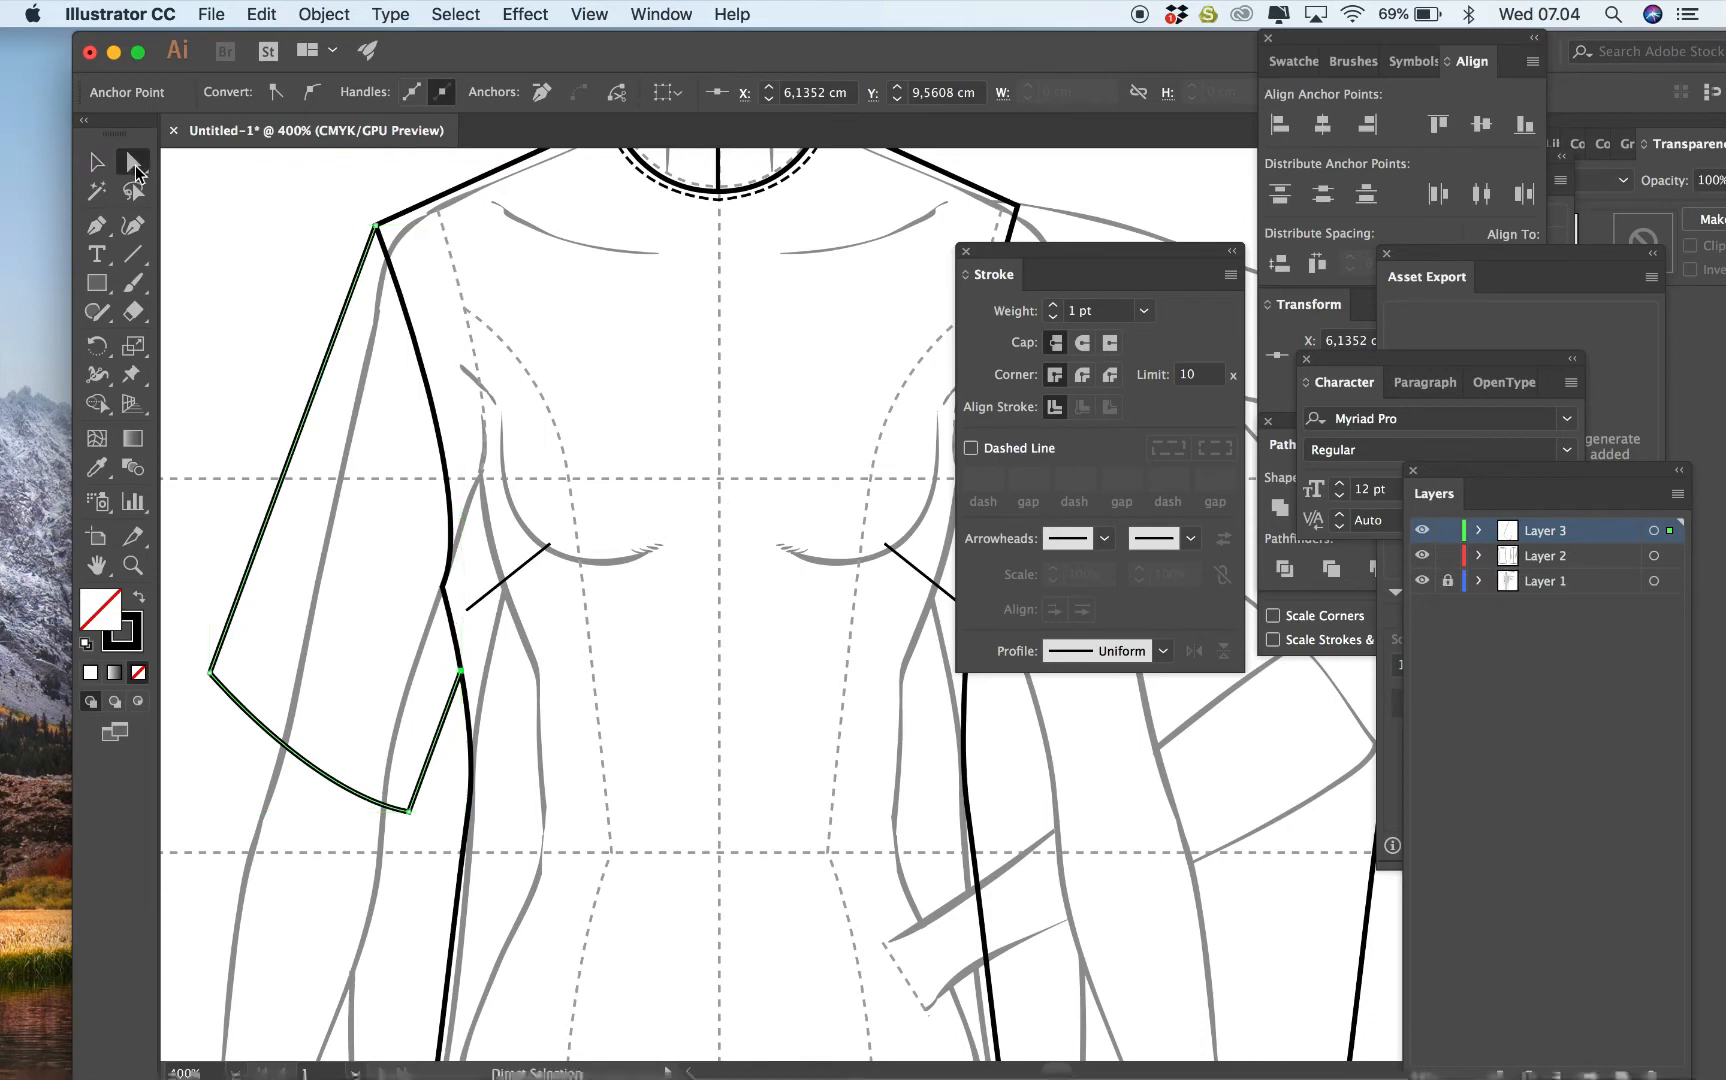
drag(443, 584, 461, 678)
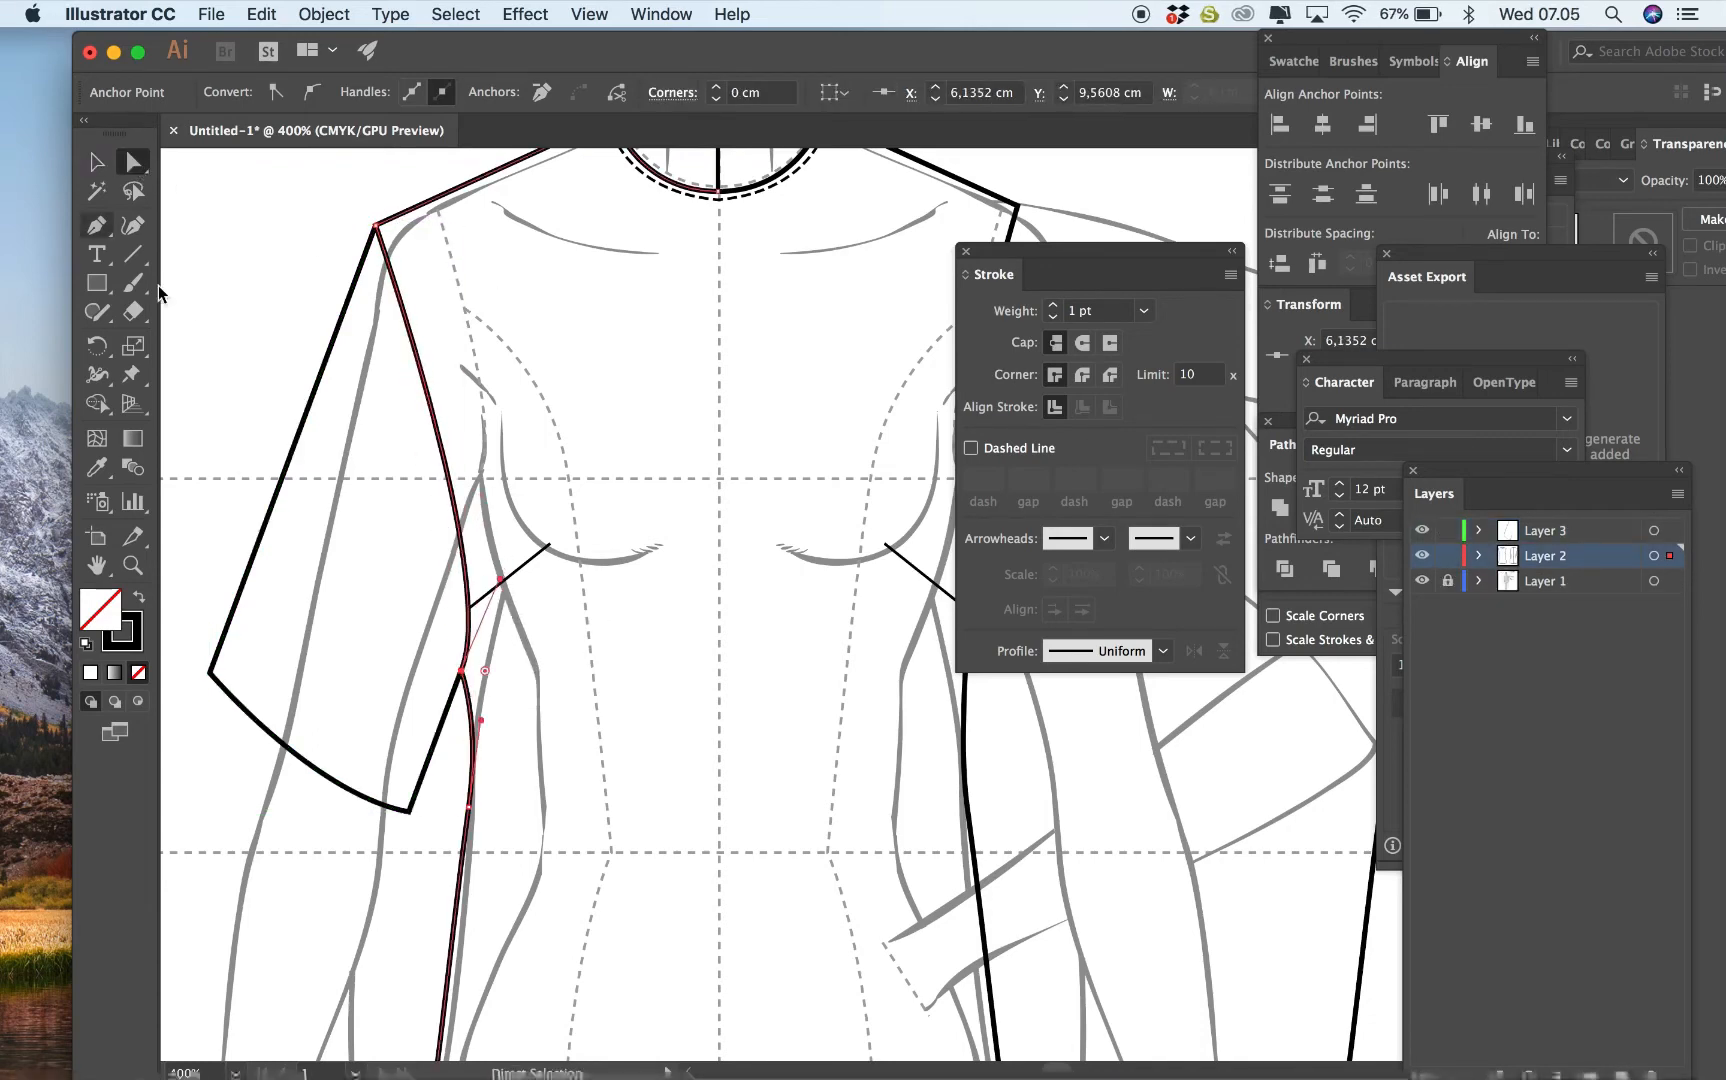
key(v)
click(524, 601)
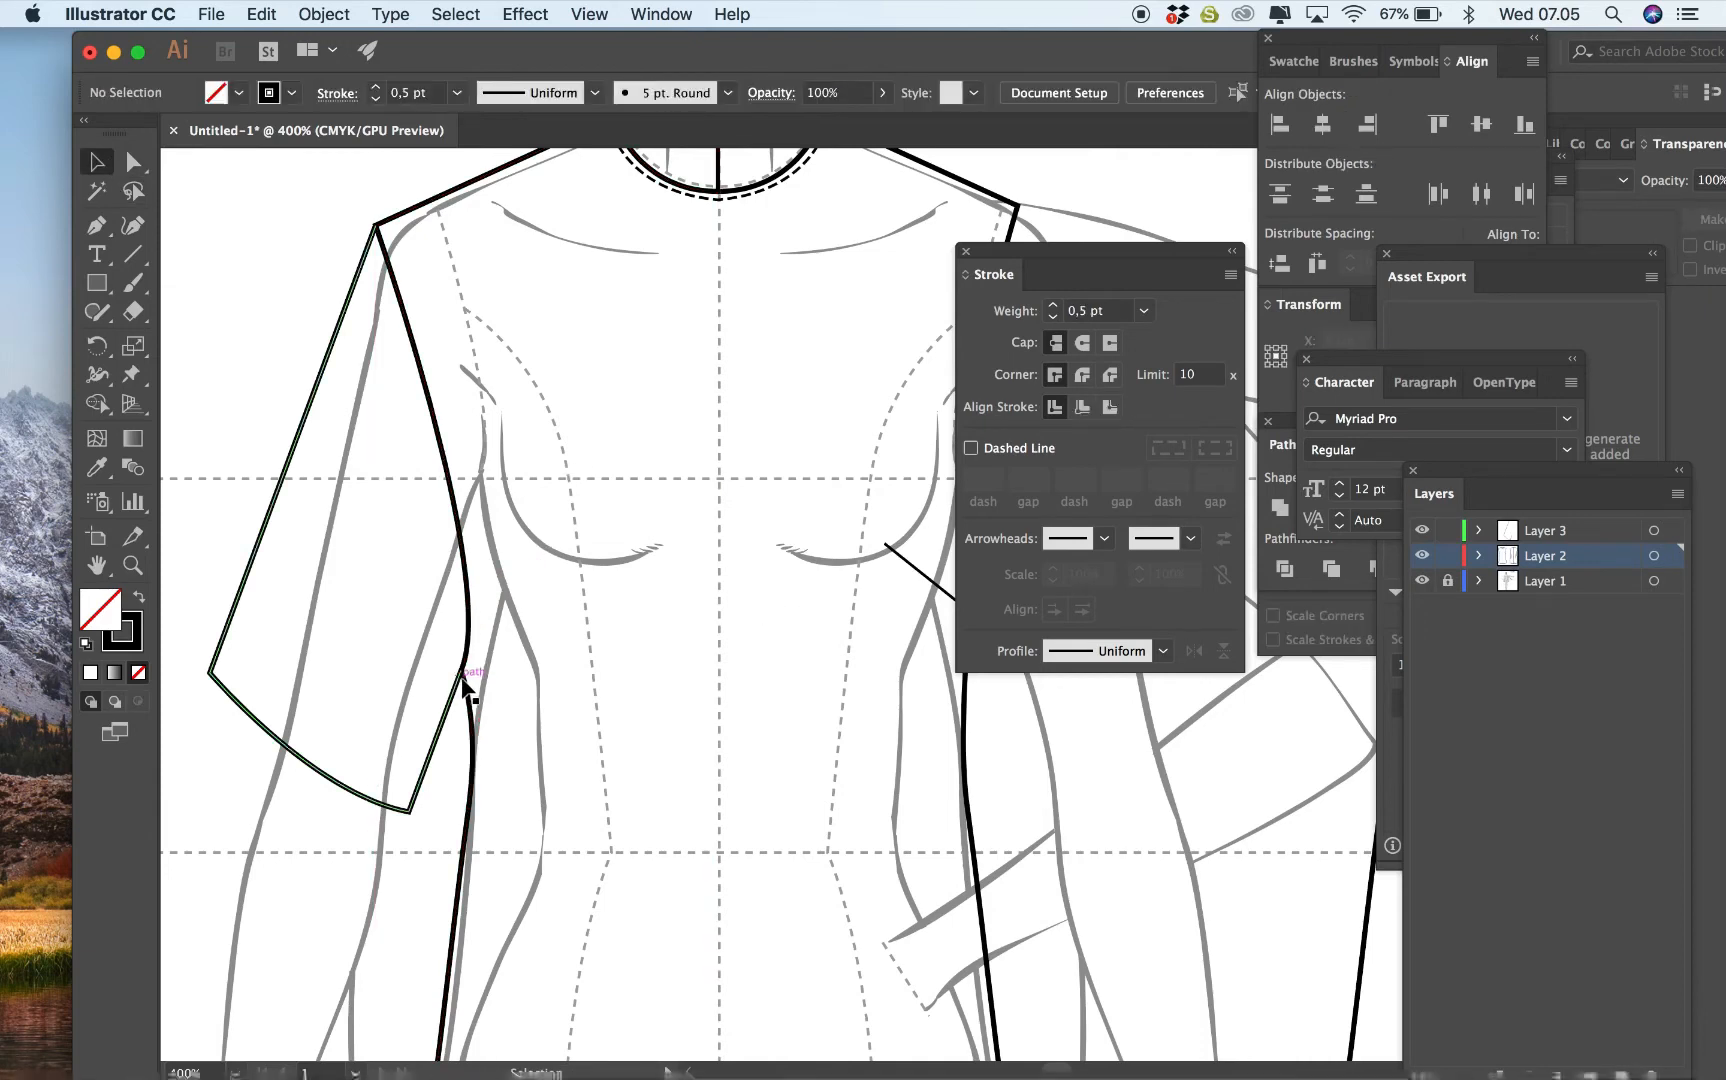
Raise the underarm point to about Y 9.46 cm, shorten its armhole handle, and move the sleeve's inner end point to meet it.
click(463, 679)
click(133, 162)
drag(462, 671, 466, 657)
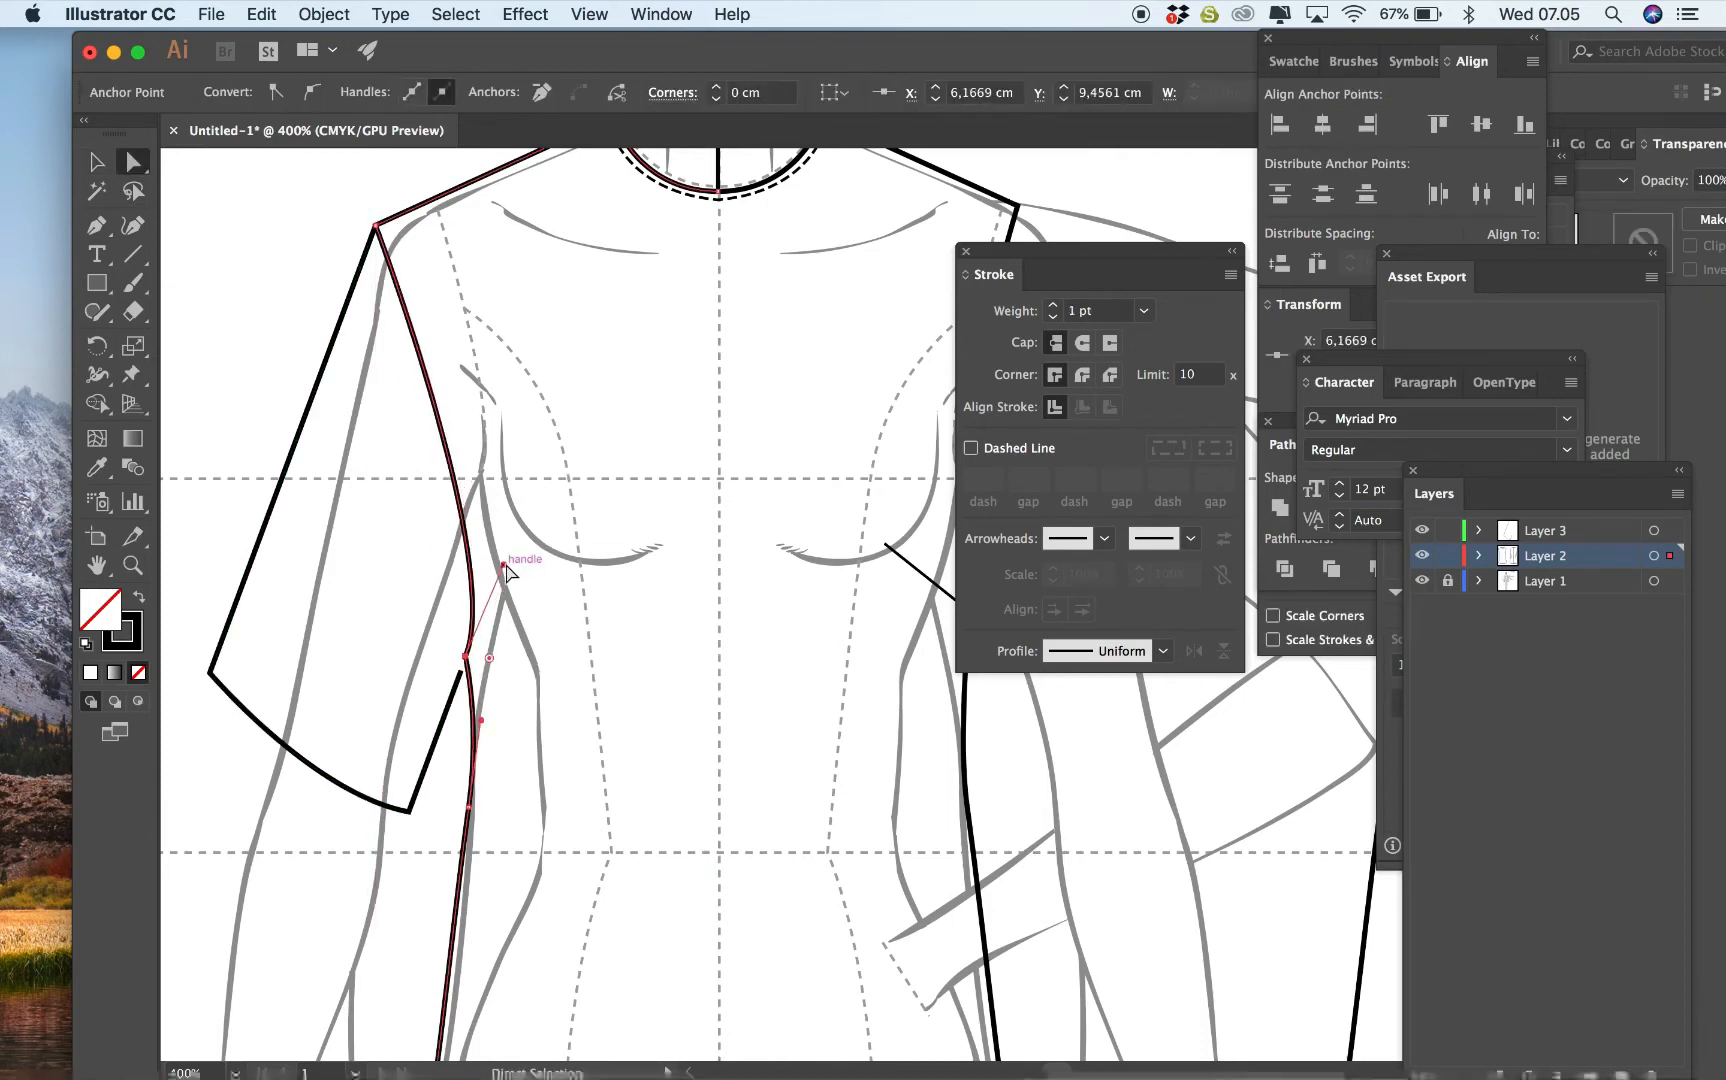
drag(504, 566, 475, 597)
drag(461, 672, 468, 658)
click(562, 757)
Delete the right half of the front body outline.
key(super+minus)
key(super+minus)
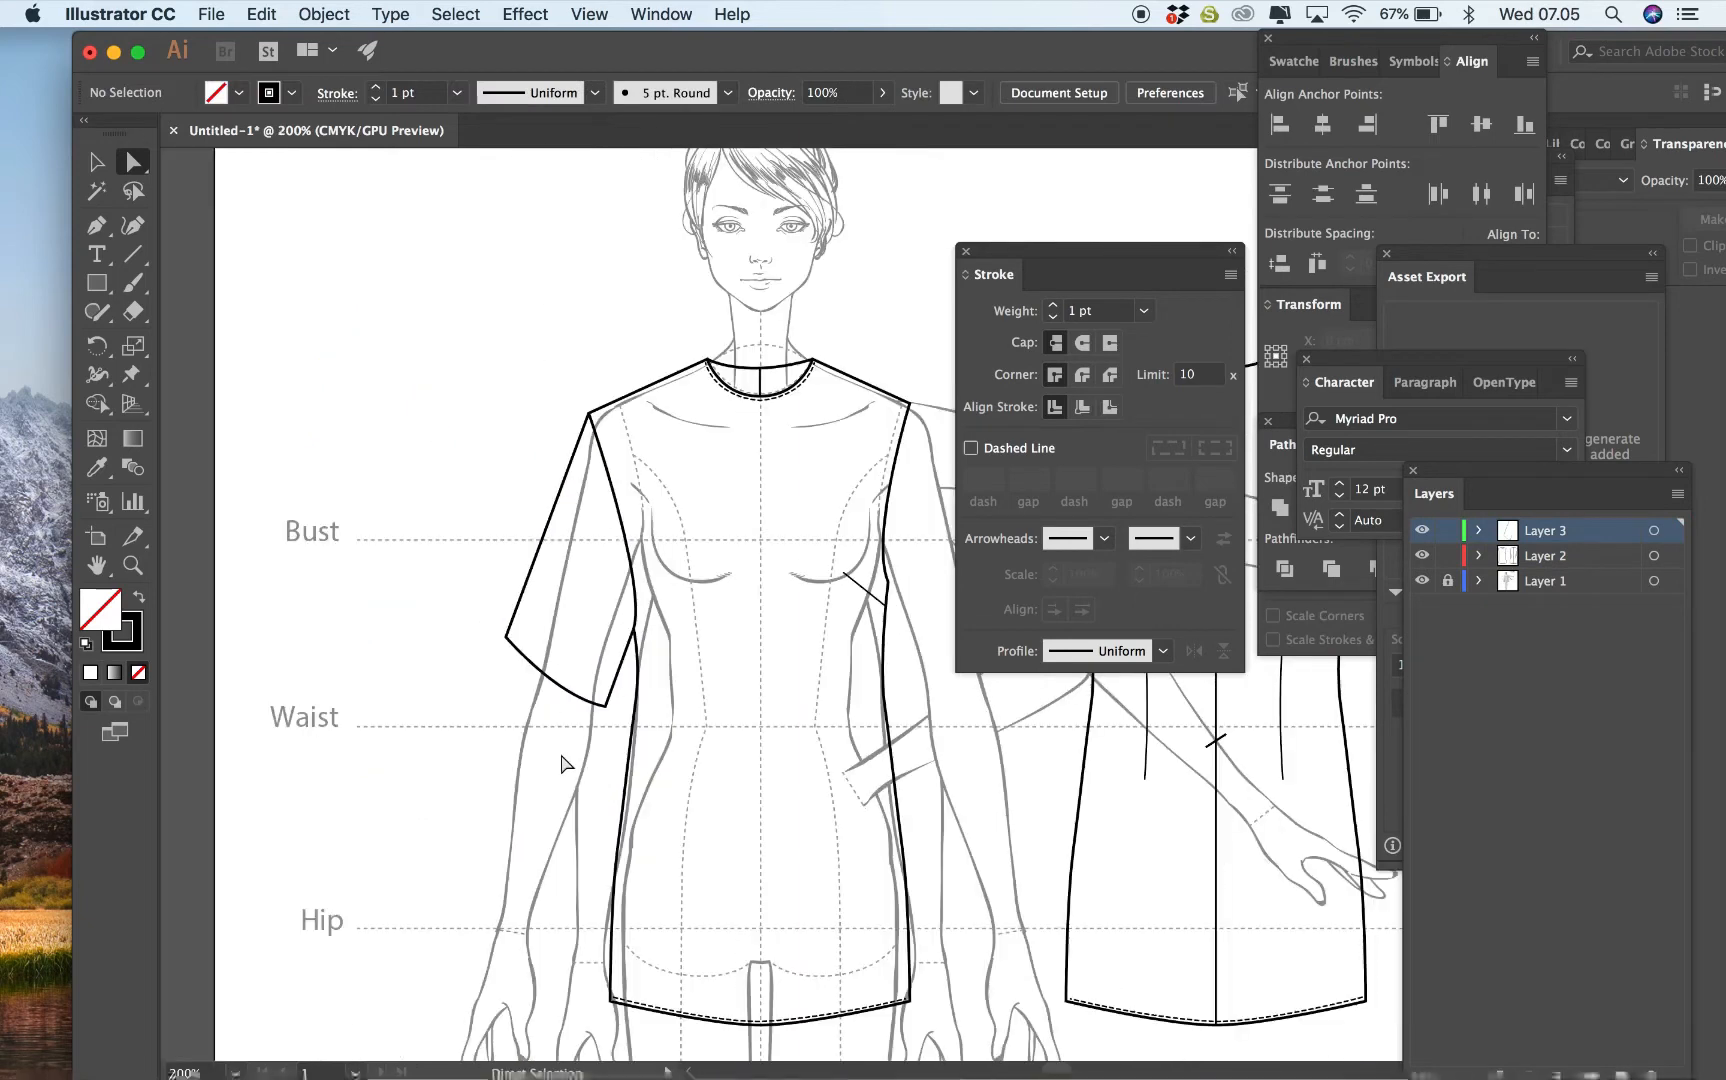
key(v)
click(818, 414)
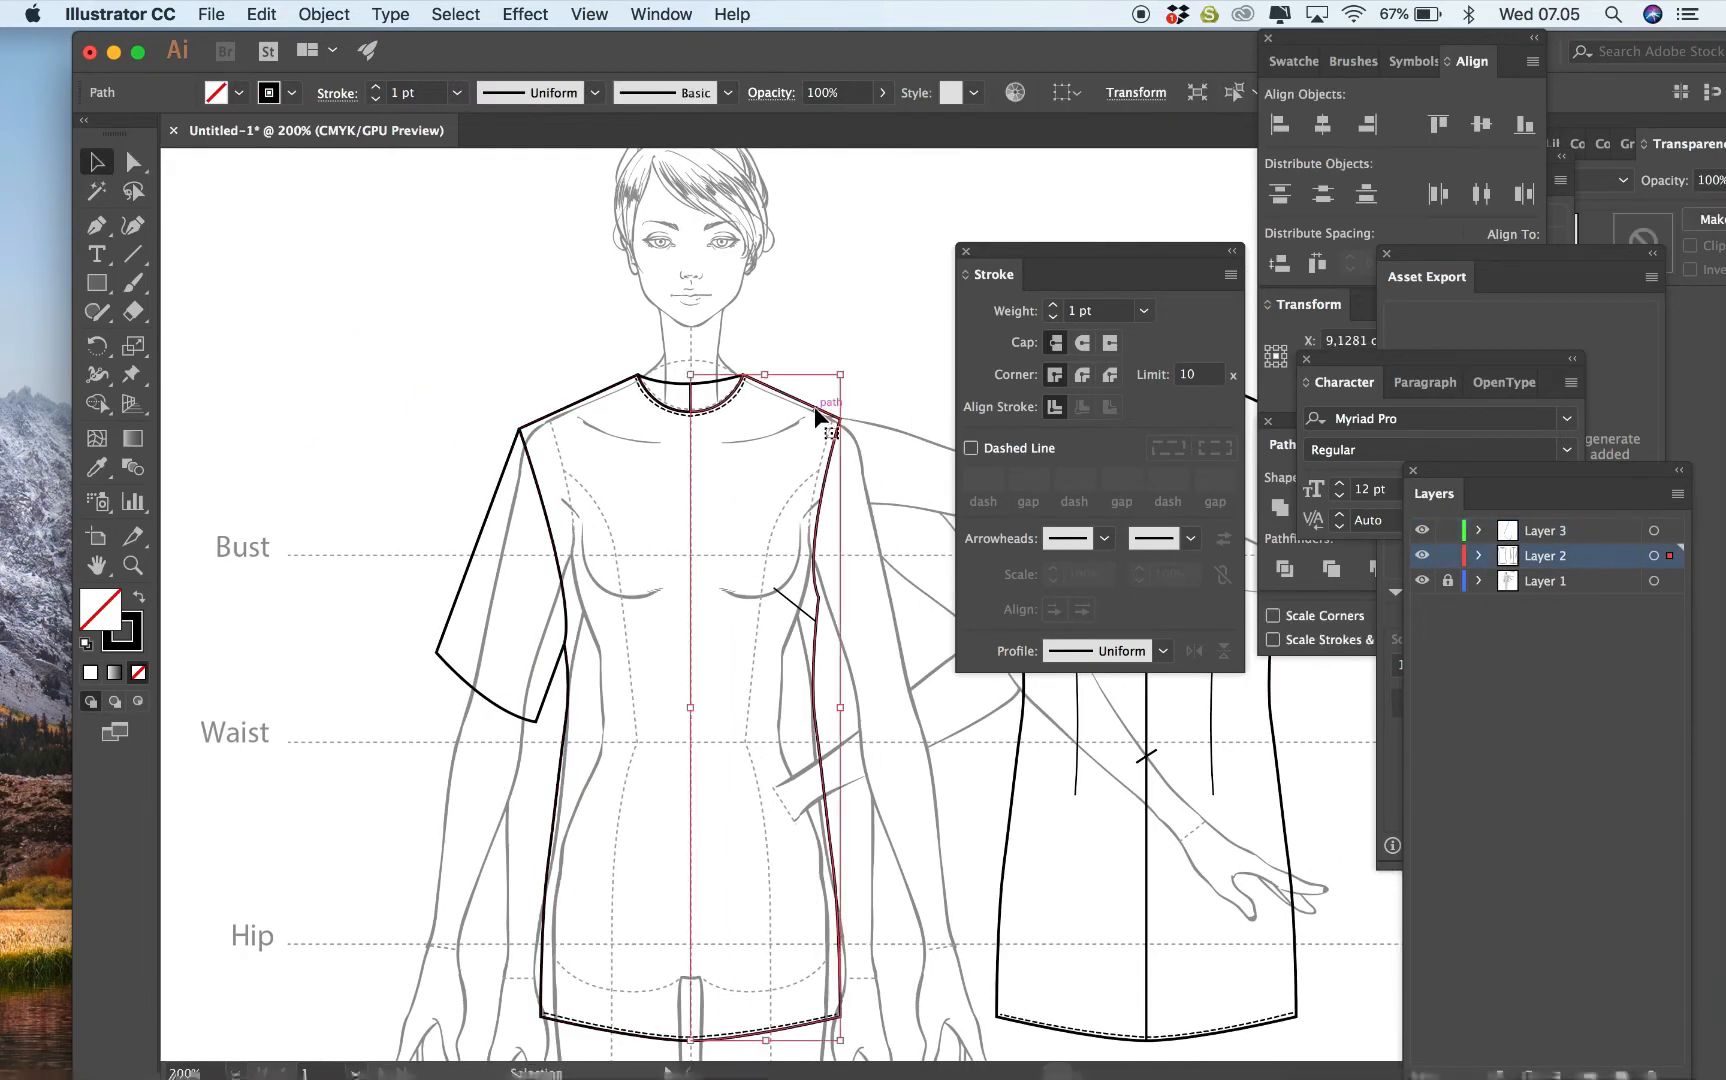
key(Delete)
Paste a copy of the left body half and sleeve in front, reflect it vertically, and align it as the front's right half.
click(568, 744)
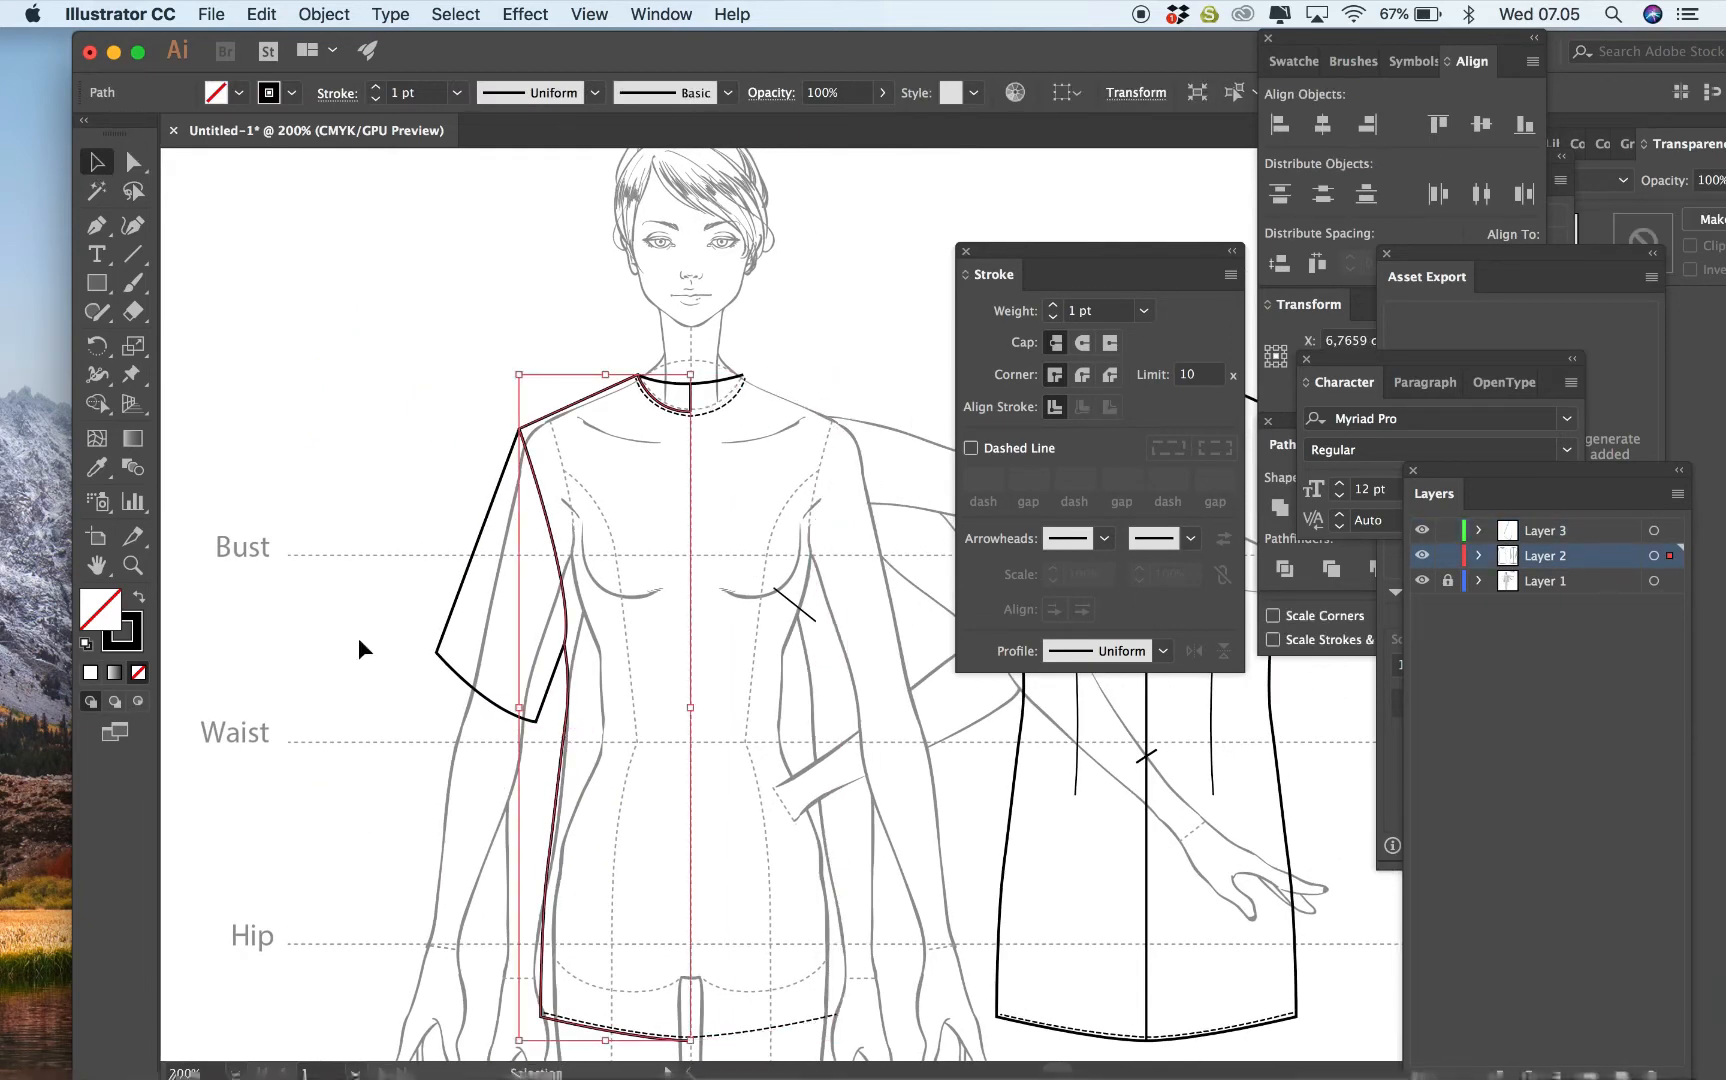
drag(341, 602, 575, 813)
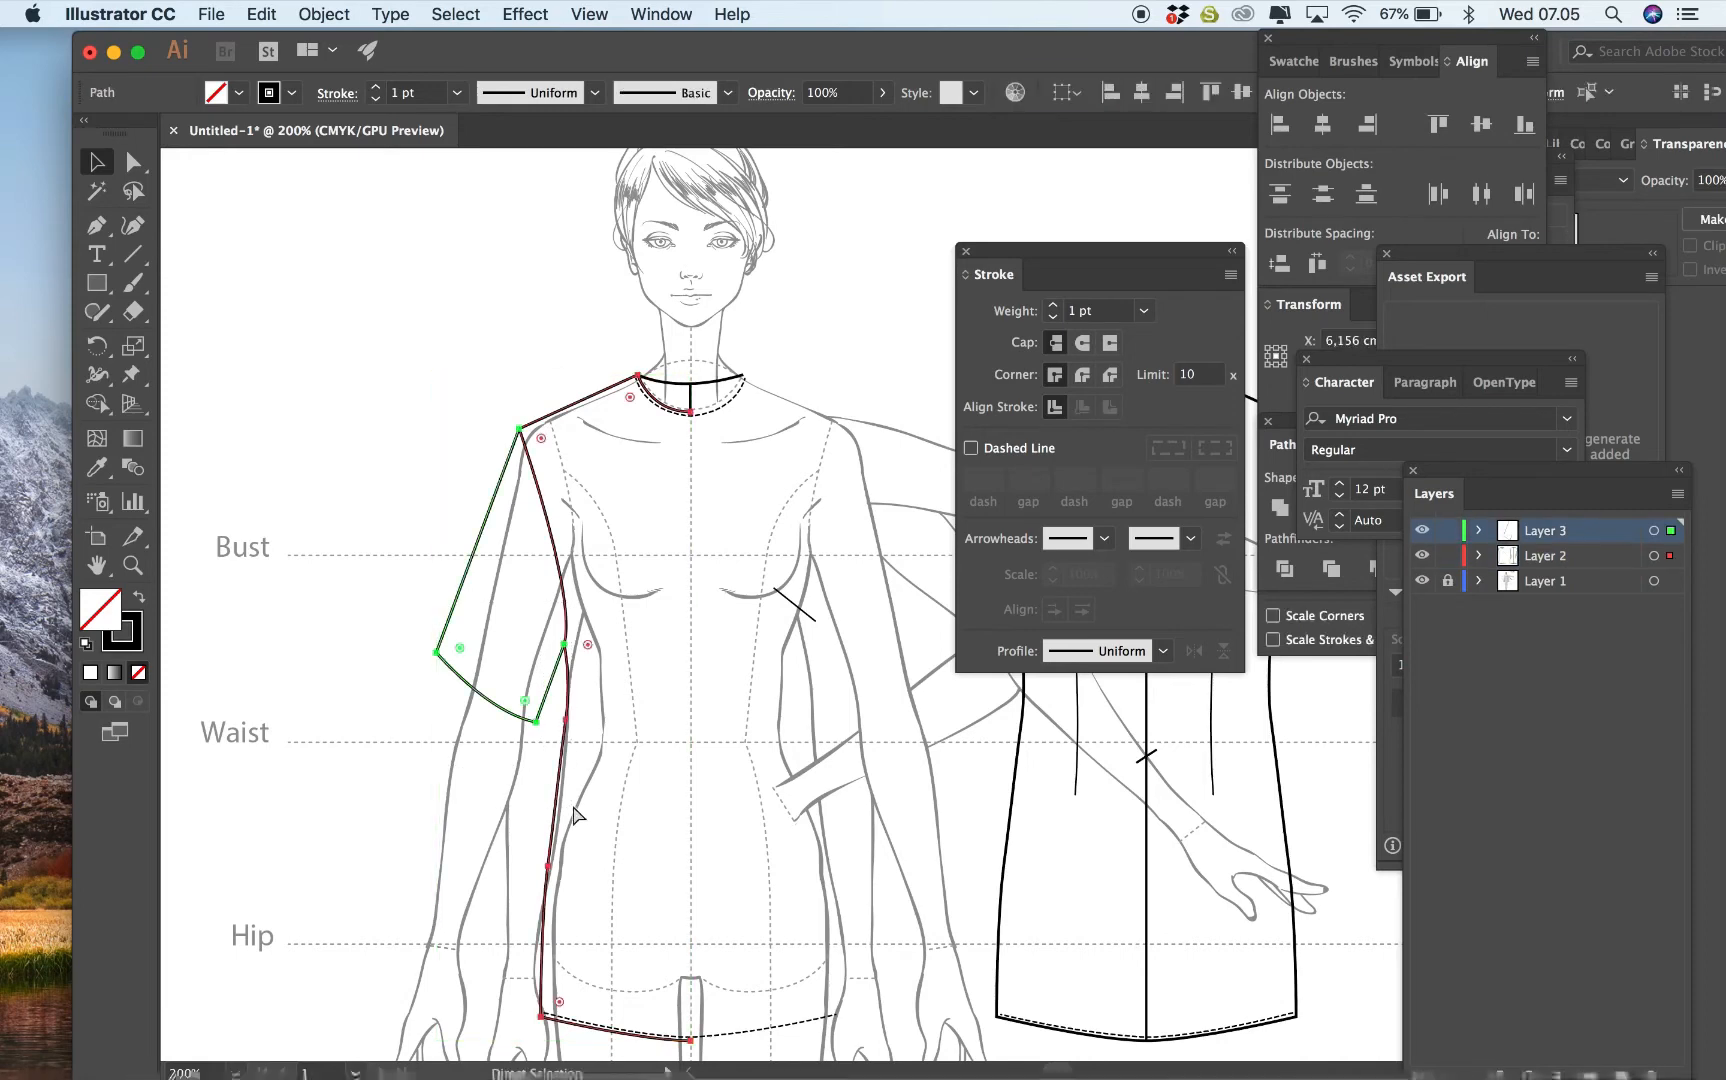
right_click(531, 720)
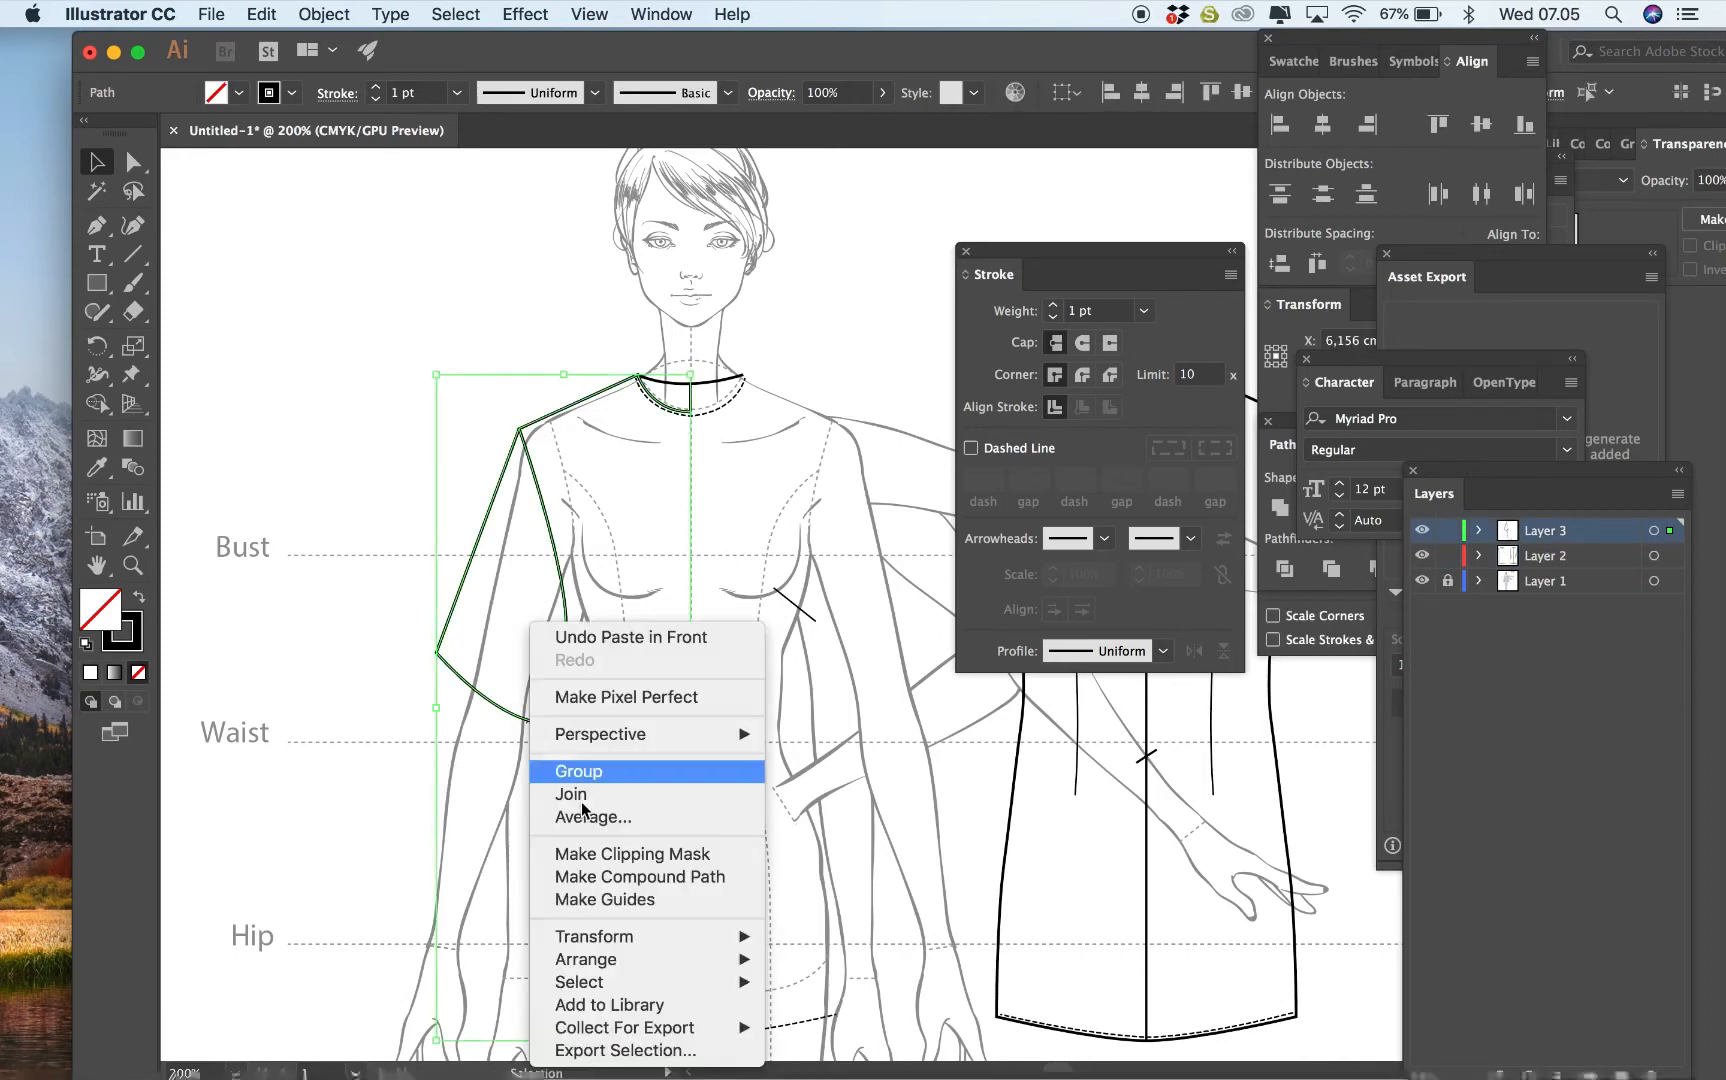
mouse_move(636, 932)
click(840, 925)
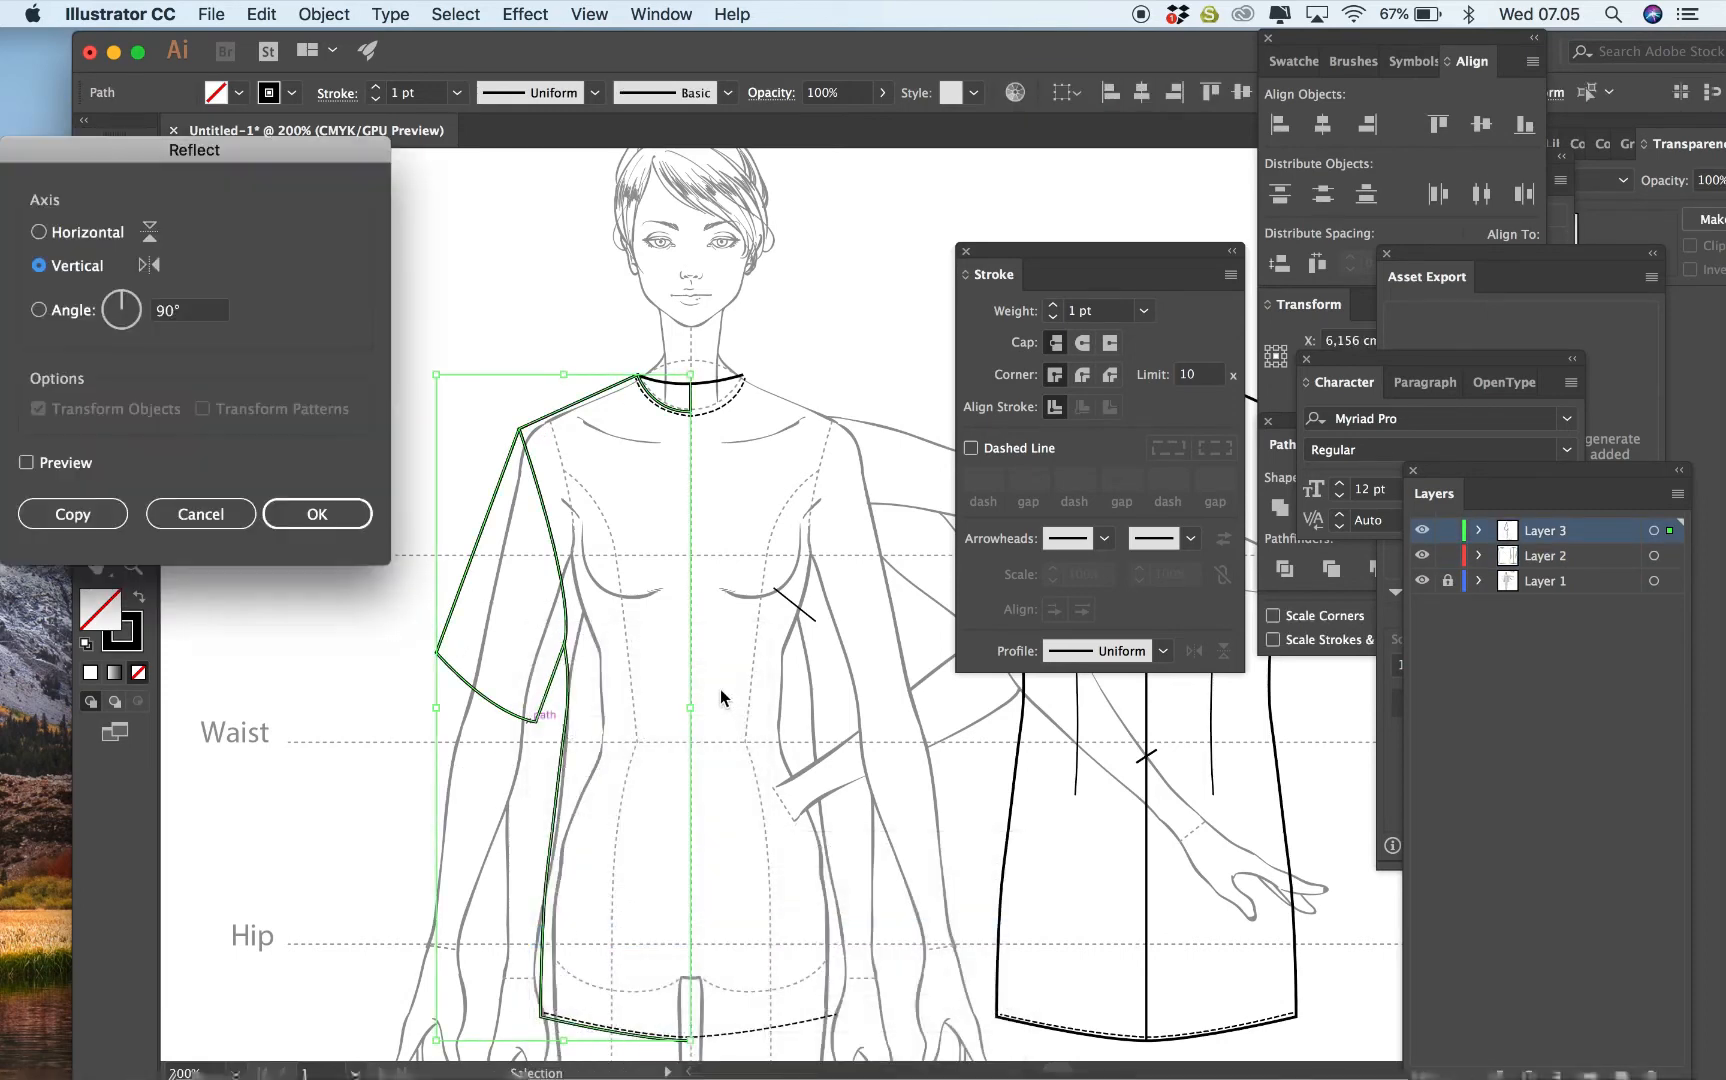
click(346, 508)
drag(588, 494, 846, 515)
click(820, 320)
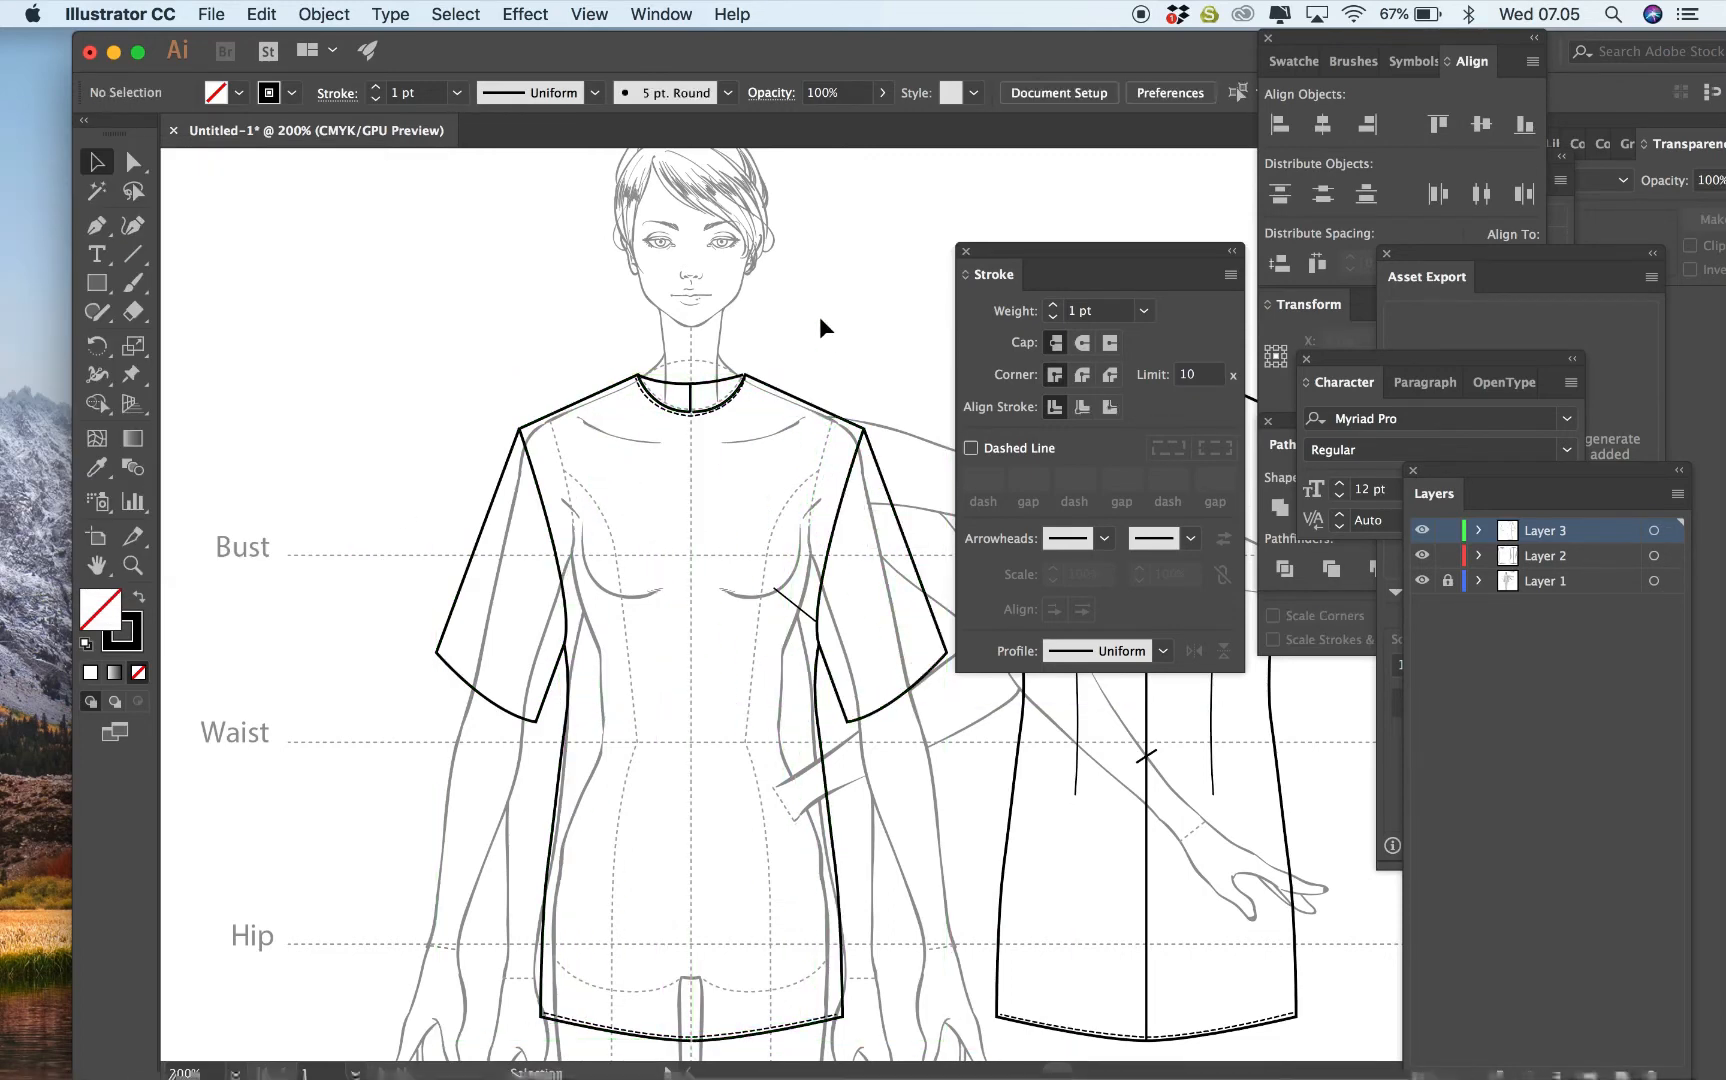
Delete the entire back view drawn beside the front.
scroll(936, 770, right, 5)
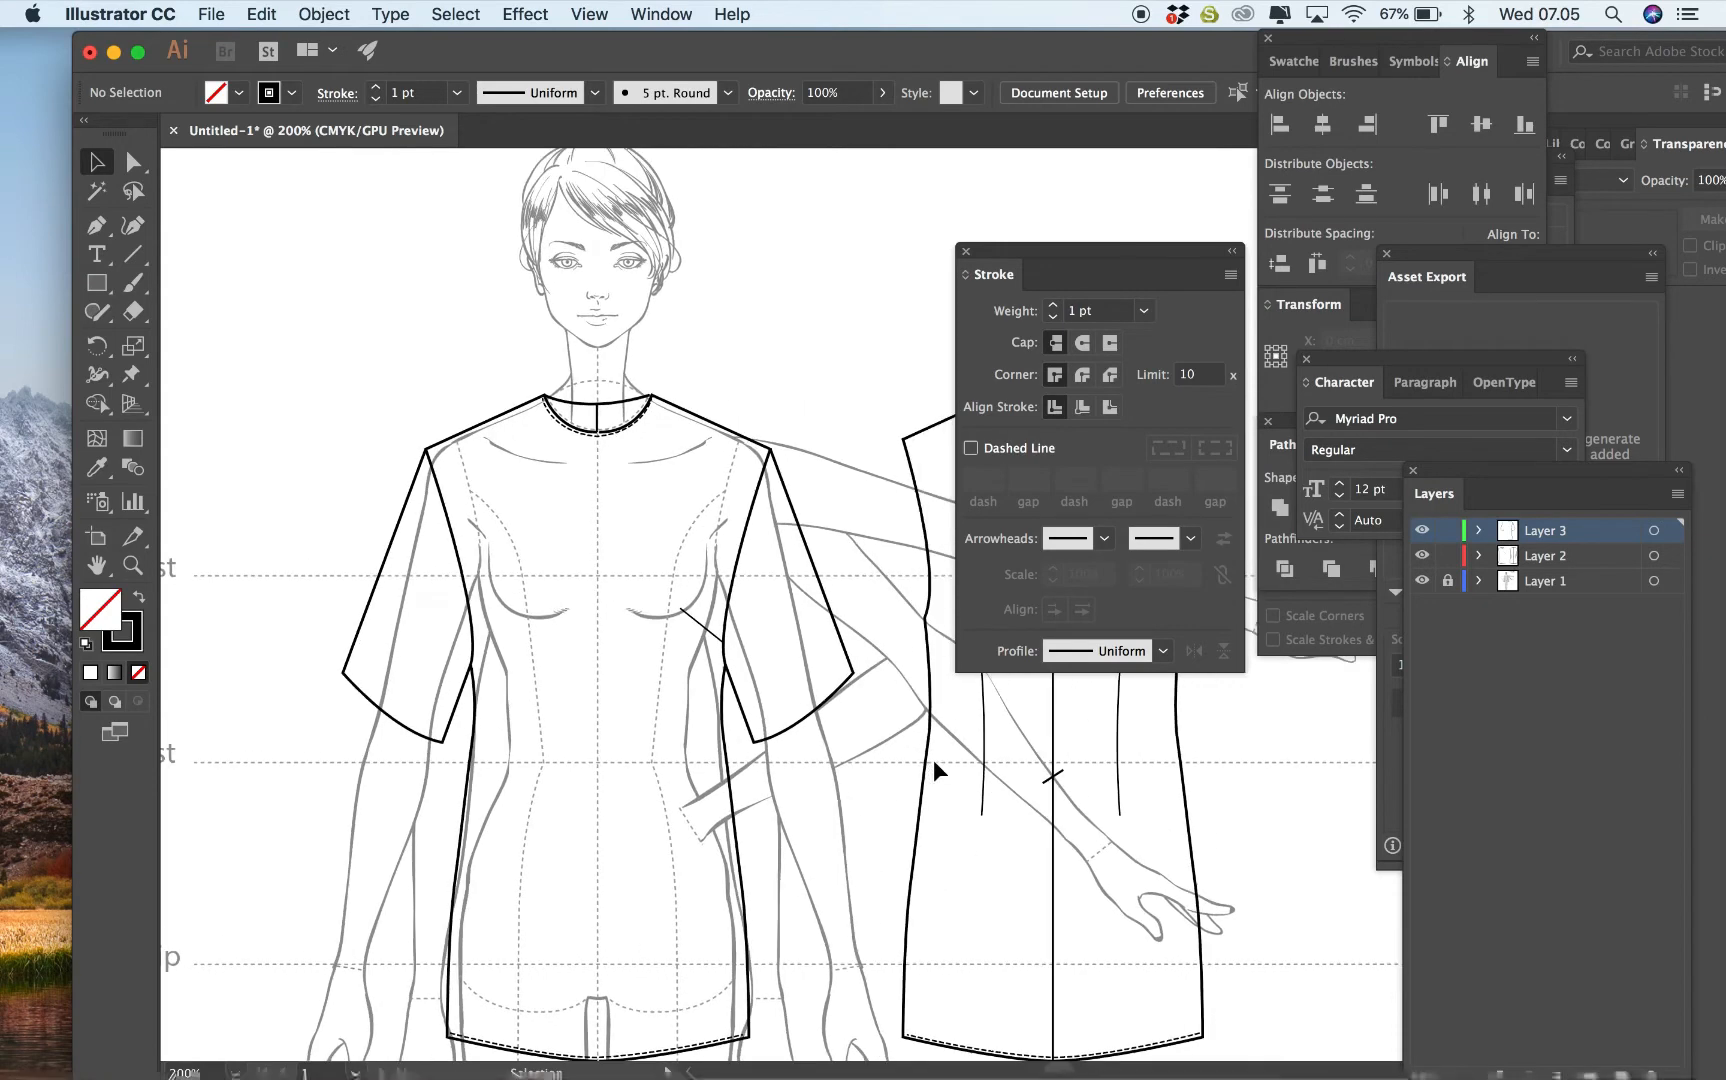
scroll(936, 770, right, 2)
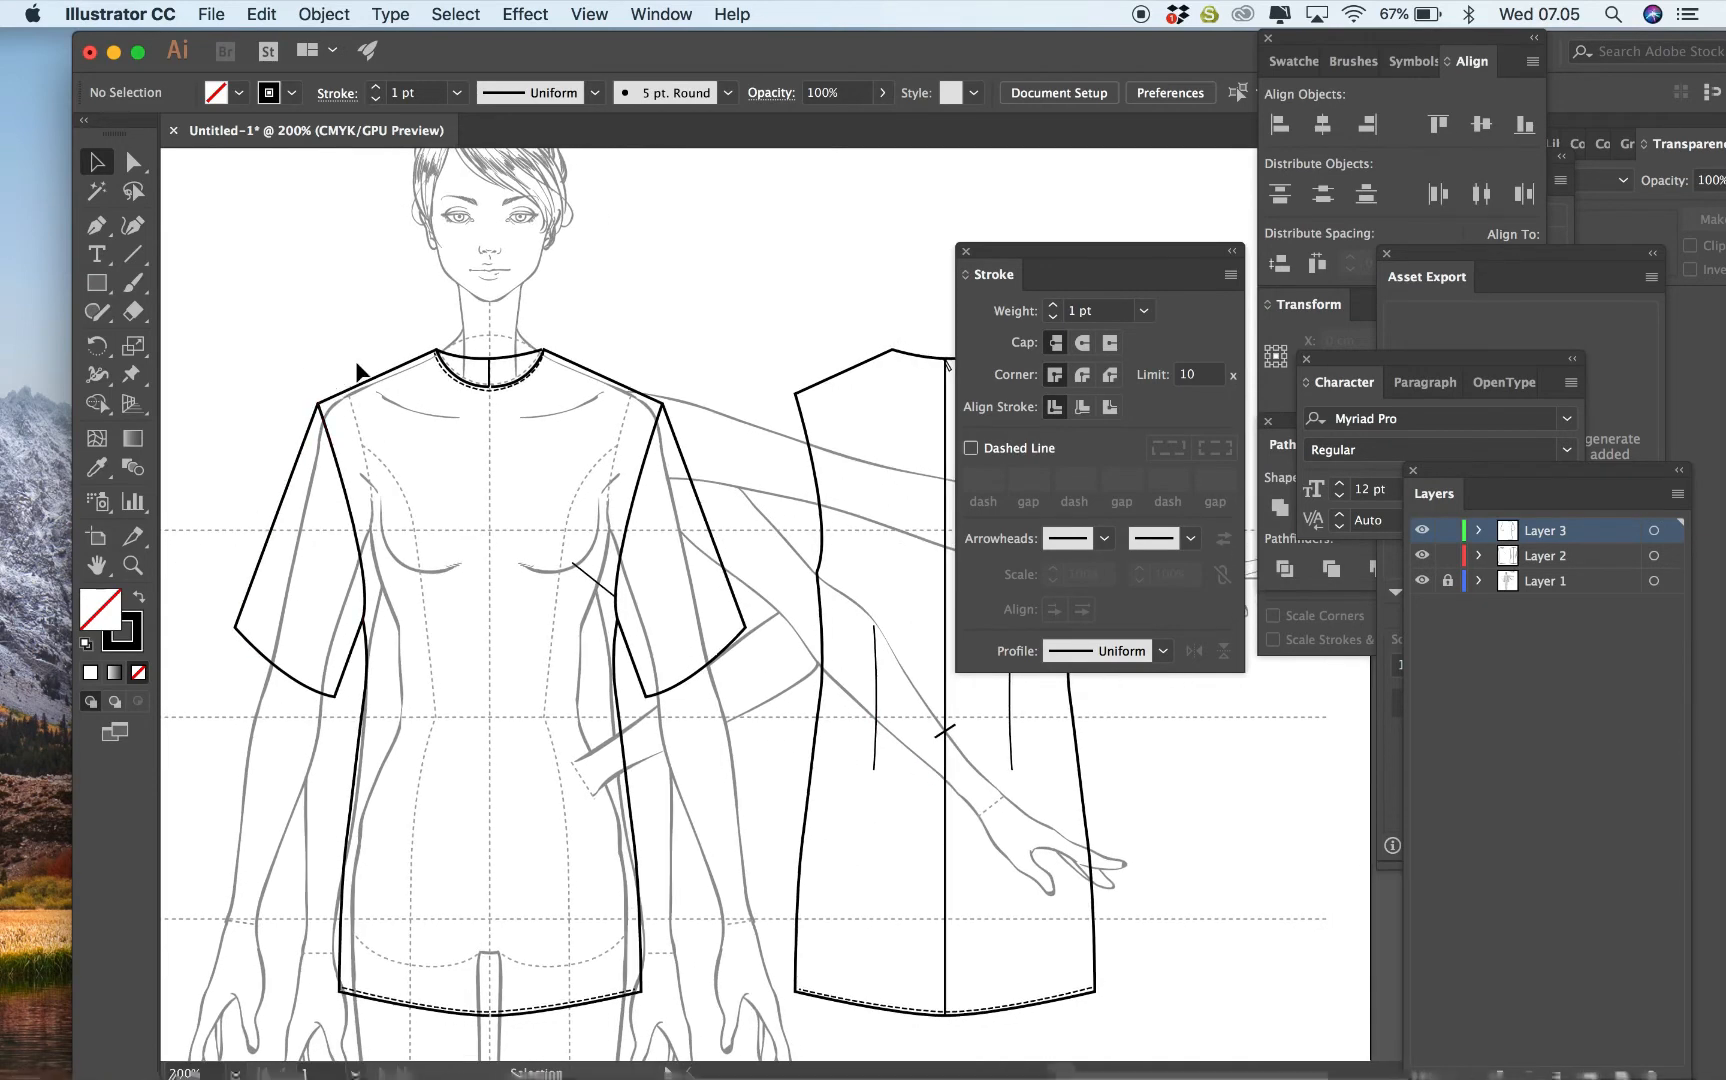
scroll(813, 278, right, 4)
scroll(813, 278, left, 1)
drag(660, 305, 1037, 1062)
key(Delete)
scroll(963, 1028, left, 3)
scroll(963, 1028, up, 2)
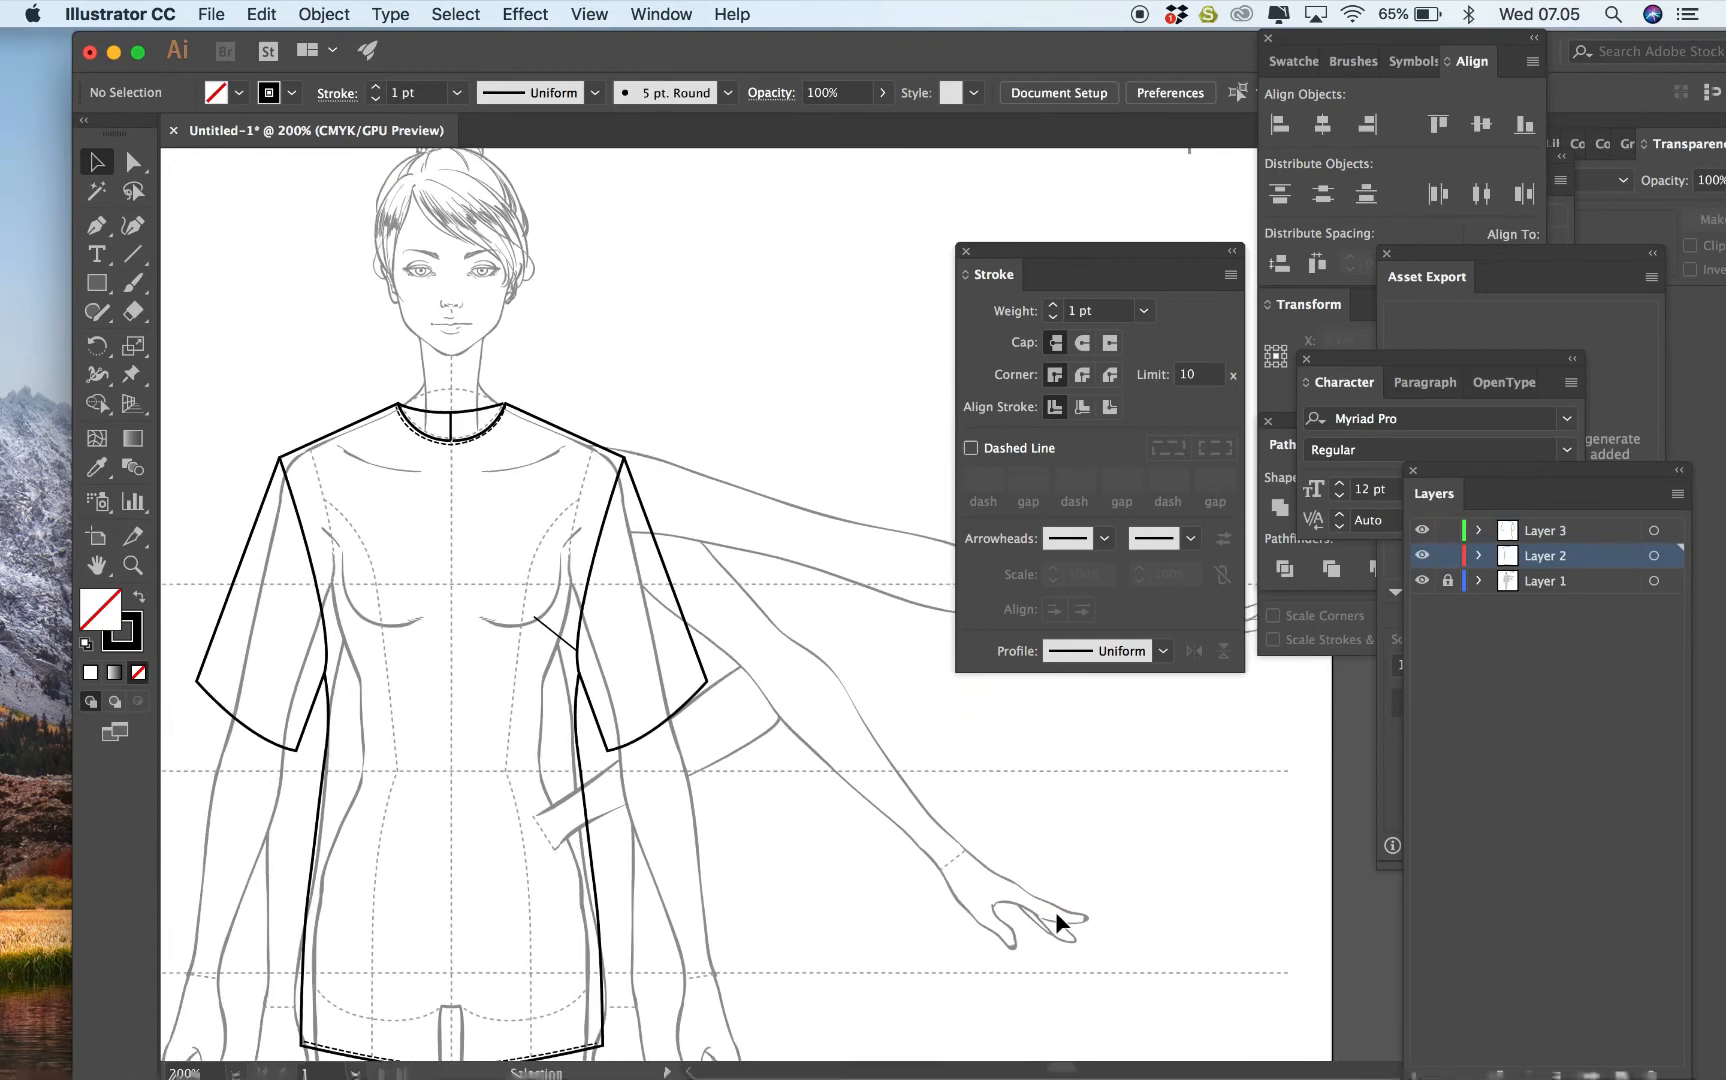
Delete the leftover bust dart on the front while the Layer 1 body template is temporarily hidden.
click(1421, 581)
scroll(847, 755, down, 3)
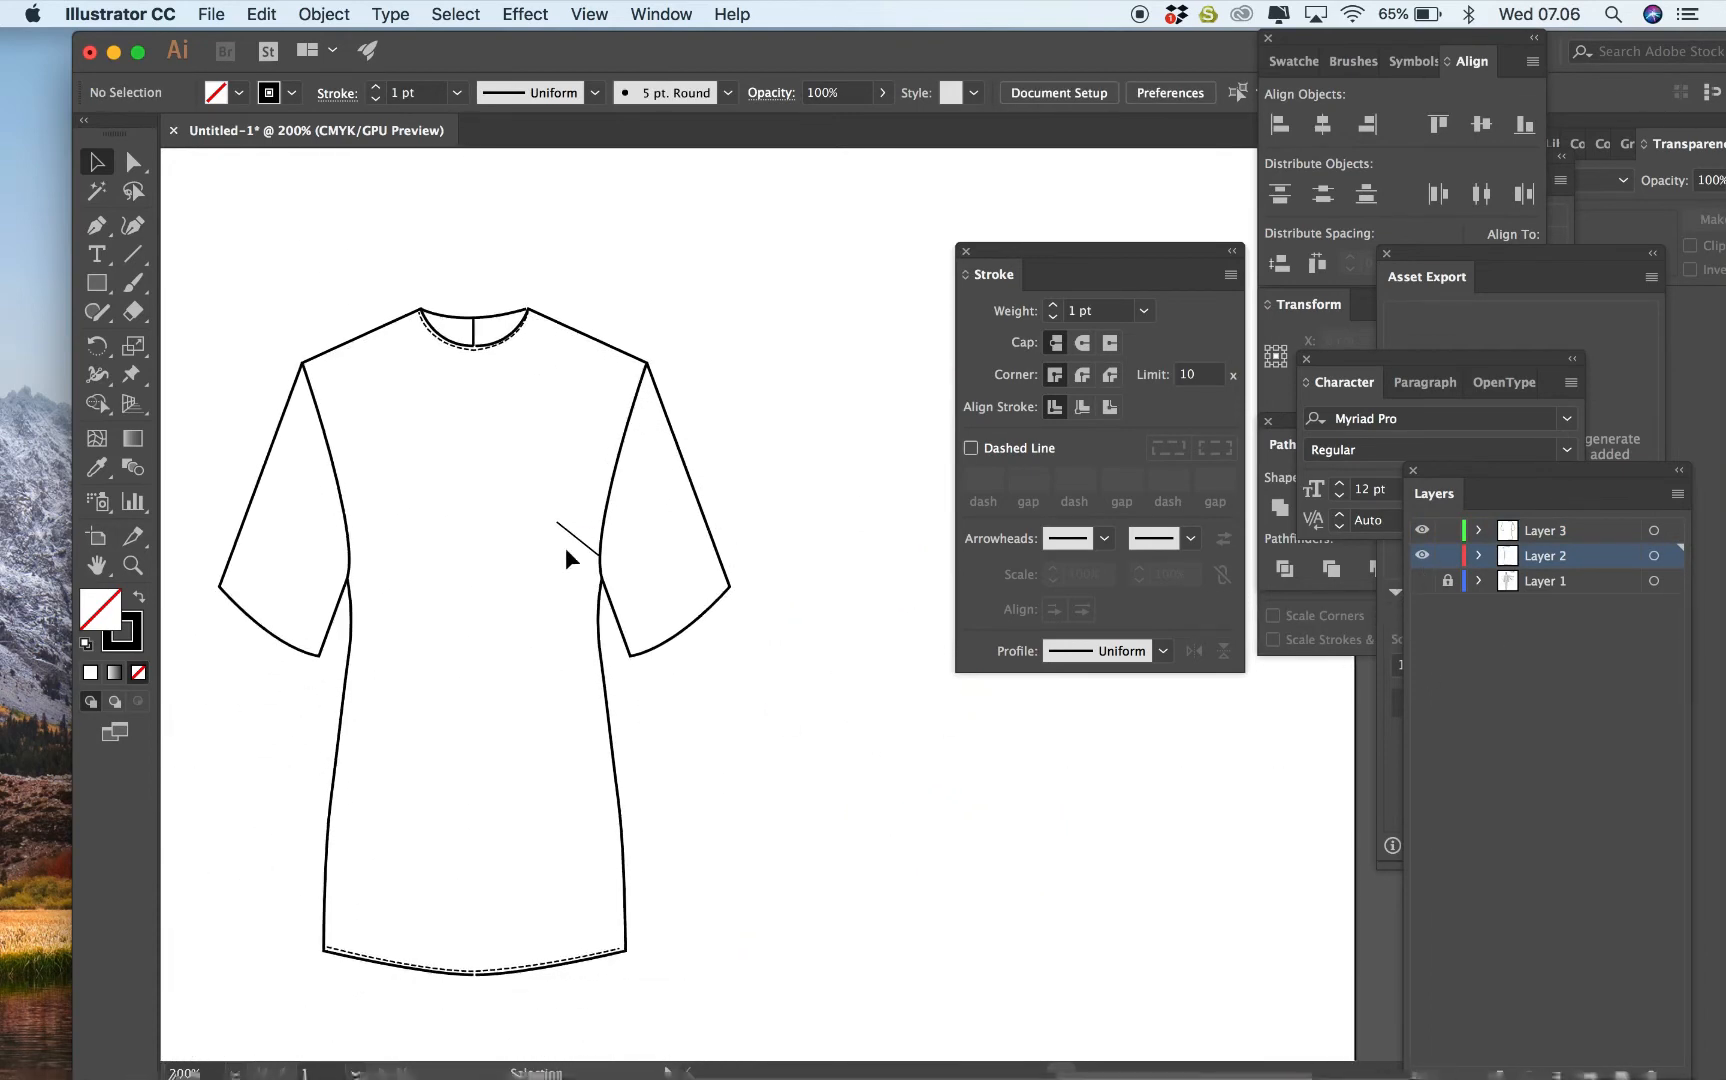
click(578, 542)
key(Delete)
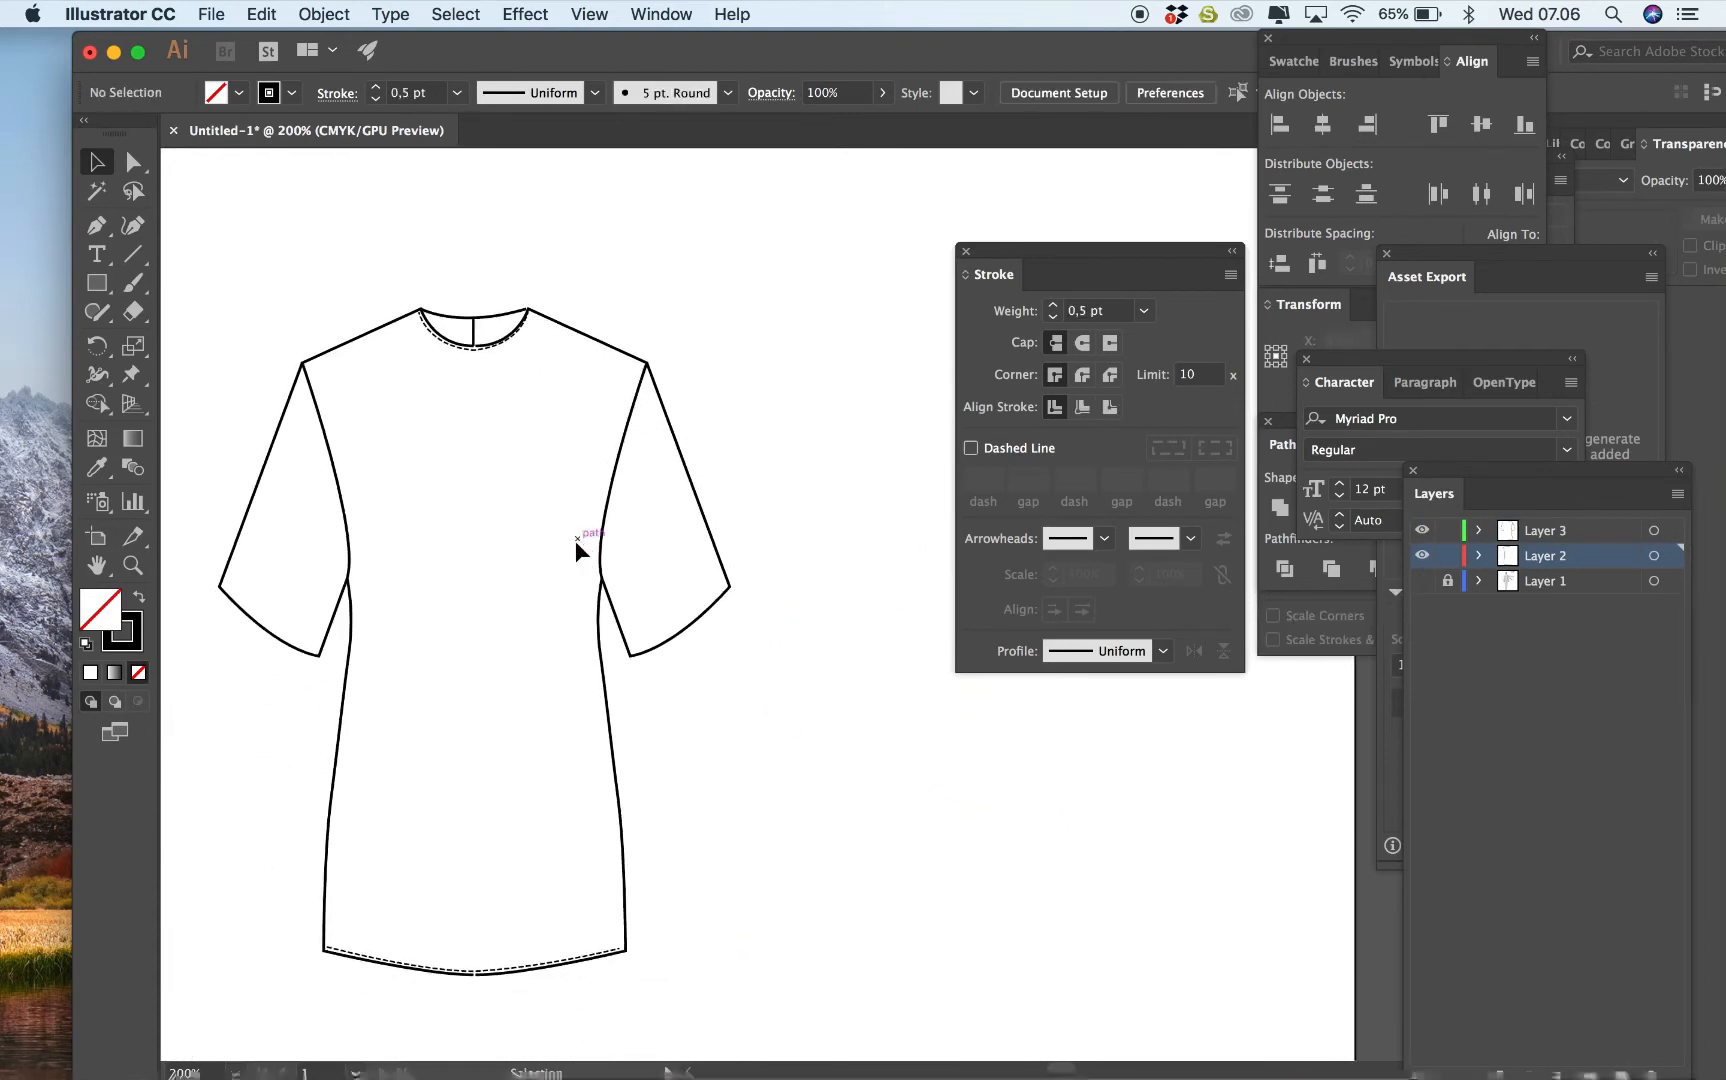
click(1421, 581)
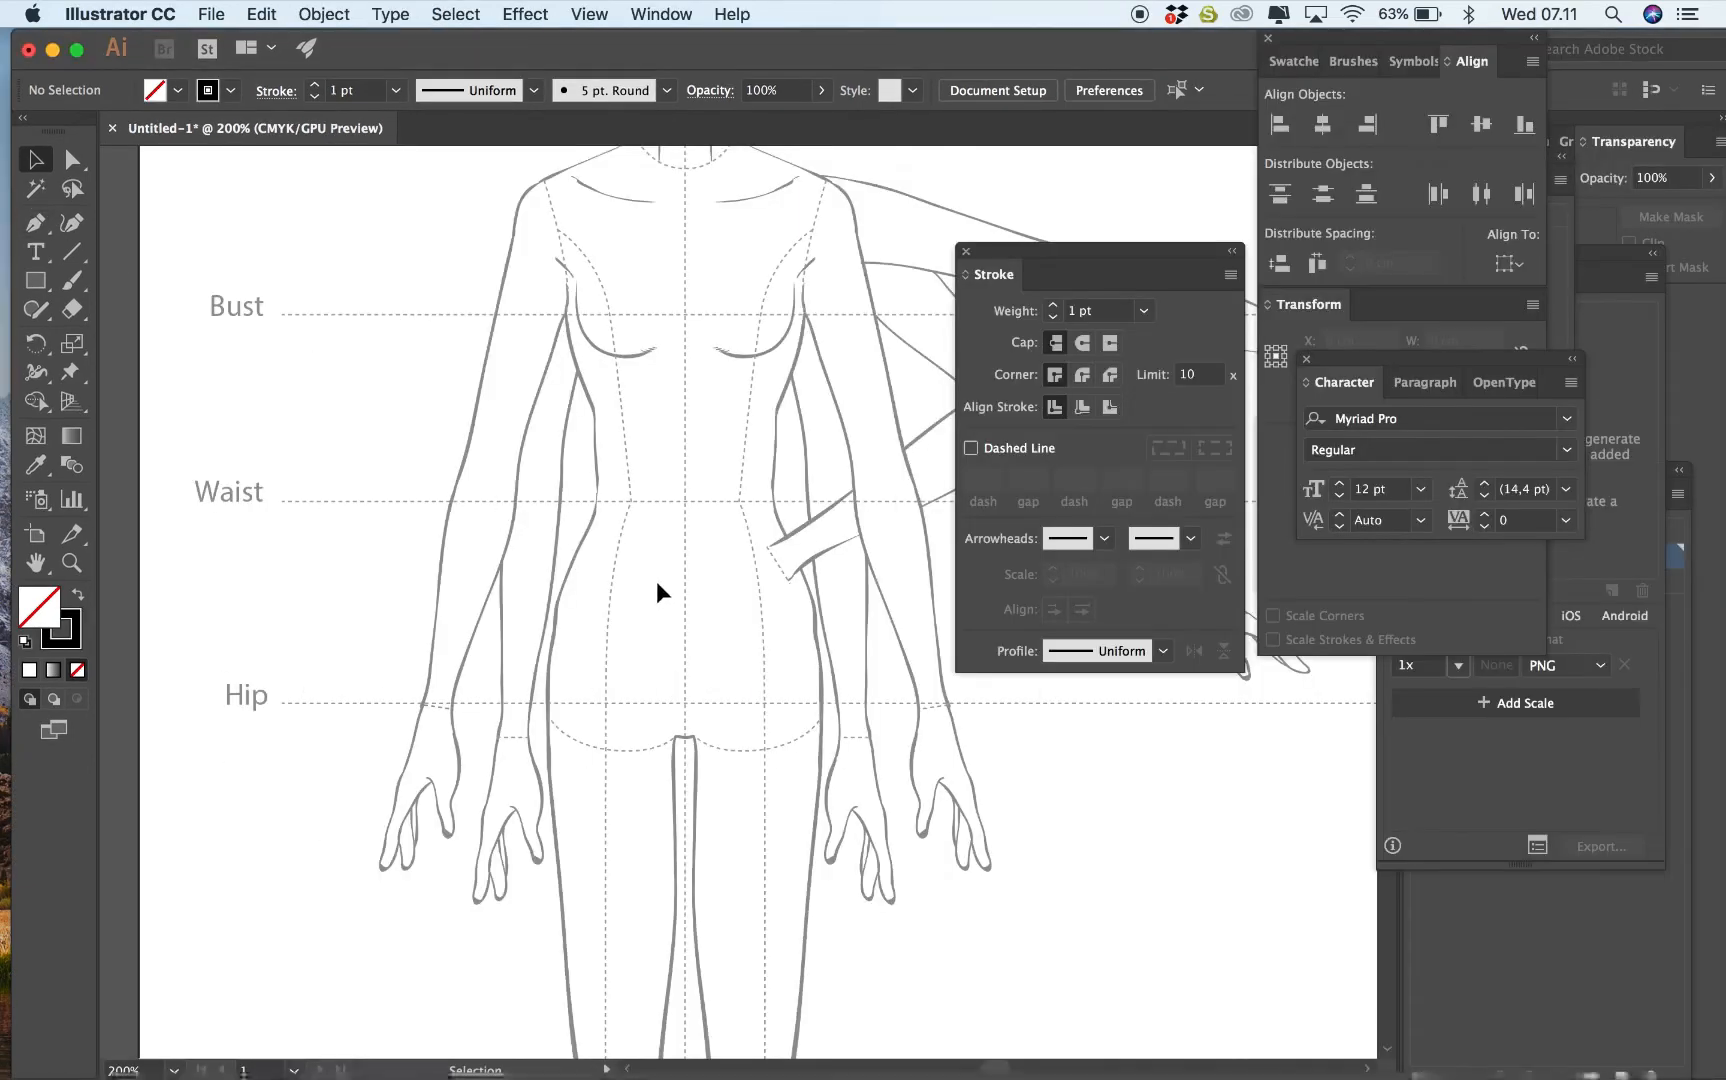
Draw the left half of the shorts with the Pen tool: side seam from the waist, curved hem to center, and inseam about 2.2 cm long.
click(35, 222)
click(587, 502)
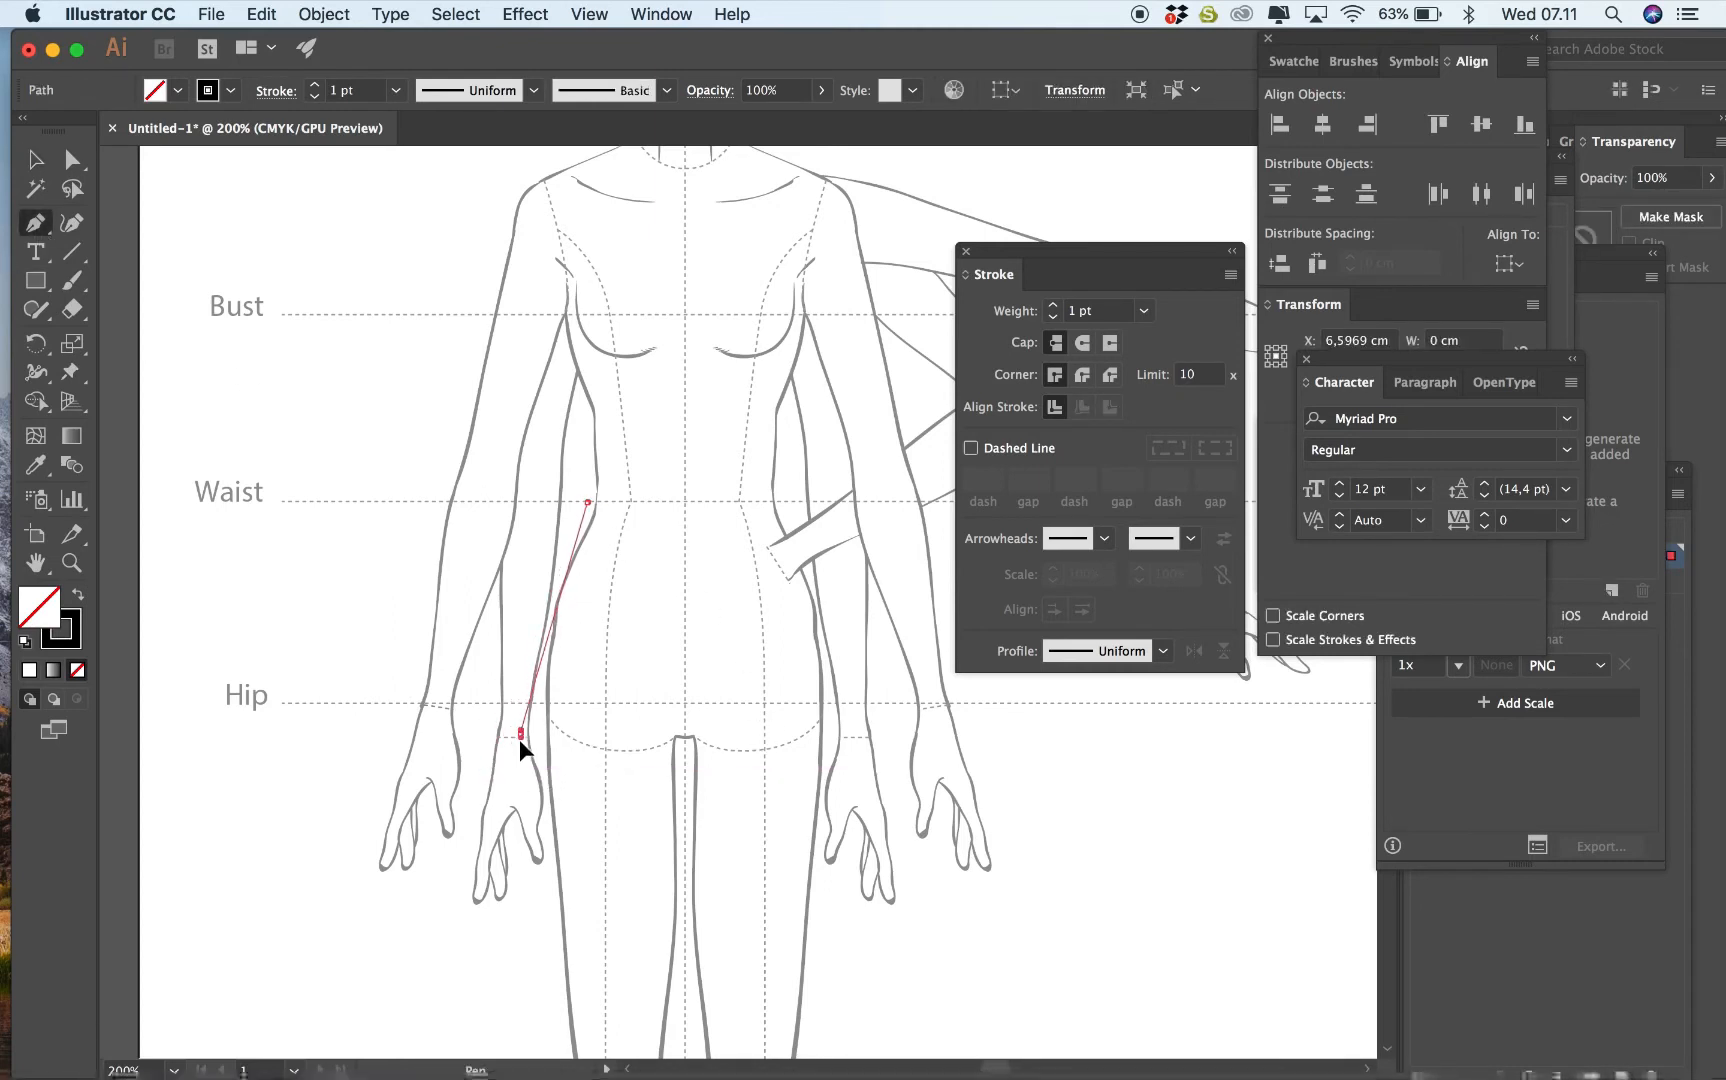
drag(520, 740, 508, 860)
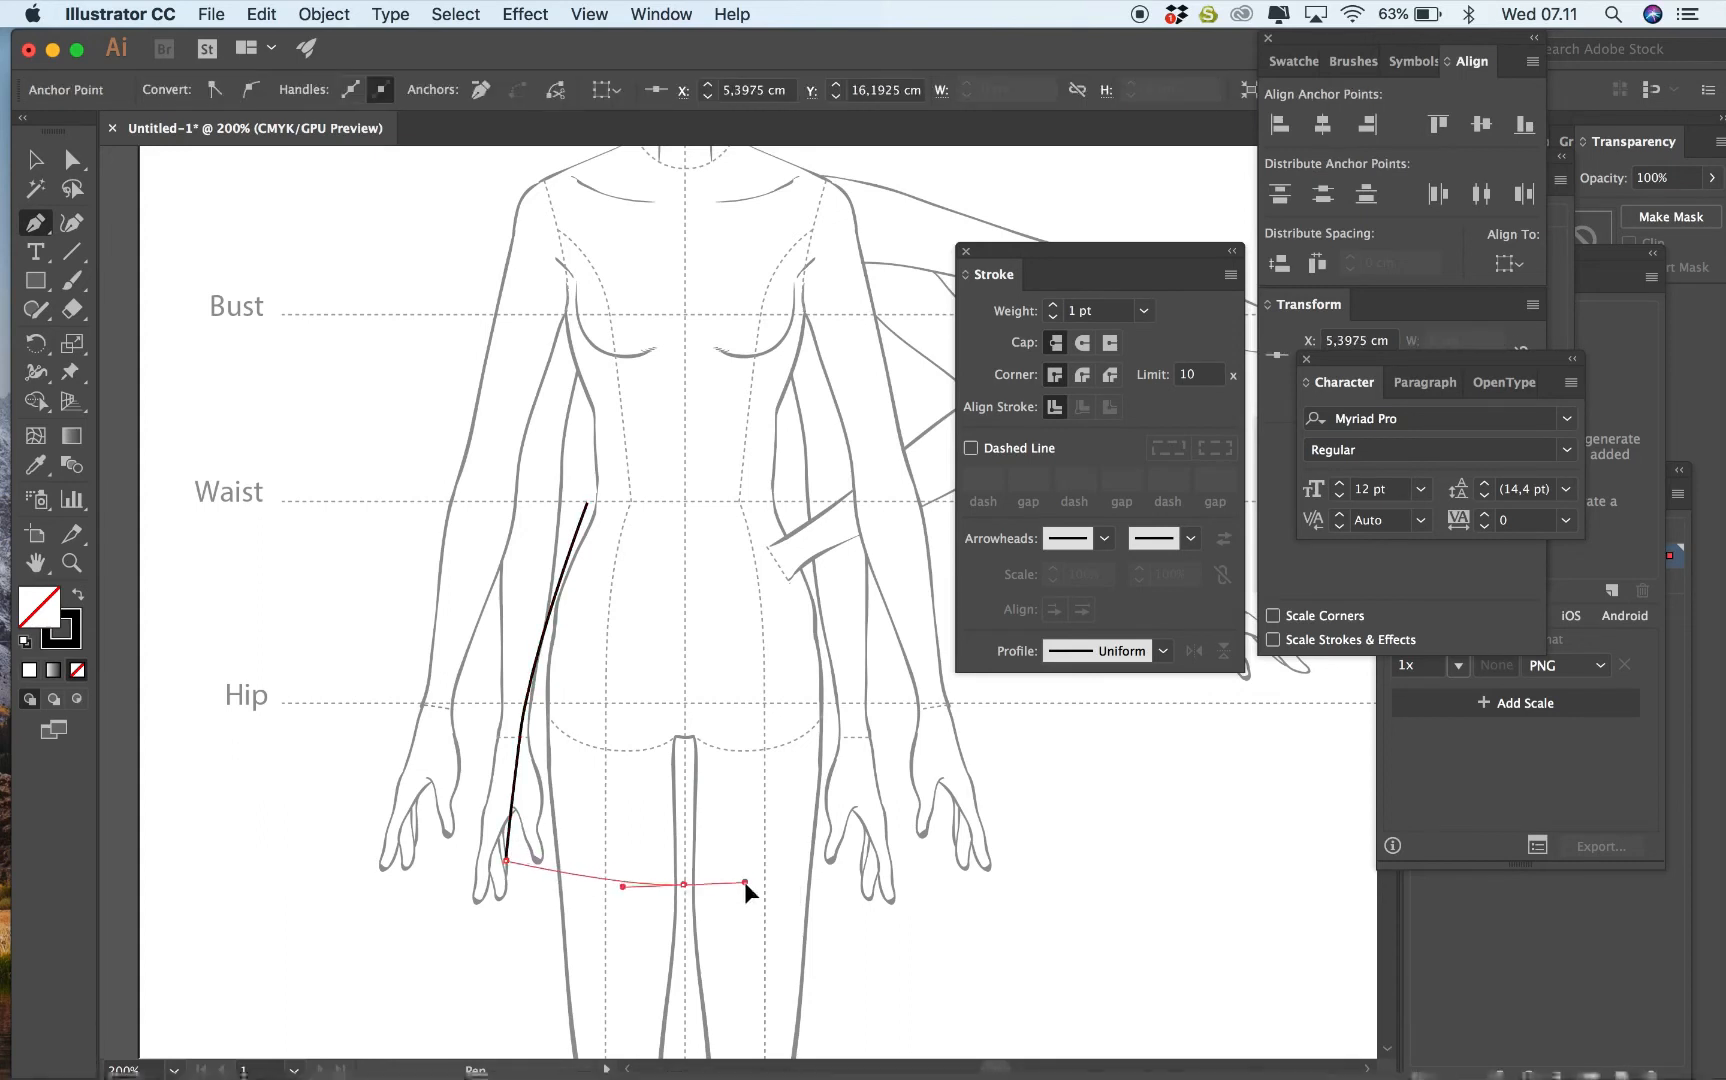
drag(745, 884, 765, 885)
click(684, 885)
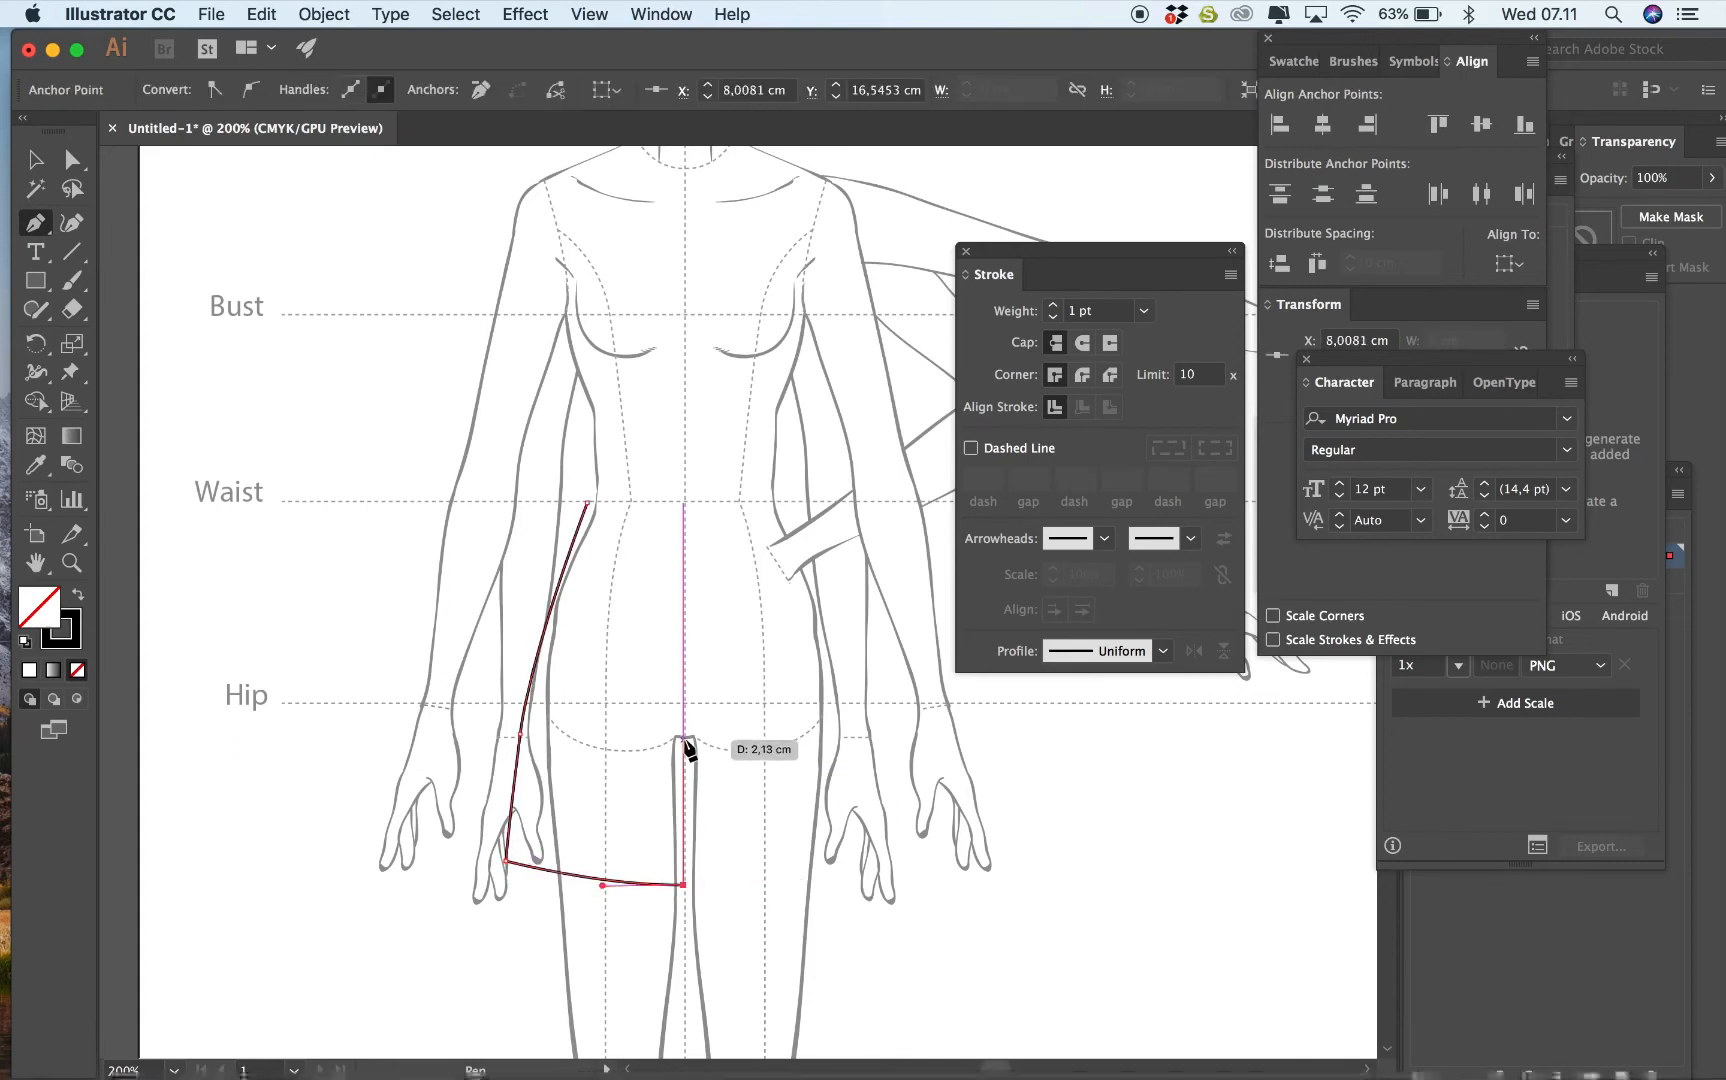
click(685, 741)
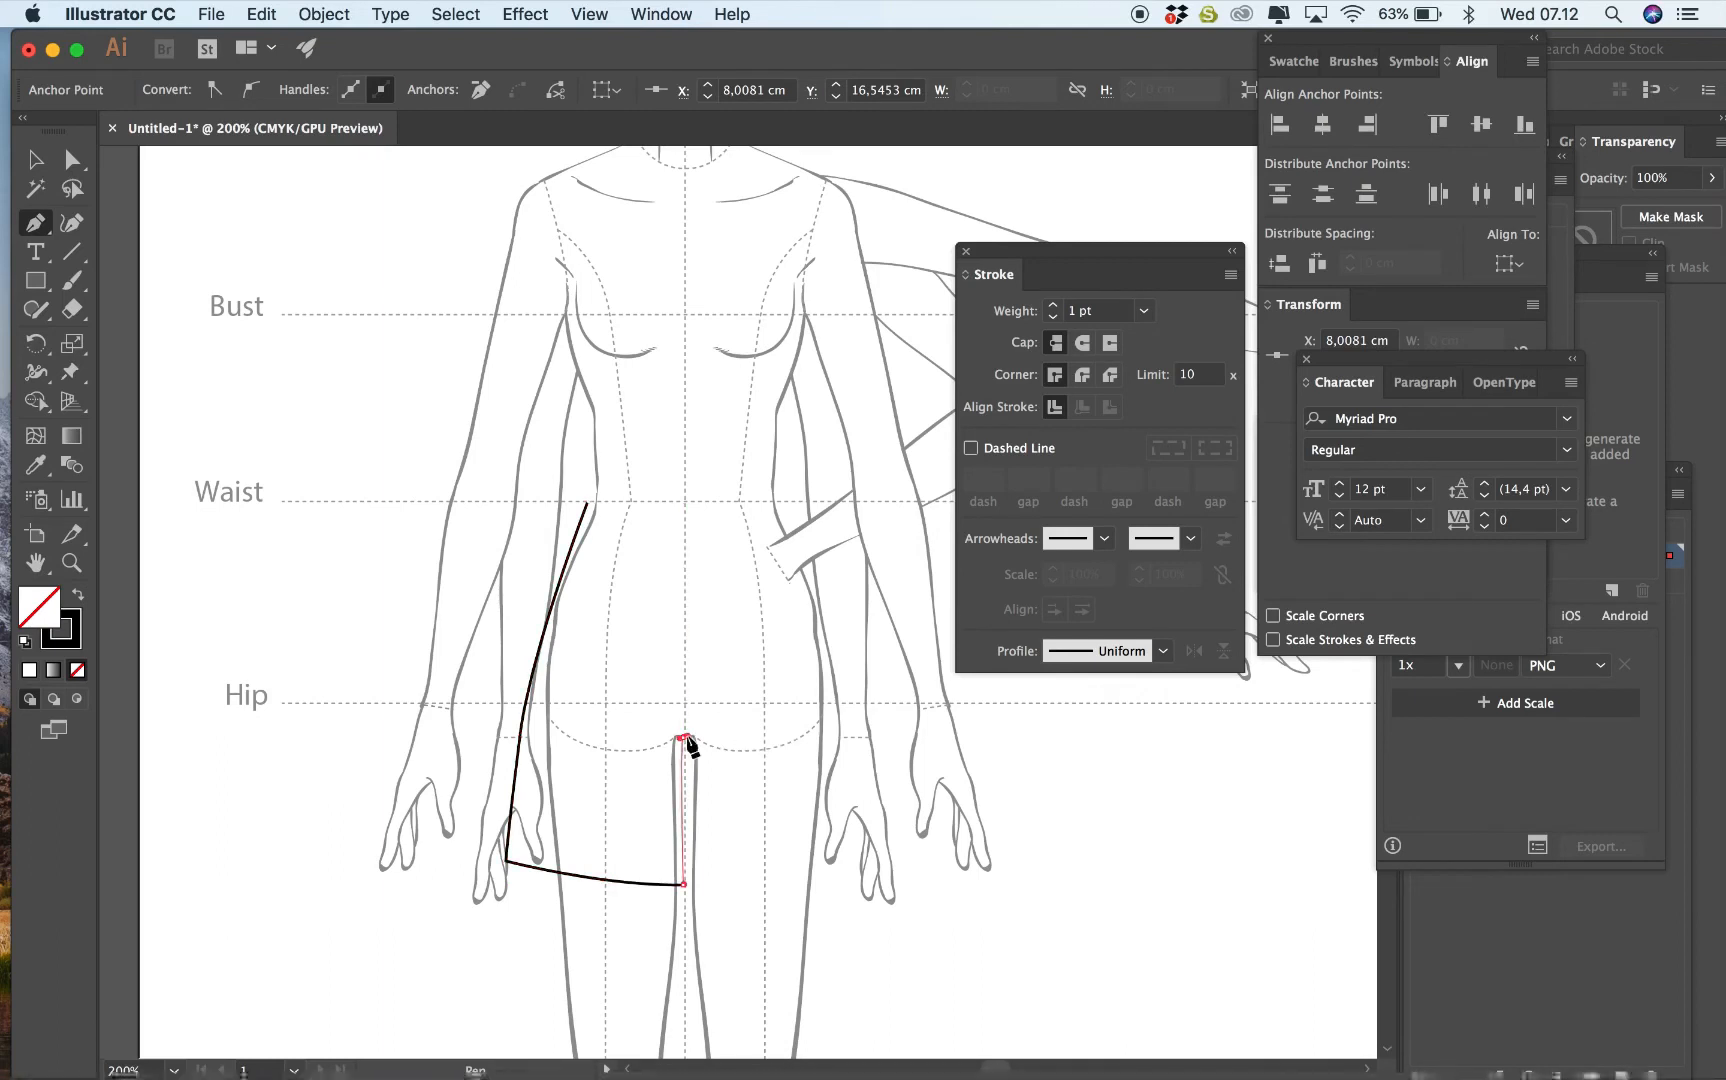
click(38, 158)
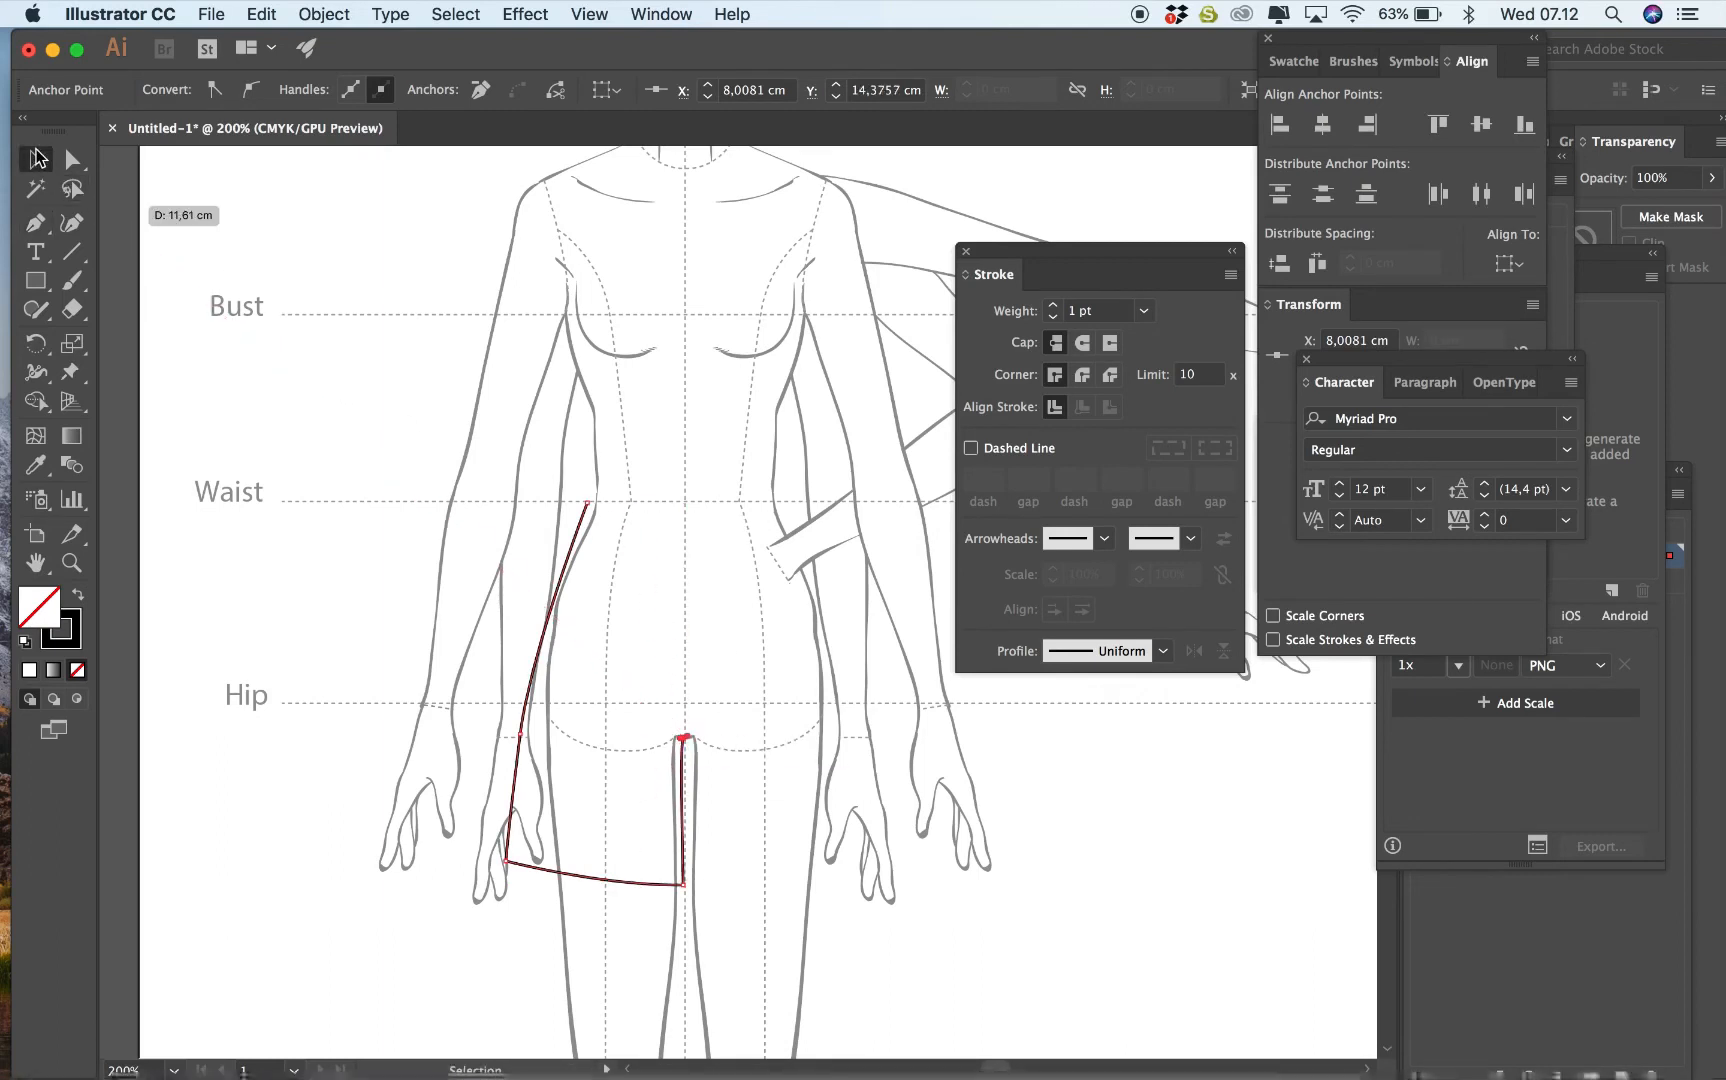
click(478, 297)
Resume the open shorts path with the Pen tool from its side waist end point.
click(48, 220)
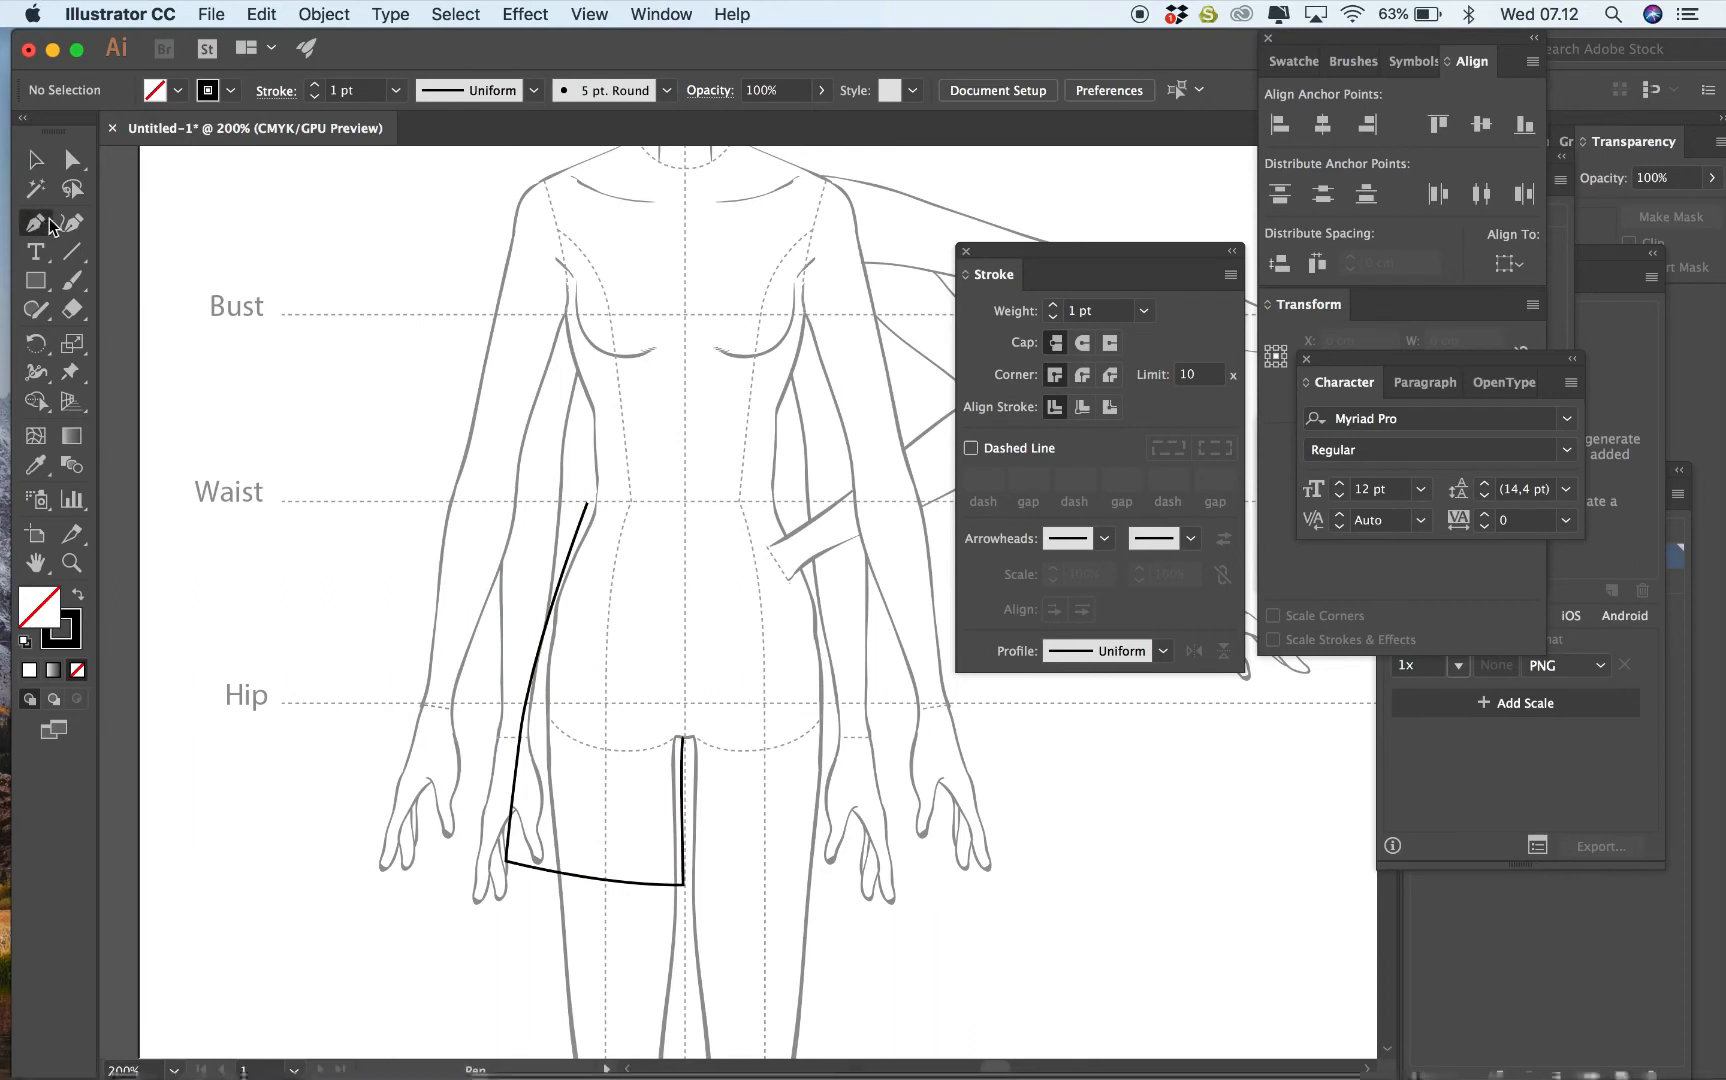
click(587, 504)
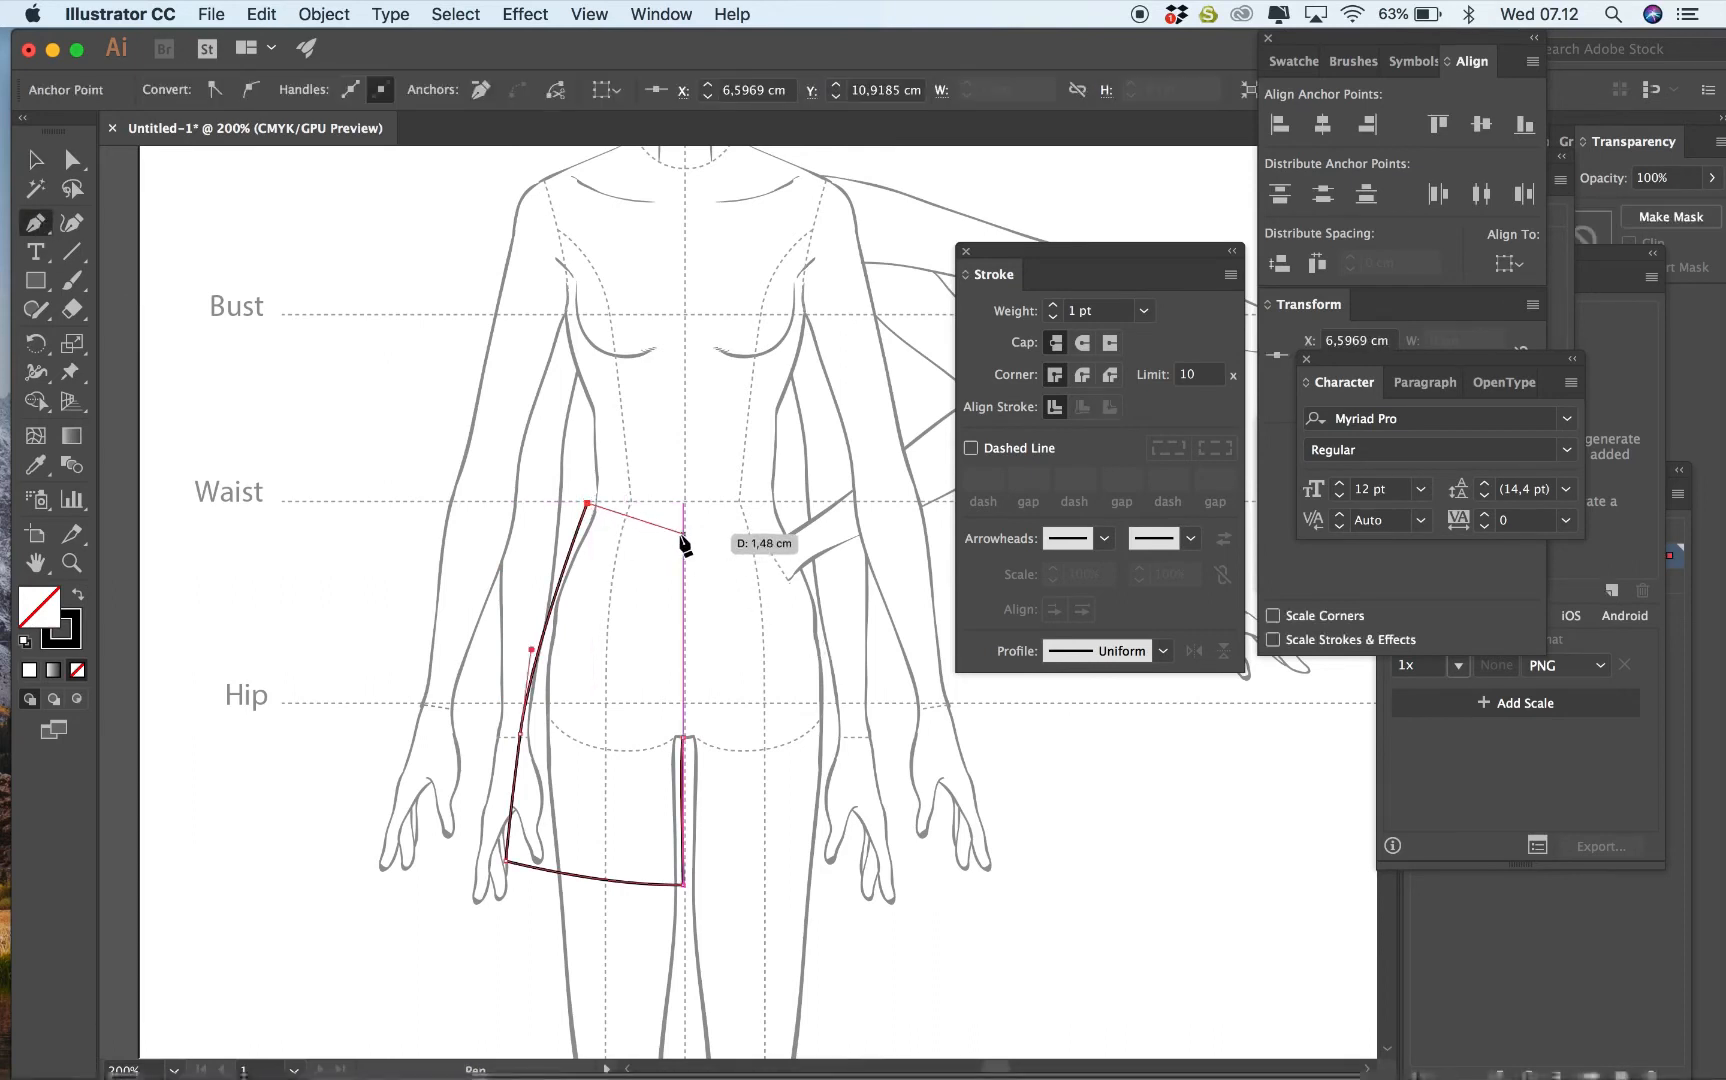
drag(684, 527, 759, 474)
key(super+z)
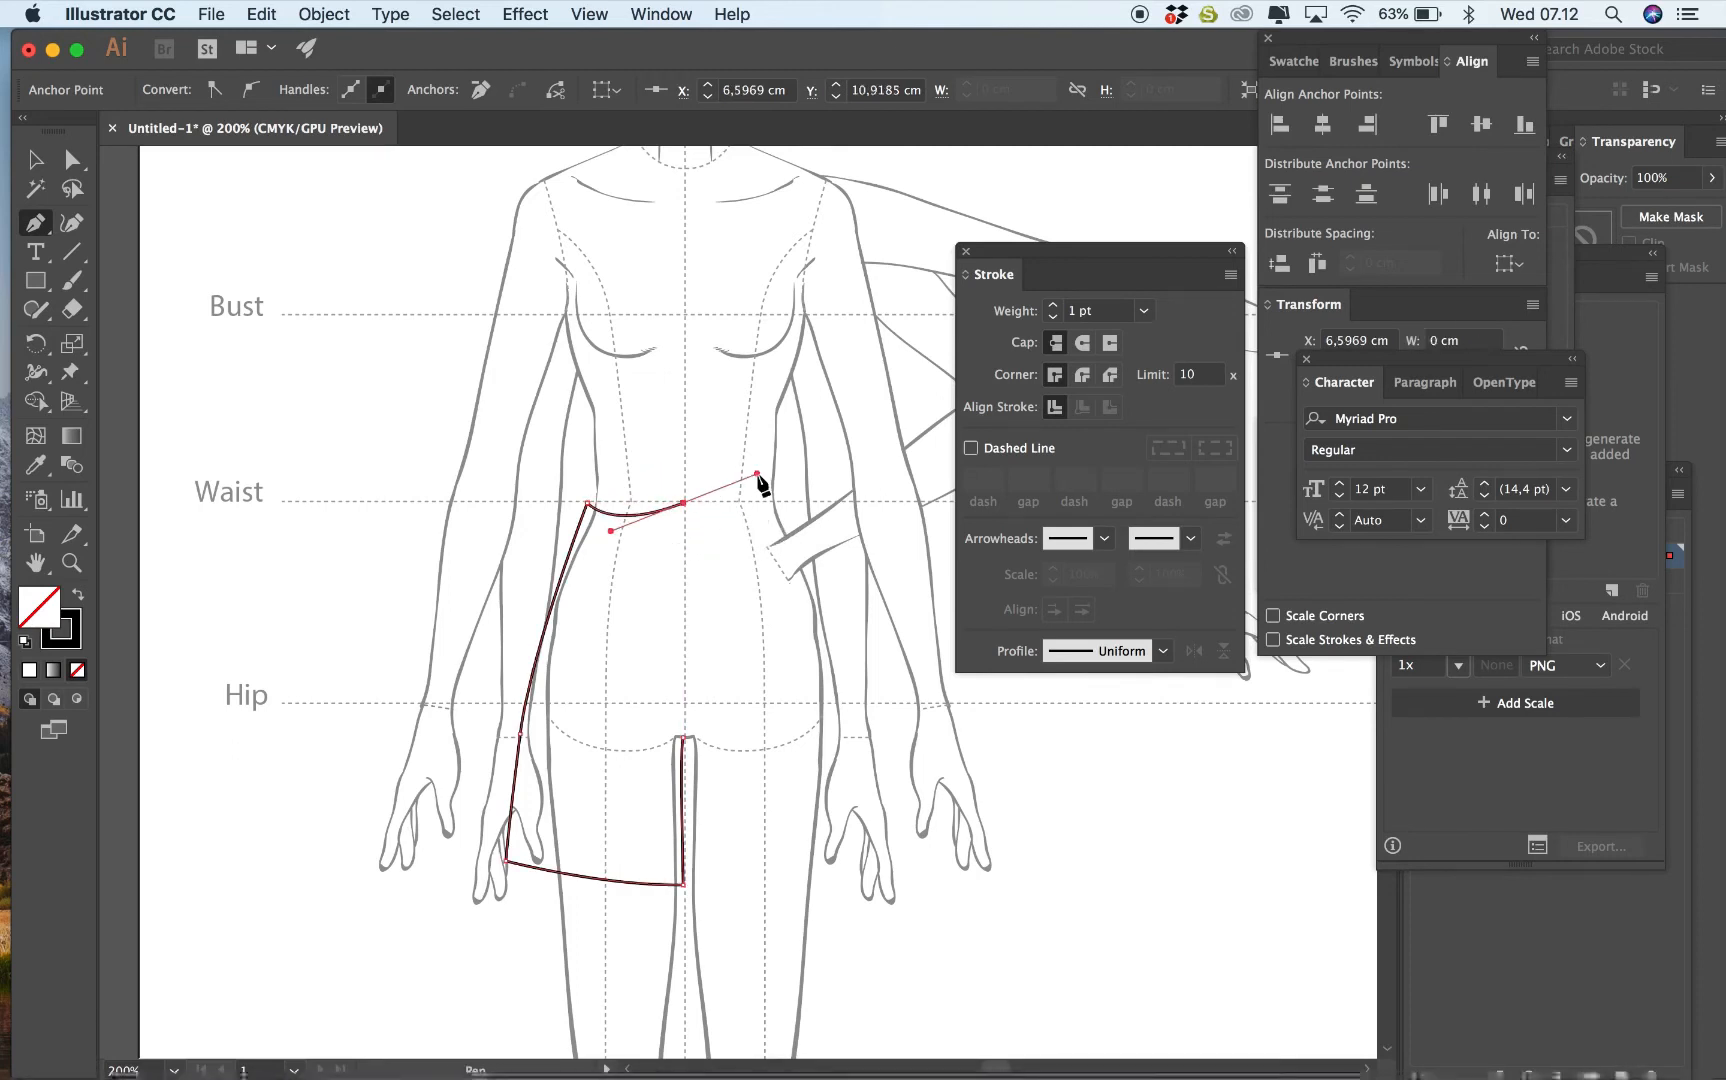
key(super+z)
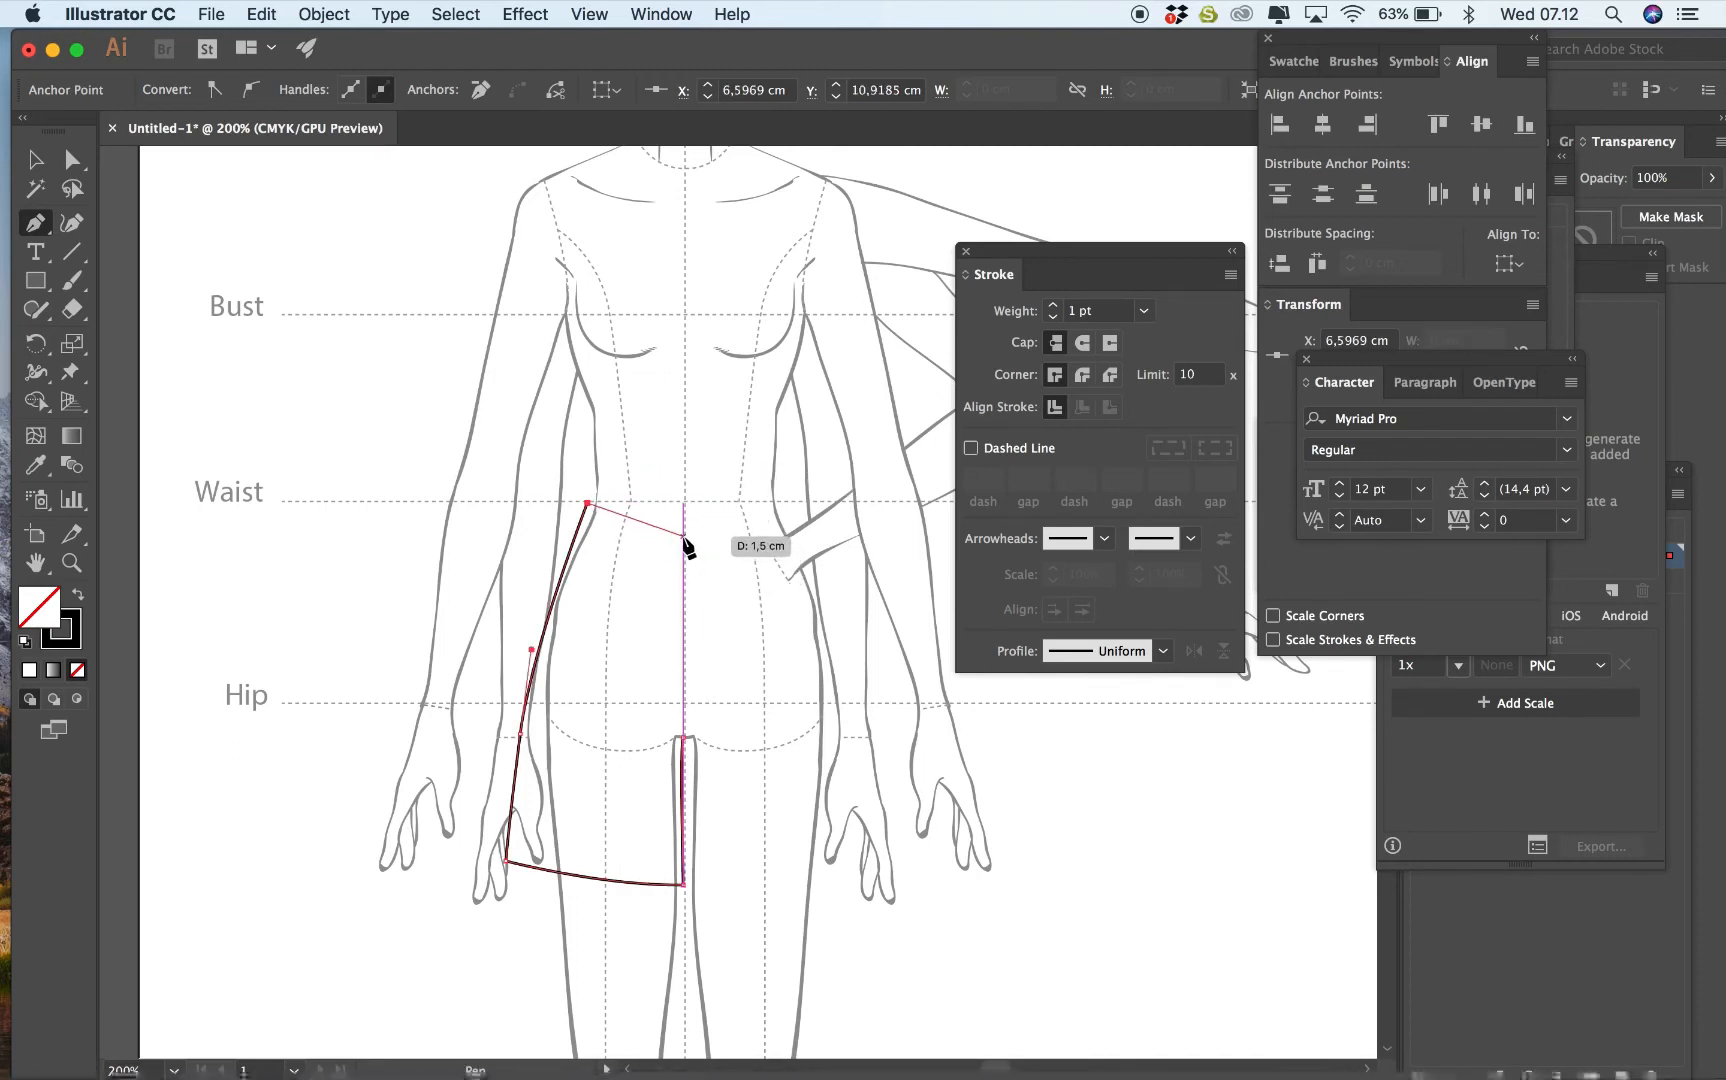
Draw a curved waistline from the side seam to the center line, ending at about Y 11.31 cm with horizontal handles.
drag(684, 535, 735, 546)
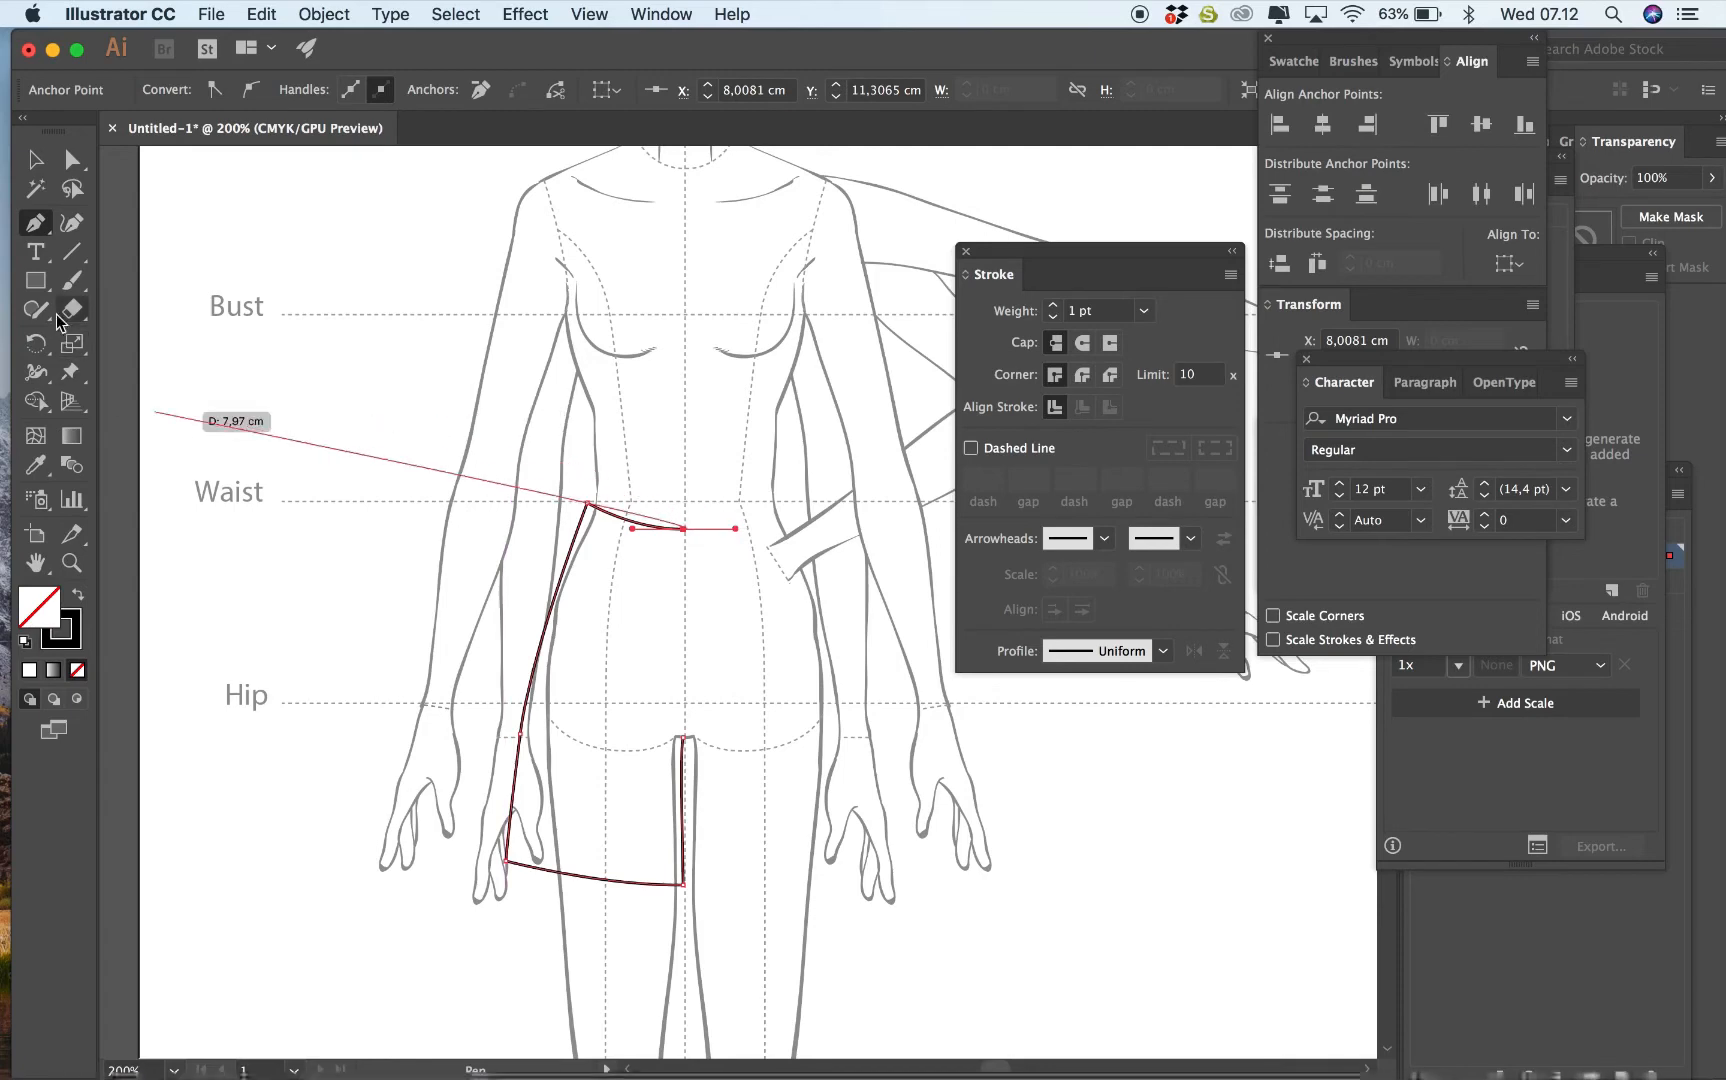
key(v)
click(485, 262)
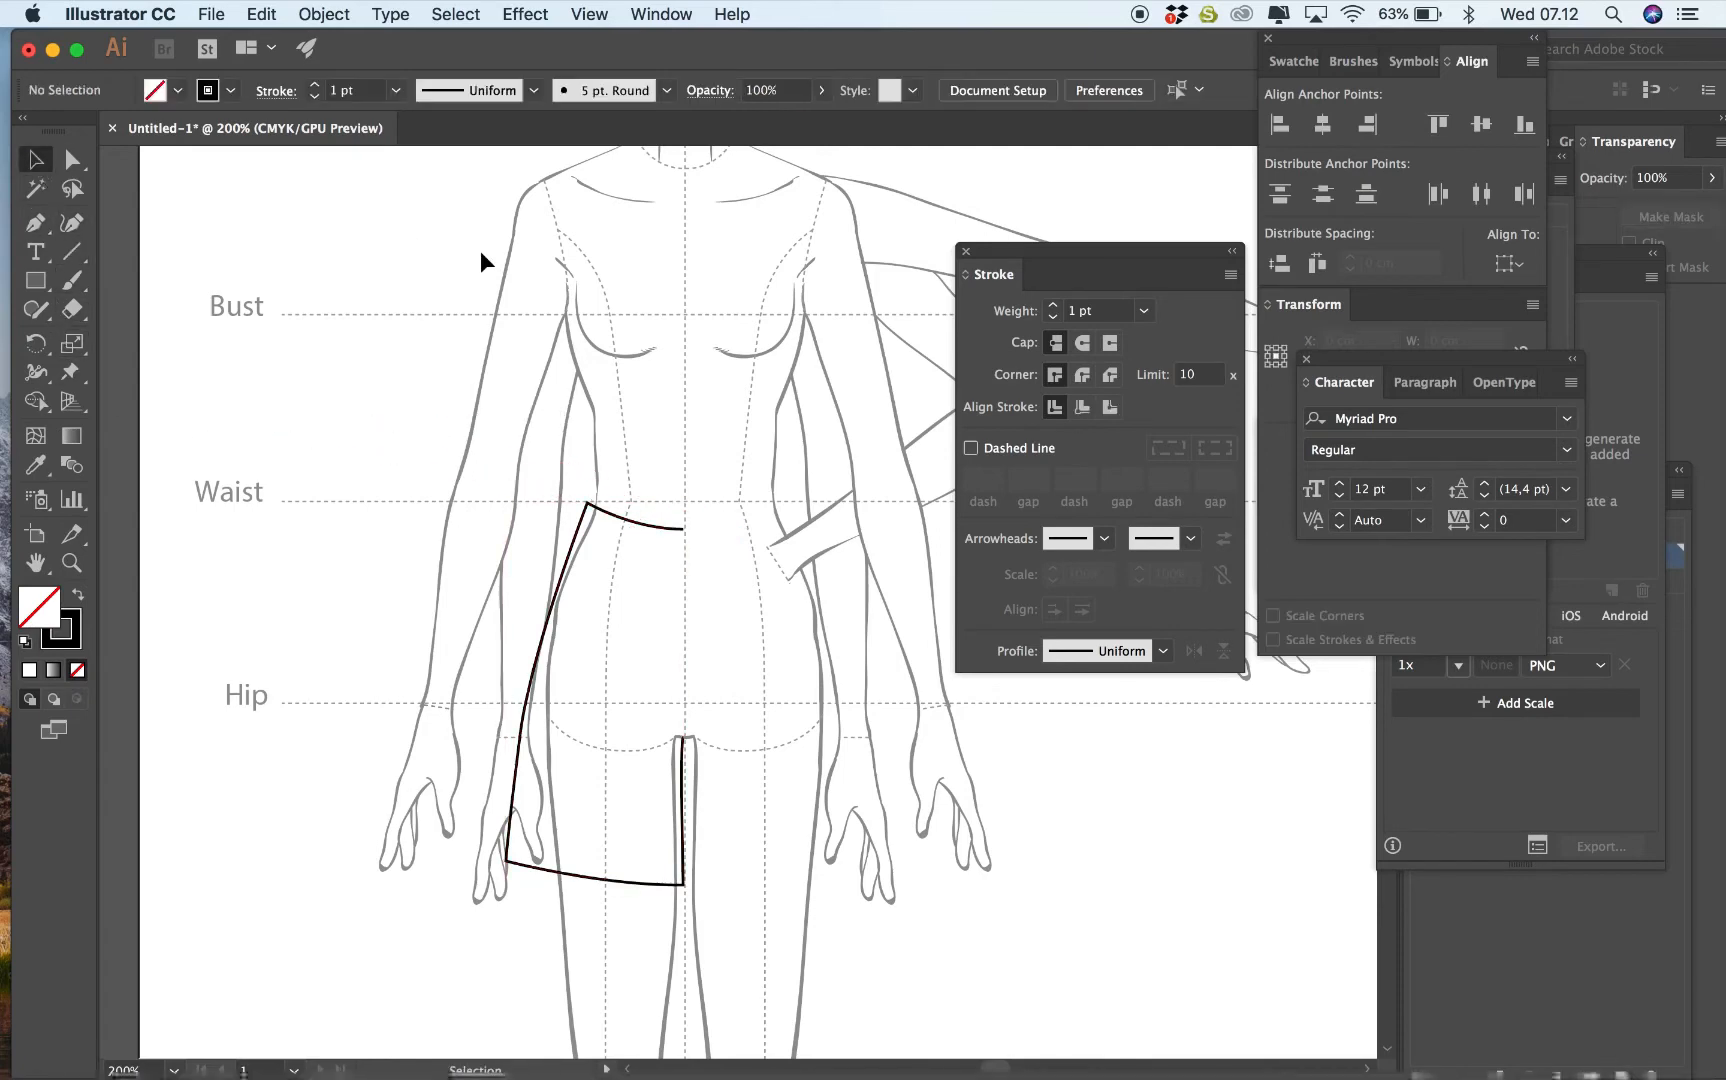
Move the side waist point slightly down onto the body outline and nudge the waistline's center end to about X 8.01 cm.
click(80, 161)
key(super+equal)
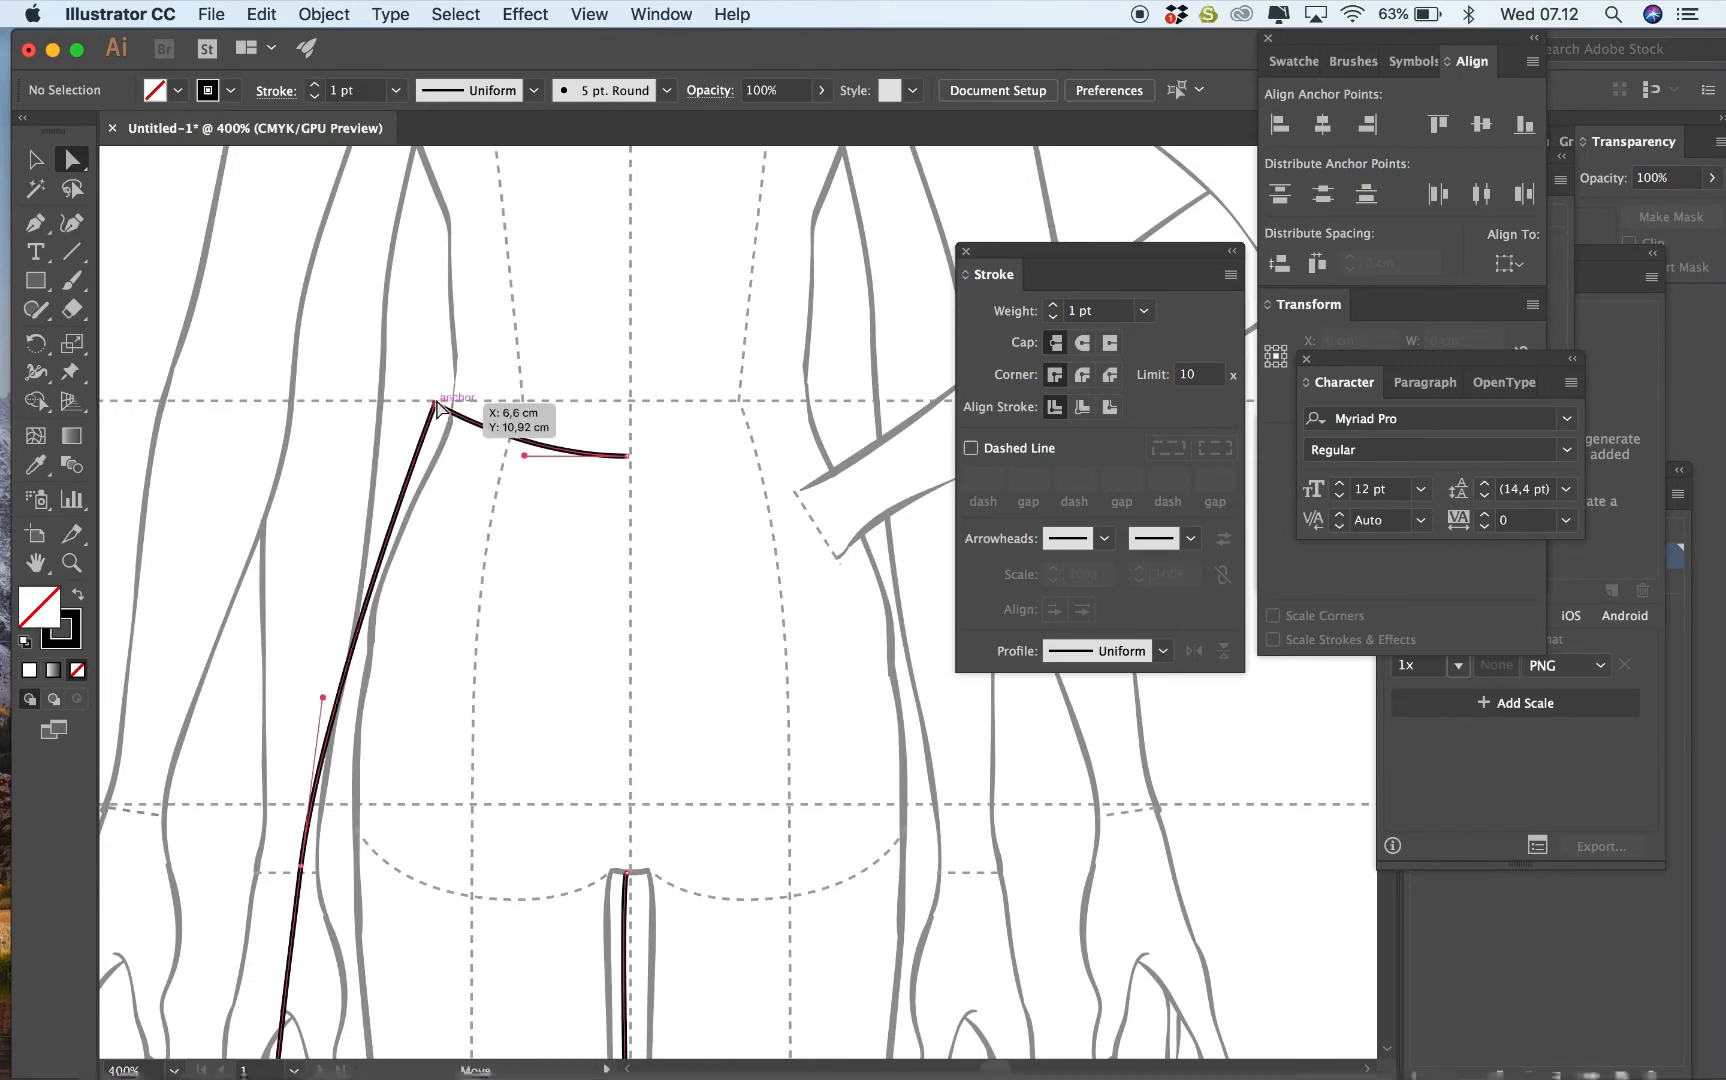
drag(434, 403, 440, 417)
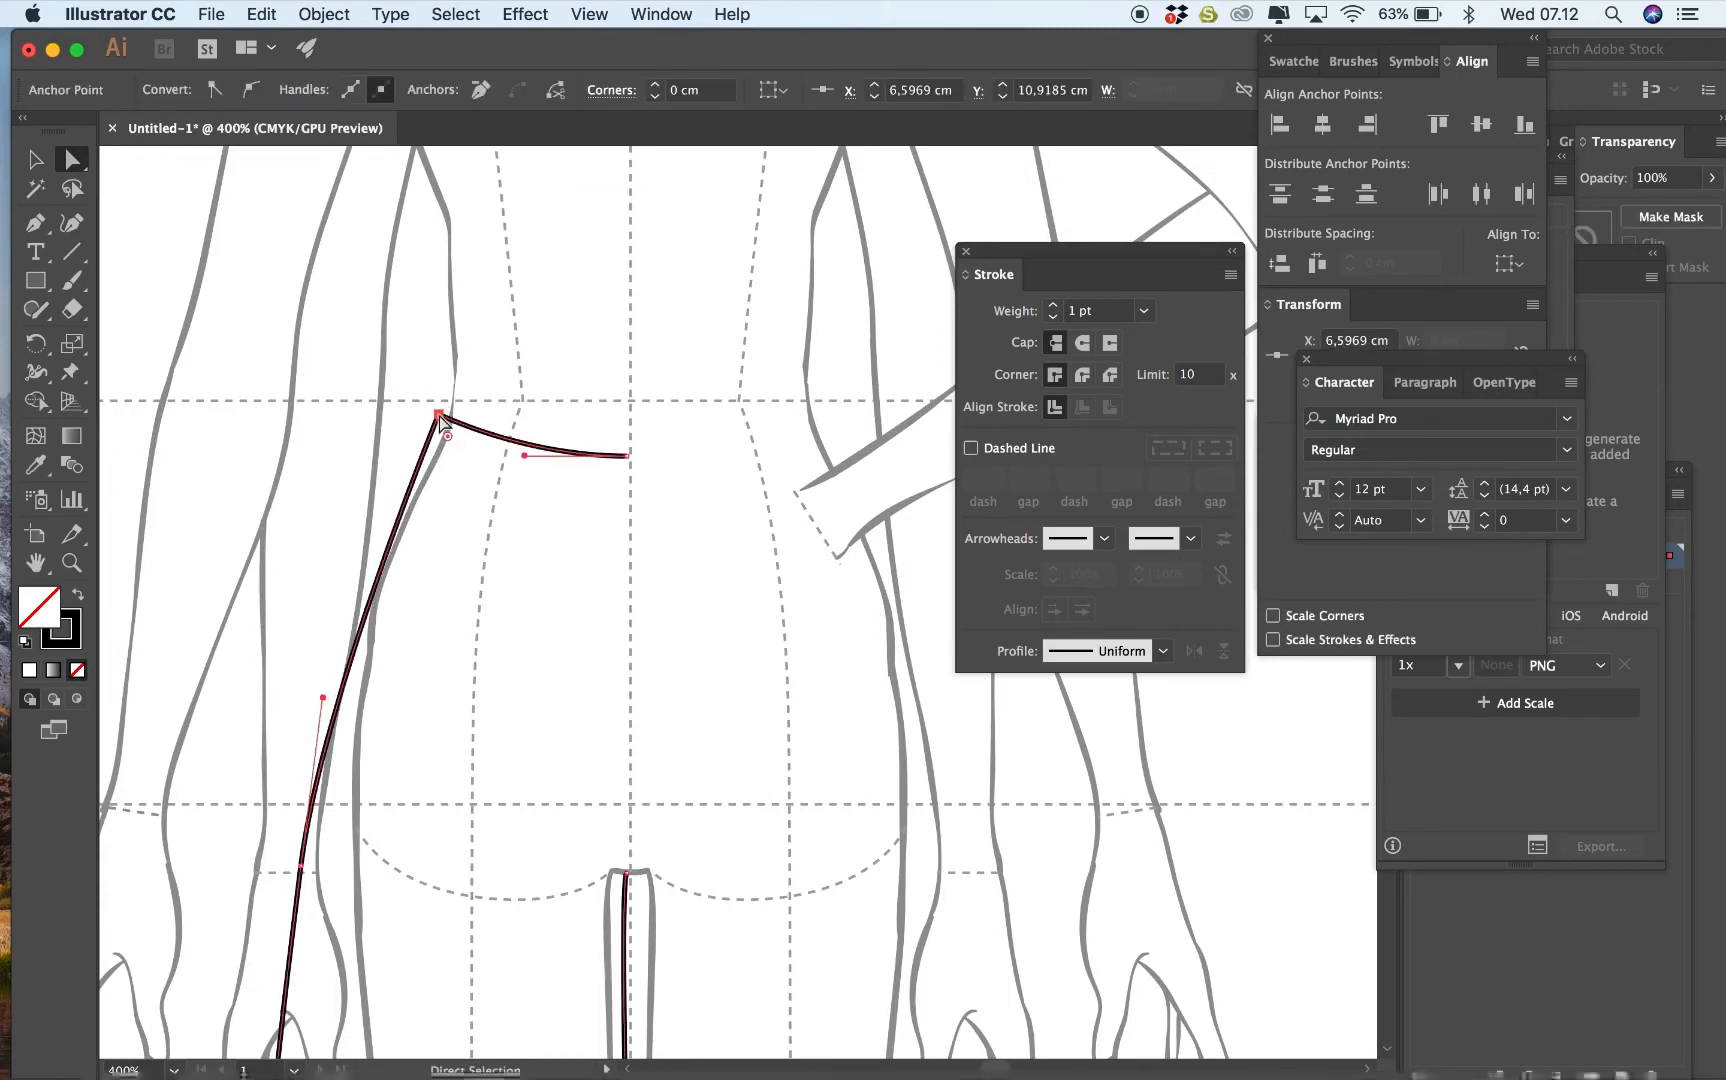
drag(631, 457, 625, 461)
click(638, 457)
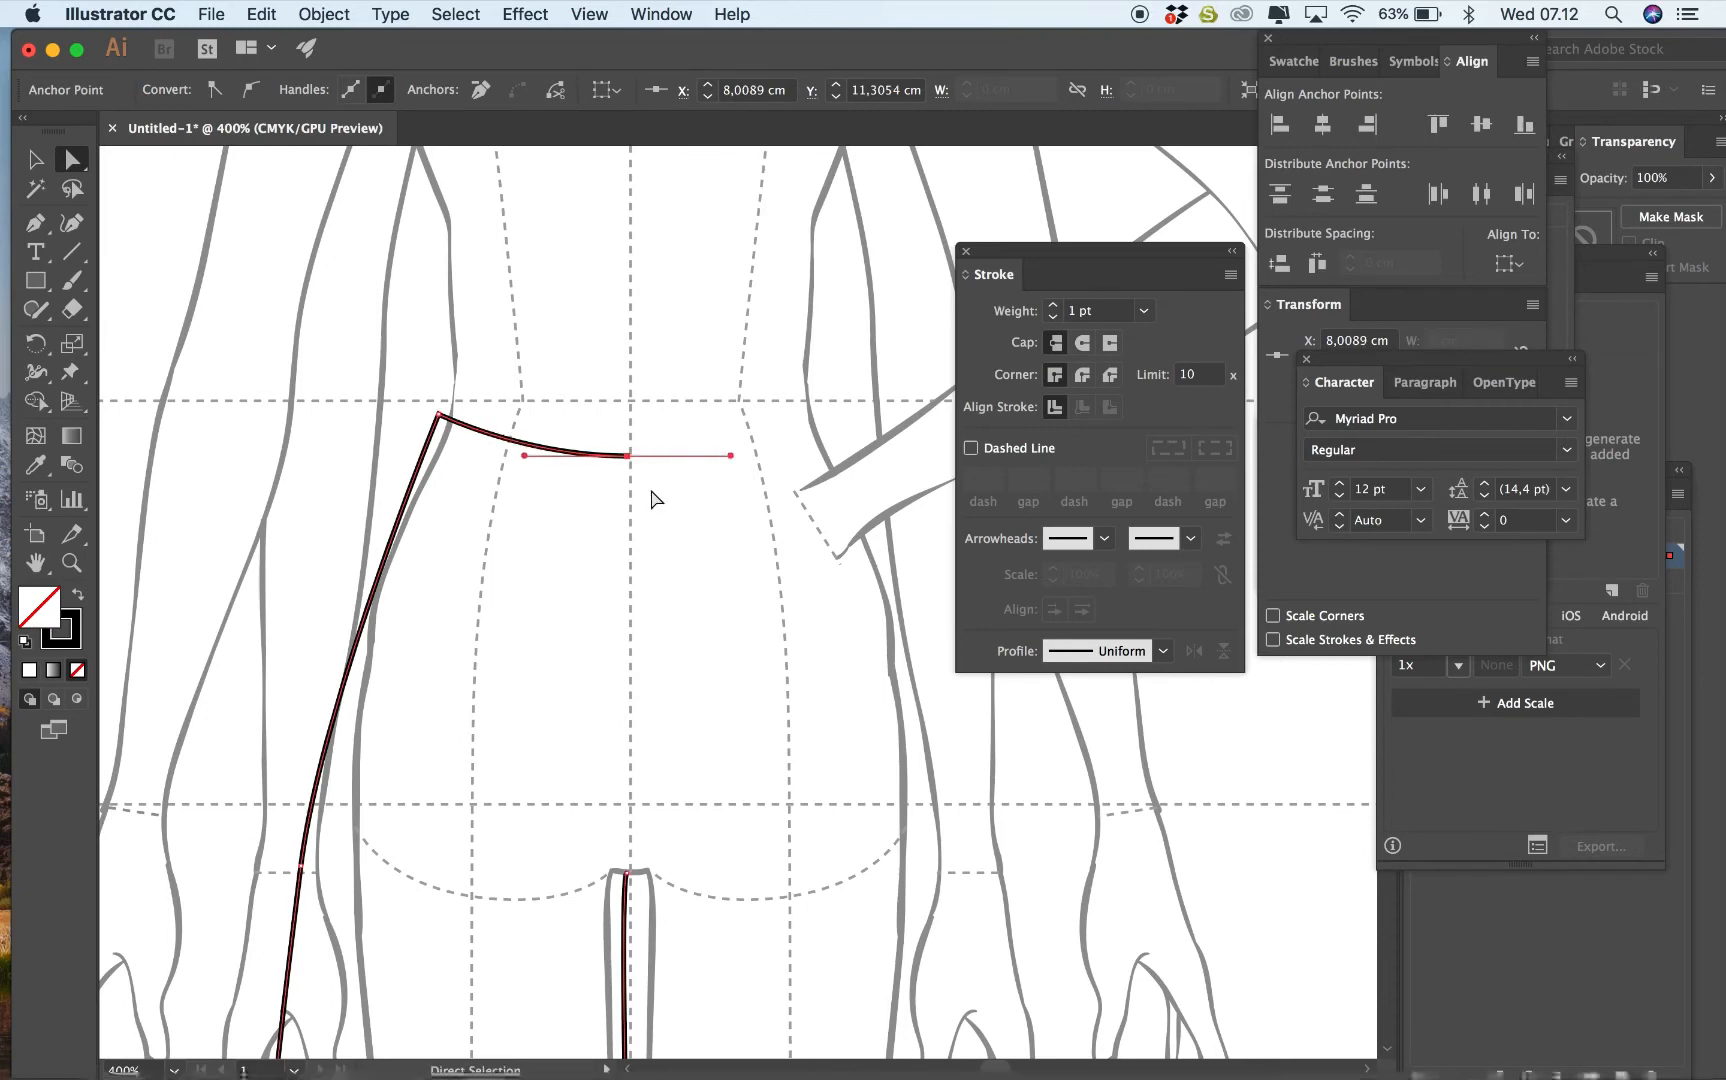
click(651, 491)
Paste a copy of the shorts half in front, reflect it vertically, and align it against the center line.
scroll(651, 491, down, 4)
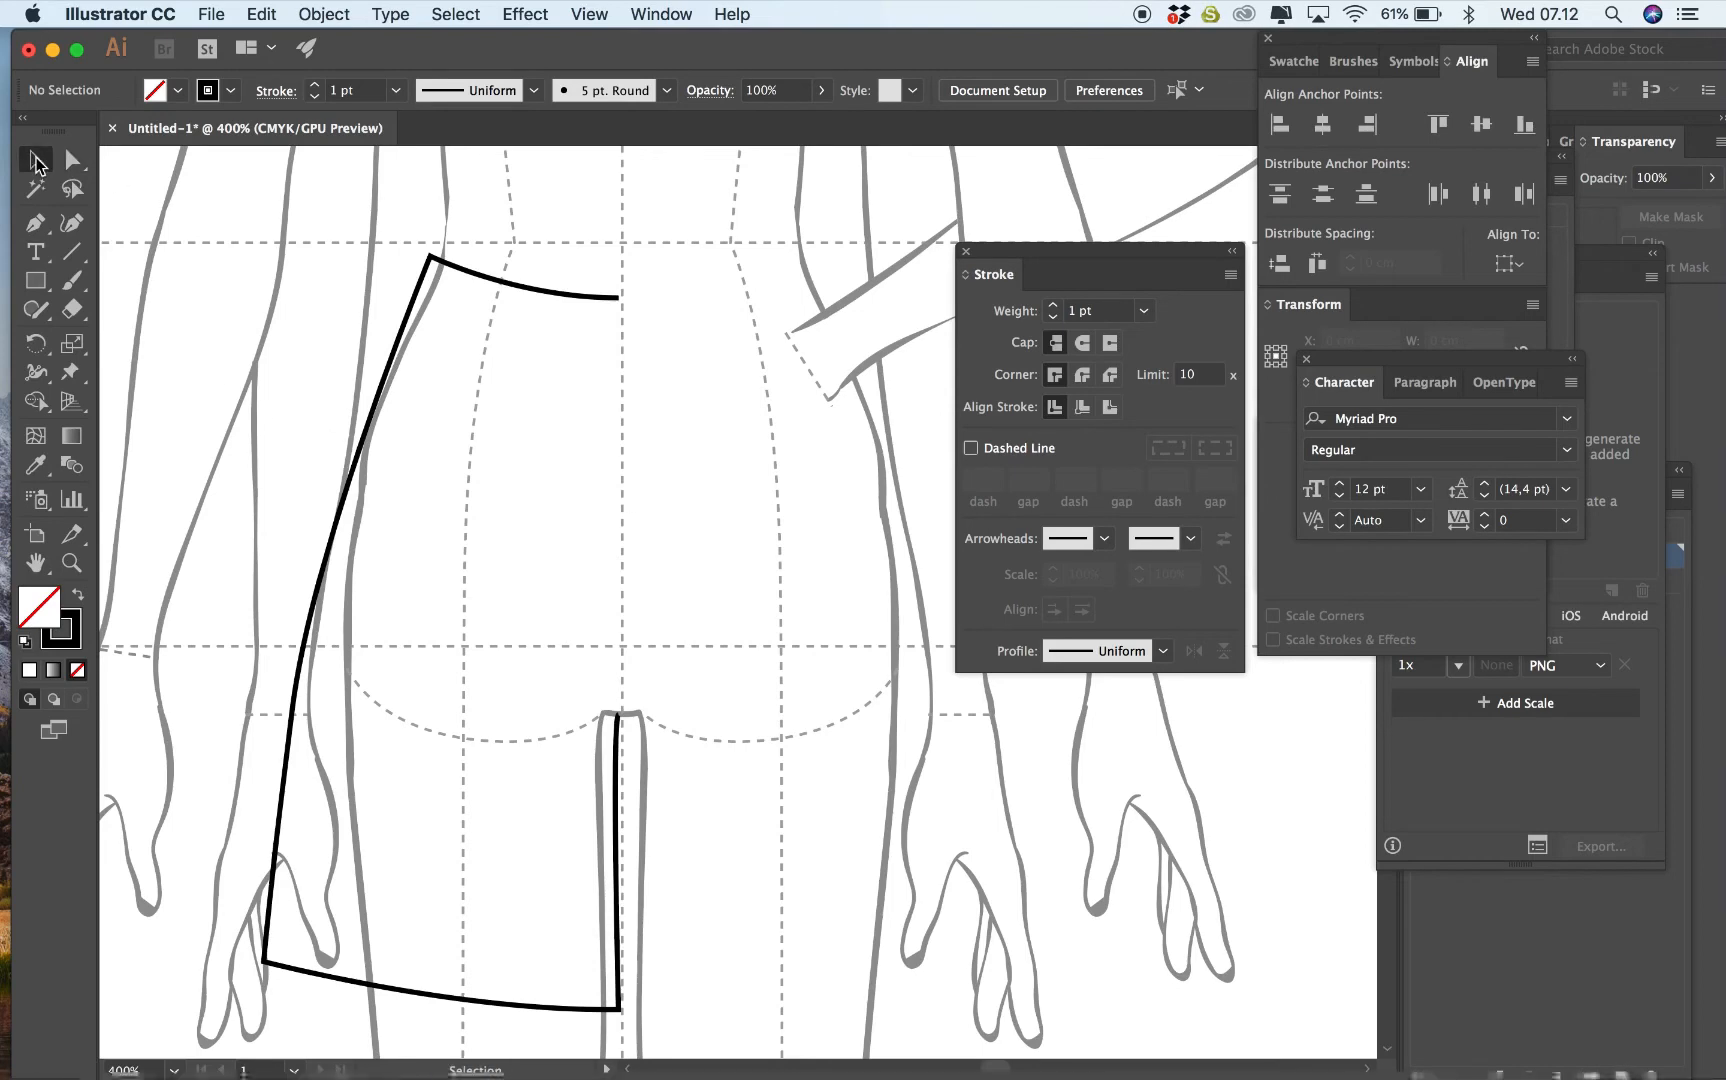
click(36, 162)
click(409, 310)
right_click(411, 314)
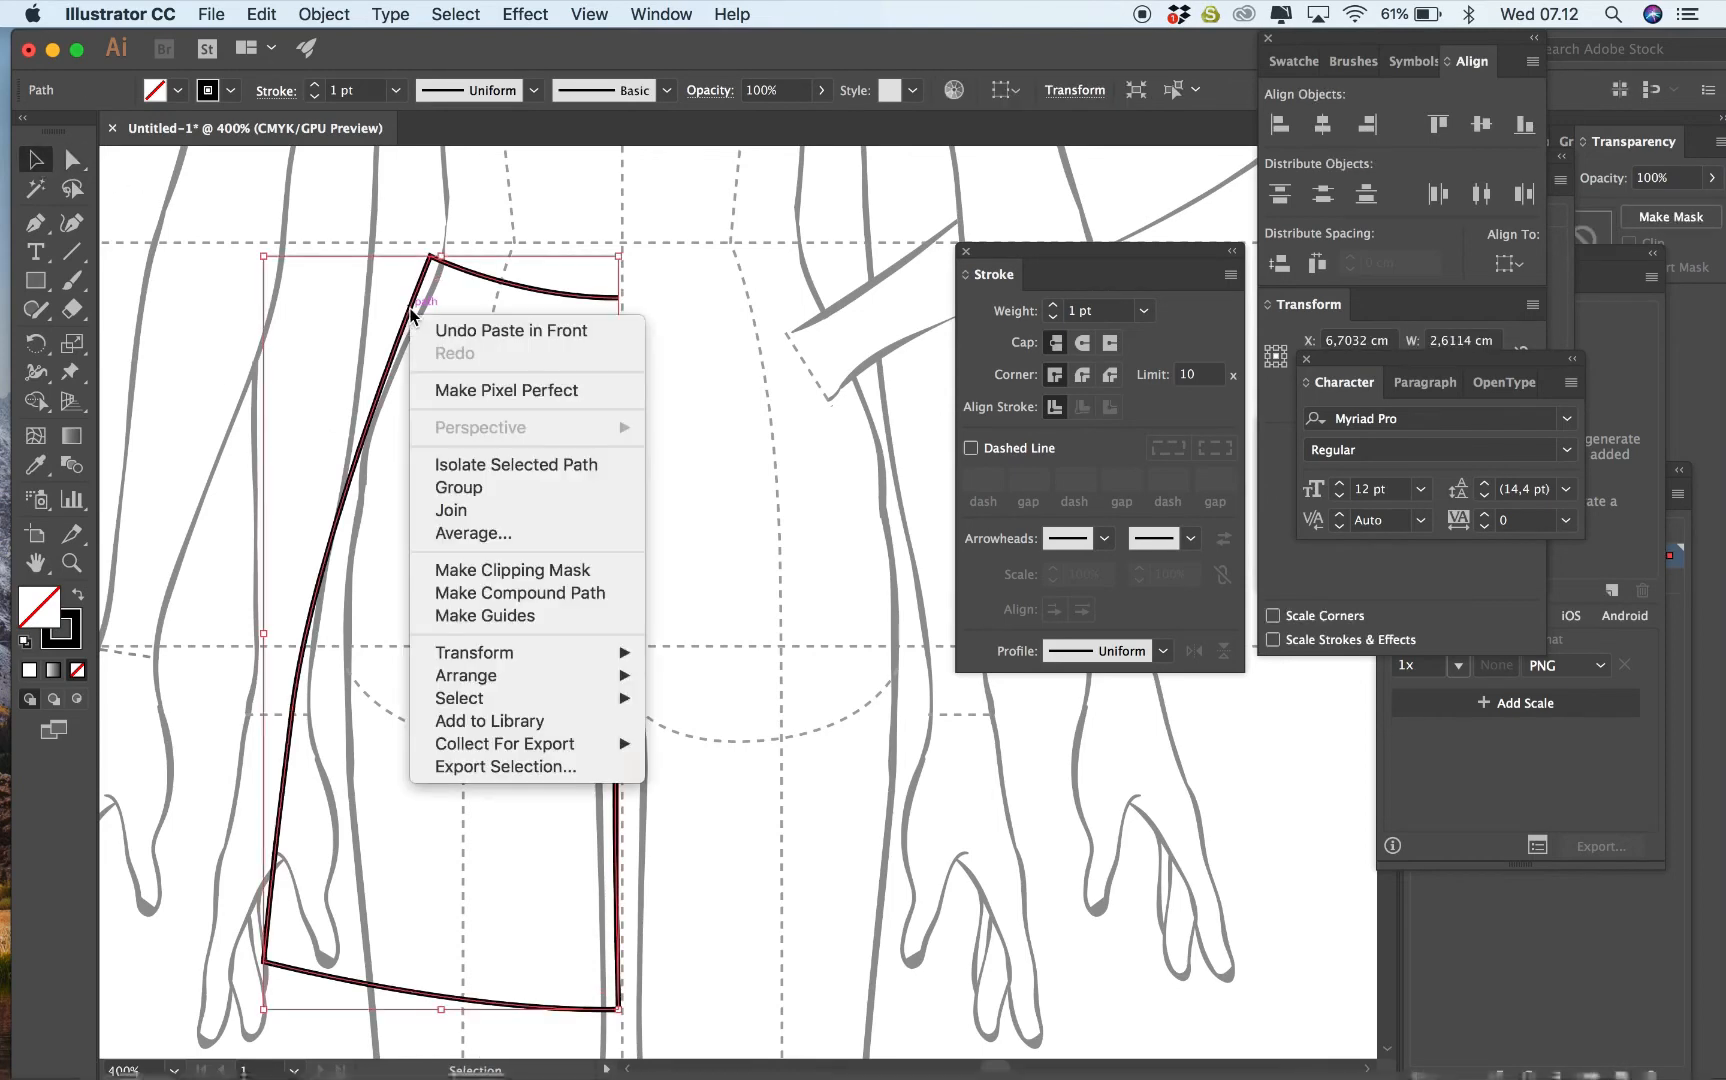
mouse_move(559, 652)
click(735, 733)
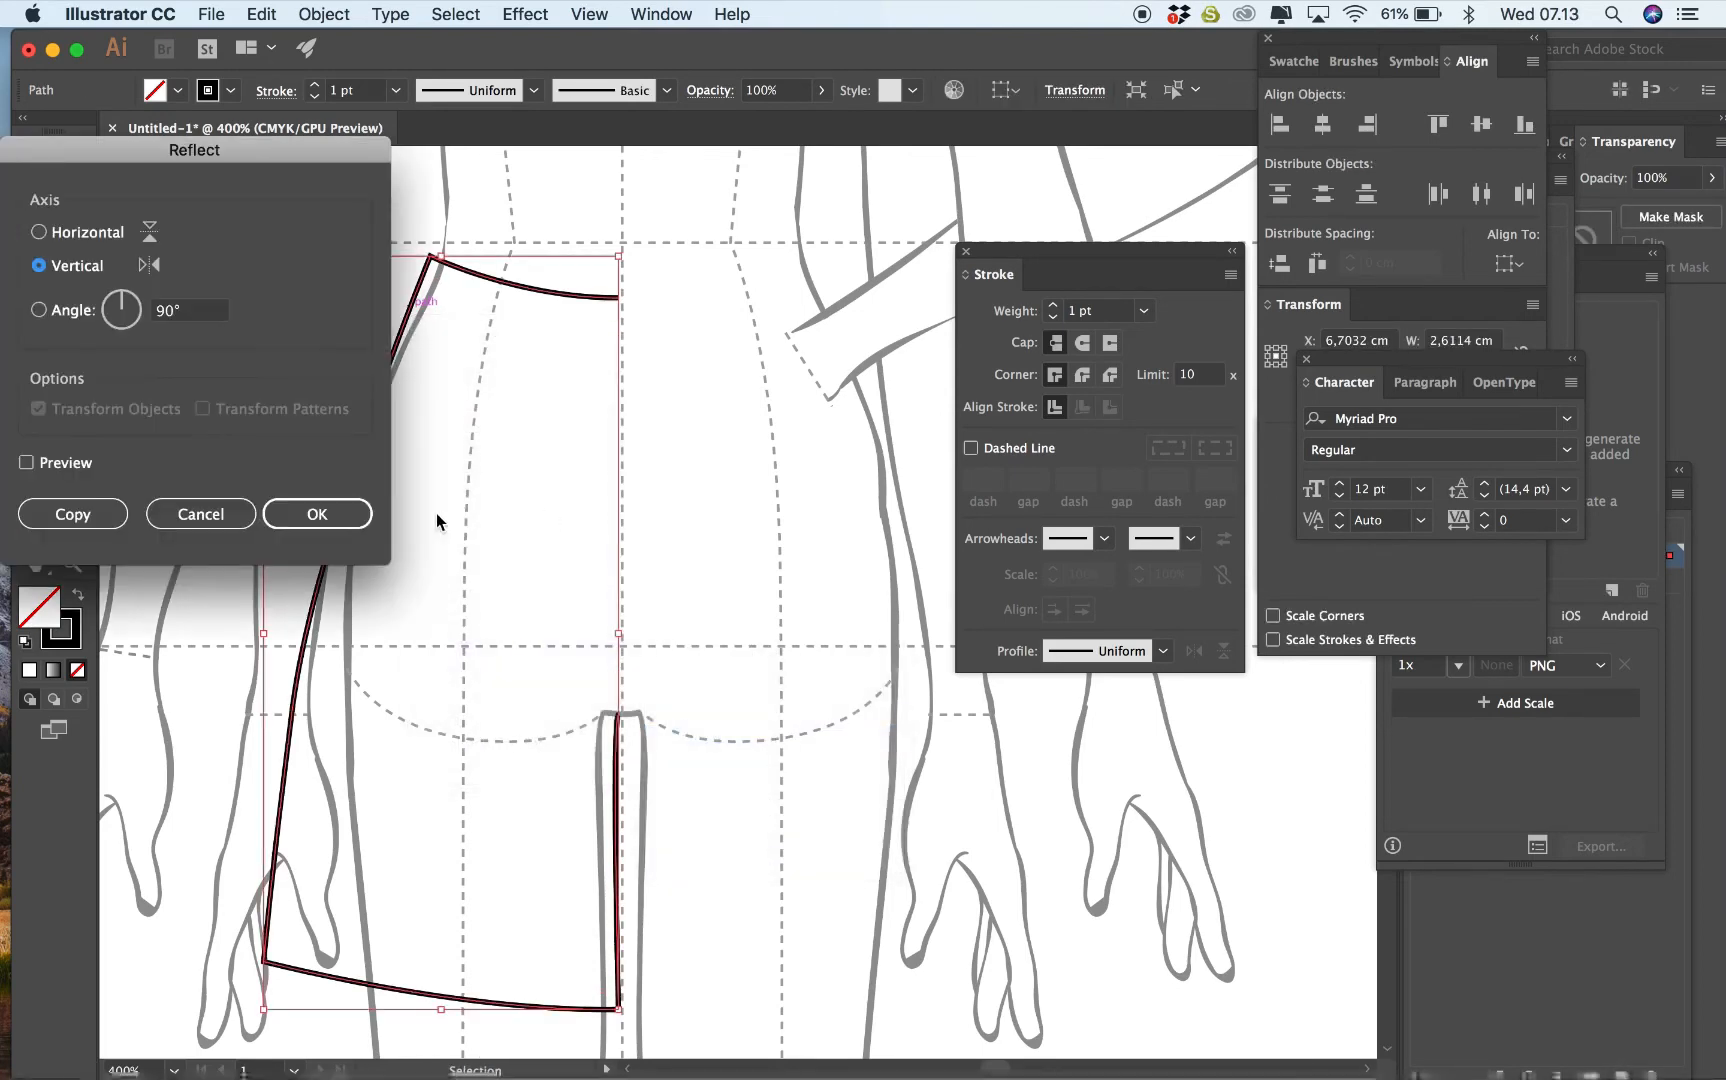
click(335, 515)
drag(540, 474, 890, 538)
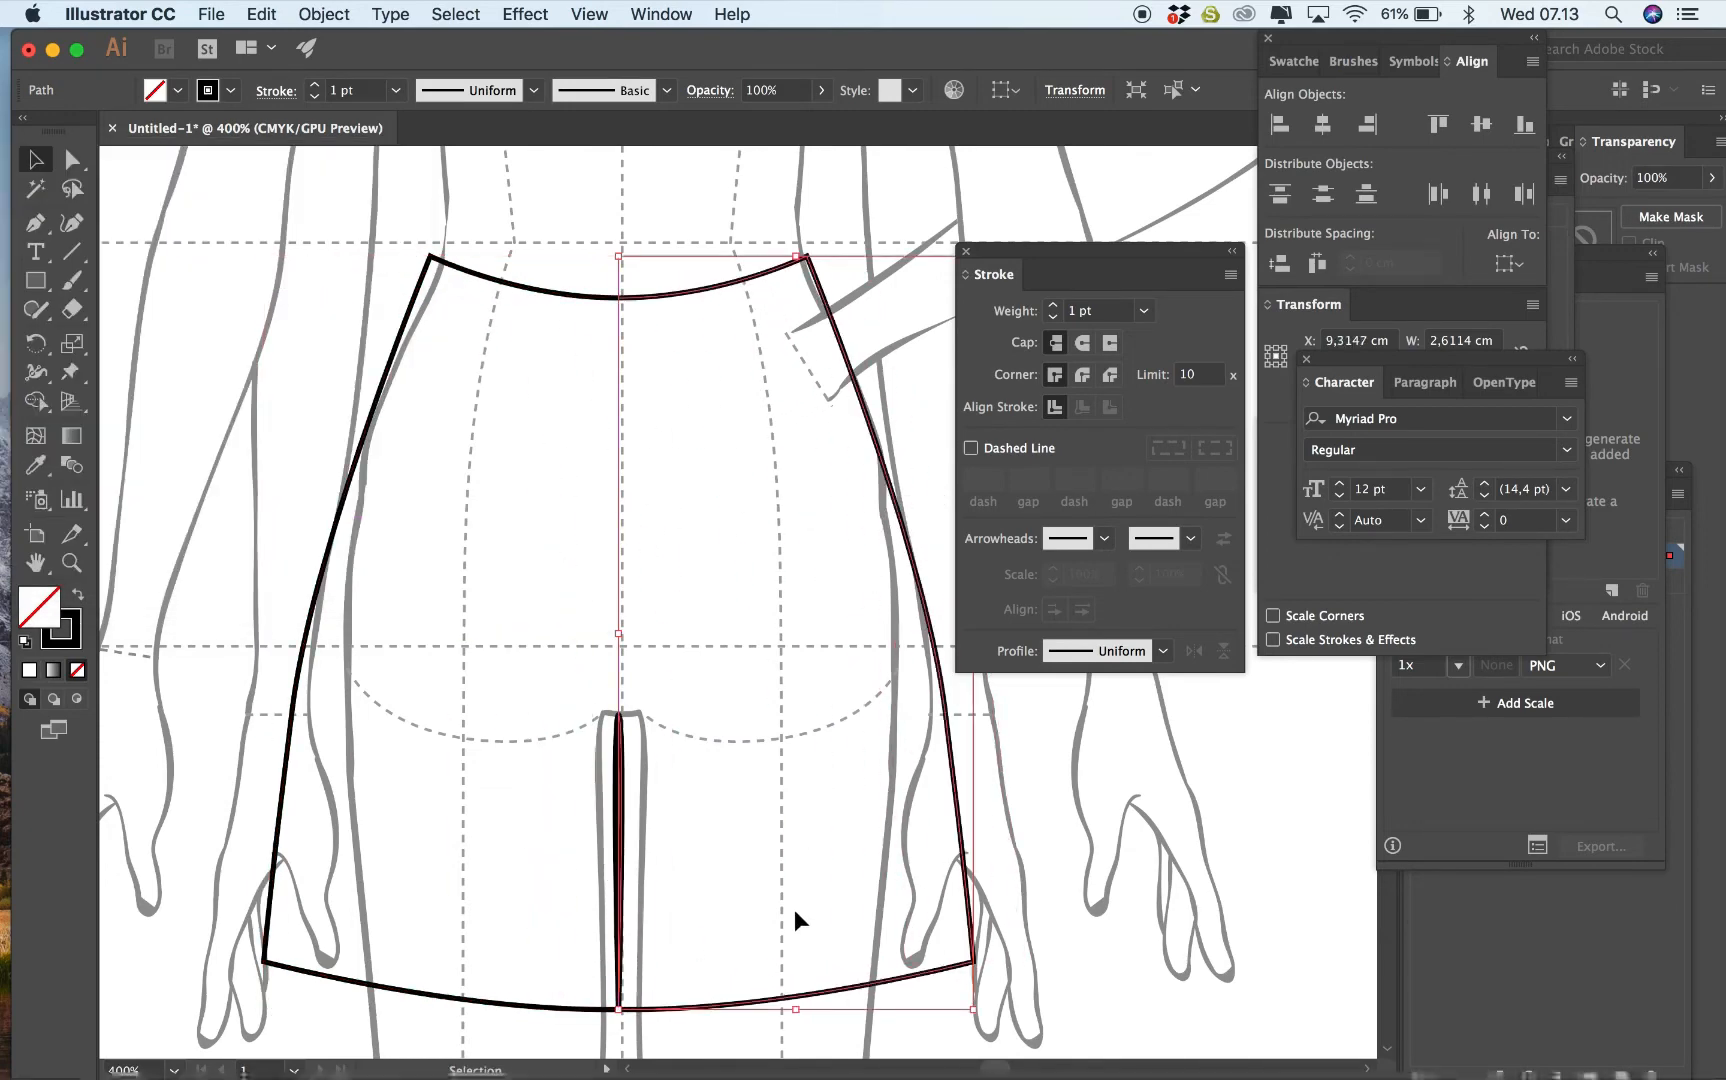
click(795, 918)
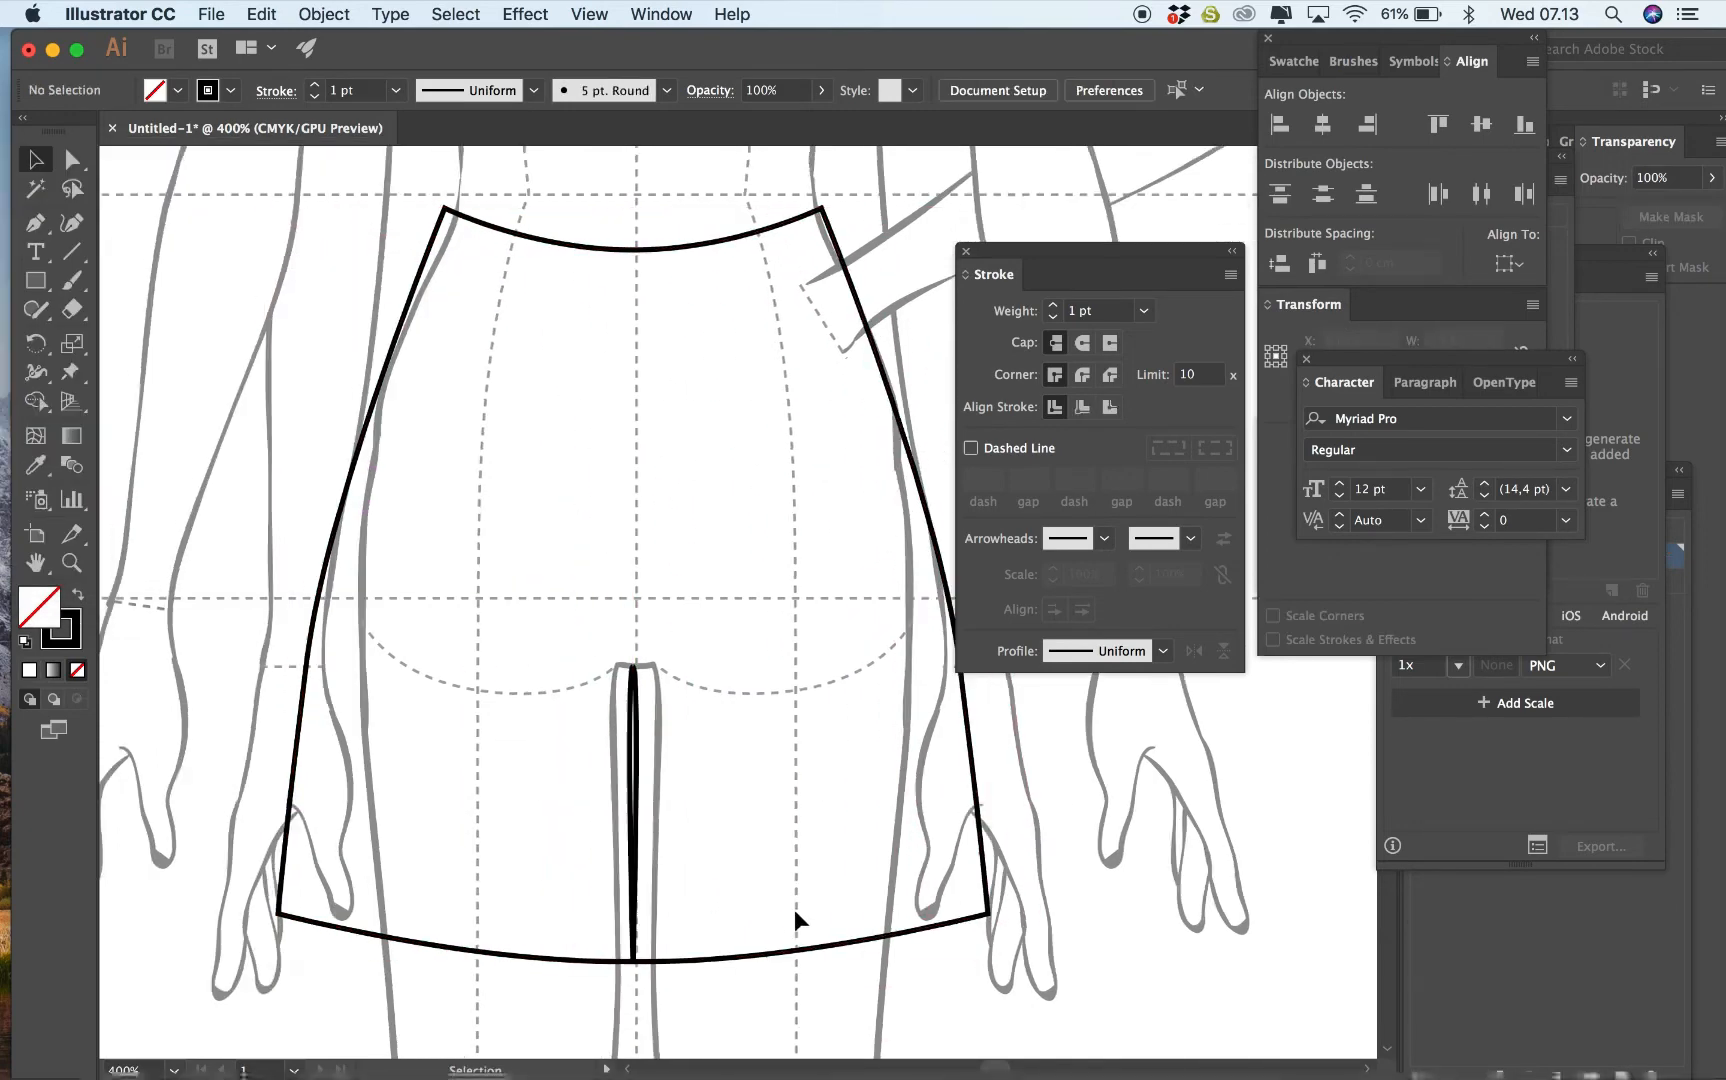
Delete the mirrored right half of the shorts.
scroll(795, 918, down, 1)
click(720, 230)
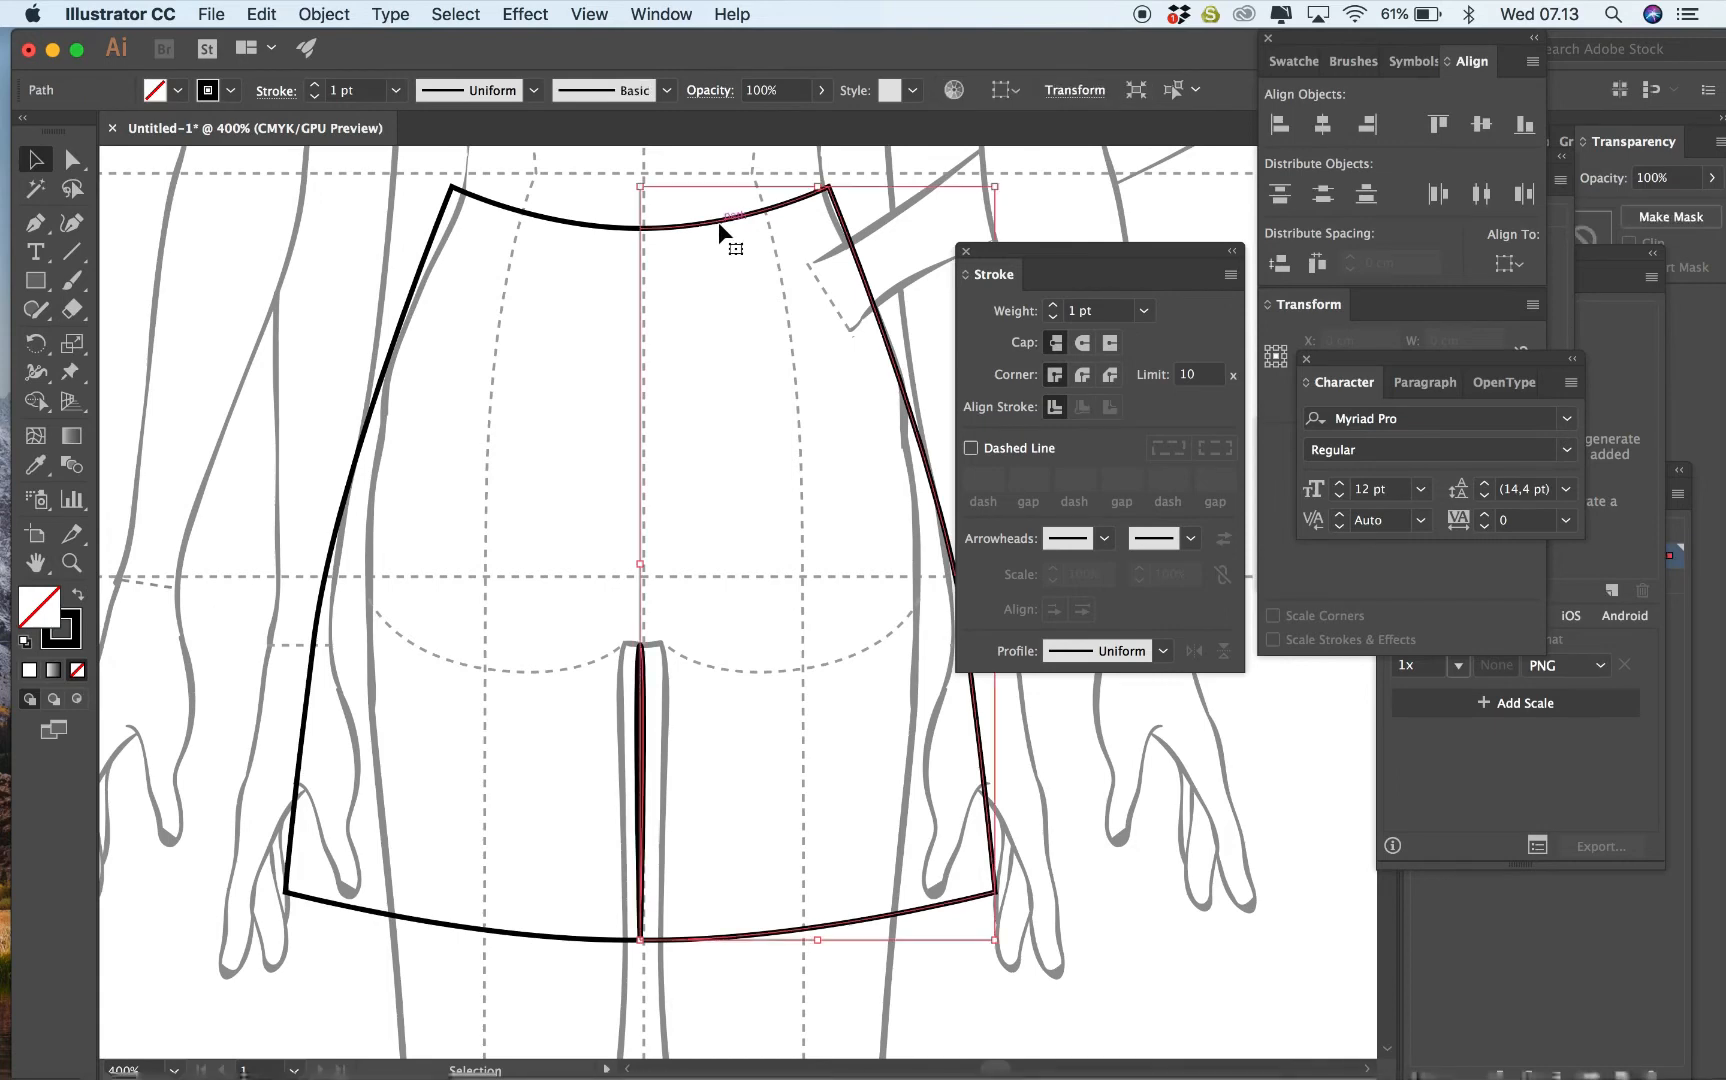
key(Delete)
Move the inseam hem point away from center to about X 7.92 cm, and shift the outer hem corner and hip point outward together.
key(q)
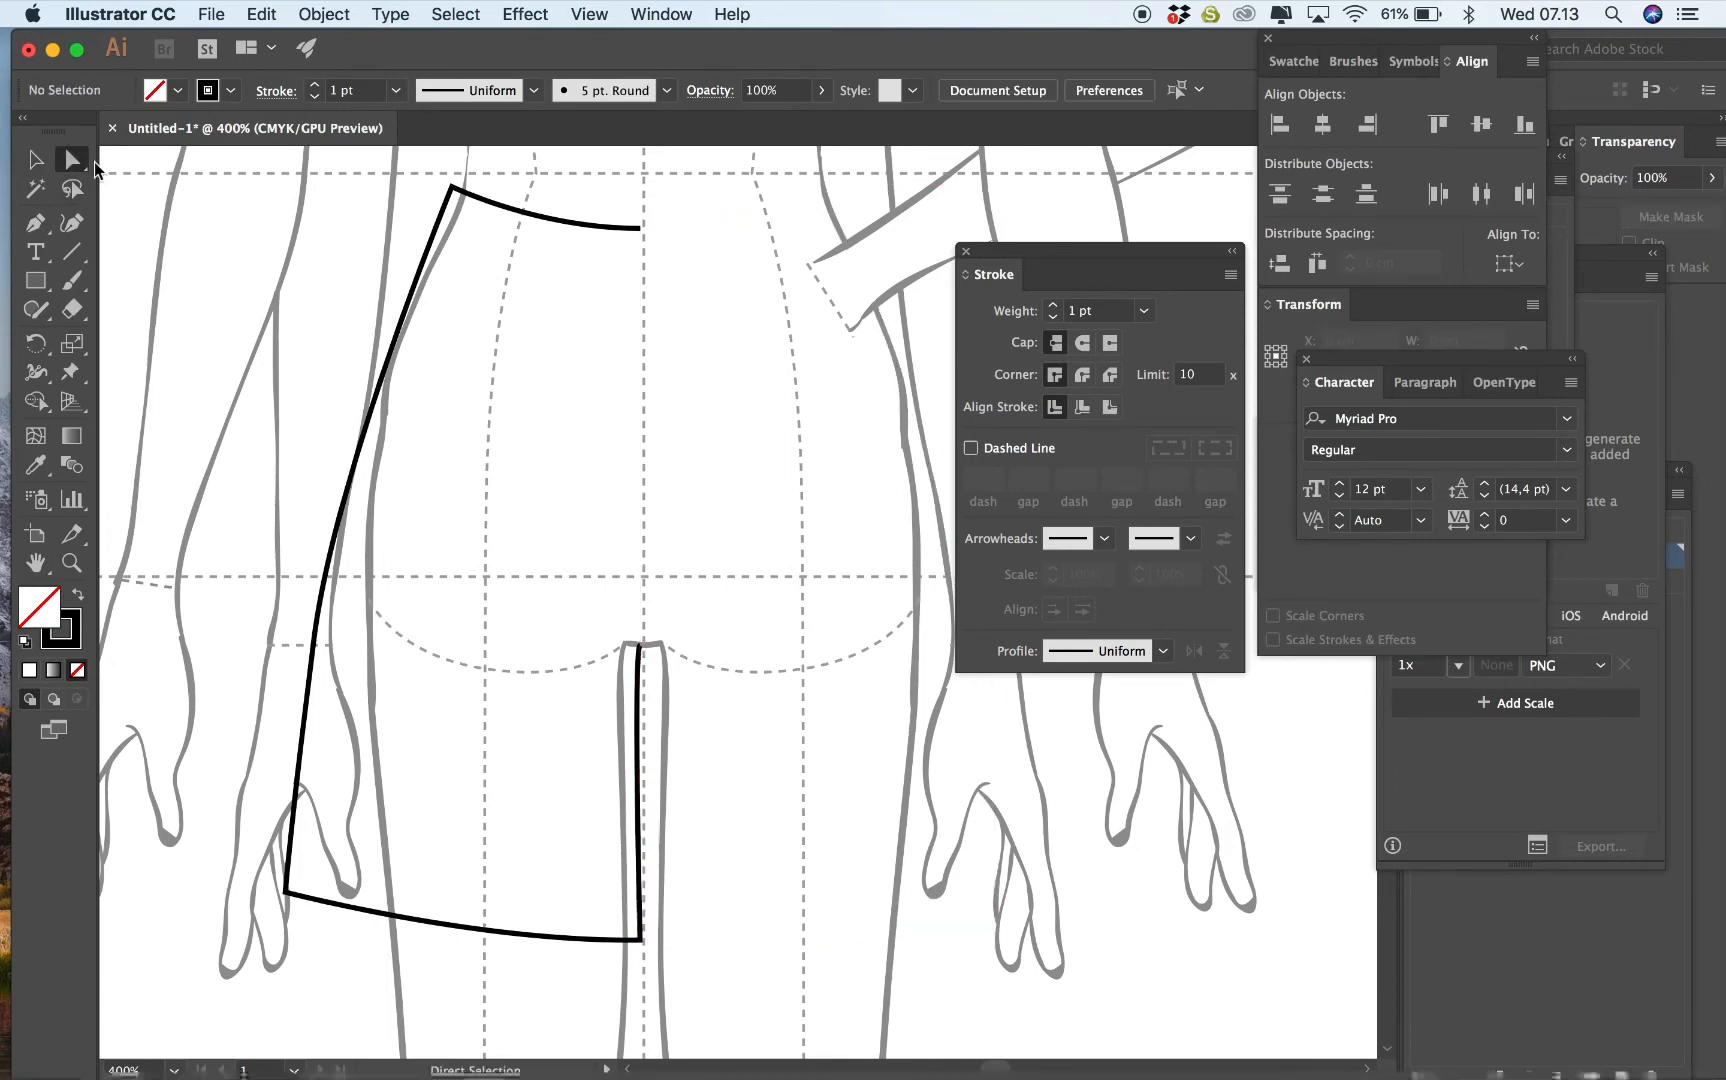
drag(640, 938, 630, 939)
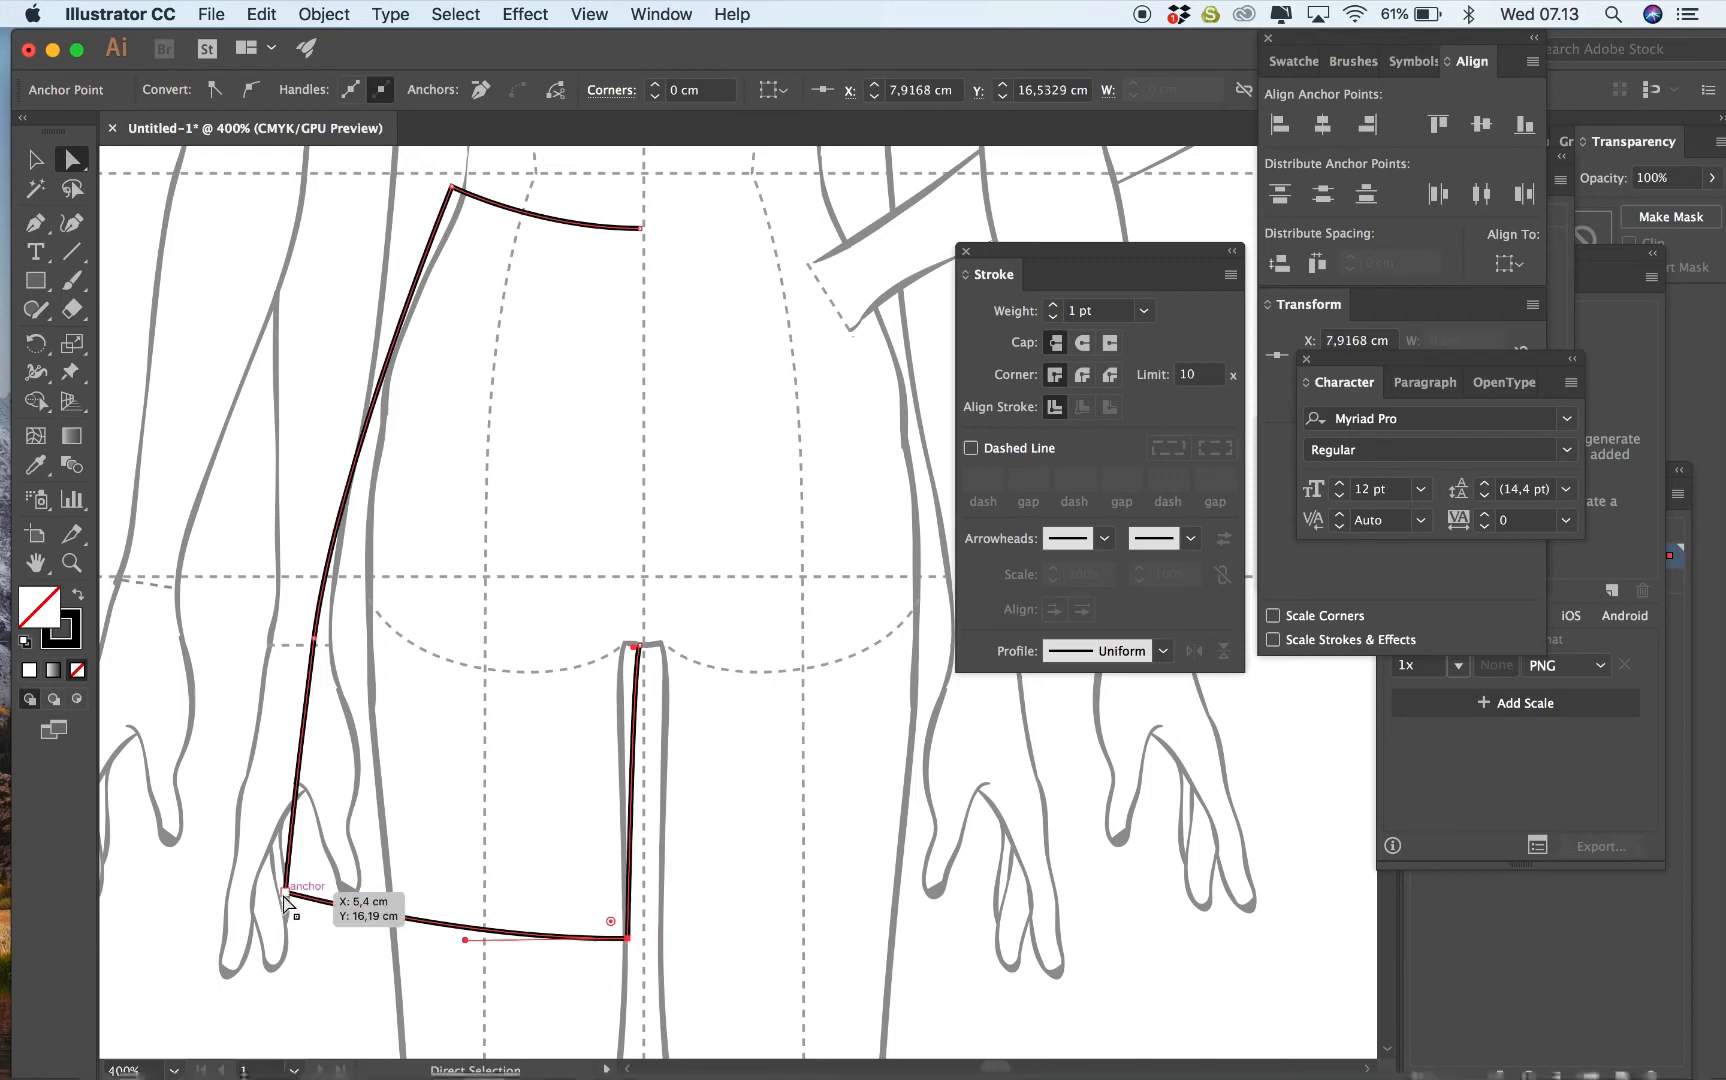
drag(284, 893, 263, 892)
key(super+z)
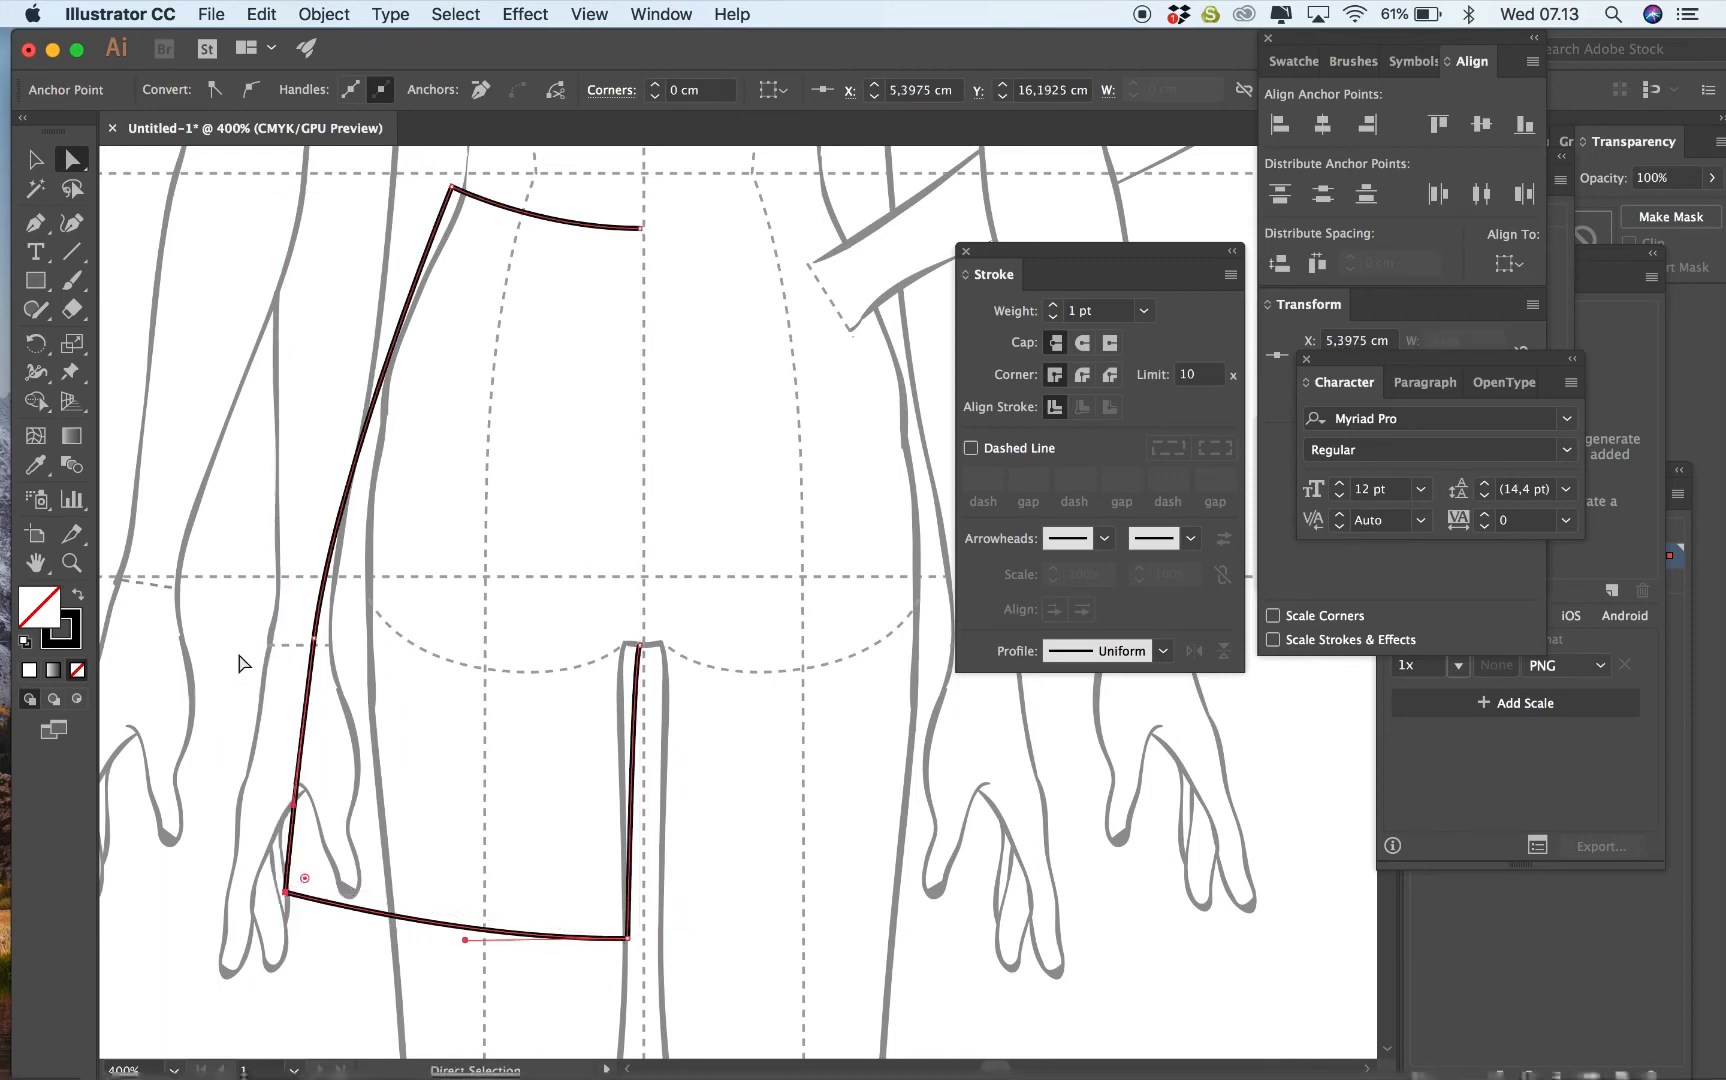
drag(235, 623, 272, 893)
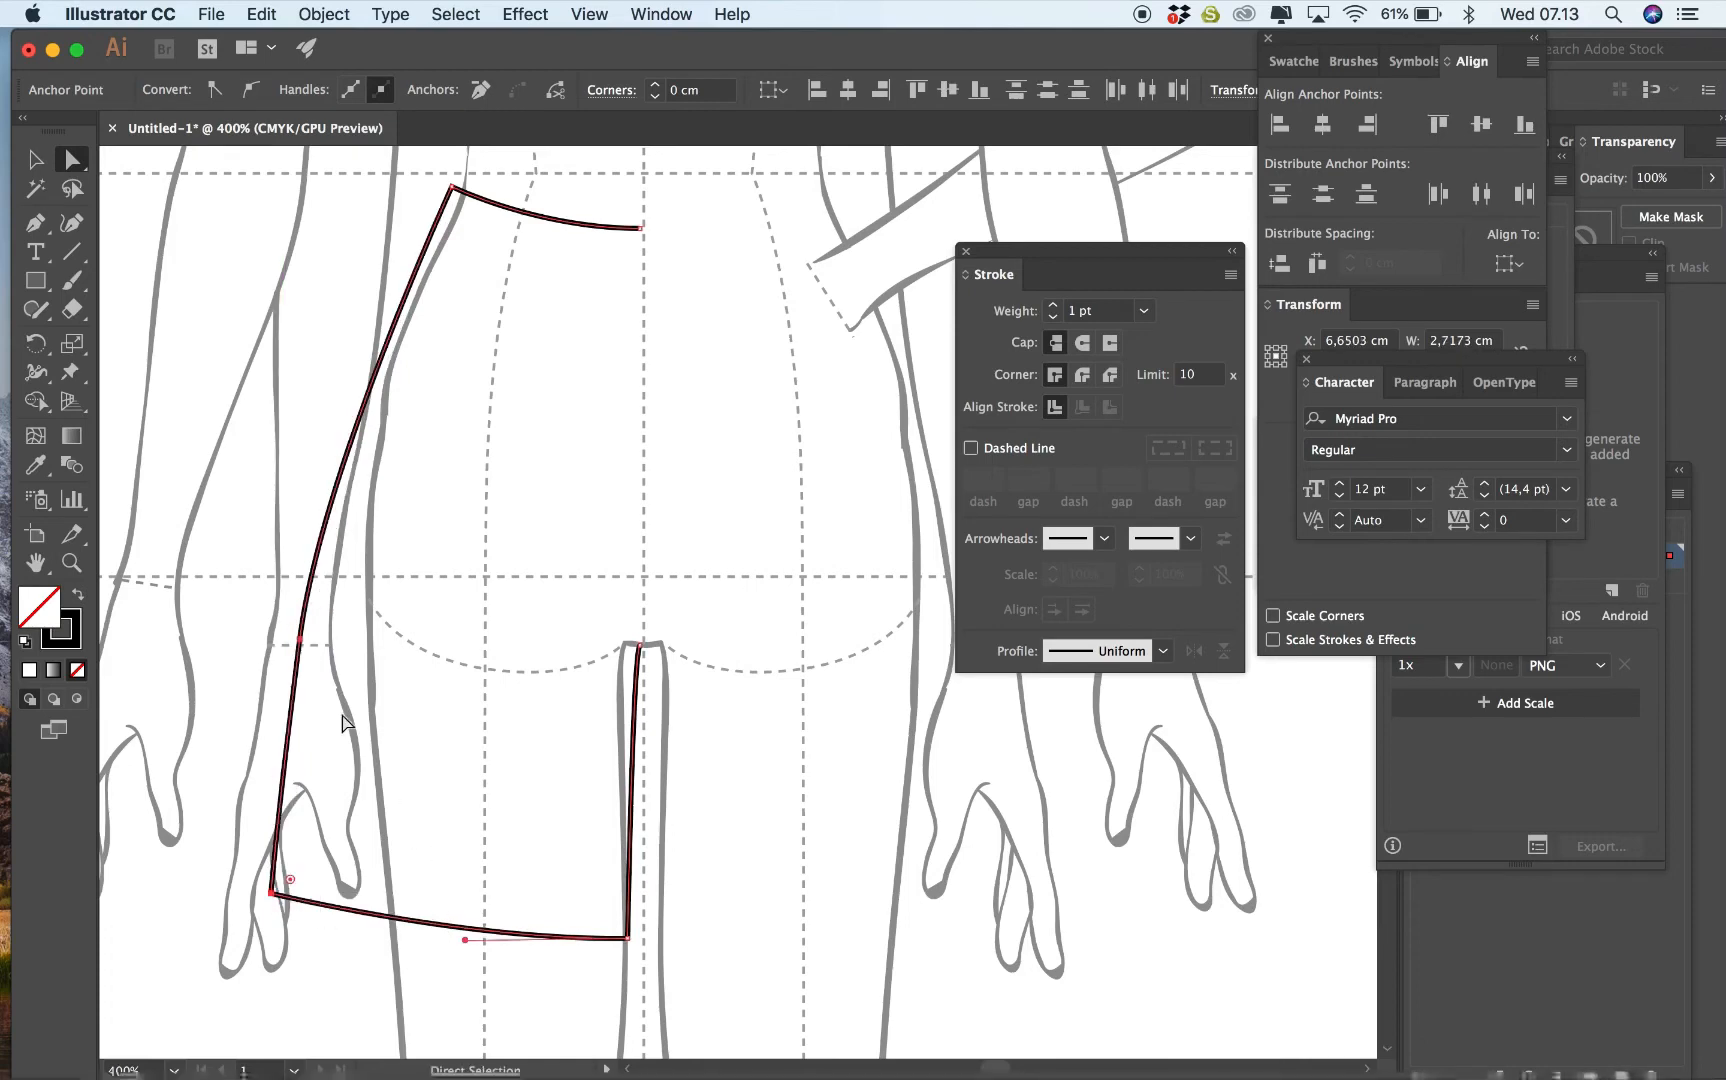
Smooth the shorts' side seam curve at the hip point and move the outer hem corner slightly farther outward.
click(300, 640)
mouse_move(326, 474)
mouse_down()
mouse_move(339, 482)
mouse_move(339, 463)
mouse_up()
click(600, 505)
drag(271, 894, 260, 900)
click(840, 917)
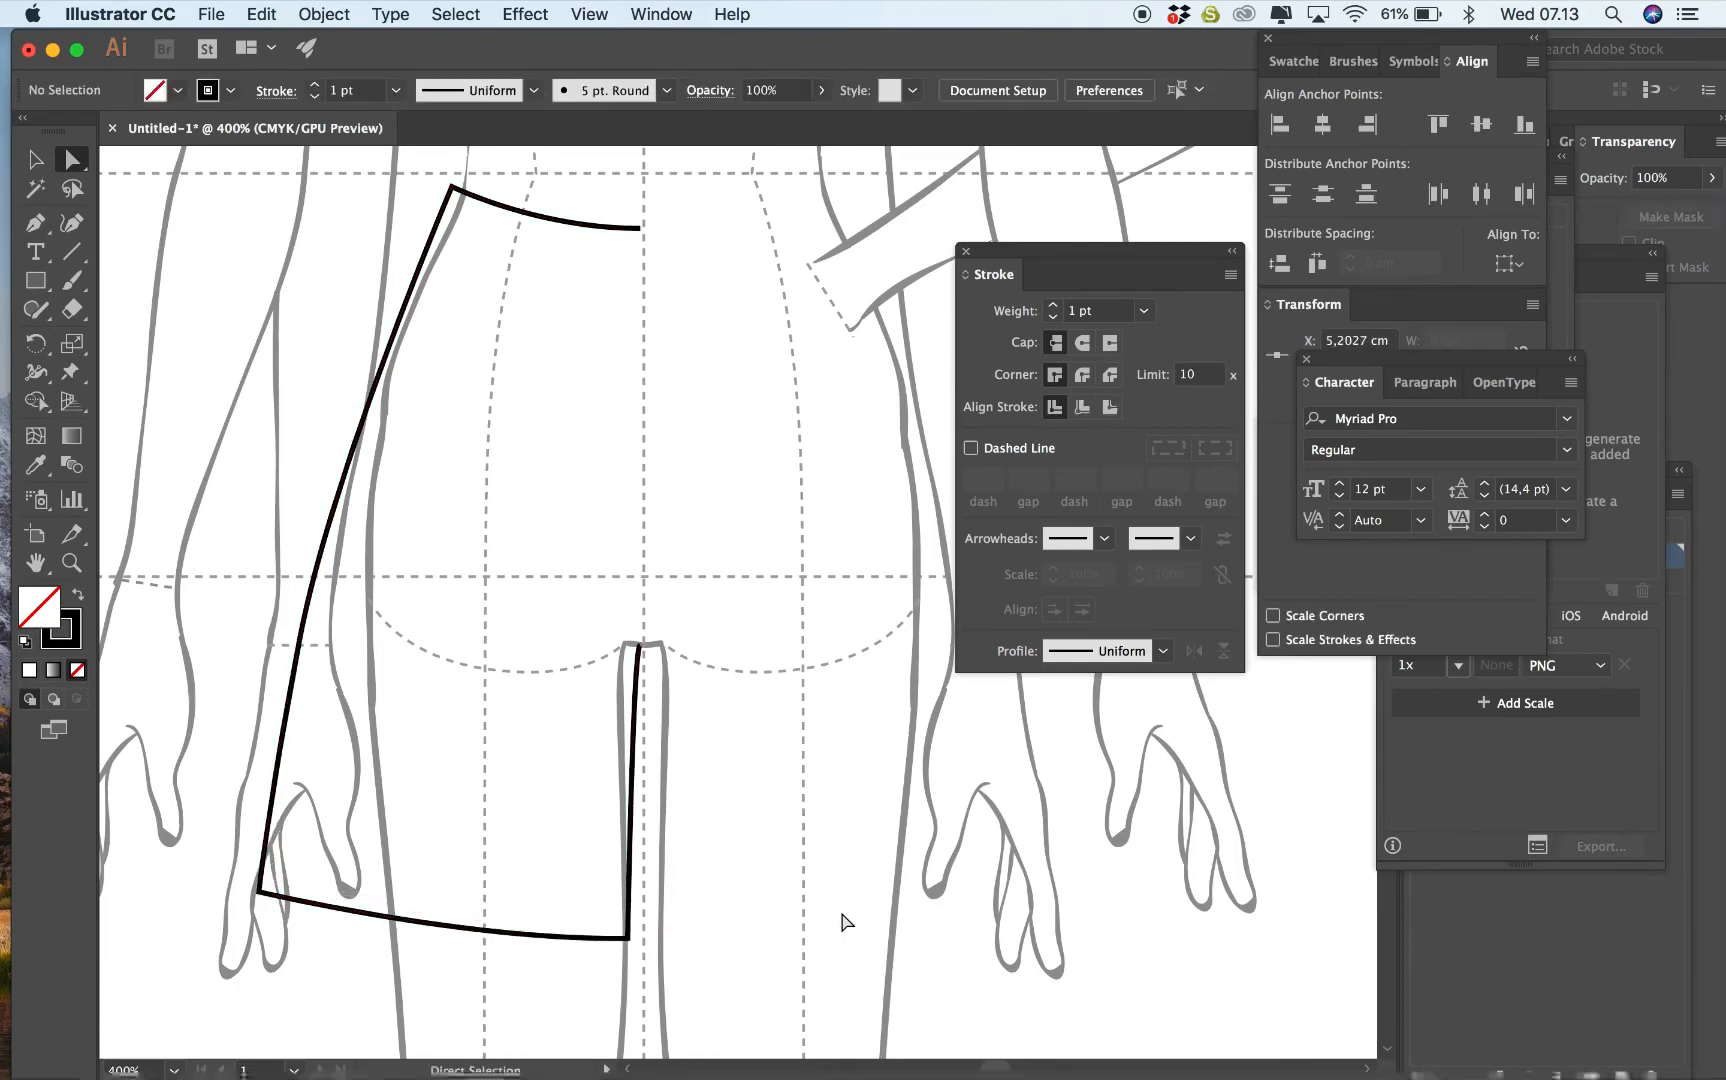
Paste a copy of the finished shorts half in front and reflect it across the vertical axis.
scroll(840, 917, up, 2)
click(35, 159)
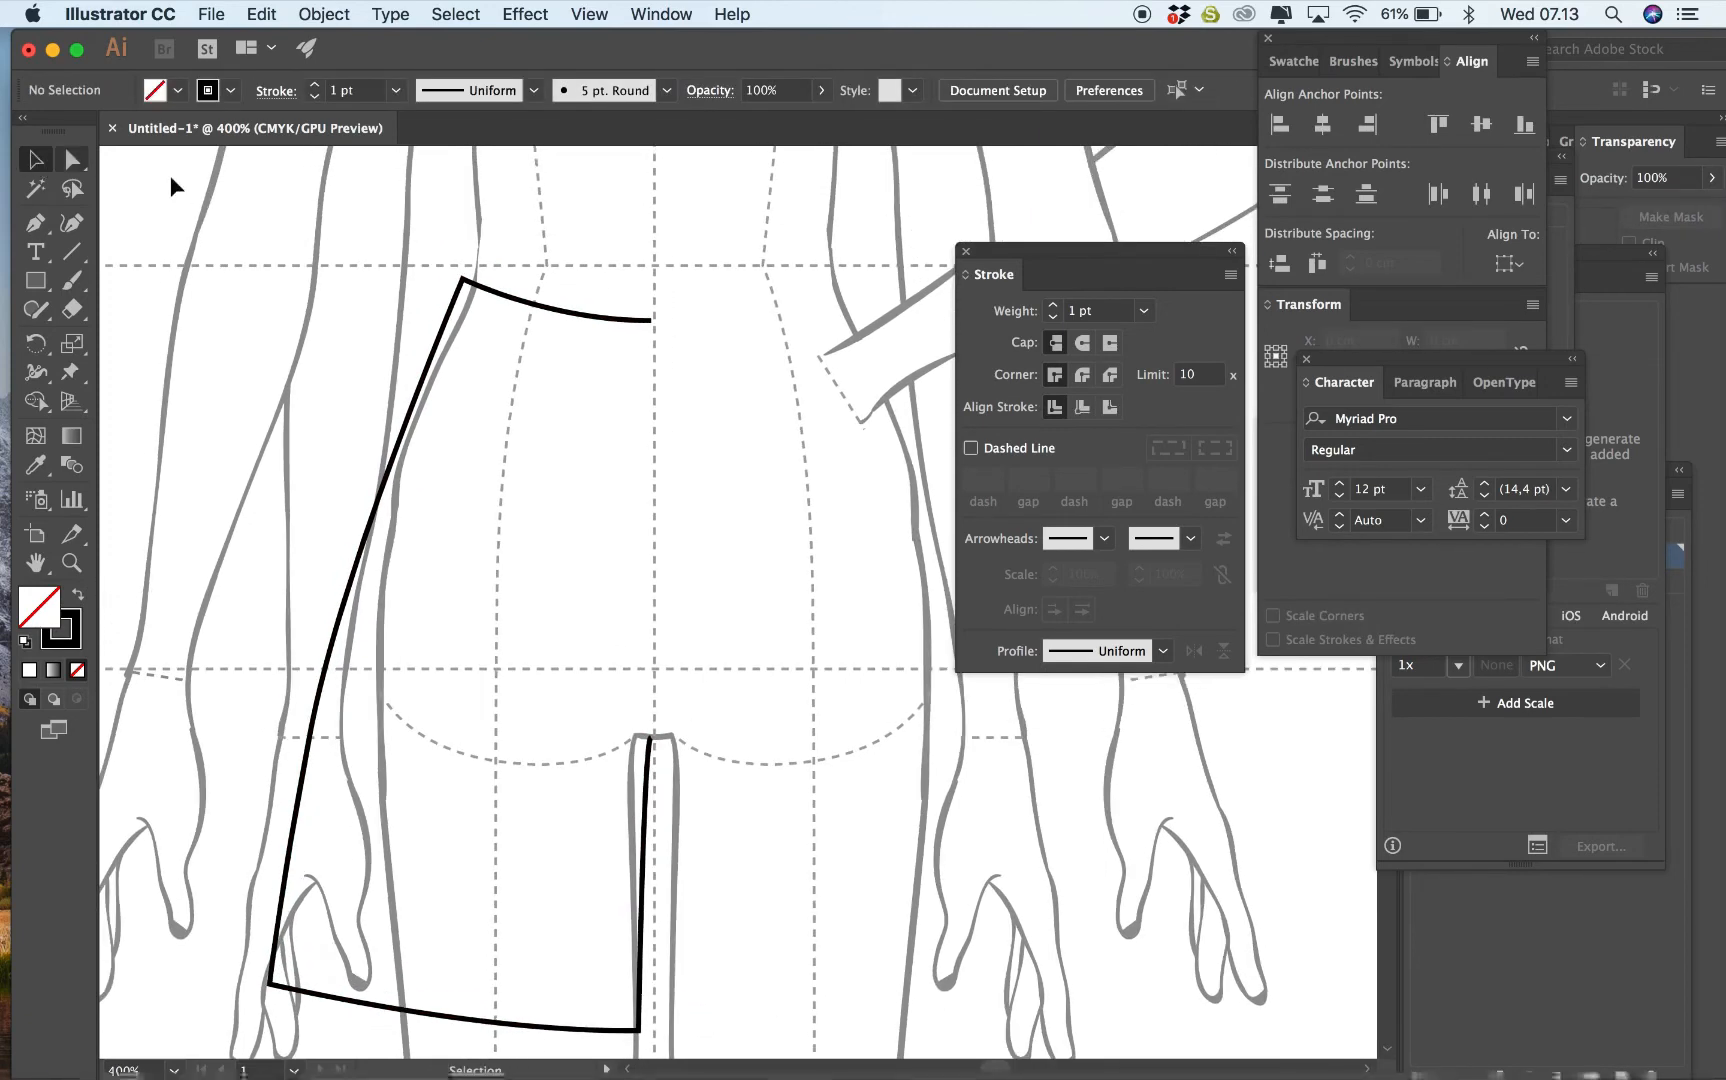
click(590, 318)
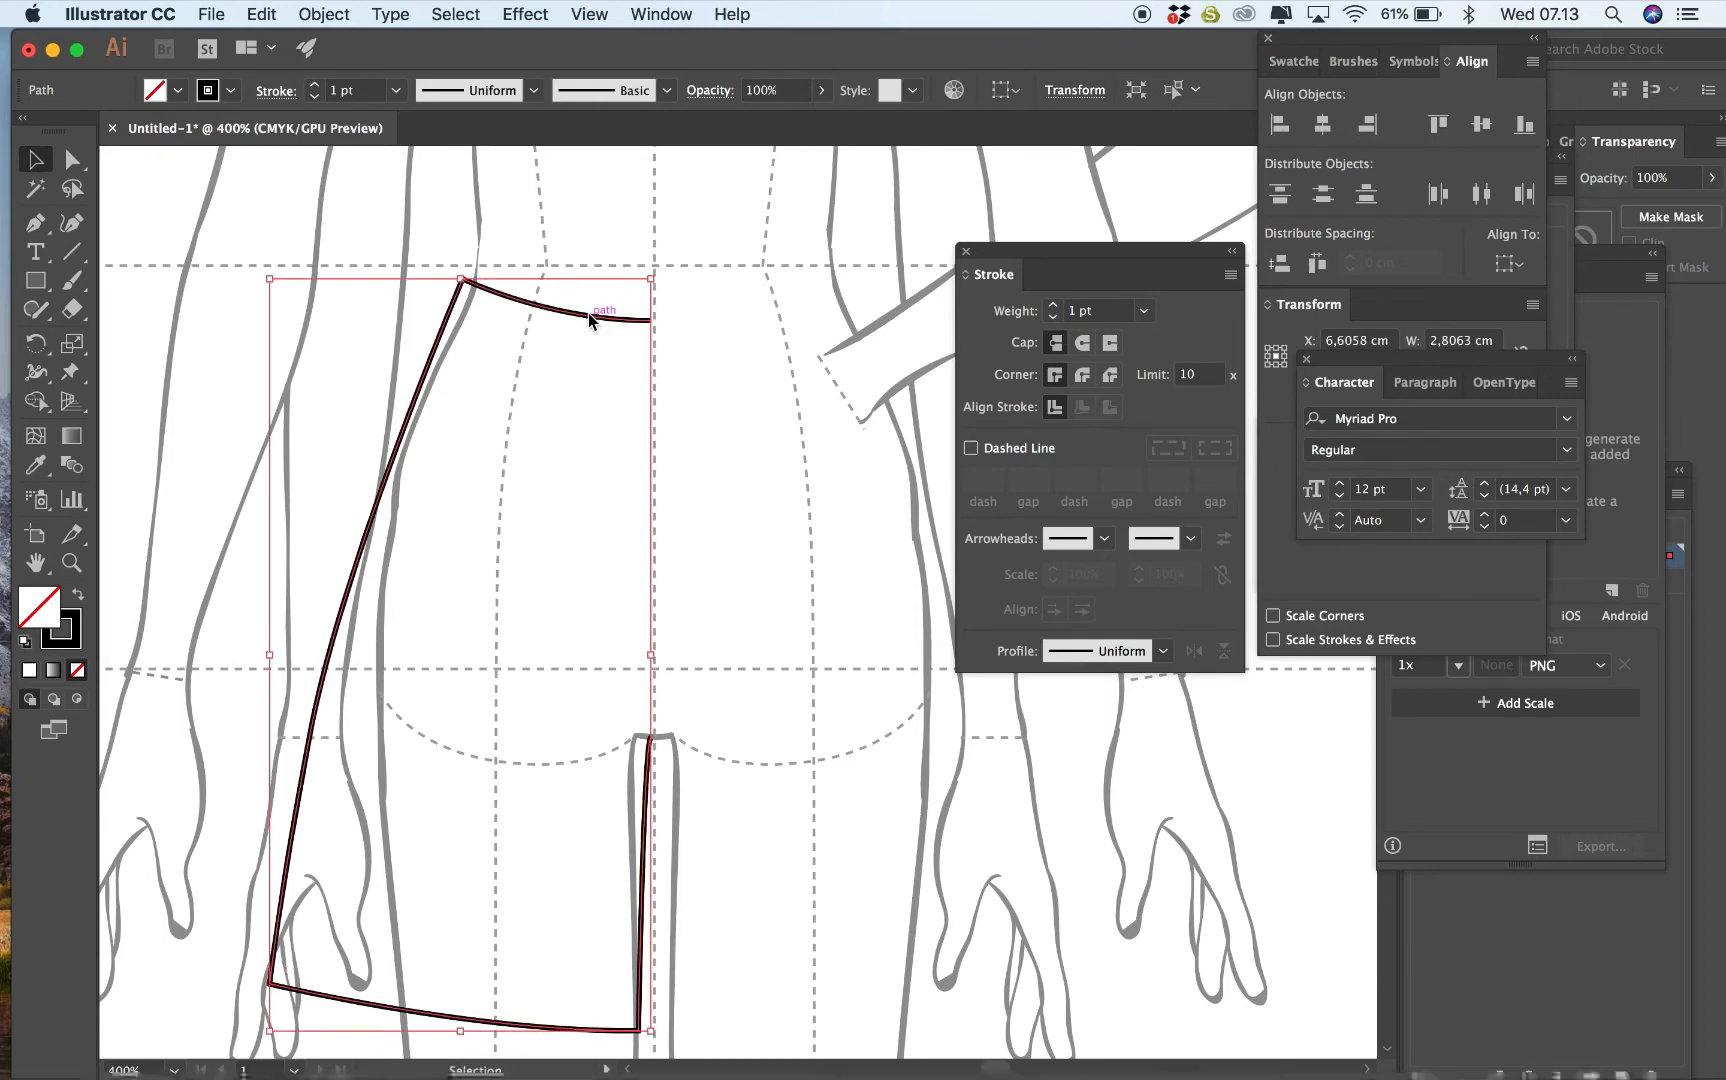
right_click(591, 318)
mouse_move(703, 672)
click(868, 740)
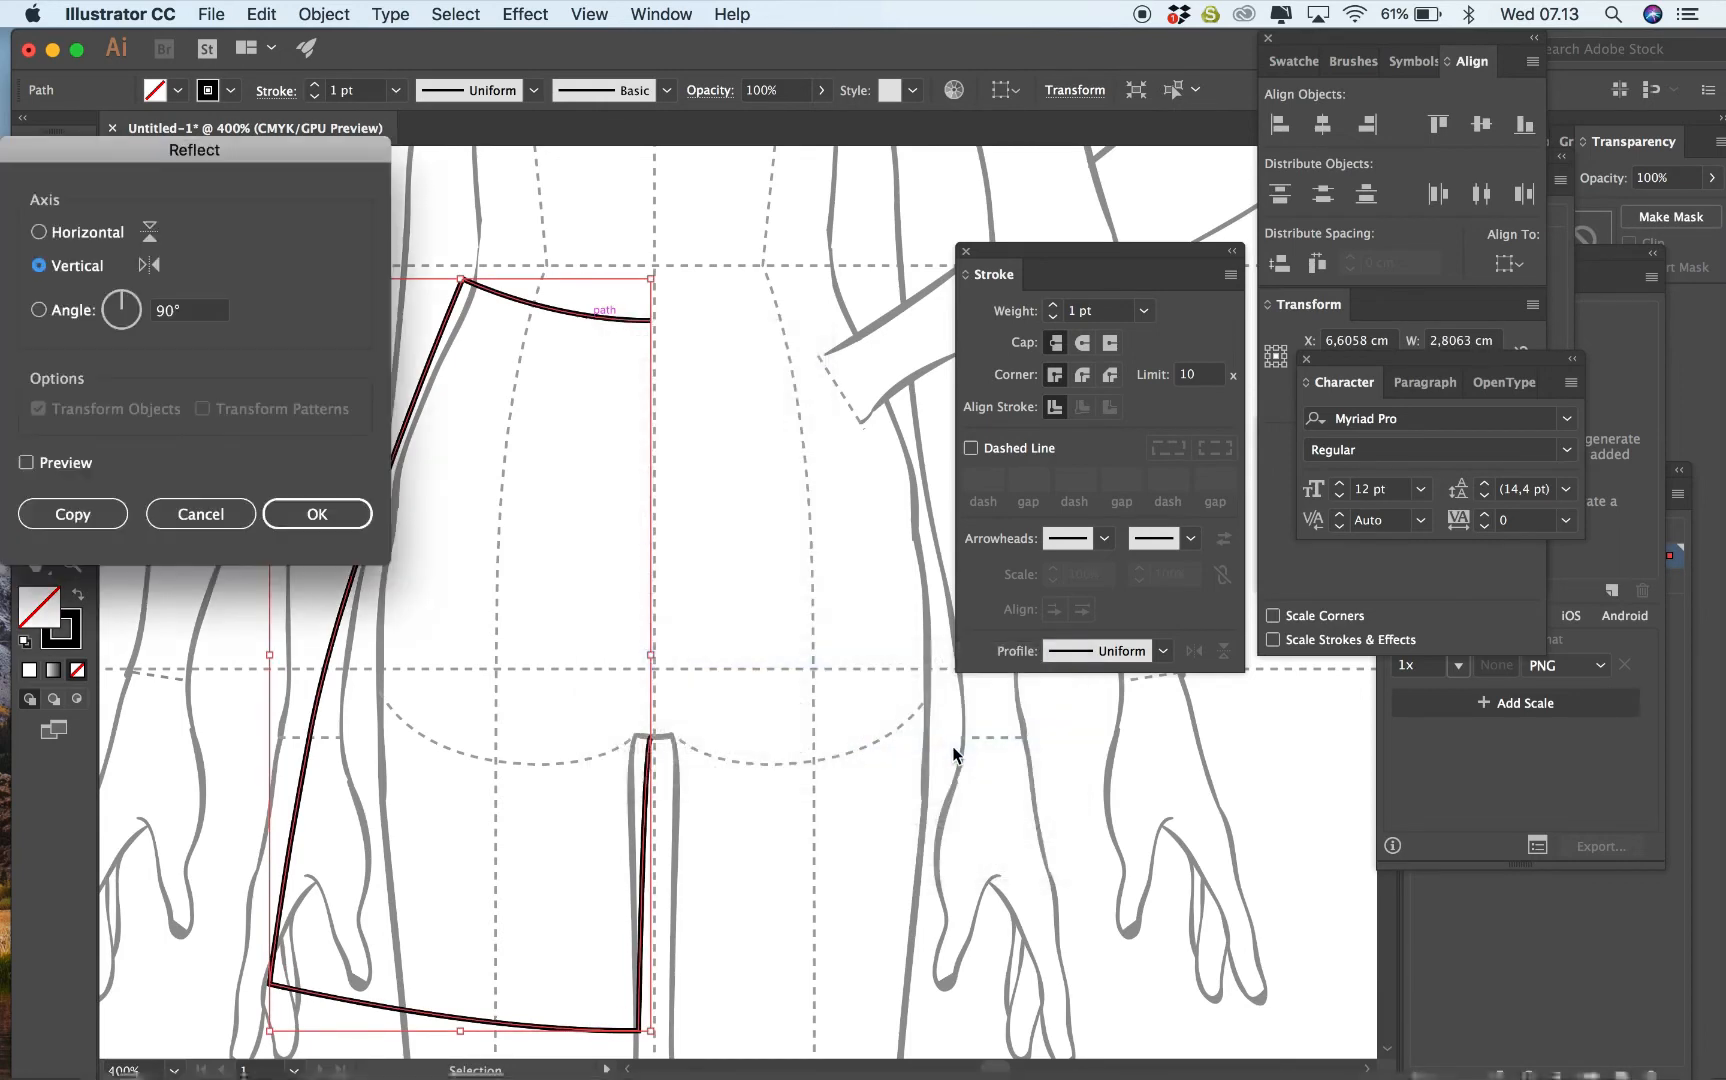
click(300, 503)
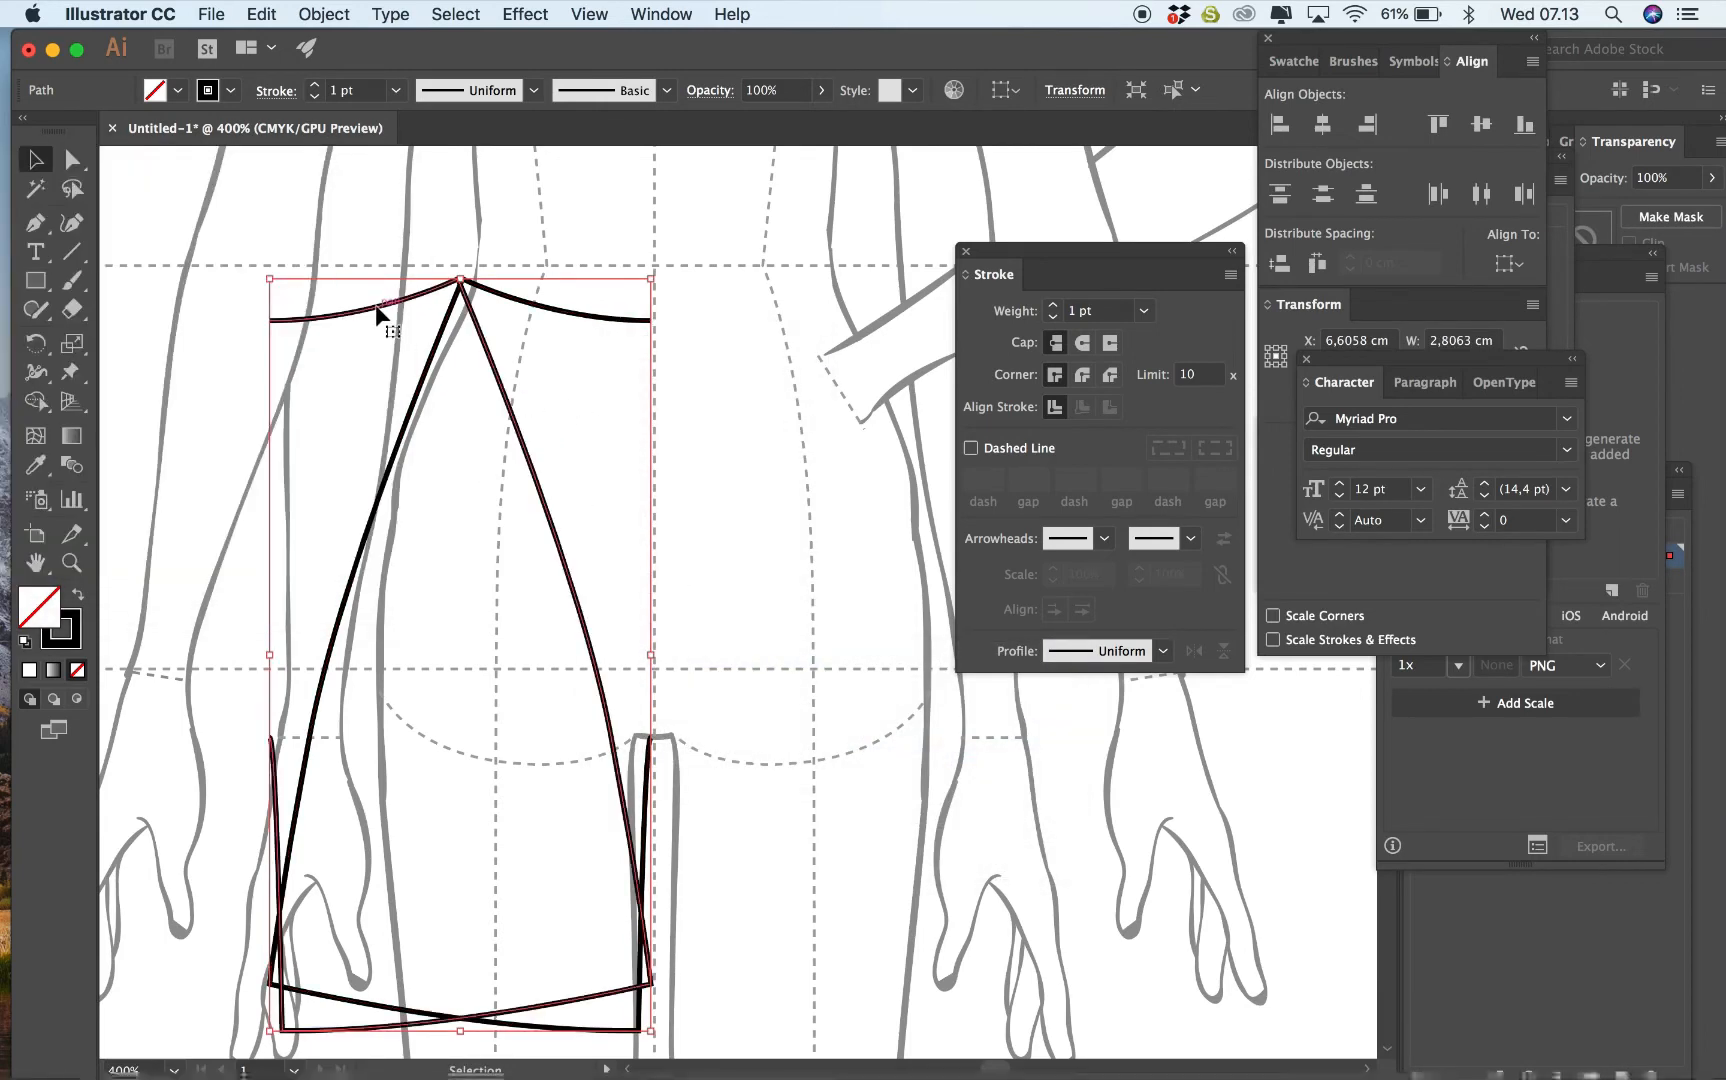
Move the mirrored half against the original at the center, and shift both halves together to about X 8.01 cm.
drag(378, 320, 767, 339)
click(735, 176)
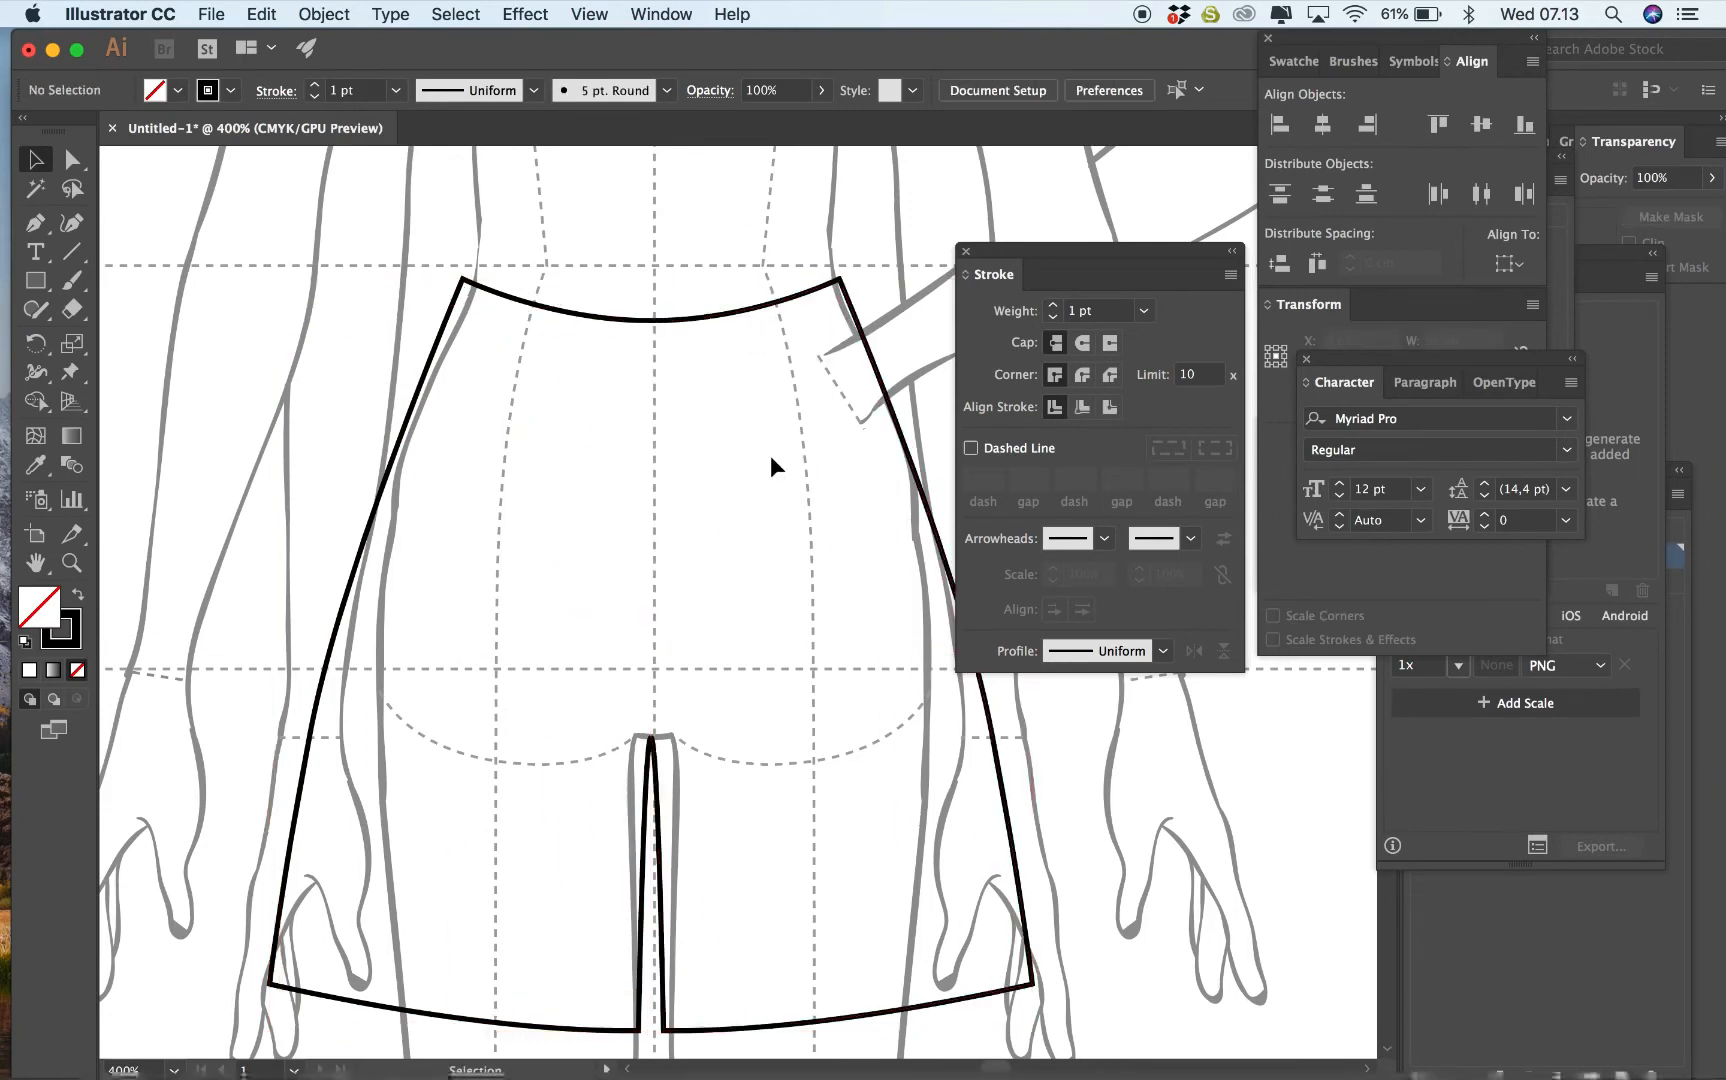
key(super+a)
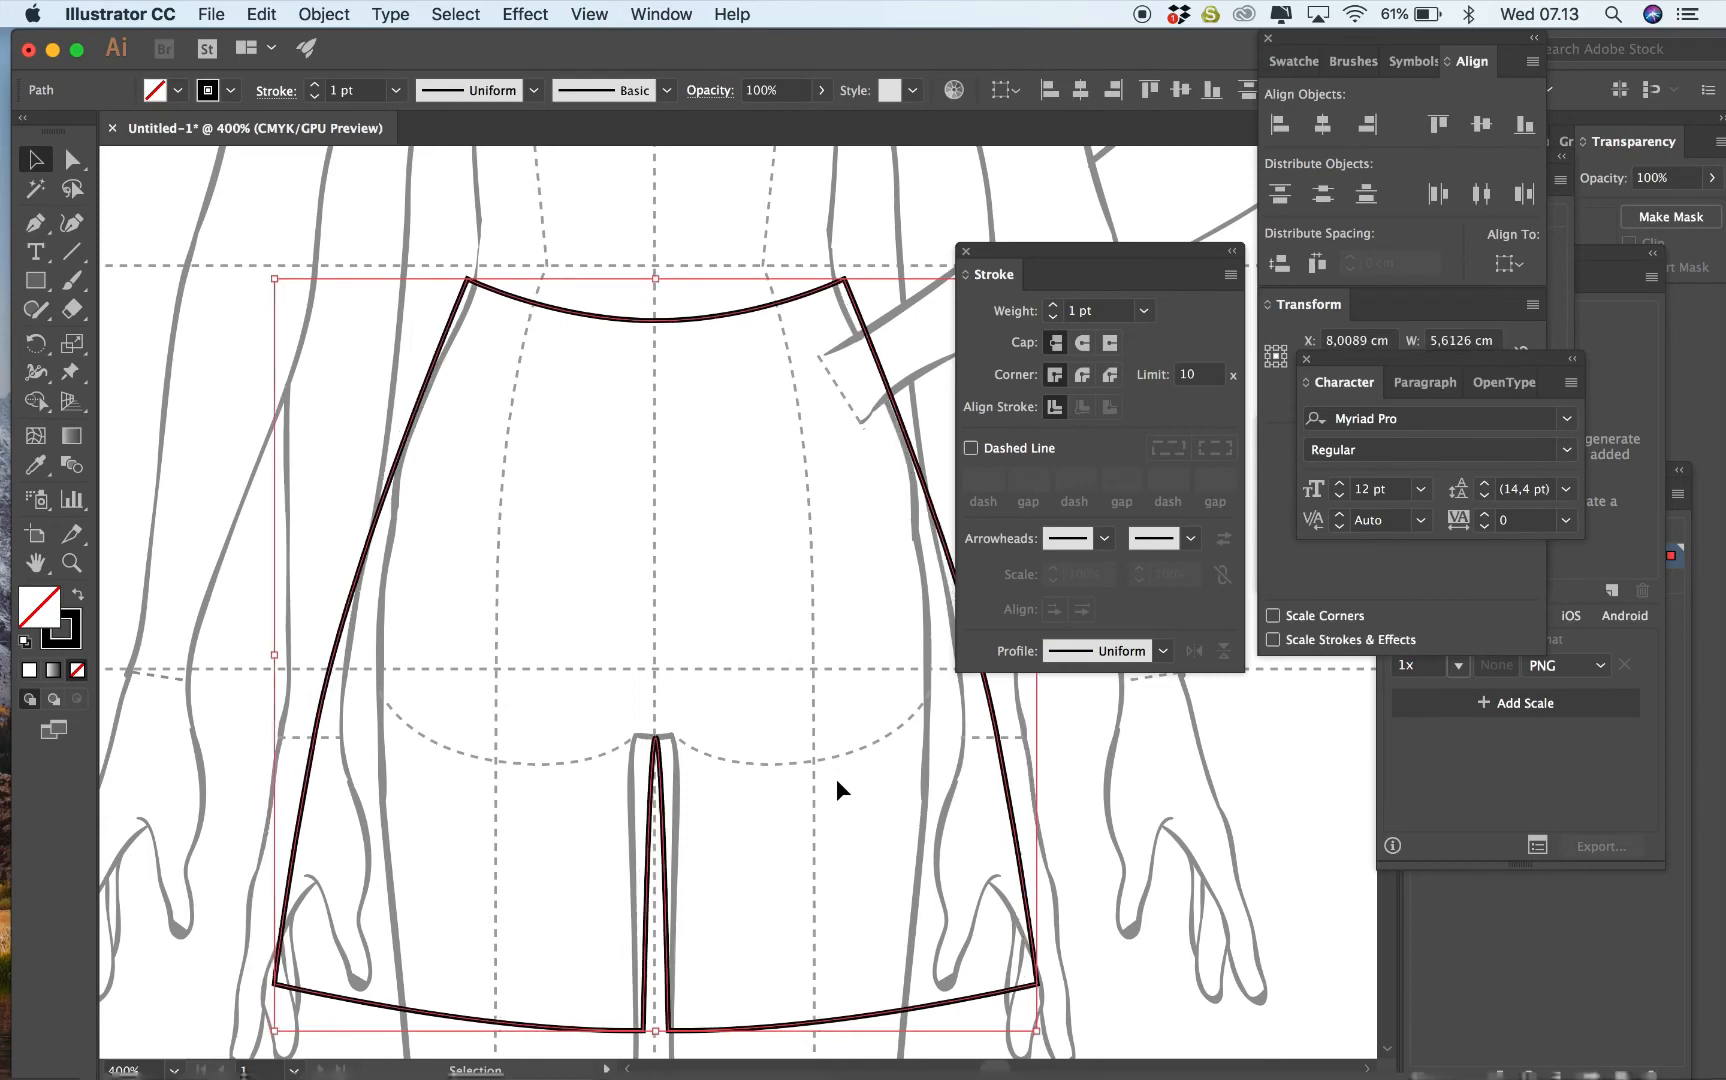
click(722, 203)
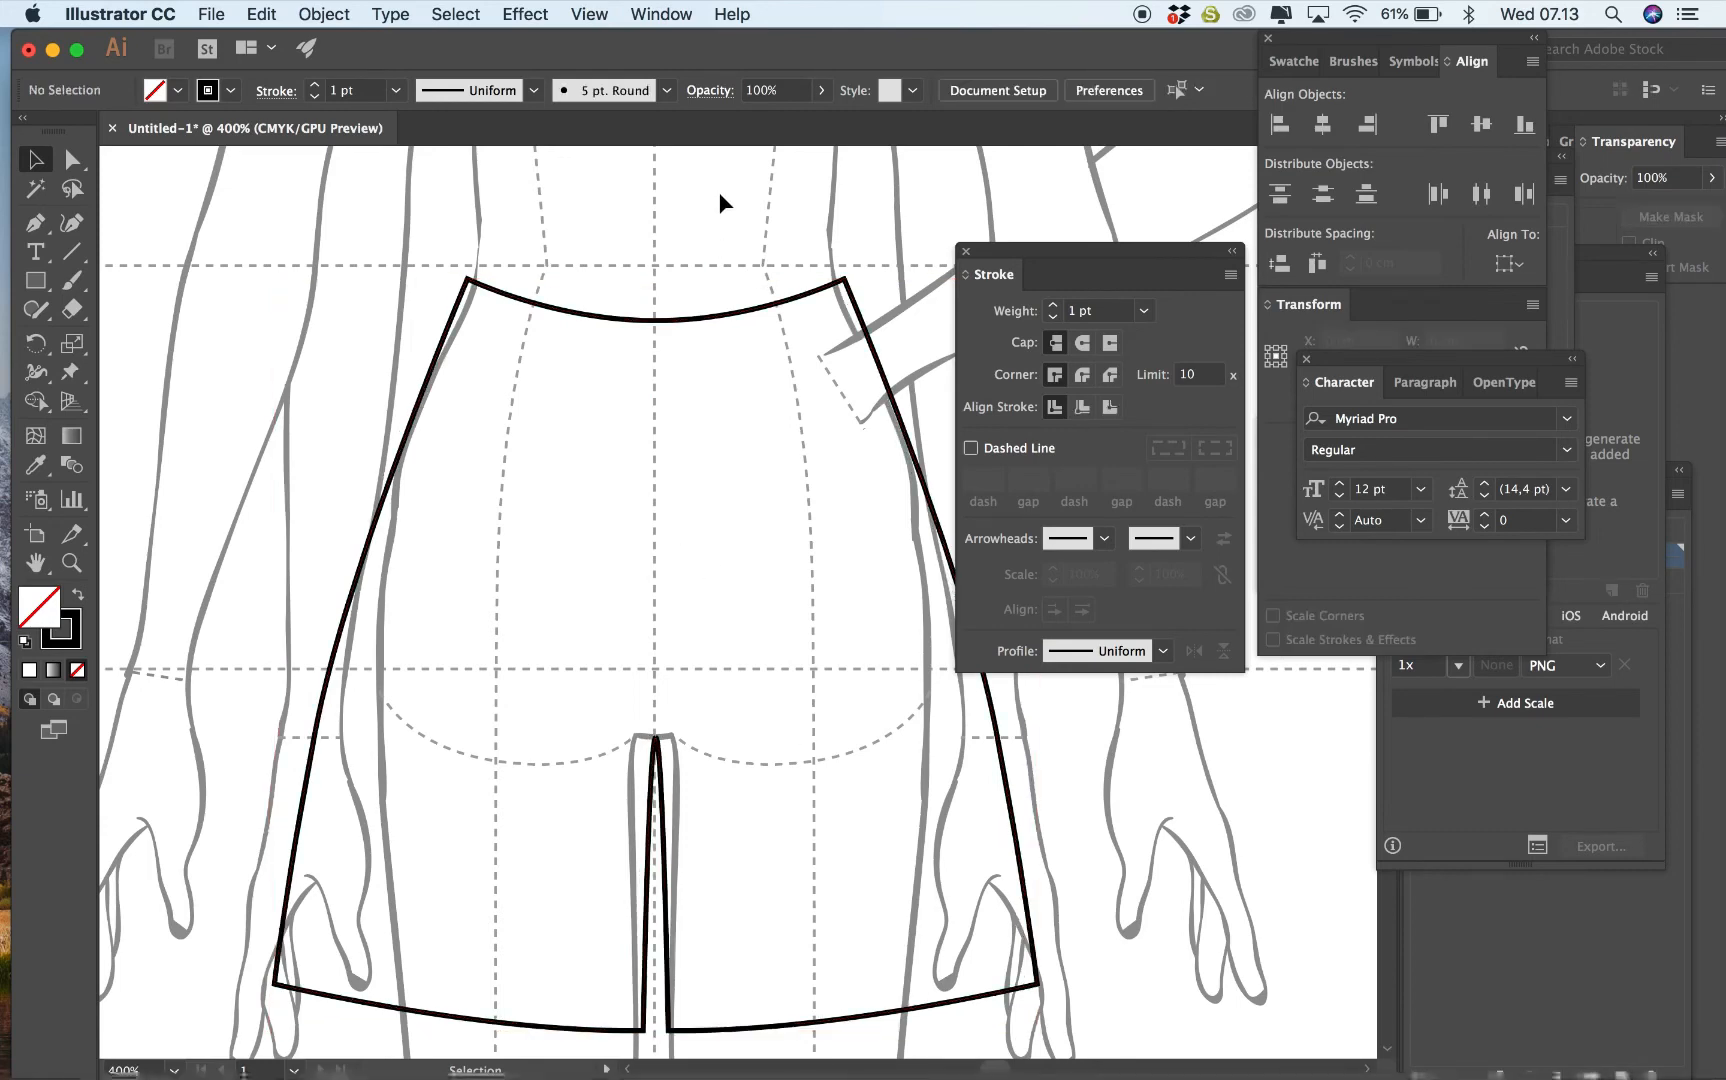
Draw a straight vertical center seam line from the middle of the waistline down to the crotch point.
scroll(665, 432, up, 3)
key(backslash)
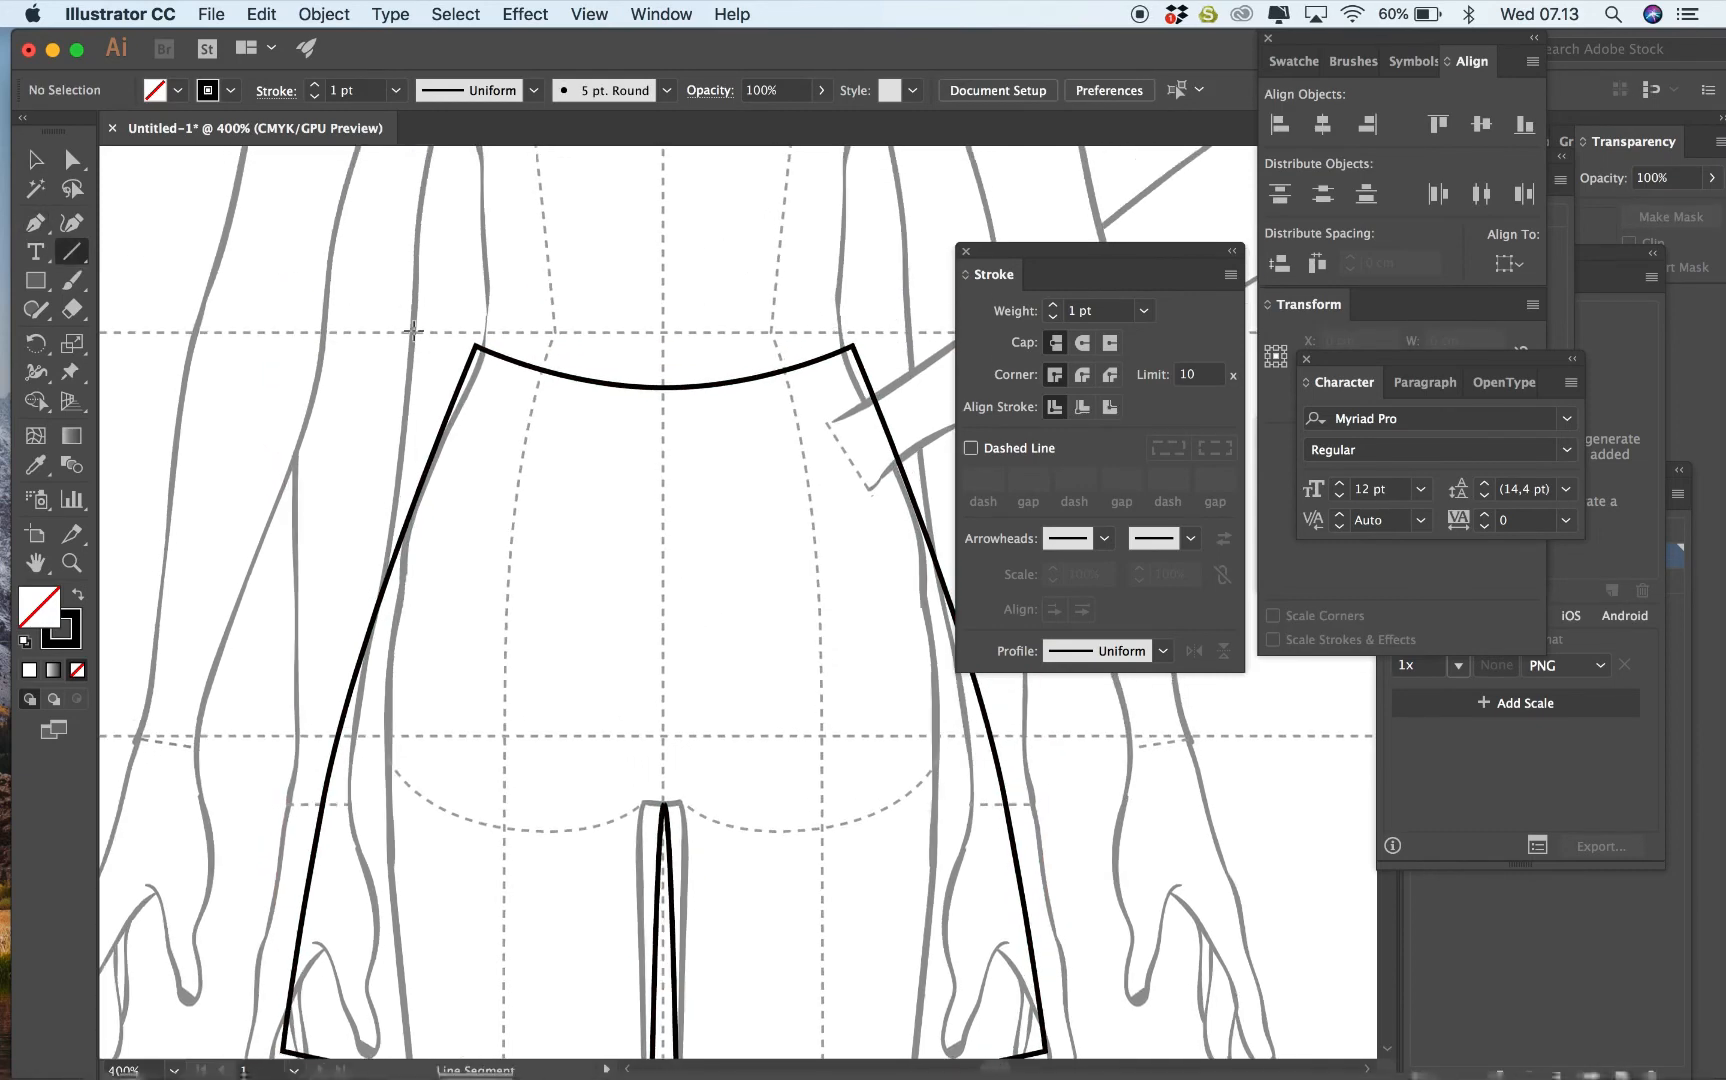
drag(665, 388, 665, 803)
click(37, 160)
click(388, 177)
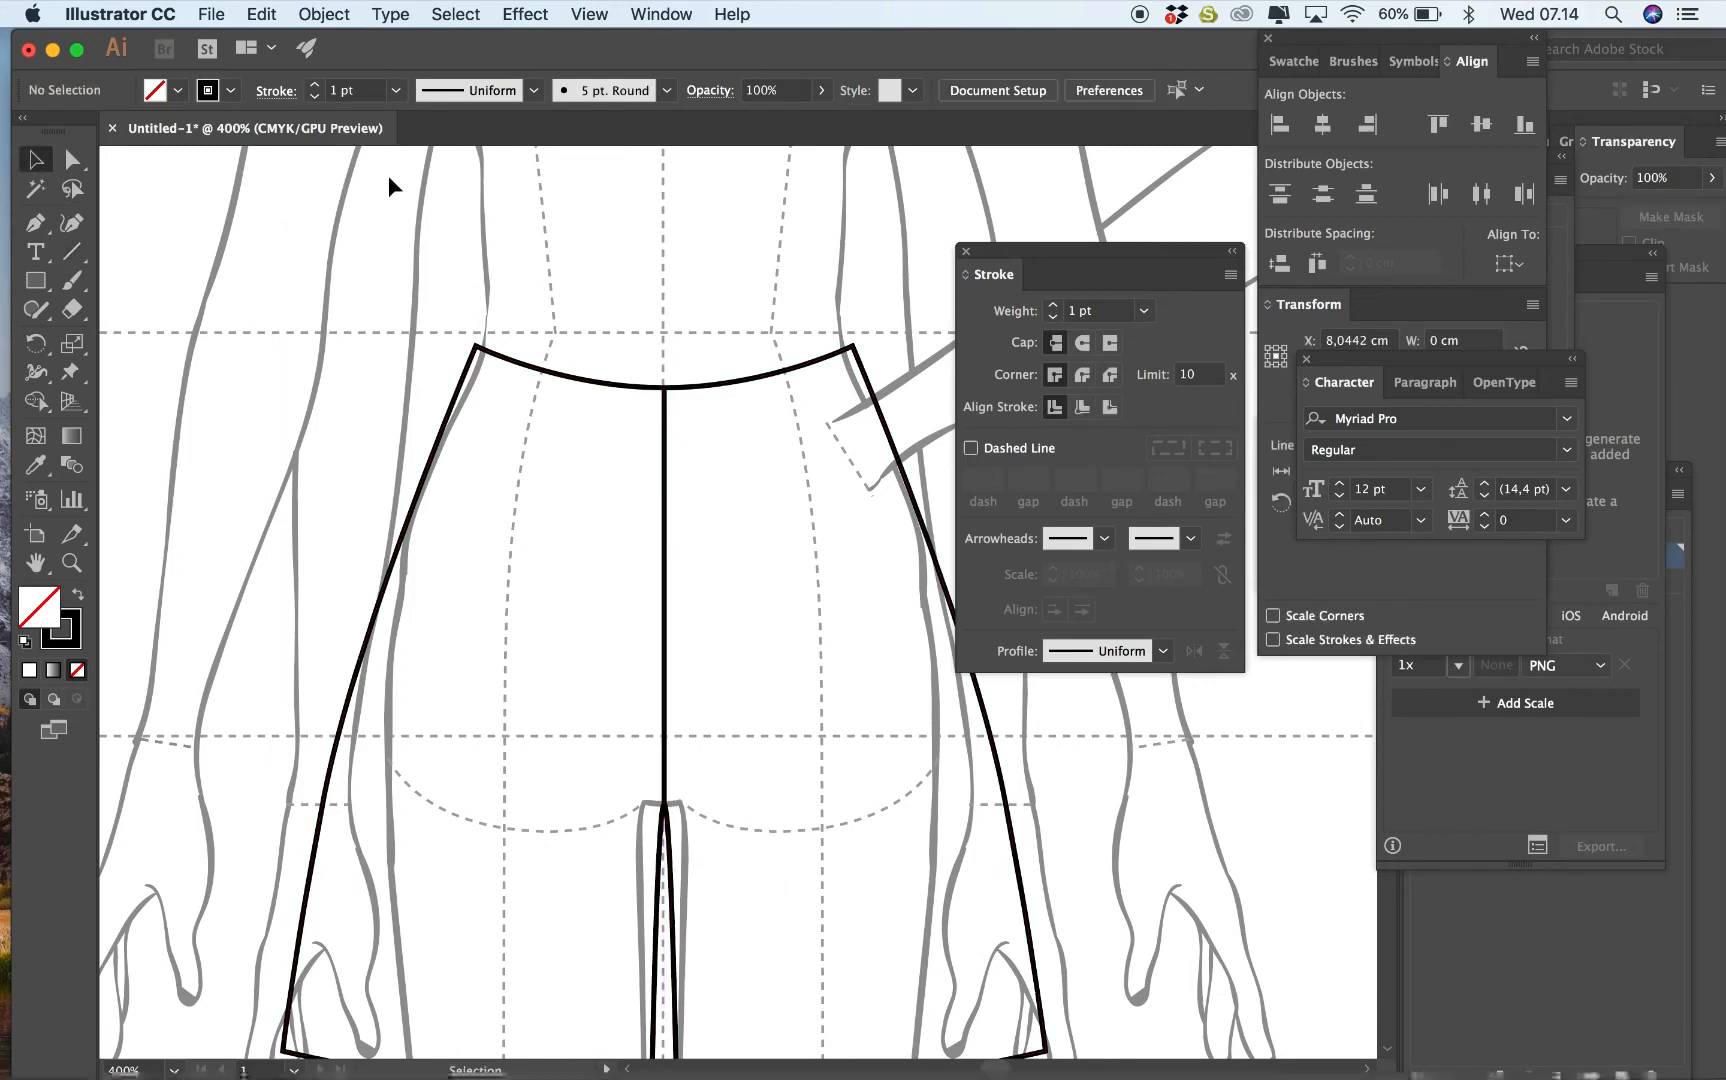
Draw a shallow curved back waistline with the Pen tool between the two side waist corners.
click(35, 222)
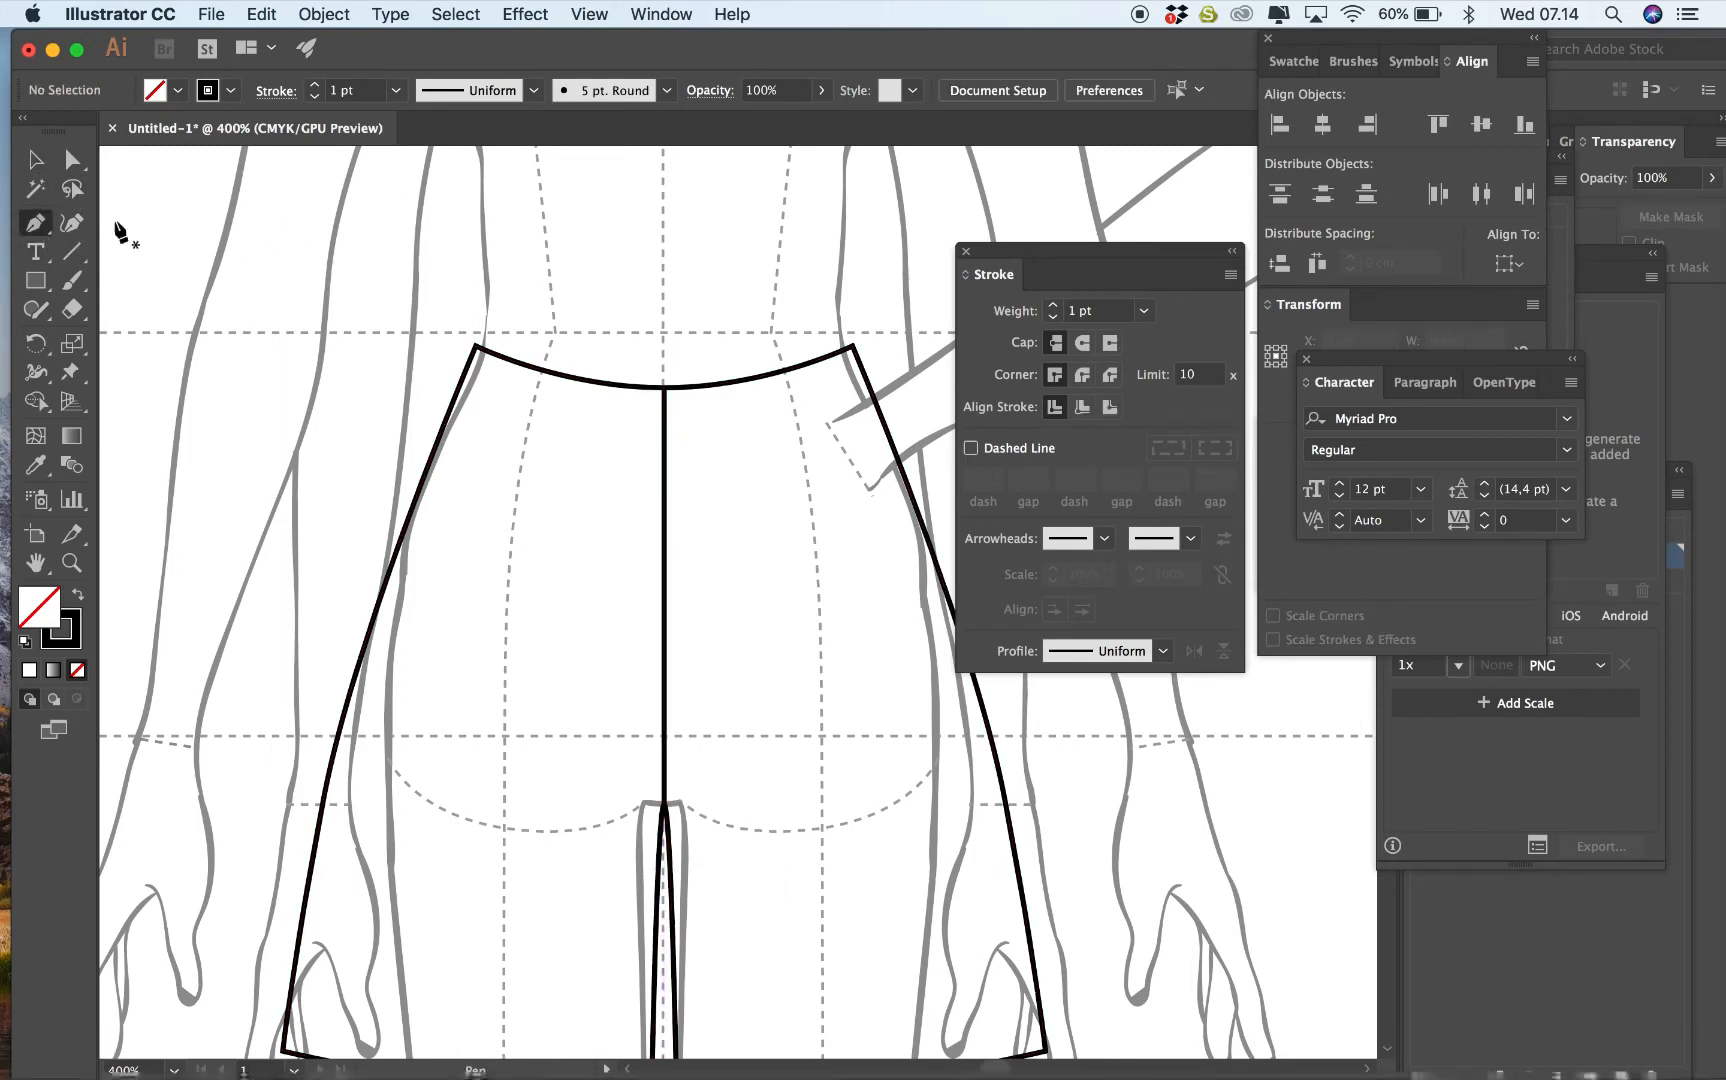
click(476, 347)
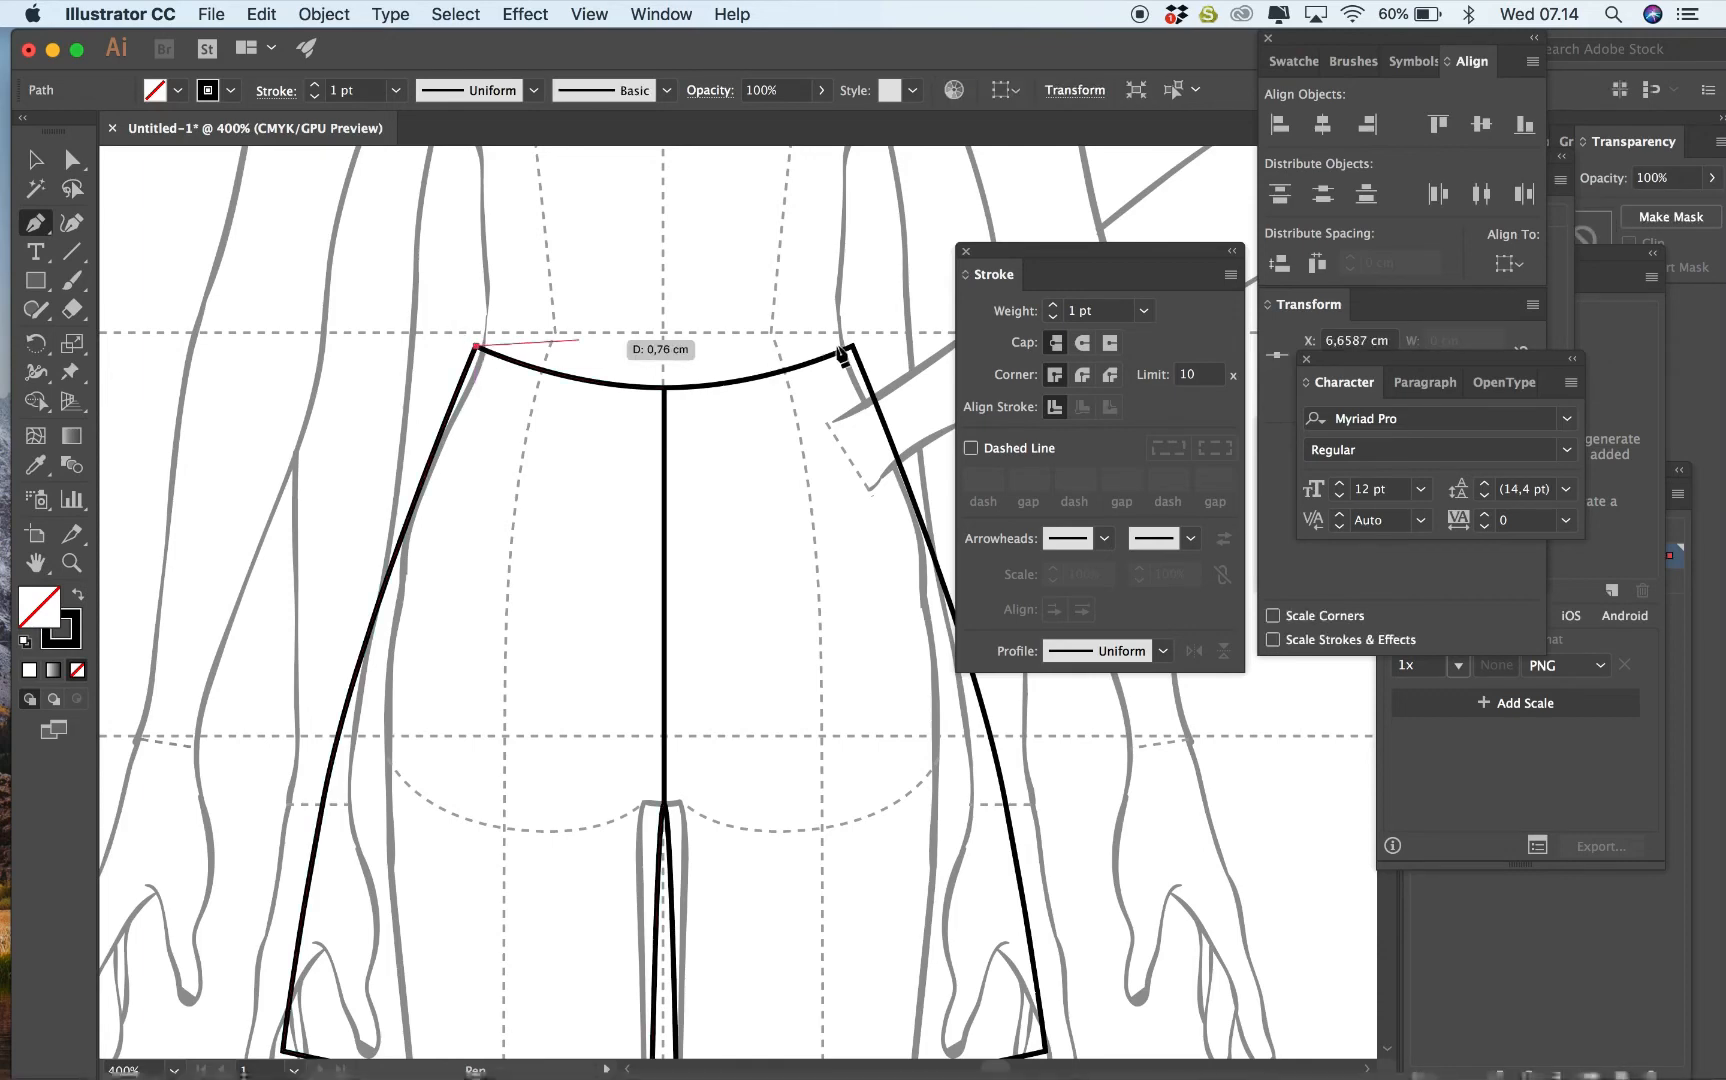
mouse_move(857, 350)
mouse_down()
mouse_move(1040, 318)
mouse_move(1085, 343)
mouse_move(1107, 321)
mouse_up()
click(36, 160)
click(302, 713)
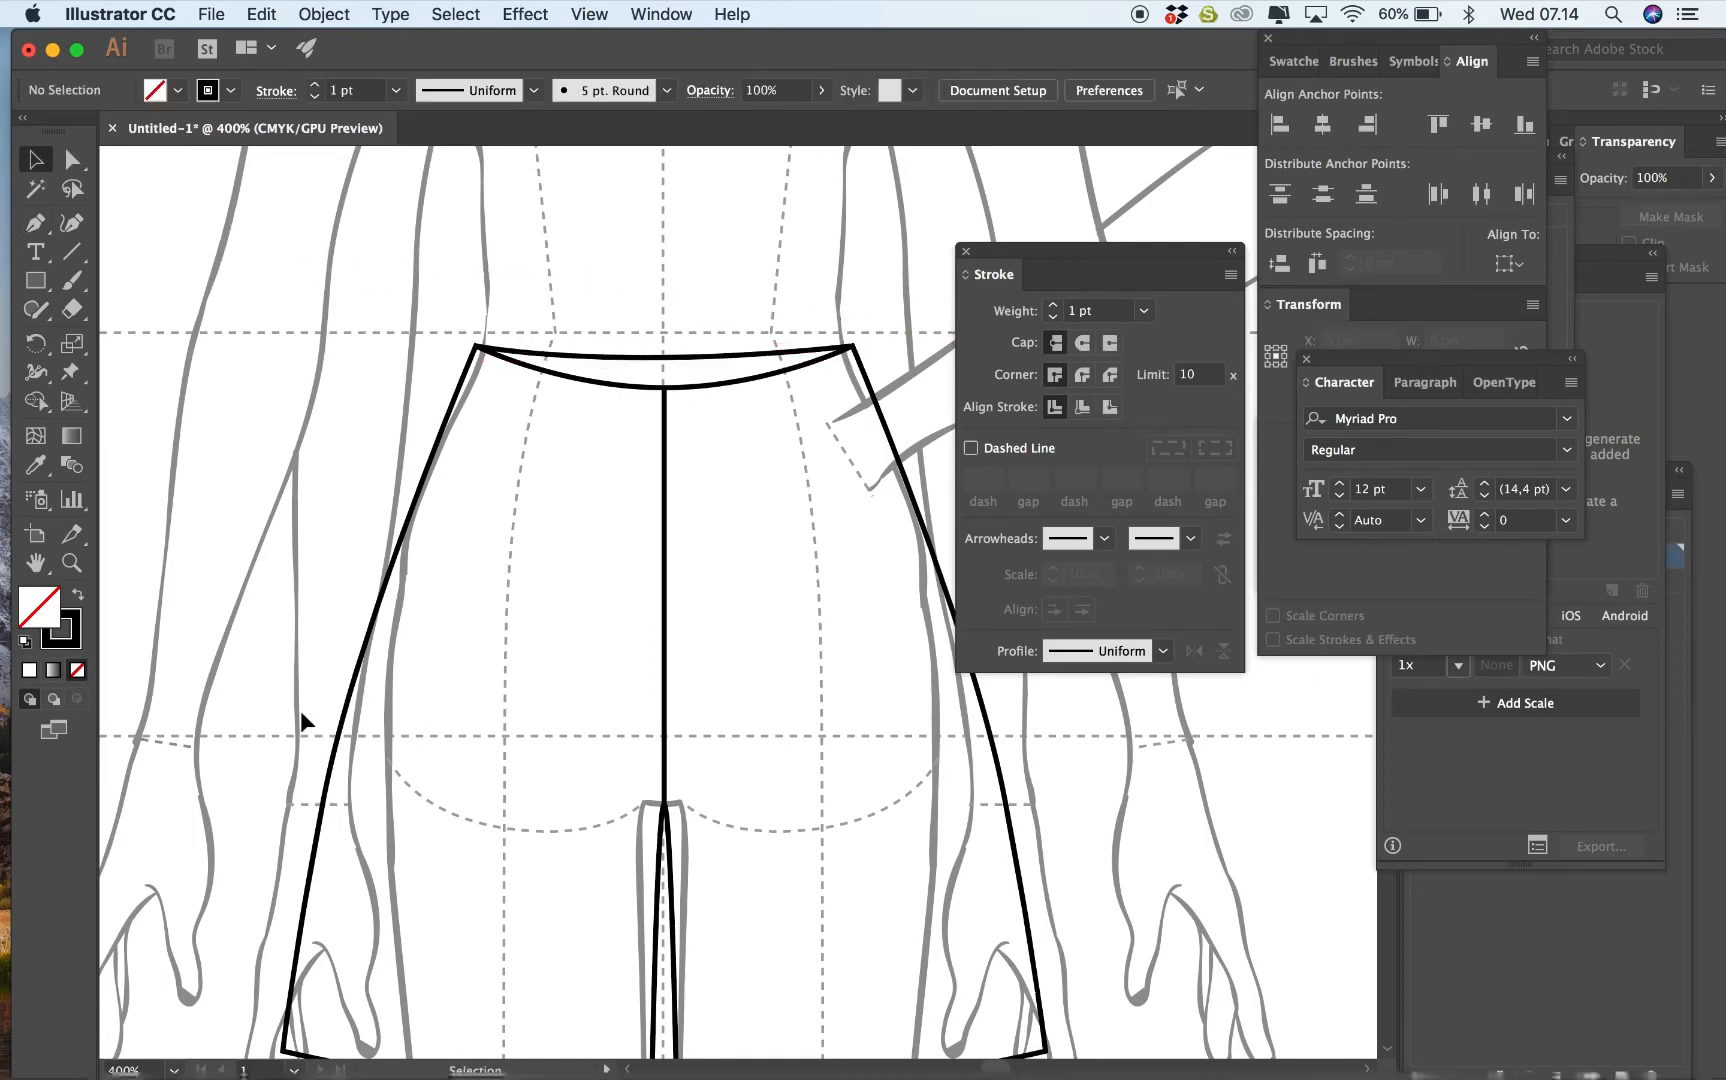
Draw a 0.75 pt slanted pocket line about 0.75 cm wide from the waistline to the side seam on the original shorts half.
scroll(302, 713, down, 2)
click(71, 251)
click(396, 90)
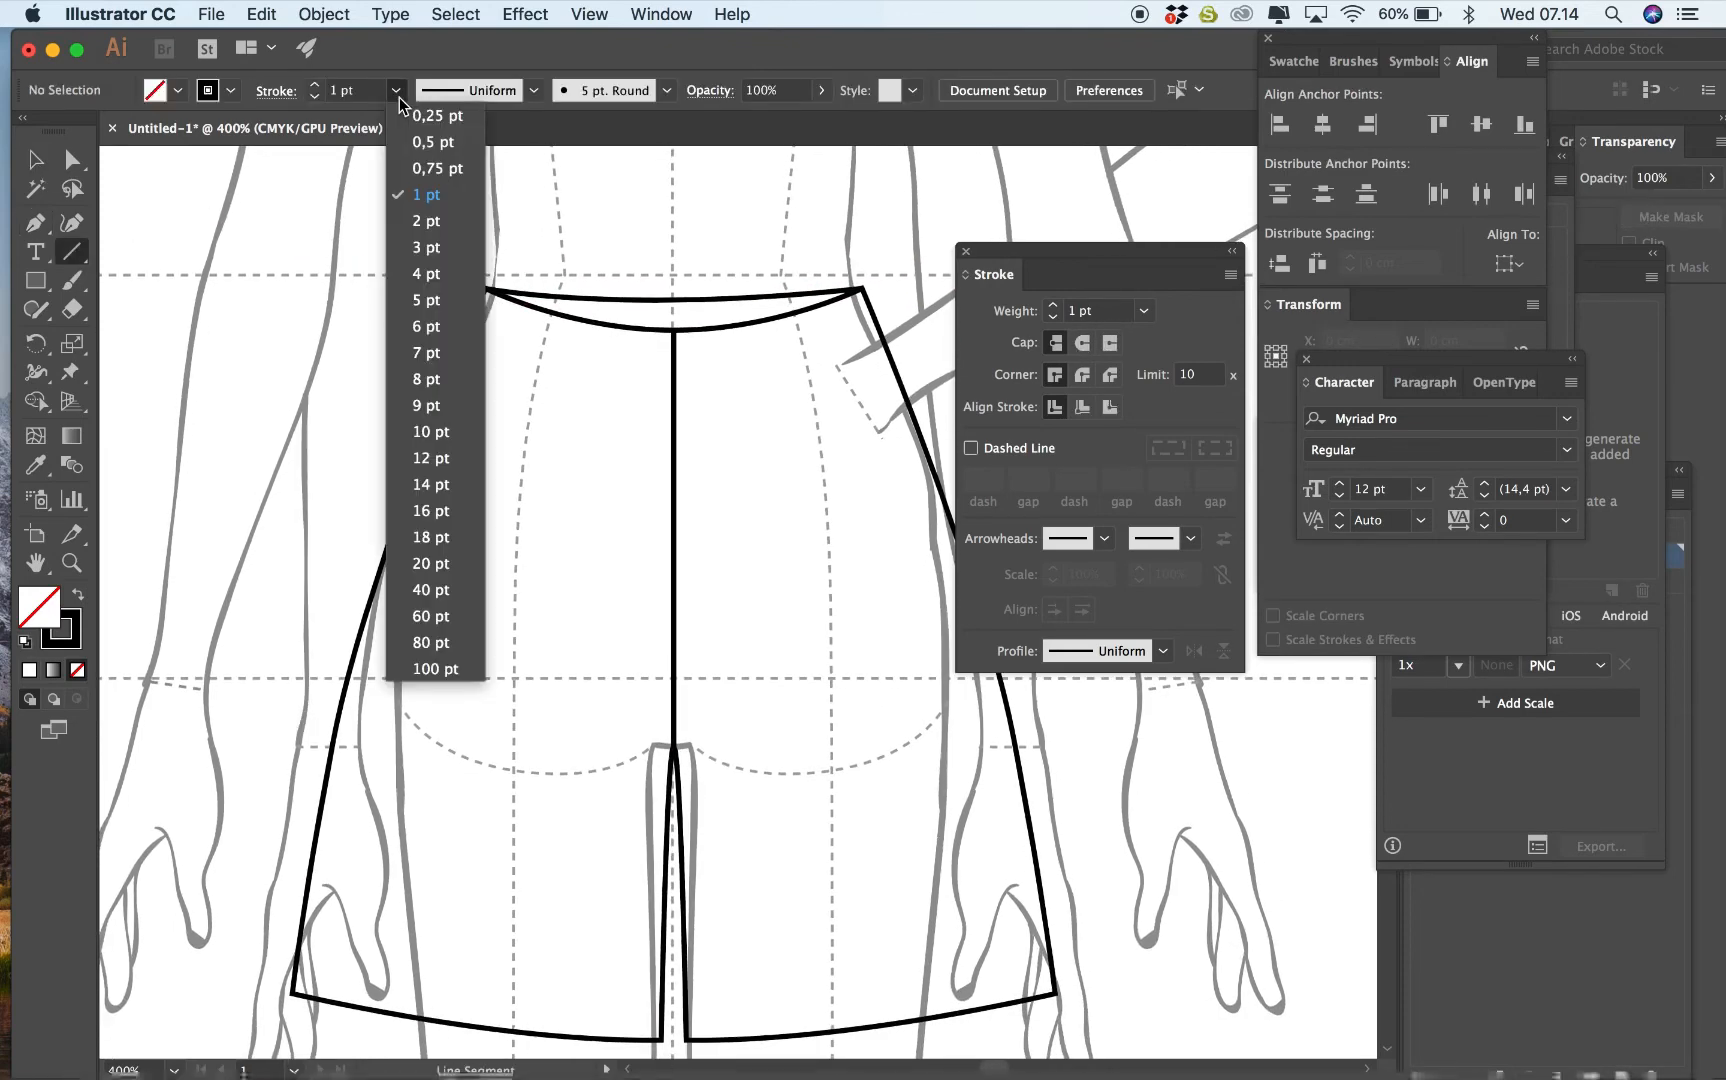
click(420, 169)
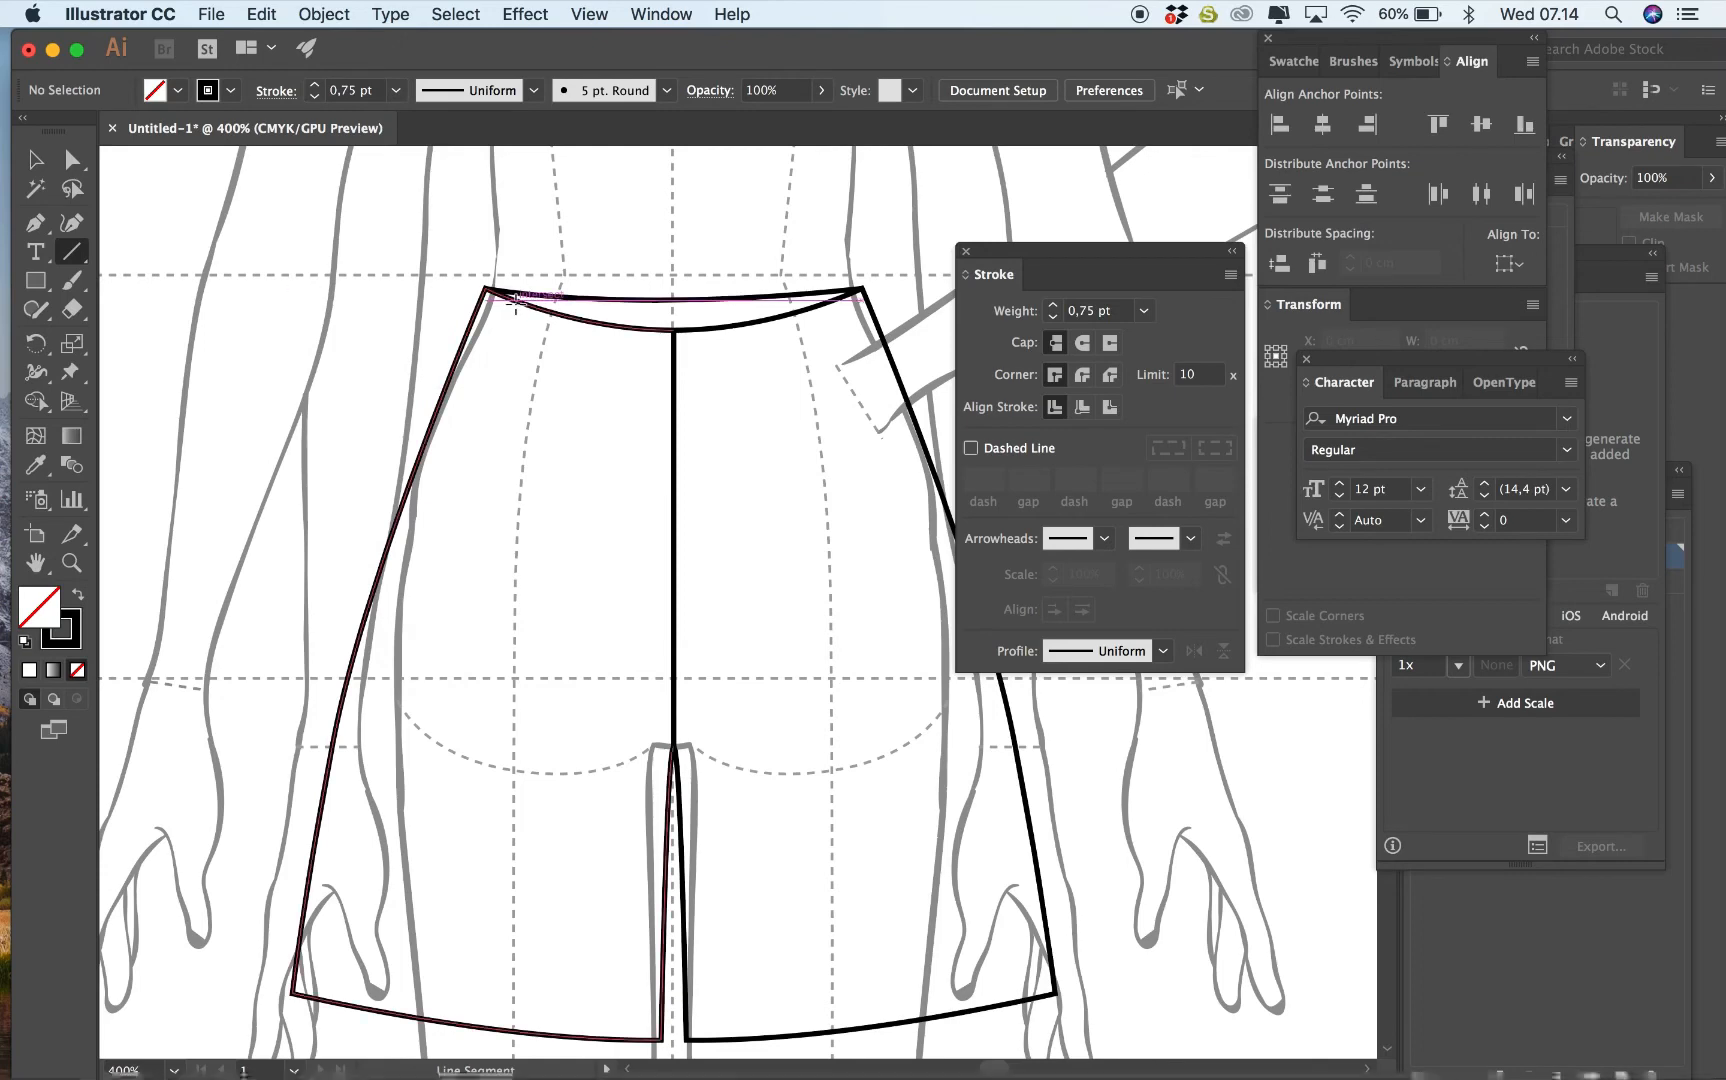
drag(515, 300, 410, 475)
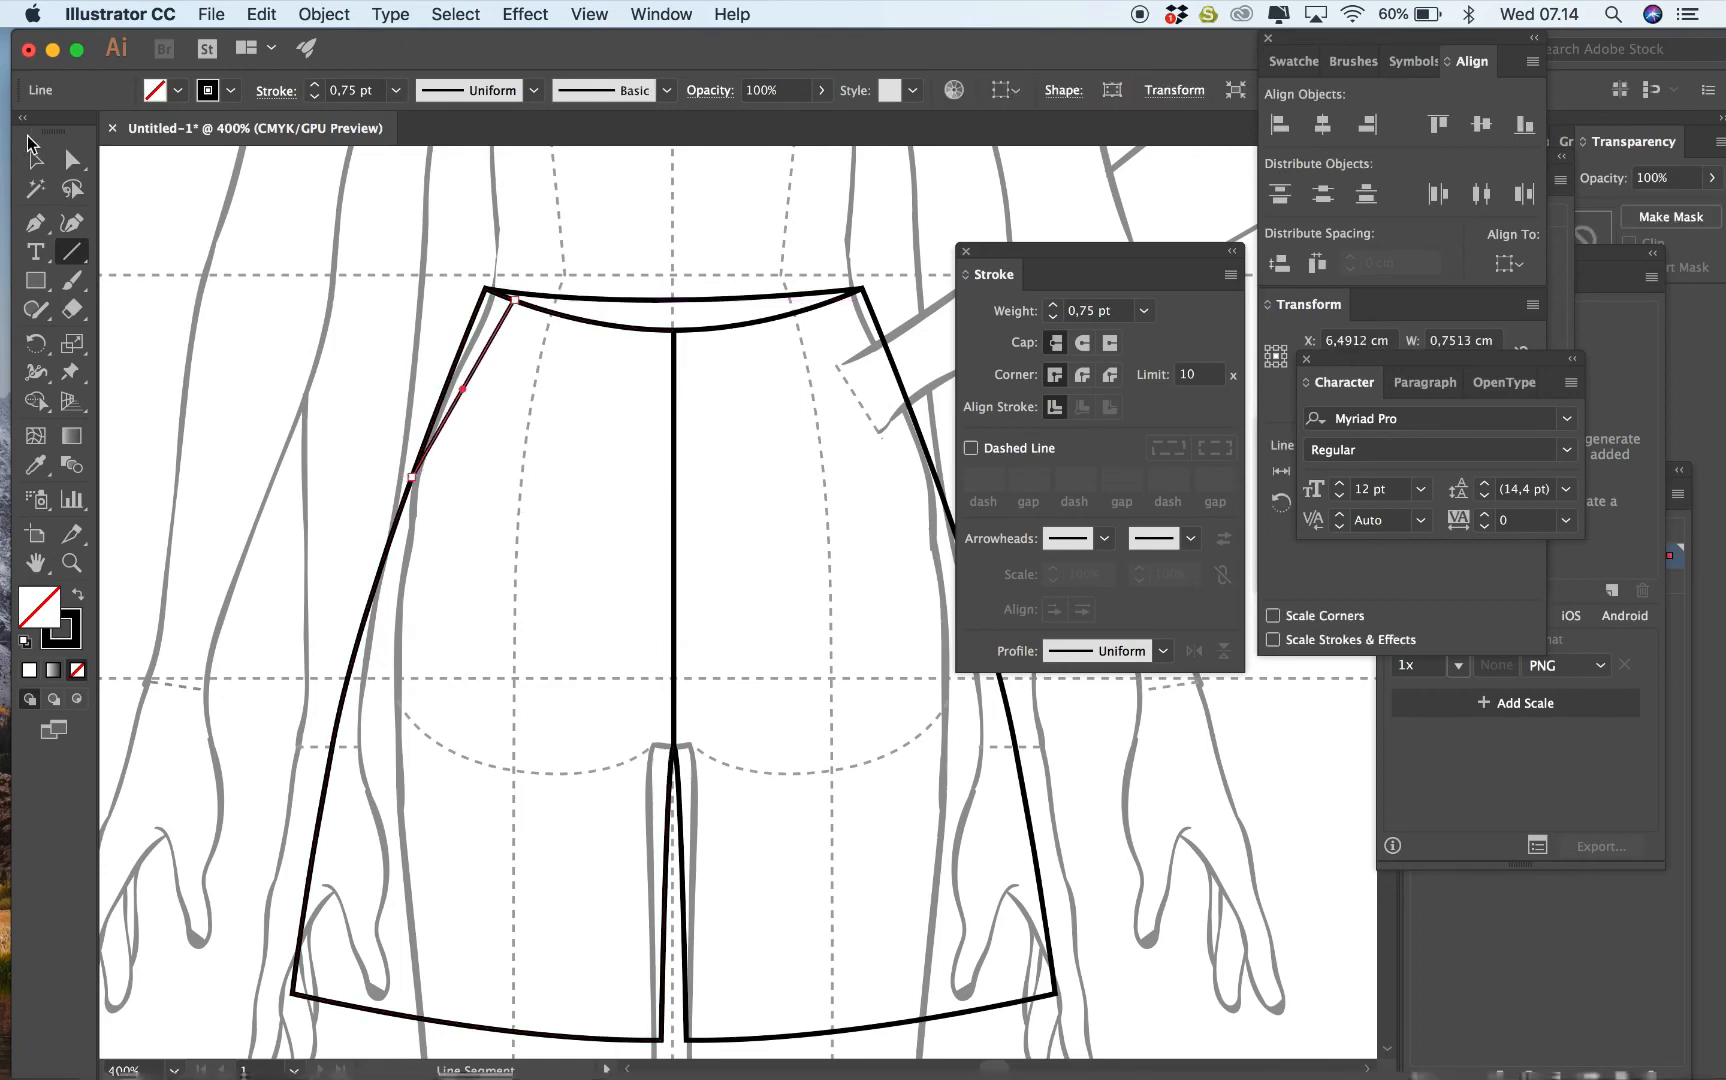
click(36, 160)
click(168, 241)
Paste a copy of the pocket line in front, reflect it vertically, and place it on the opposite half of the shorts.
click(484, 346)
key(super)
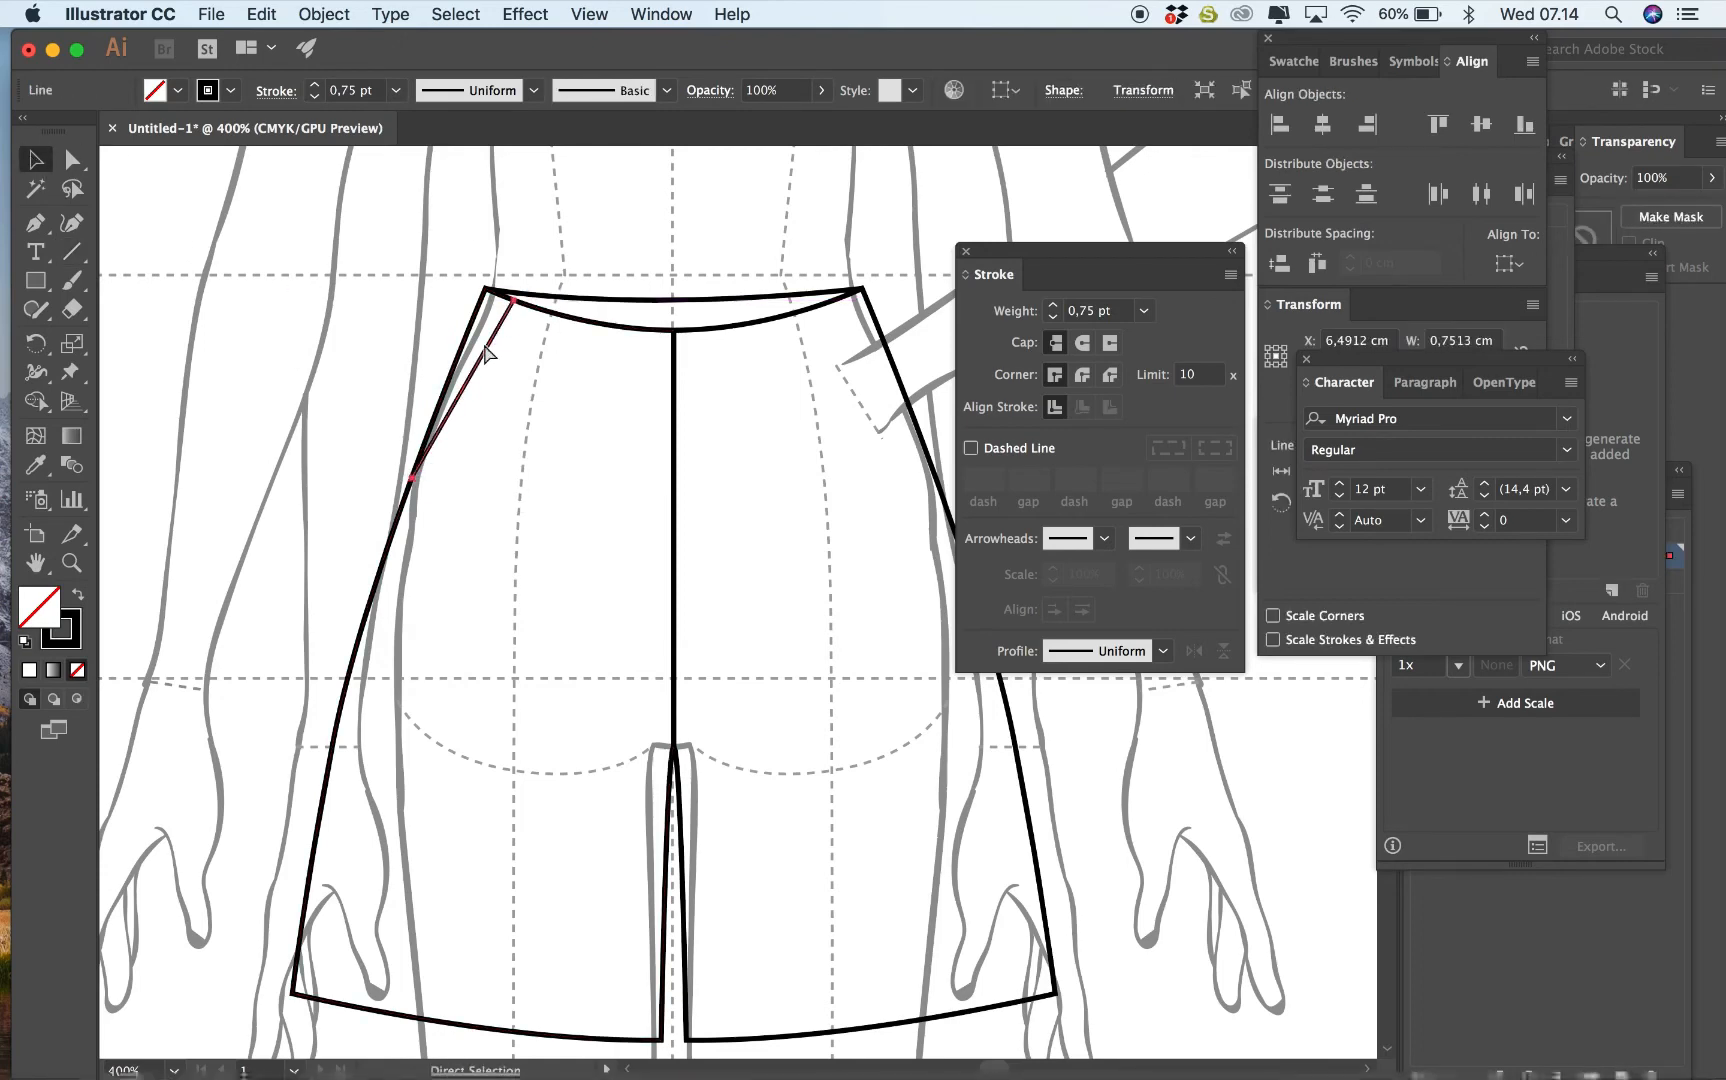
right_click(484, 346)
mouse_move(638, 690)
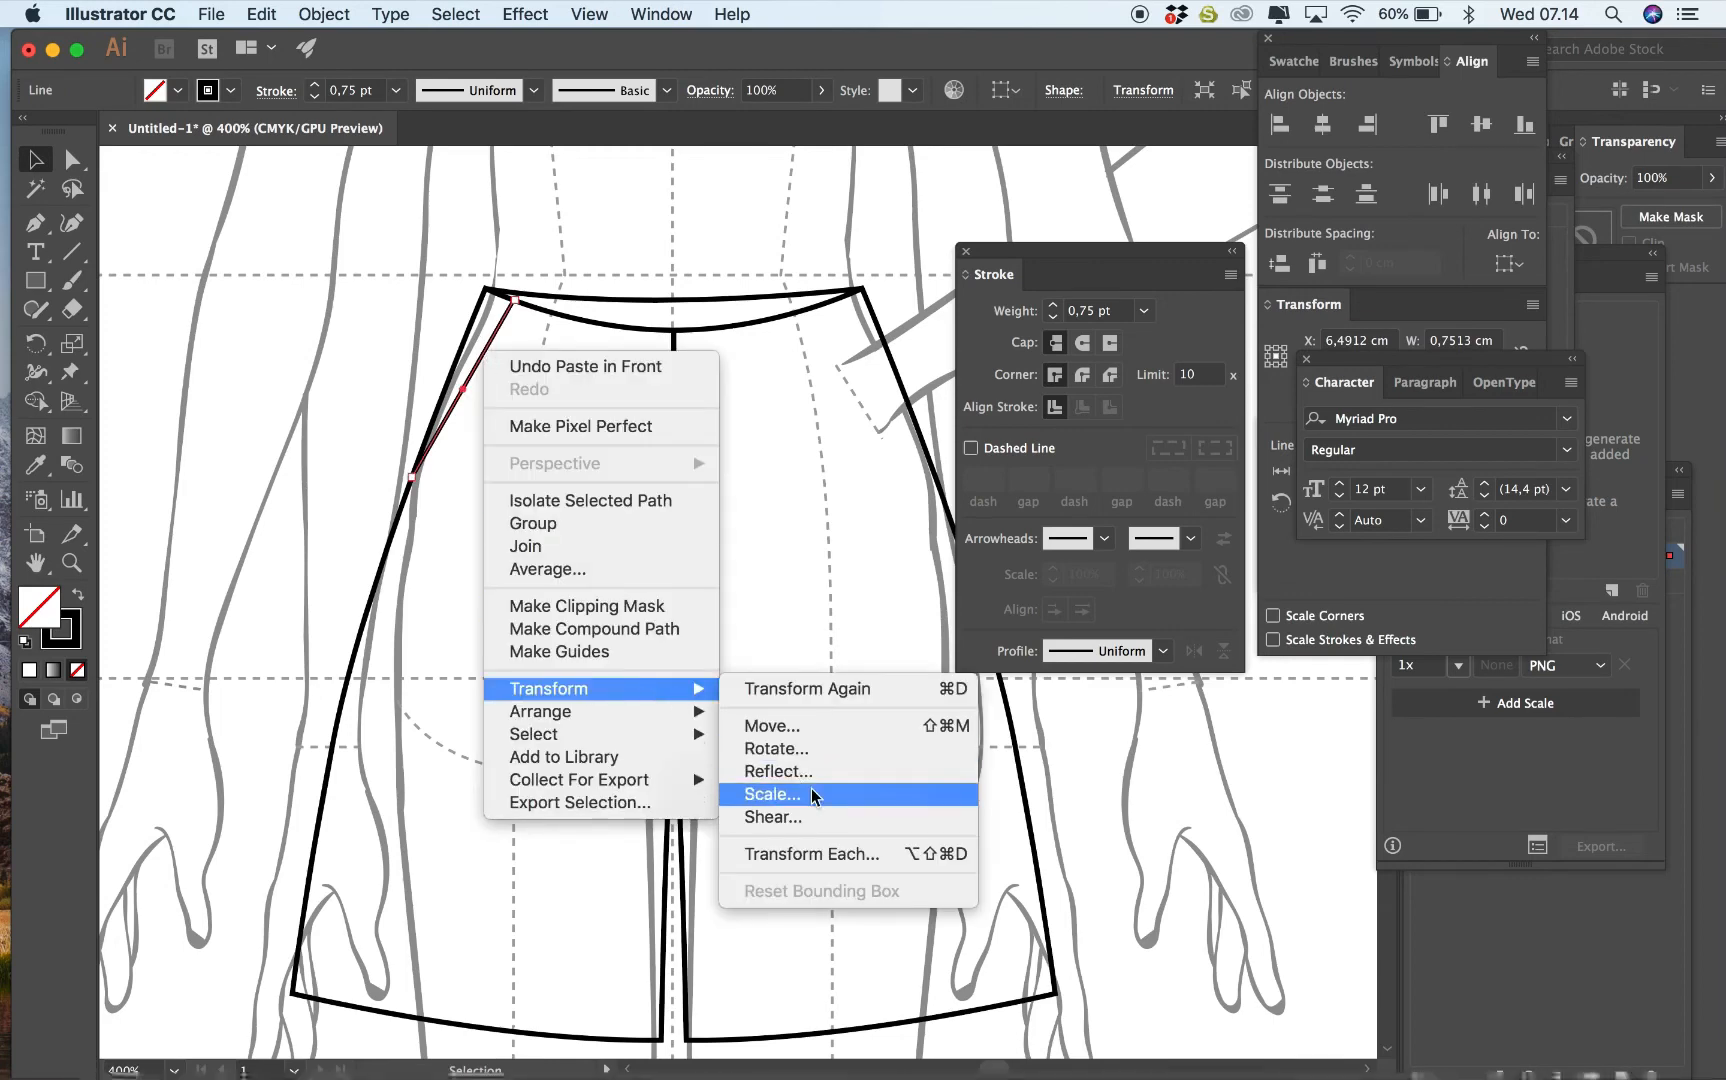
click(807, 771)
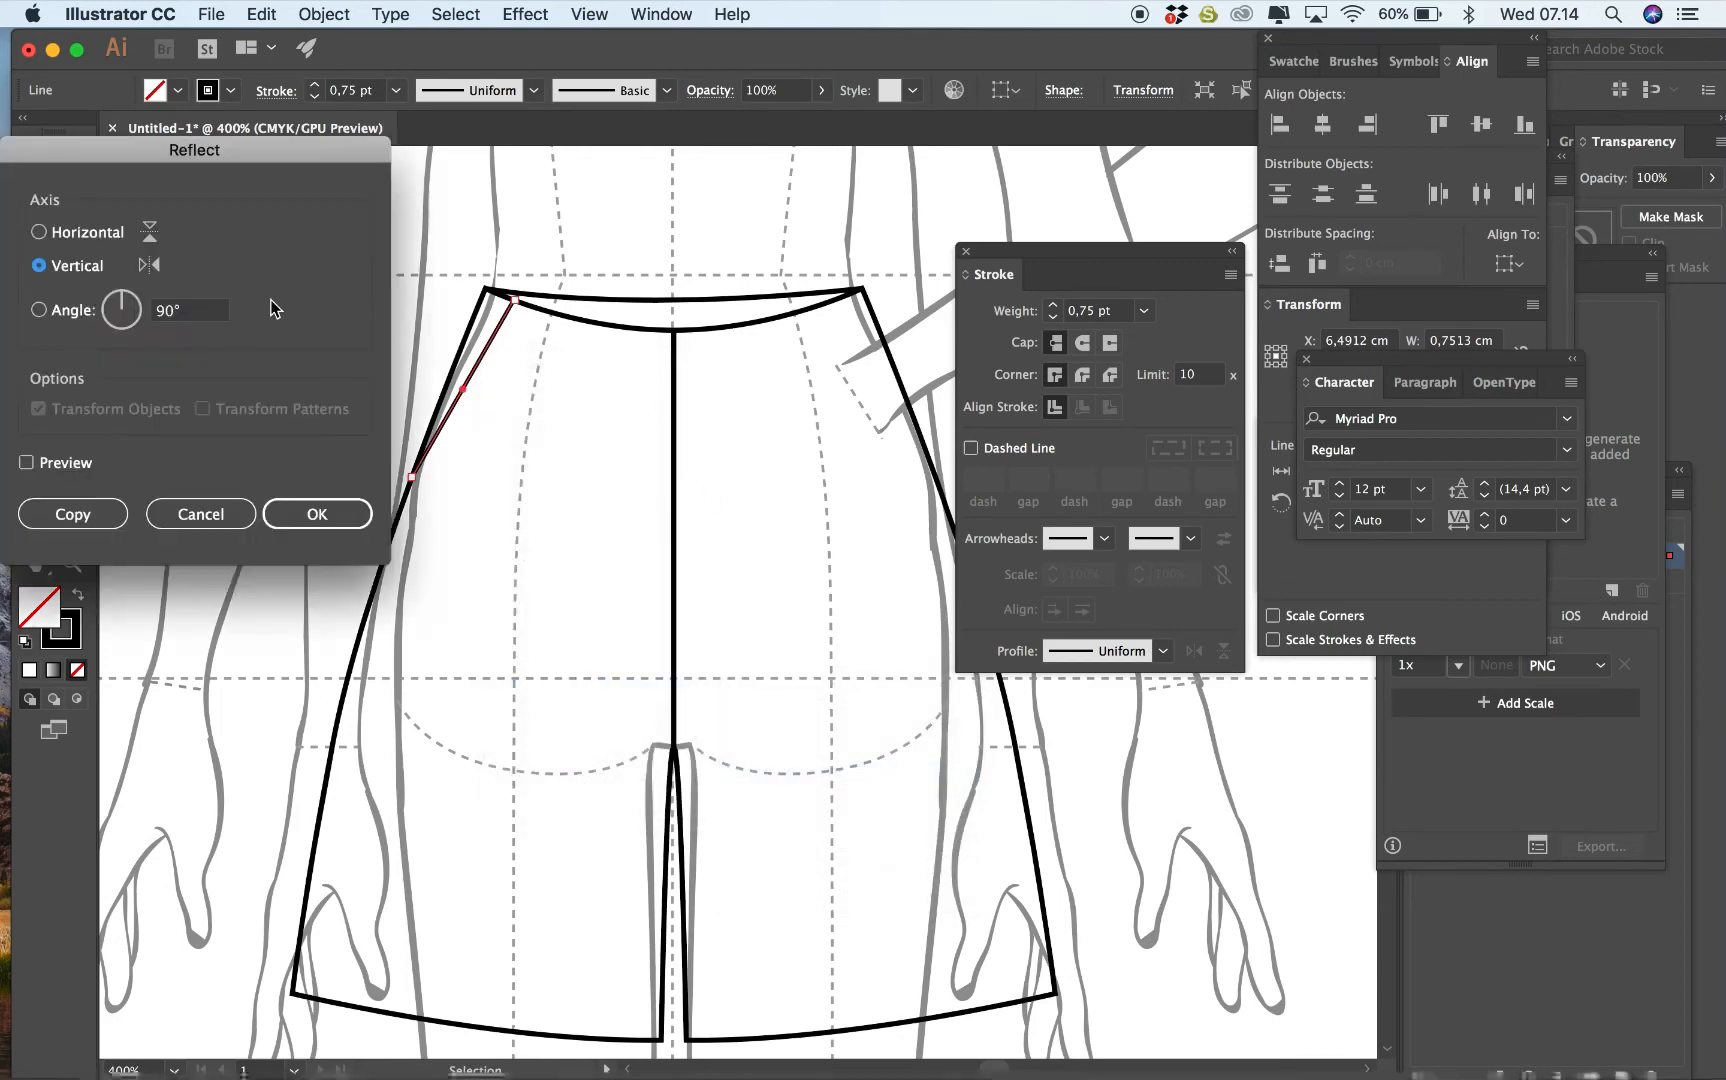
click(313, 514)
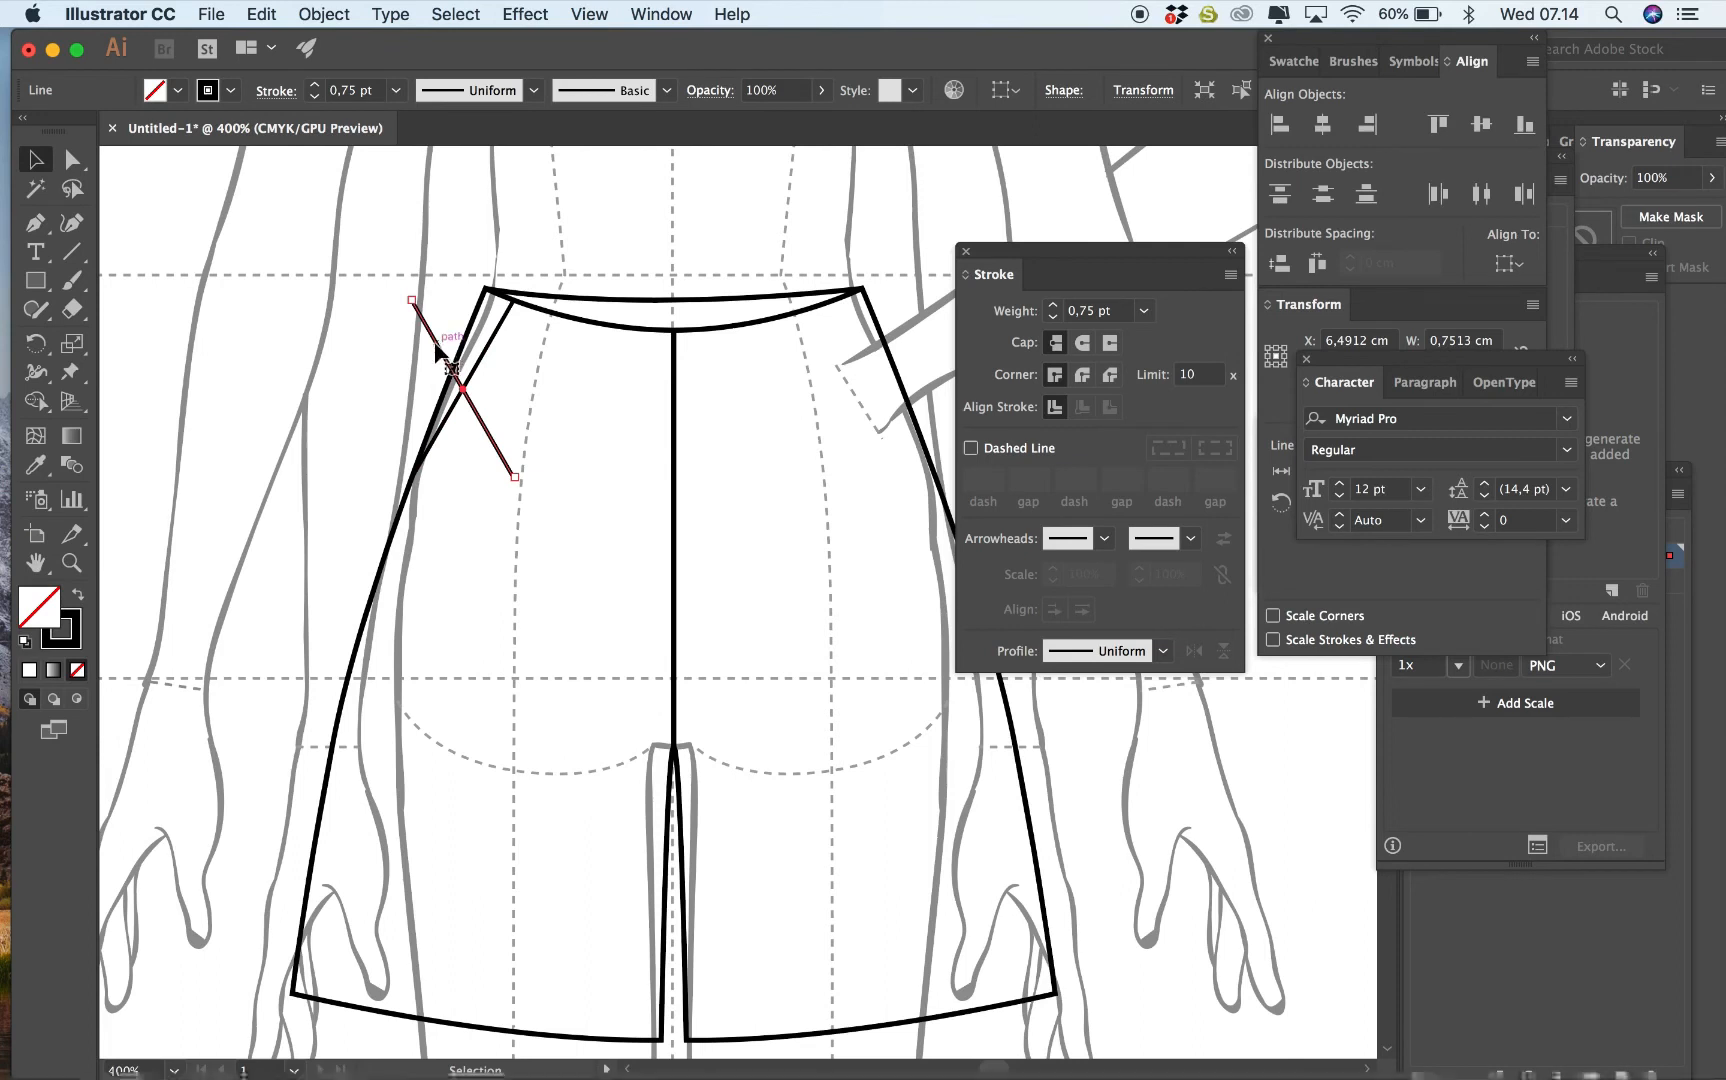
drag(437, 345, 864, 441)
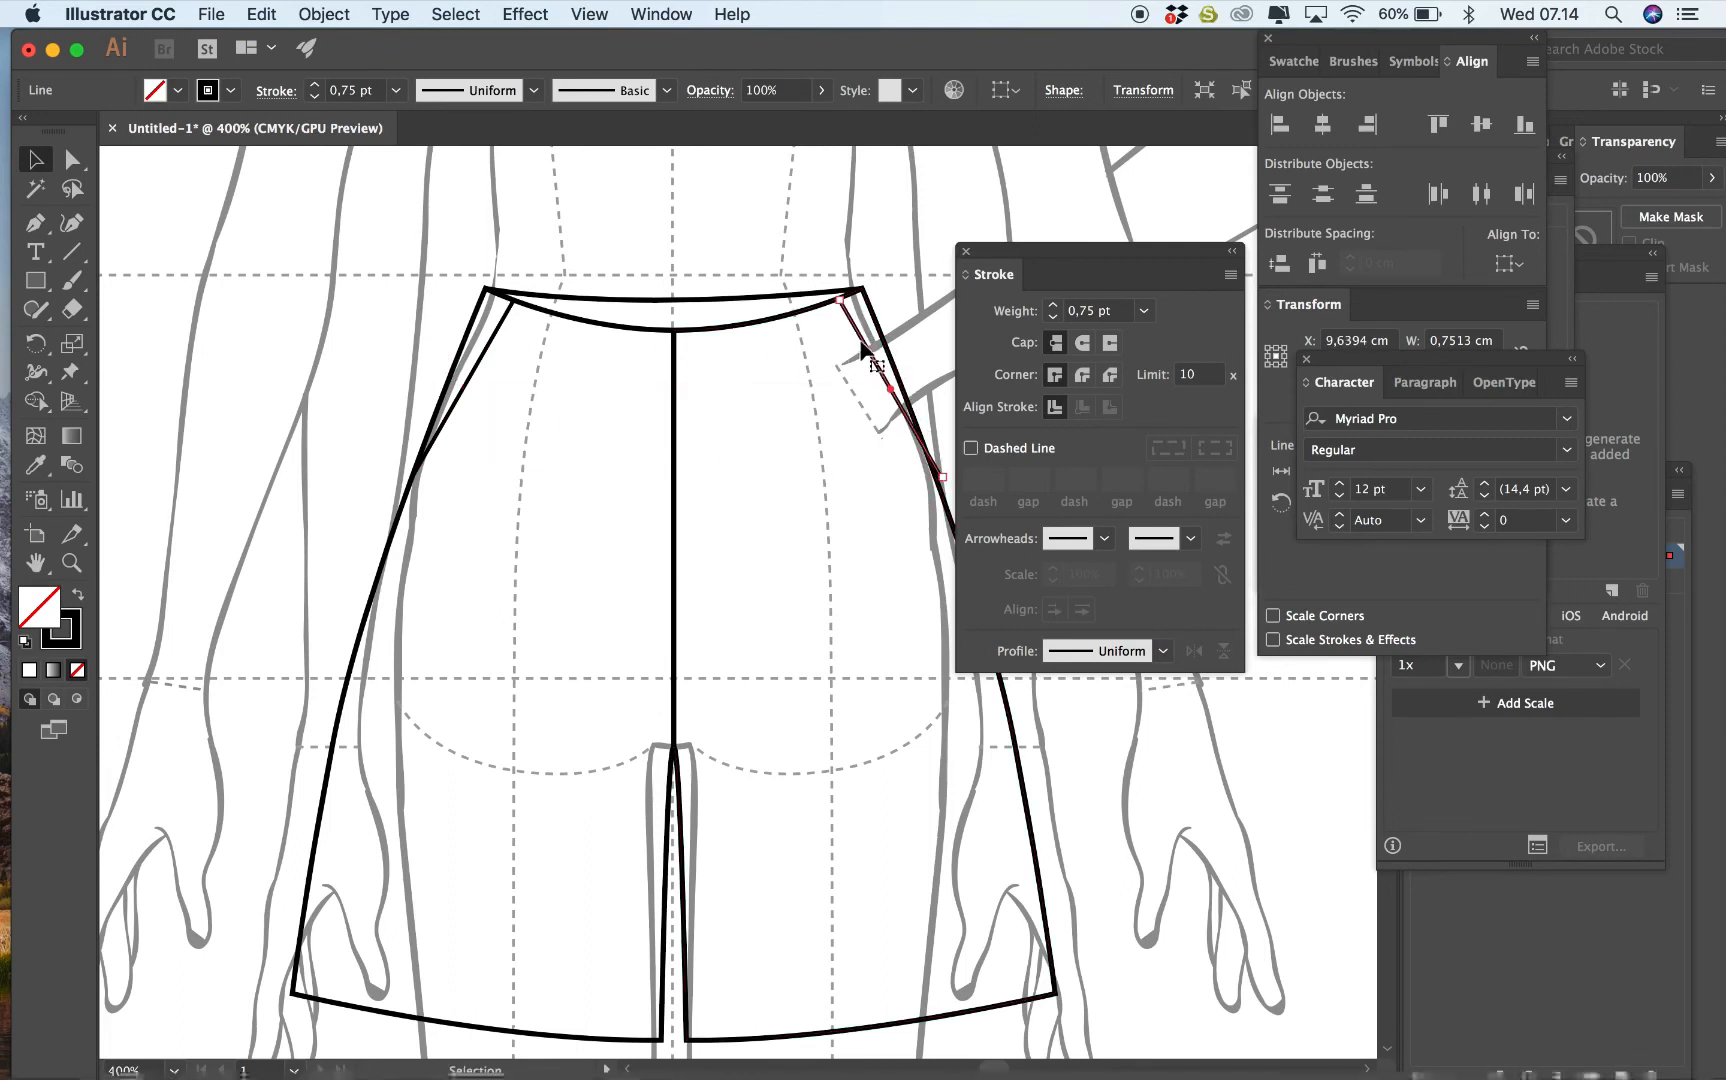
drag(855, 340, 853, 342)
click(951, 237)
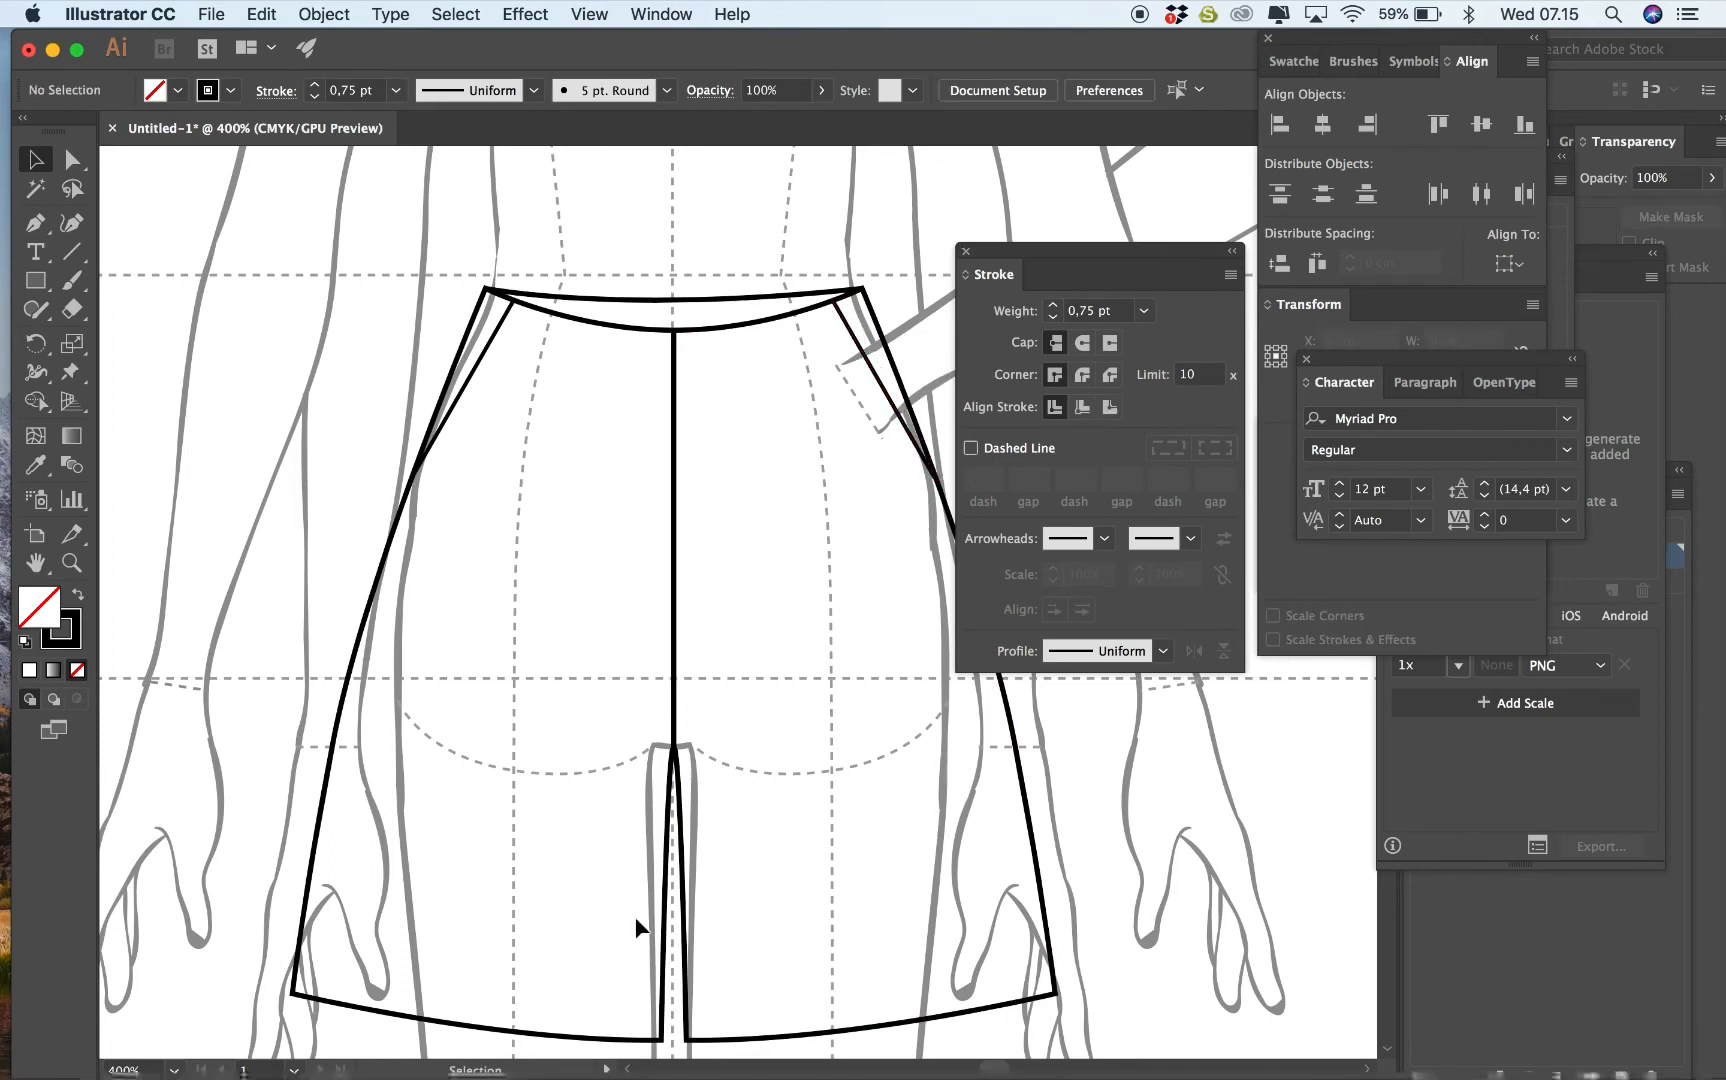
Duplicate the original pocket line slightly inward and style it as 0.5 pt dashed stitching with a 2 pt dash and 1 pt gap.
click(467, 387)
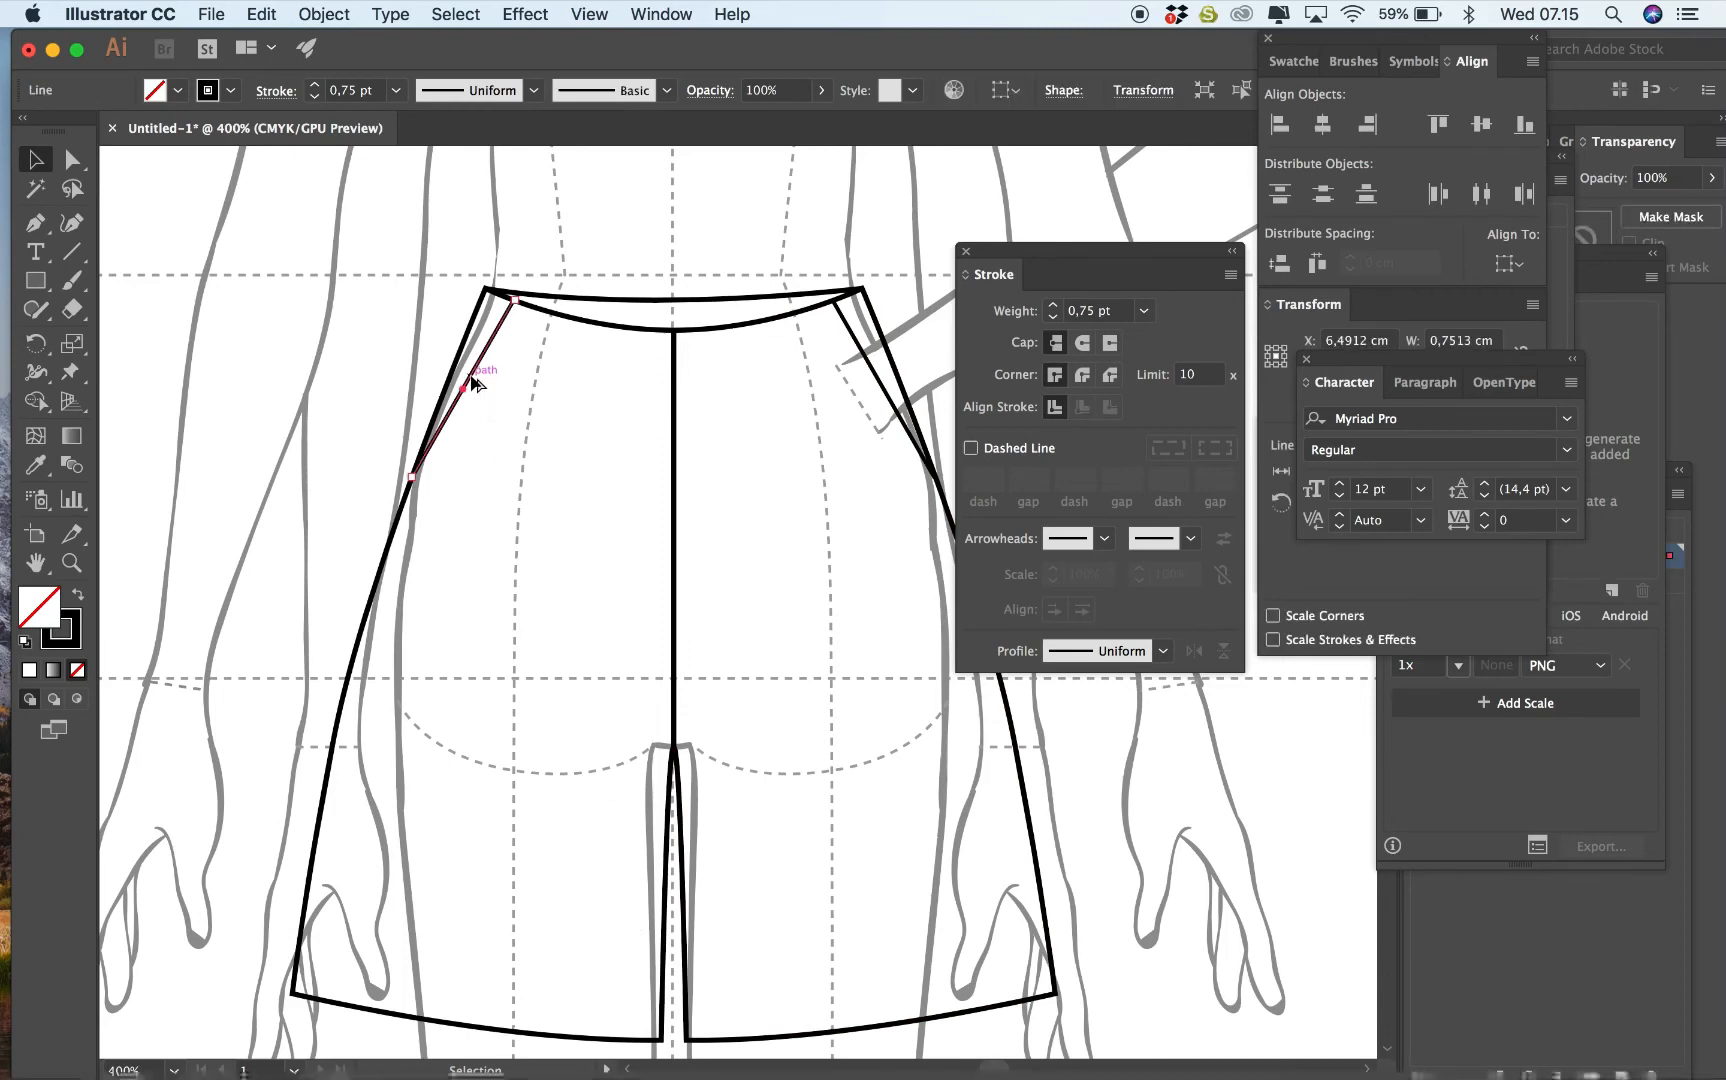
mouse_move(473, 383)
mouse_down()
mouse_move(489, 401)
mouse_move(474, 390)
mouse_up()
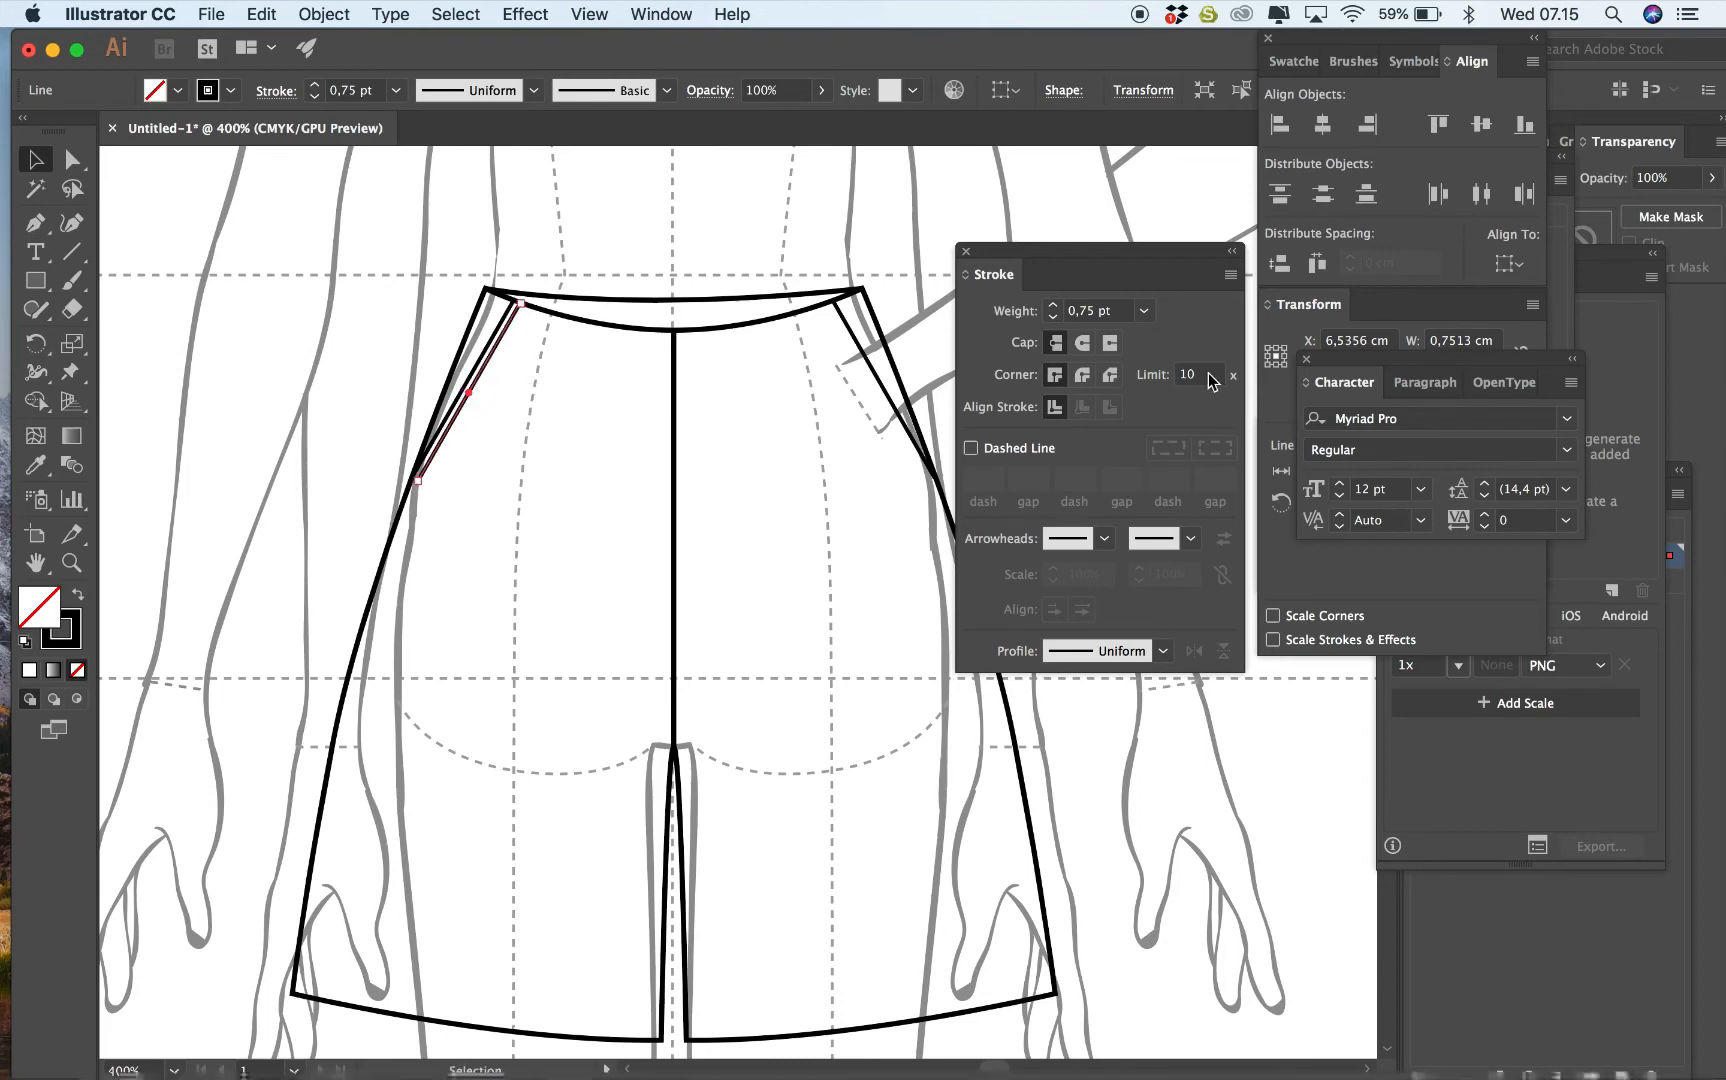
click(1143, 311)
click(1170, 362)
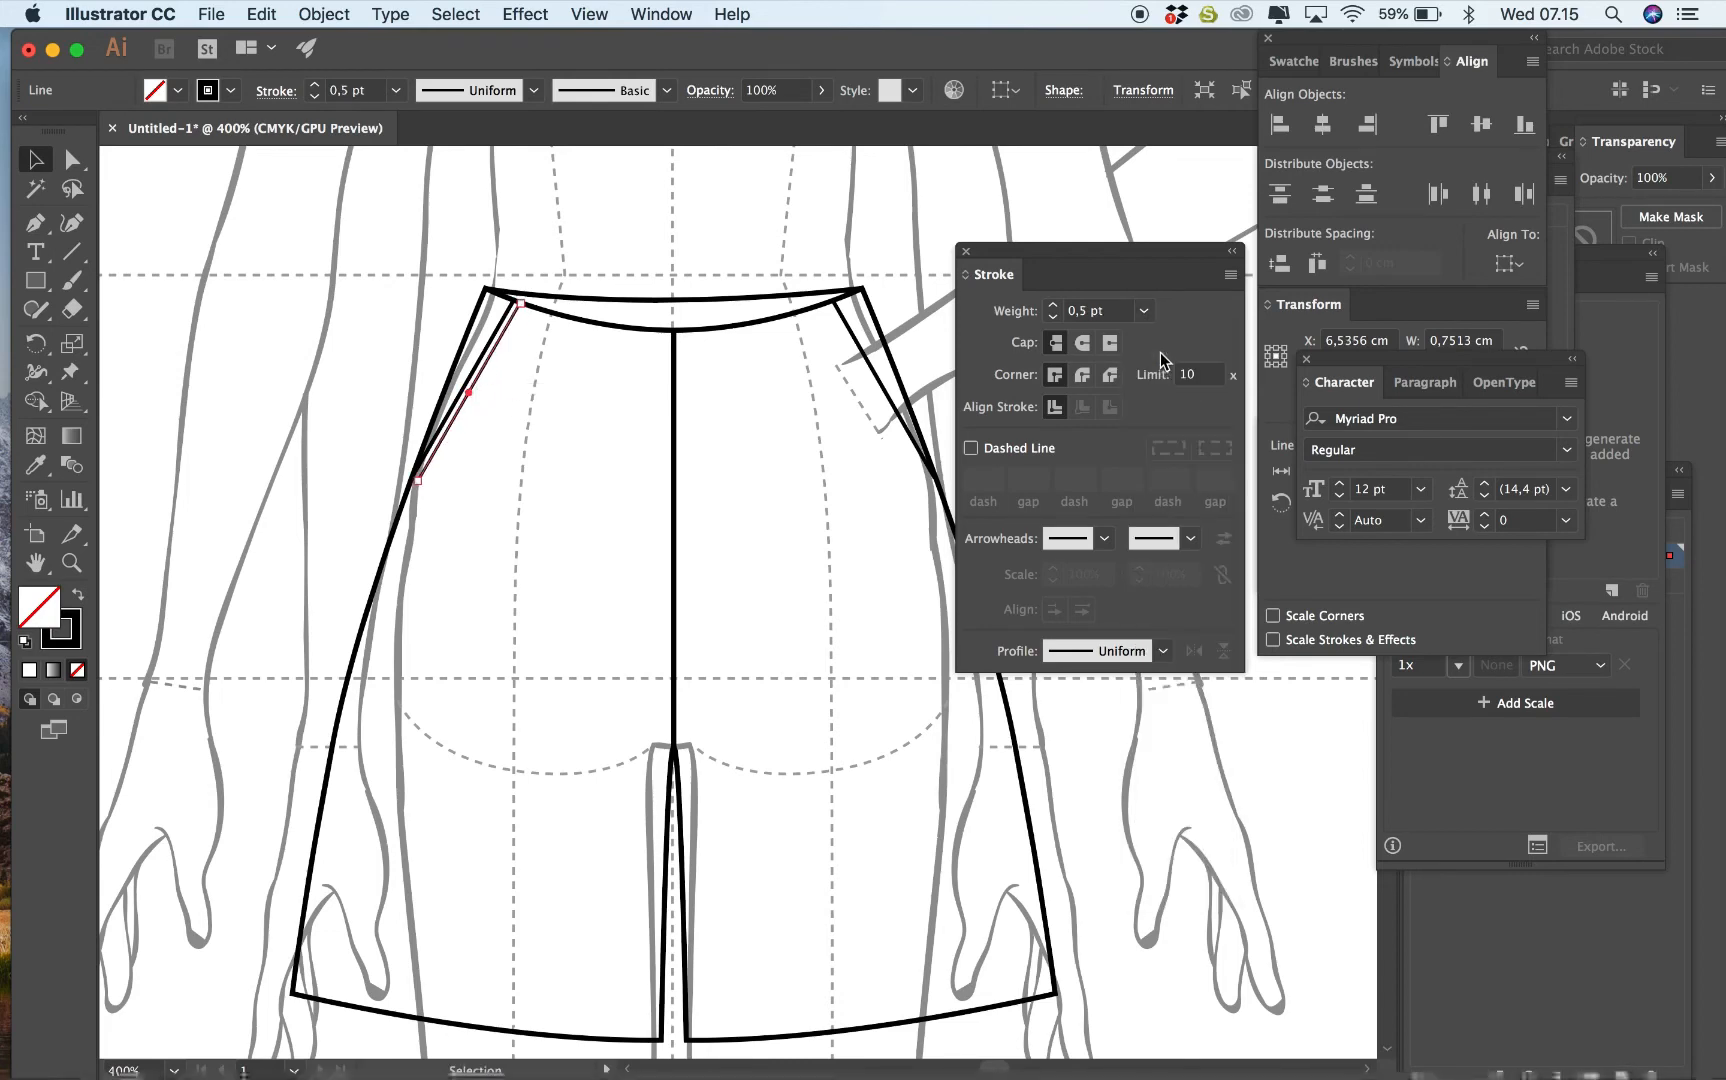
click(971, 448)
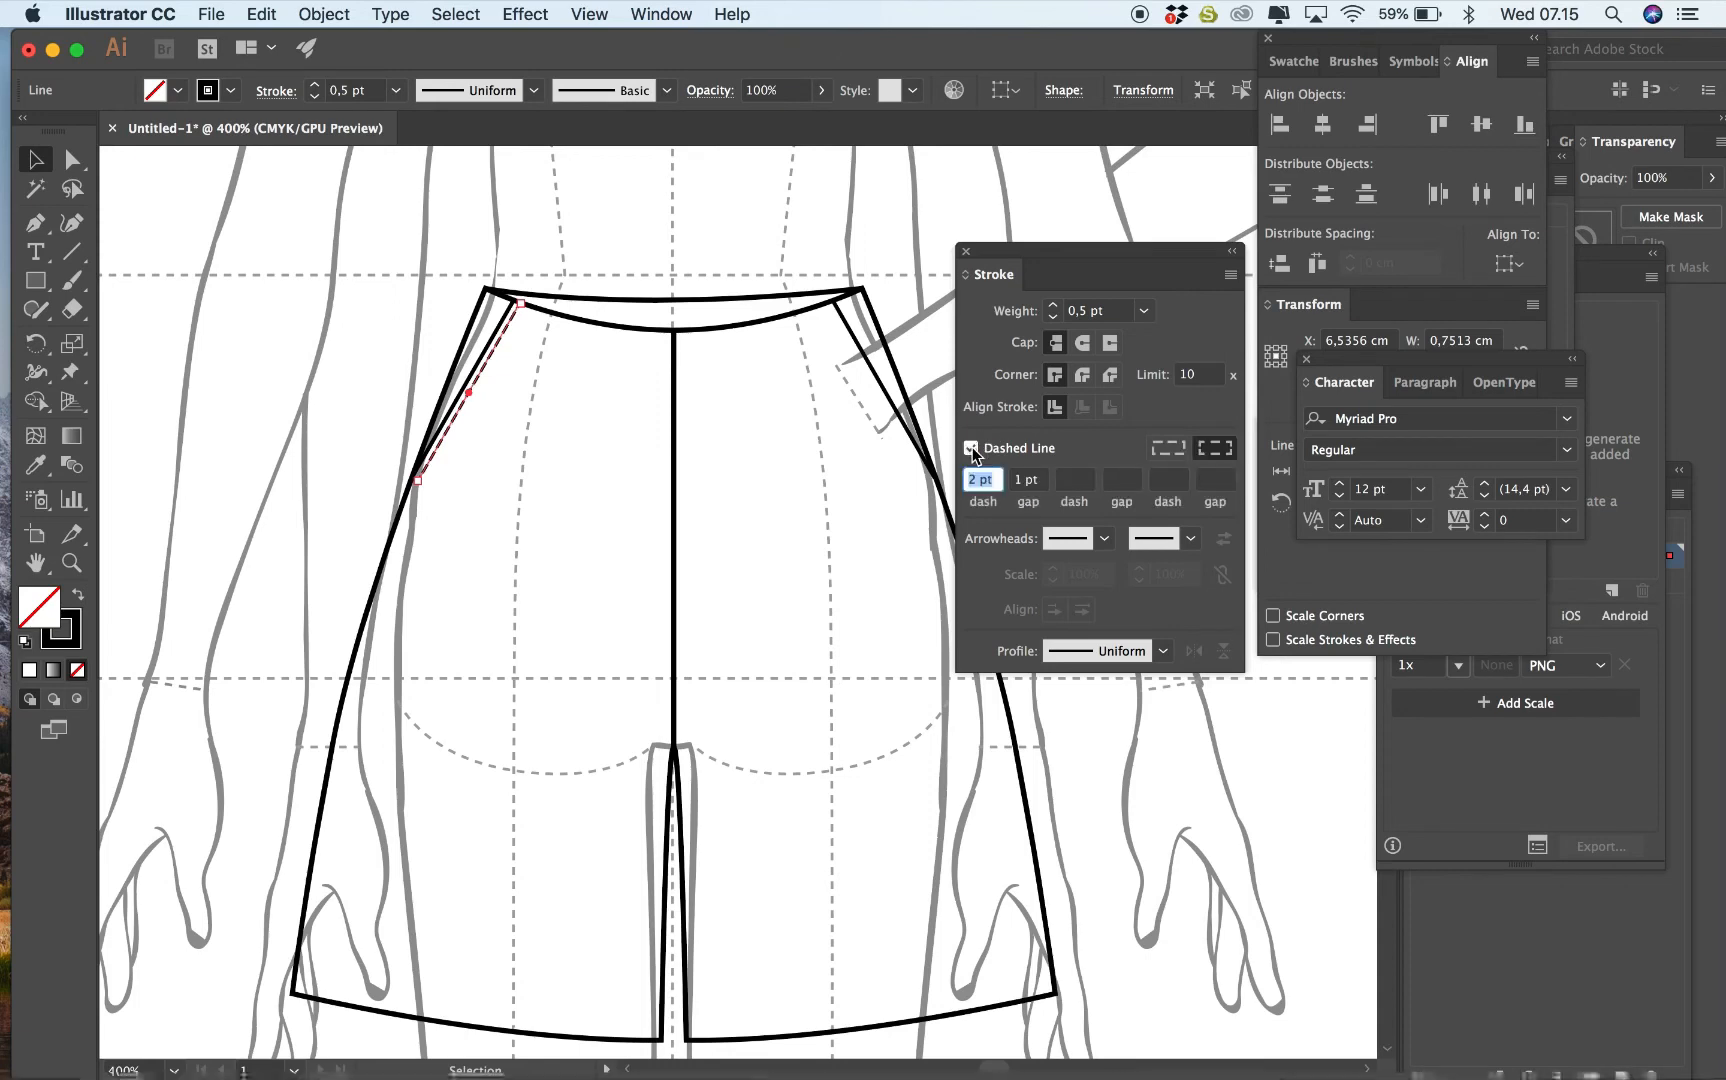
click(680, 252)
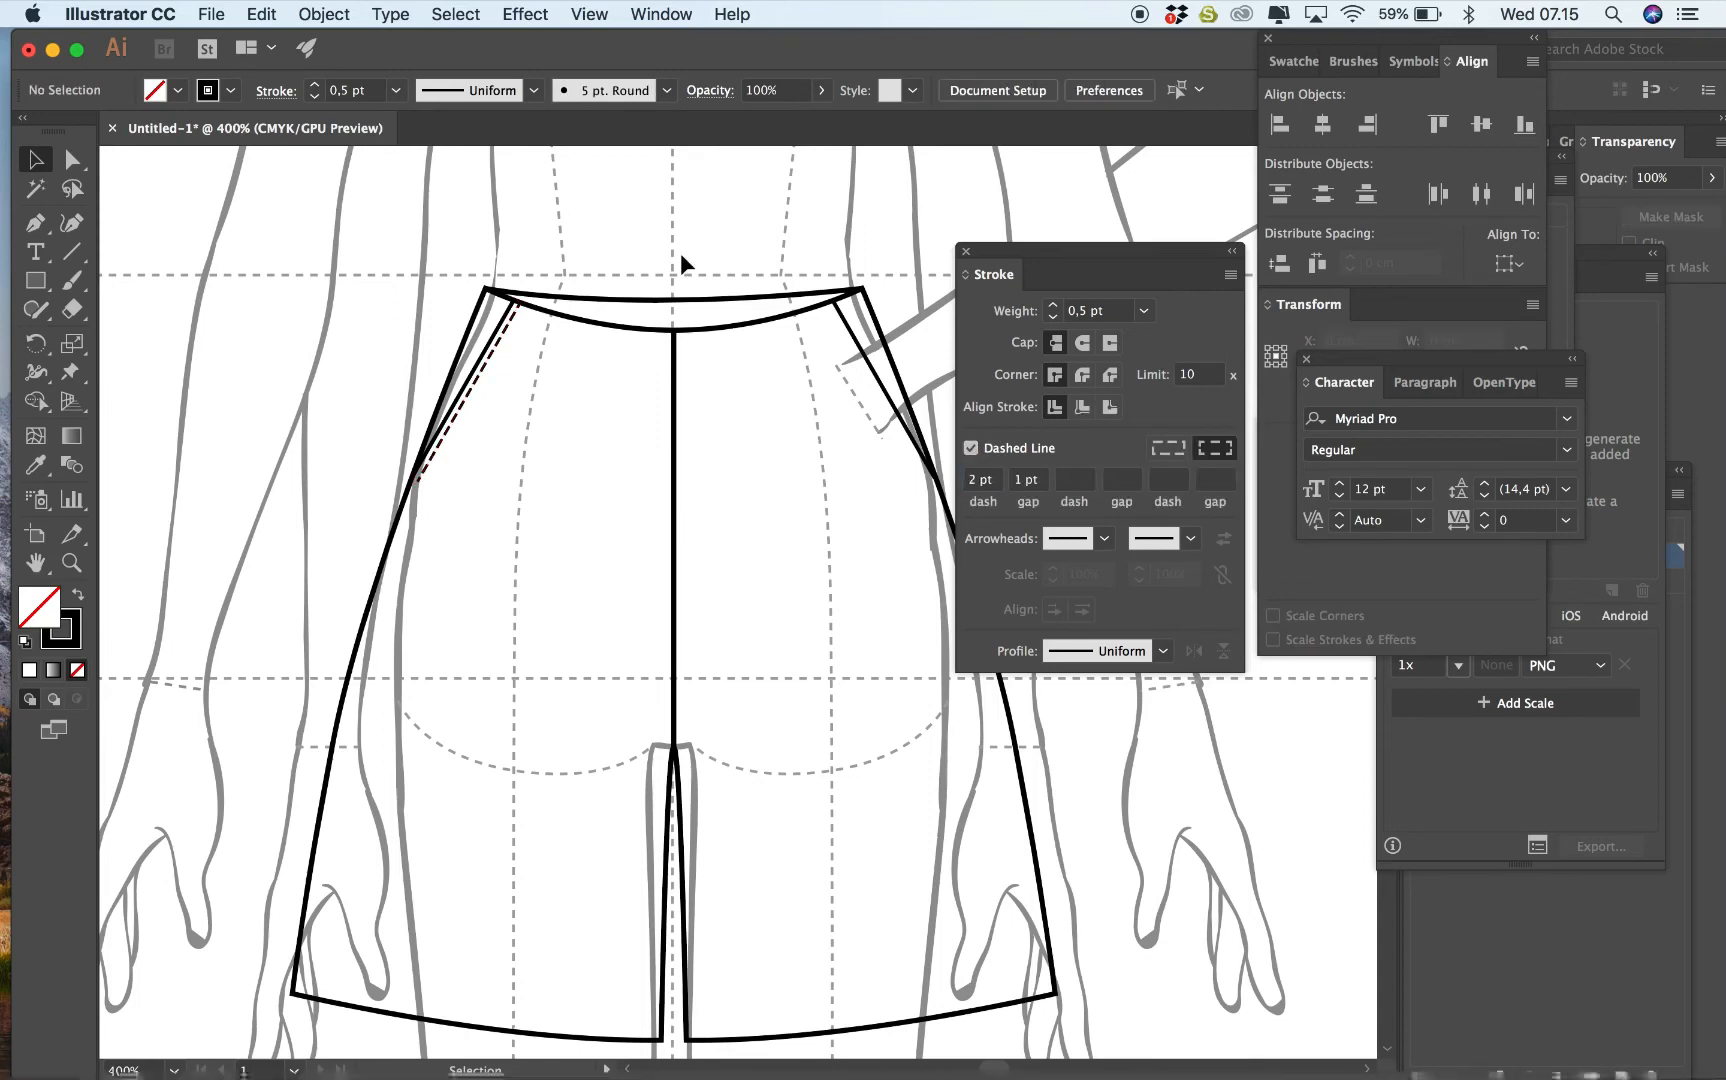
Duplicate the dashed pocket stitching, reflect it vertically, and place it beside the opposite pocket line.
click(486, 379)
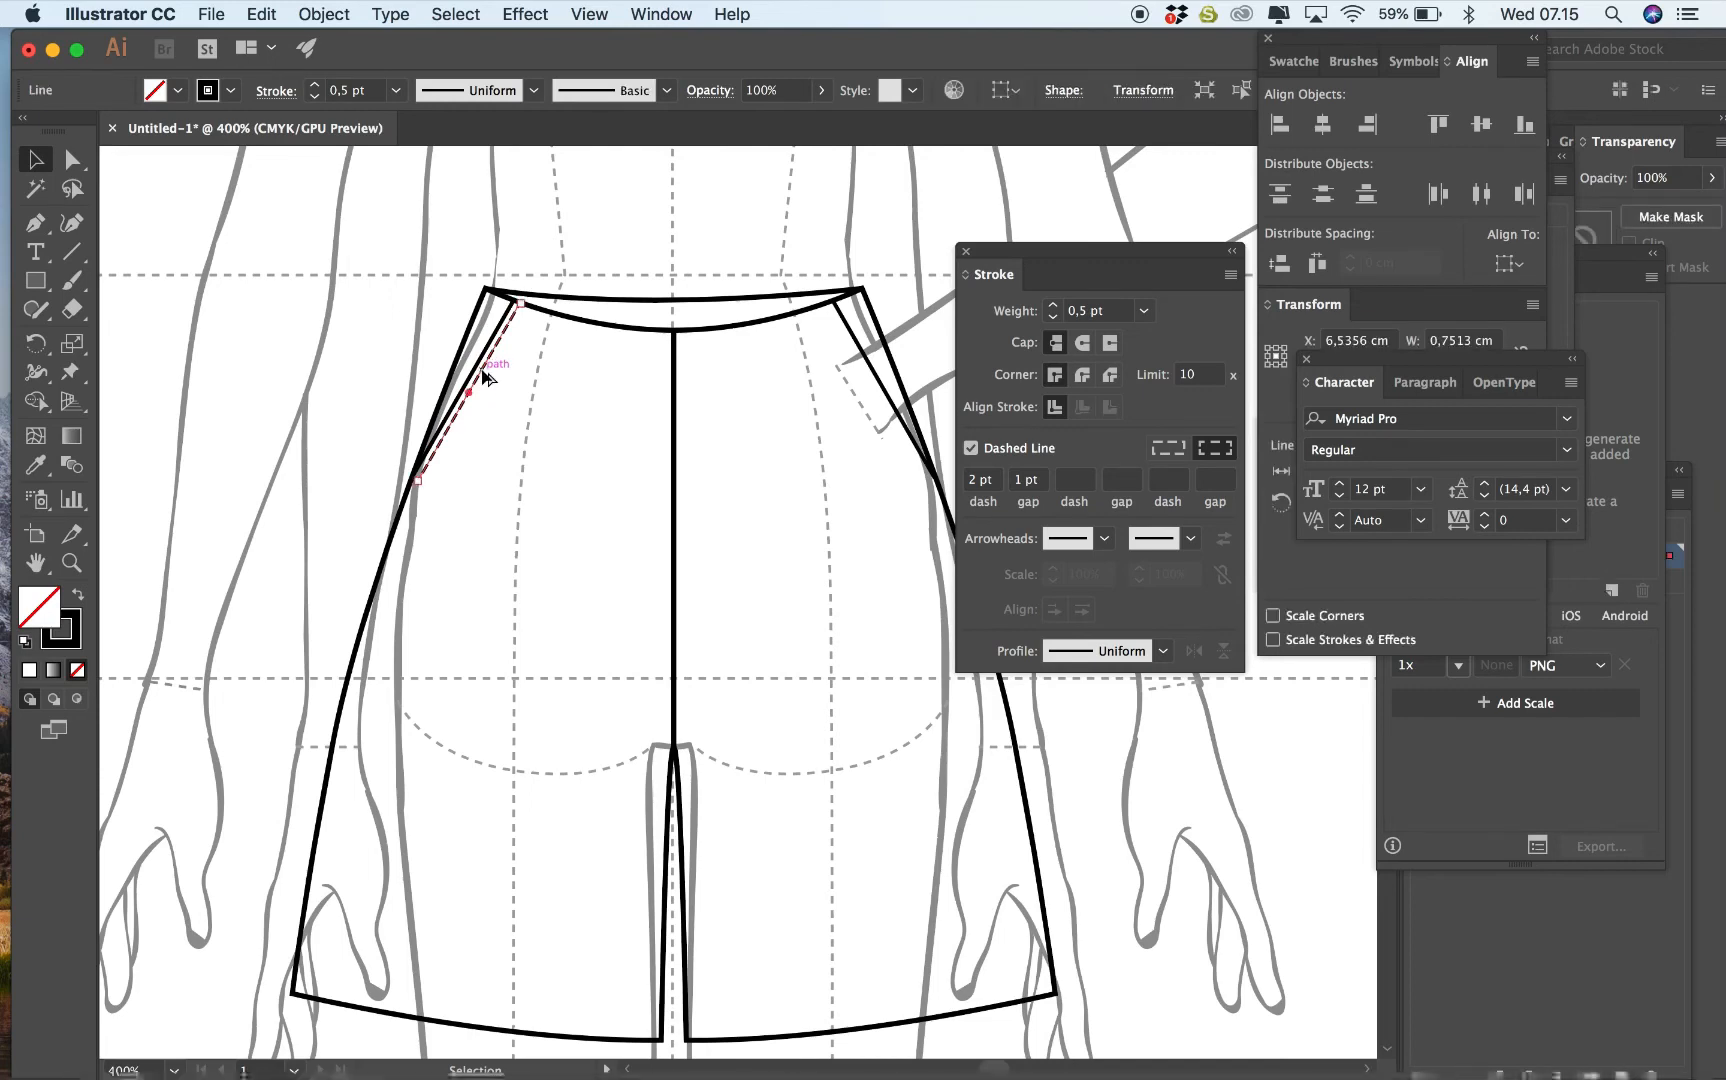
drag(486, 376, 683, 376)
right_click(679, 410)
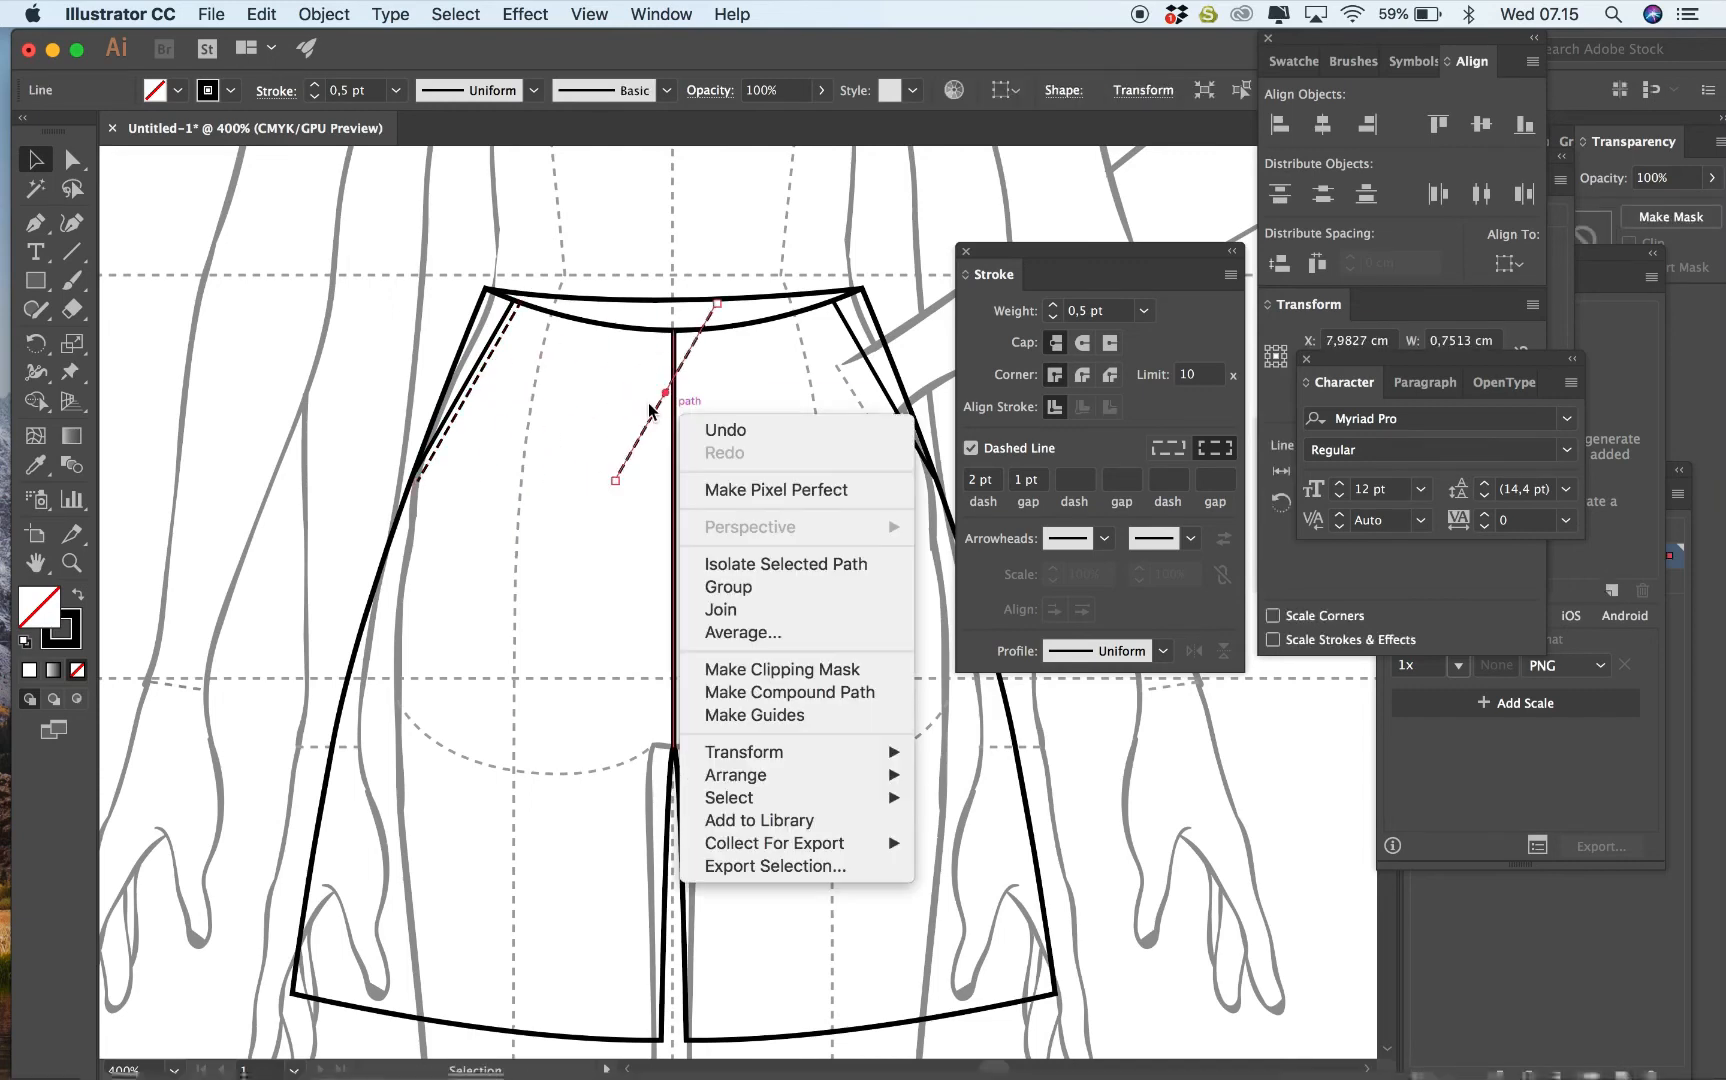
mouse_move(759, 752)
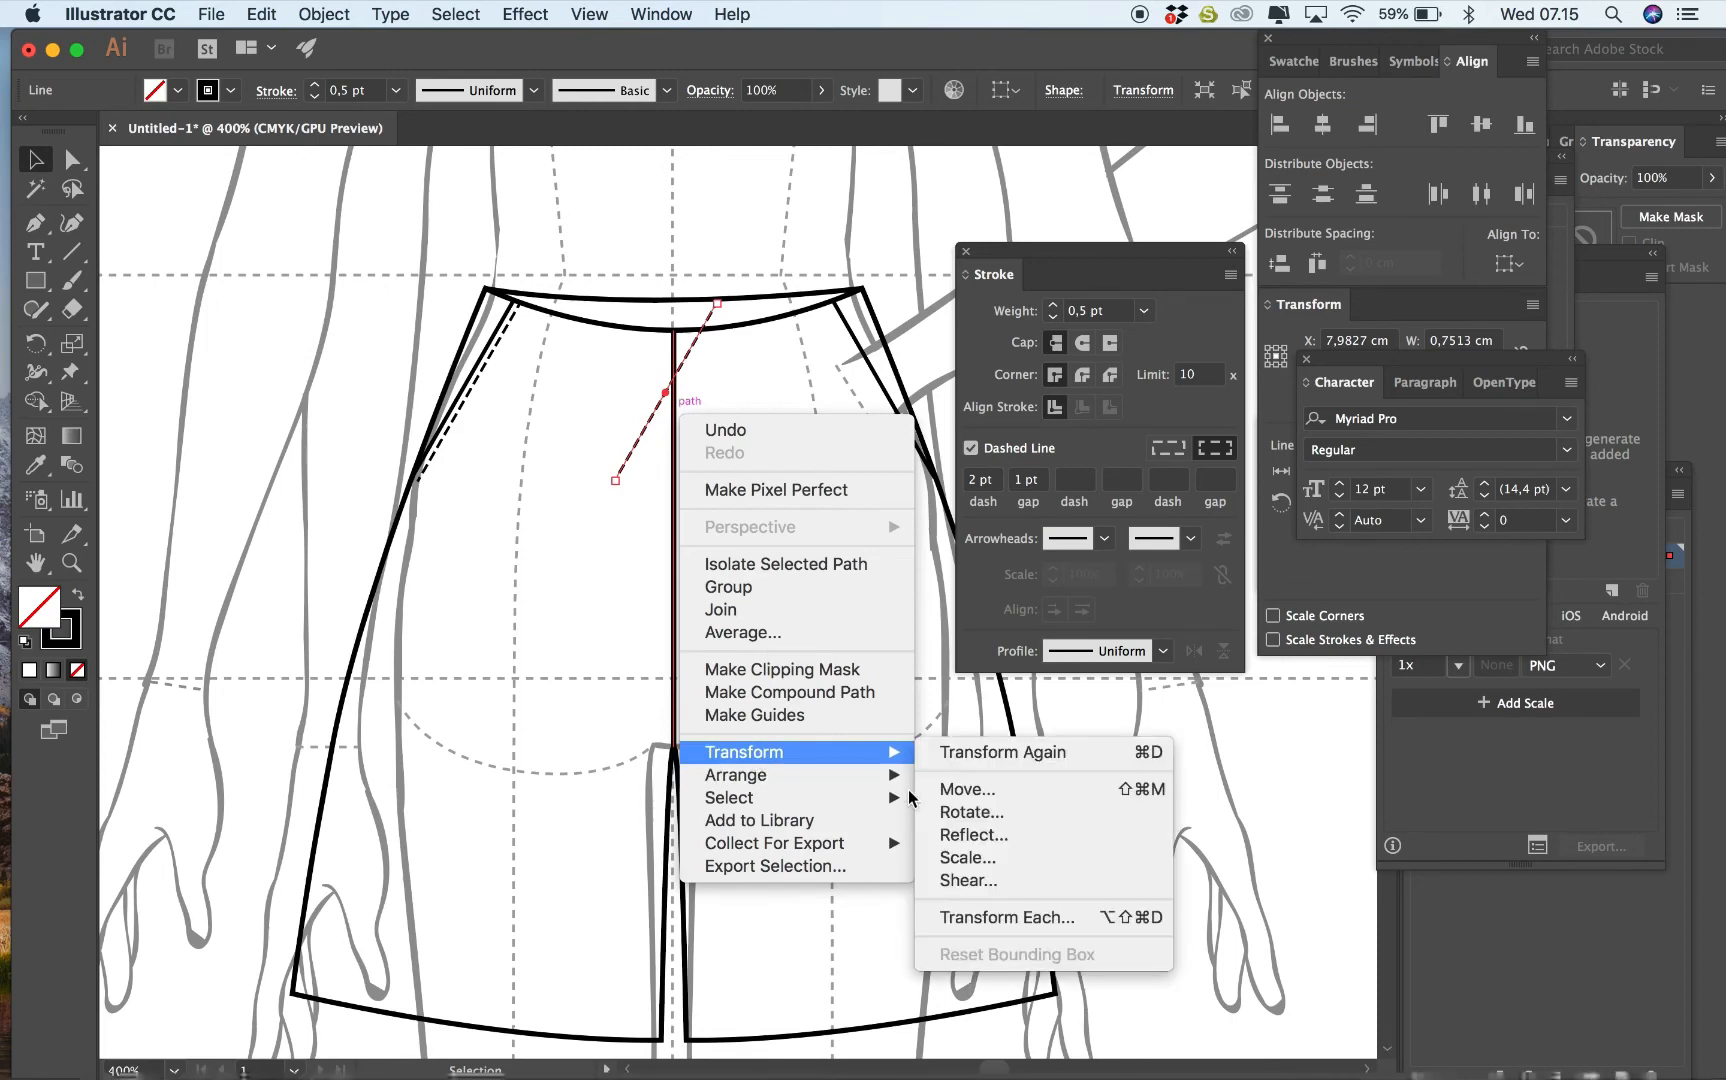
click(955, 835)
click(313, 512)
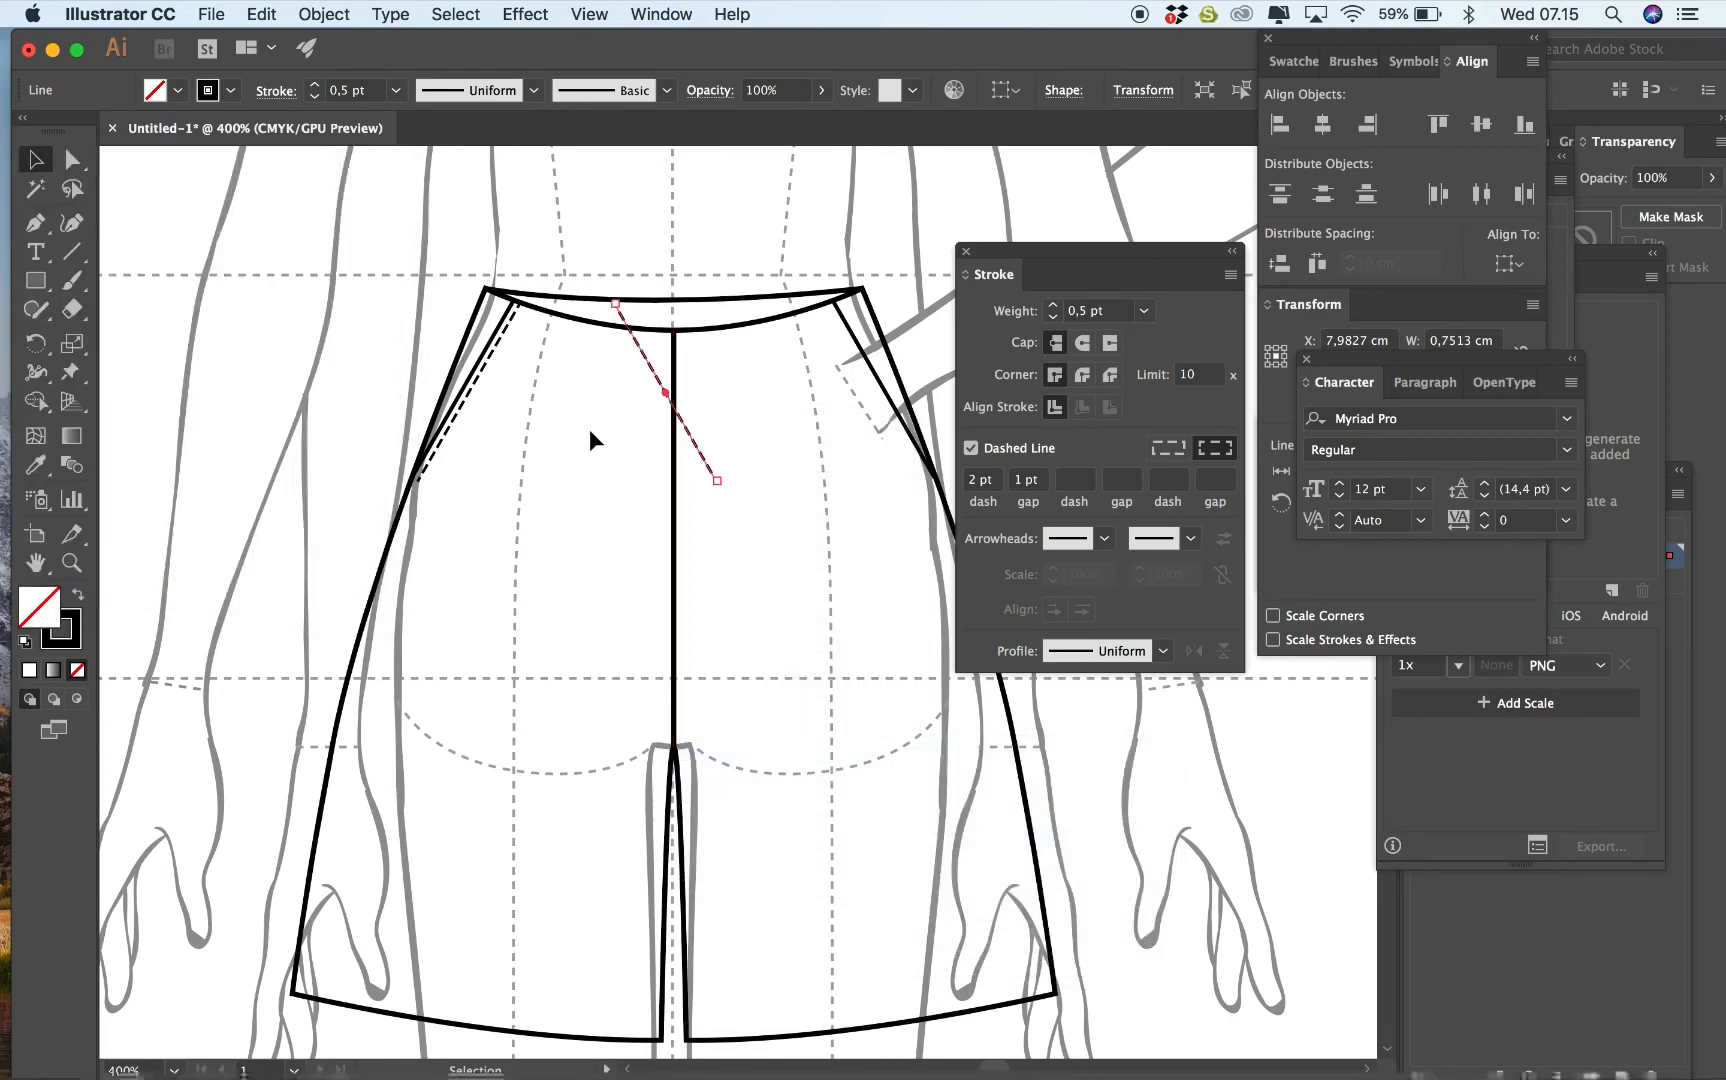
drag(649, 369, 862, 421)
click(850, 525)
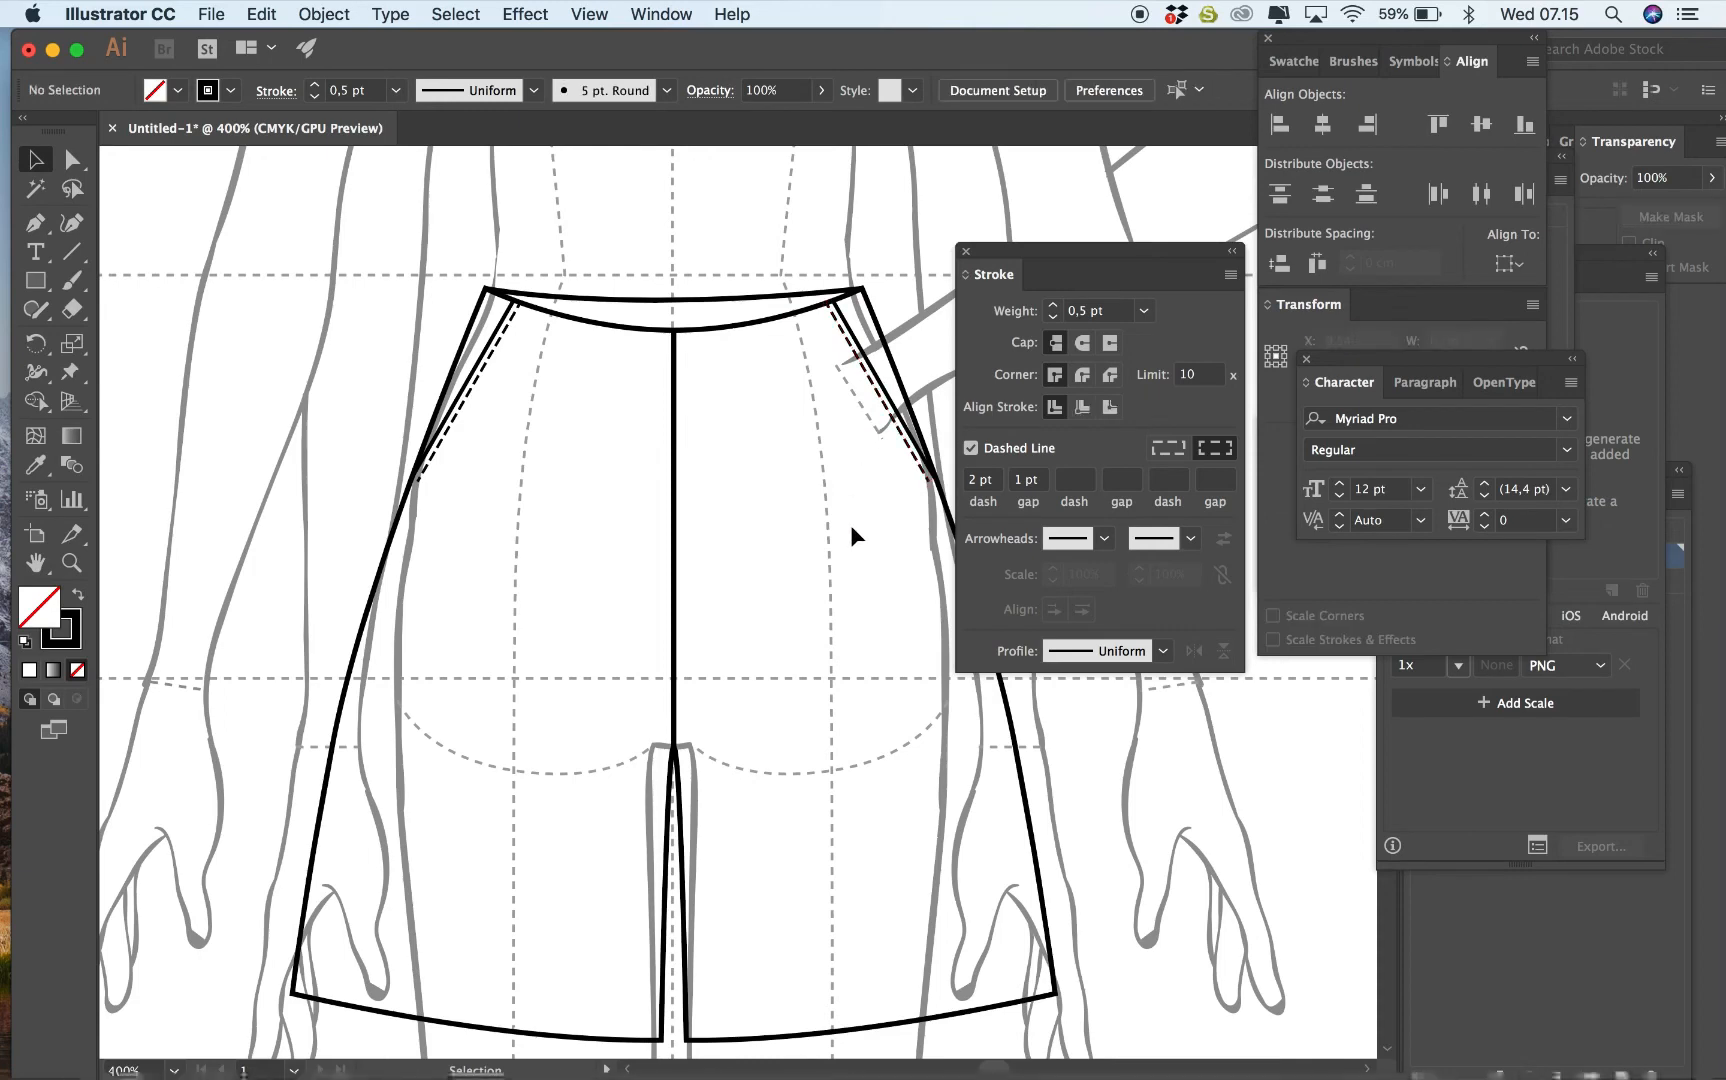
Draw a curved 0.5 pt dashed stitch line just above the original shorts half's hem and nudge it down slightly.
scroll(850, 525, down, 3)
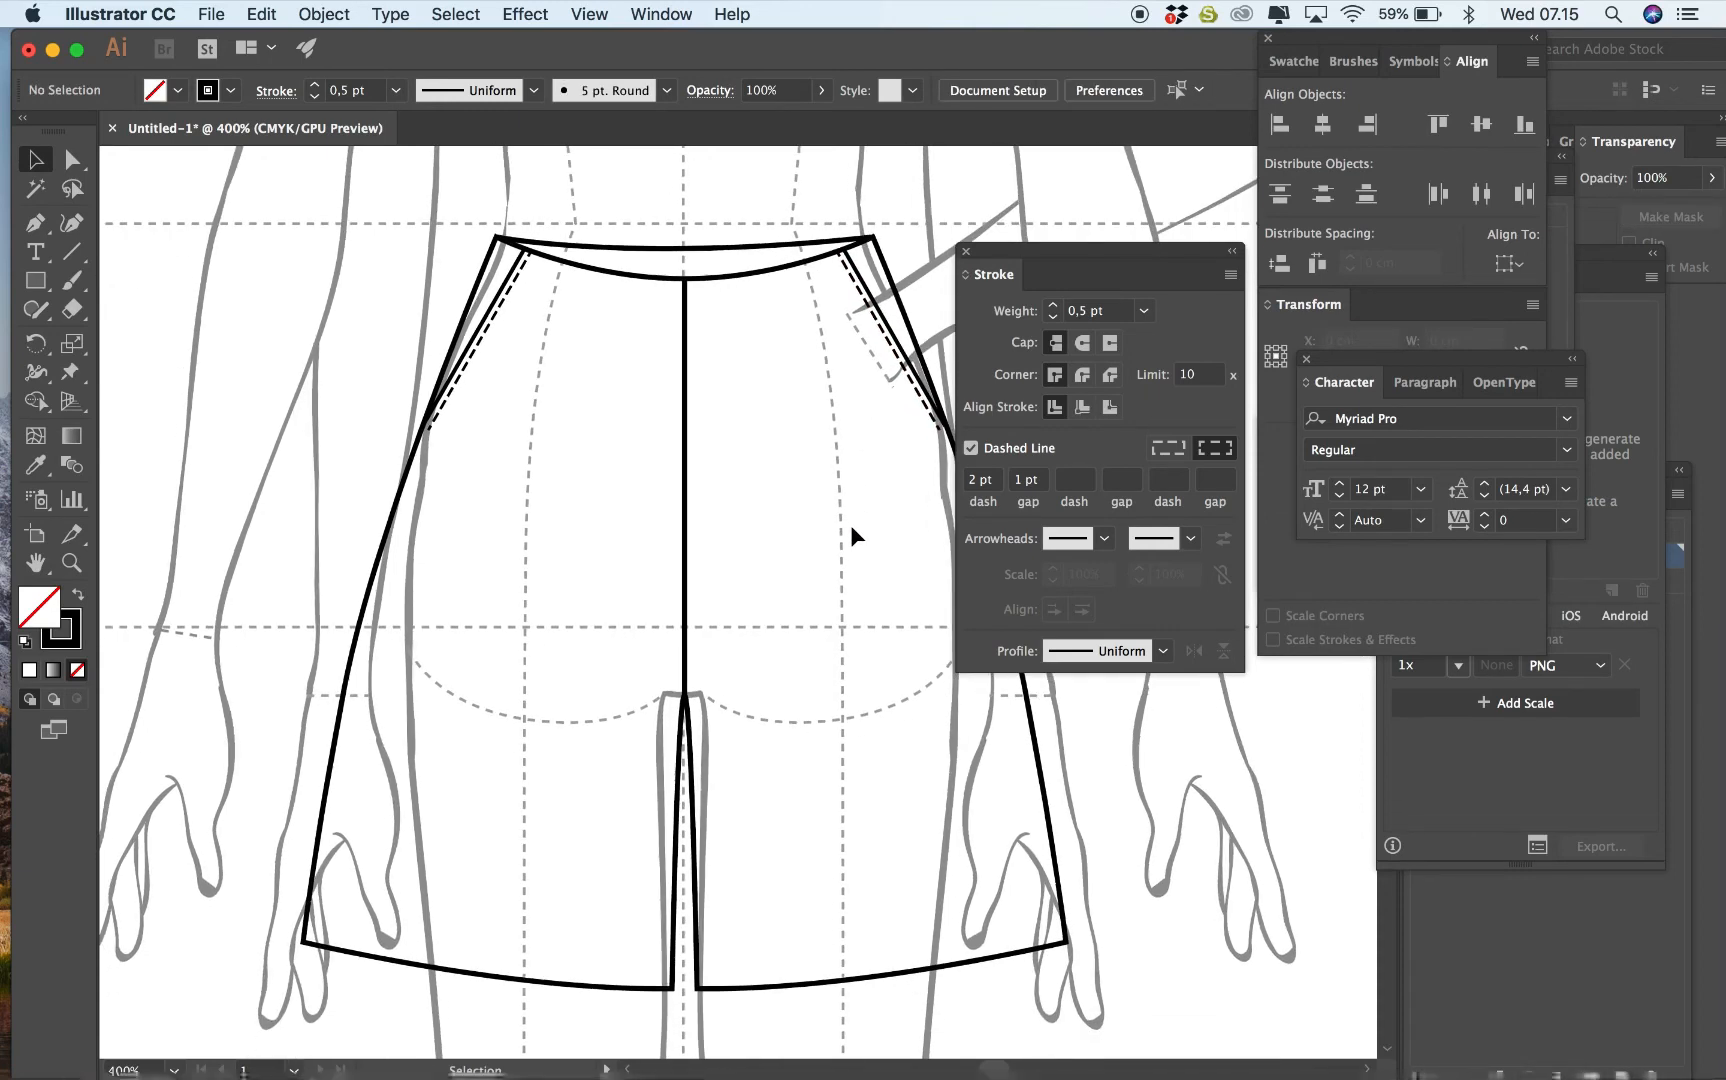
click(35, 224)
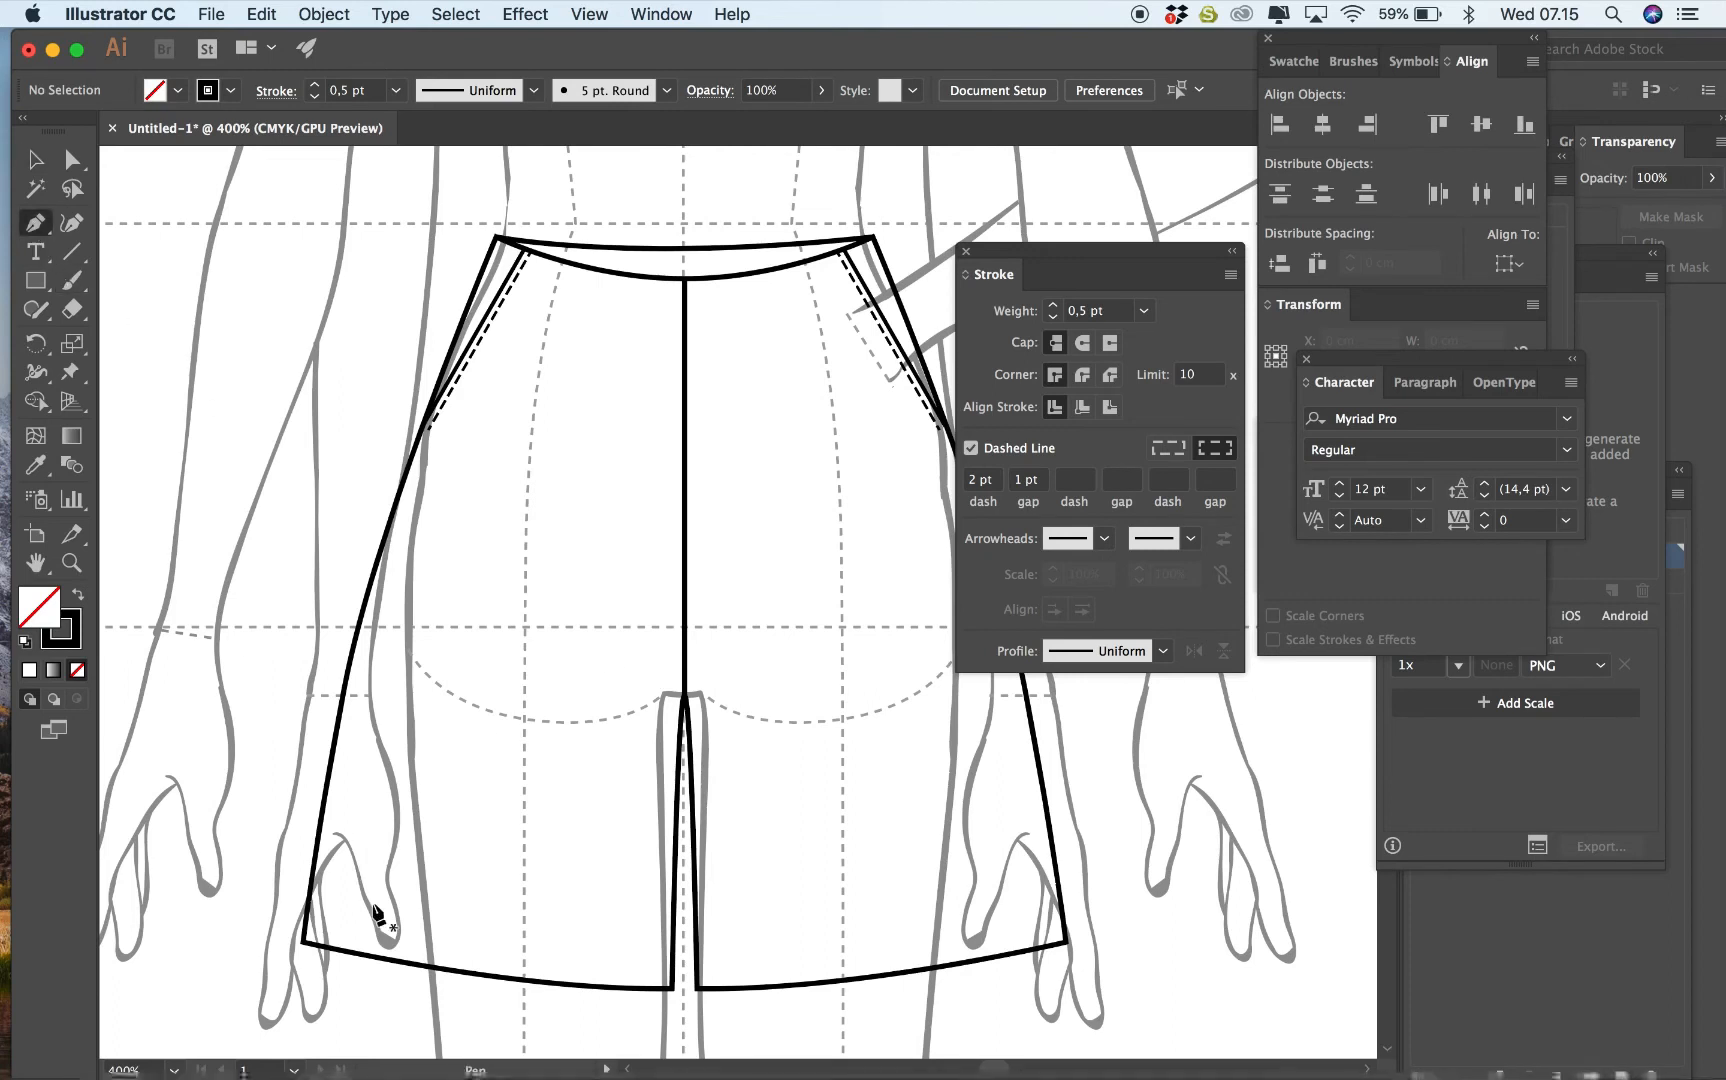
click(314, 934)
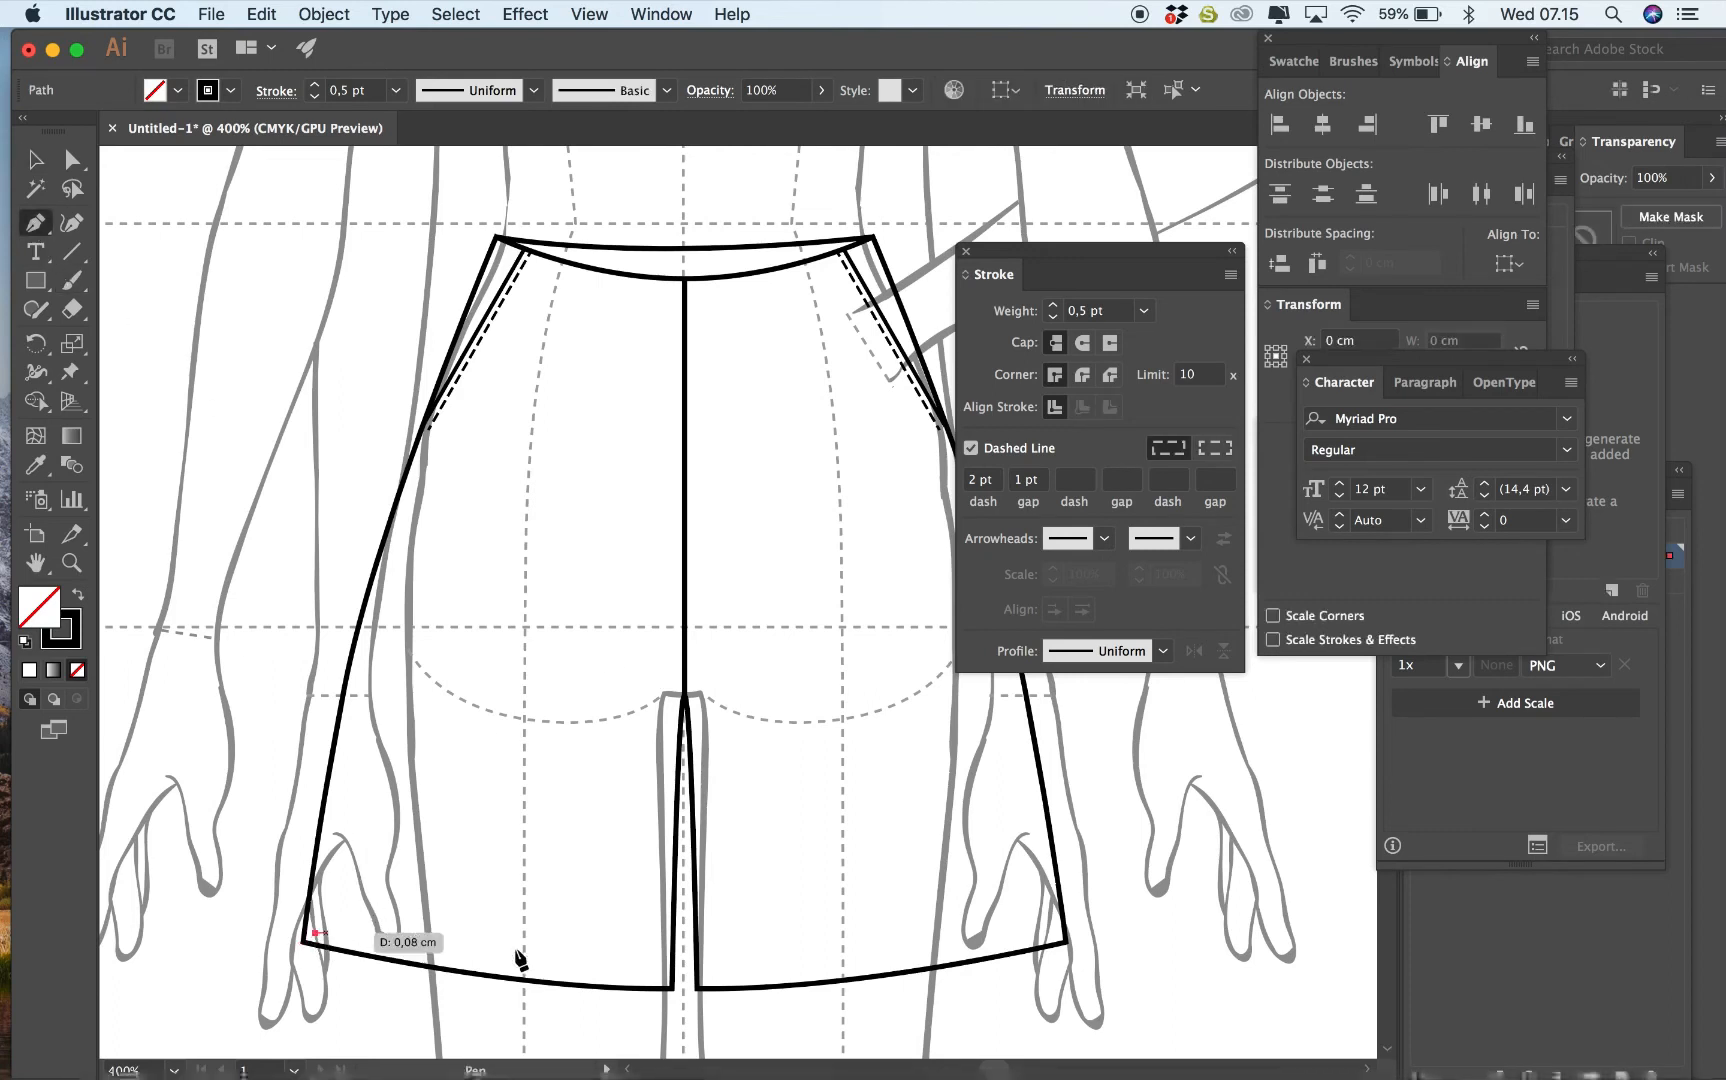
drag(665, 977, 822, 975)
click(36, 160)
click(420, 890)
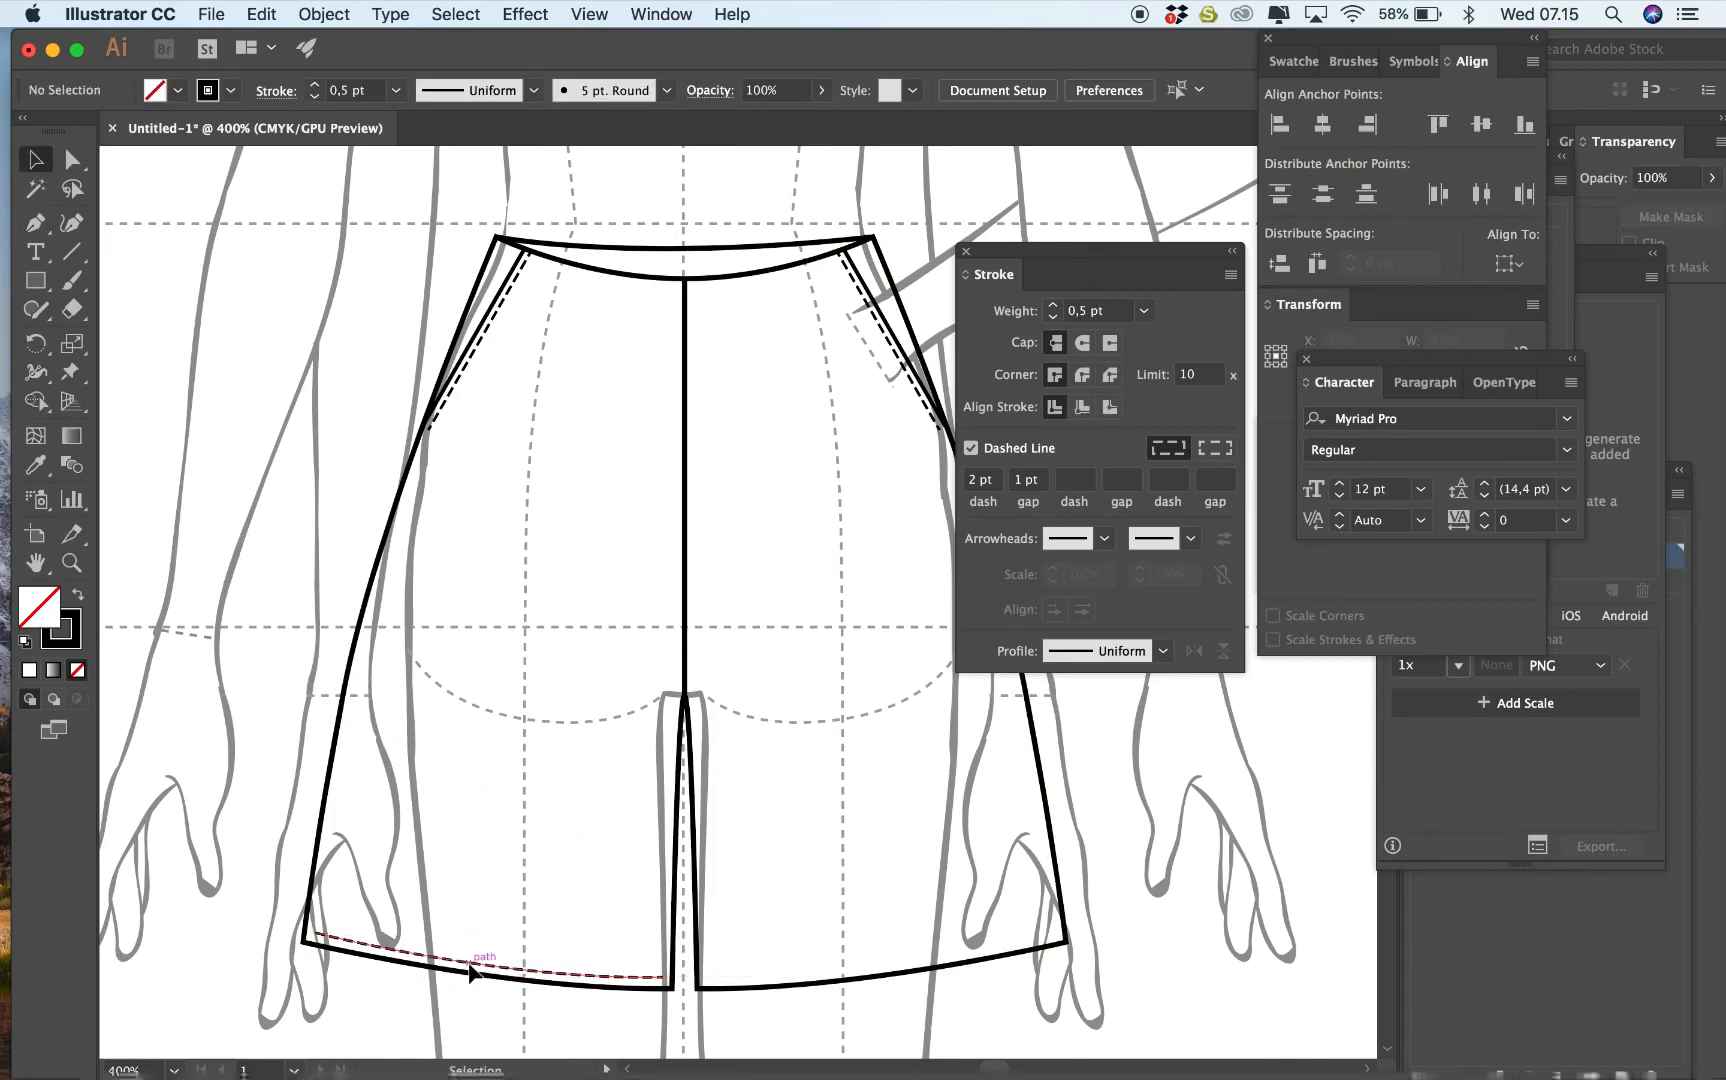
click(468, 963)
key(Down)
click(549, 627)
Move the outer end point of the dashed hem stitching to the side seam, making the line about 2.64 cm wide.
click(73, 160)
key(super+plus)
scroll(320, 688, down, 5)
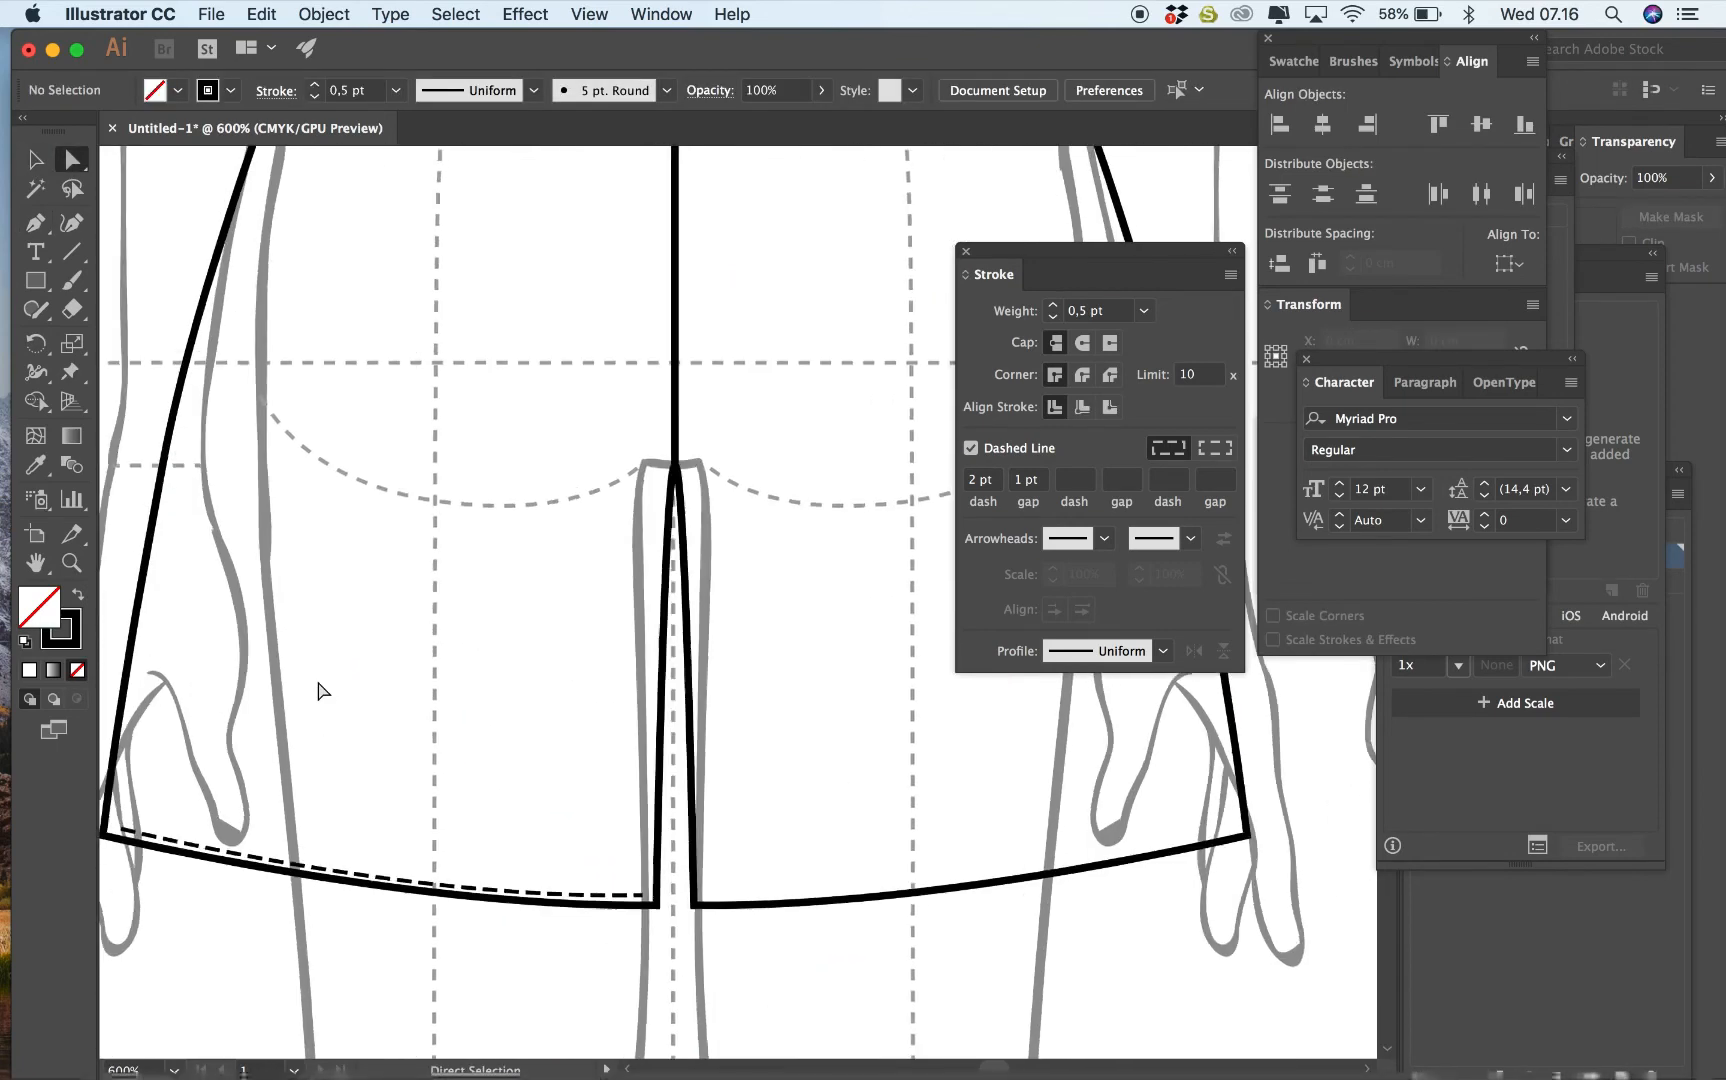
scroll(316, 692, left, 2)
drag(203, 825, 190, 819)
click(571, 922)
scroll(571, 922, right, 2)
scroll(571, 922, up, 1)
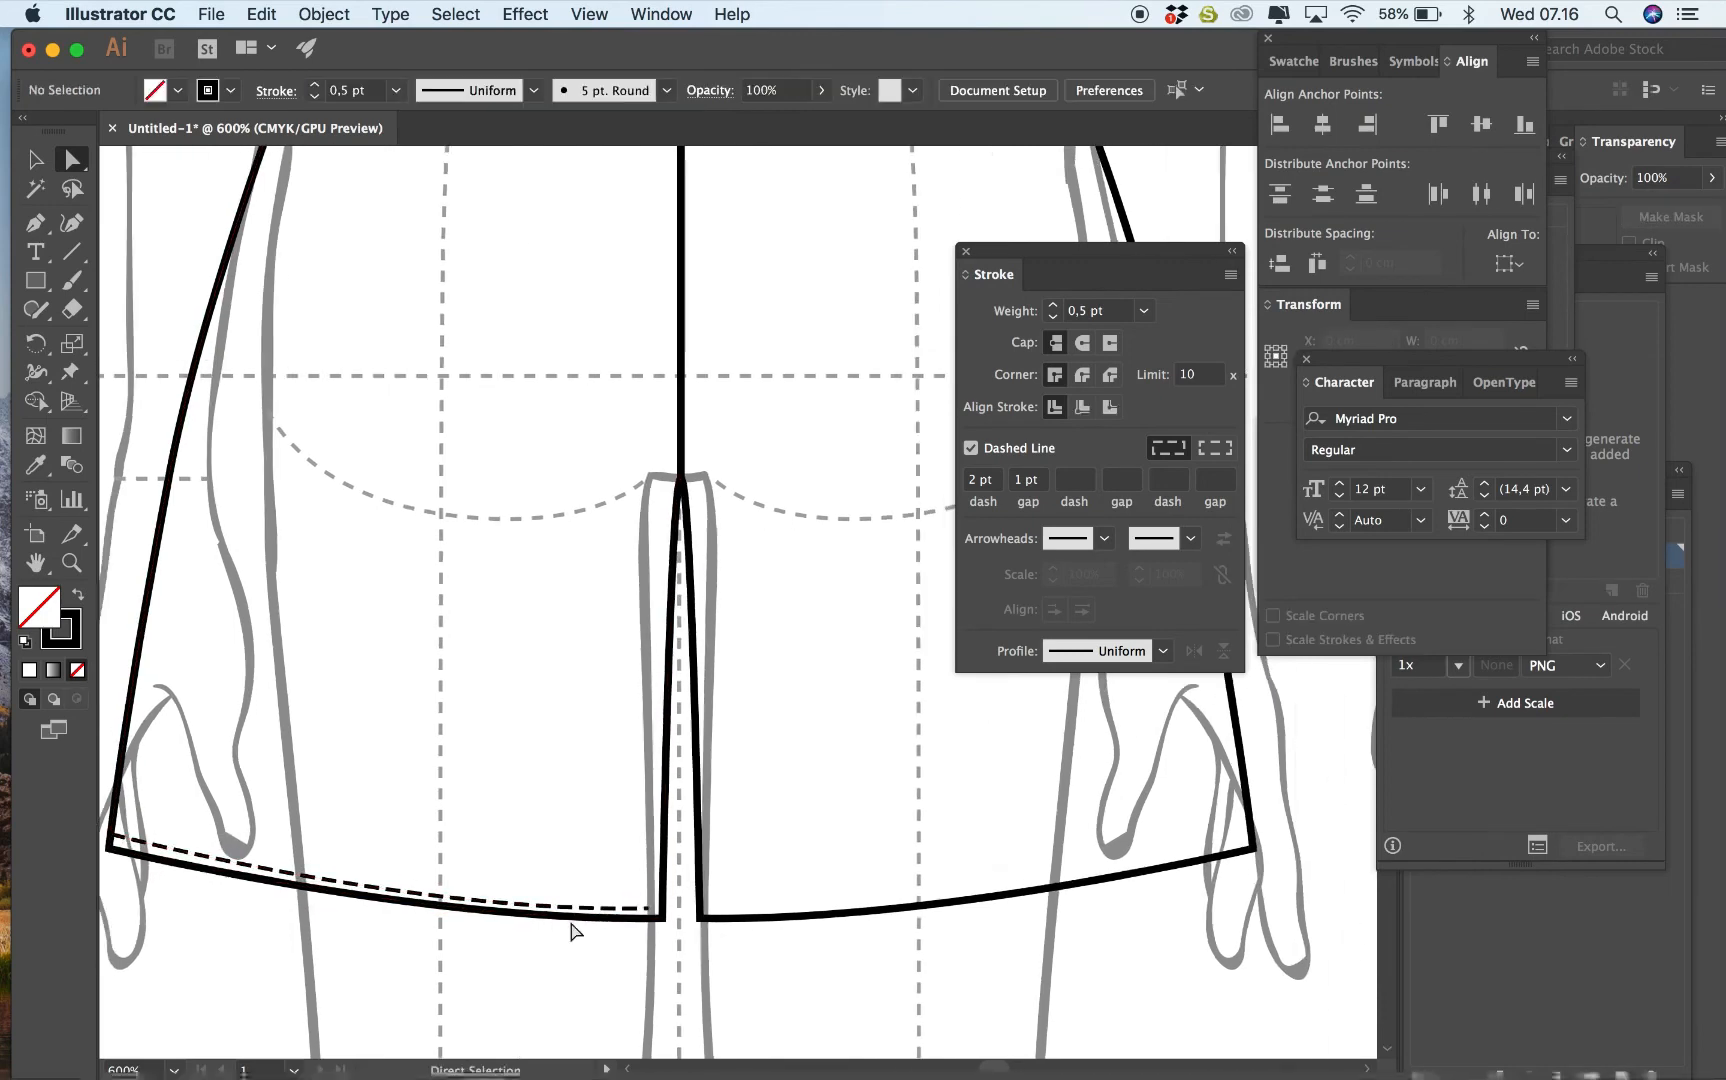
Paste a copy of the hem stitching in front, reflect it vertically, and place it along the opposite leg's hem.
click(40, 160)
click(316, 880)
right_click(316, 880)
mouse_move(424, 929)
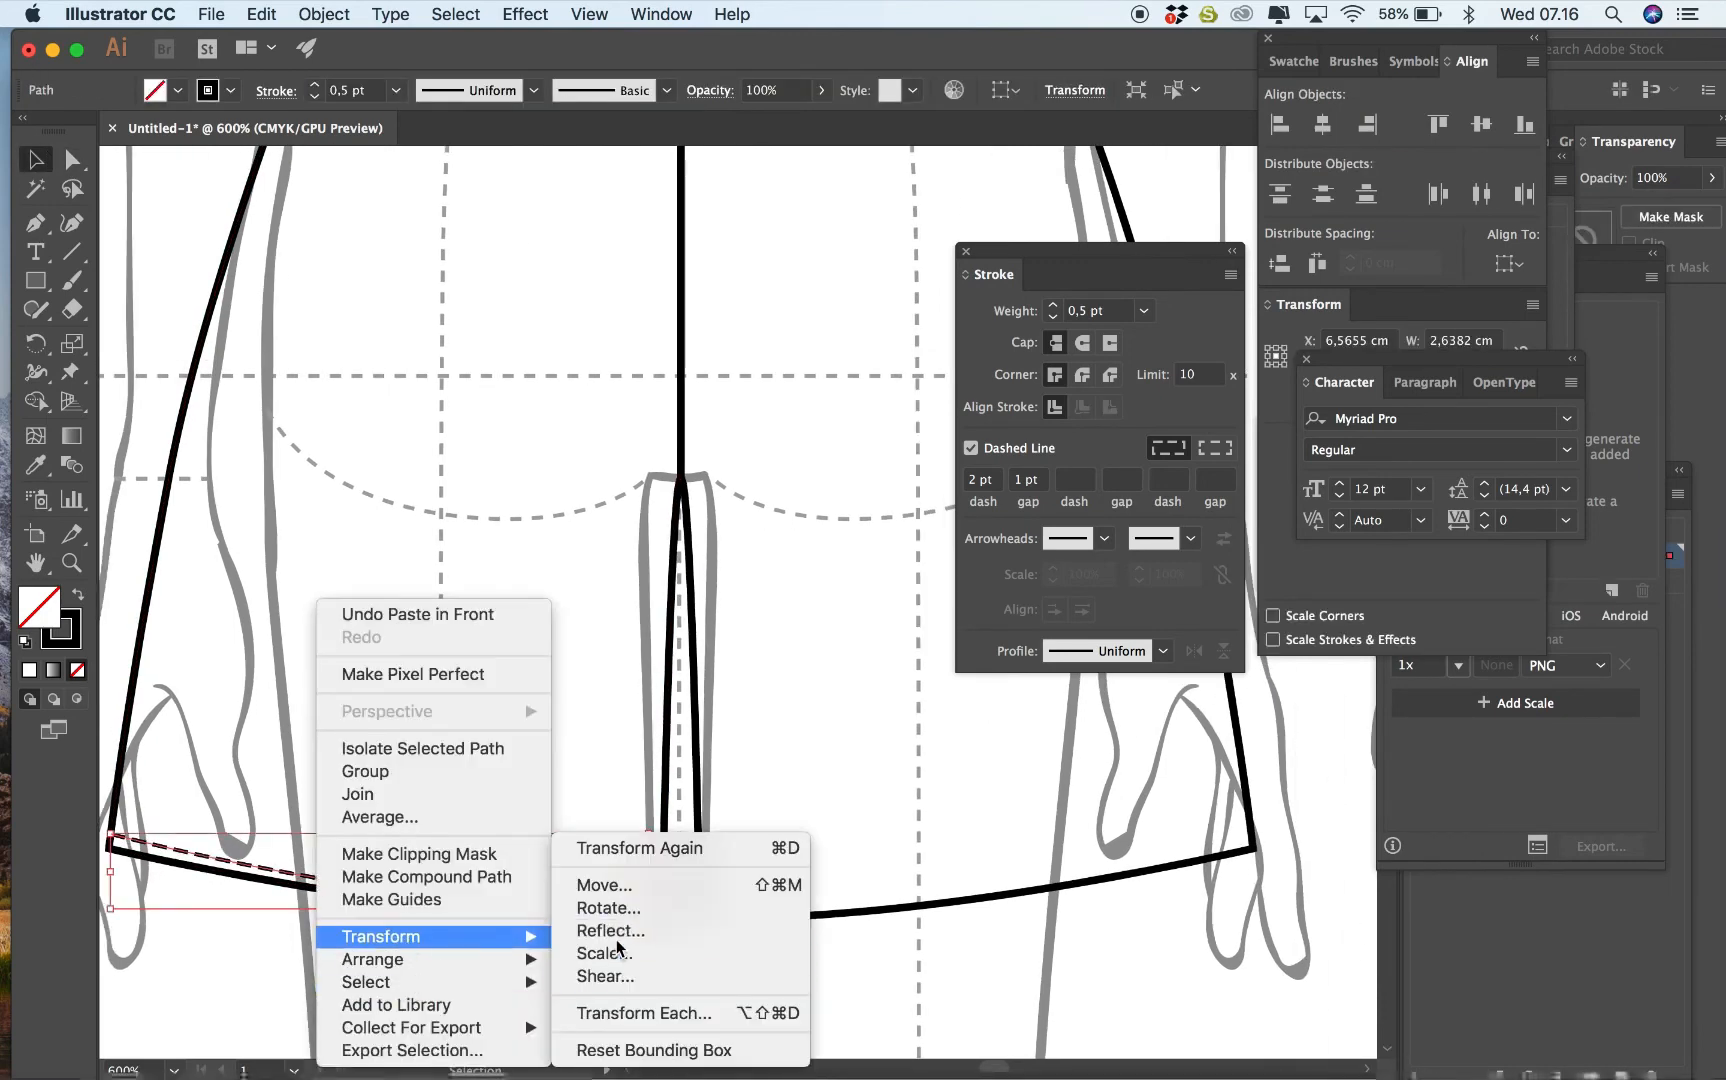
click(640, 929)
click(73, 514)
drag(577, 851, 1175, 882)
click(1191, 950)
key(super+minus)
key(super+minus)
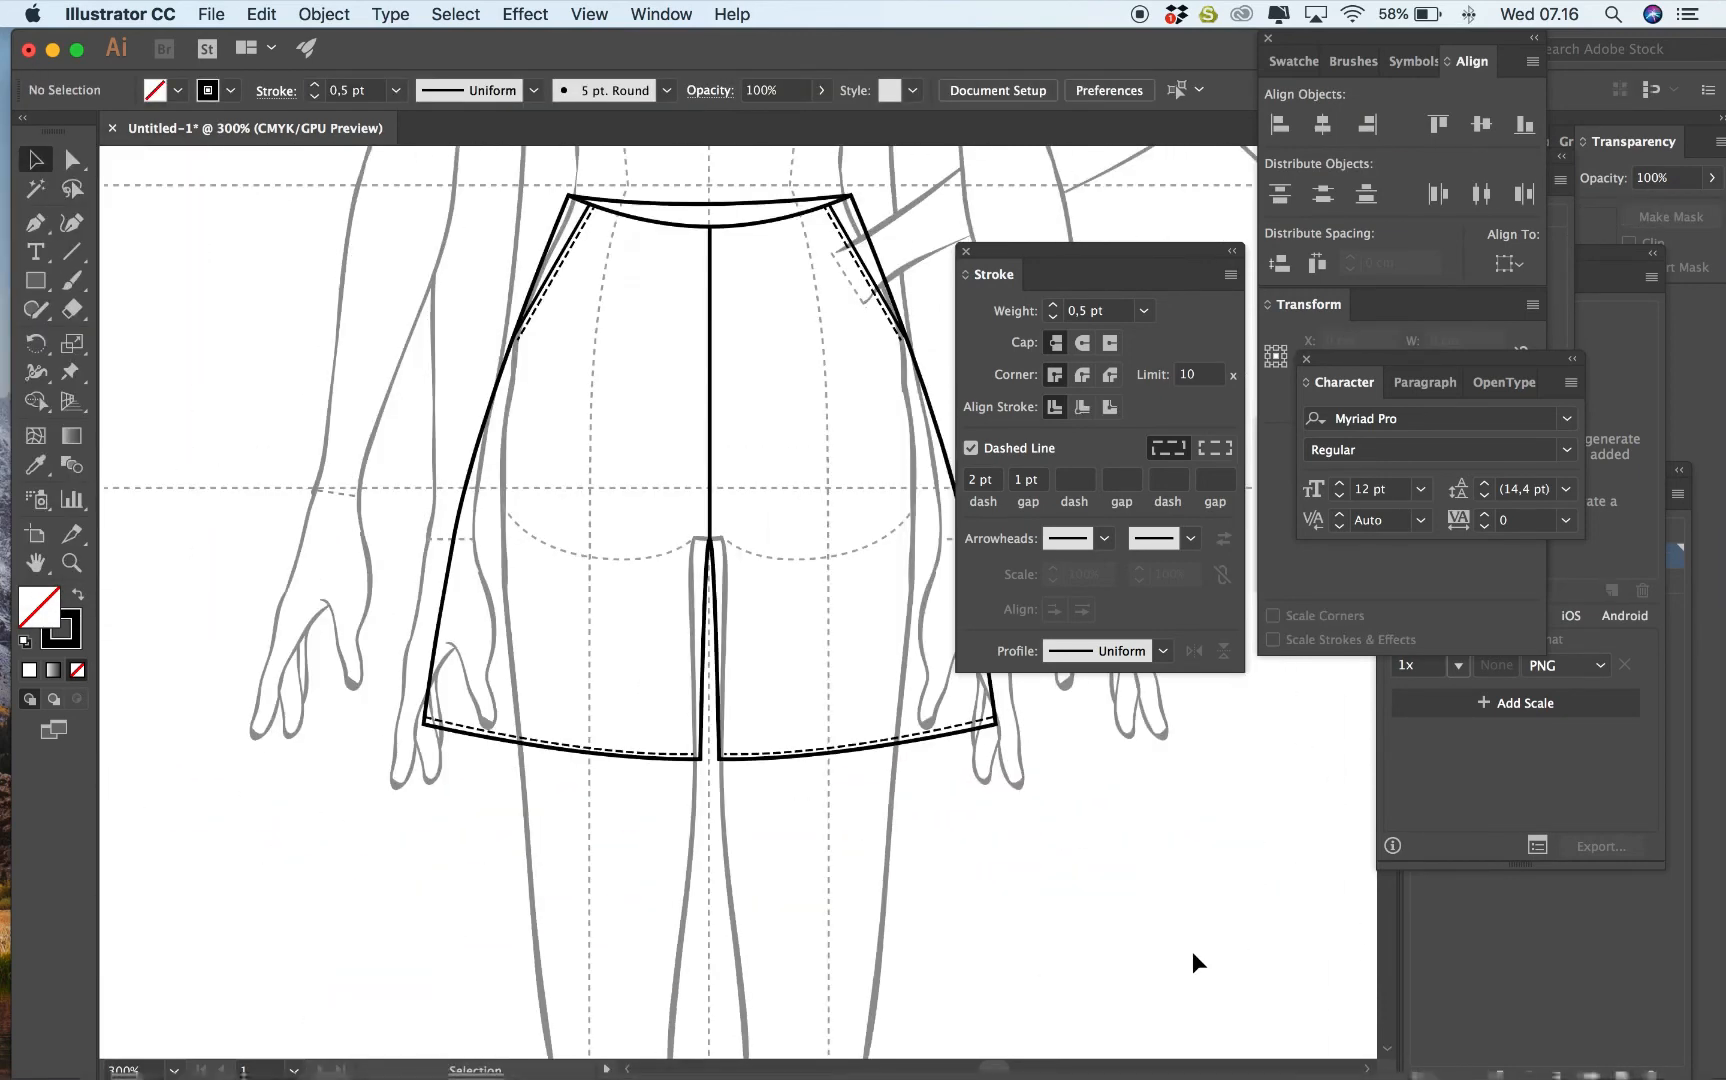
Draw a short slanted line about 0.27 cm wide across the opposite half's side seam, with a solid 0.5 pt stroke.
scroll(1192, 951, up, 1)
scroll(1192, 951, right, 1)
scroll(1192, 951, up, 2)
scroll(1150, 900, right, 1)
key(backslash)
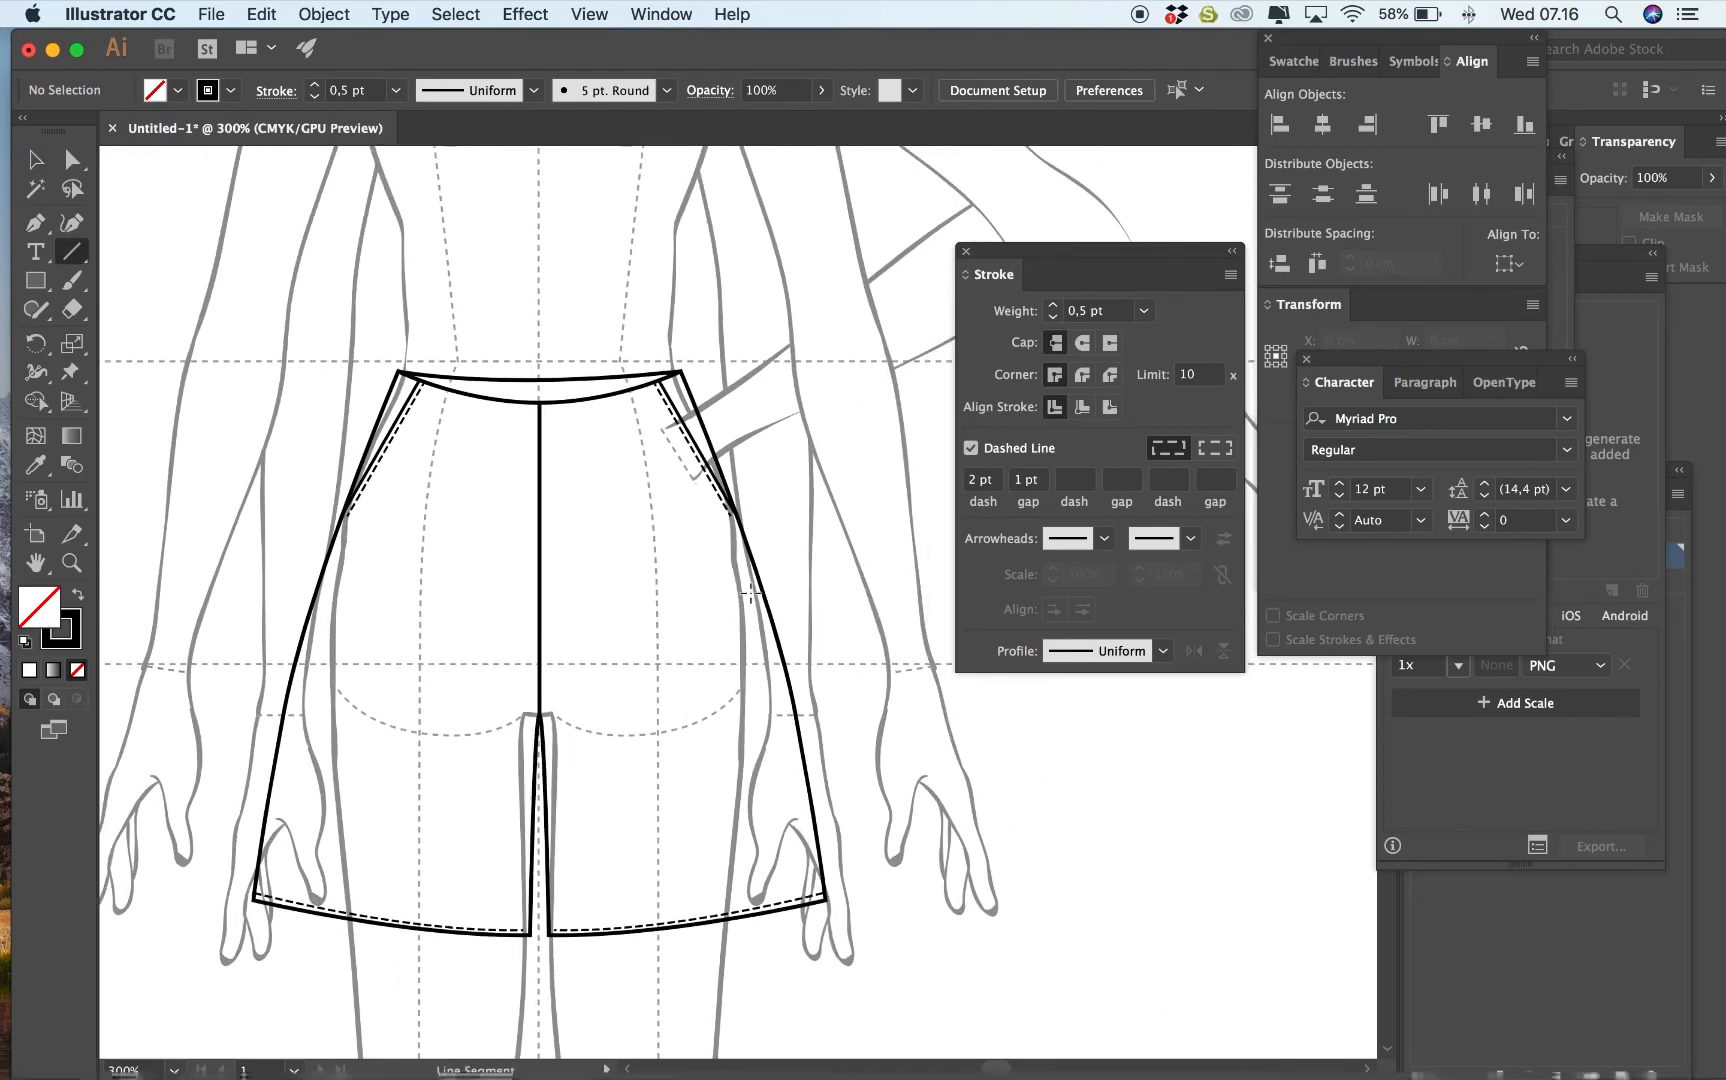
drag(766, 677, 794, 639)
click(970, 450)
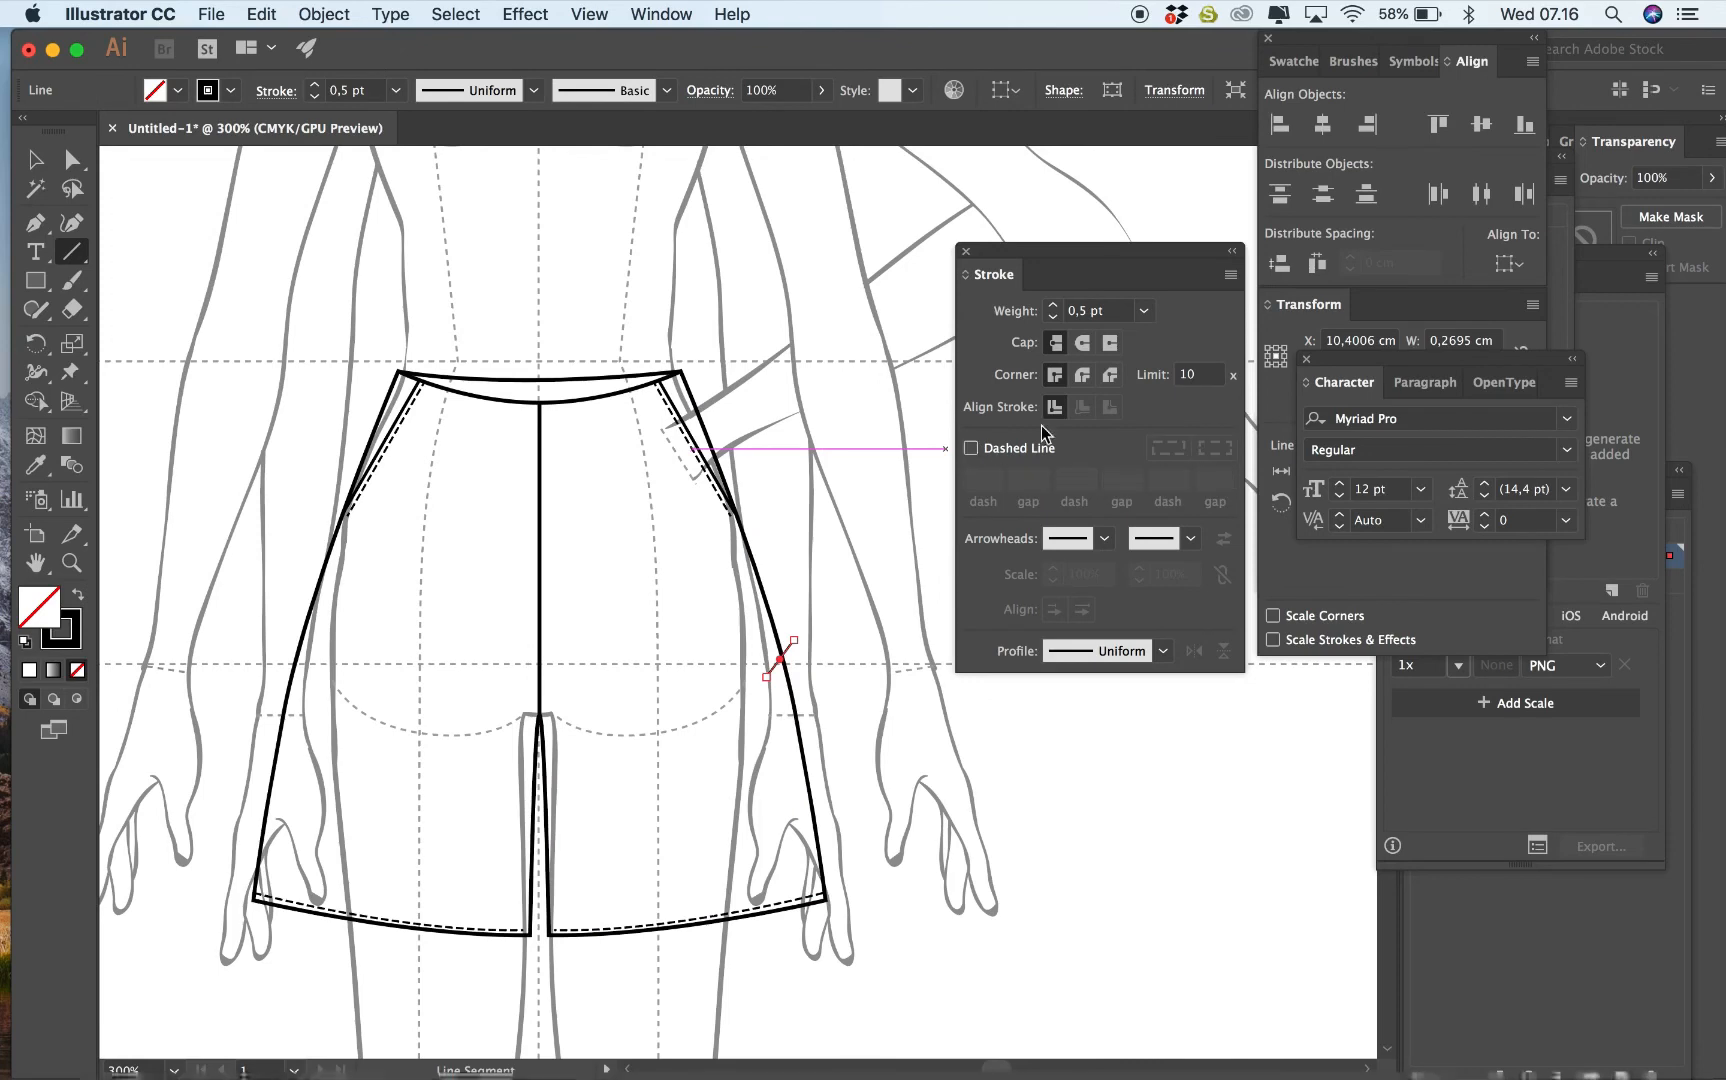
click(35, 160)
click(742, 375)
Draw a small narrow upright rectangle above the waistline's outer corner on the opposite shorts half with the Pen tool.
scroll(742, 375, up, 2)
scroll(742, 375, right, 1)
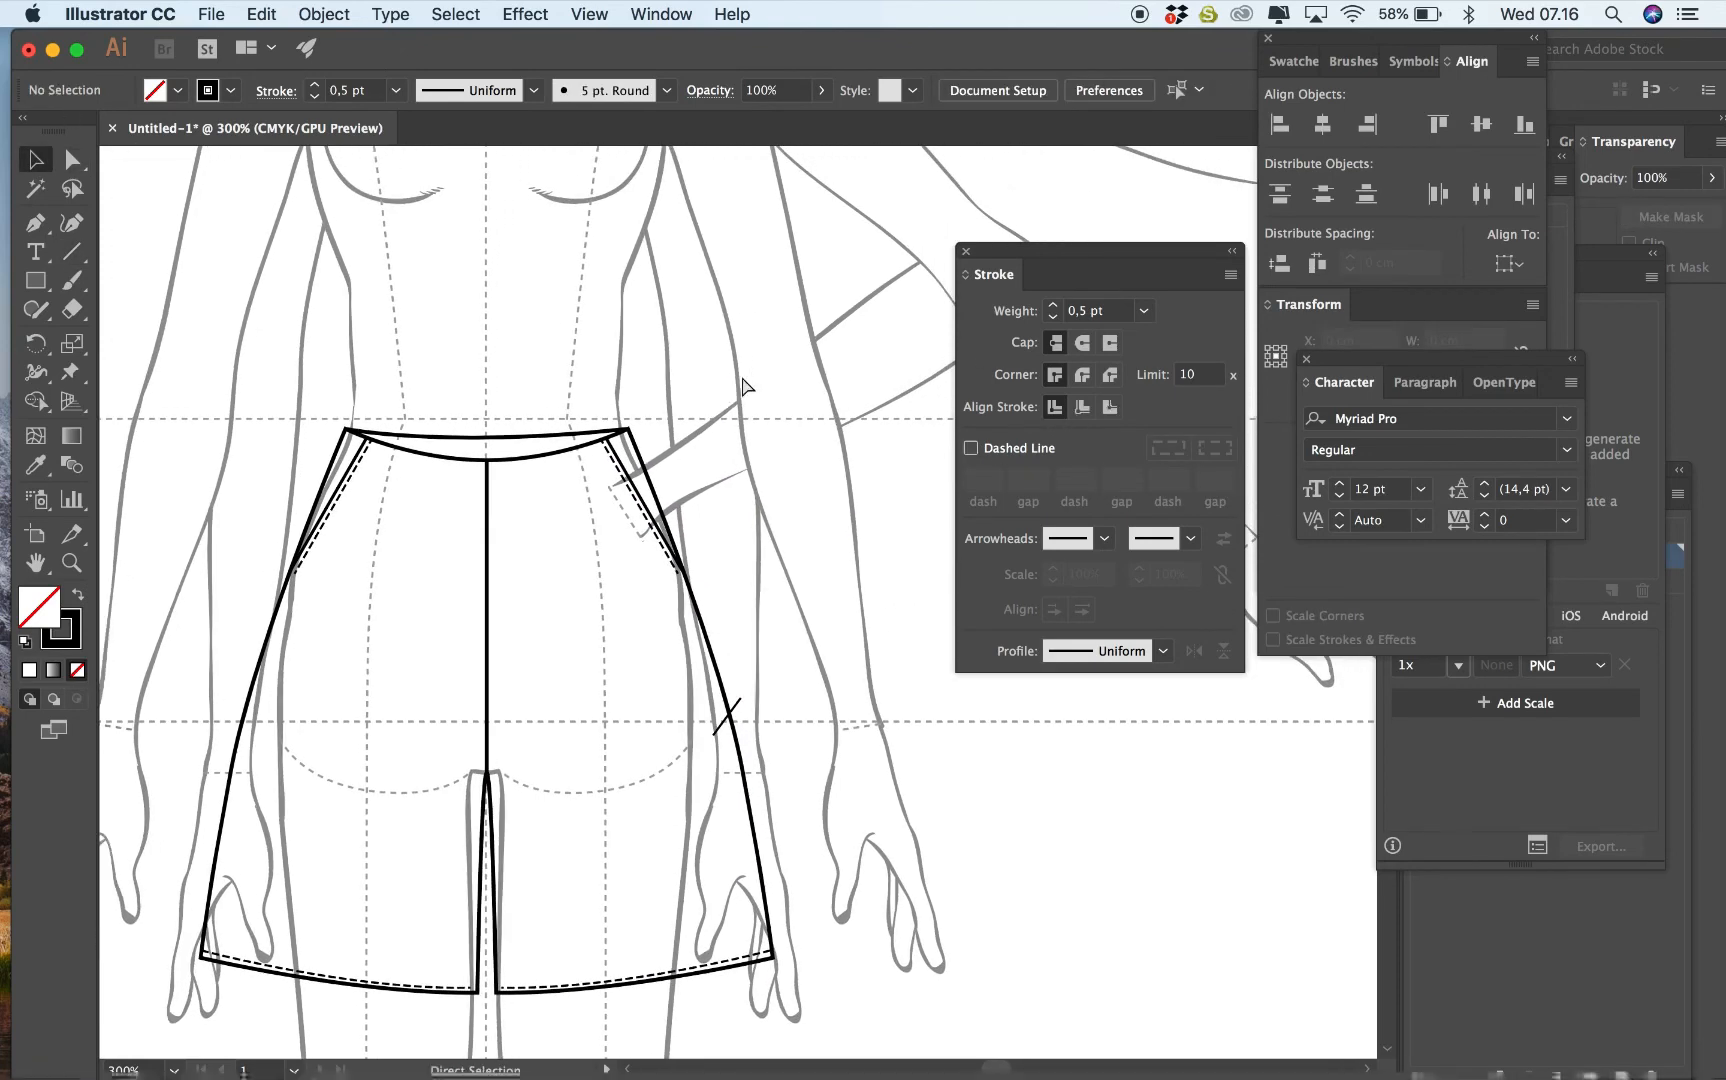
key(super+equal)
key(super+equal)
scroll(742, 385, up, 2)
scroll(742, 385, left, 1)
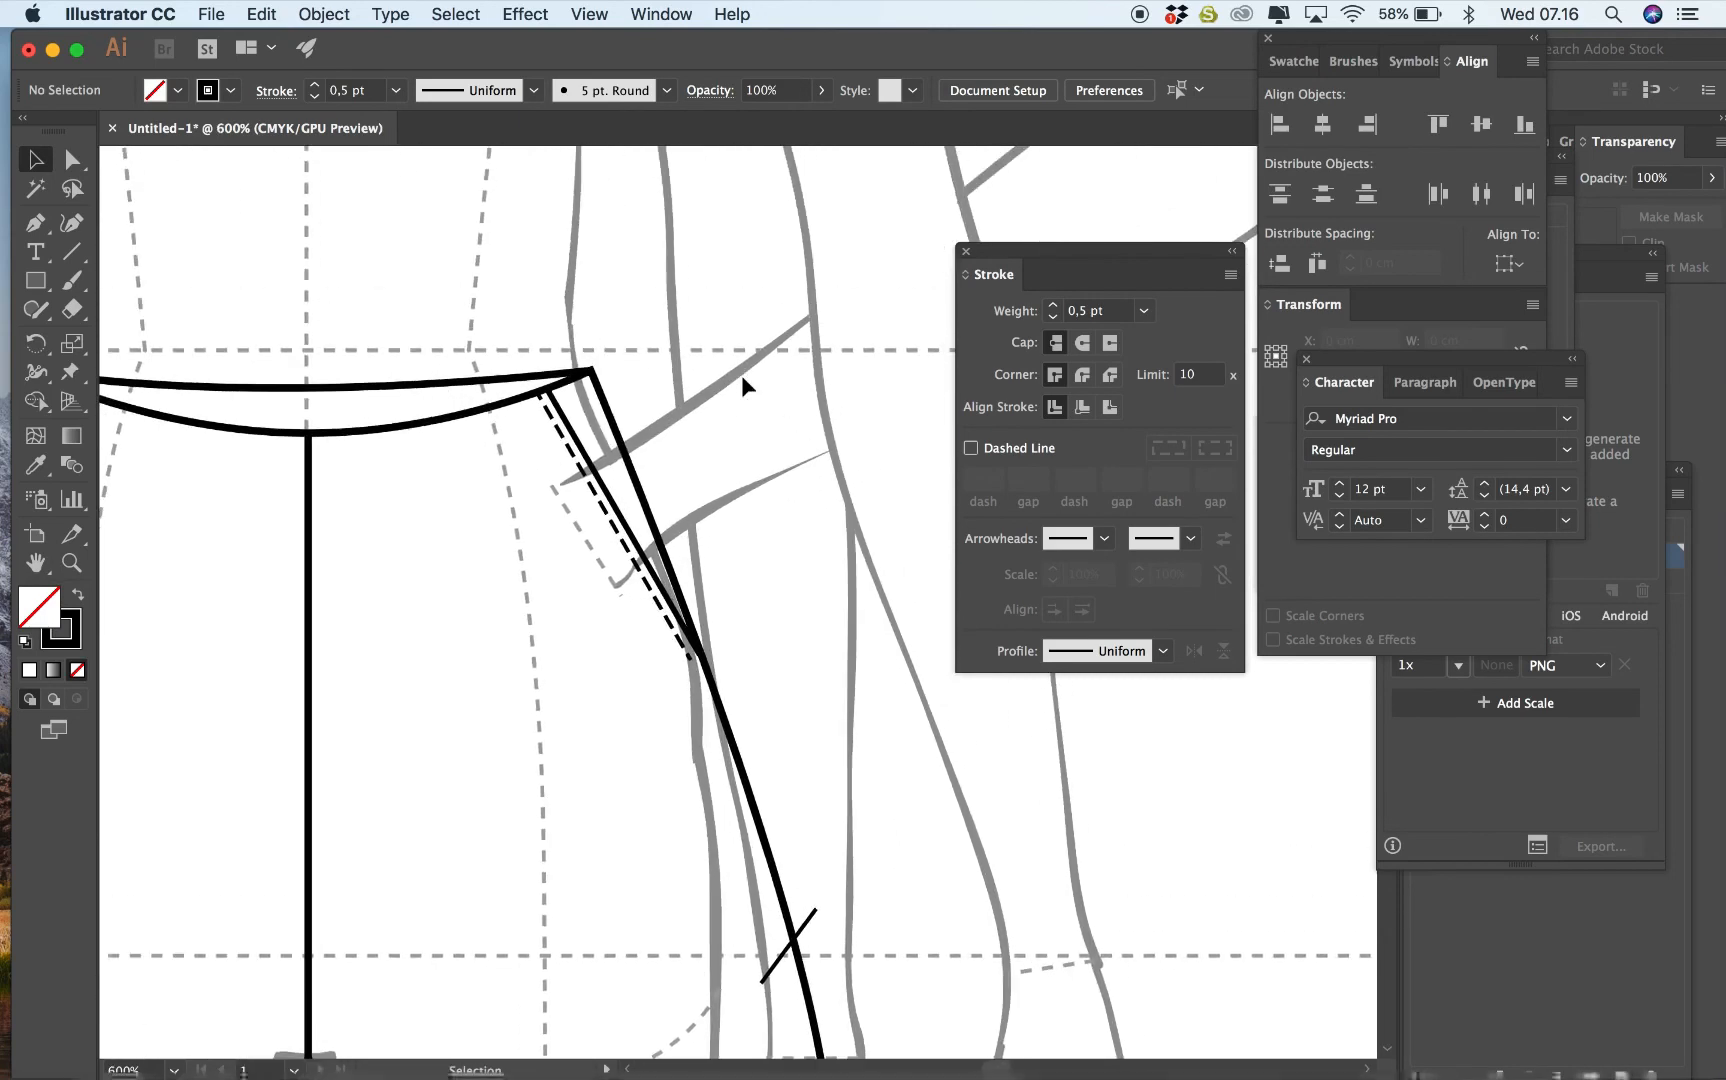
scroll(742, 375, up, 1)
click(35, 222)
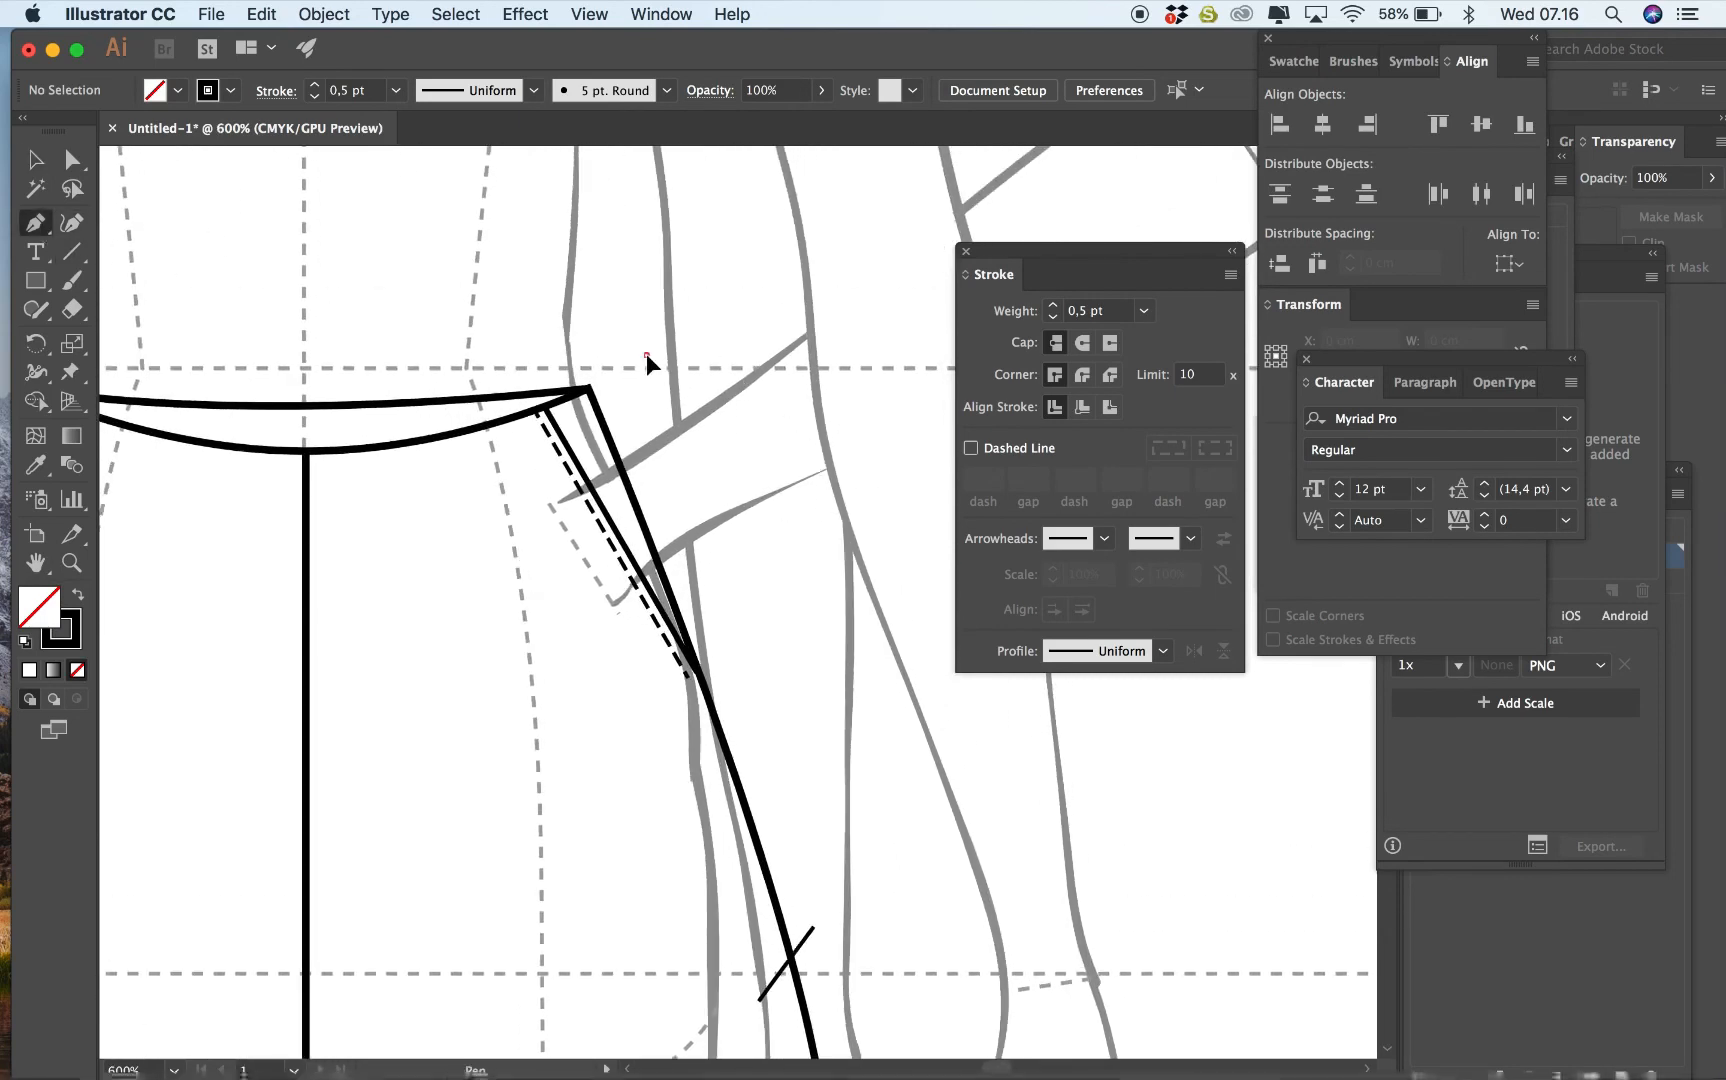
click(647, 307)
click(663, 307)
click(663, 355)
click(647, 355)
Move the small rectangle's lower corner points inward to taper it, and set its stroke weight to 0.25 pt.
click(72, 160)
key(super+equal)
key(super+equal)
key(super+equal)
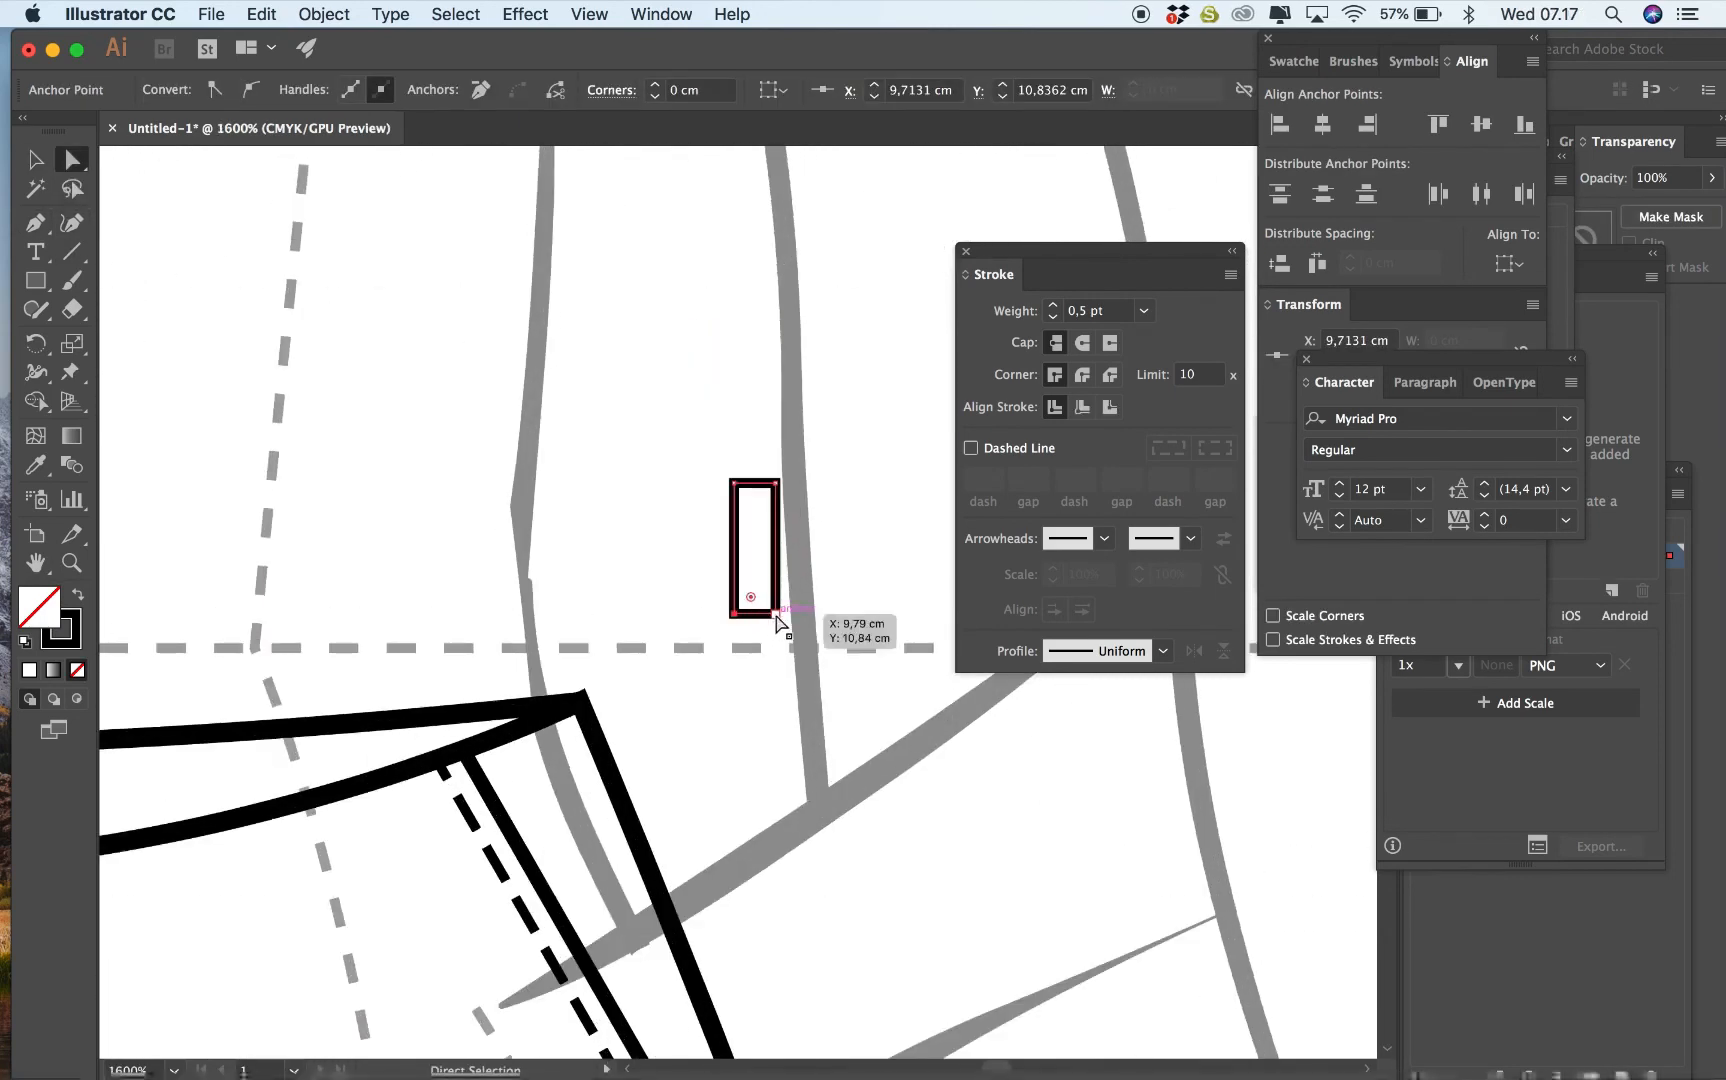
drag(776, 614, 745, 614)
click(1144, 311)
click(1170, 336)
Move the tapered shape onto the waistline's outer corner, then rotate and resize it to fit there.
click(36, 160)
mouse_move(777, 482)
mouse_down()
mouse_move(732, 520)
mouse_move(771, 500)
mouse_up()
key(super+z)
click(836, 519)
drag(766, 566, 592, 645)
drag(597, 579, 597, 608)
click(617, 652)
drag(603, 602, 616, 655)
key(super+minus)
key(super+minus)
key(super+minus)
key(super+minus)
key(super+minus)
click(954, 917)
Set up the Paintbrush with the 5 pt. Flat brush and the dark grey stroke color 635A5D.
scroll(954, 917, down, 5)
click(72, 281)
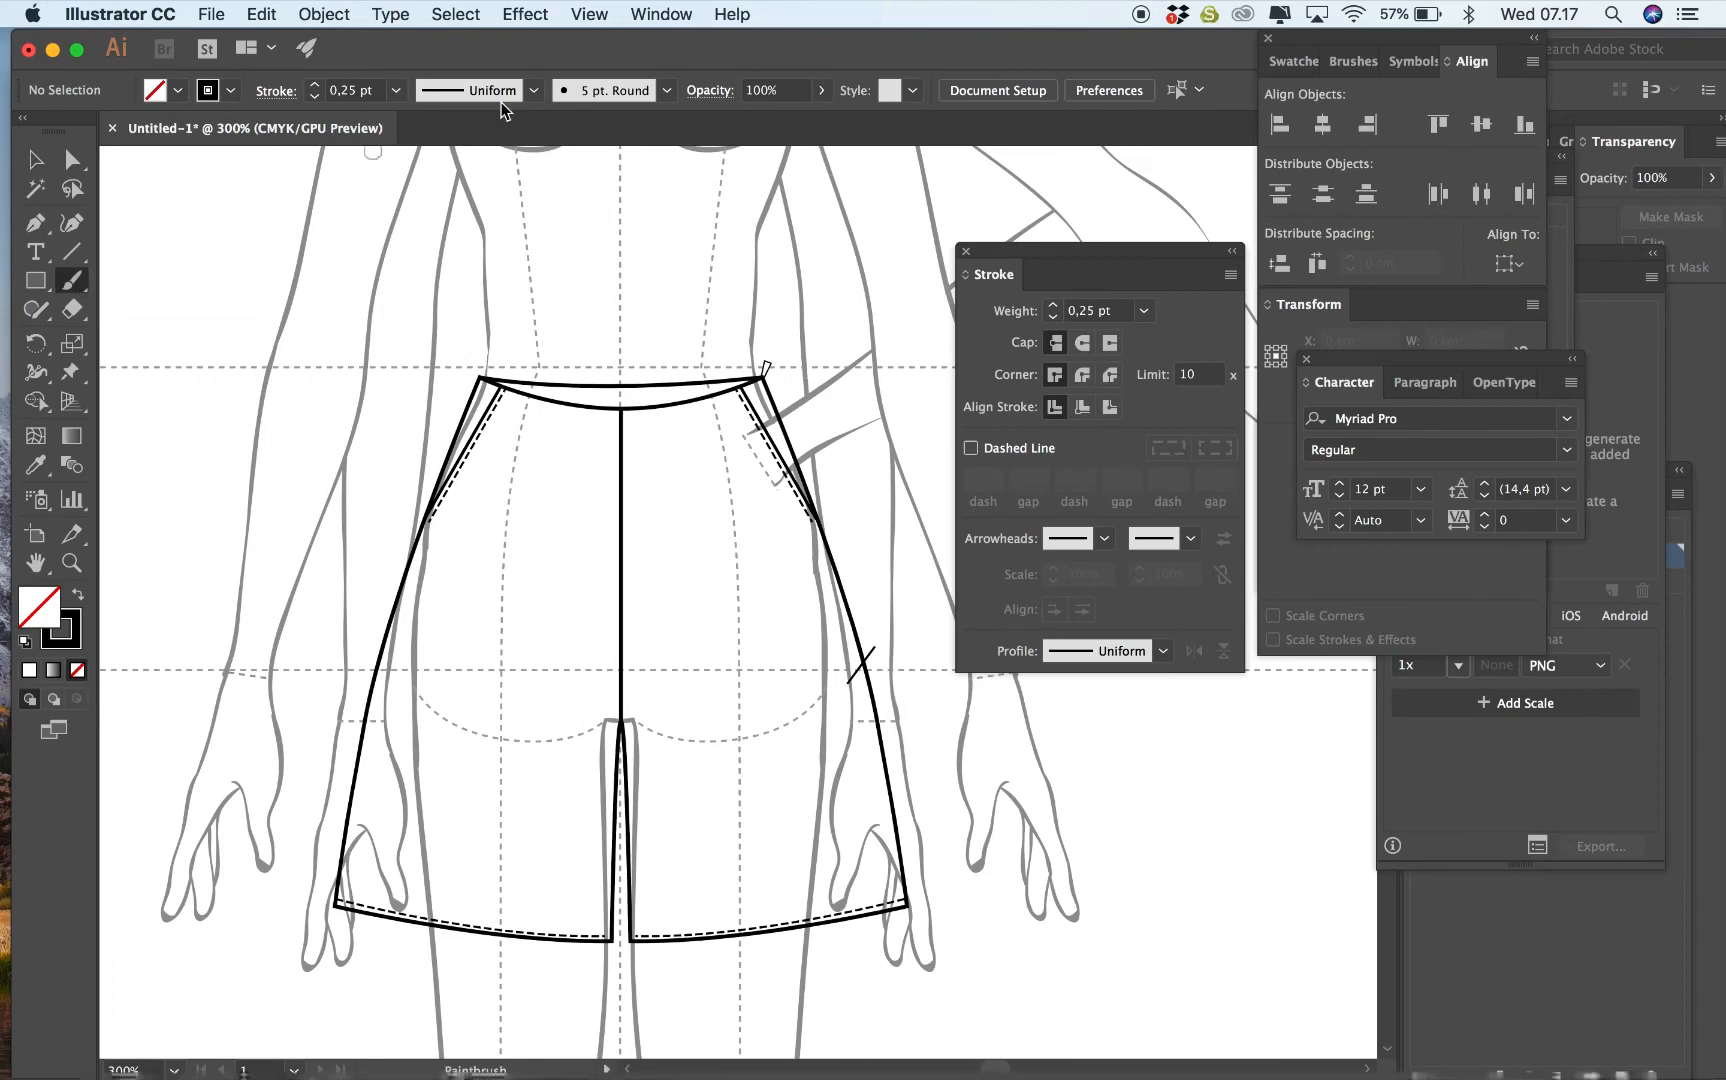
click(666, 91)
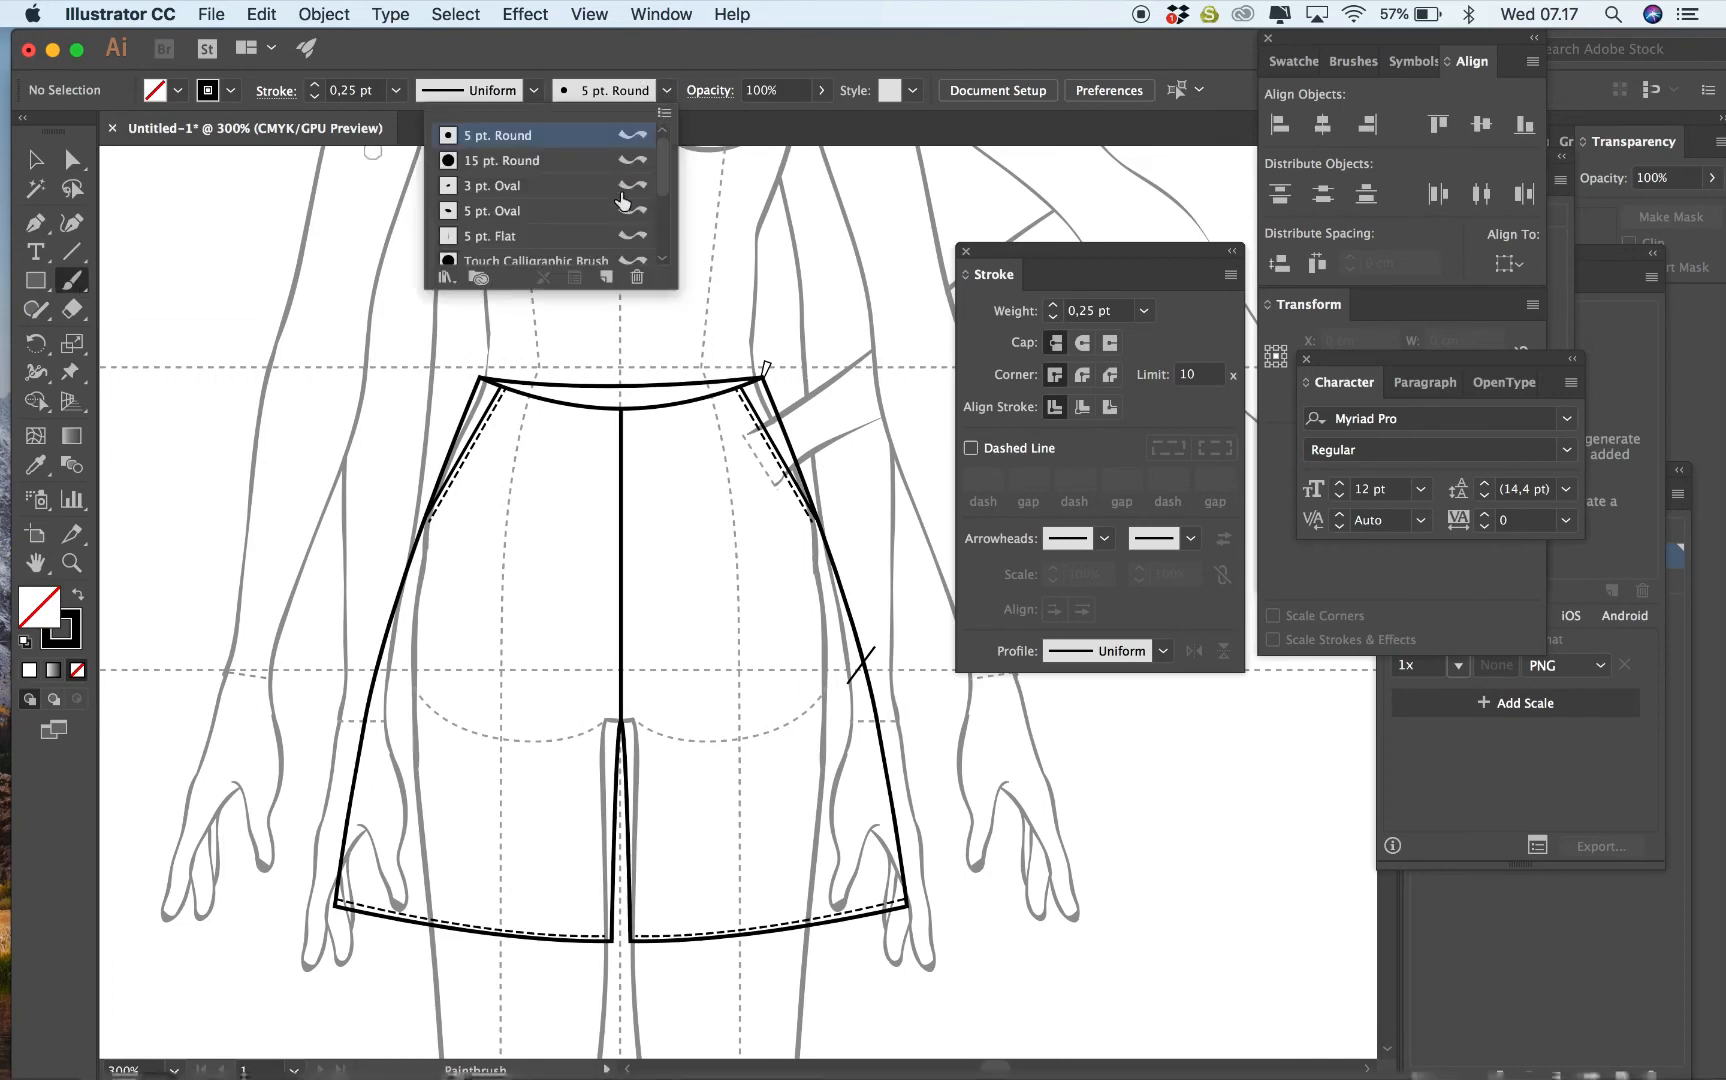
click(630, 237)
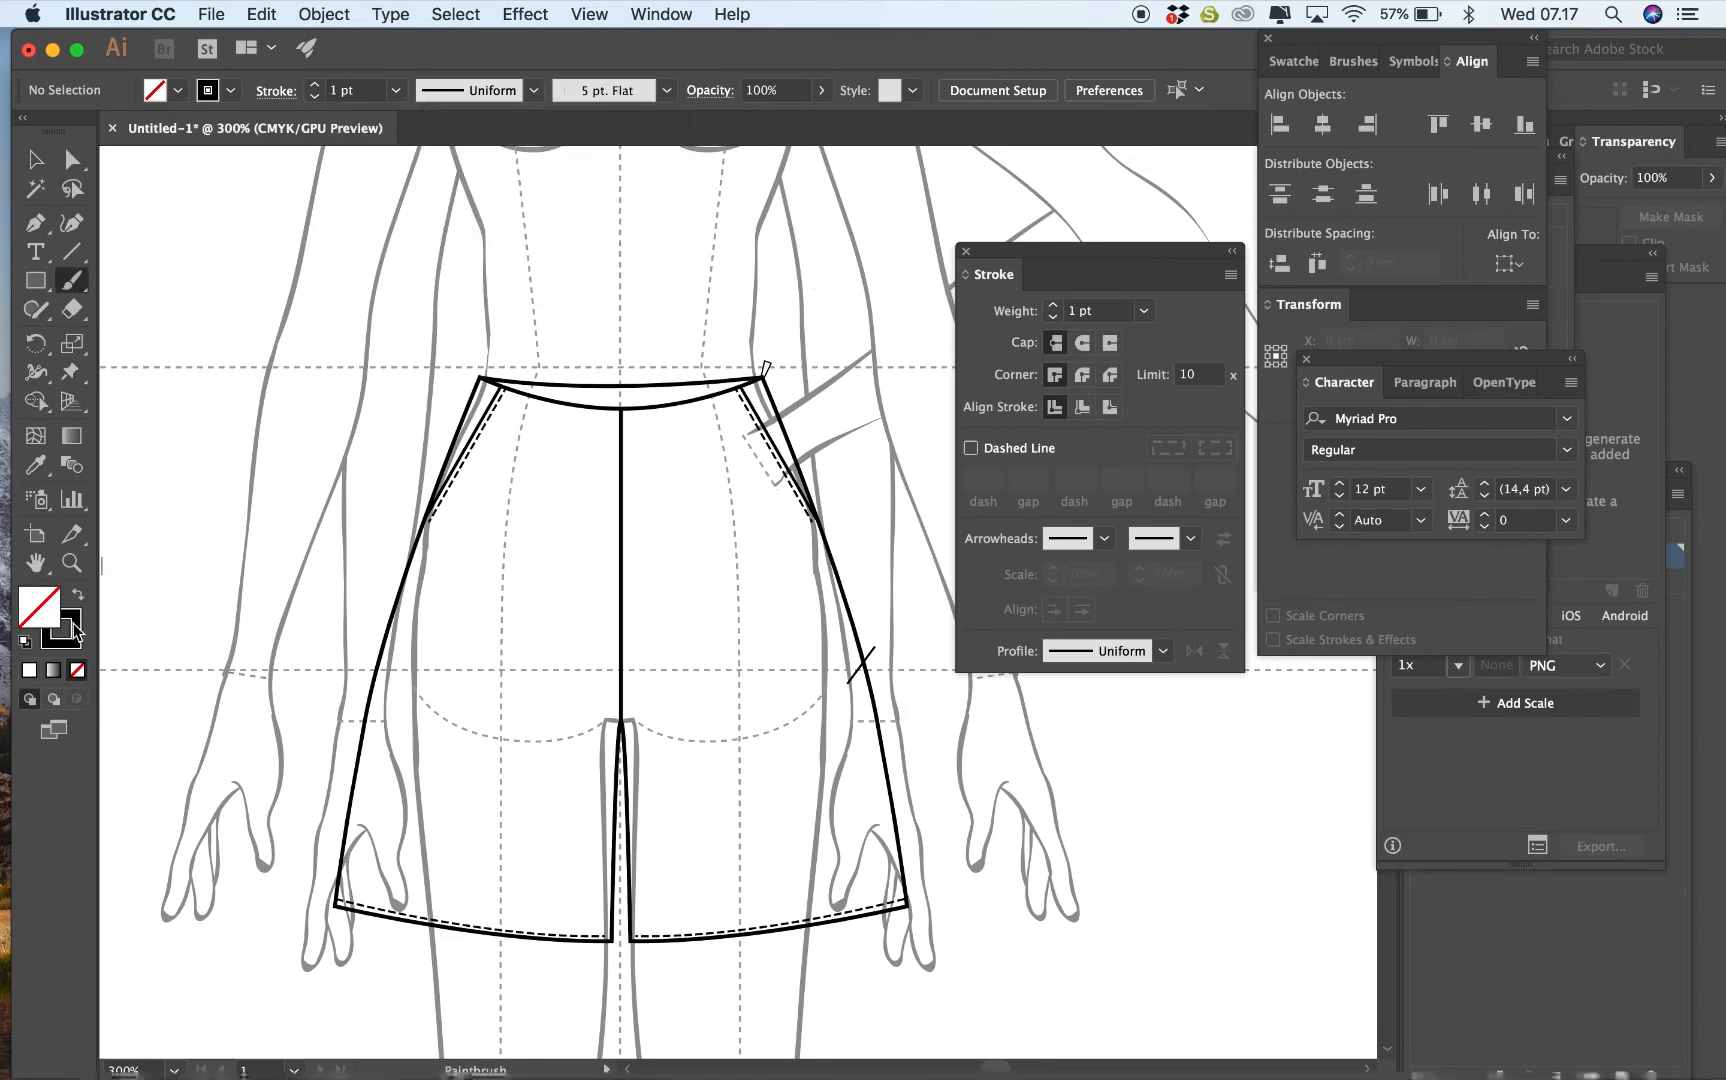
double_click(66, 626)
click(45, 397)
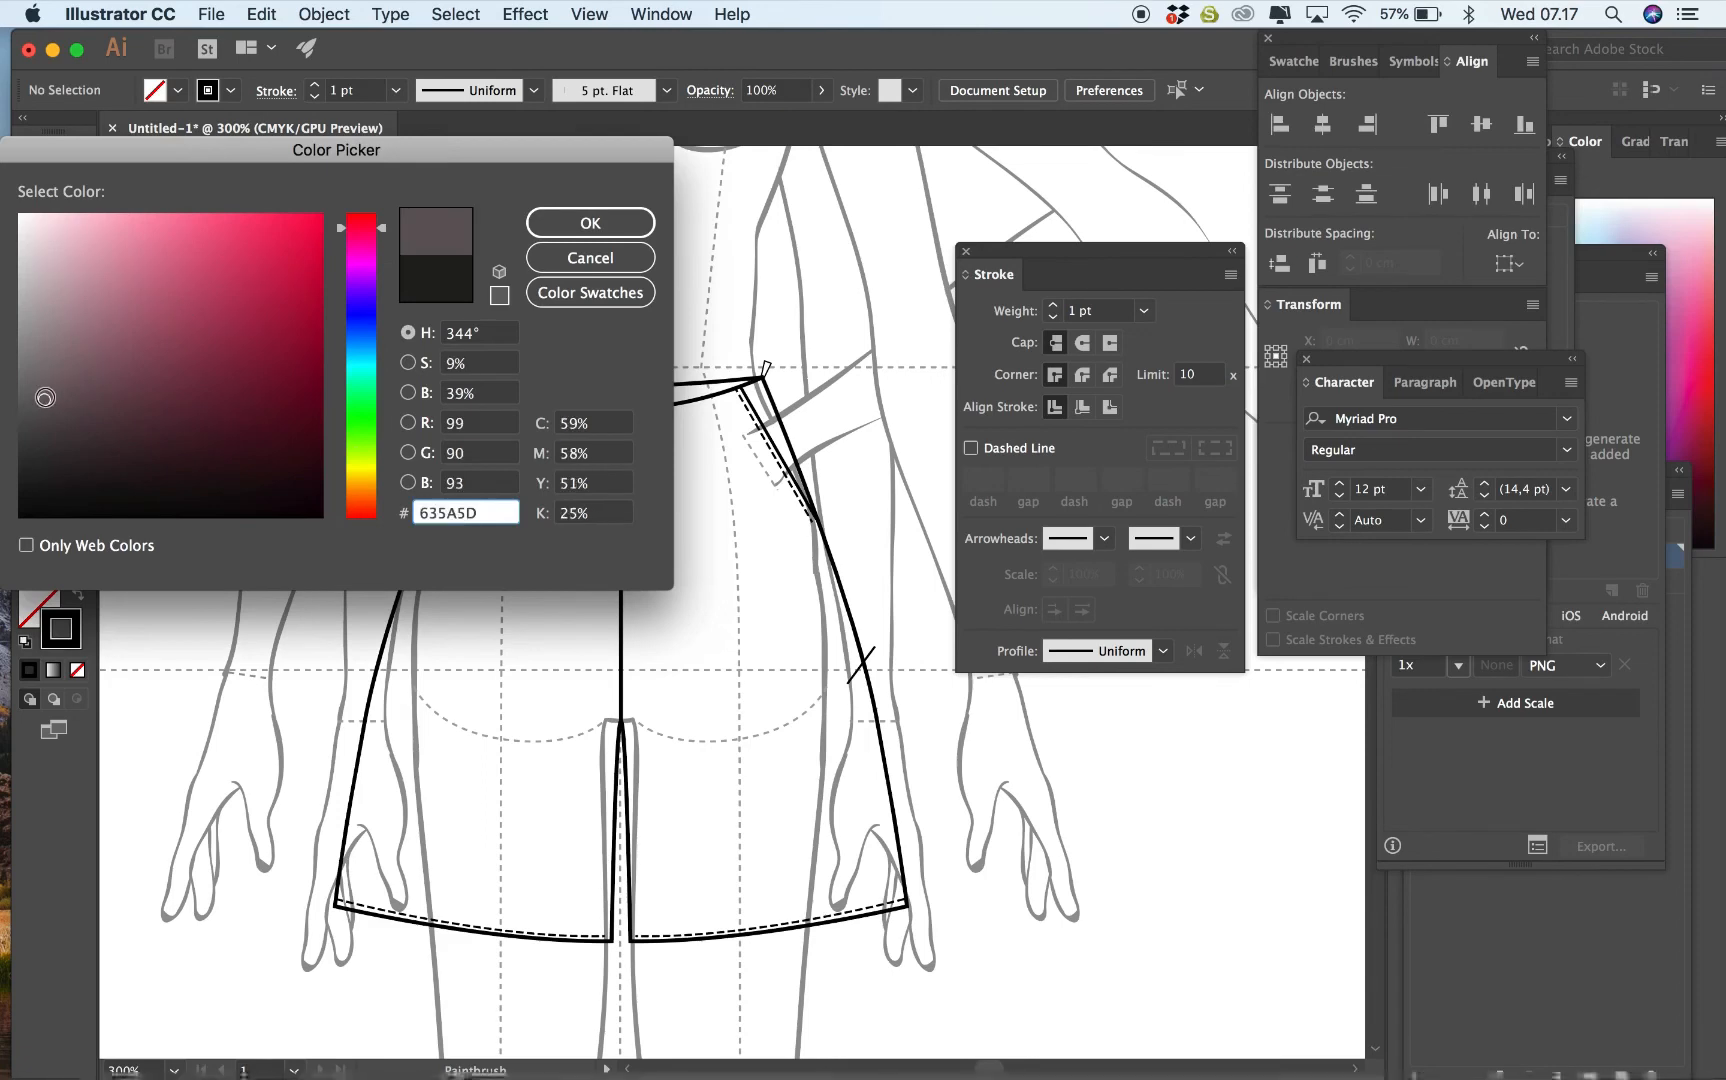
click(590, 222)
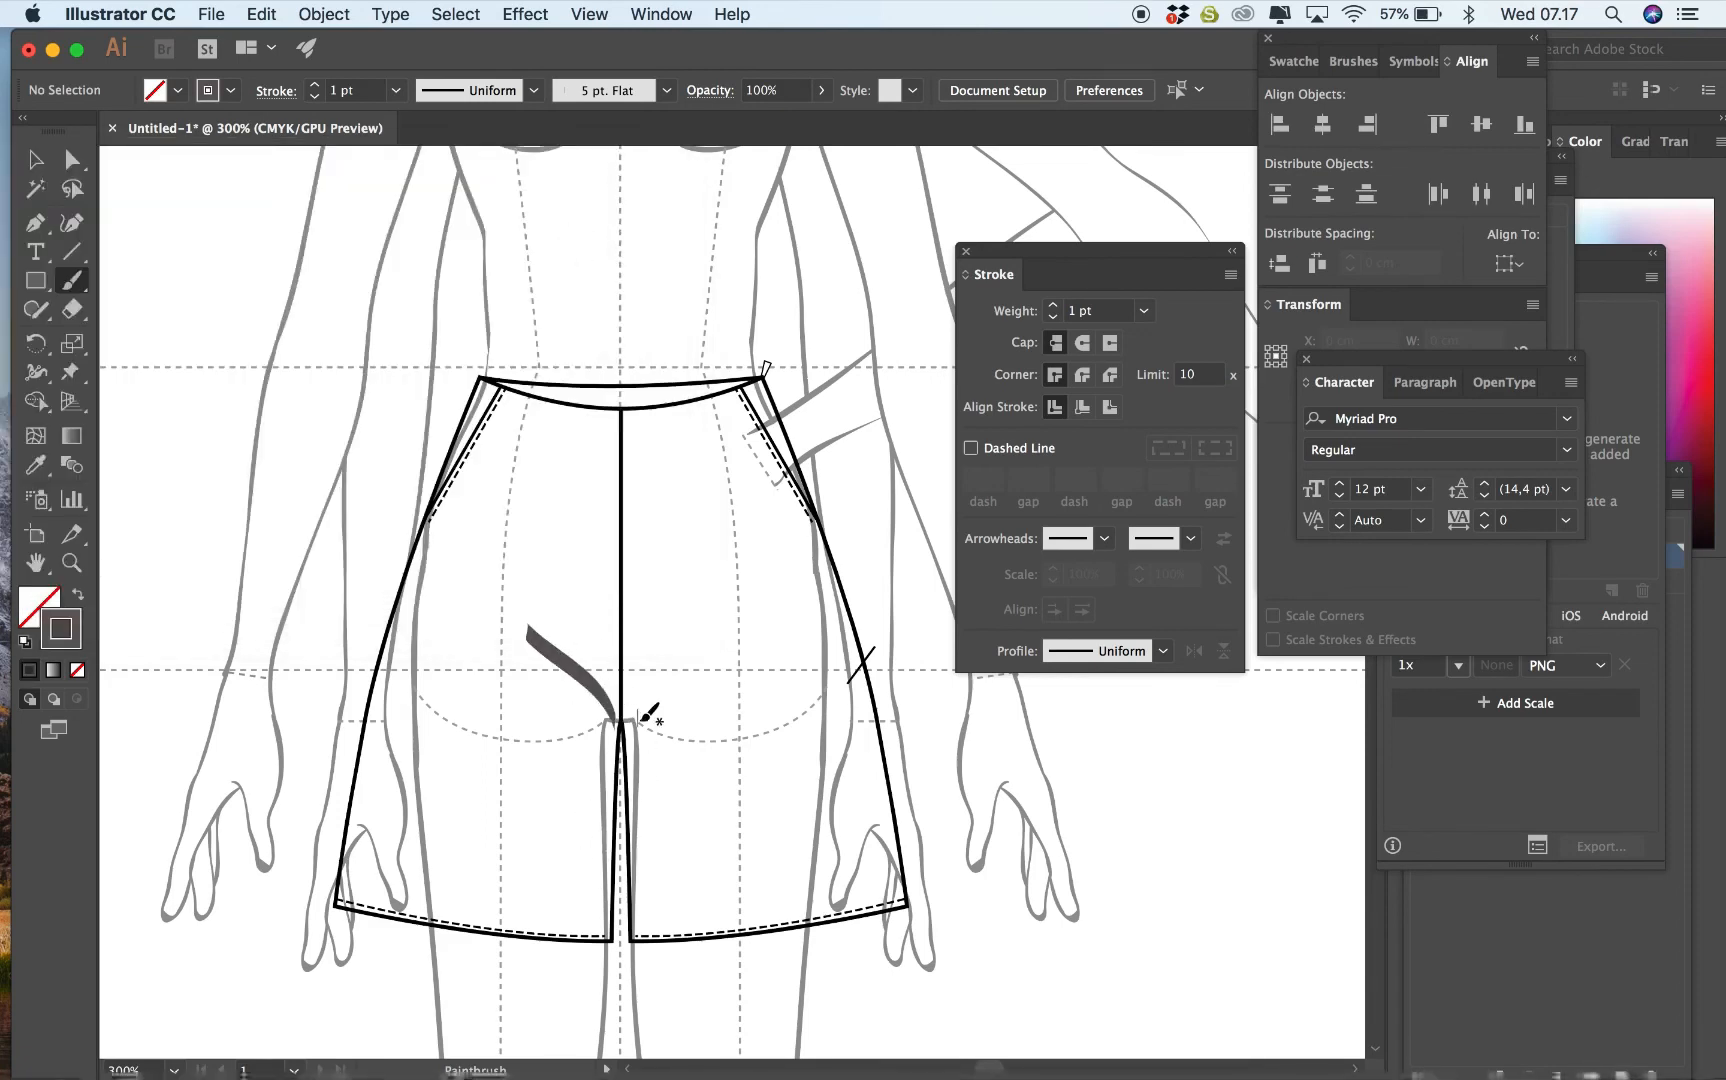
Paint curved crease strokes rising from the crotch on both sides of the center seam and set their weight to 0.25 pt.
drag(631, 721, 728, 572)
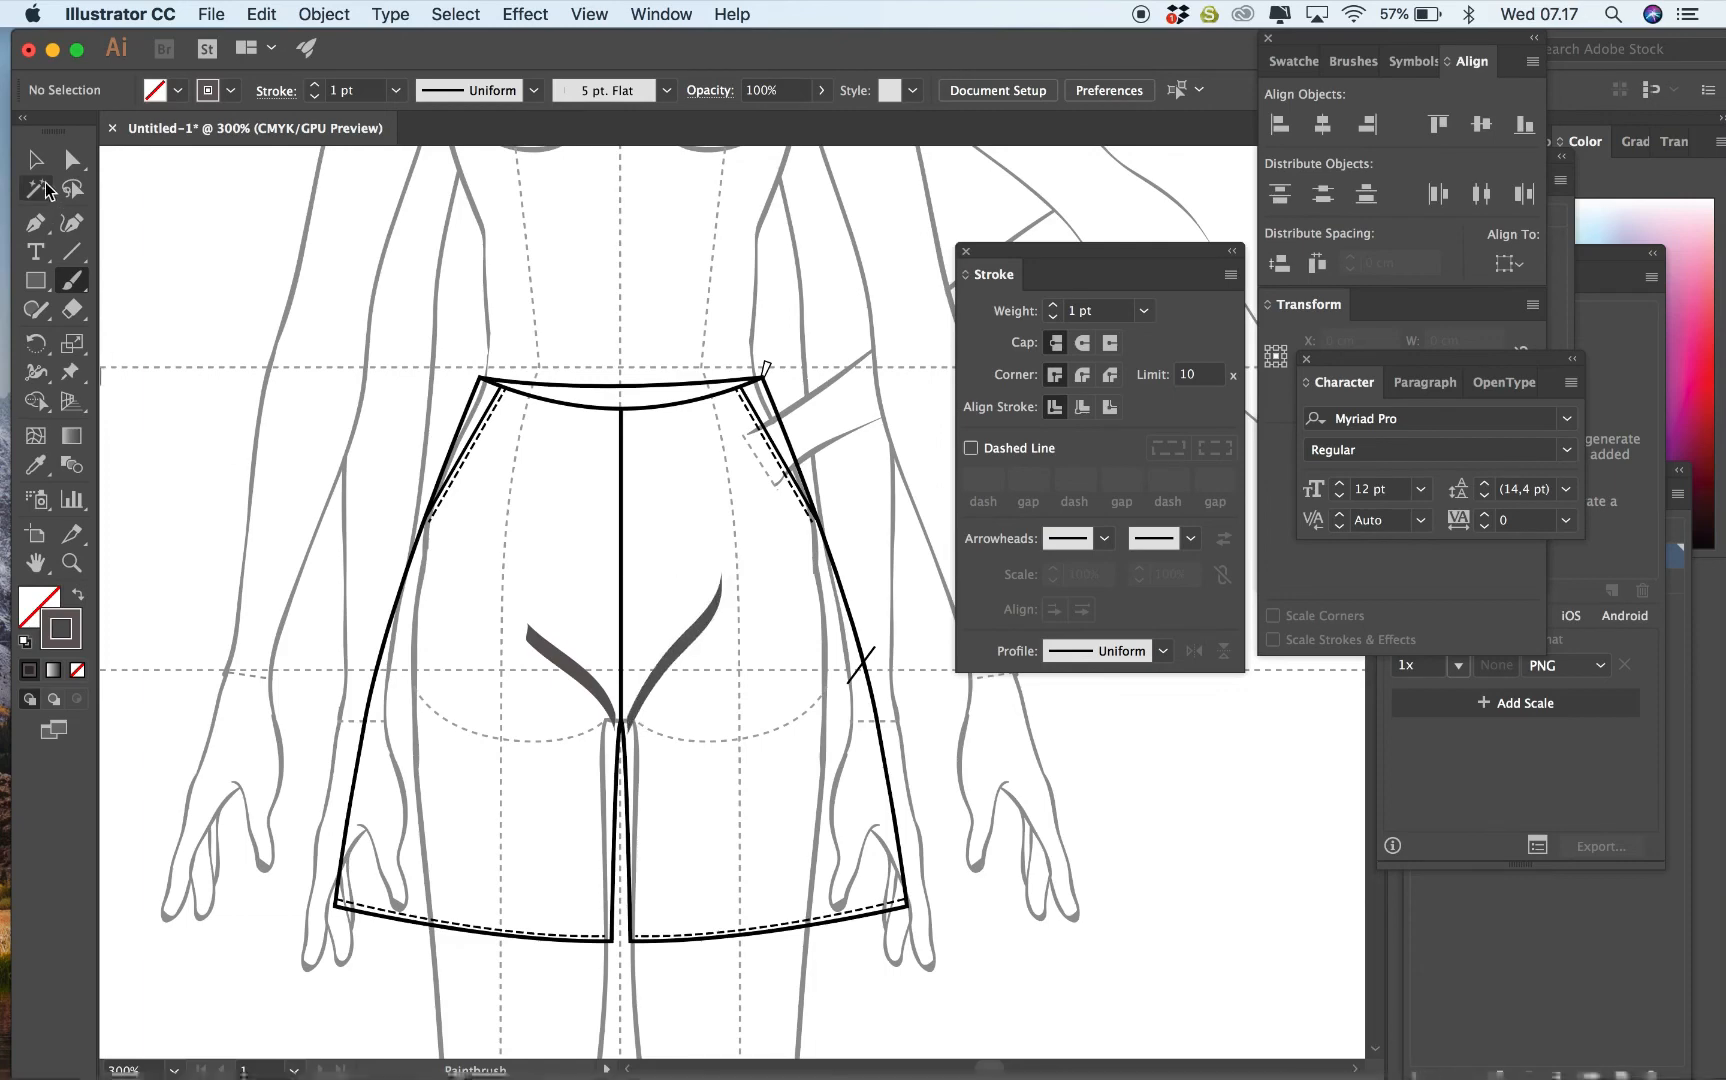
key(v)
click(609, 700)
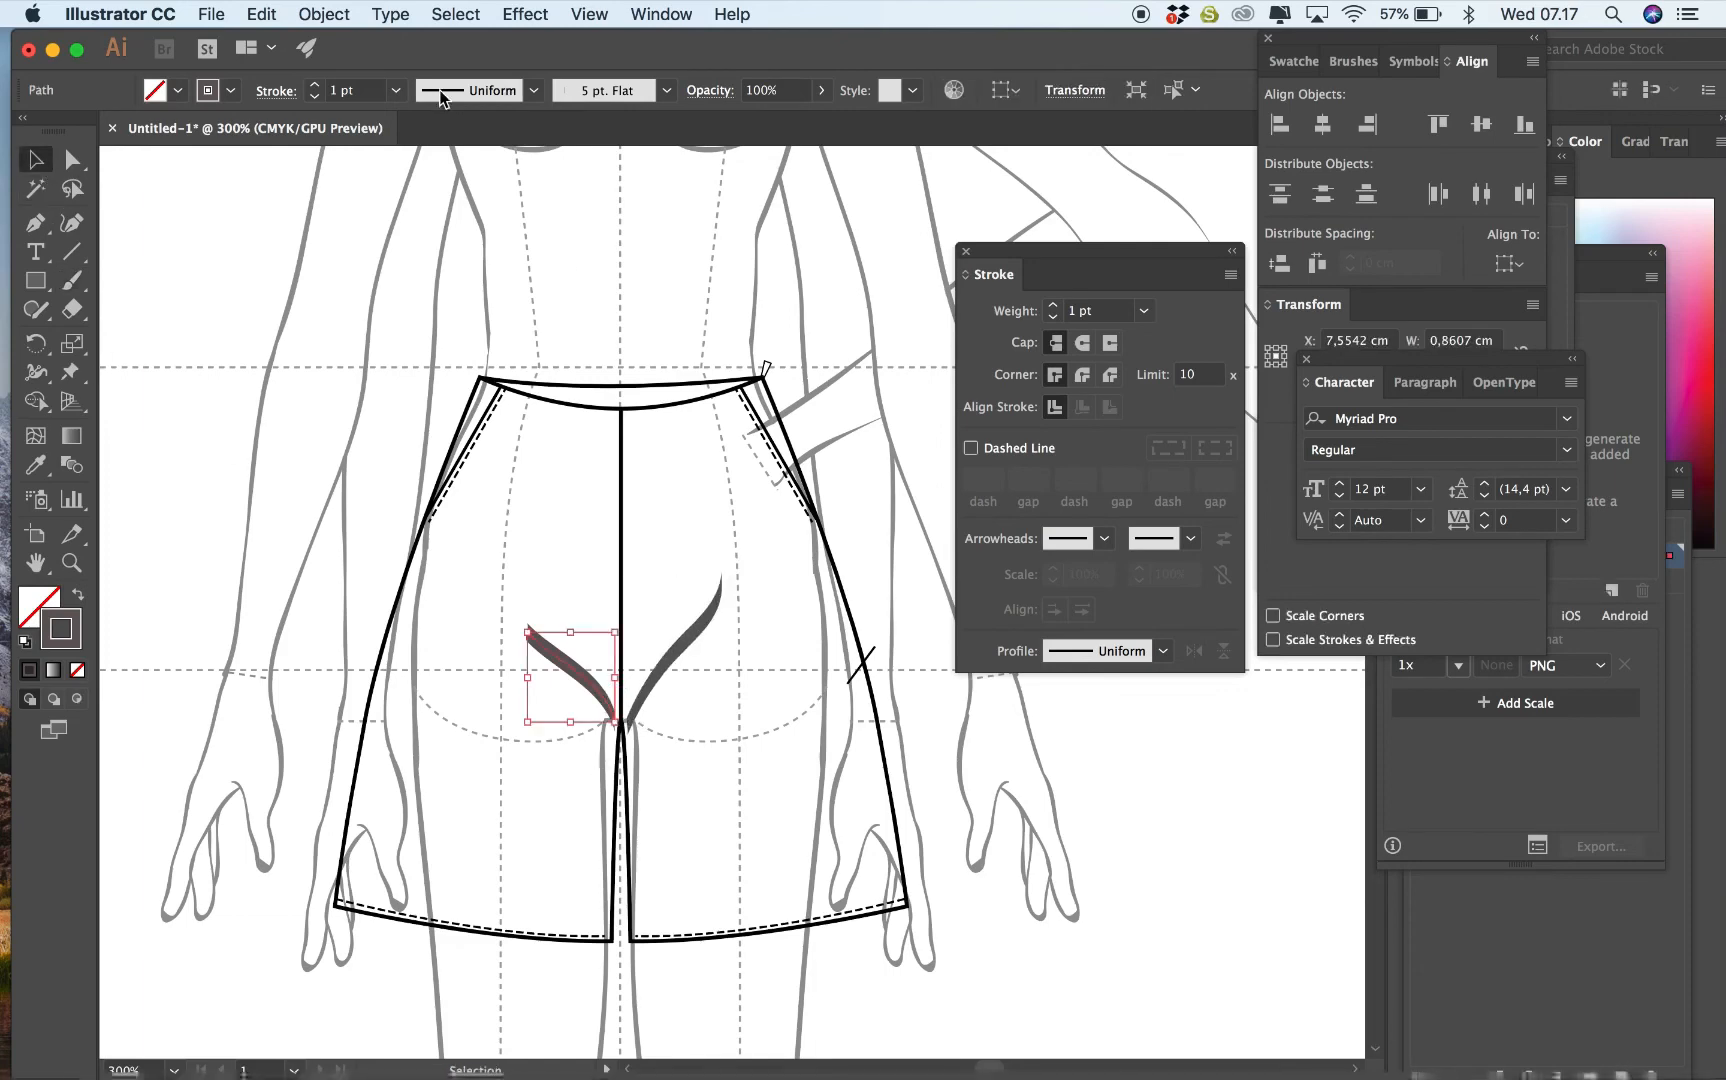
click(396, 90)
click(424, 109)
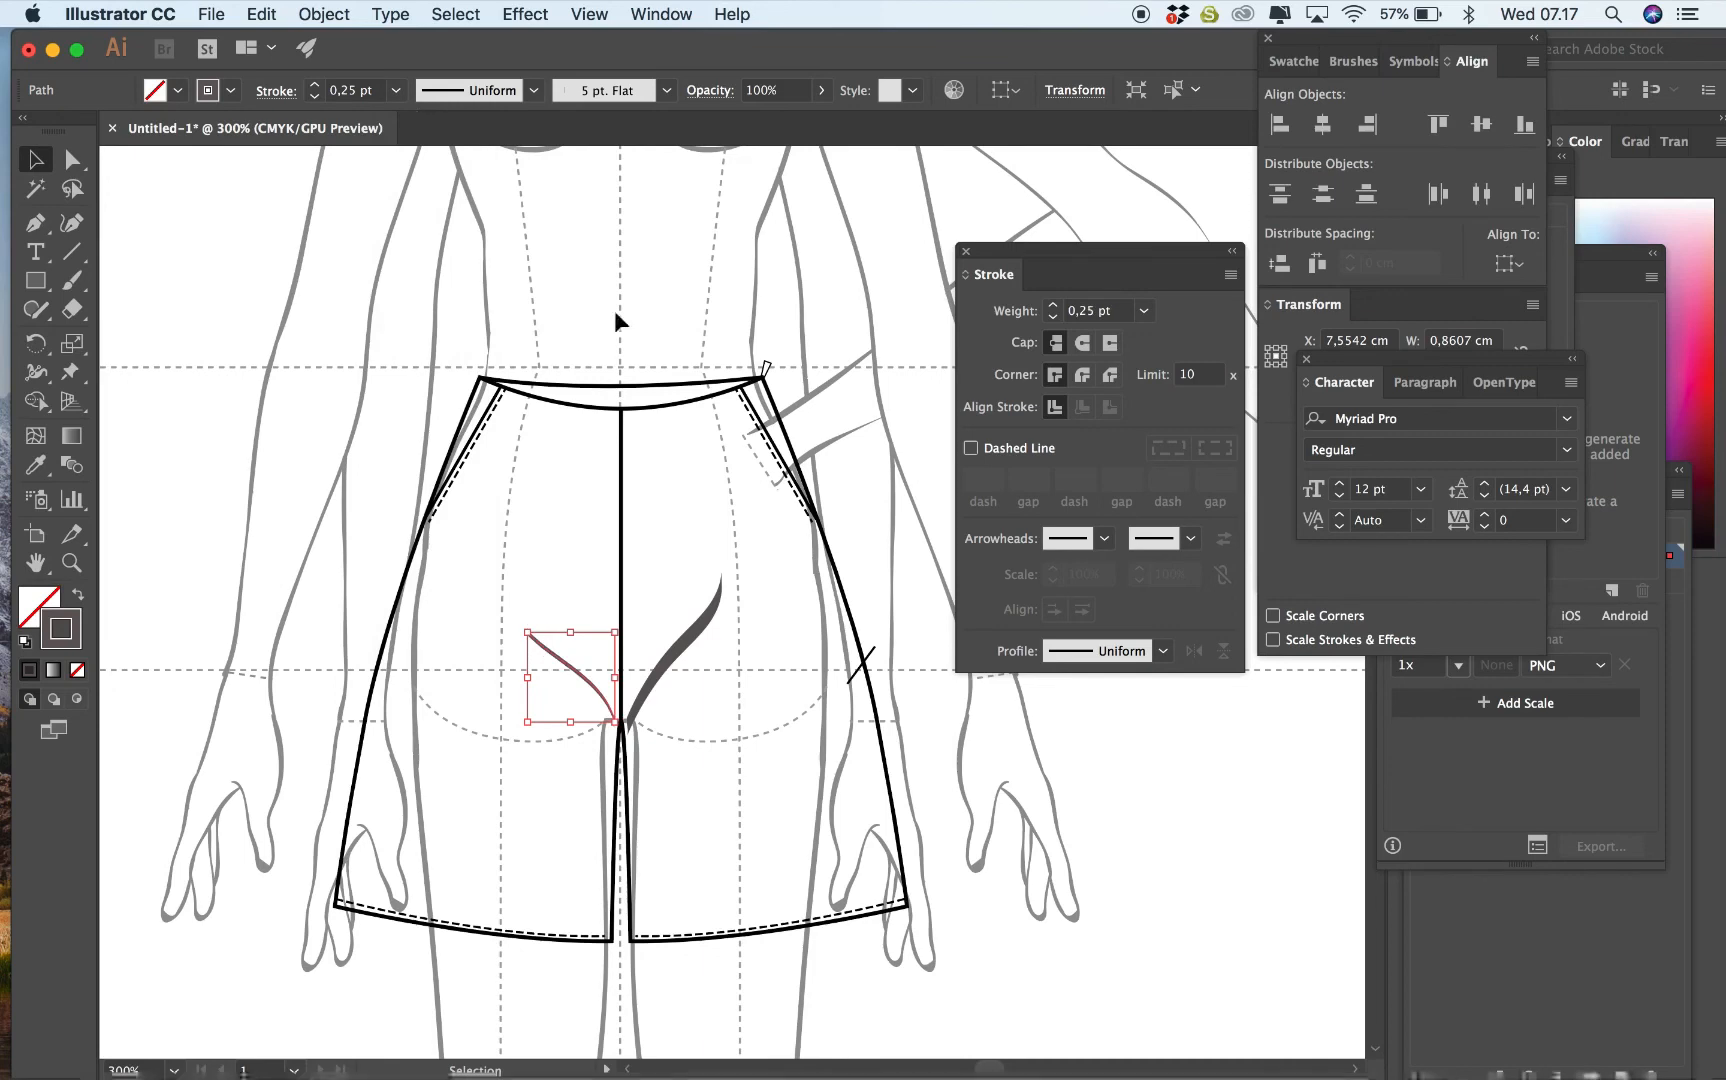
click(655, 672)
click(396, 90)
click(413, 116)
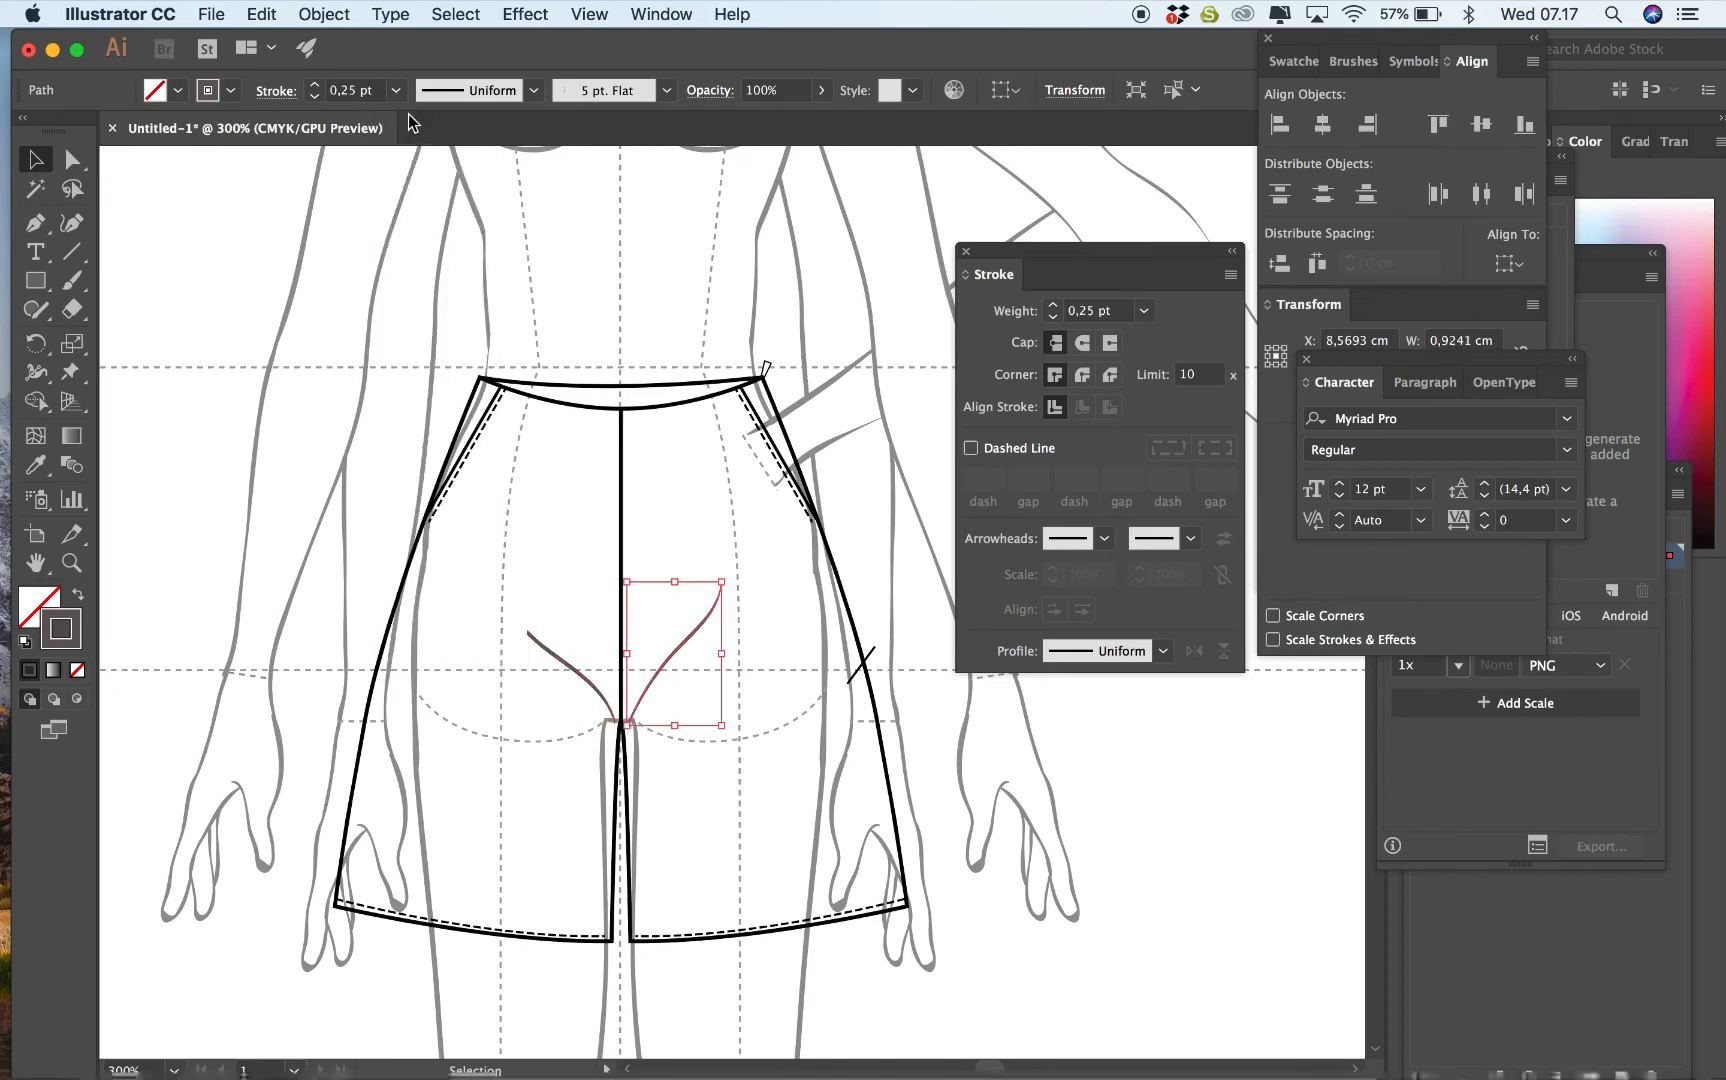
click(769, 700)
Try to shorten the crease stroke on the original shorts half by moving its upper anchor point toward the center seam.
click(599, 697)
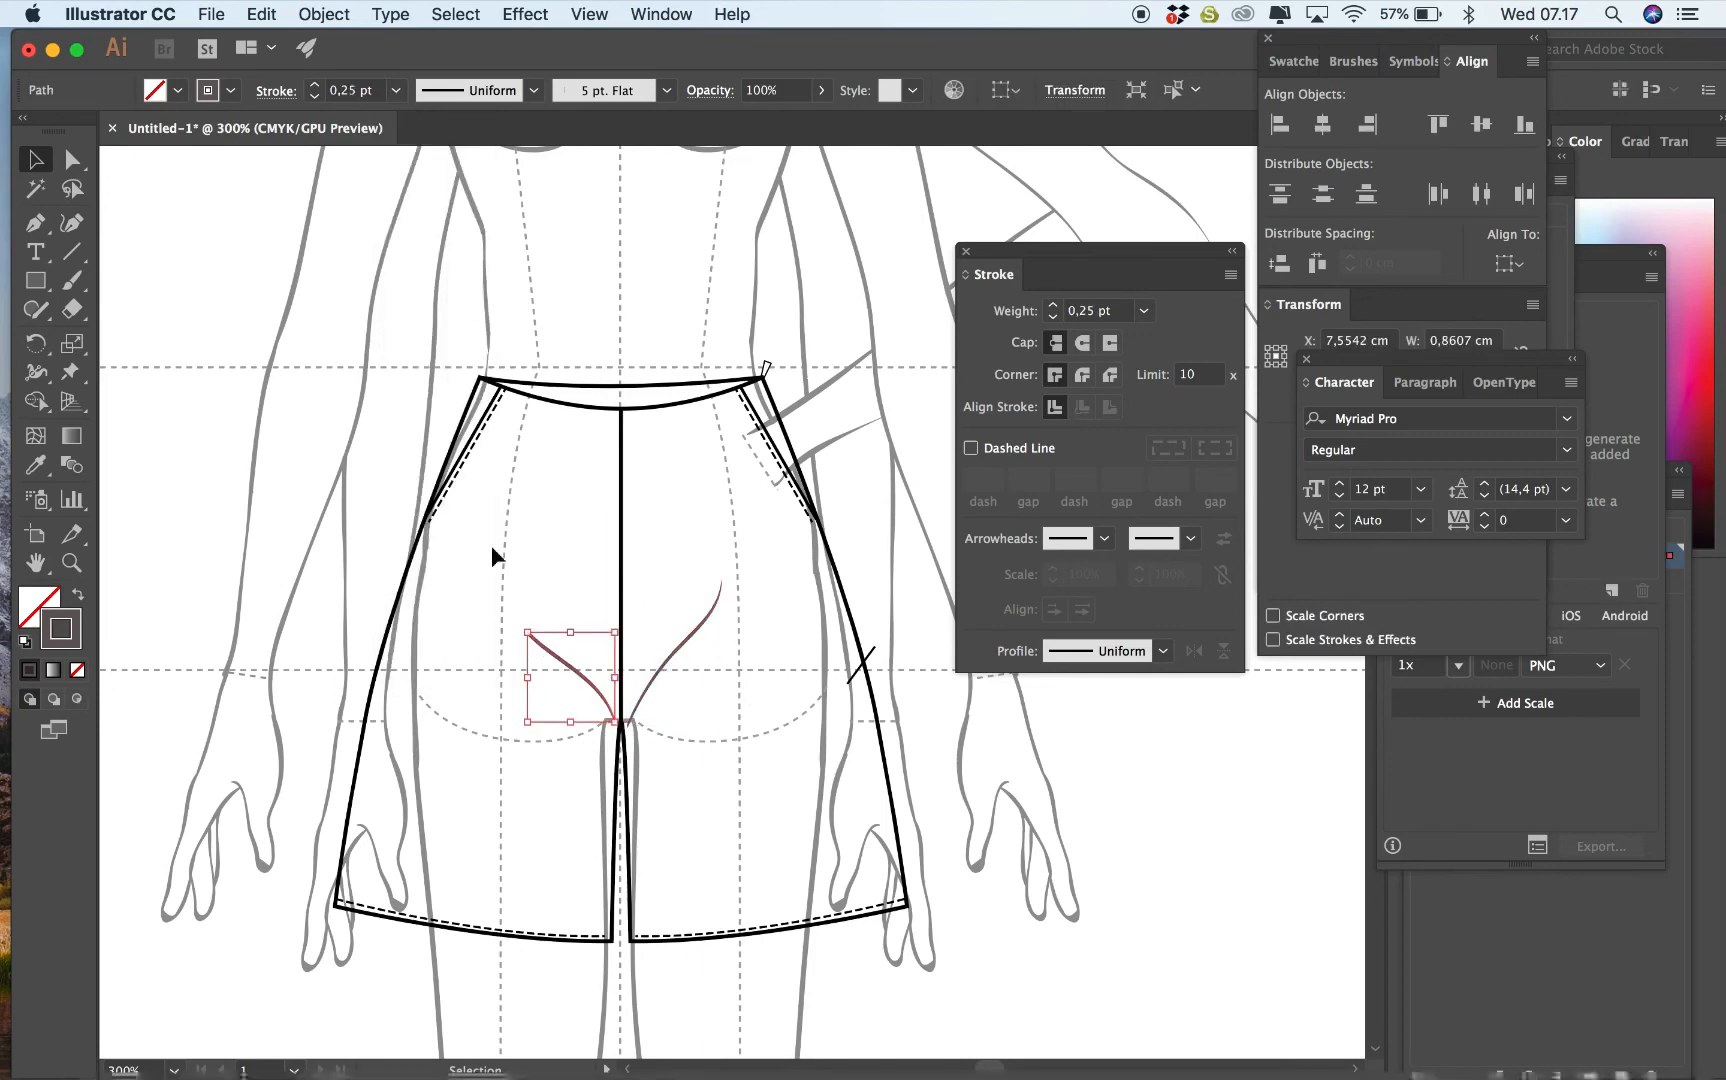
click(70, 158)
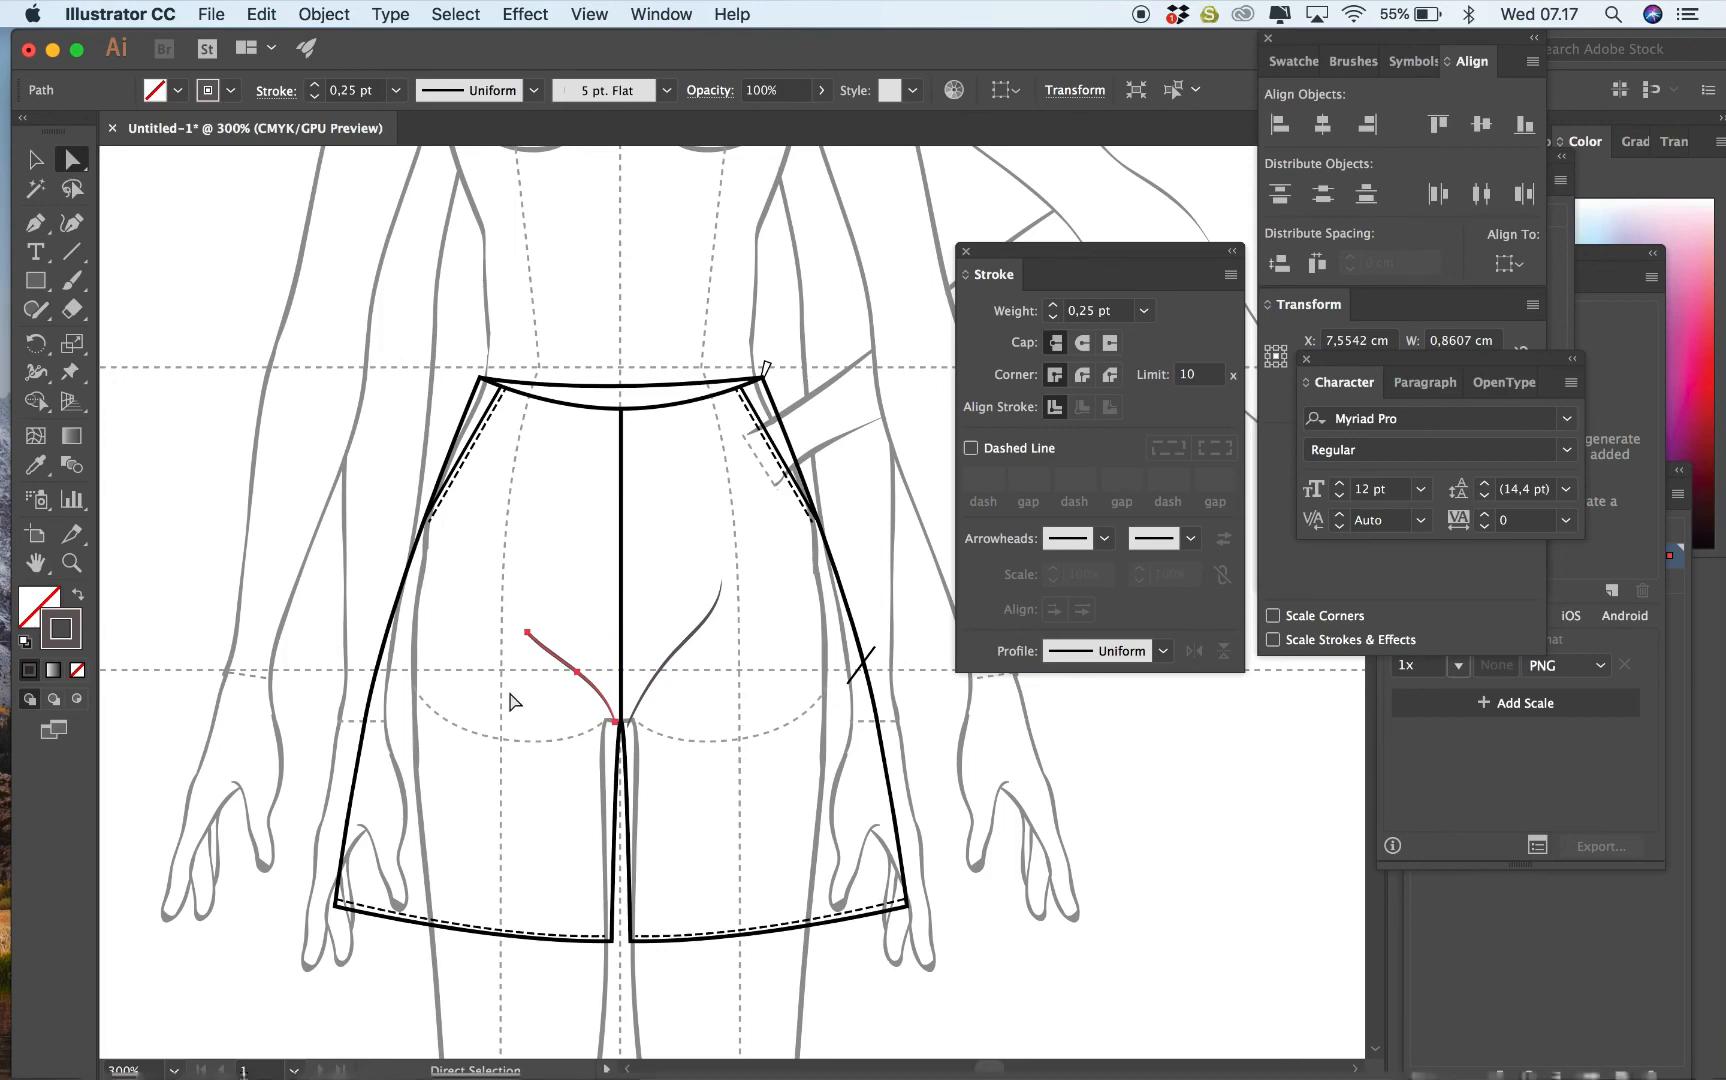
click(576, 672)
mouse_move(527, 633)
mouse_down()
mouse_move(554, 636)
mouse_move(546, 620)
mouse_move(565, 613)
mouse_move(546, 609)
mouse_move(547, 625)
mouse_move(597, 686)
mouse_move(604, 668)
mouse_move(563, 646)
mouse_move(586, 643)
mouse_move(574, 622)
mouse_move(607, 680)
mouse_move(587, 650)
mouse_up()
click(589, 703)
click(818, 745)
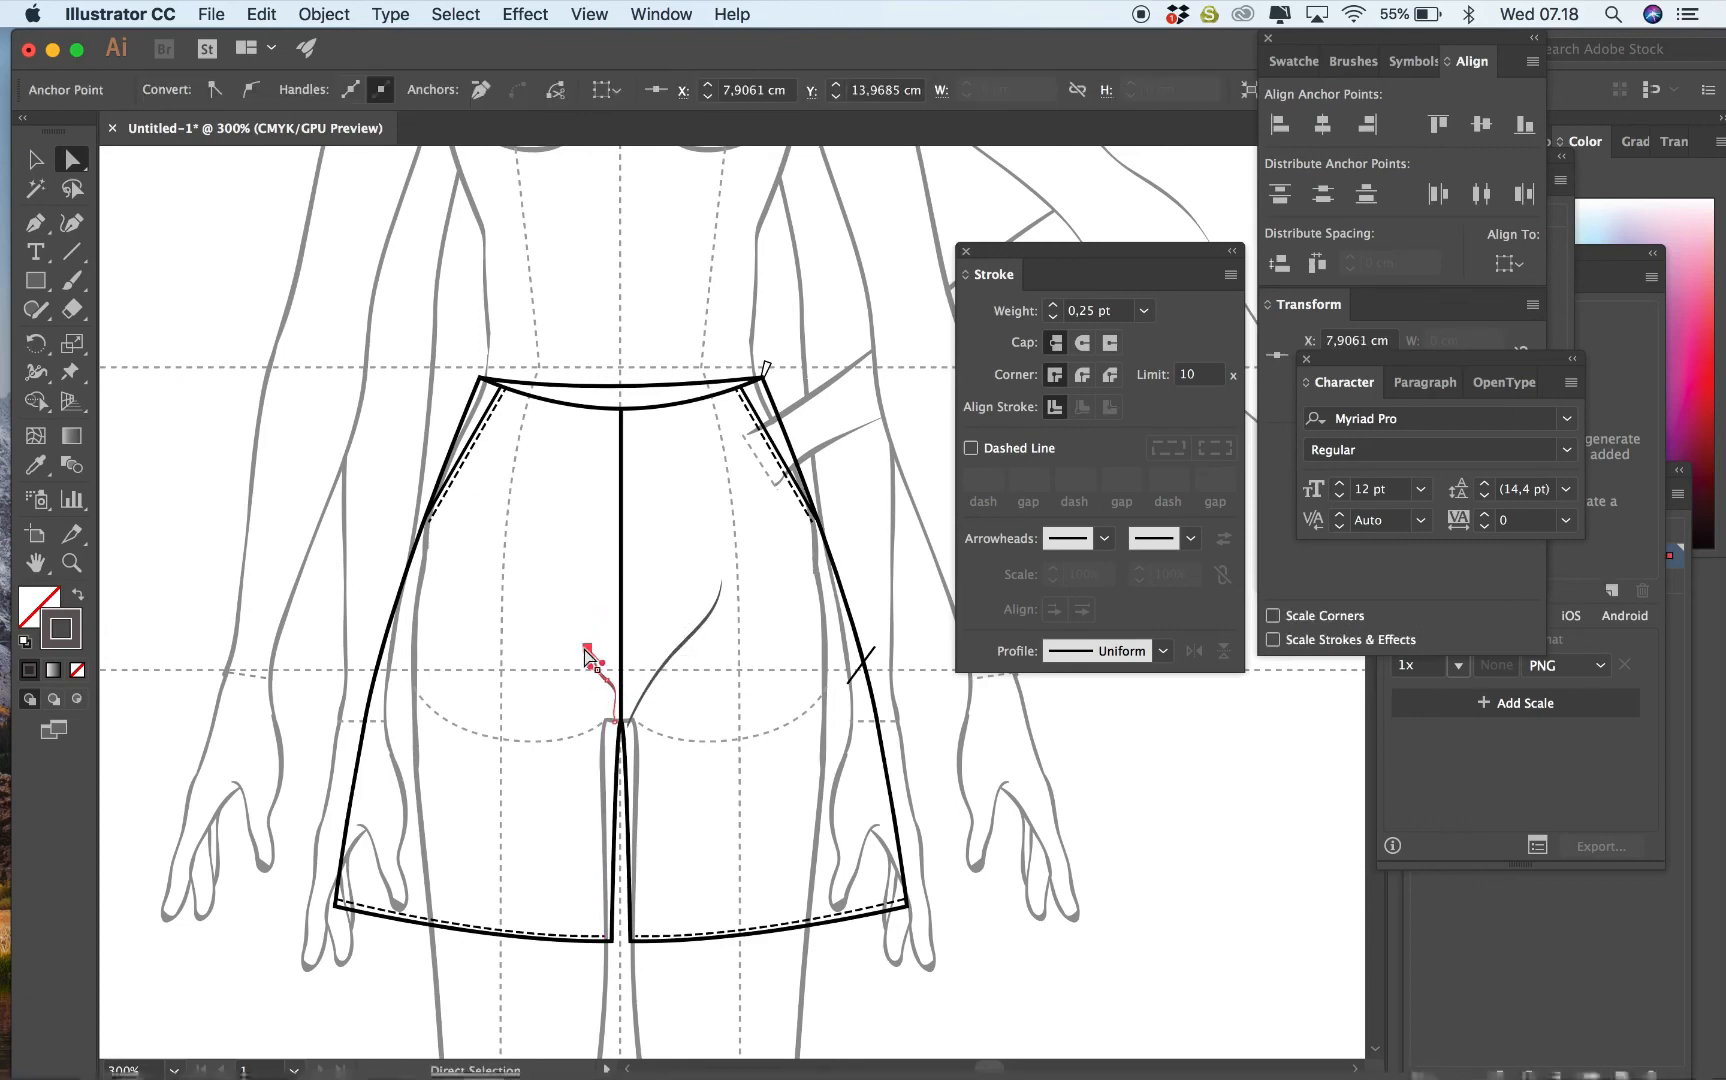
Delete the reshaped crease stroke and paint a shorter, steeper one from the crotch with the Paintbrush.
click(559, 717)
click(609, 682)
key(Delete)
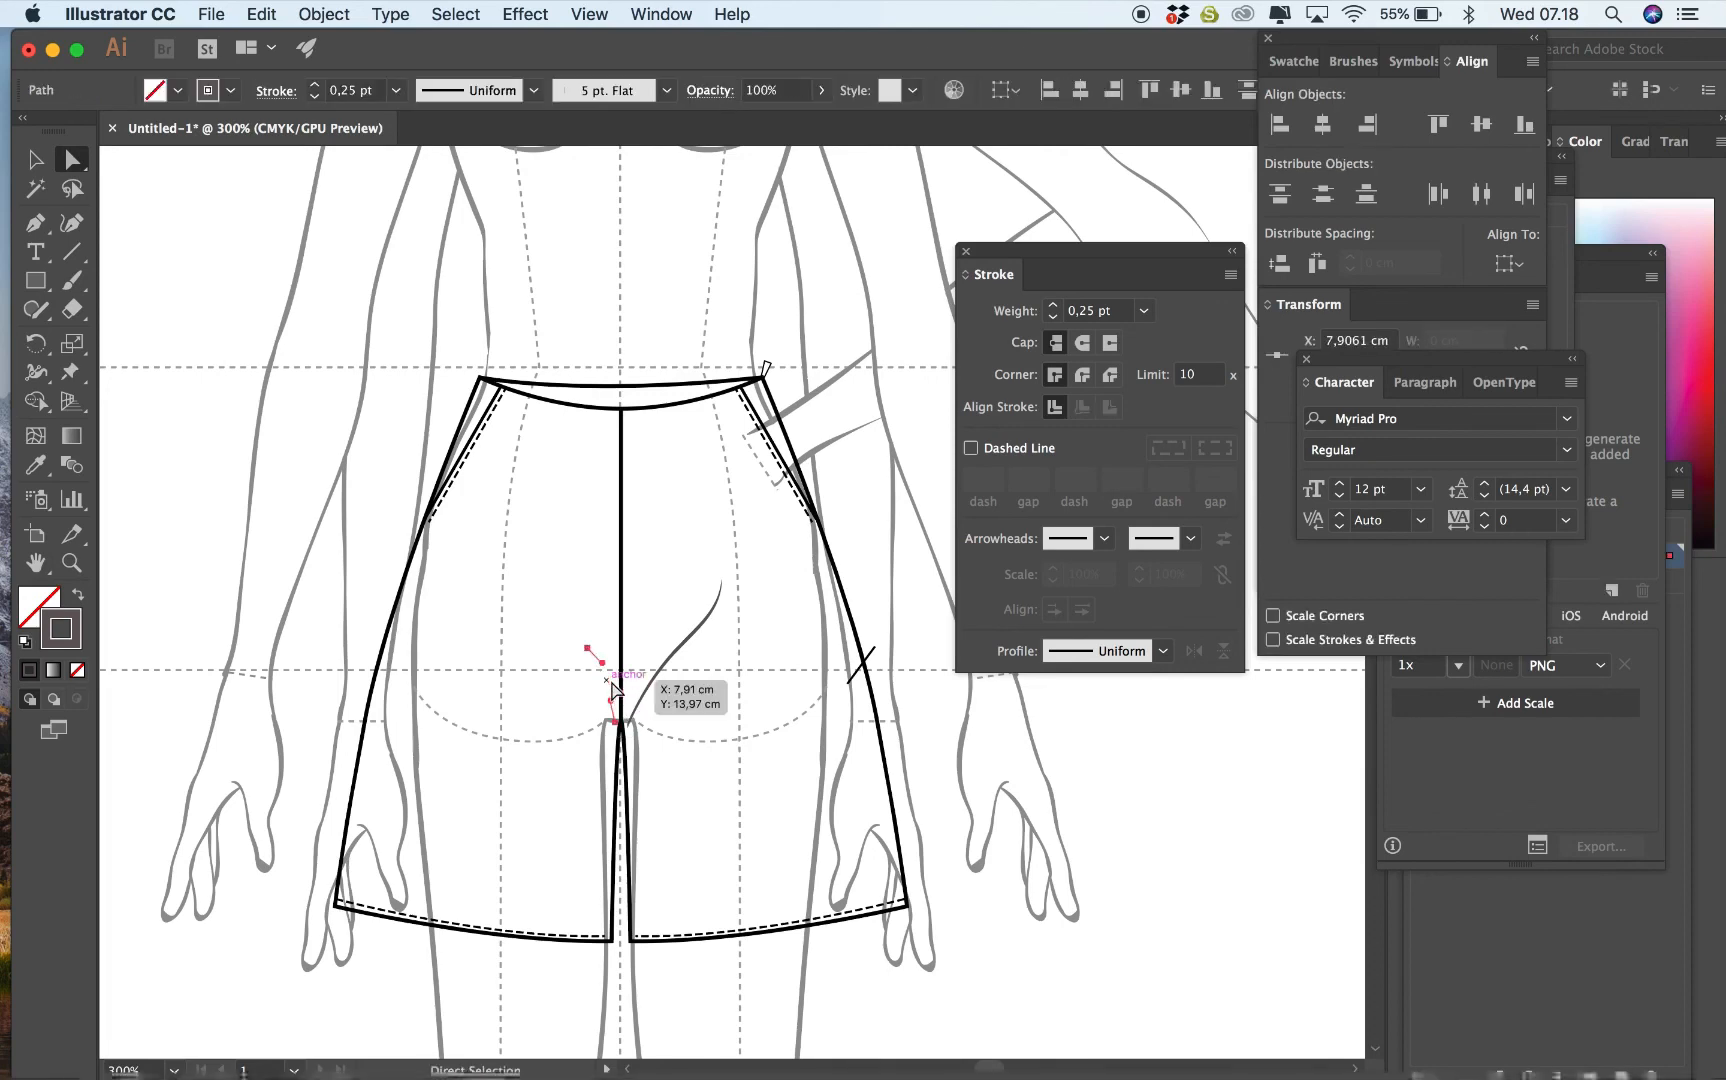
key(Delete)
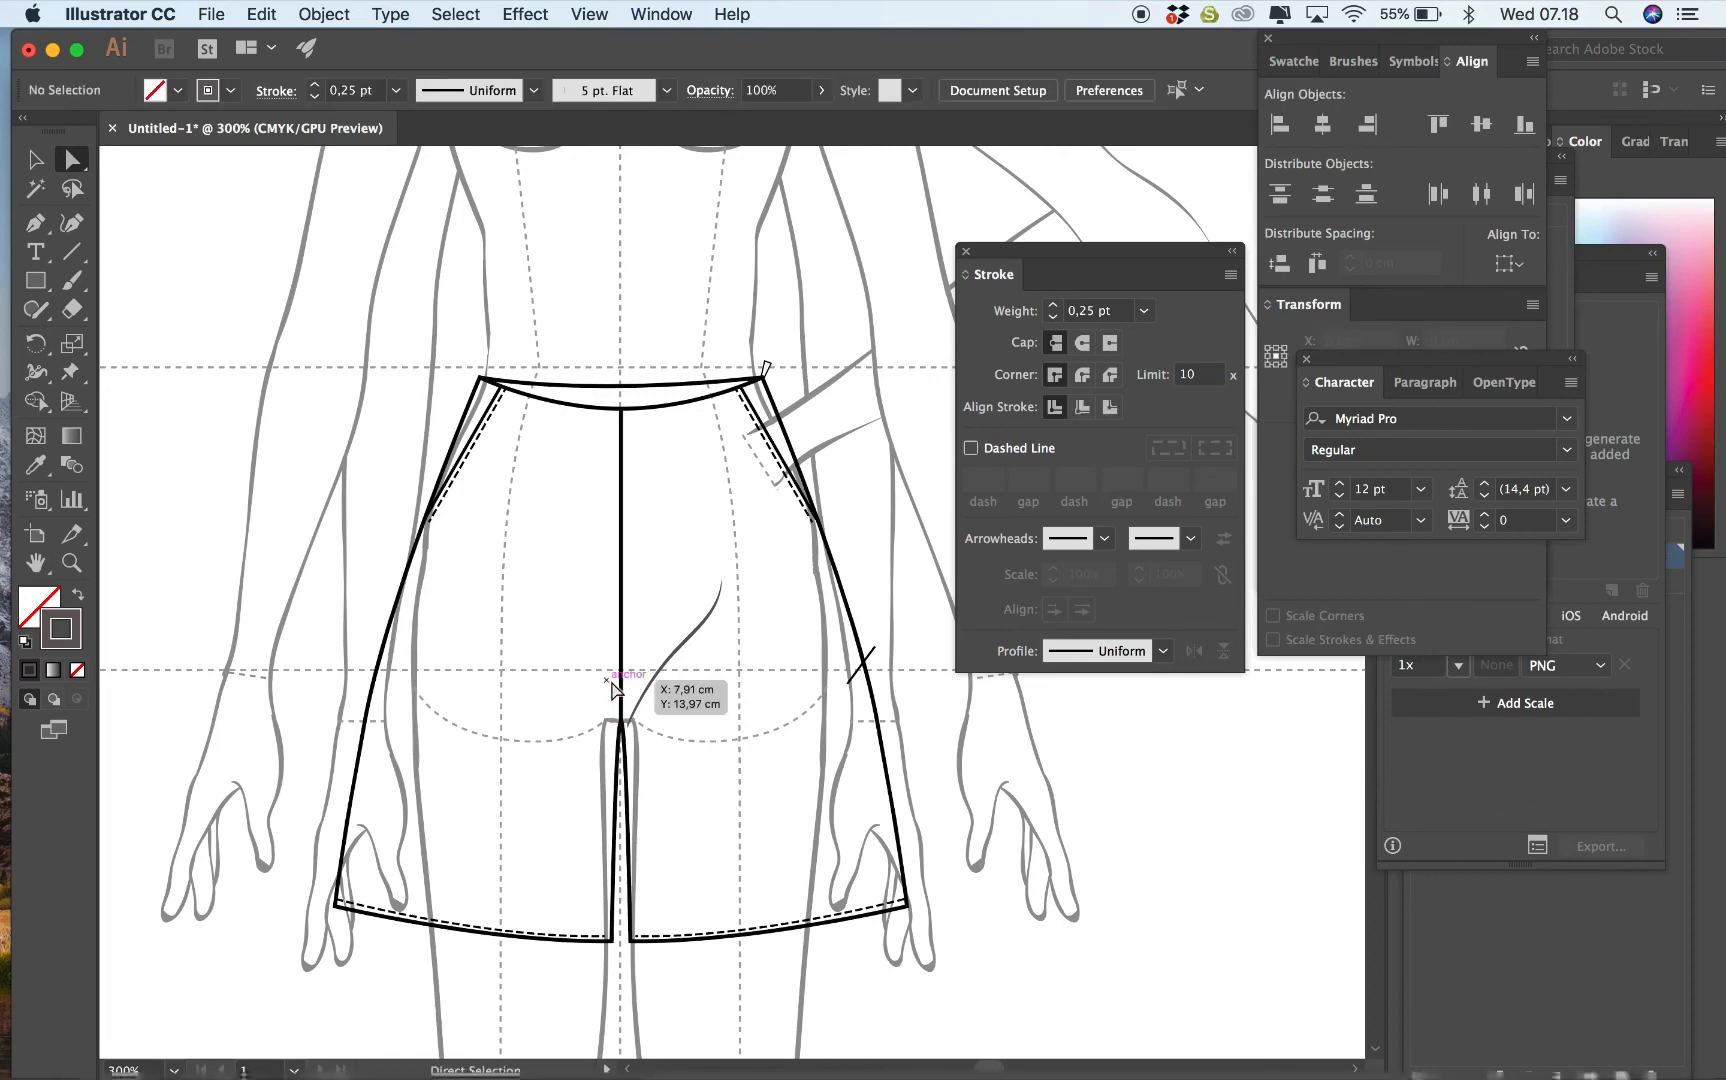
click(72, 280)
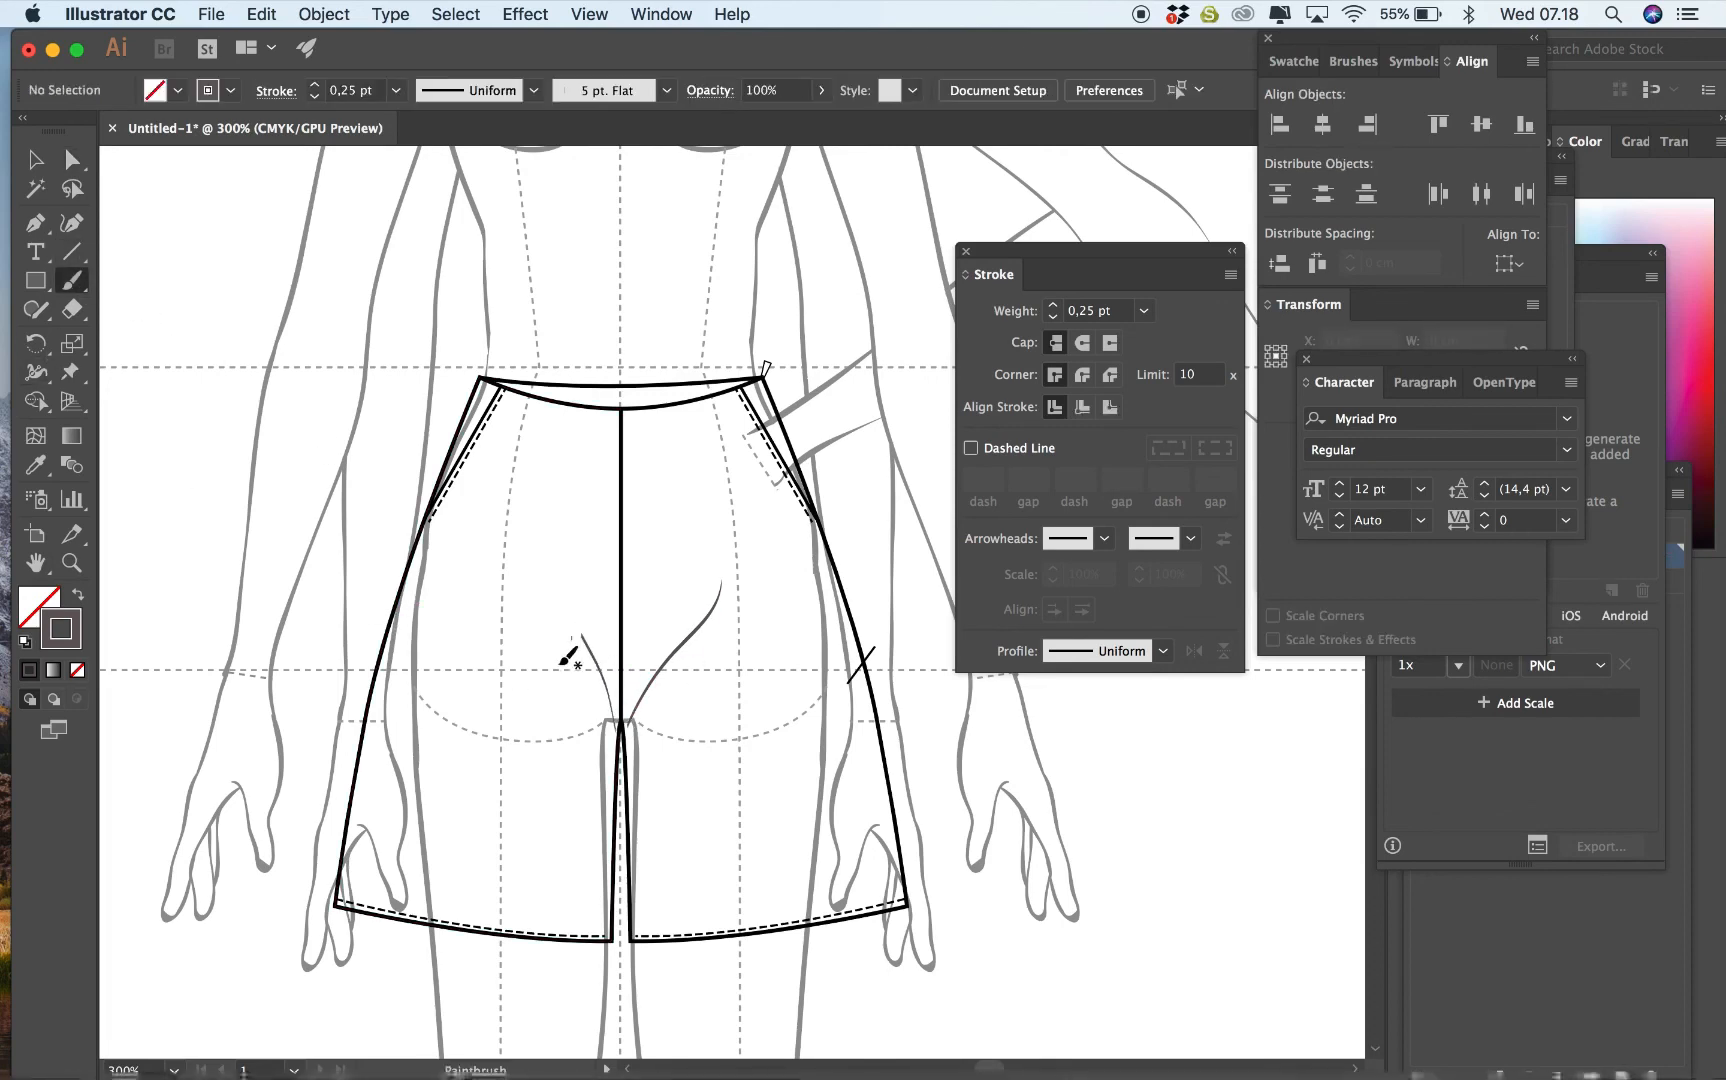
Scale down the crease strokes beside the center seam so both stay short and close to the crotch.
click(36, 165)
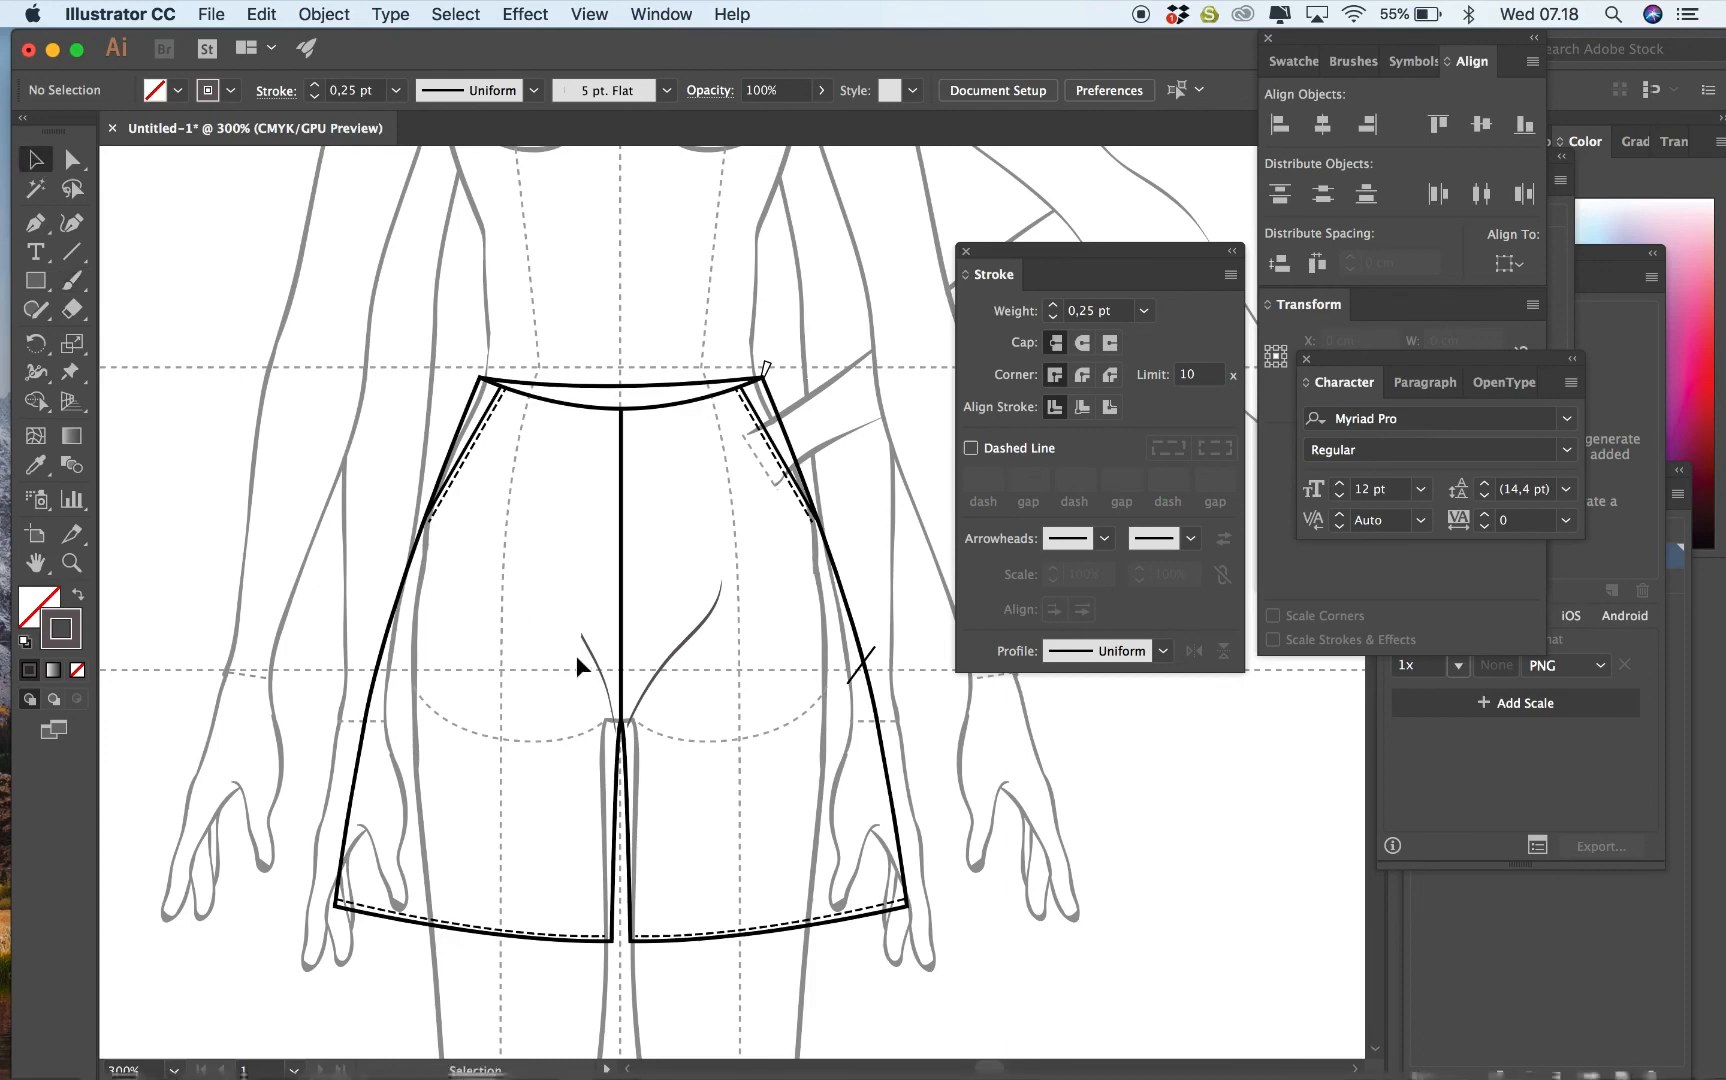
click(708, 598)
drag(722, 579, 682, 615)
click(770, 751)
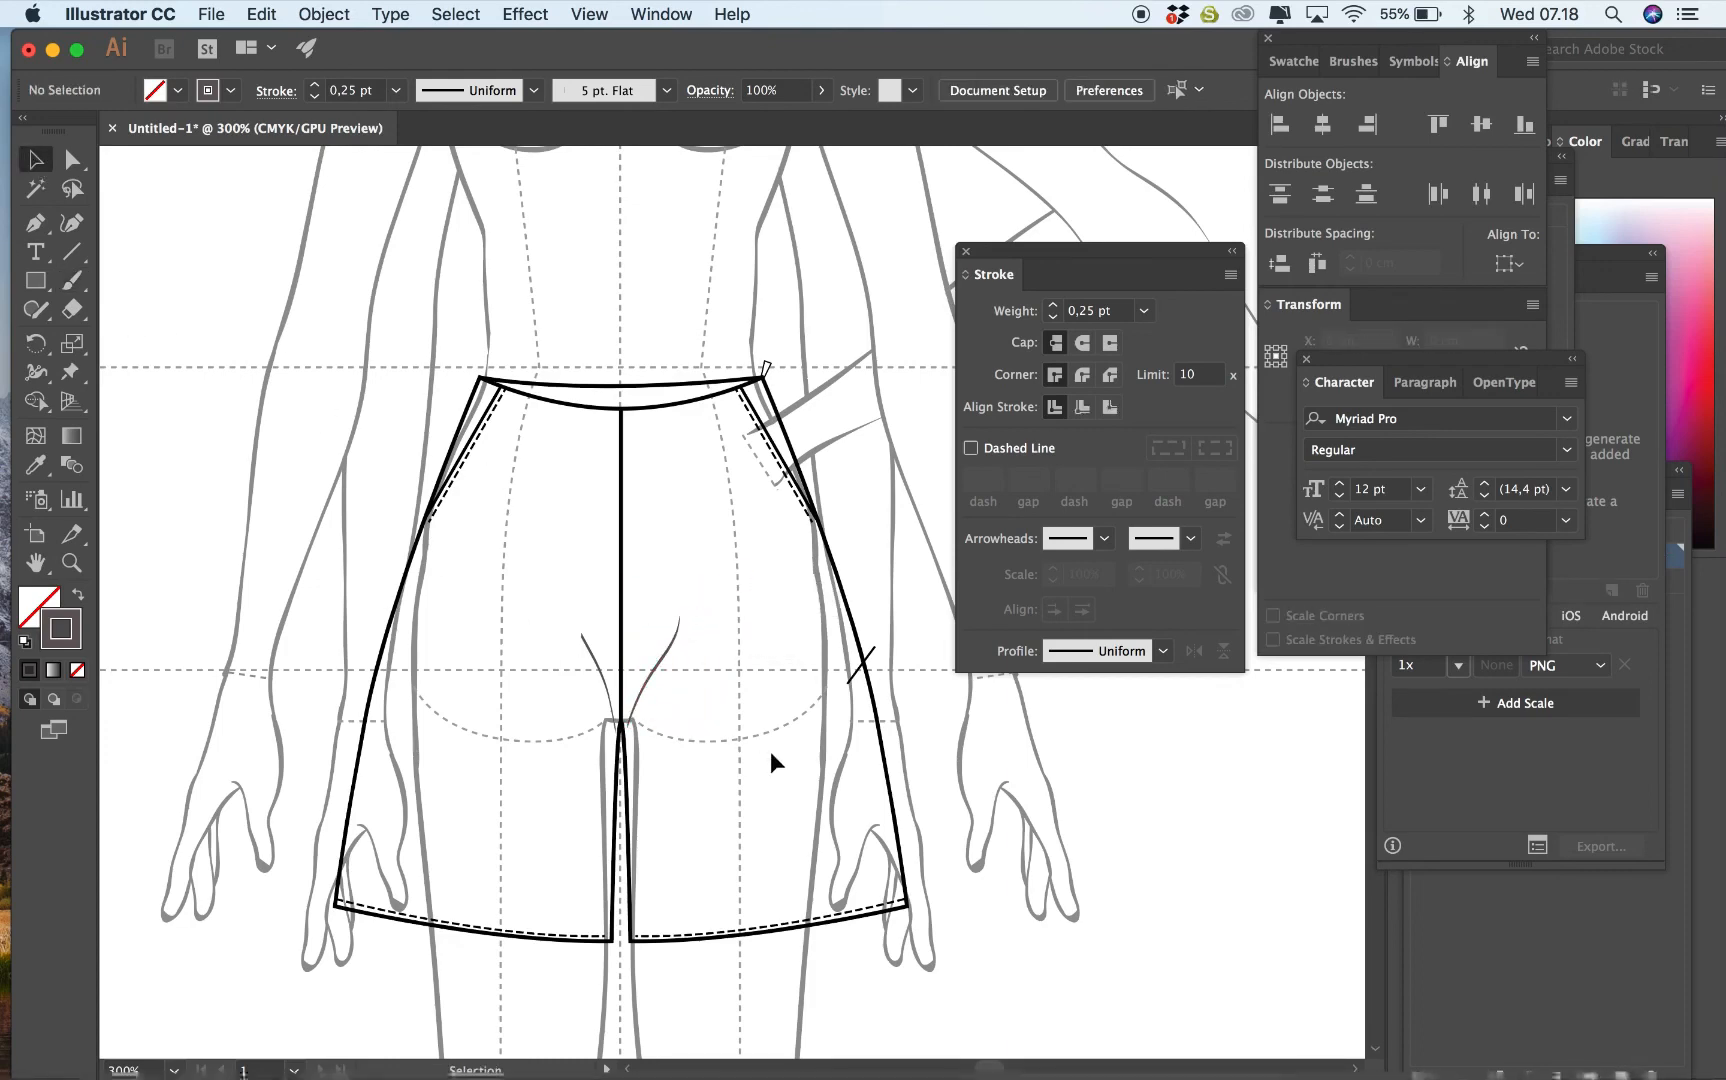
click(597, 672)
click(655, 688)
drag(680, 616, 660, 663)
click(734, 686)
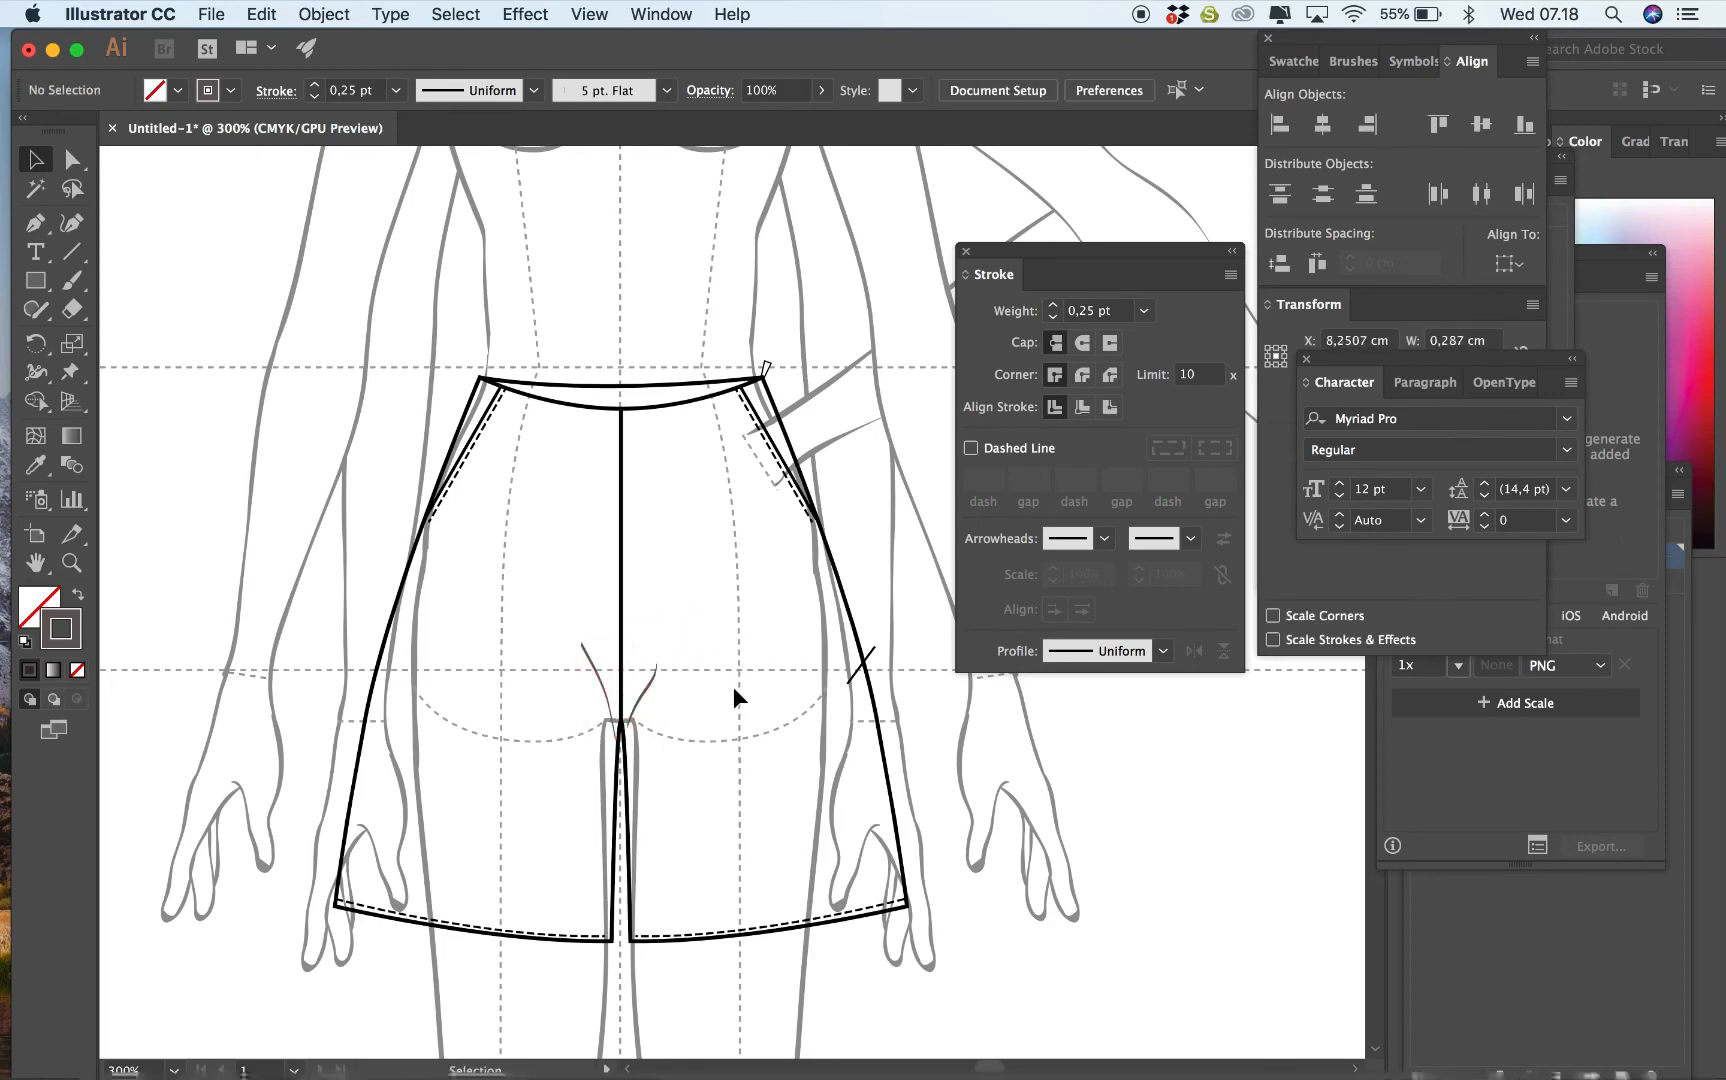
Hide the body template on Layer 1 to review the finished shorts, and show it again.
key(super+minus)
scroll(734, 686, right, 3)
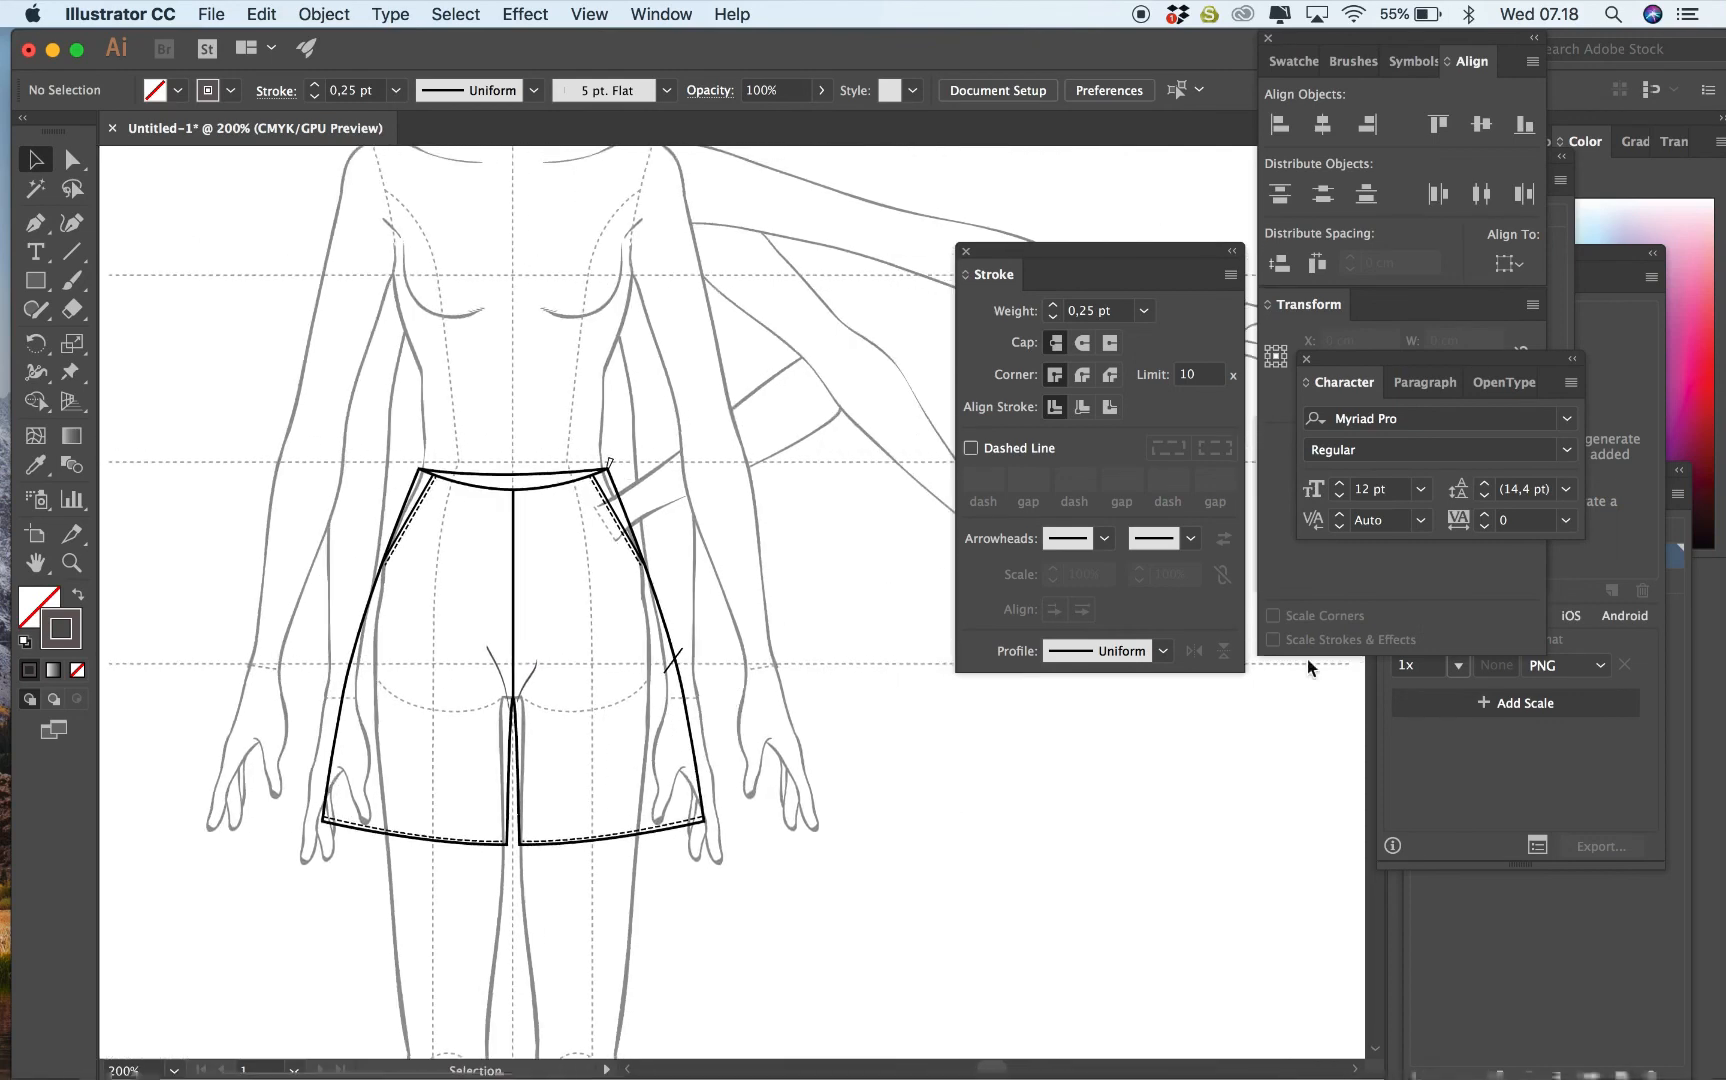
click(1606, 980)
click(1421, 581)
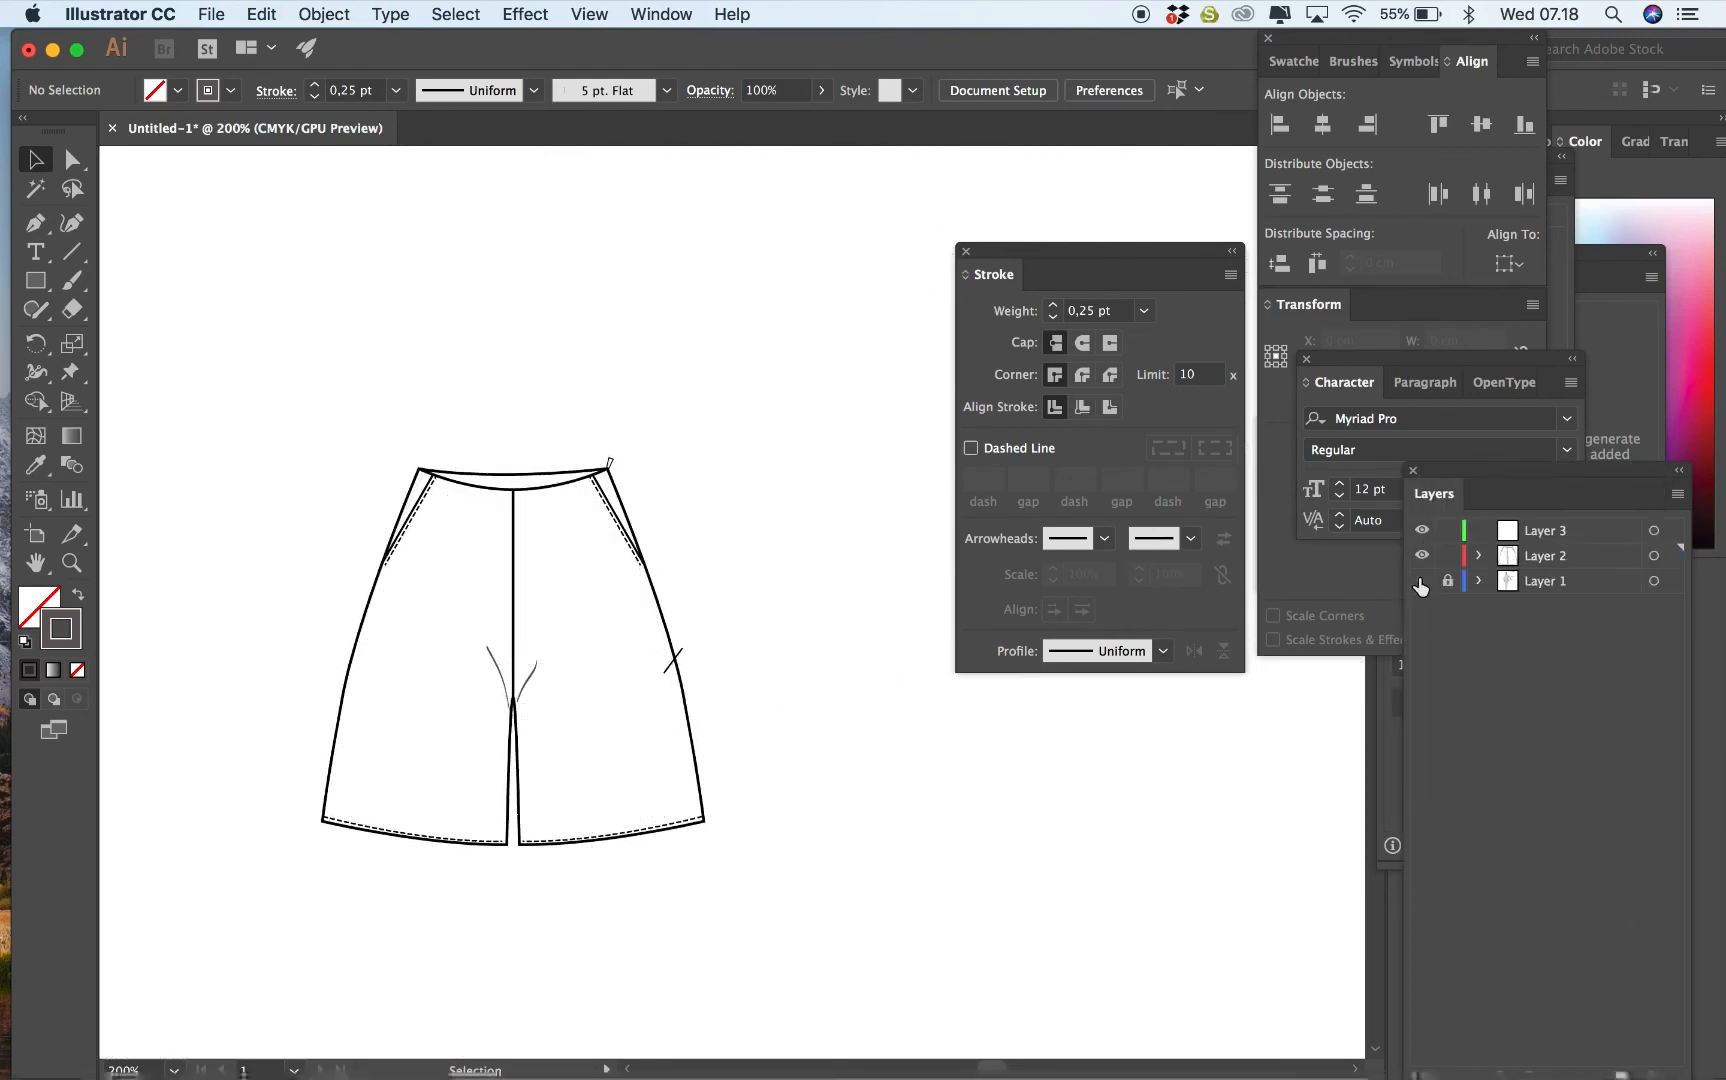
click(1421, 580)
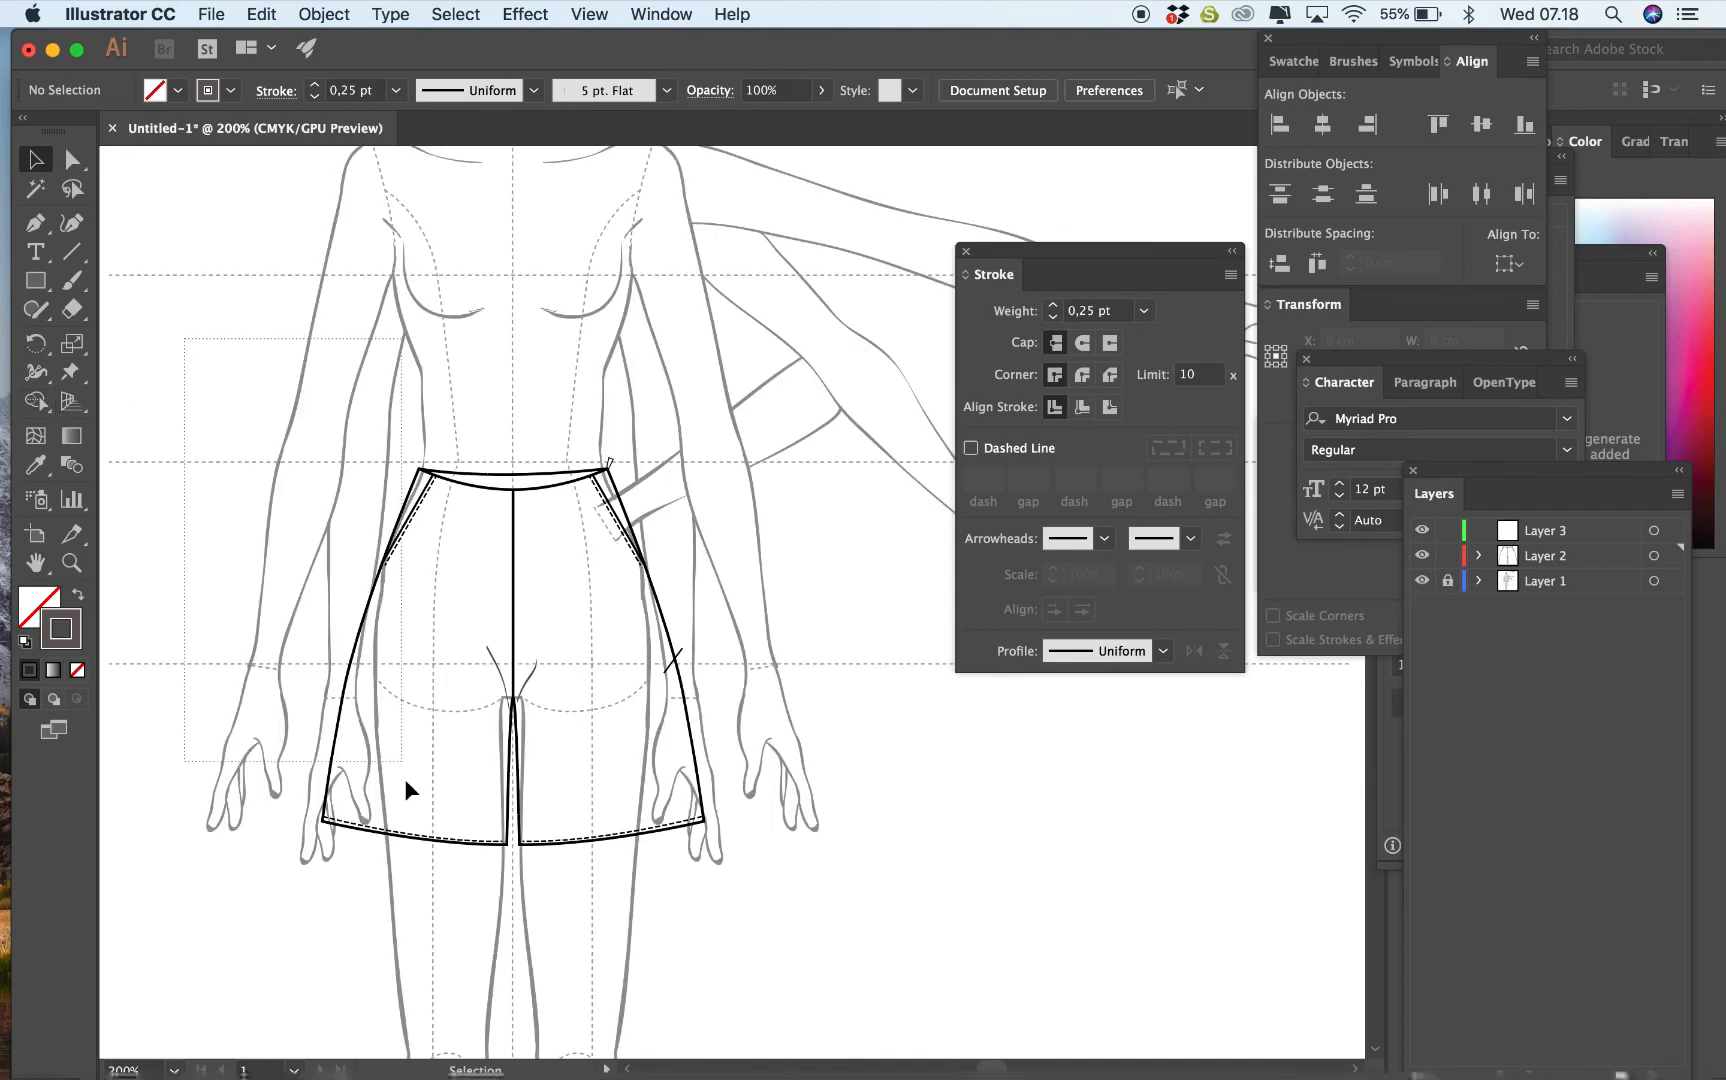
Duplicate the complete shorts drawing and place the copy beside the original at the same height.
drag(405, 790, 764, 983)
key(a)
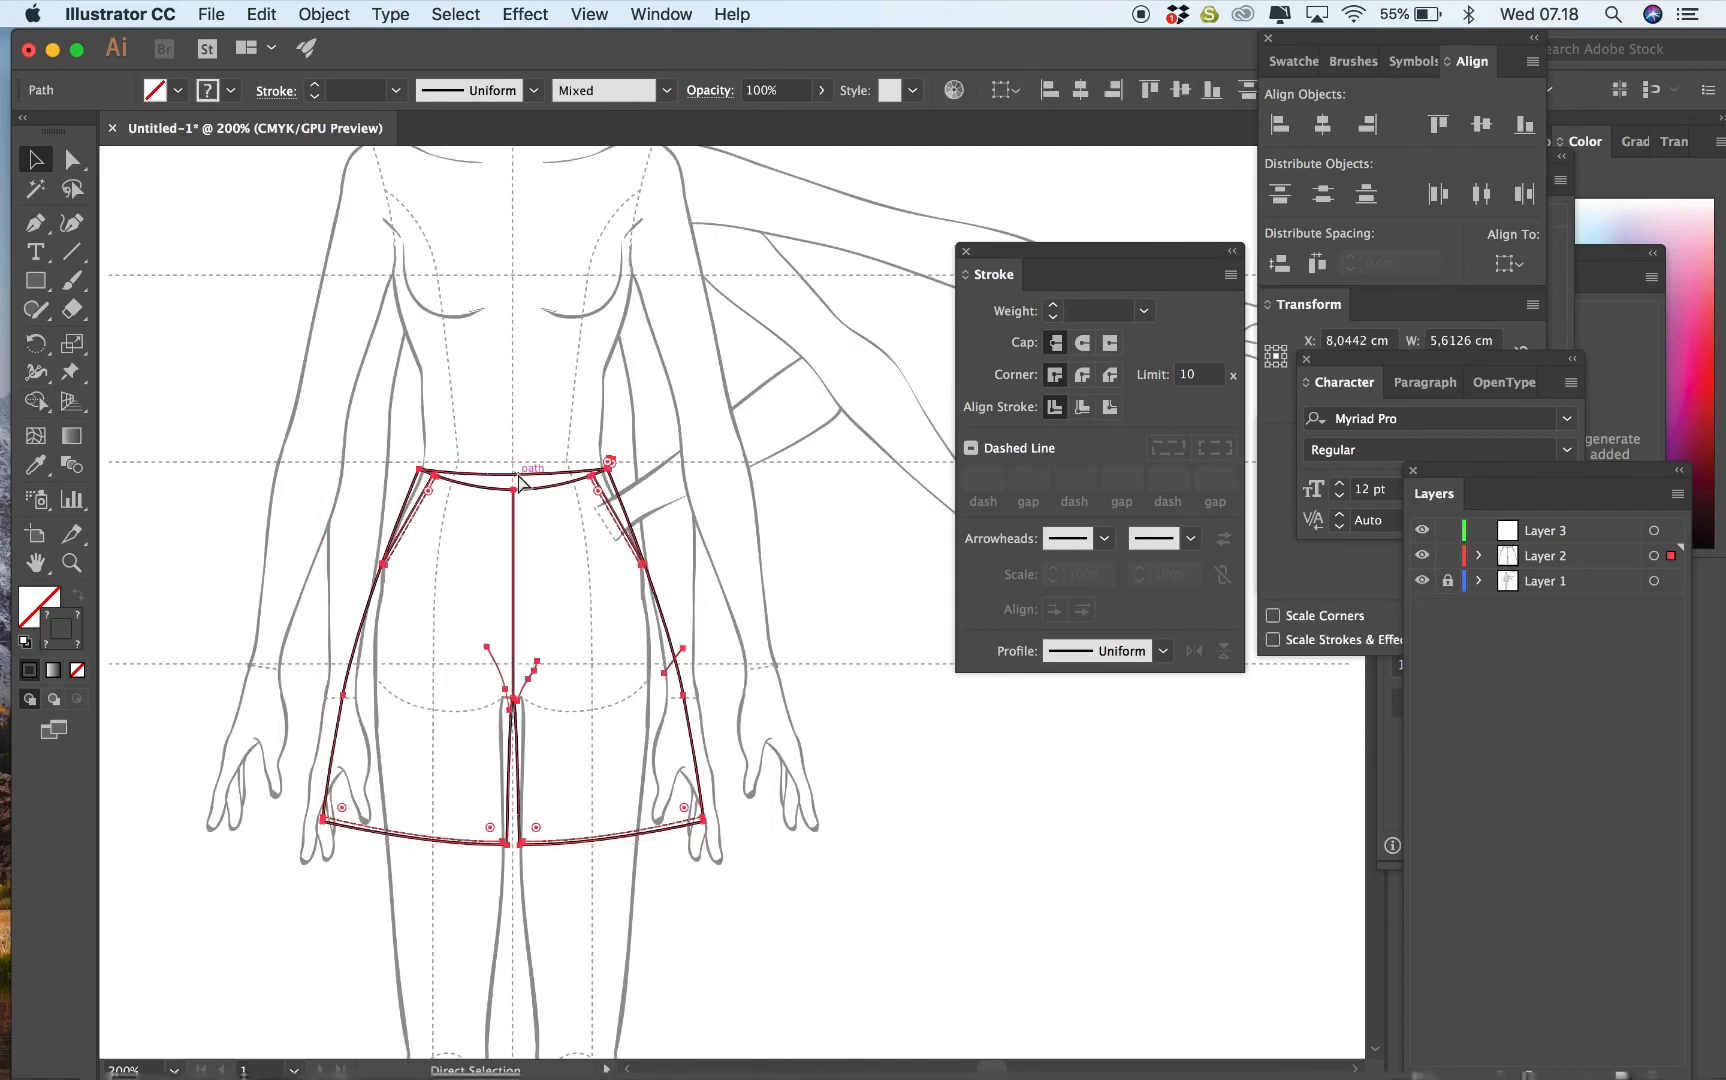
key(v)
drag(512, 476, 934, 550)
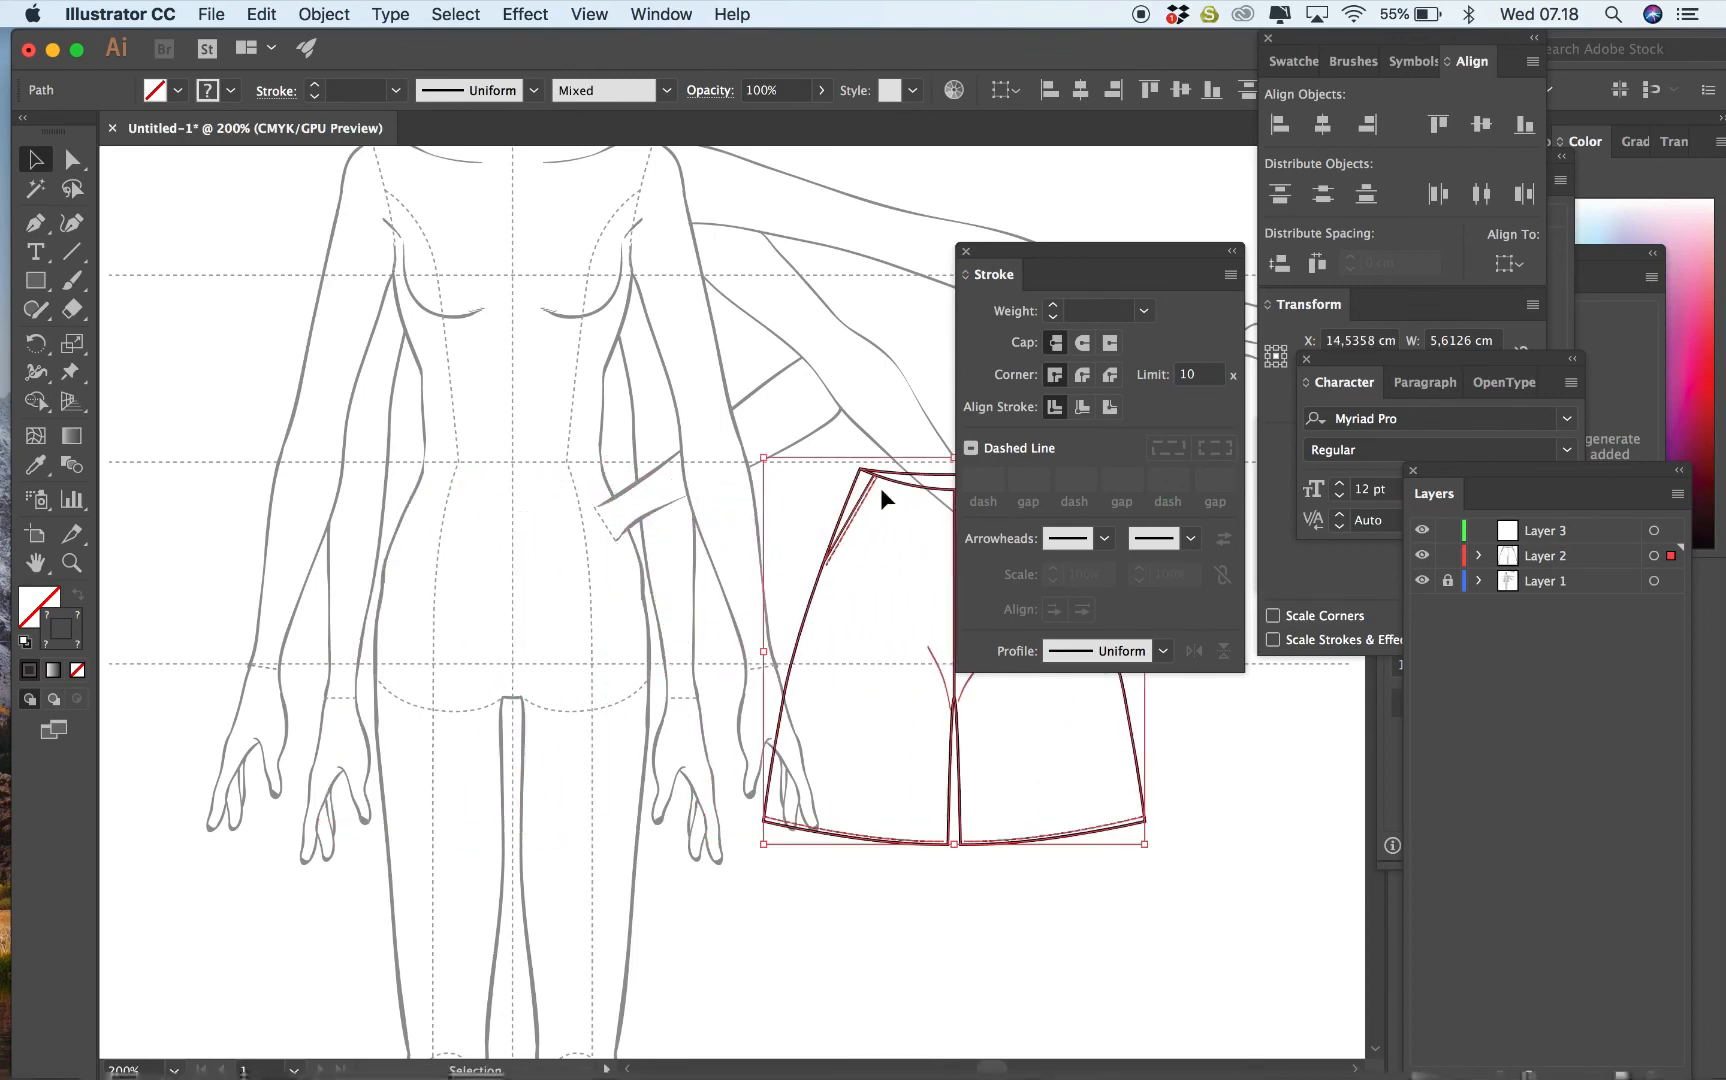
key(super+z)
drag(538, 496, 1005, 512)
key(super+minus)
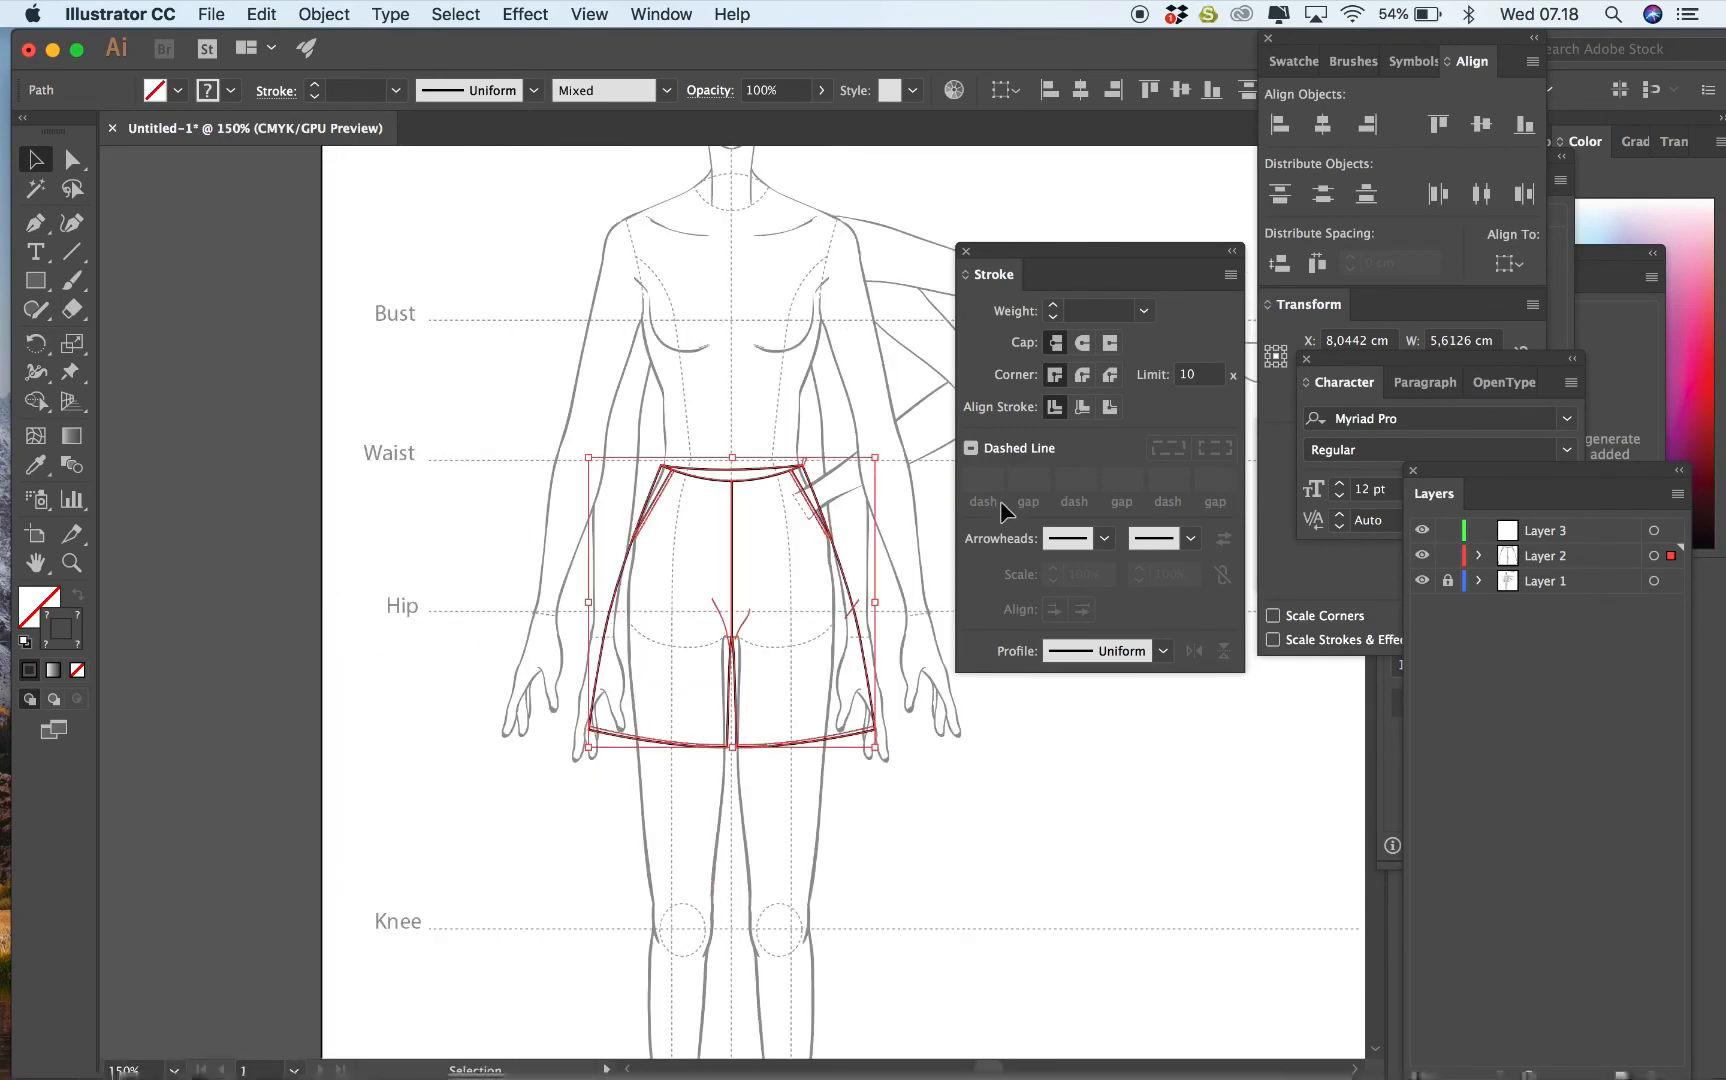
drag(944, 50, 690, 57)
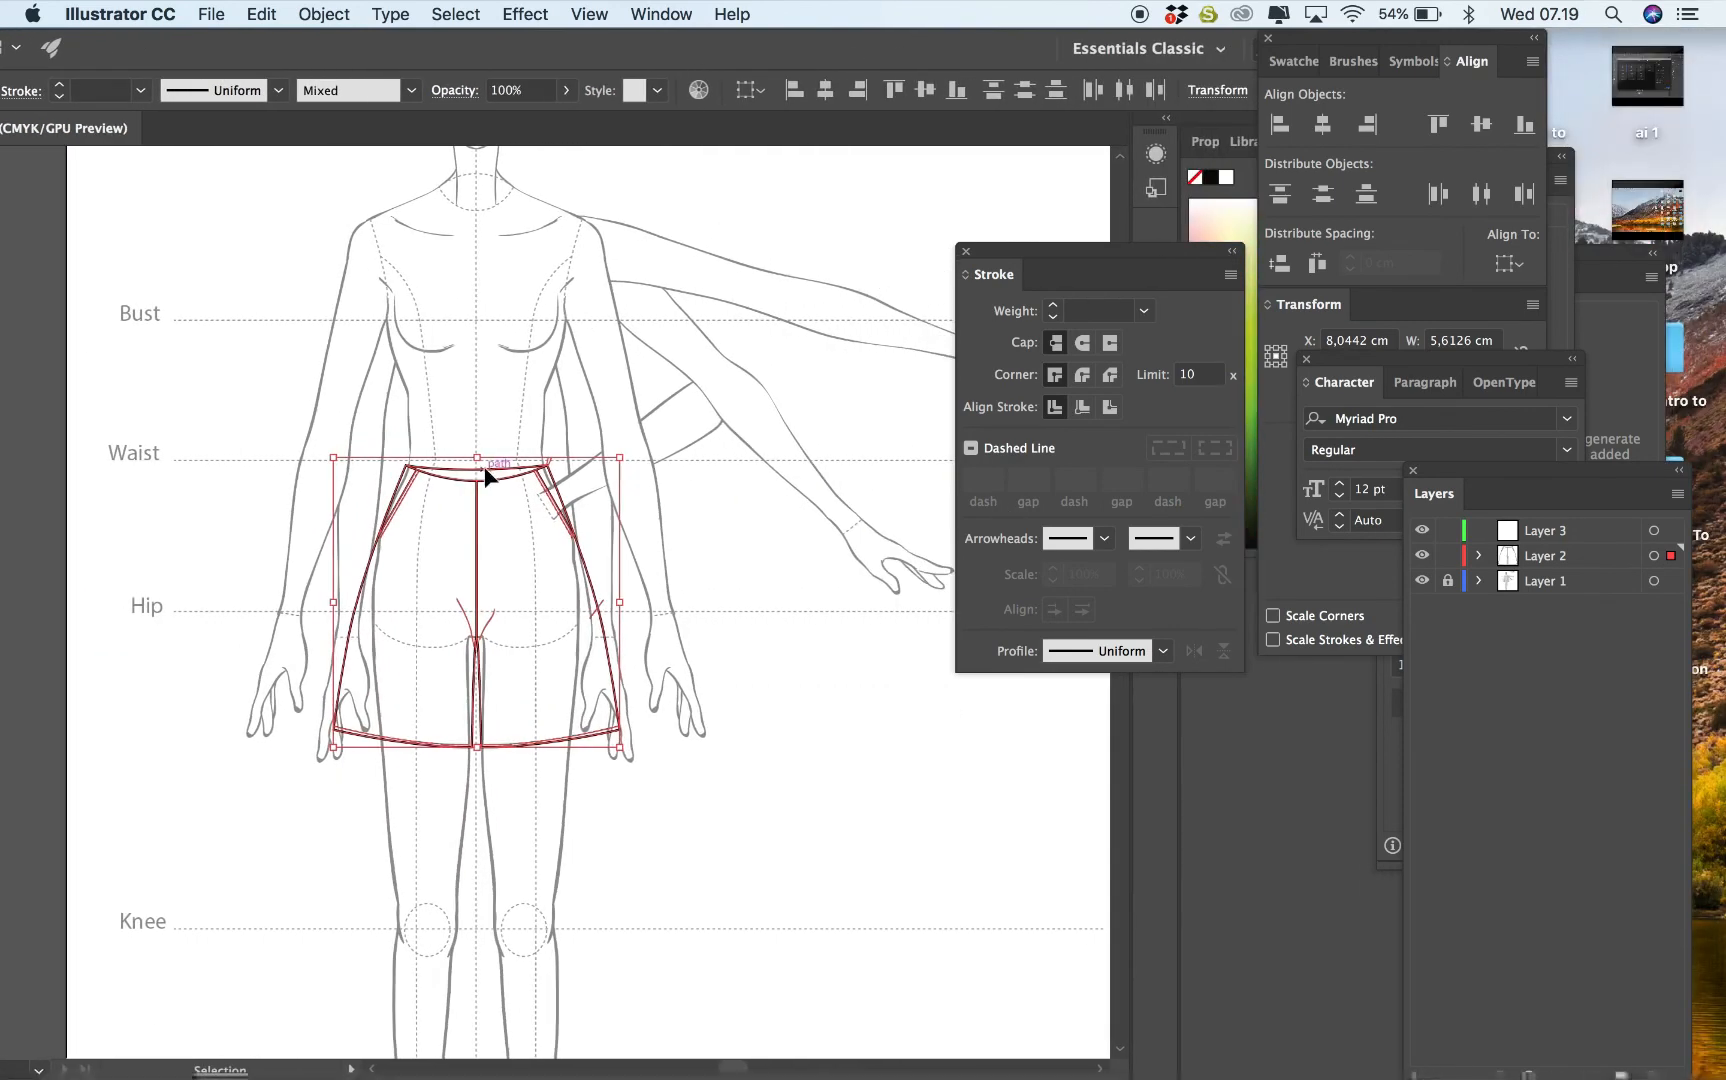
drag(487, 477, 793, 484)
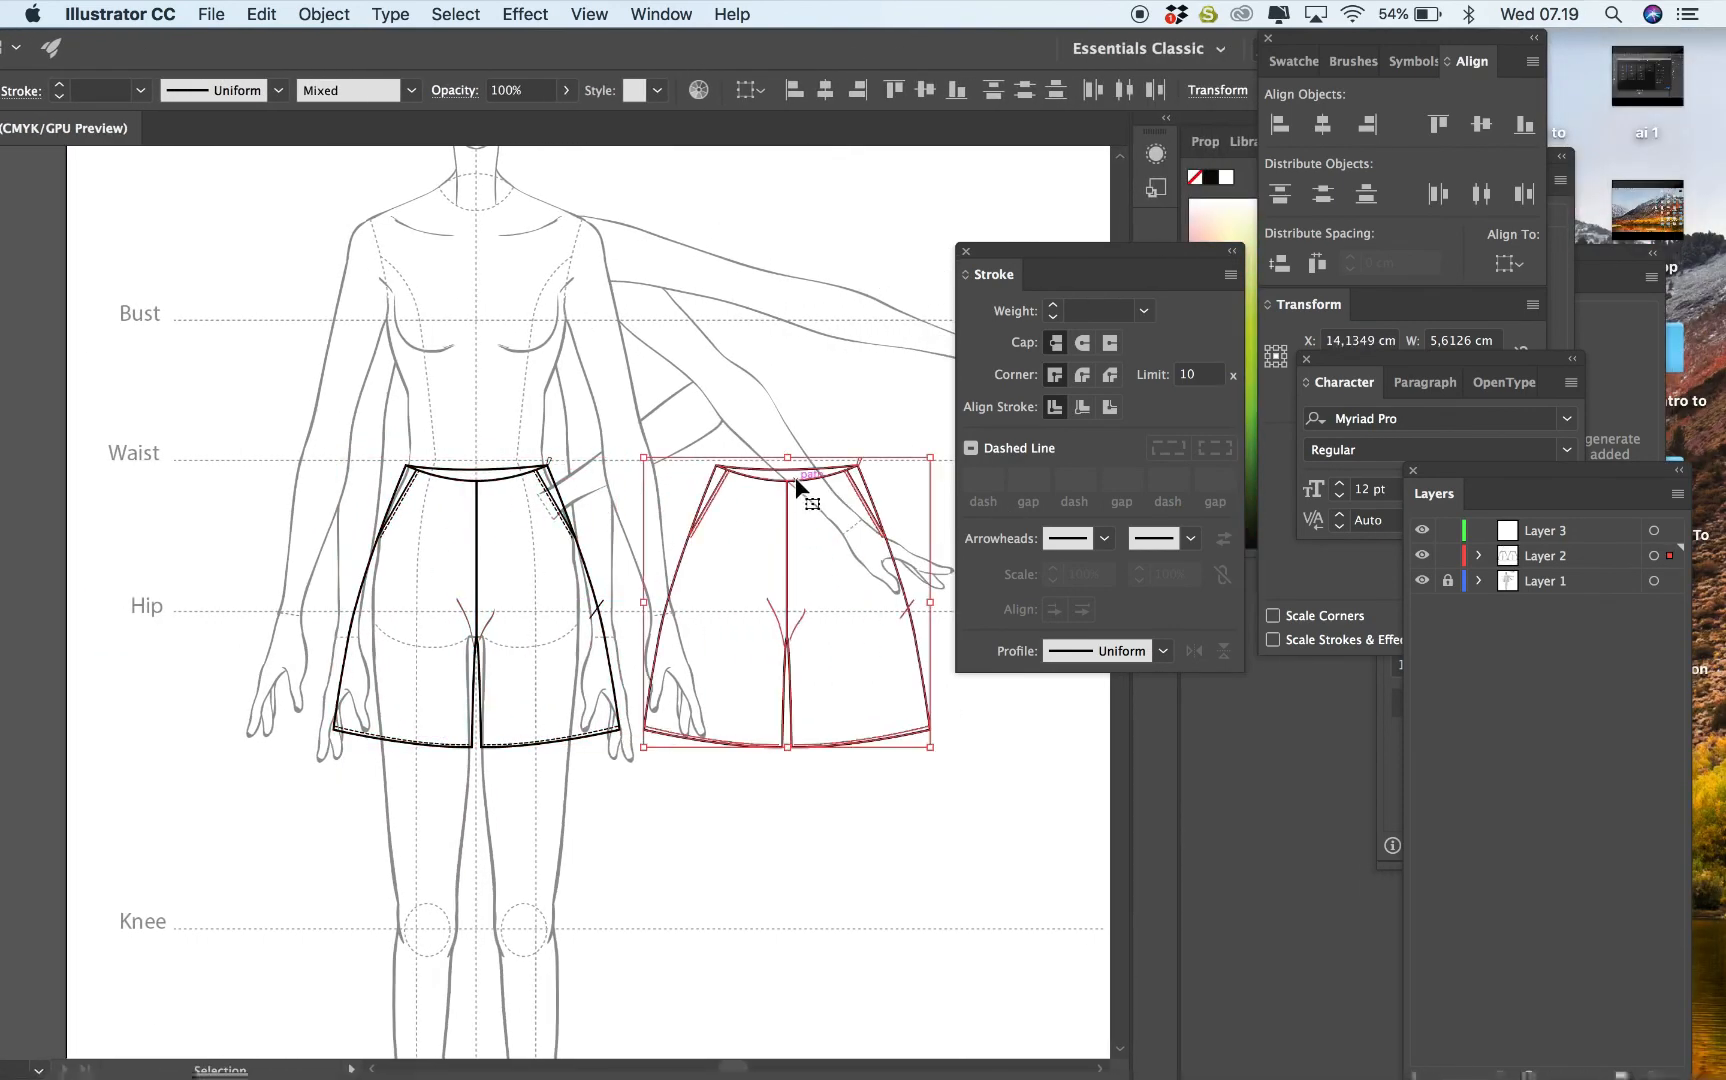
Reflect the copied shorts across the vertical axis.
right_click(796, 477)
mouse_move(893, 798)
click(1125, 880)
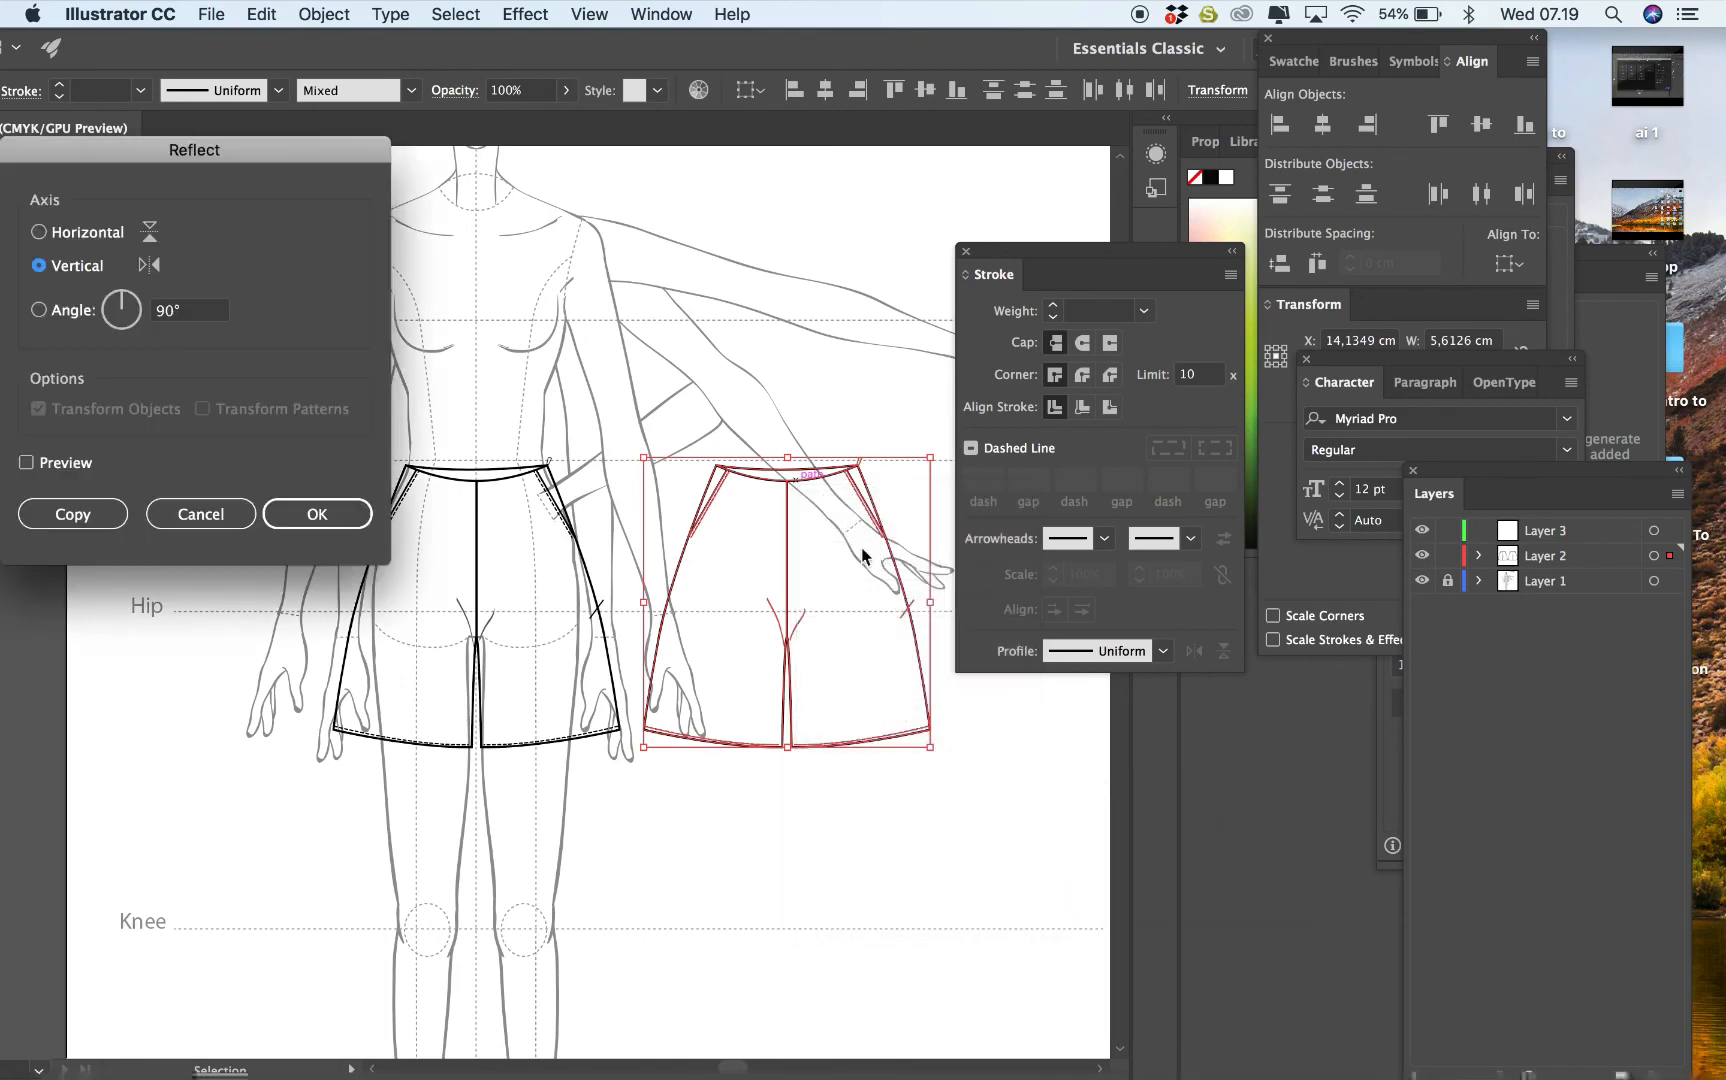
click(322, 511)
click(795, 364)
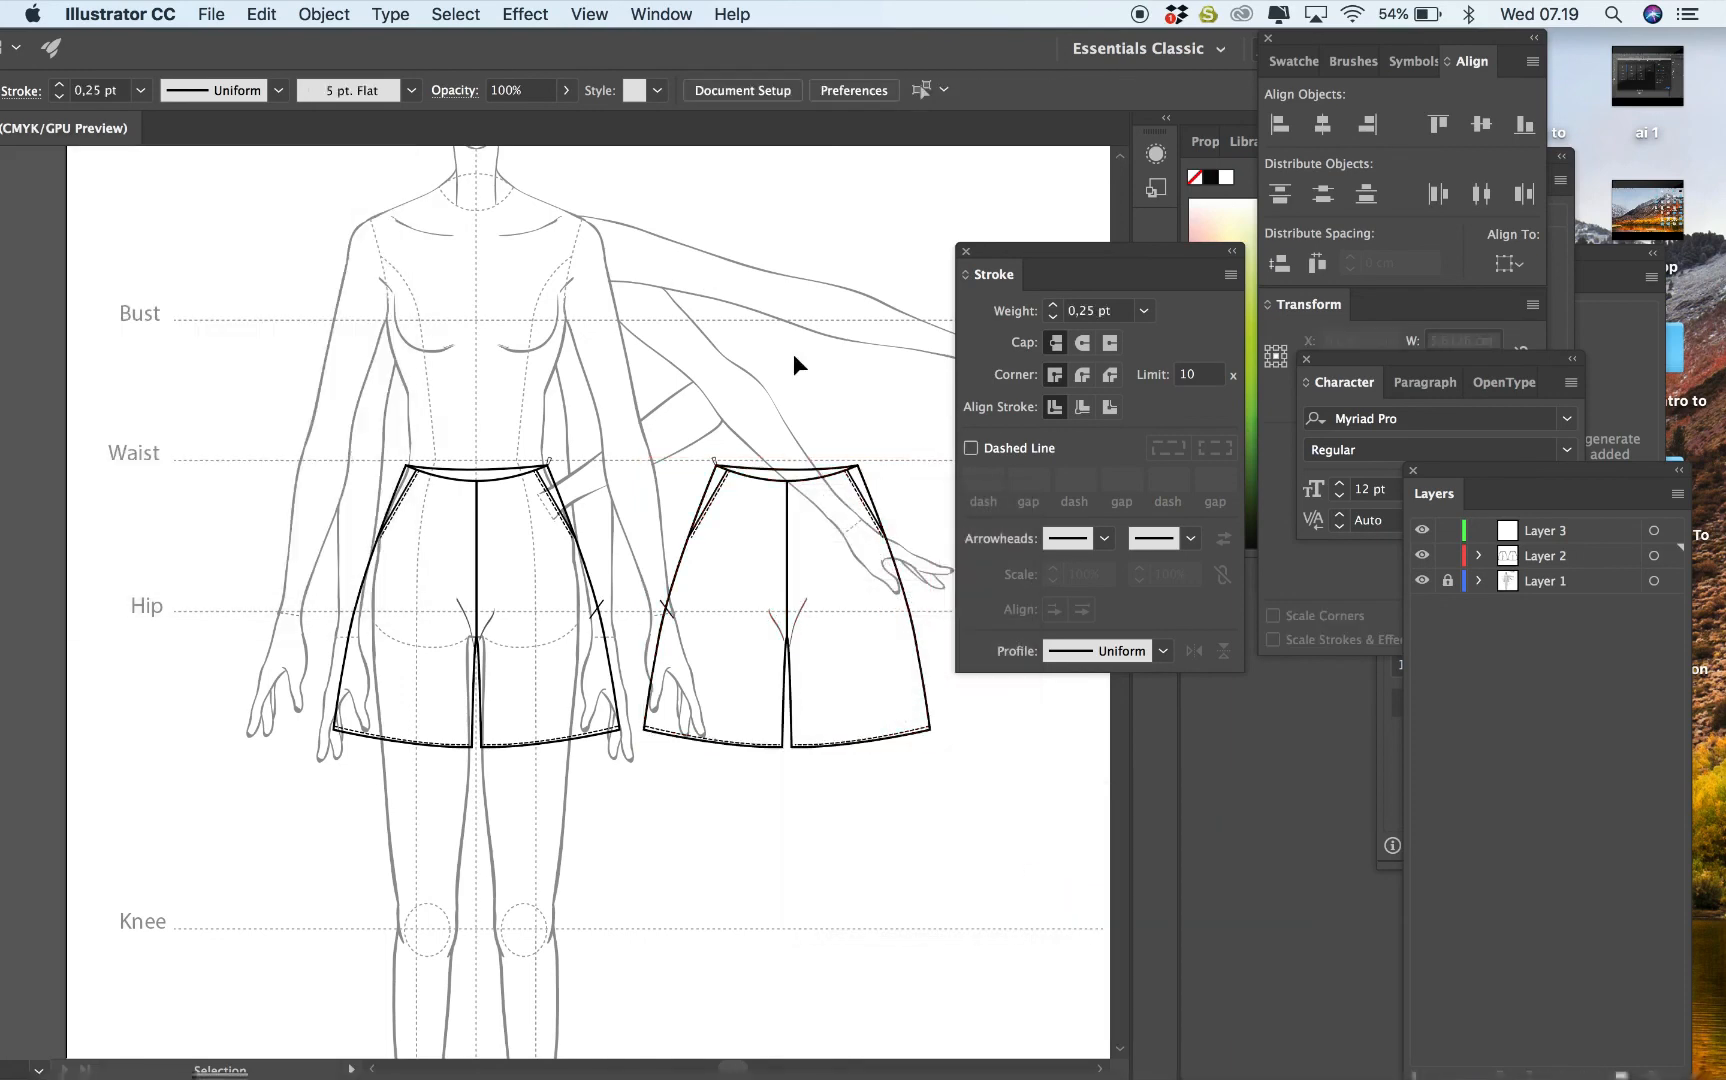
Delete the pocket opening lines and their dashed stitching from both sides of the copied shorts.
key(super+plus)
scroll(884, 551, right, 5)
scroll(884, 551, up, 2)
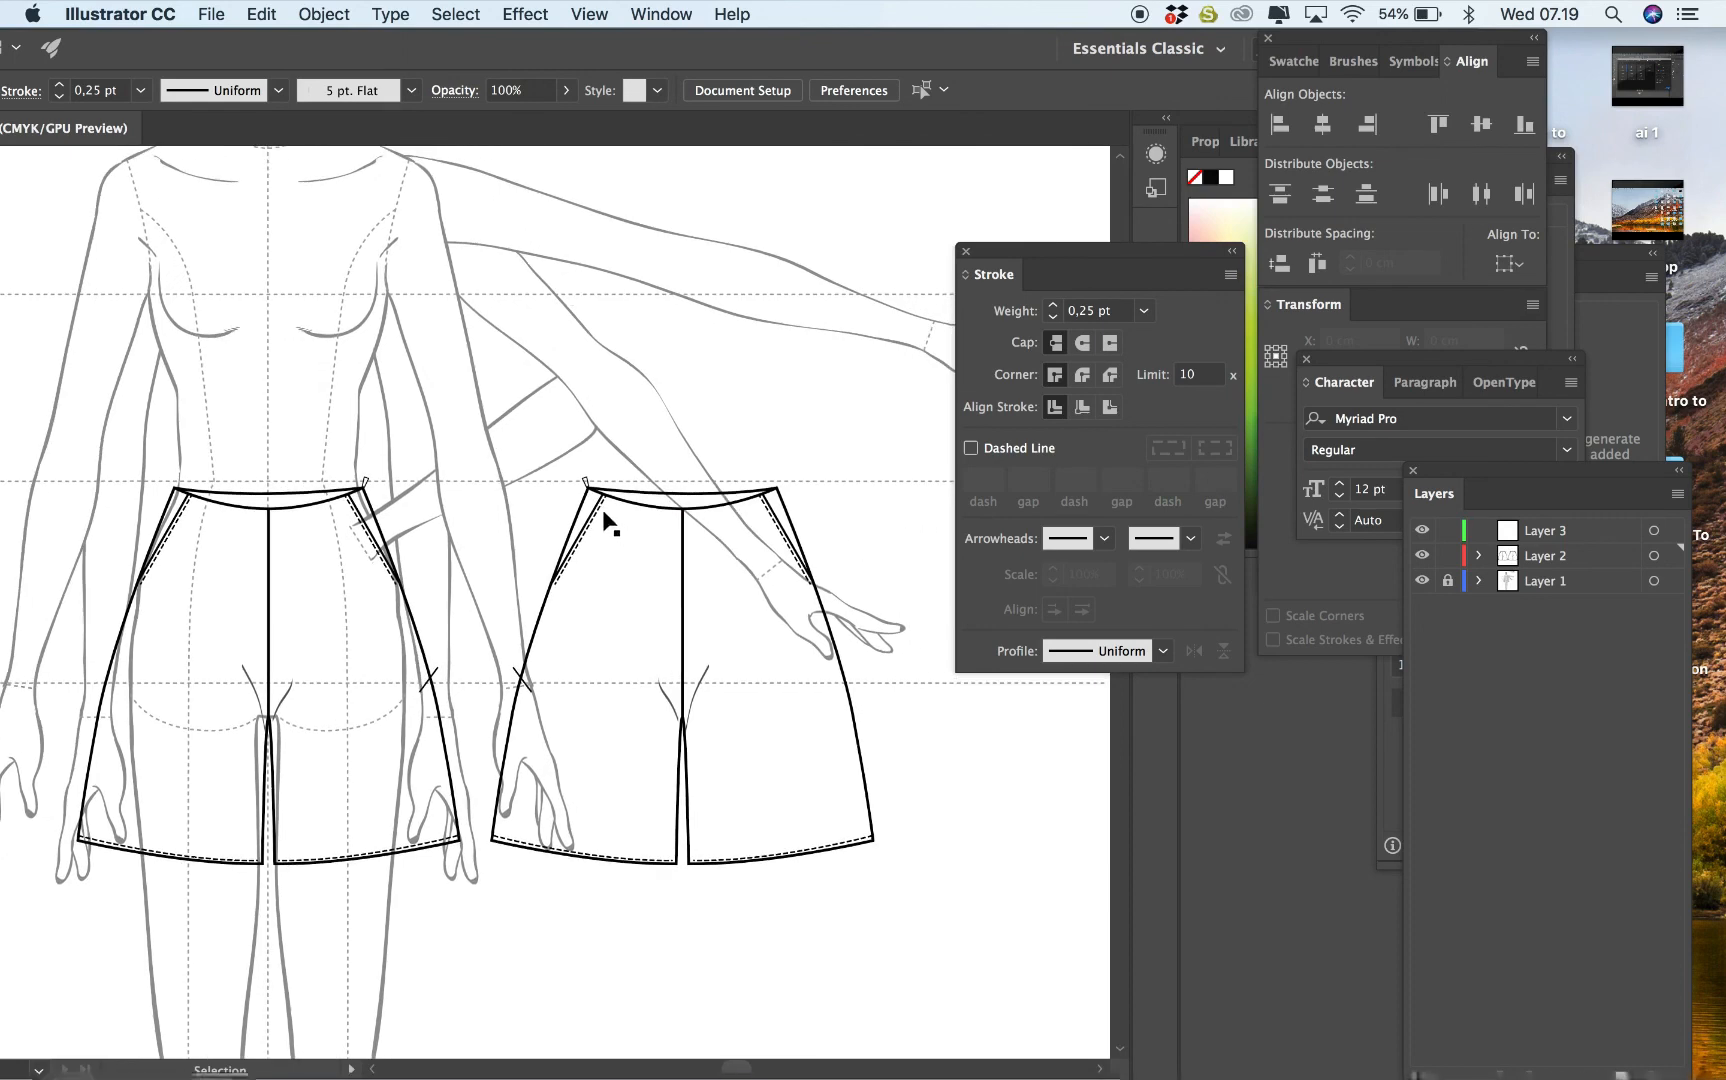
click(591, 509)
key(Delete)
click(585, 529)
key(Delete)
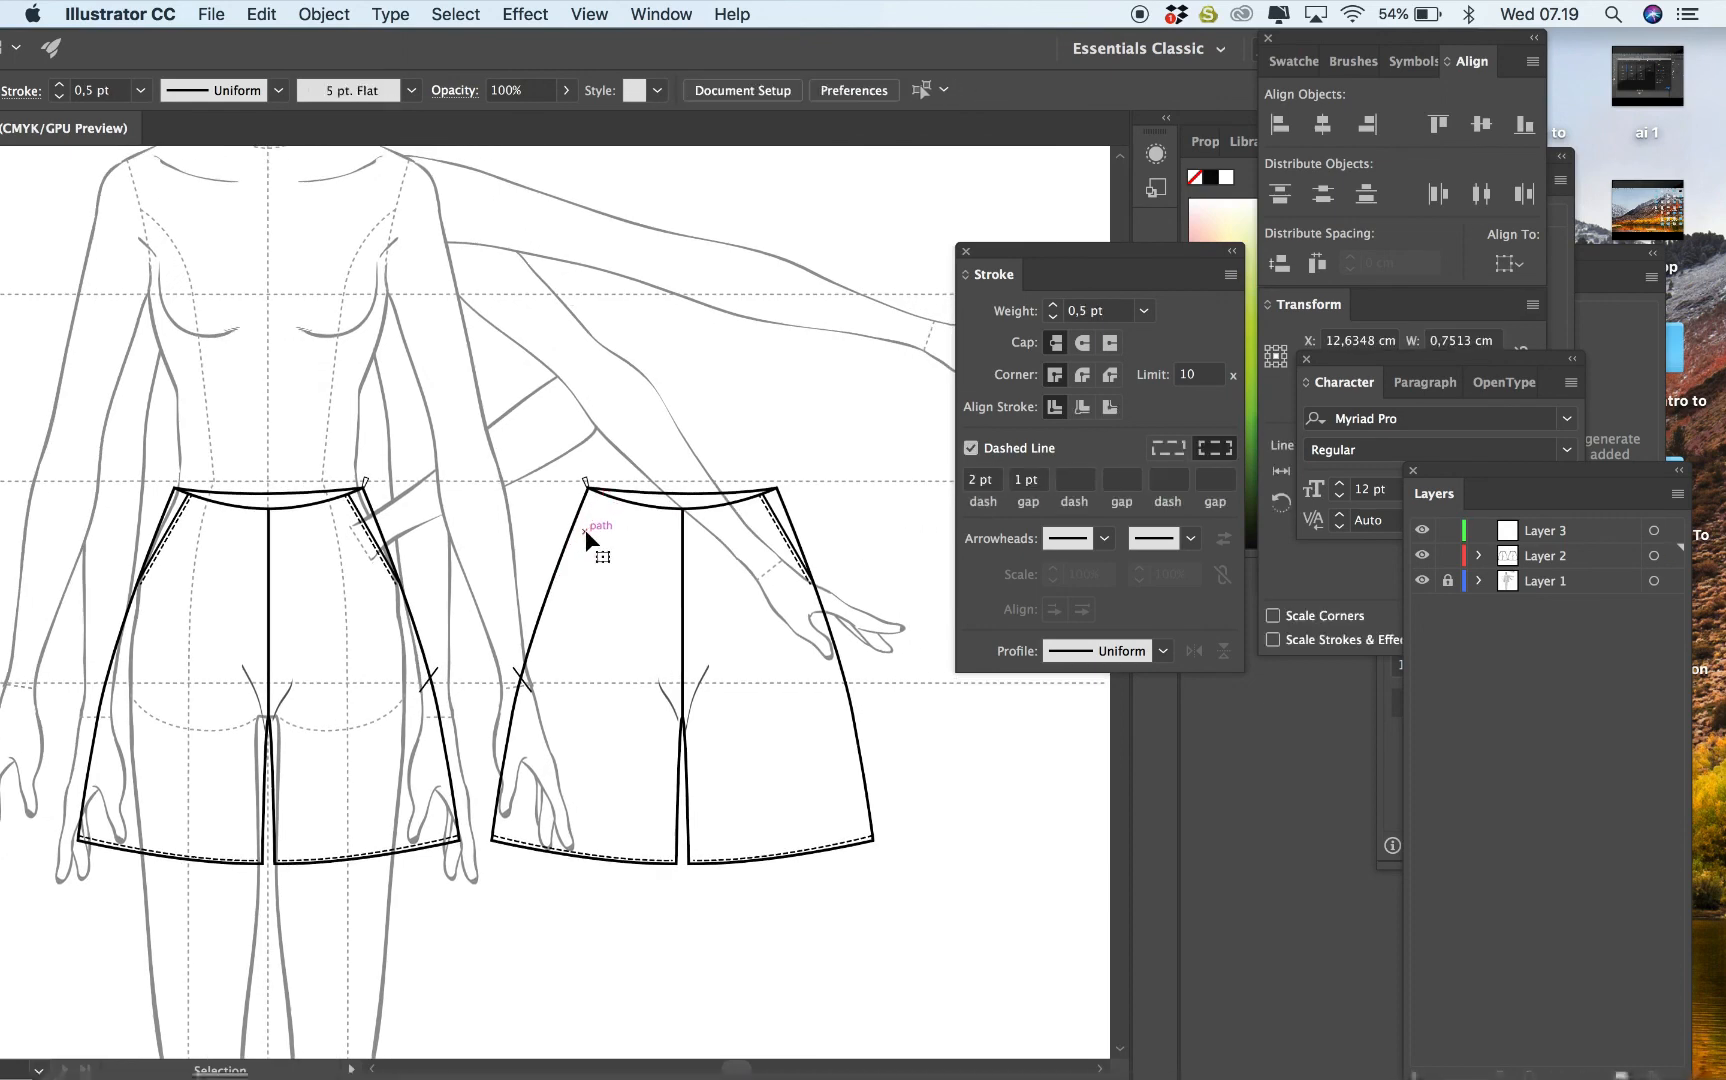
click(790, 538)
key(Delete)
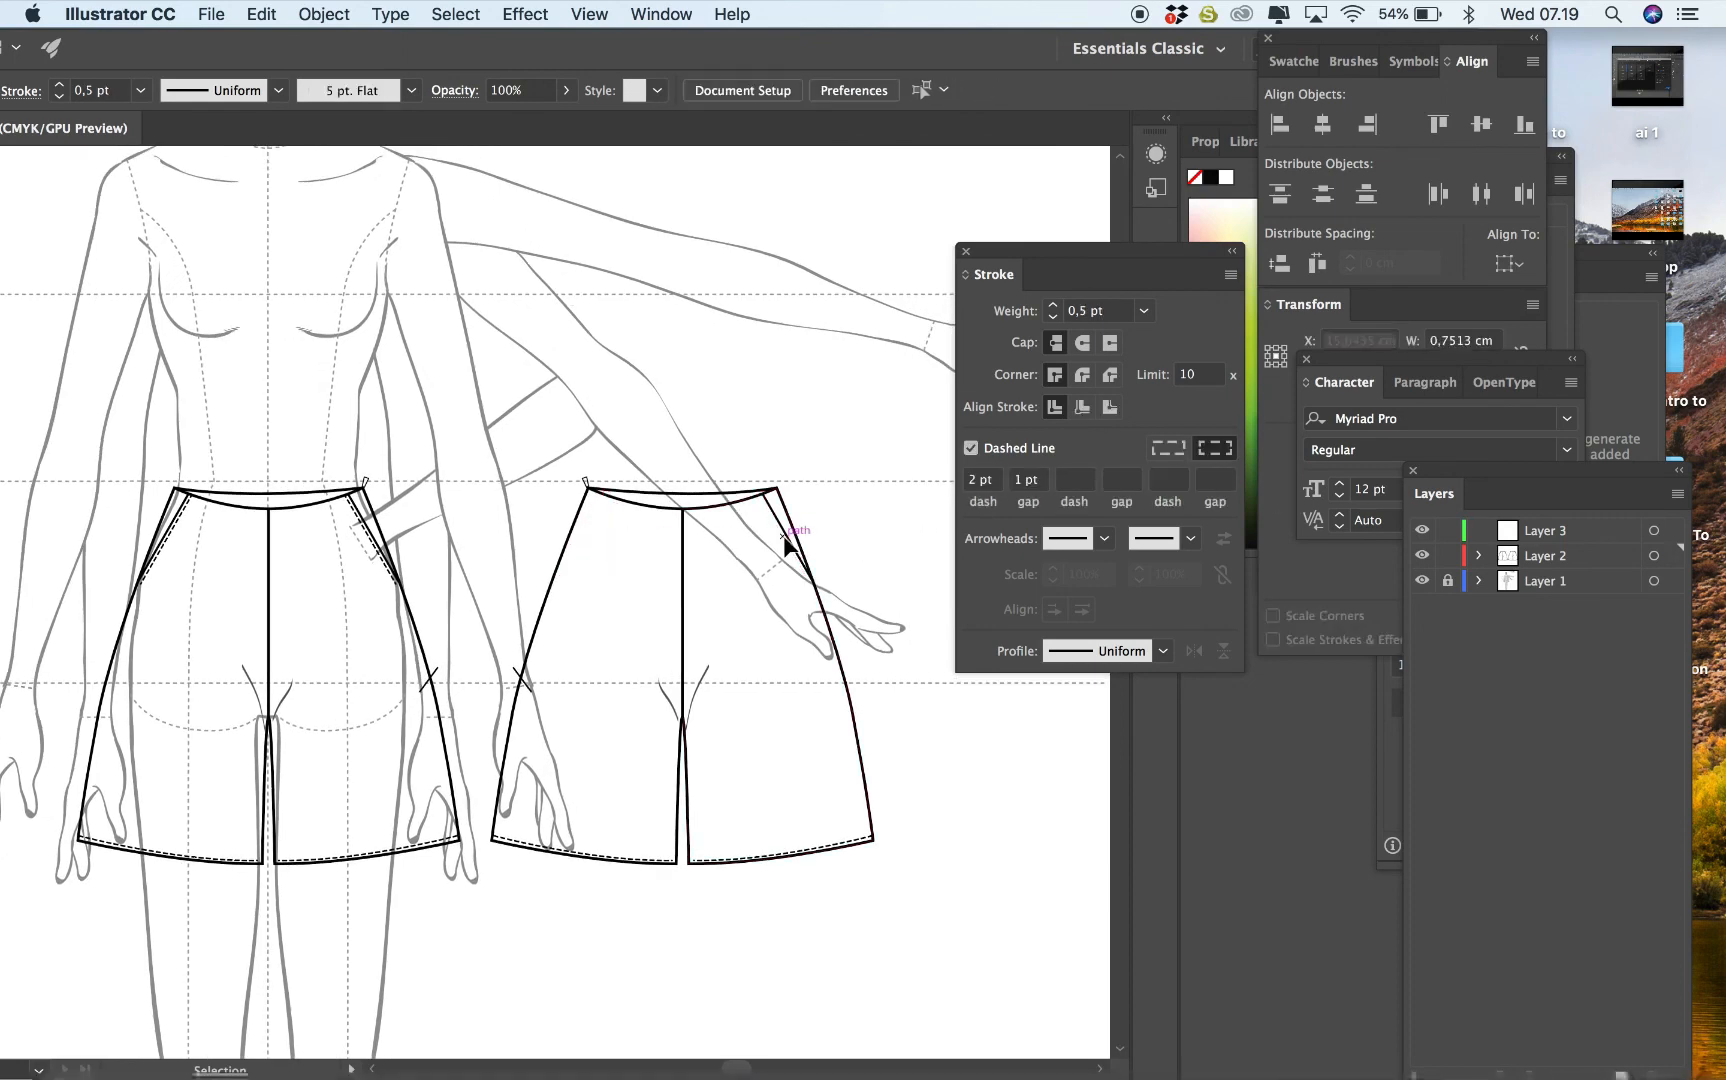
key(Delete)
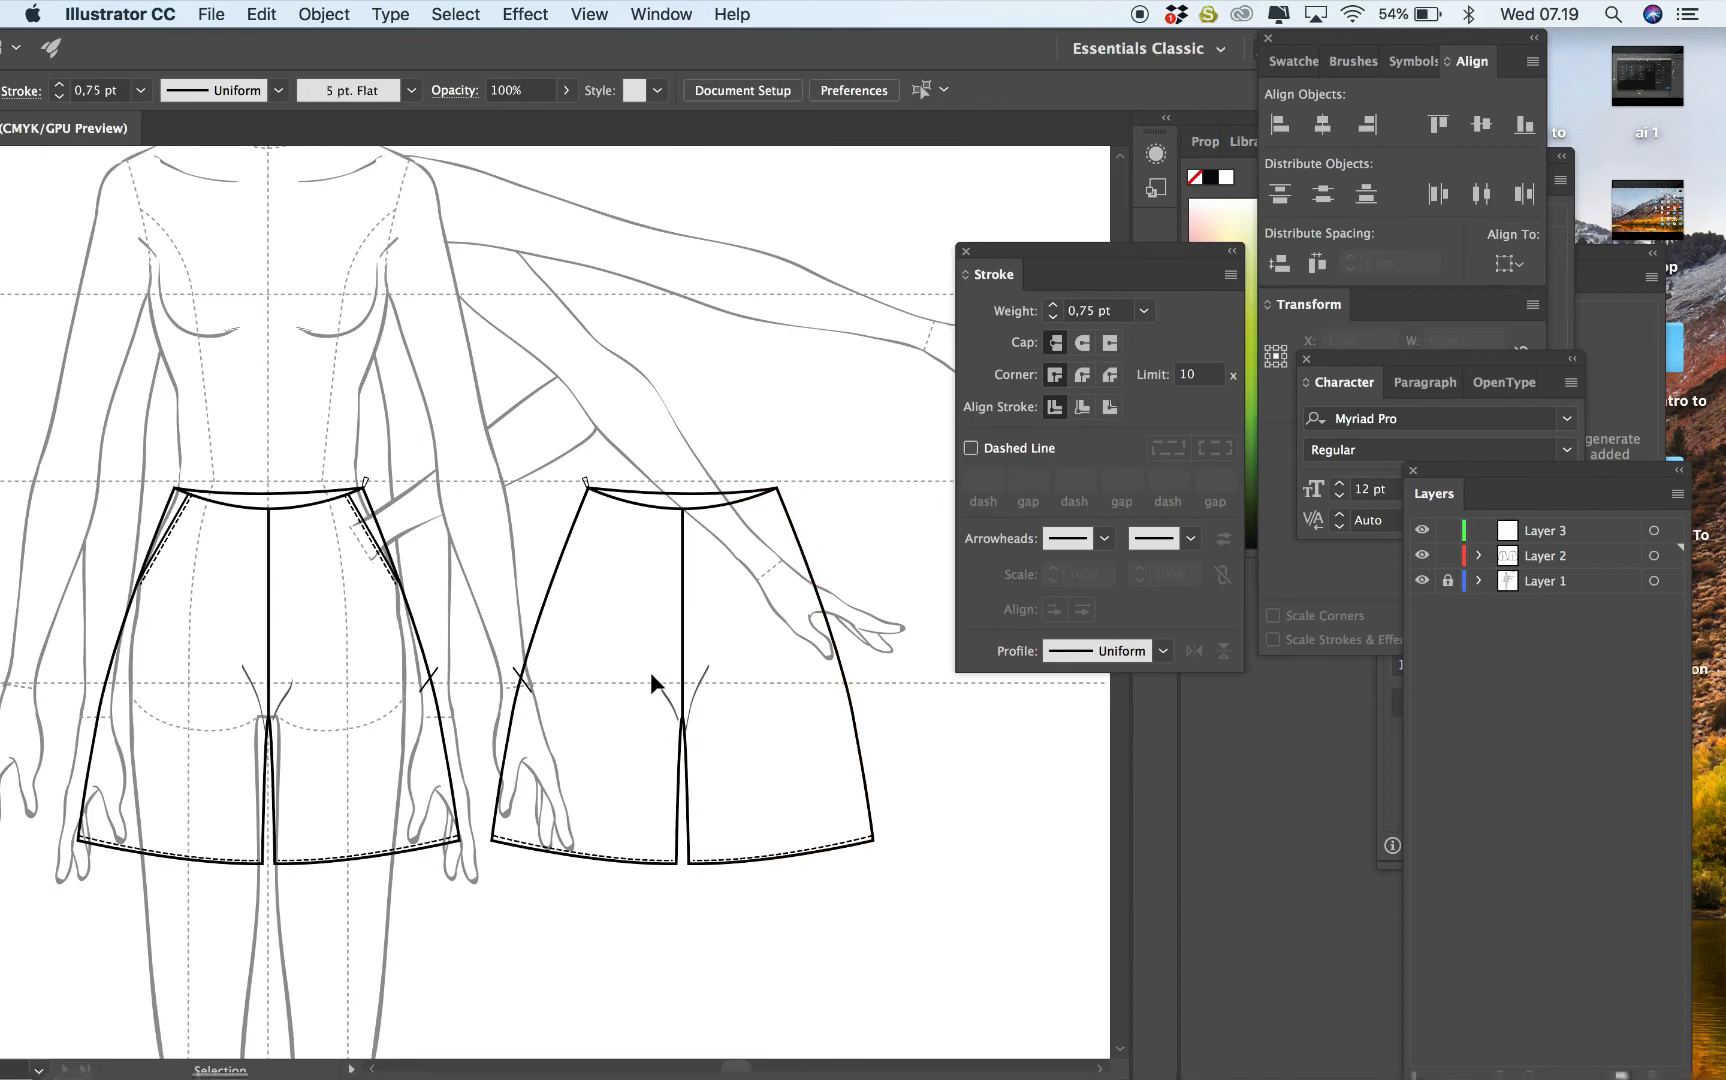
Delete both crease strokes beside the center seam of the copied shorts.
click(665, 690)
key(Delete)
click(697, 700)
key(Delete)
Raise the center-front waist anchor point of the copied shorts up to the upper waistline to form a flatter back waist.
click(655, 508)
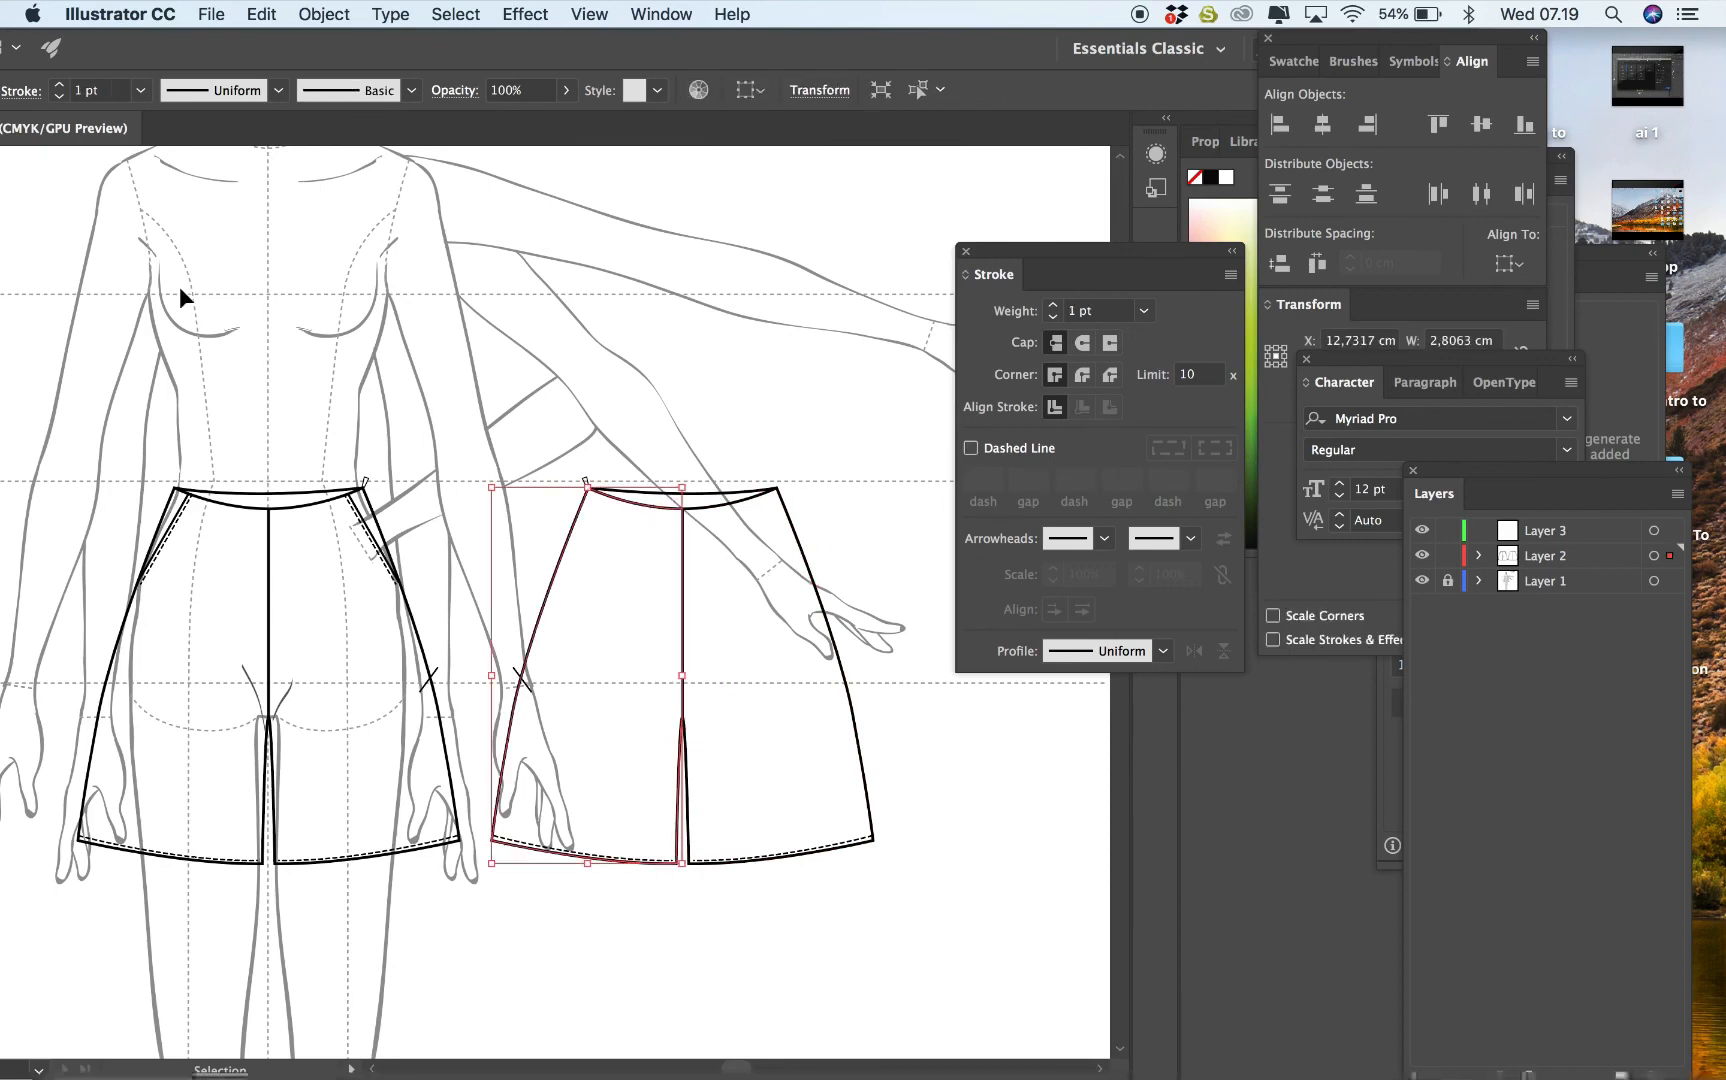
drag(245, 65, 448, 60)
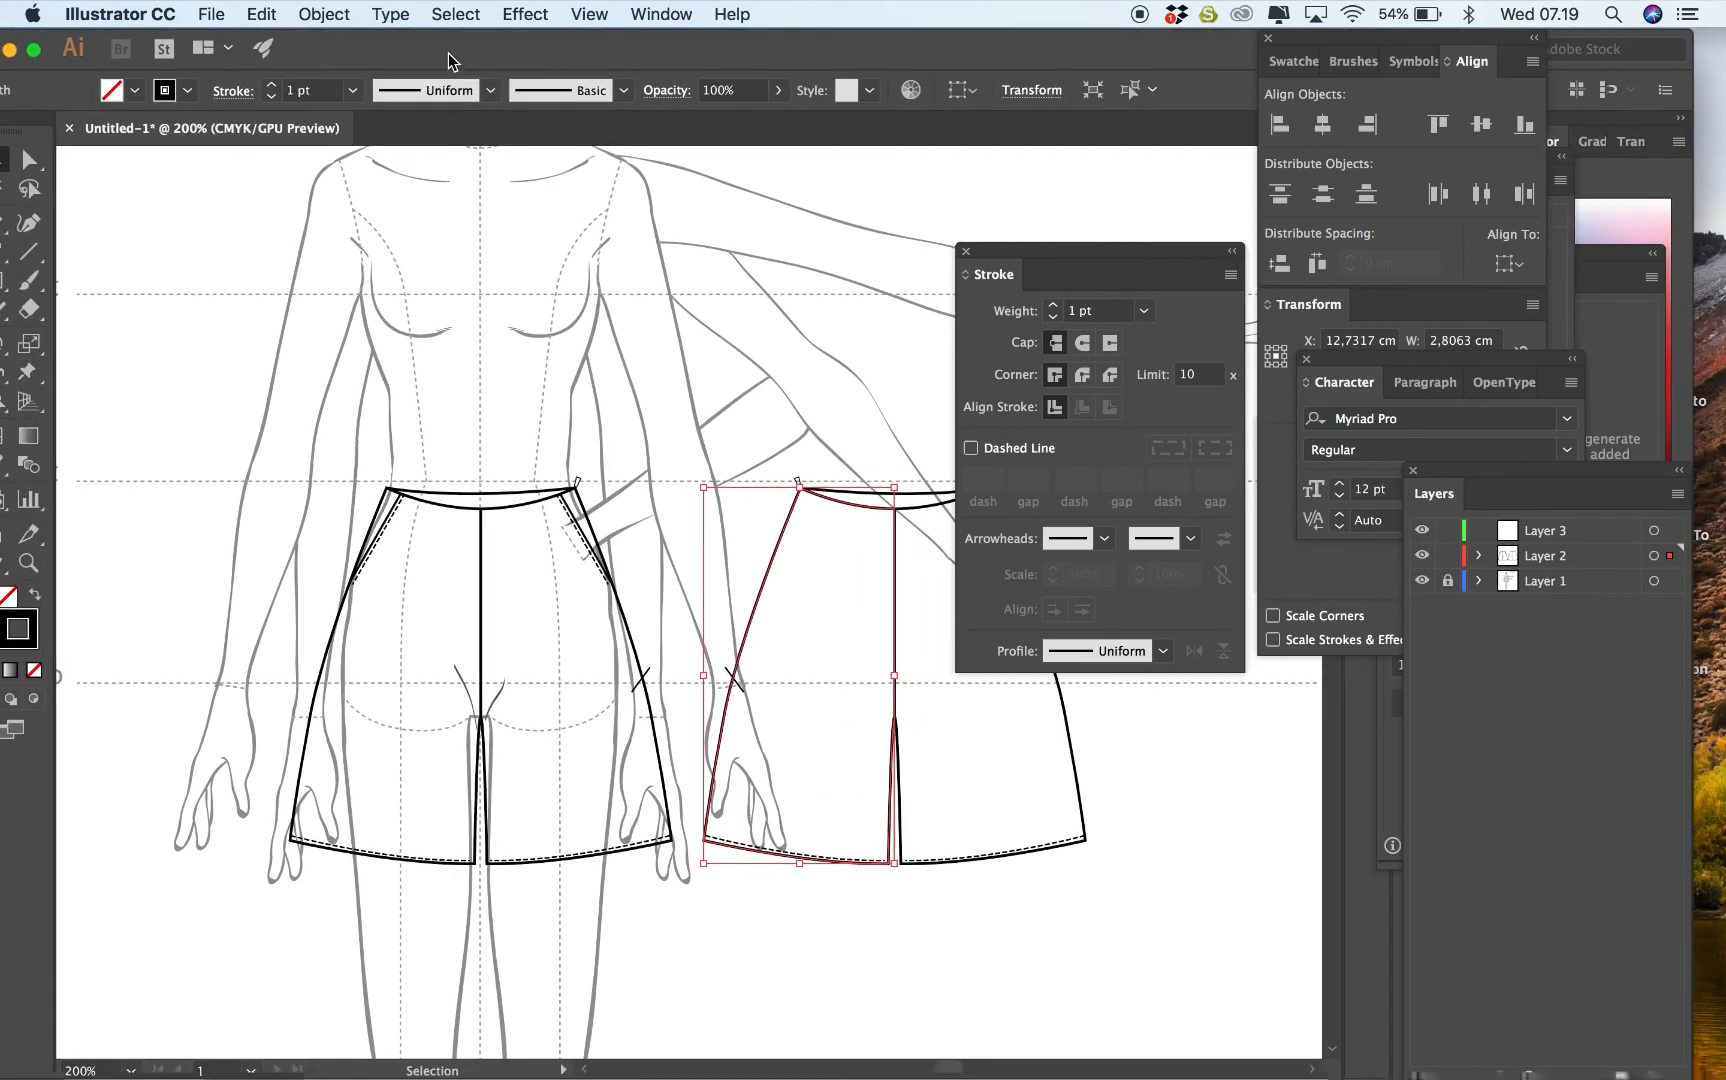
key(a)
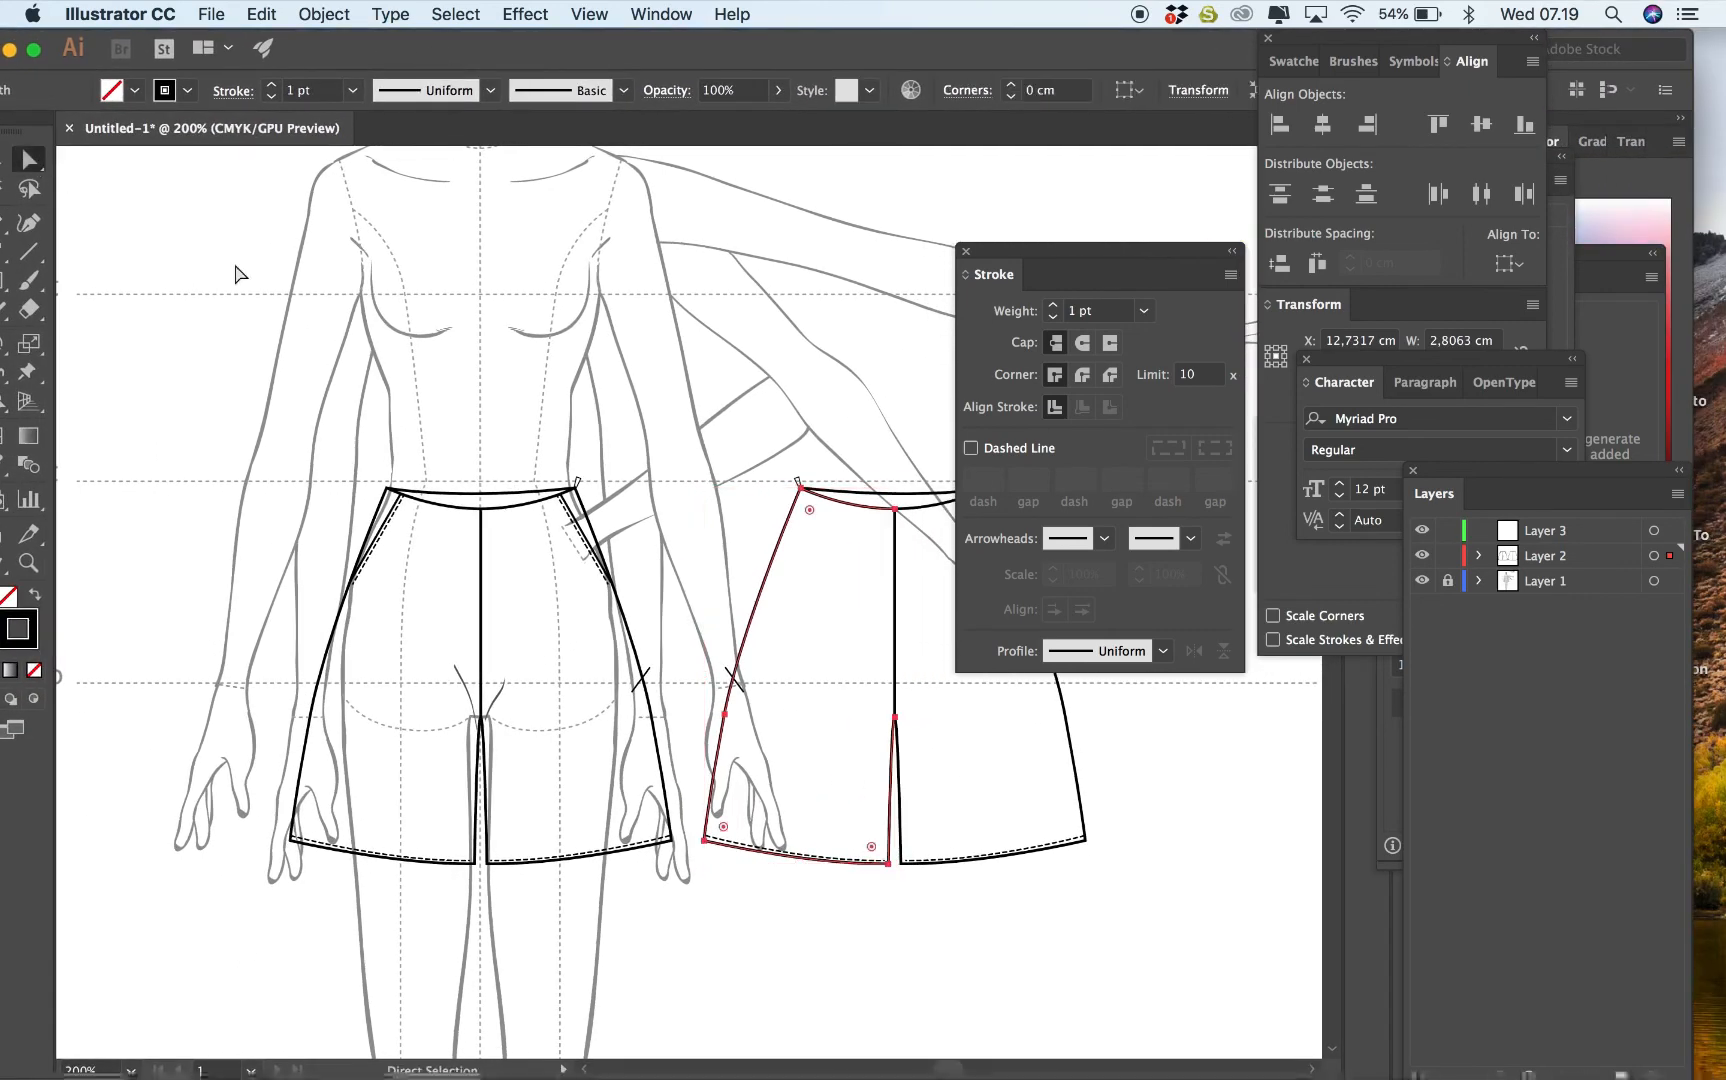
click(913, 507)
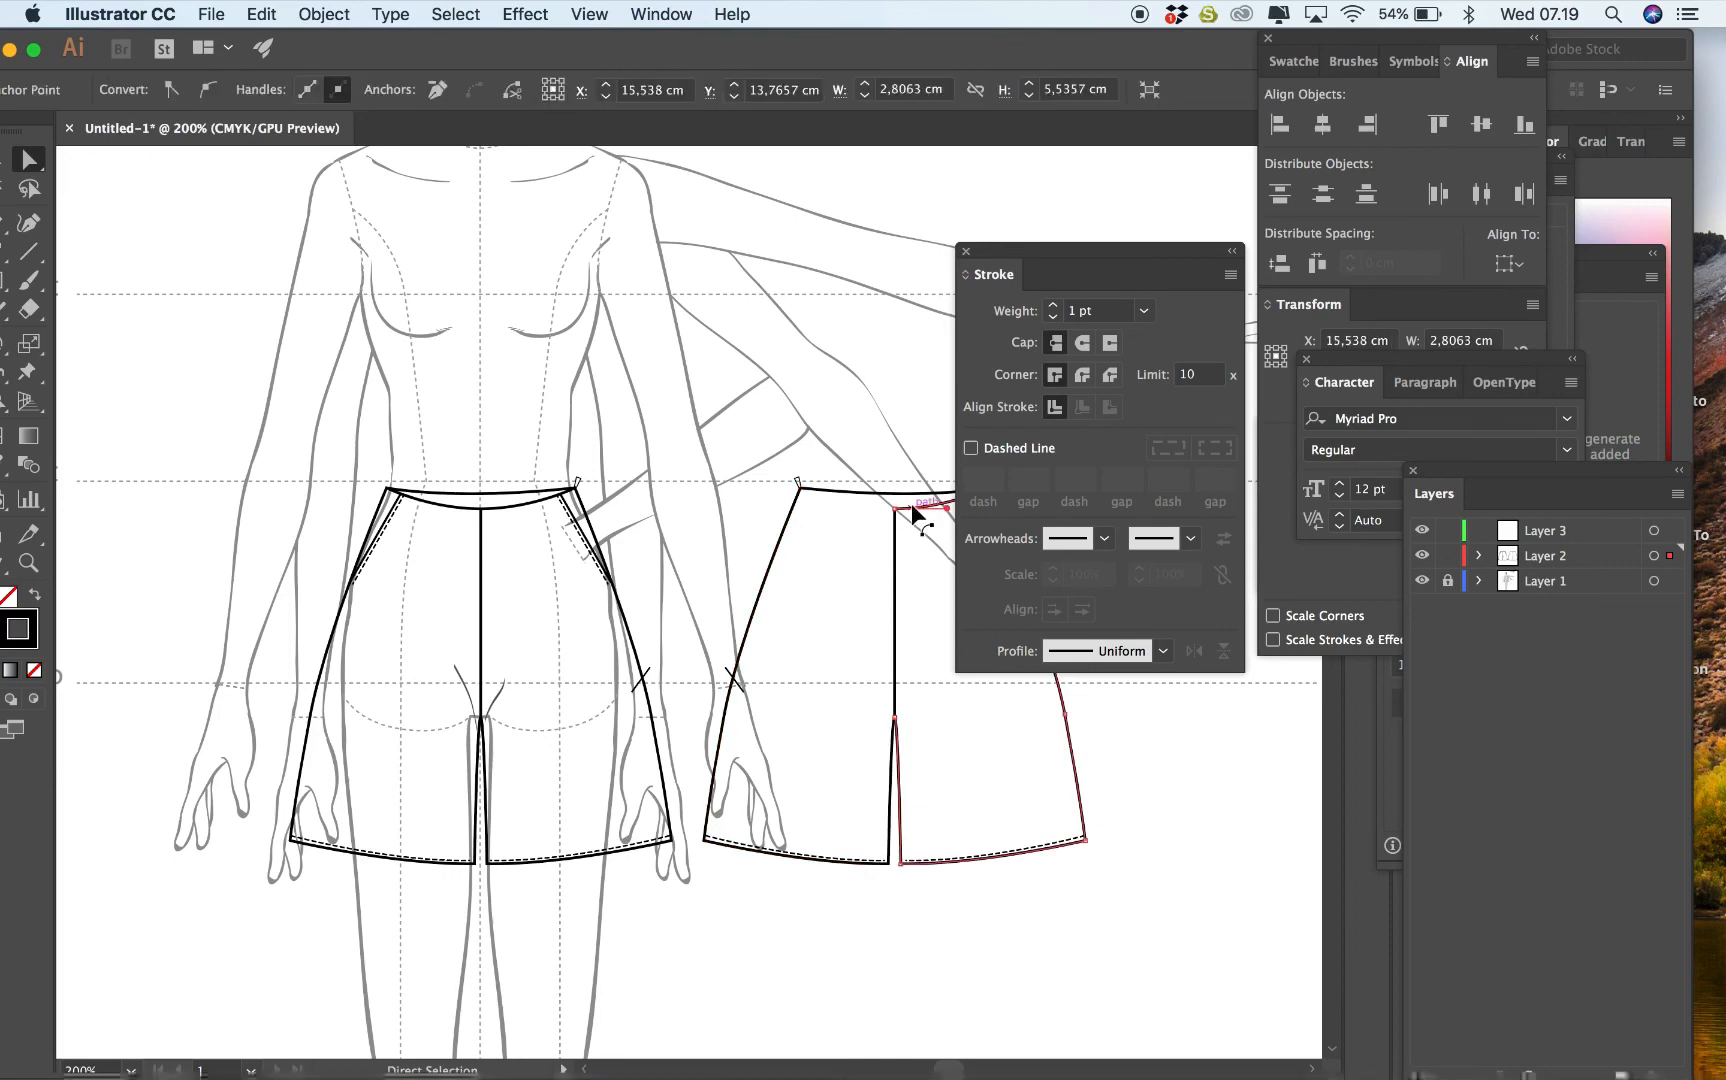
scroll(913, 508, right, 3)
click(835, 523)
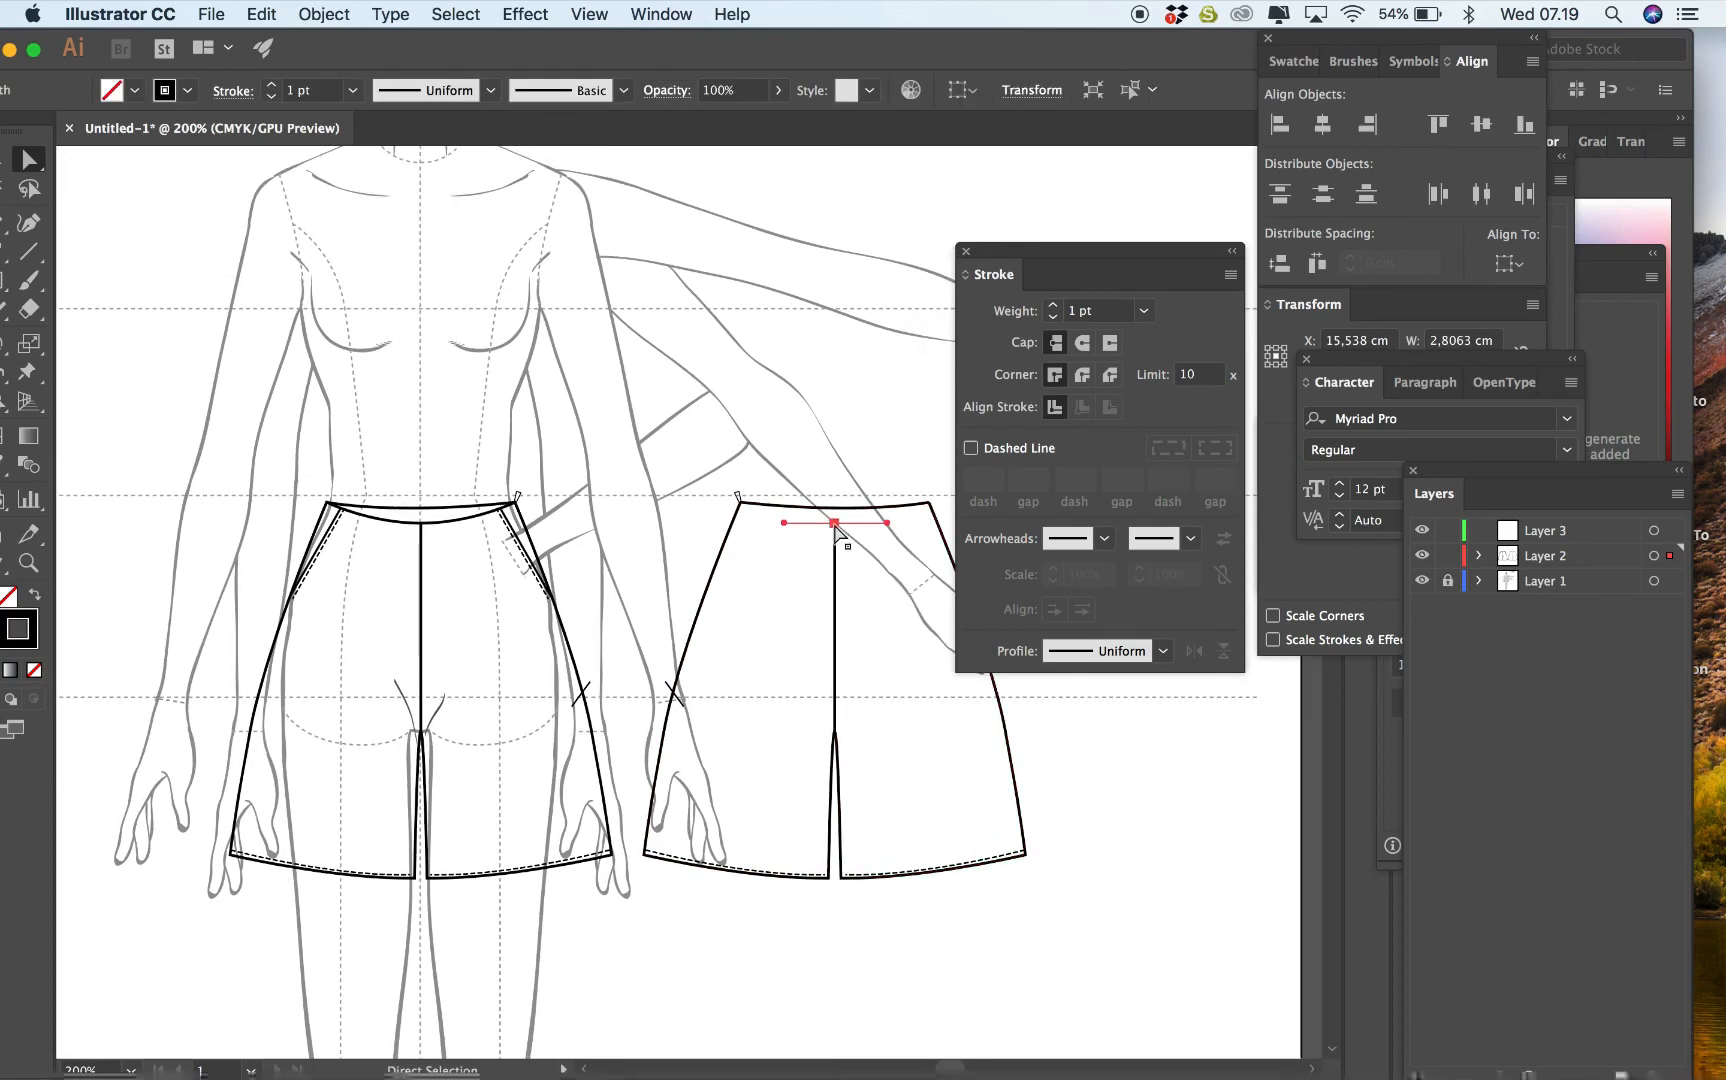
drag(835, 523, 835, 508)
click(878, 450)
click(854, 456)
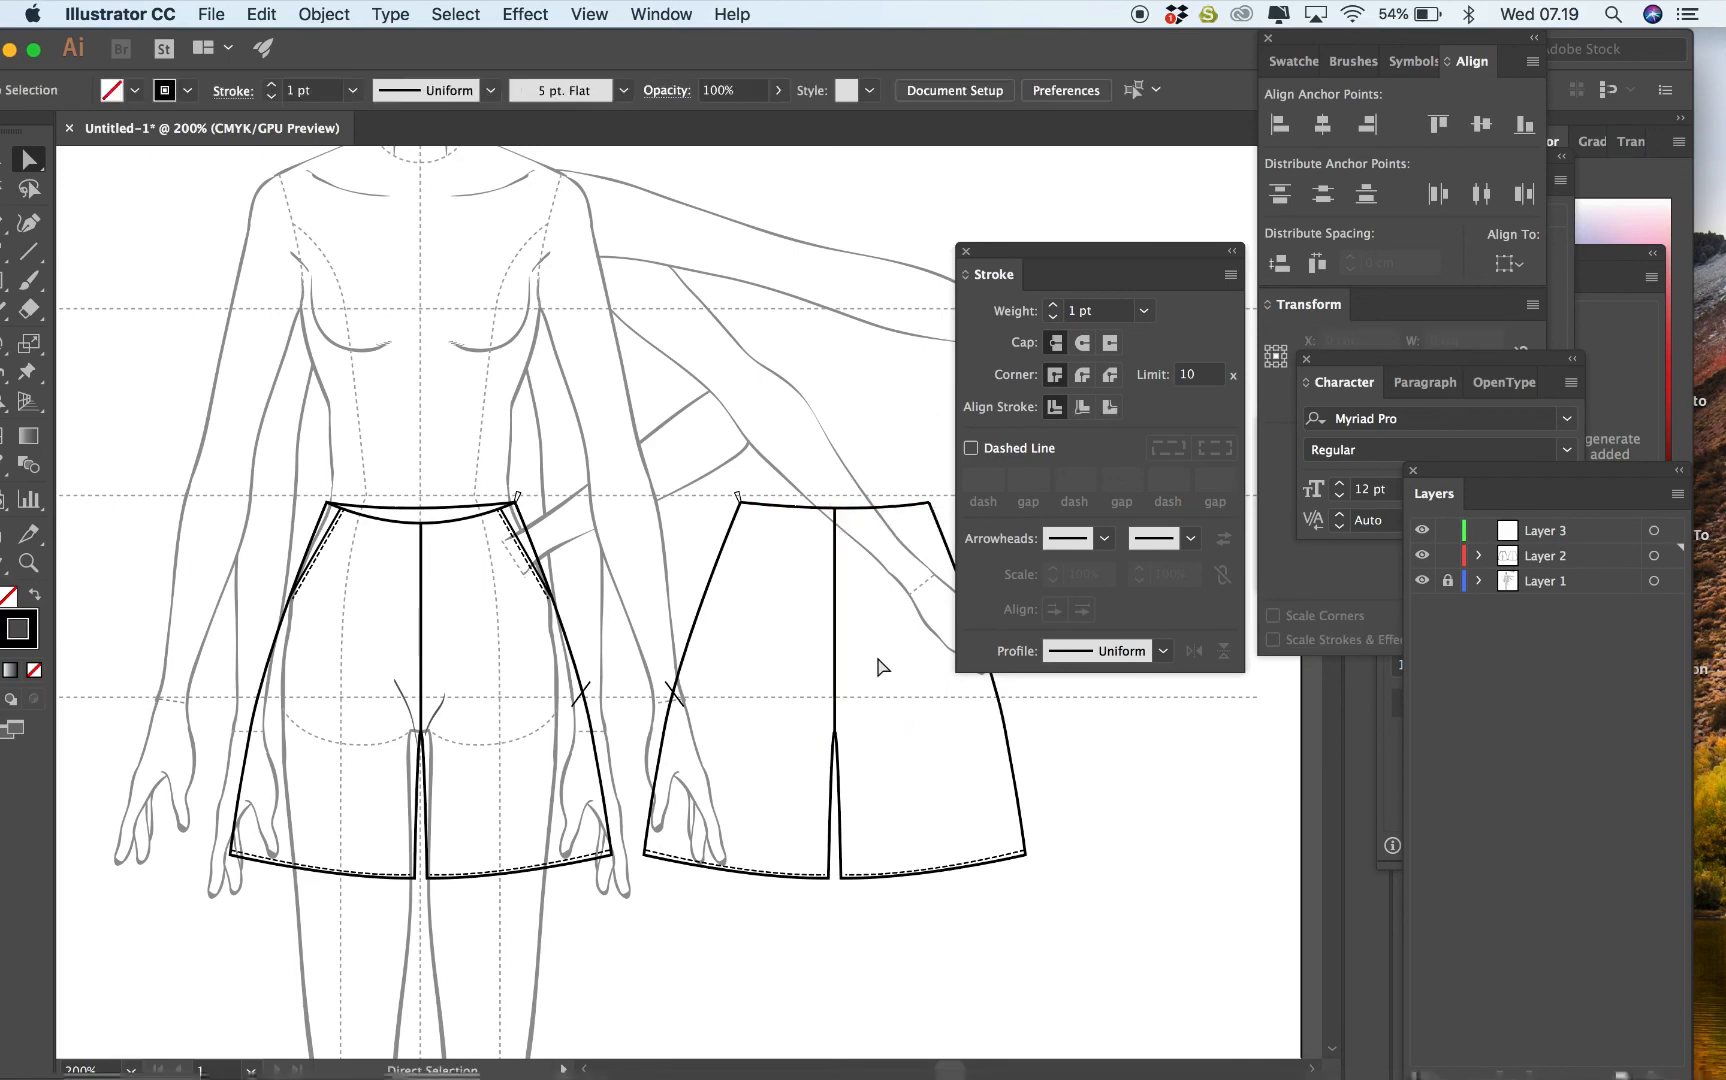
Load the 0,25 pt stroke settings of the front crotch crease for the Paintbrush.
scroll(878, 667, right, 4)
scroll(878, 667, up, 1)
key(super+equal)
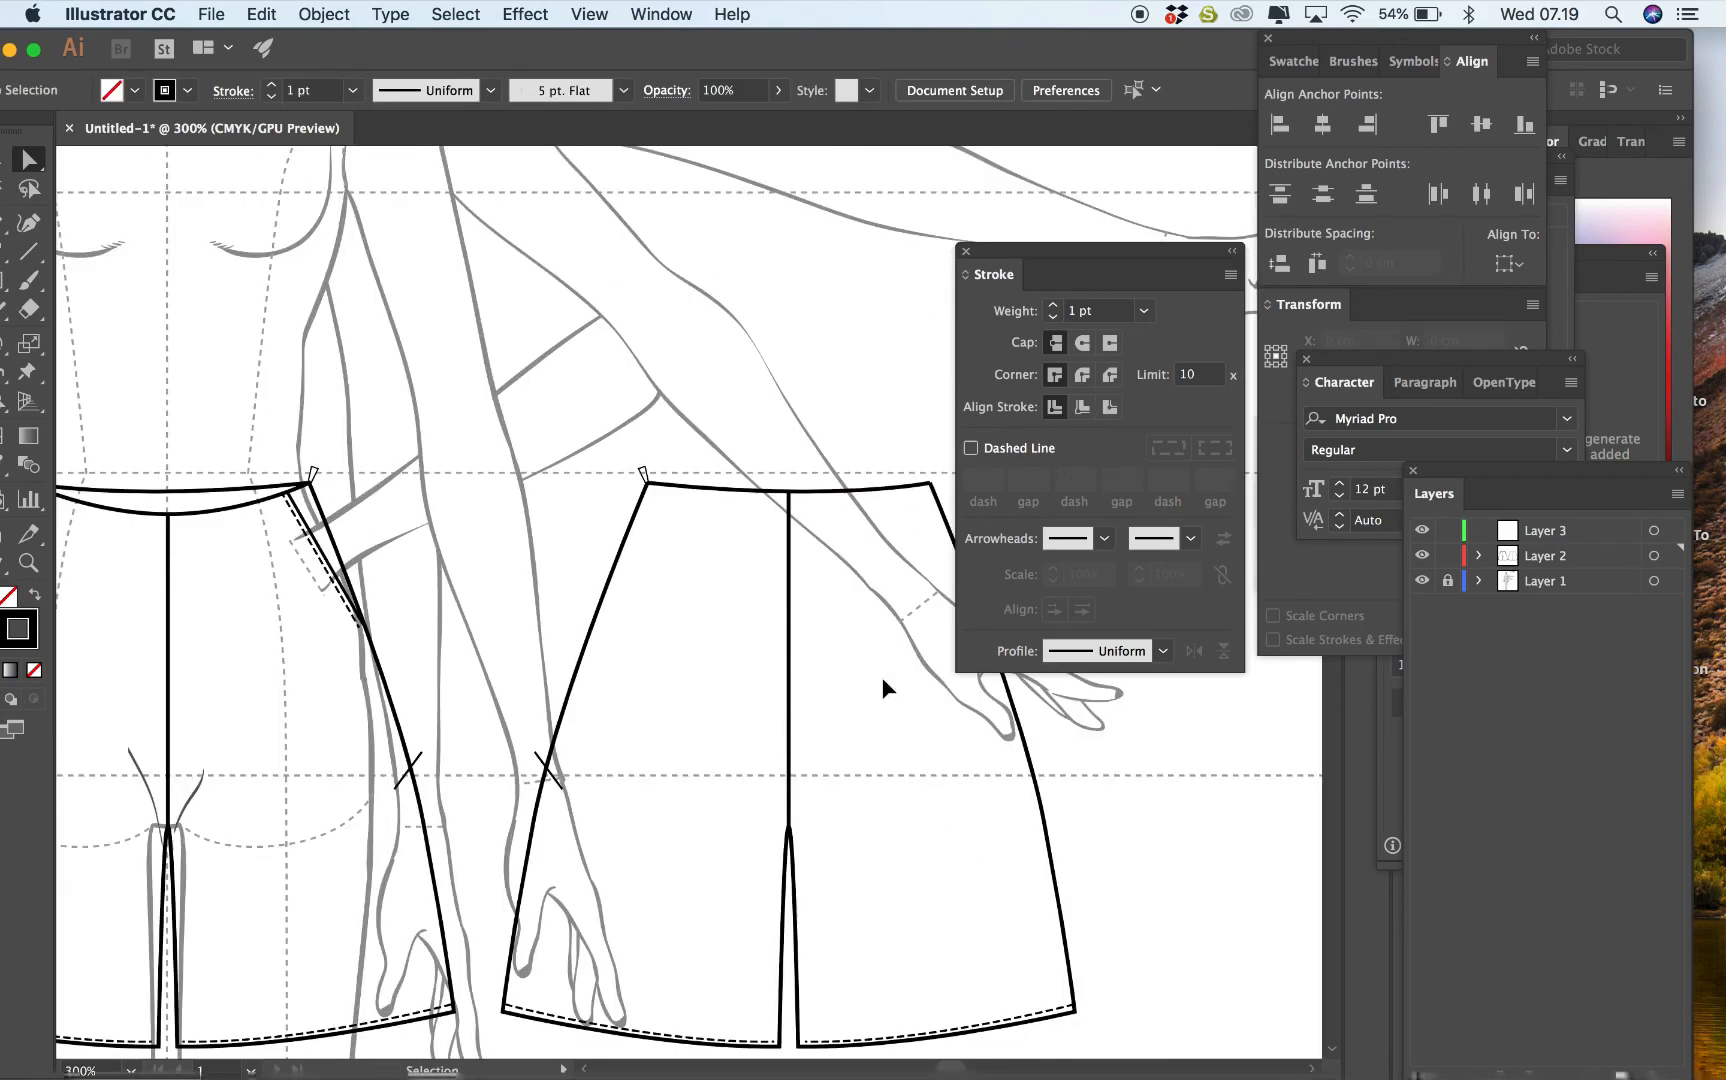
click(29, 281)
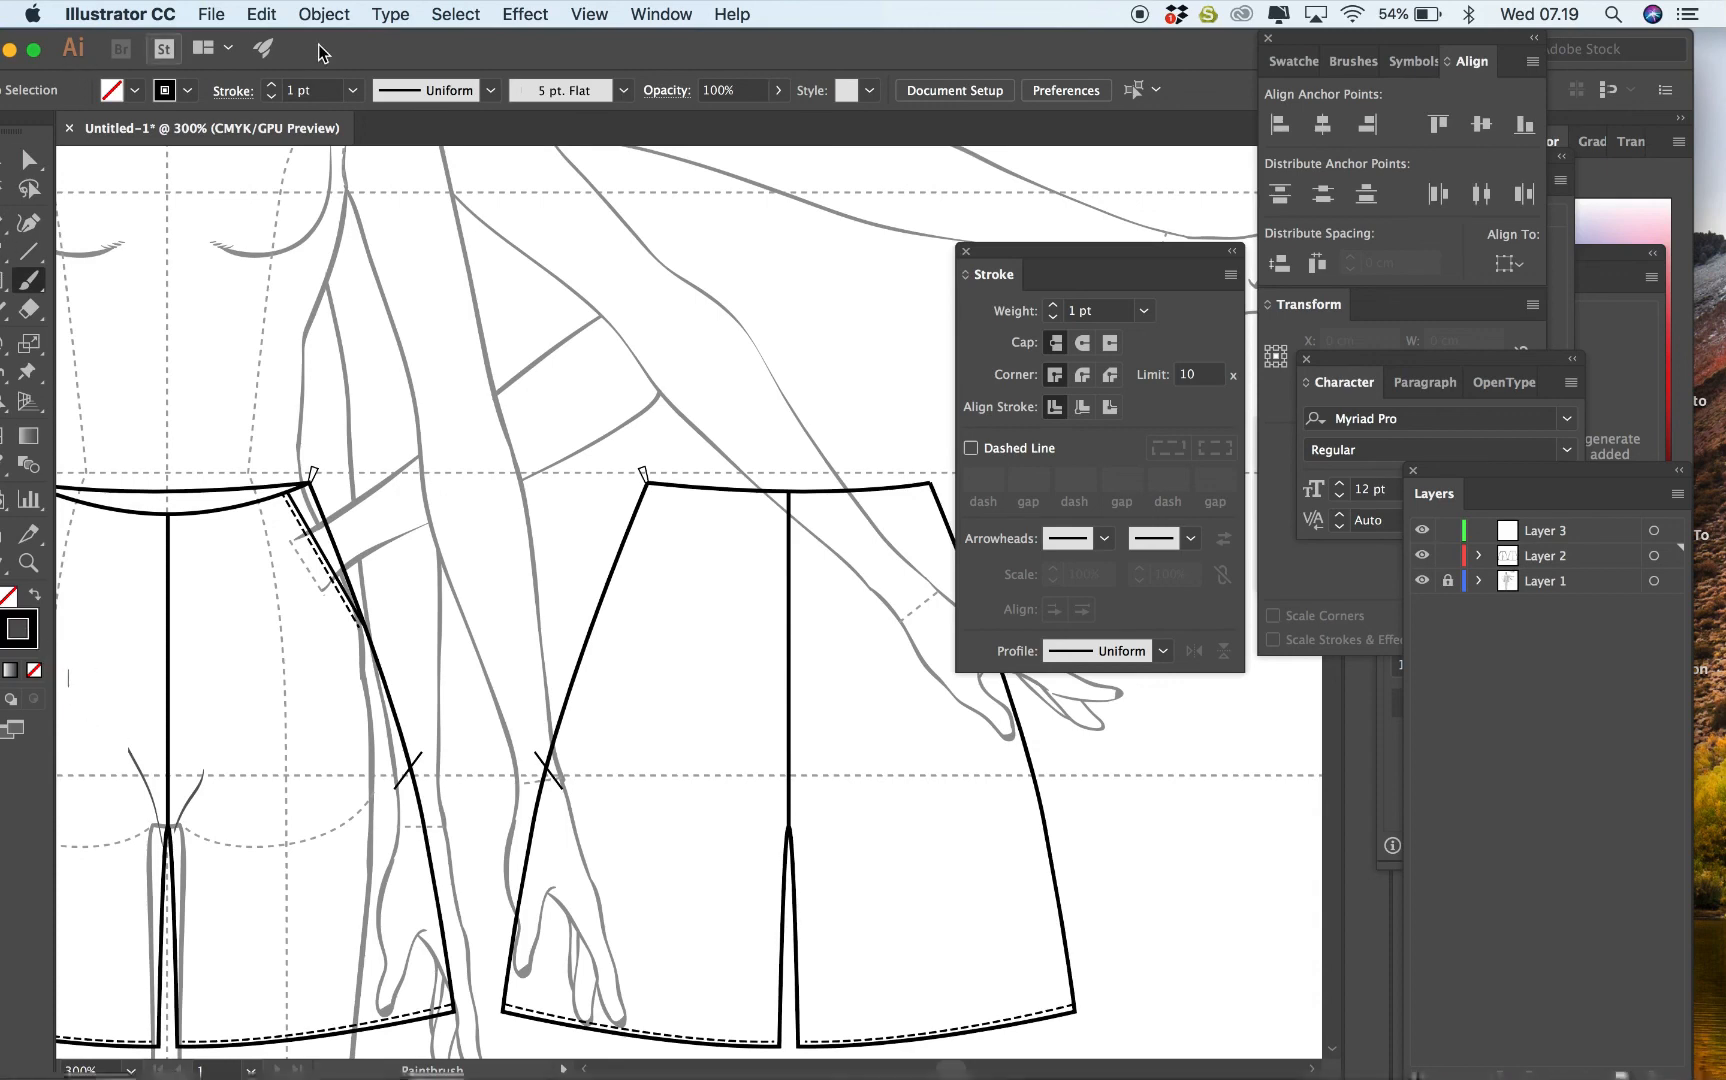
drag(323, 52, 370, 53)
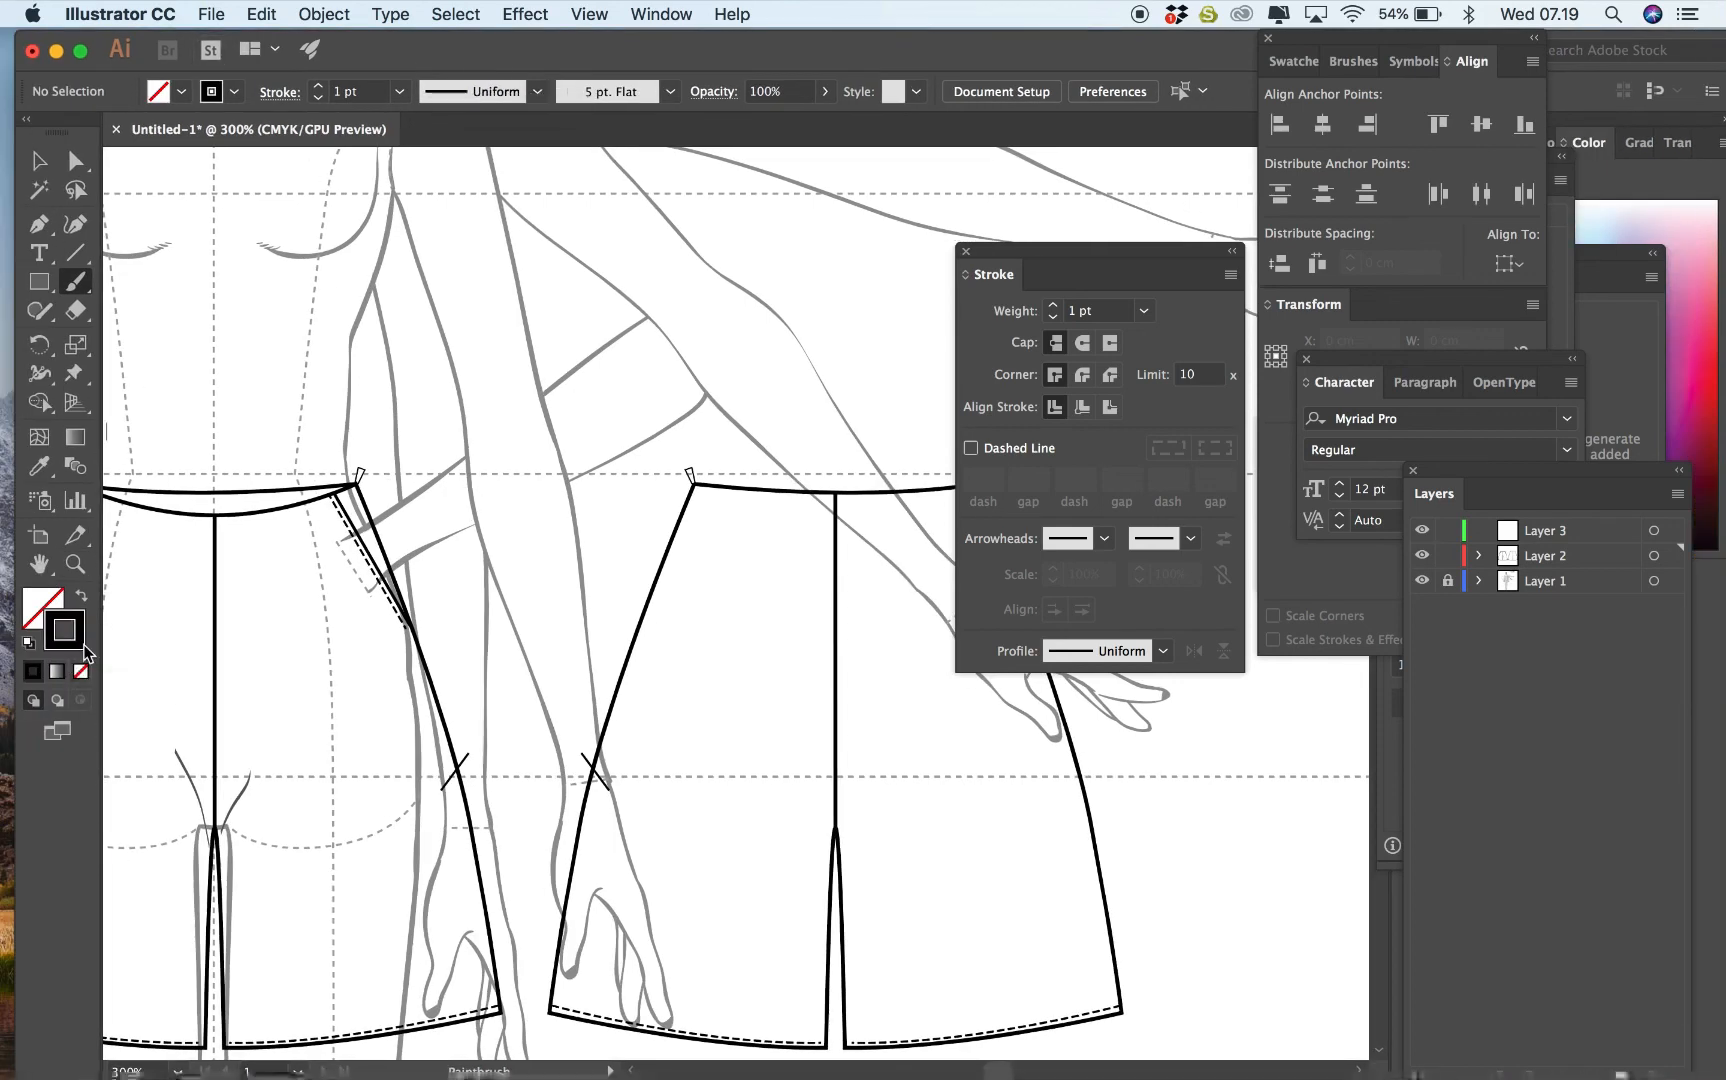
double_click(82, 648)
click(601, 230)
key(v)
click(236, 800)
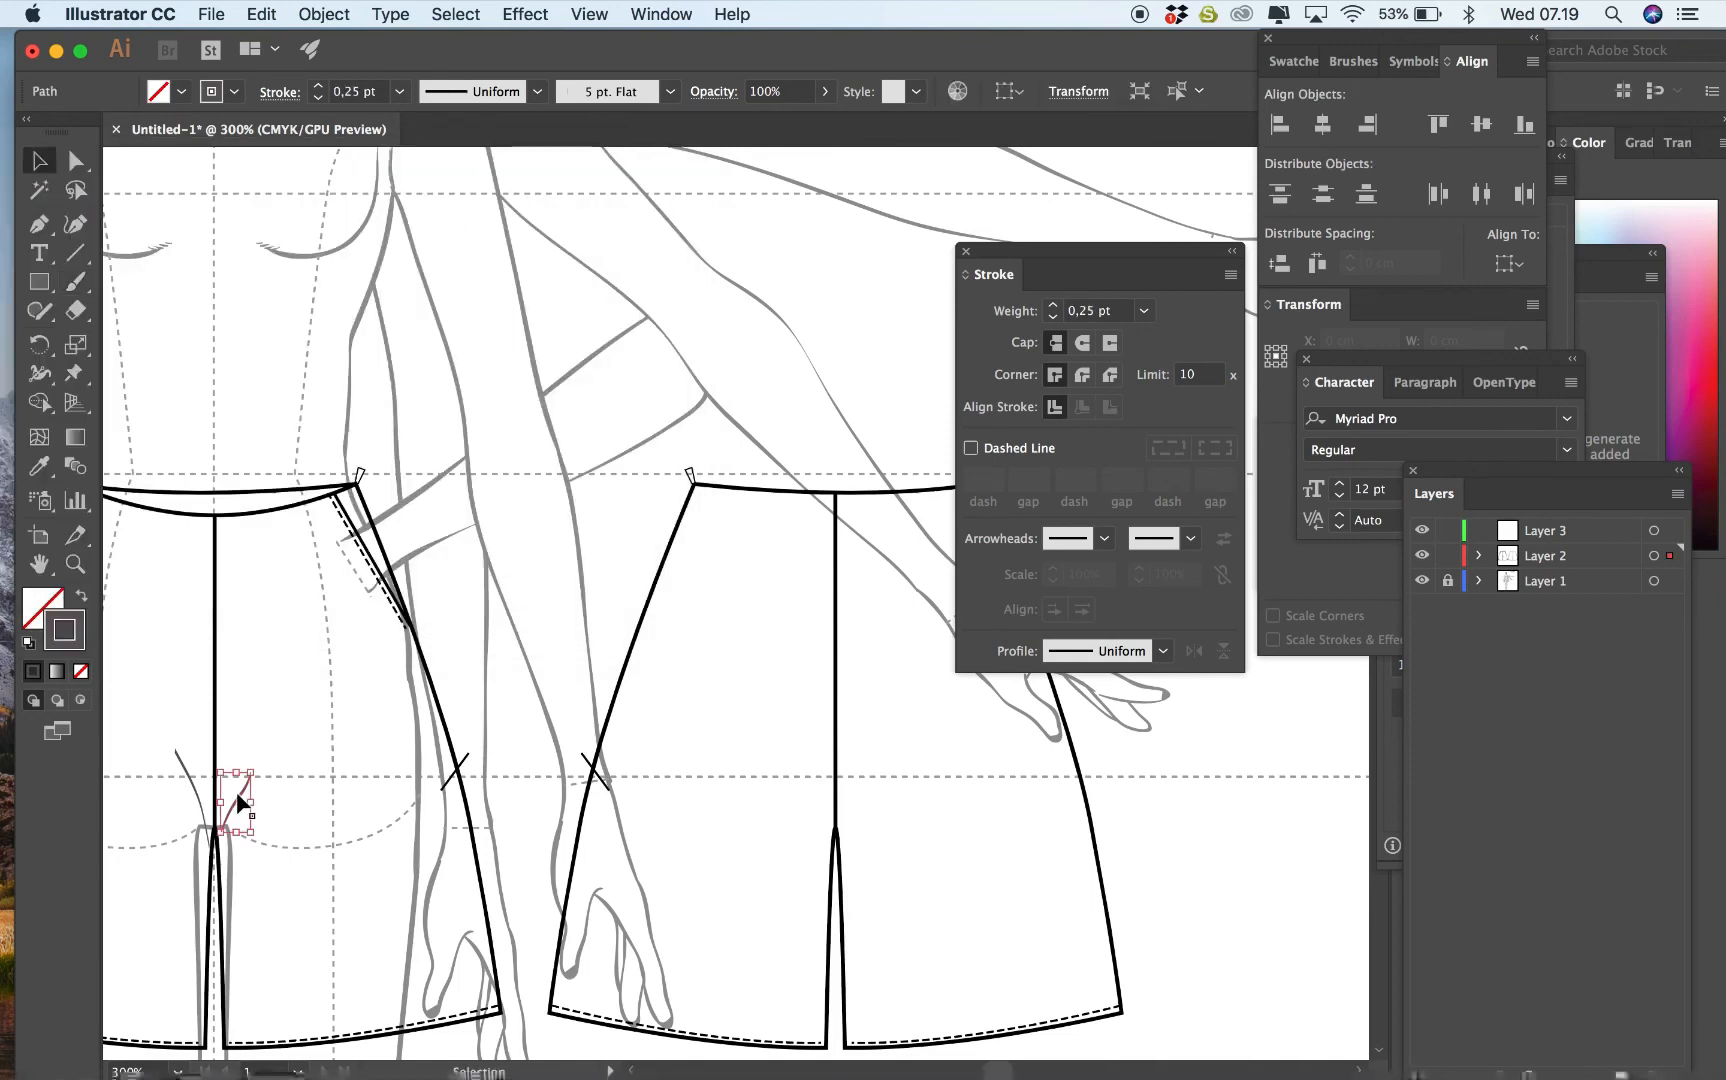
double_click(78, 645)
click(548, 222)
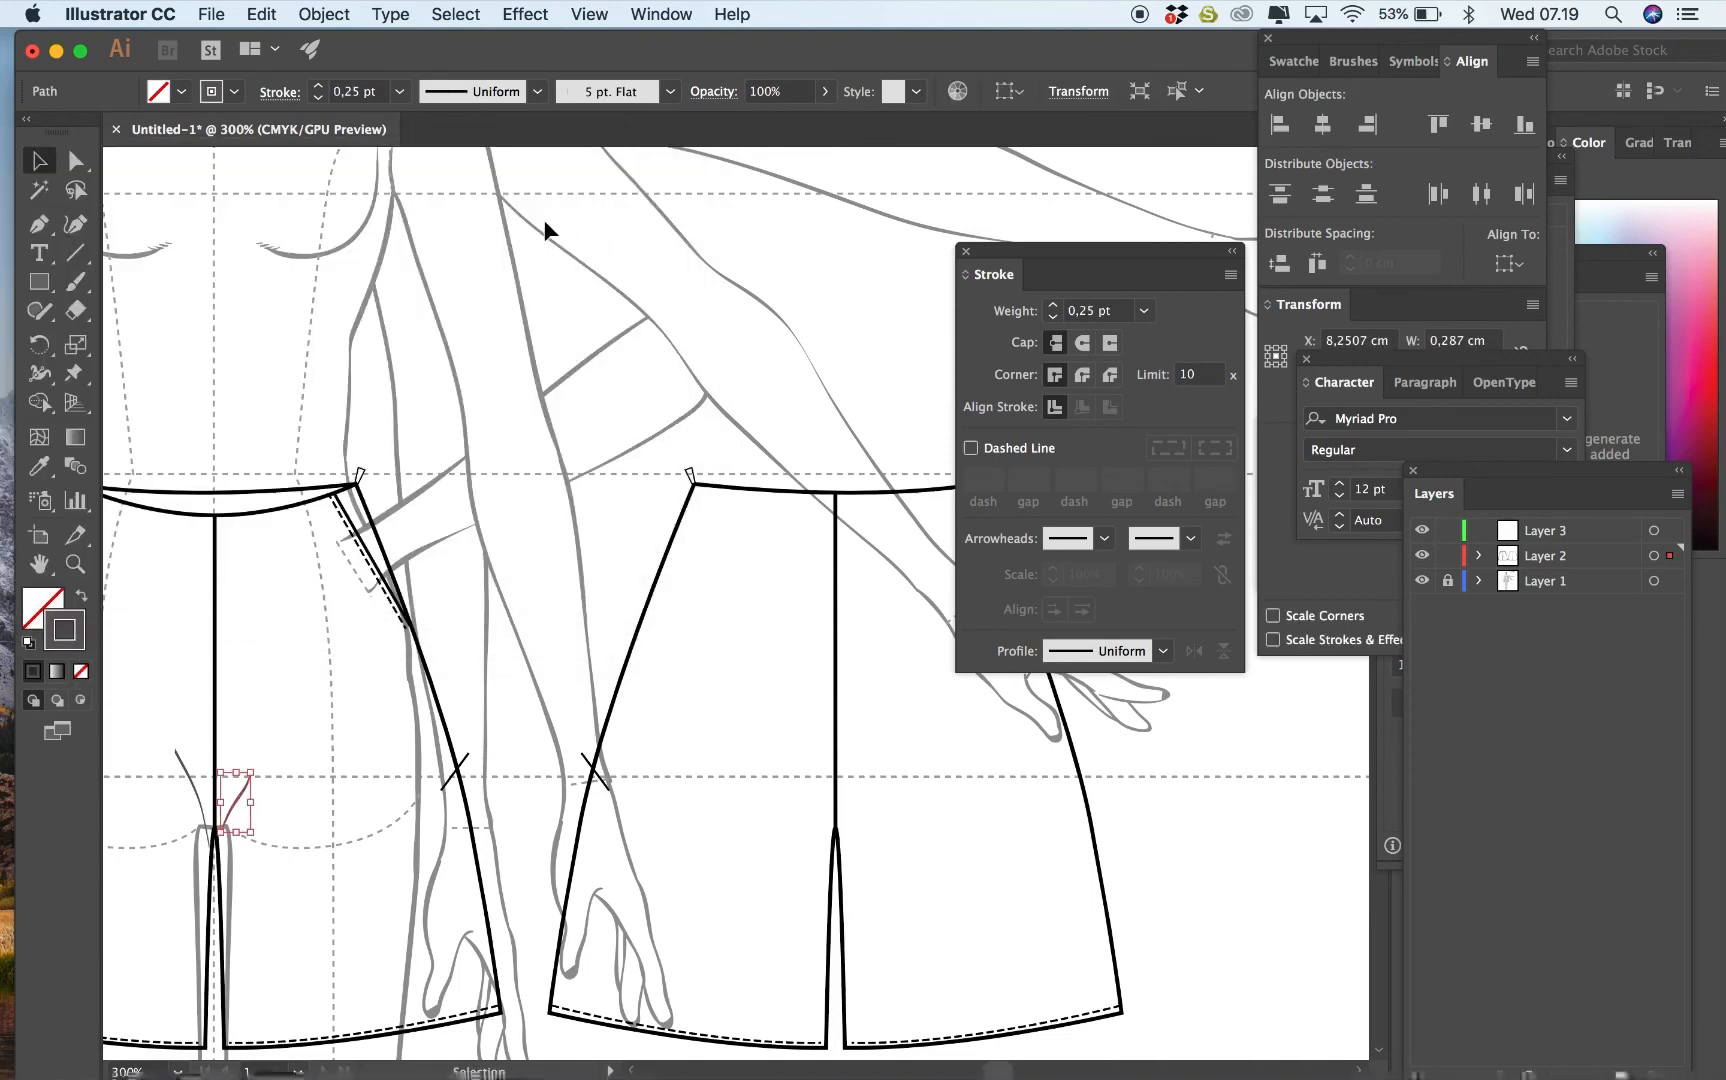
click(78, 284)
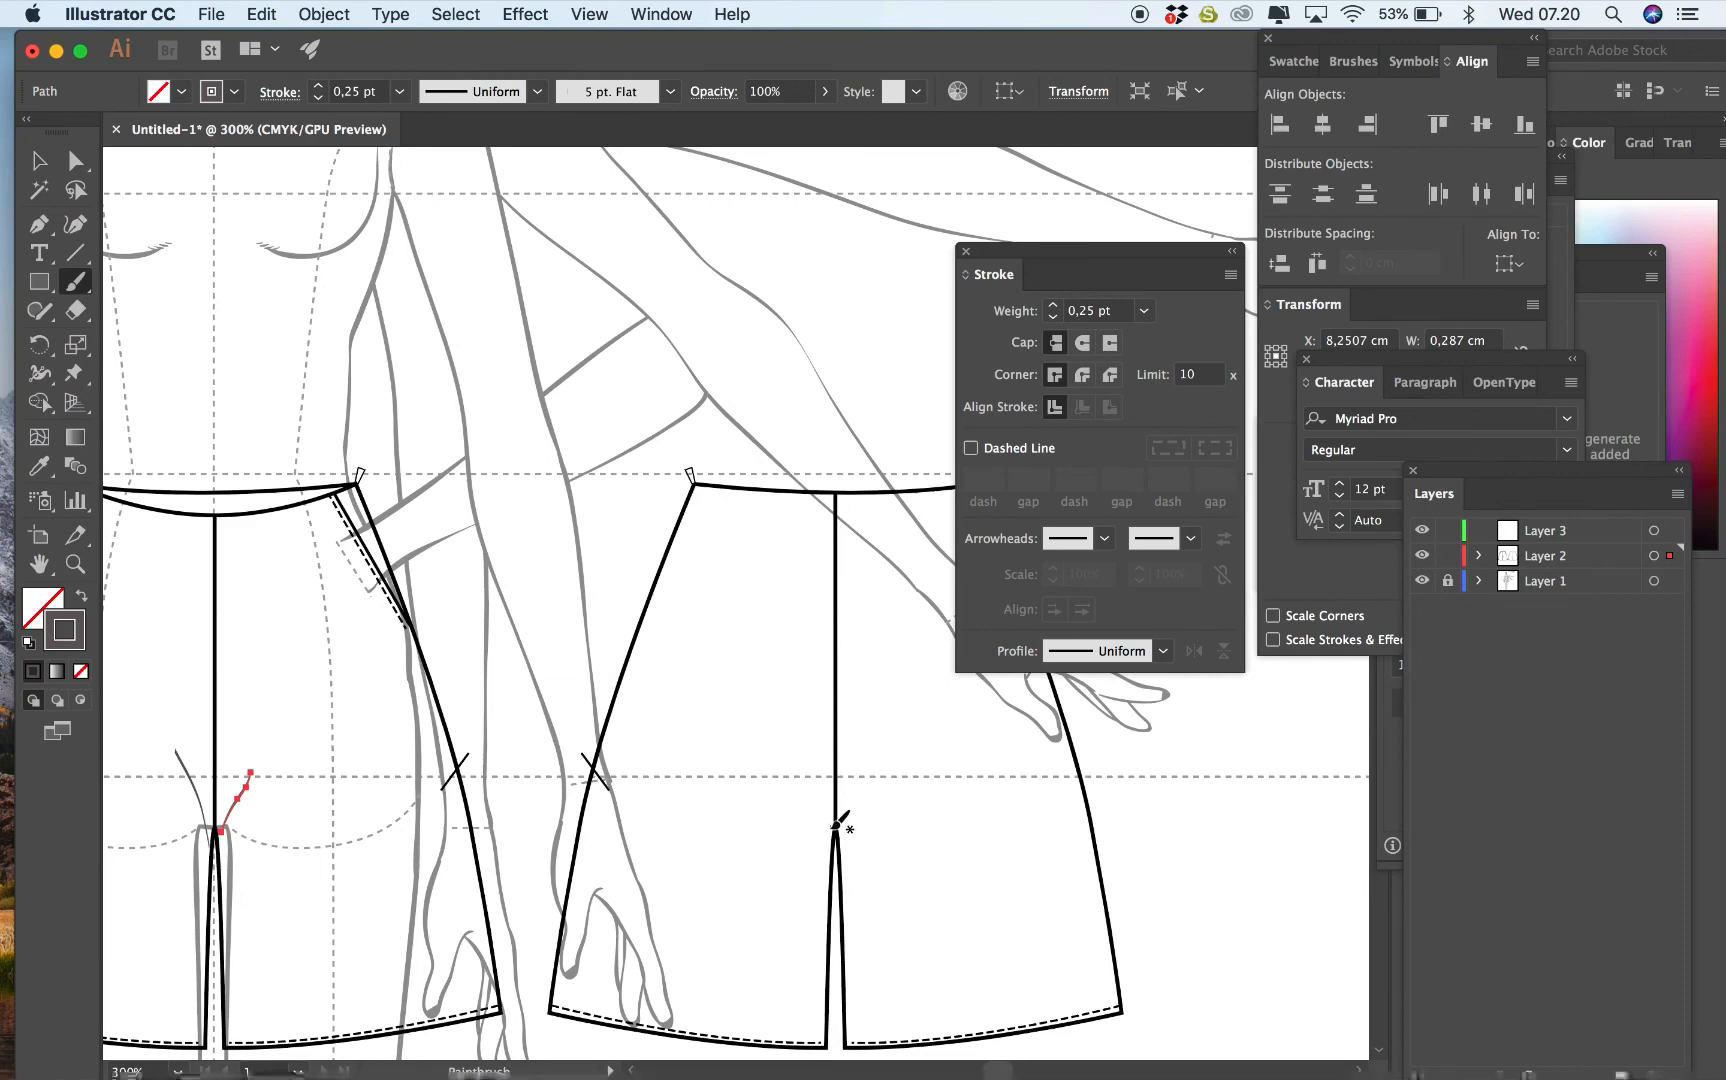
Try to paint a curved crease from the back view's crotch toward the left leg, and undo the attempts.
drag(741, 851, 834, 829)
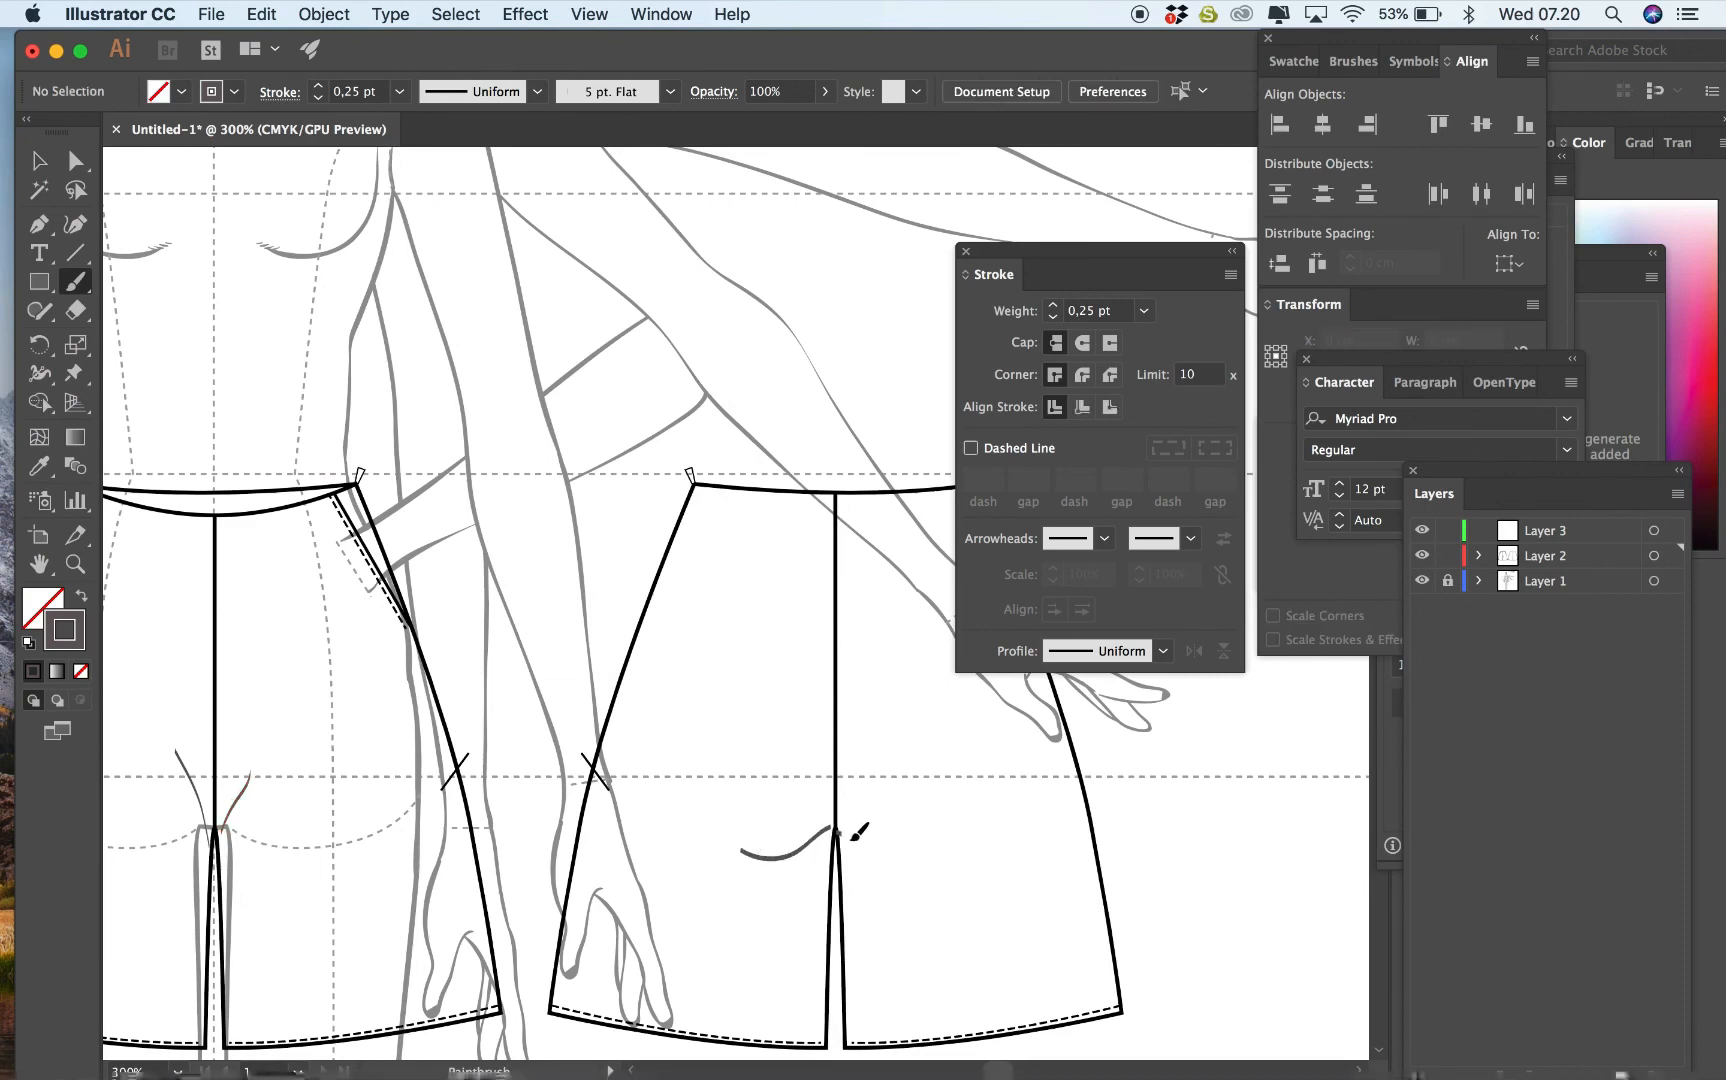
key(cmd+z)
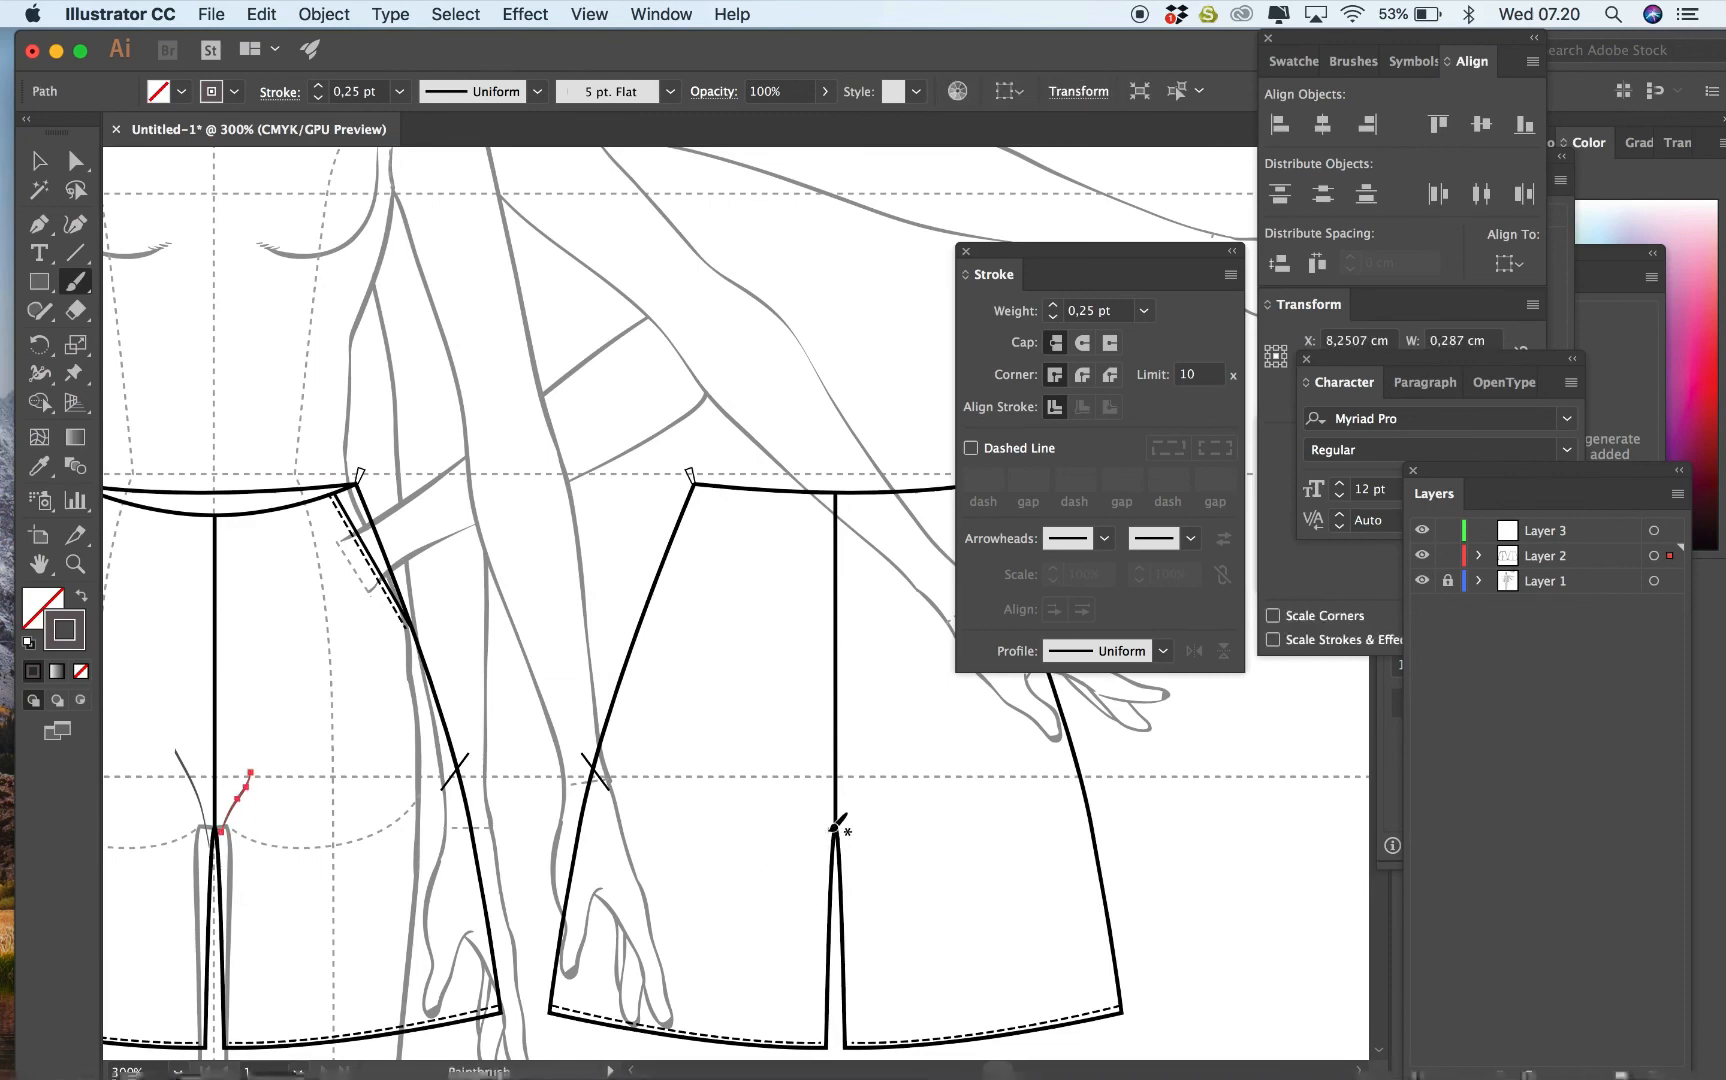
key(super+shift+a)
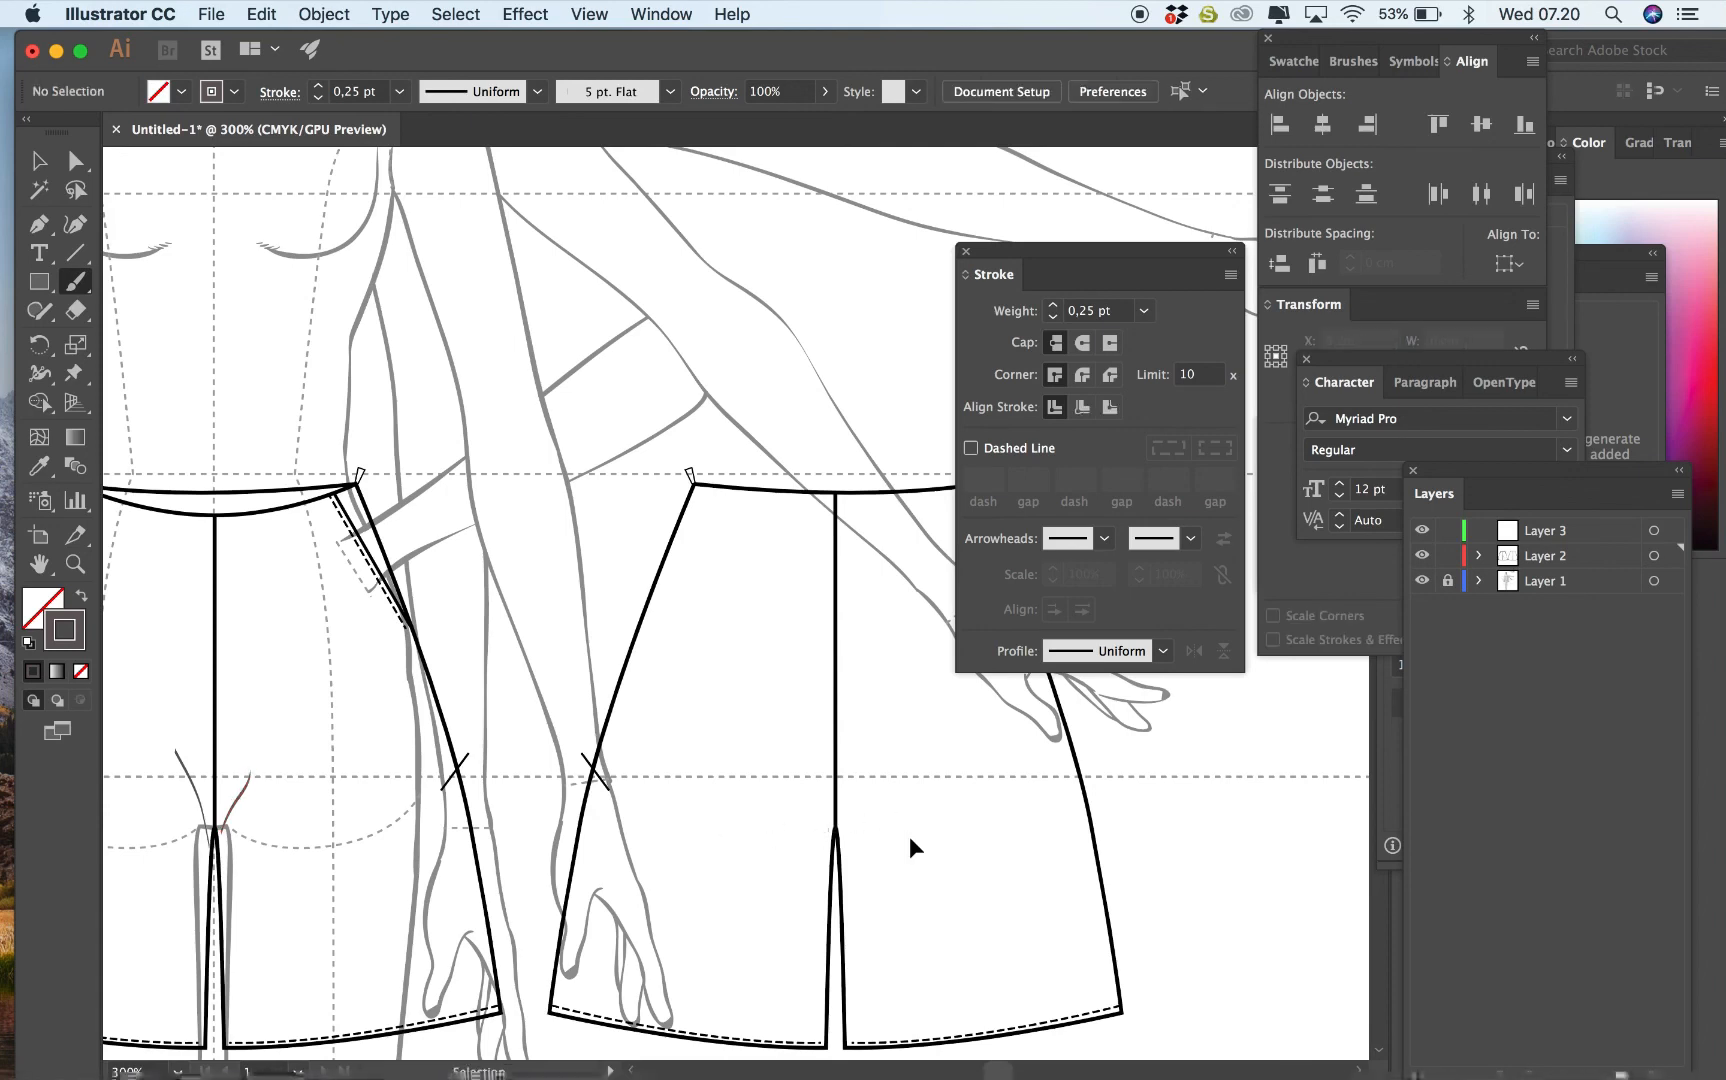
key(super+z)
key(super+shift+a)
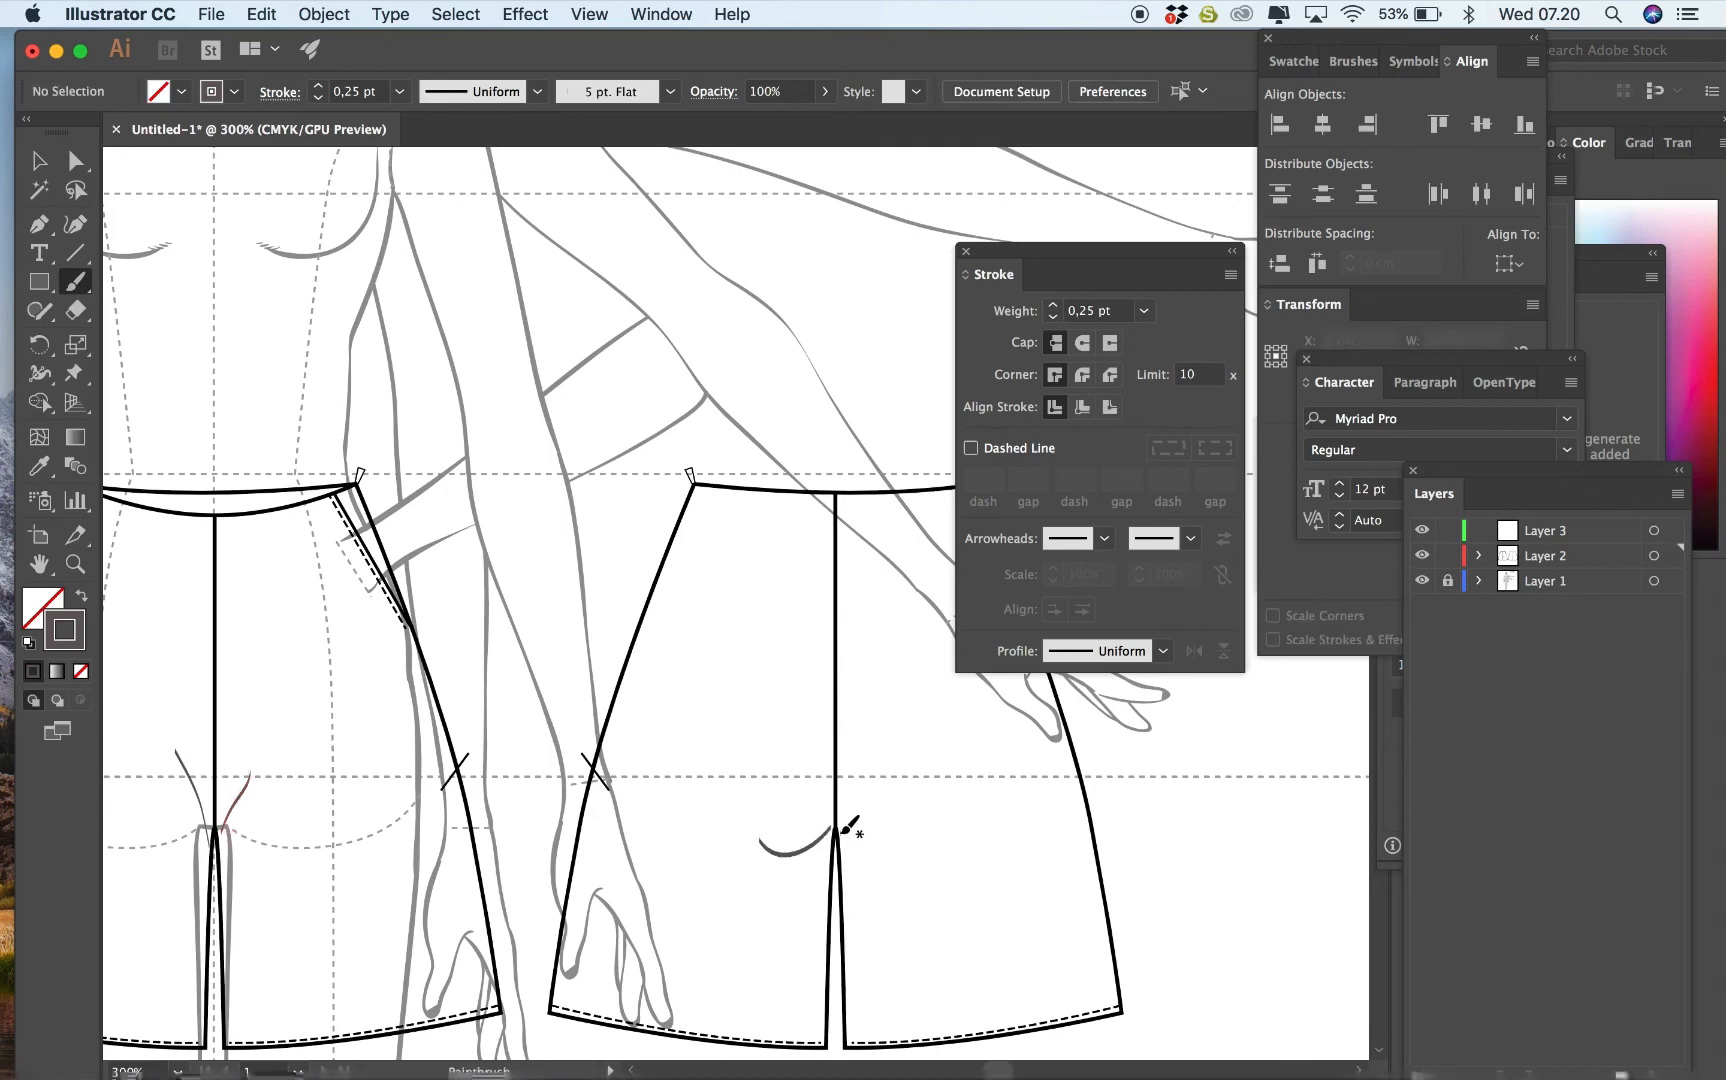
key(super+z)
key(super+z)
Paint two curved creases outward from the back view's crotch, about 1,06 cm wide on the left leg and 1,29 cm on the right.
mouse_move(832, 827)
mouse_down()
mouse_move(804, 849)
mouse_move(723, 851)
mouse_up()
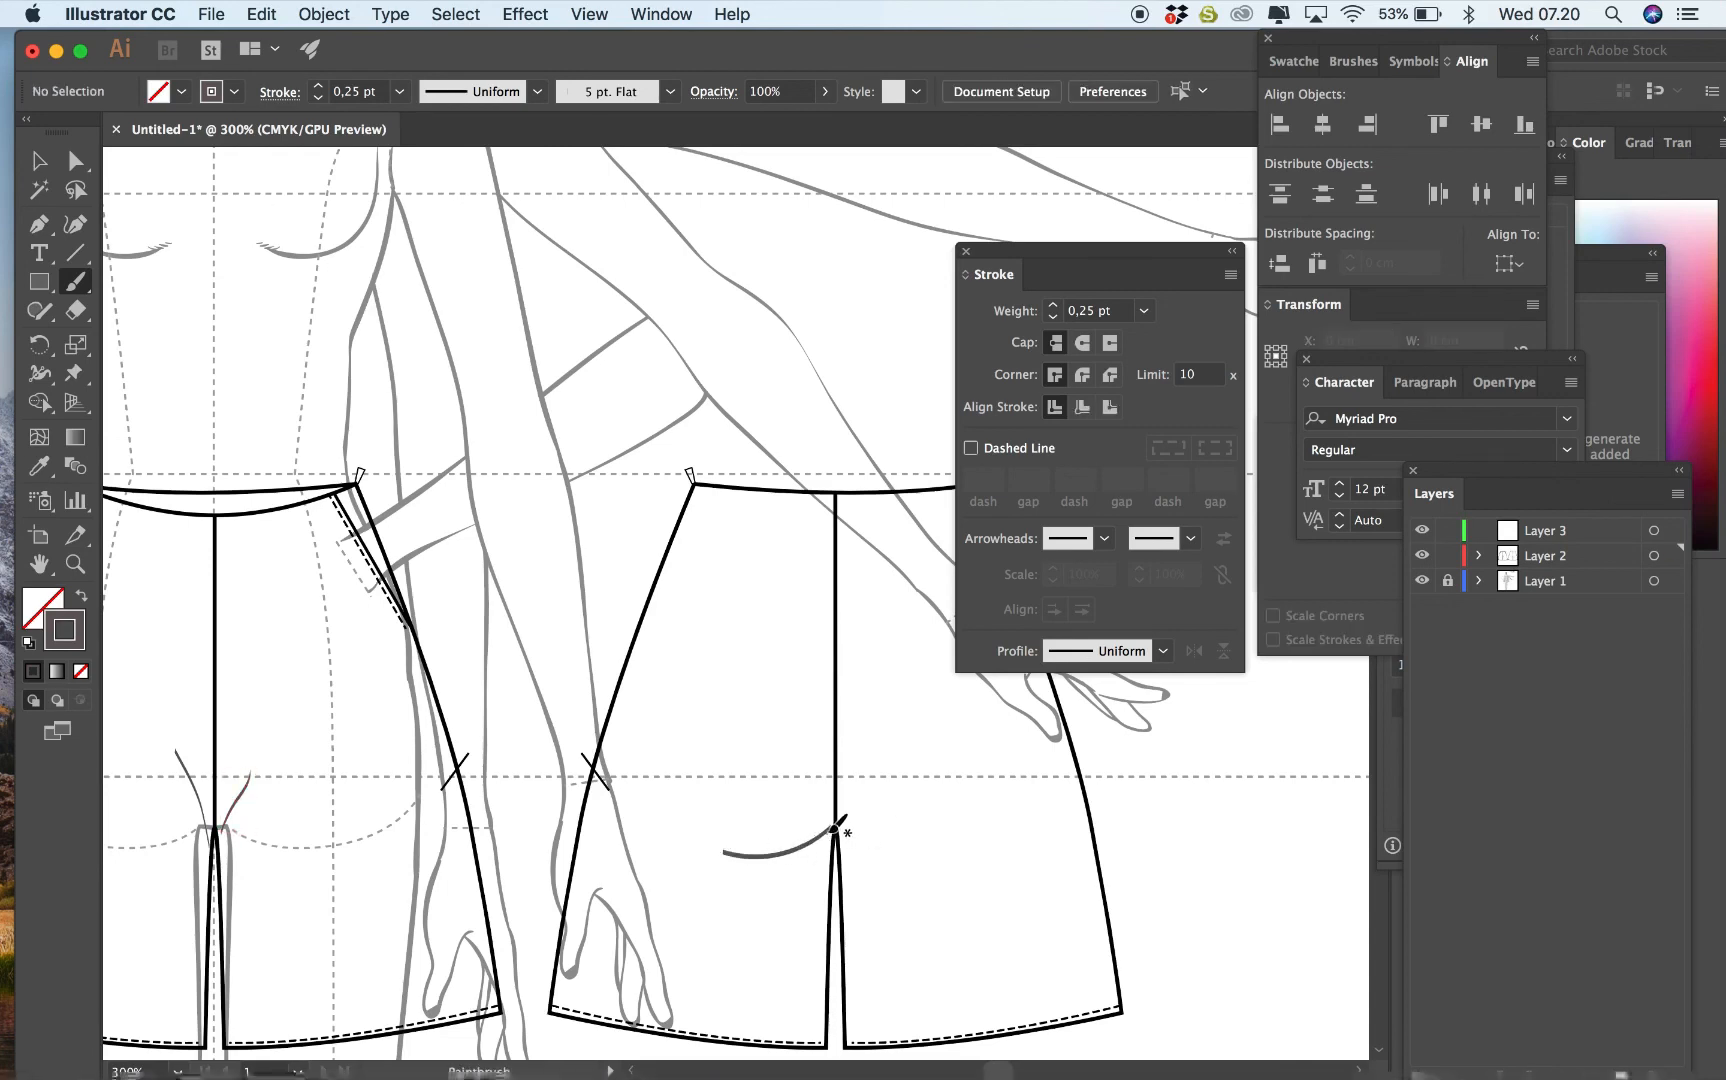
drag(834, 828, 932, 862)
key(v)
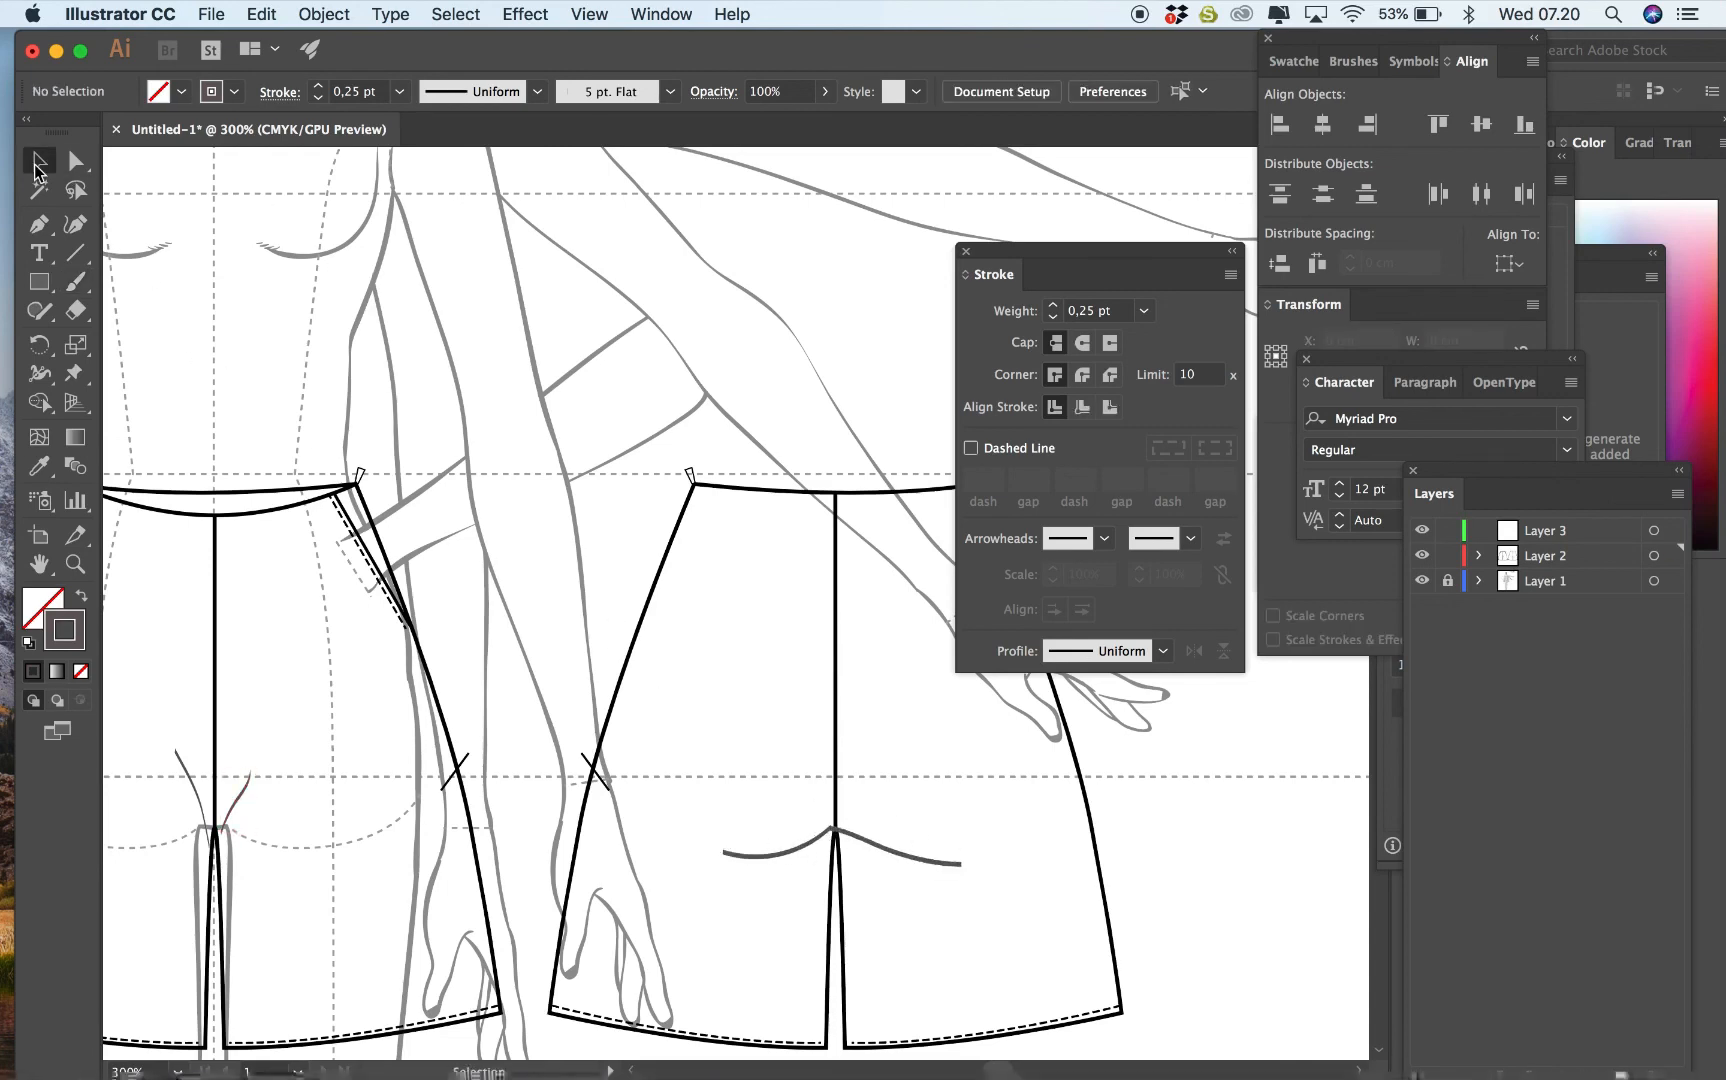
Set the stroke weight of the left crease on the back view to 0,15 pt.
click(813, 845)
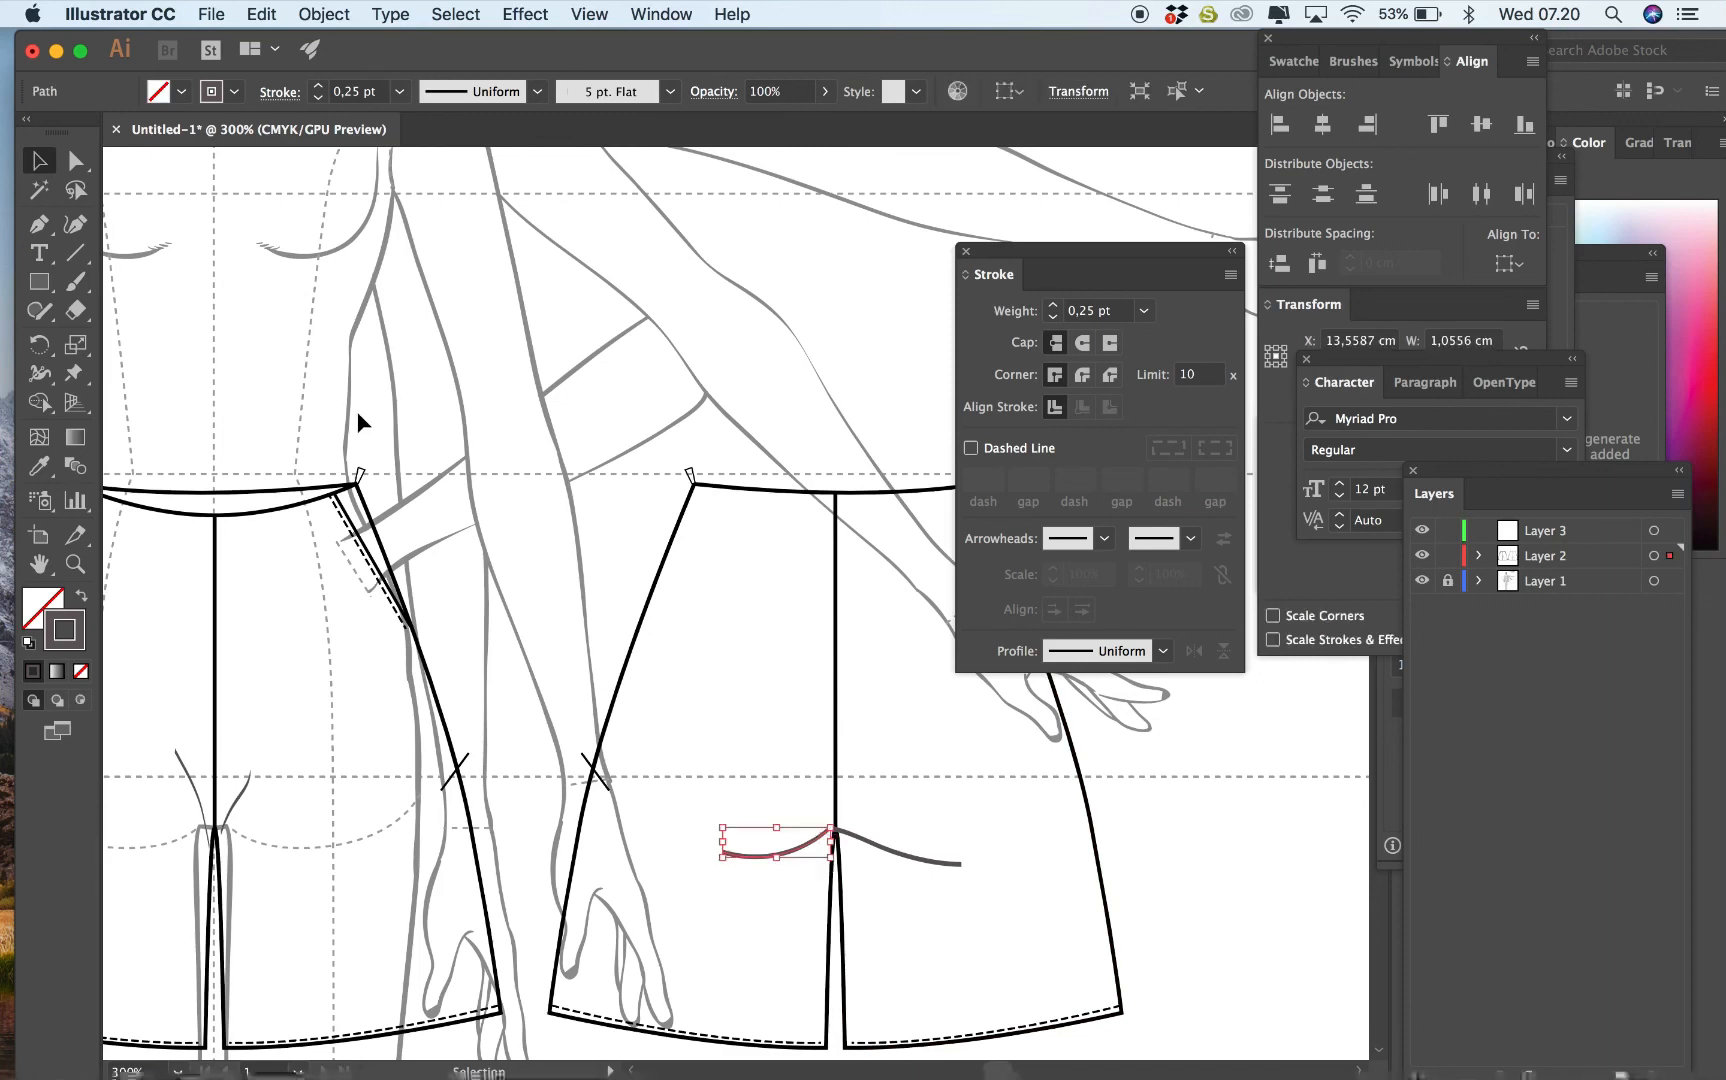
click(402, 92)
click(402, 92)
click(361, 93)
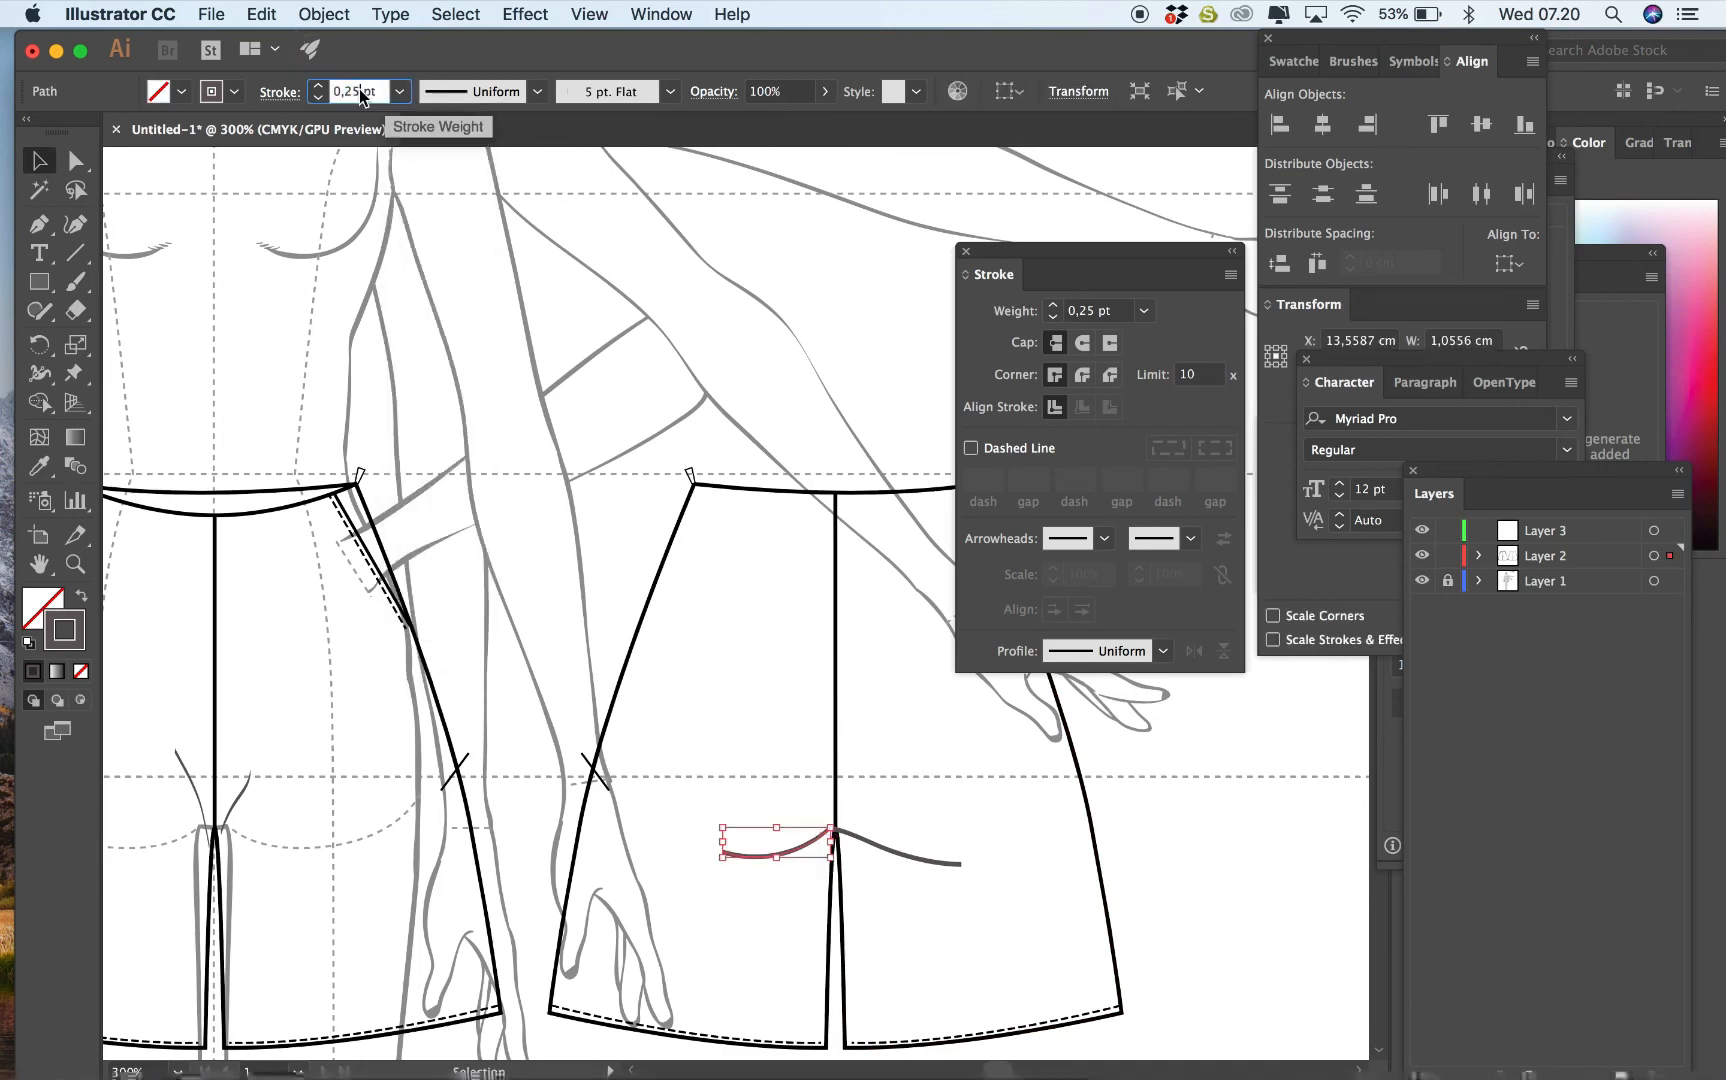
text(0,1)
key(Return)
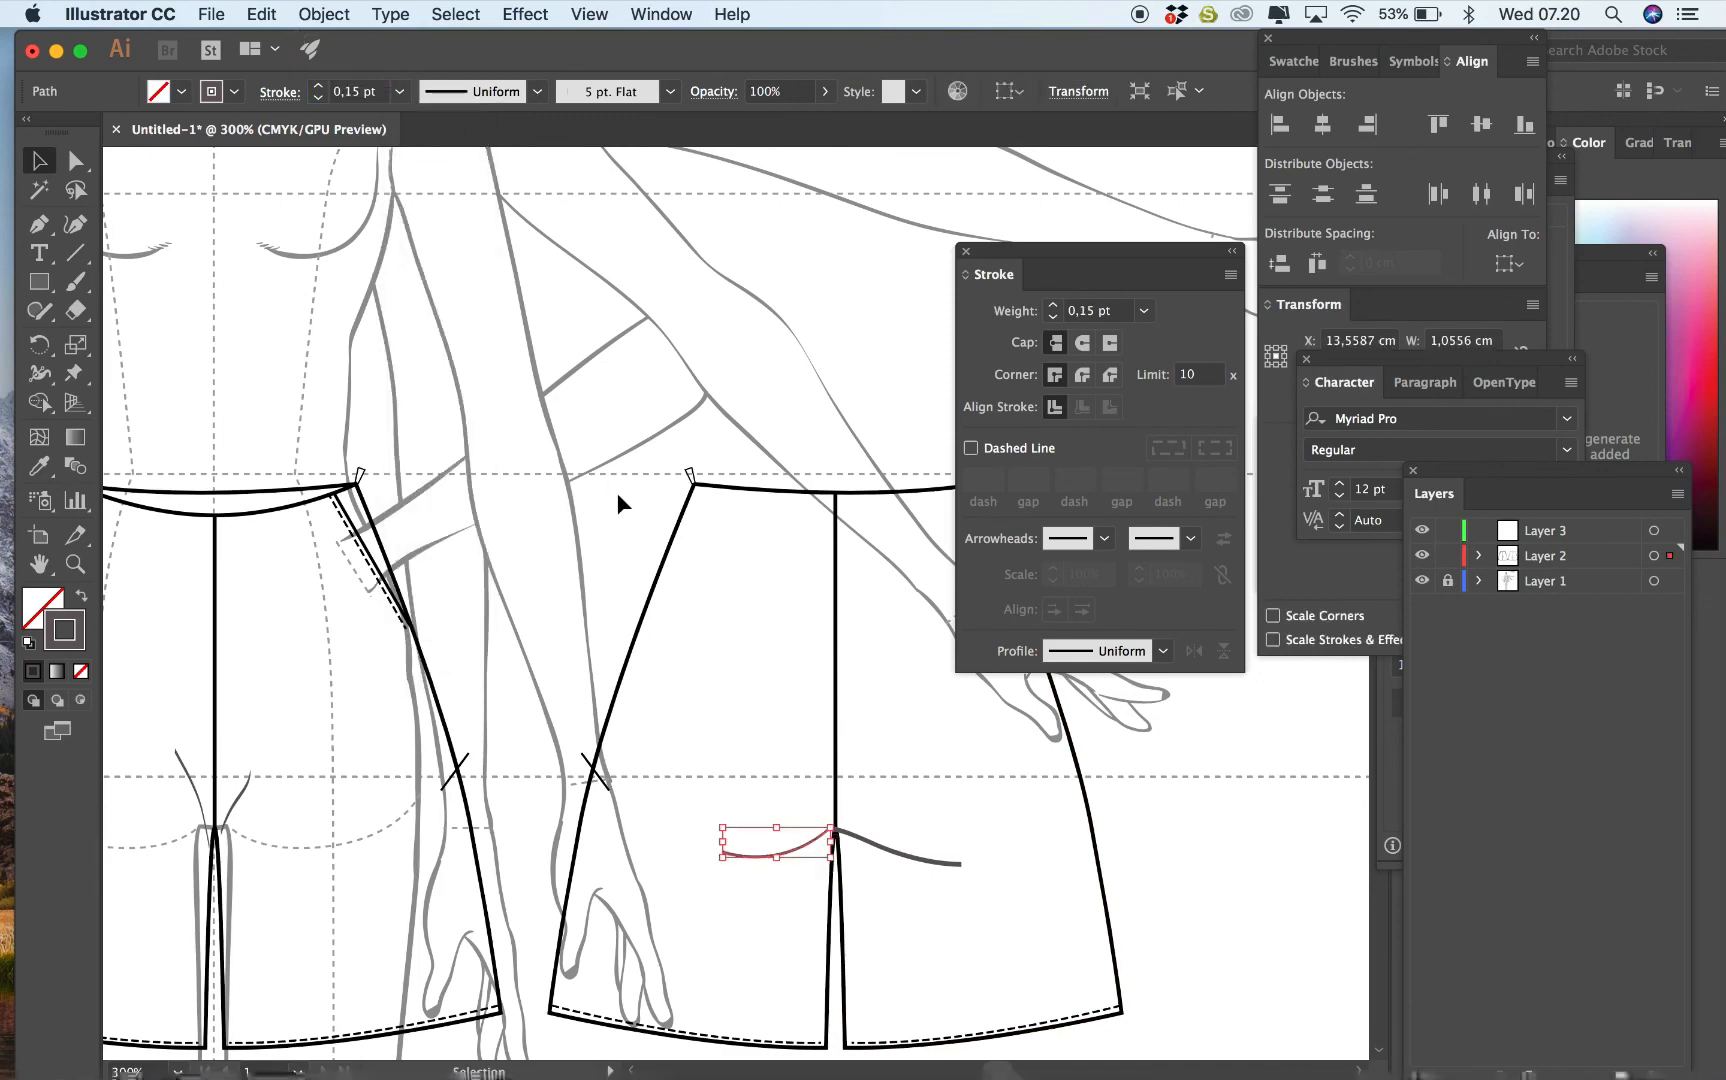
Set the stroke weight of the right crease on the back view to 0,15 pt and deselect it.
click(925, 860)
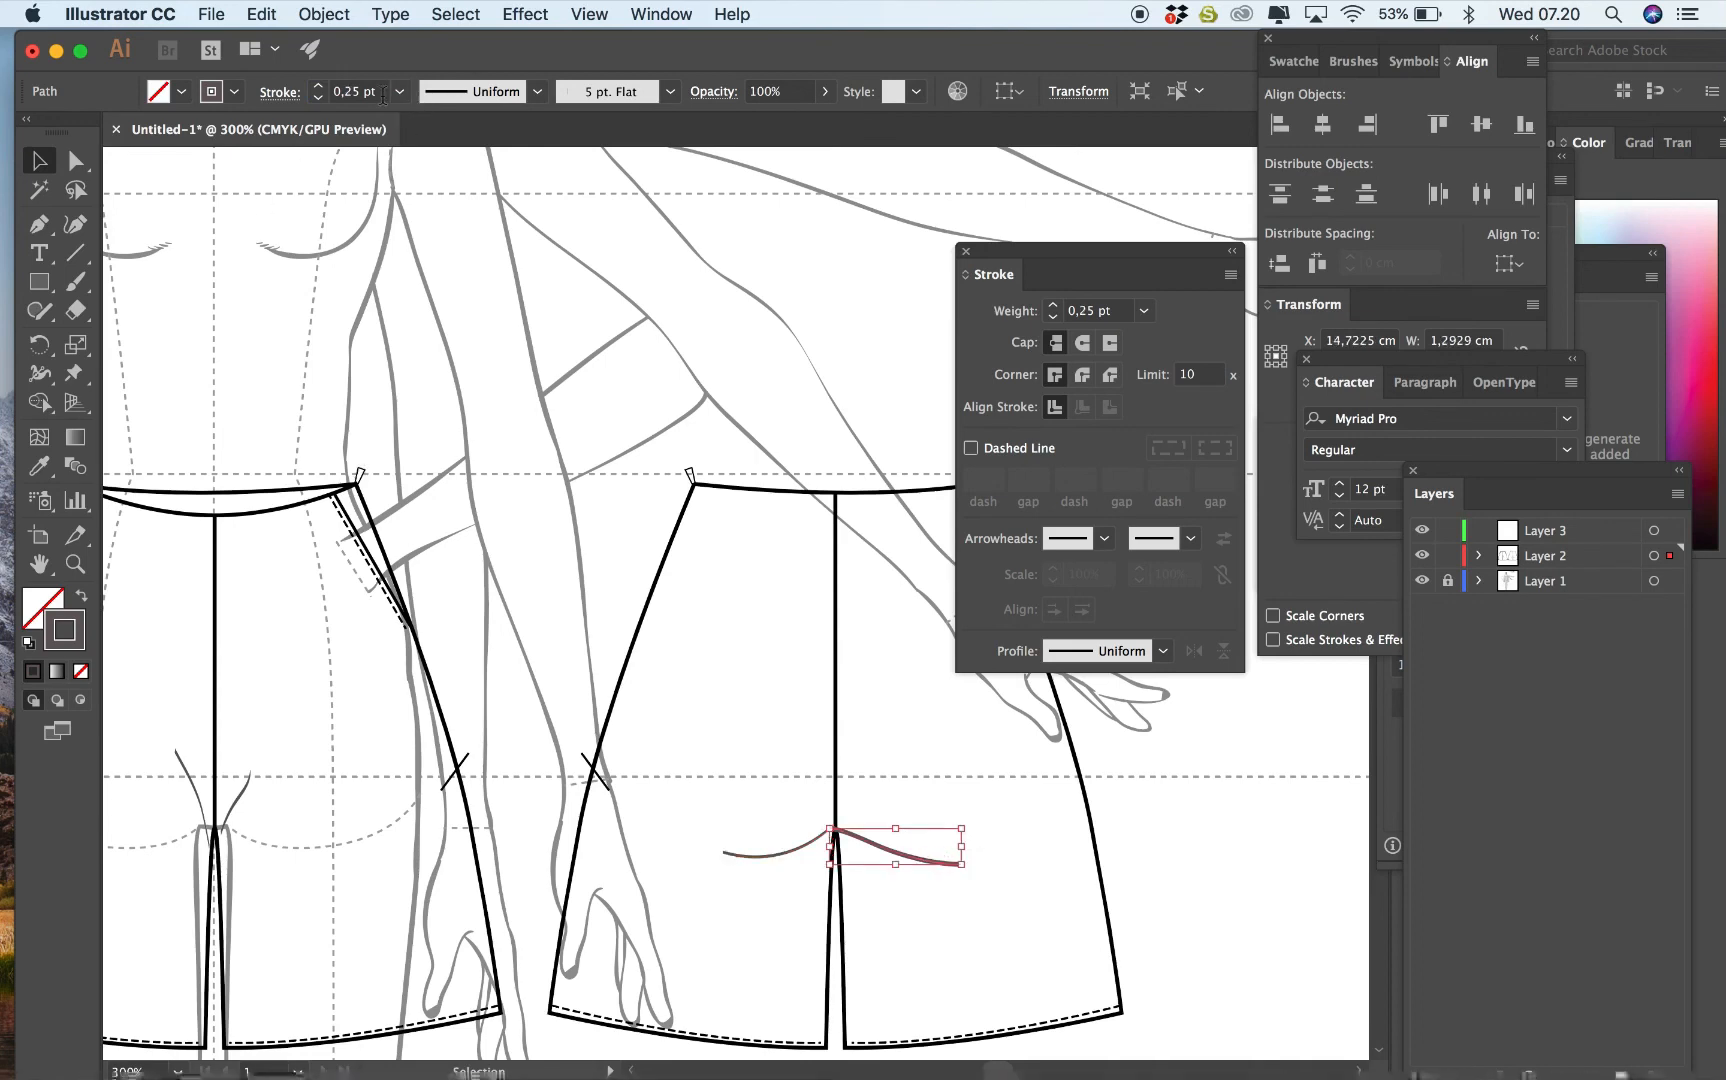
click(345, 91)
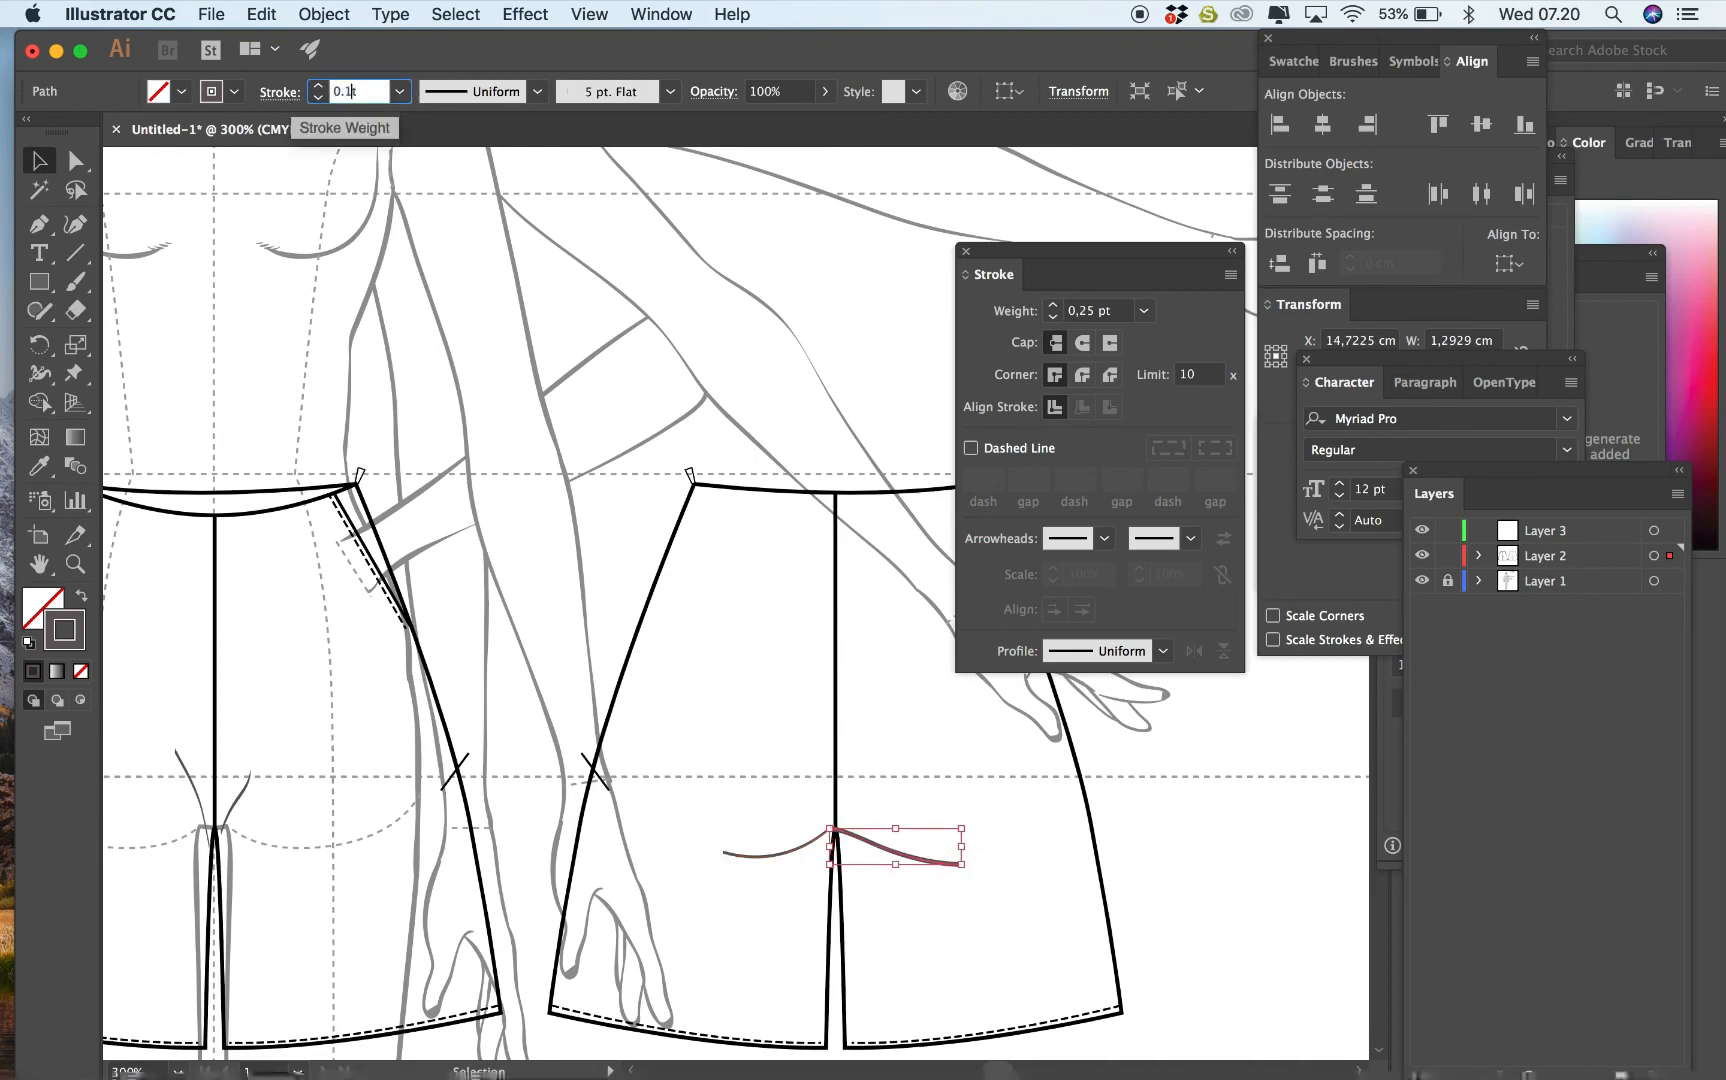
key(Escape)
click(348, 92)
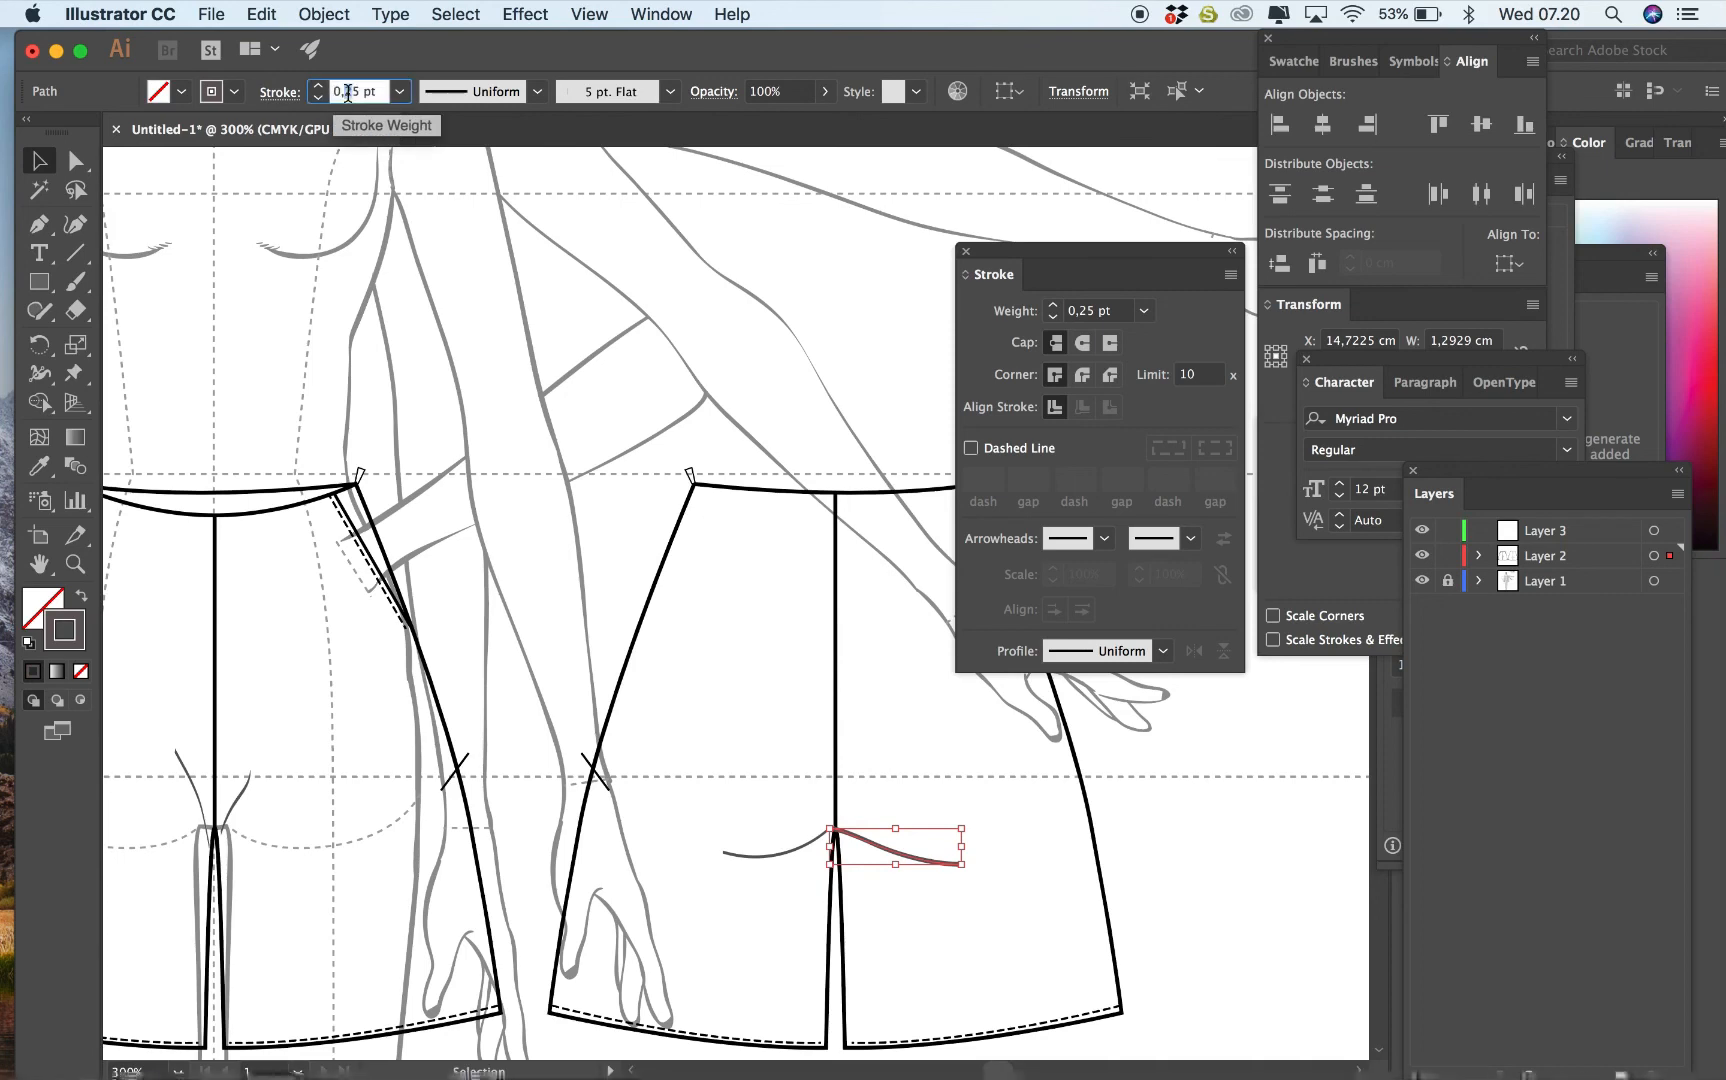
text(0,15)
key(Return)
click(697, 570)
Hide the body template on Layer 1 to review the front and back shorts together, and show it again.
key(super+minus)
key(super+minus)
key(super+minus)
key(super+minus)
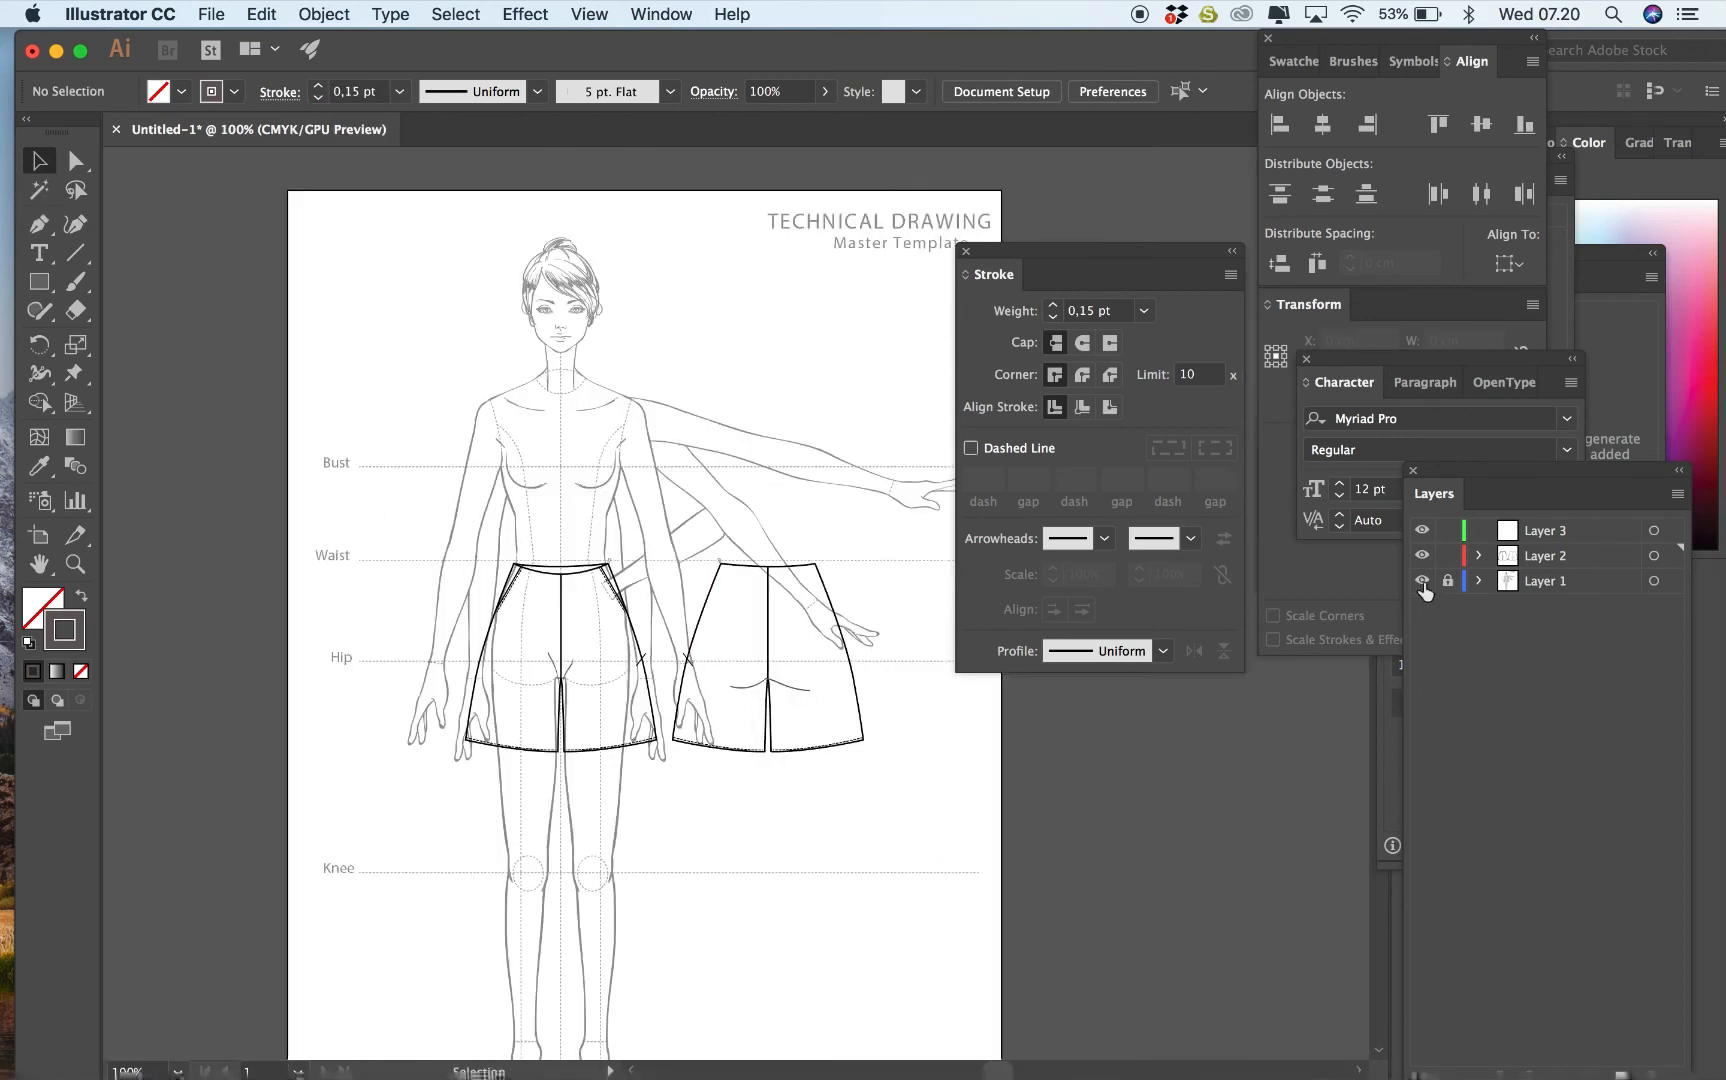
click(1422, 580)
click(1422, 580)
right_click(1054, 1062)
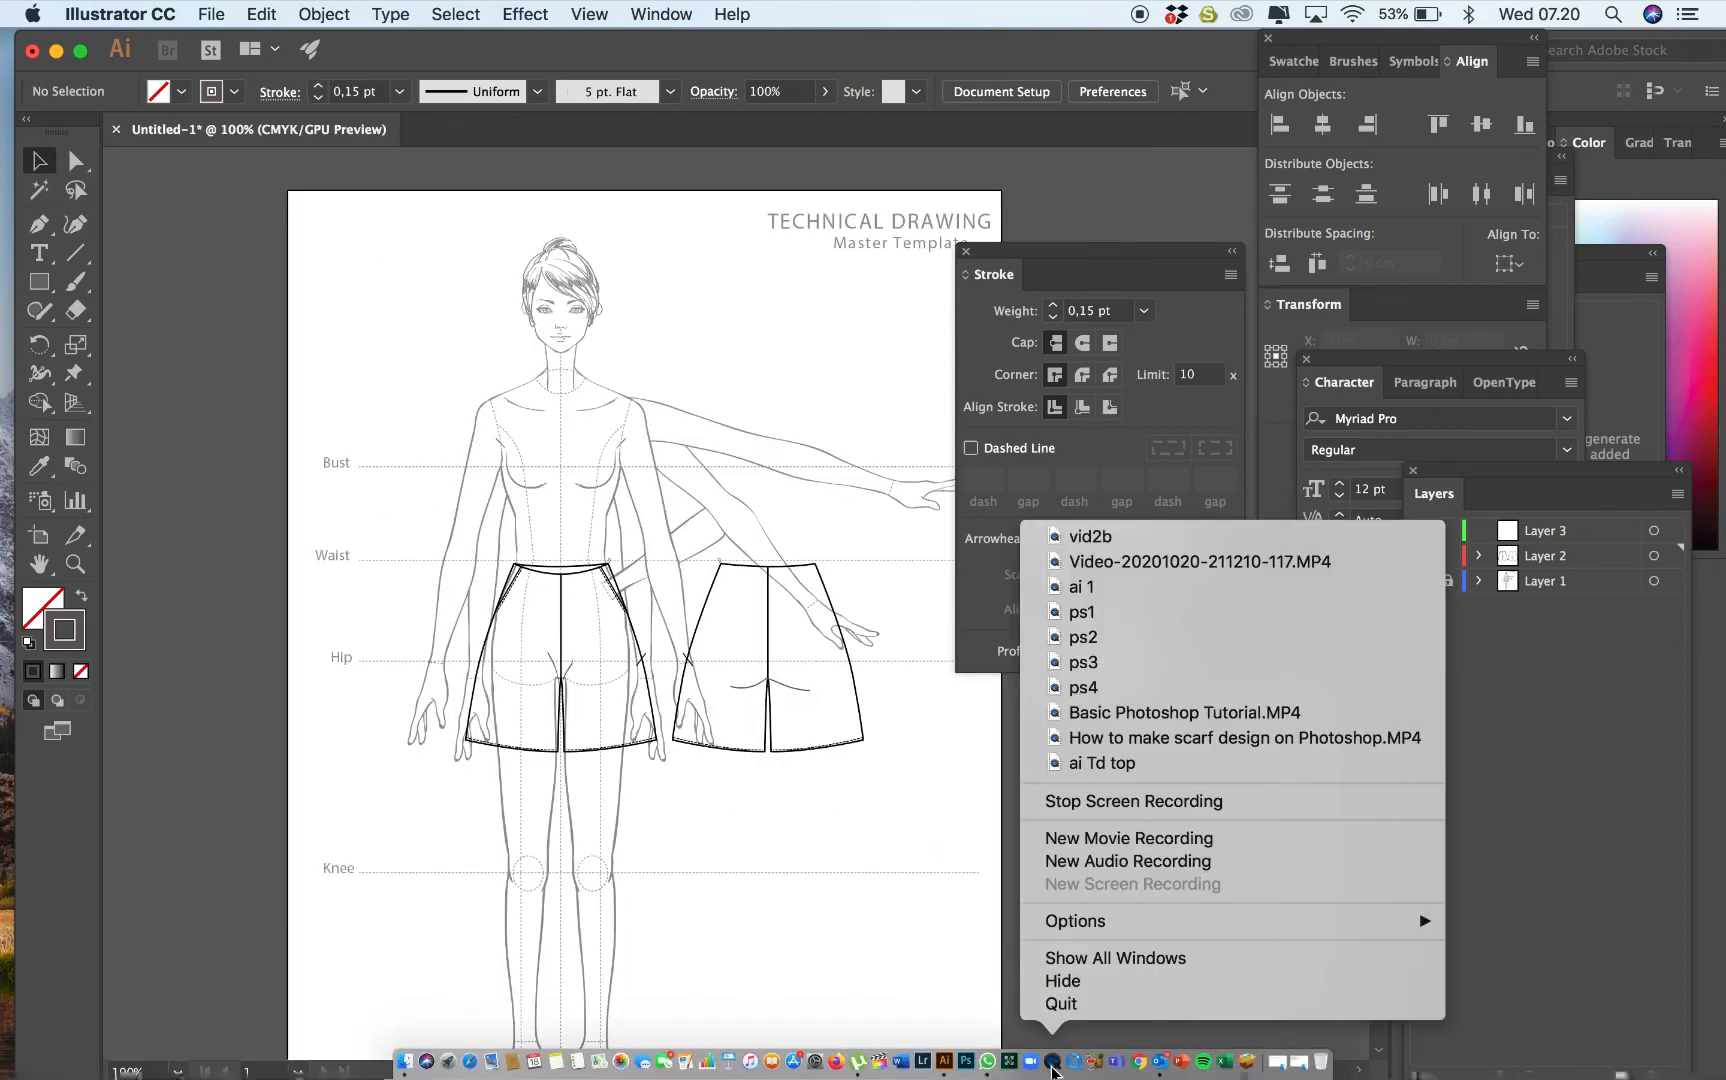